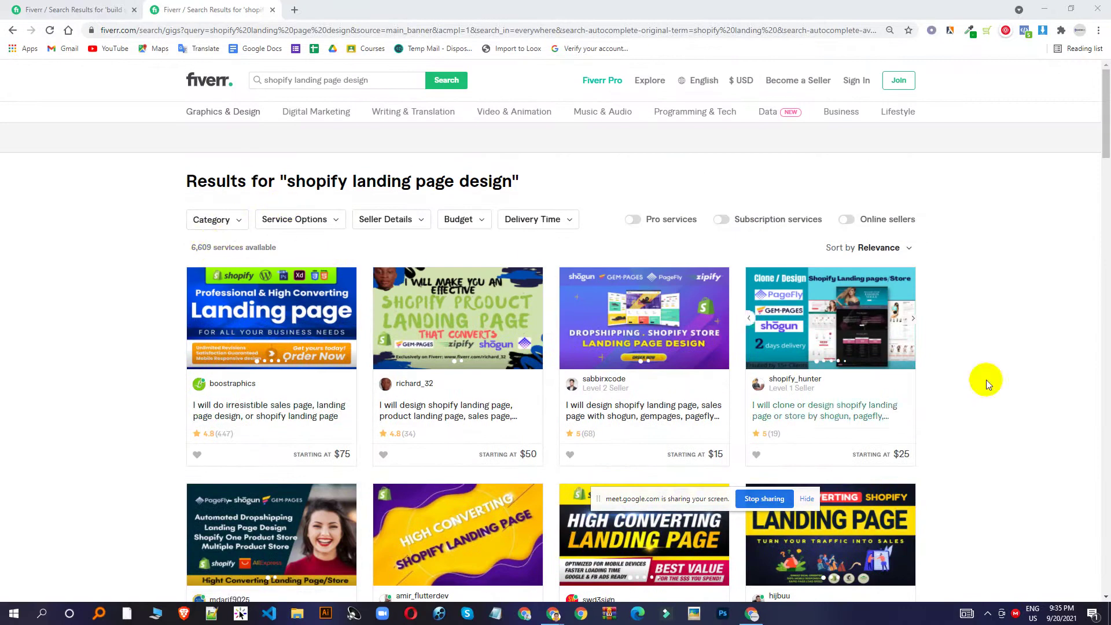
Open the third Shopify landing page design gig in its own tab and view it.
scroll(986, 379, "down", 1)
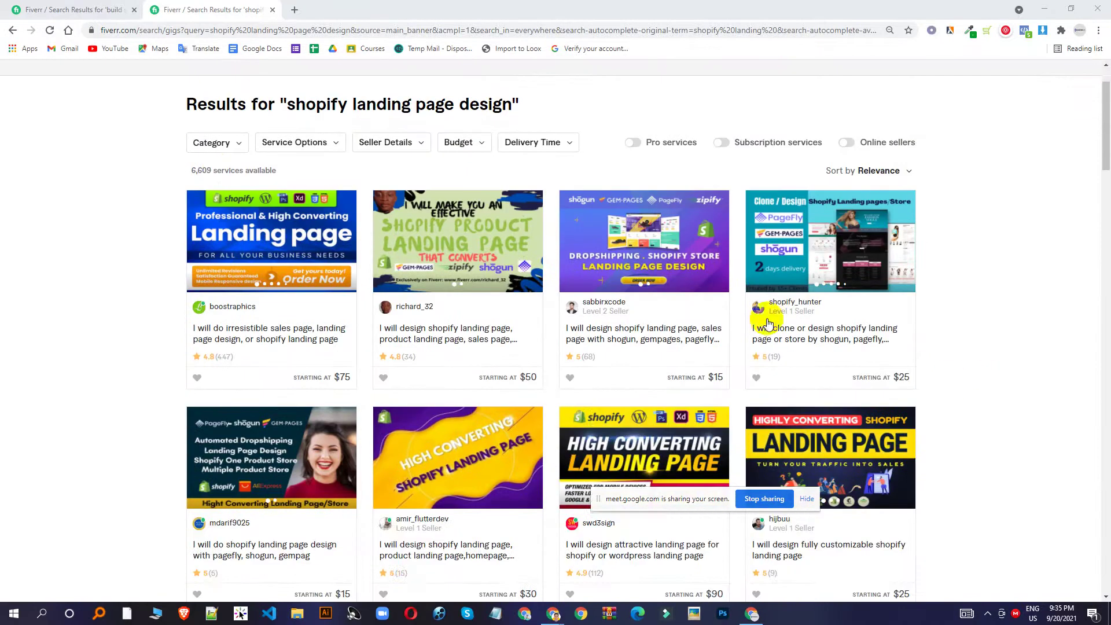
middle_click(648, 248)
left_click(361, 7)
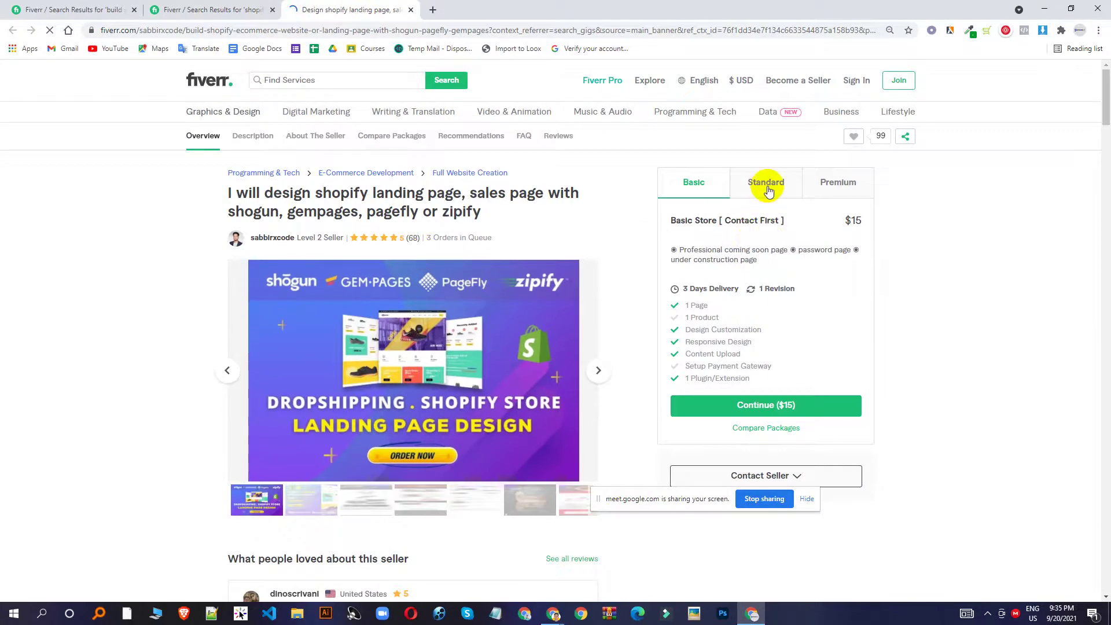
Compare the Basic $15, Standard $40 and Premium $135 packages, then return to the search results.
left_click(767, 184)
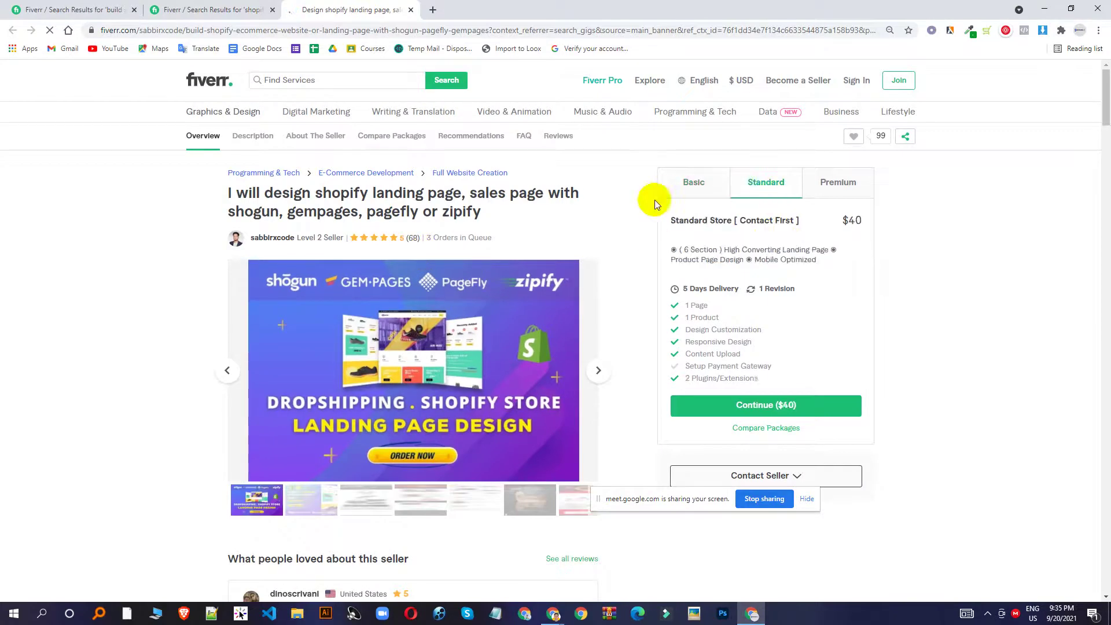
left_click(694, 186)
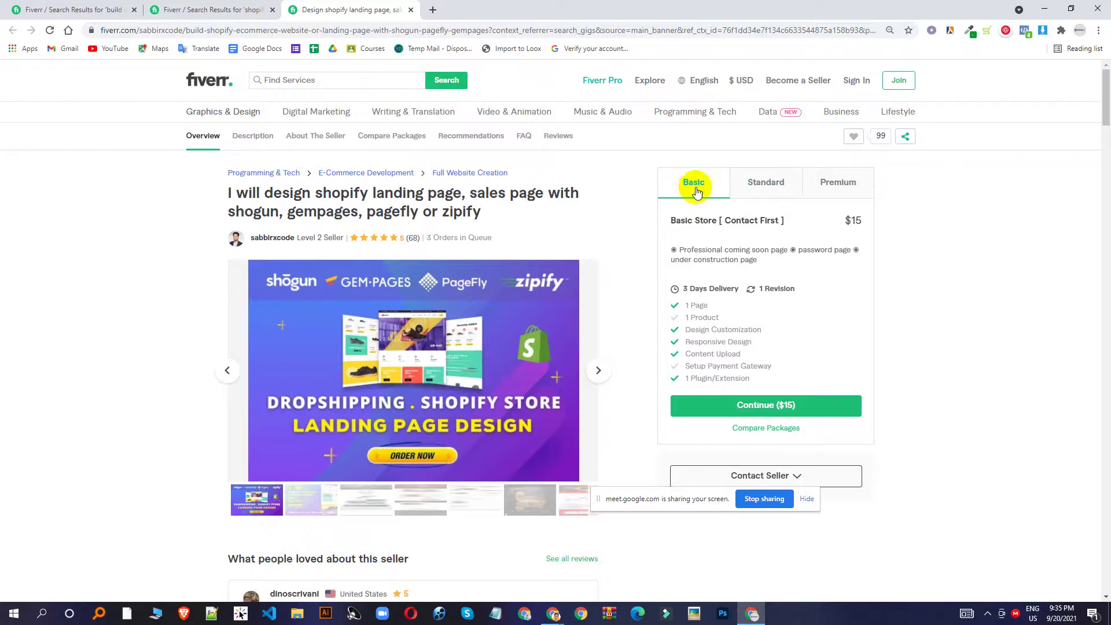
left_click(751, 188)
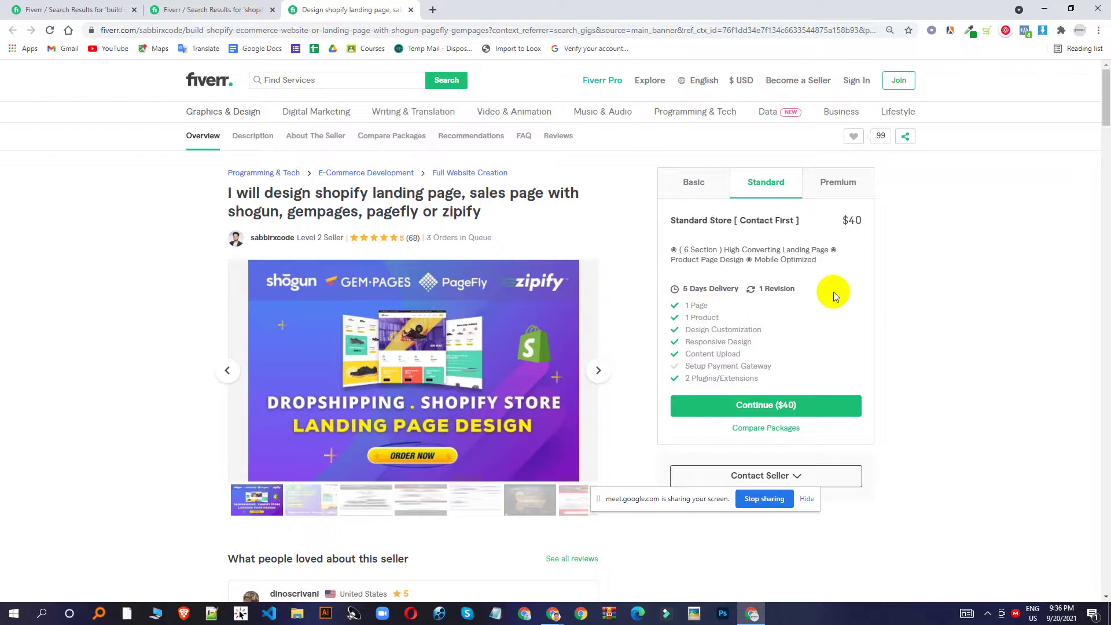
left_click(693, 182)
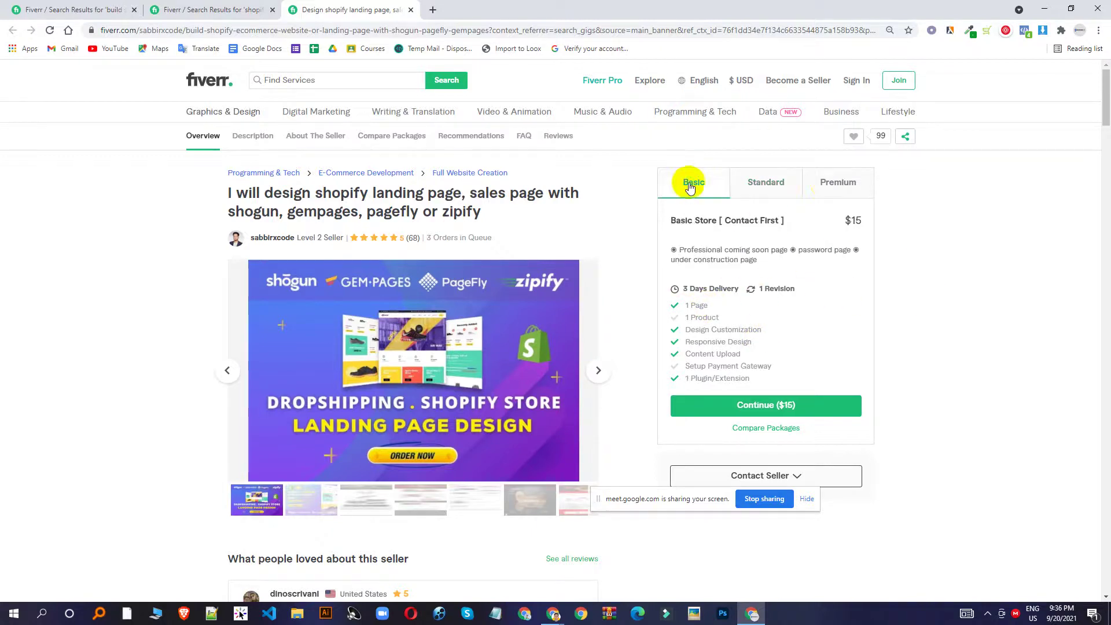
left_click(824, 191)
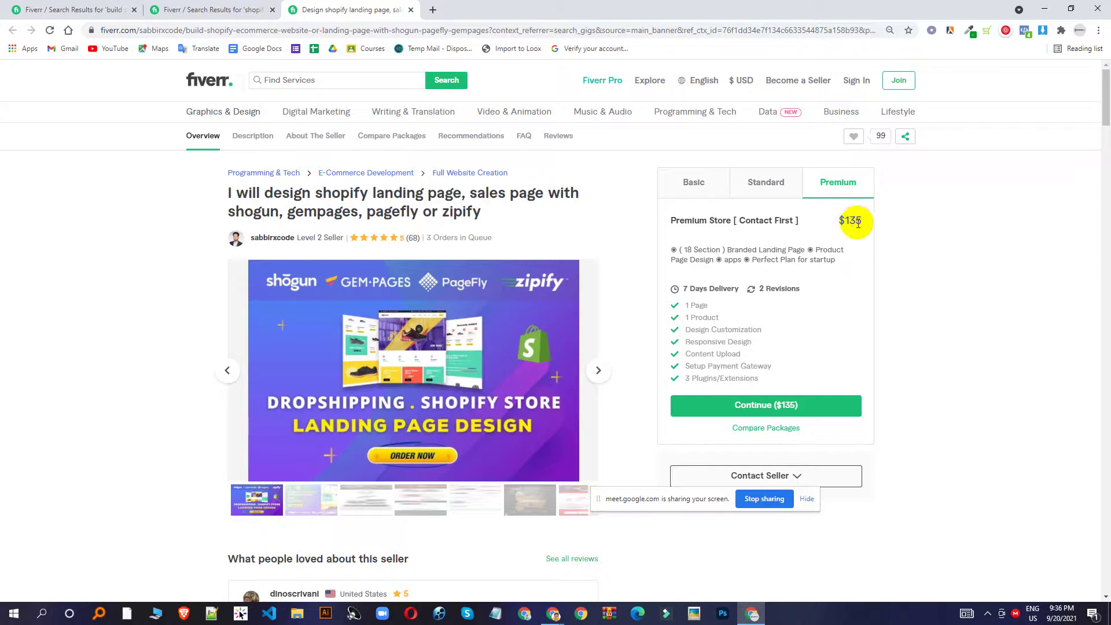
left_click(706, 182)
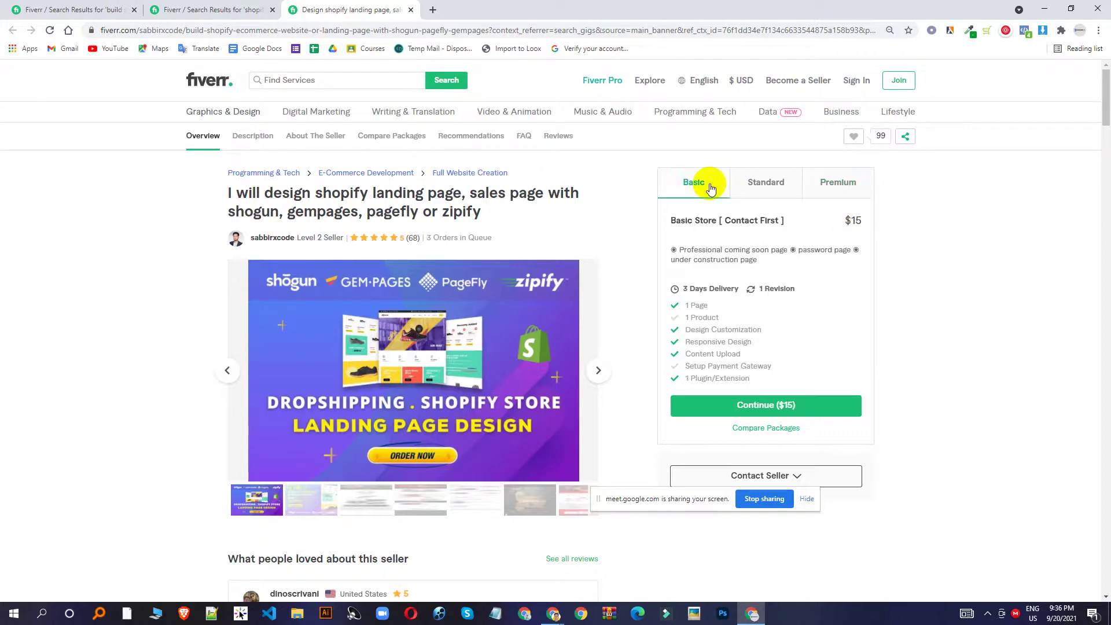
left_click(784, 183)
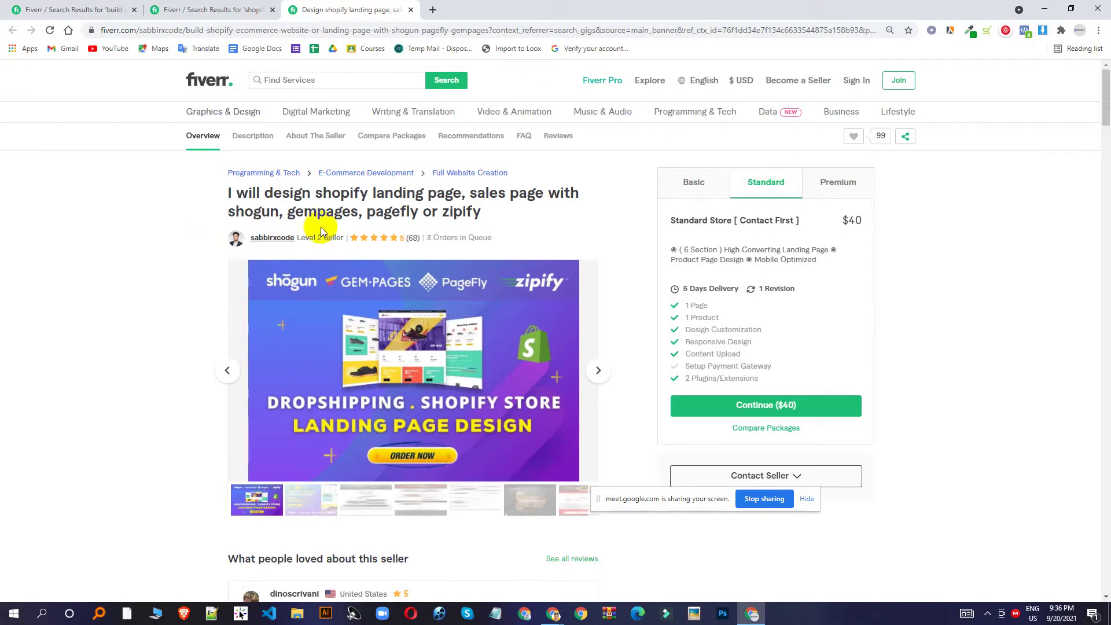
scroll(428, 277, "down", 3)
left_click(248, 10)
scroll(654, 214, "down", 5)
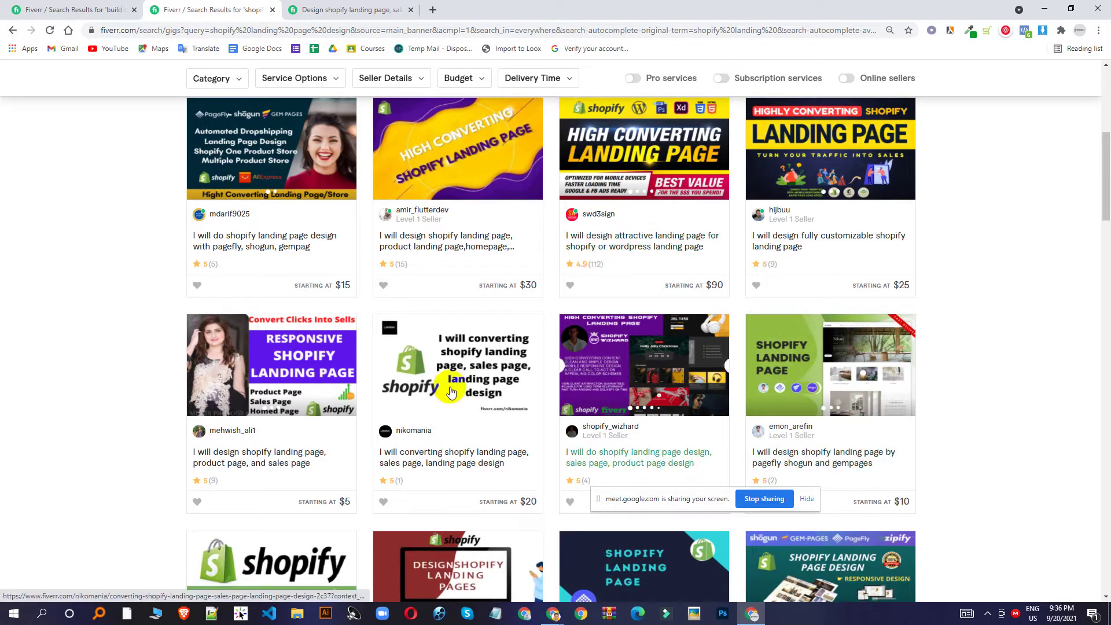
scroll(340, 290, "down", 5)
scroll(398, 251, "up", 10)
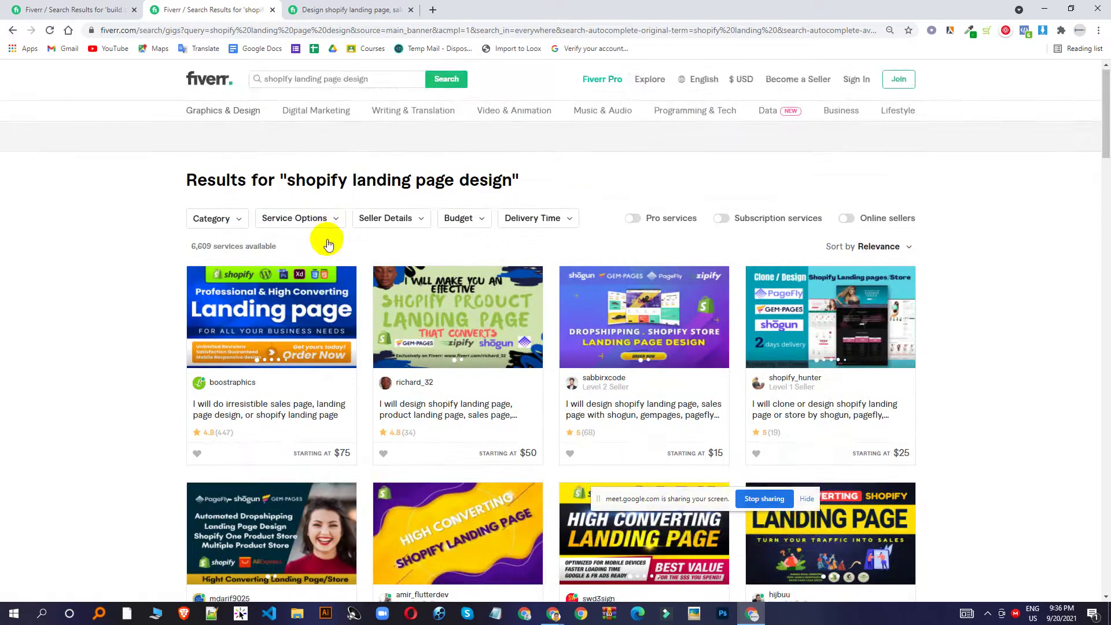
scroll(256, 347, "down", 1)
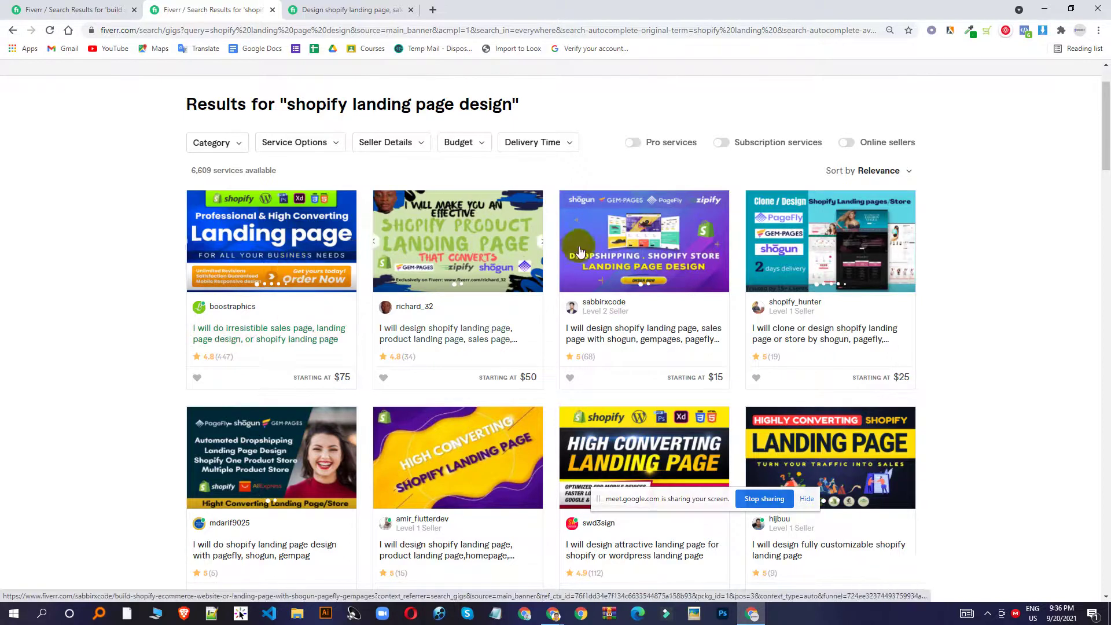
scroll(578, 246, "down", 2)
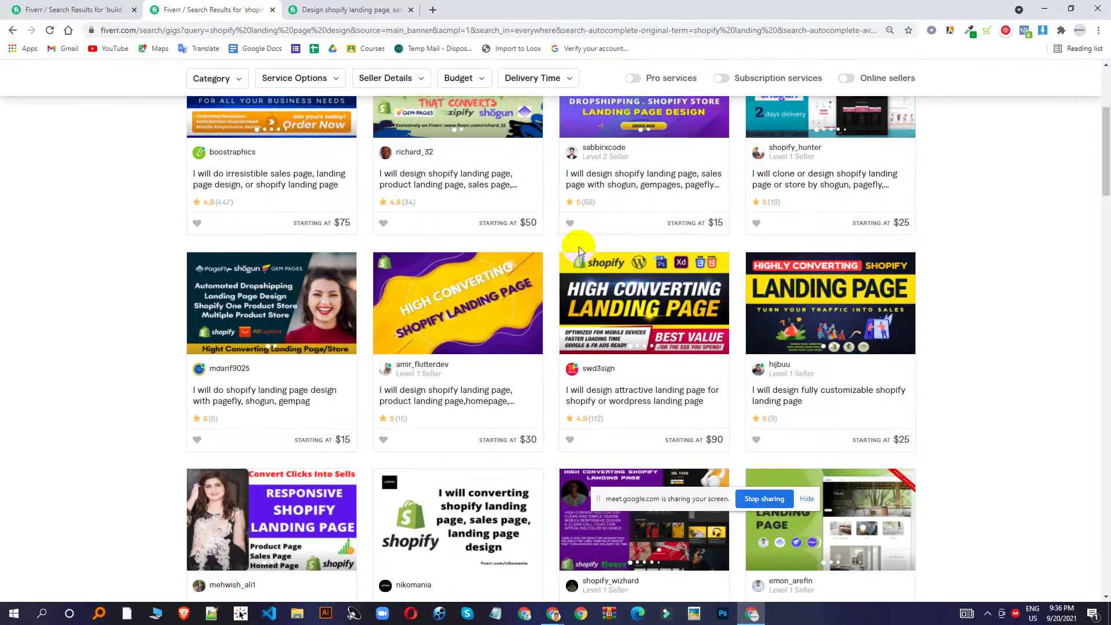
scroll(700, 289, "down", 2)
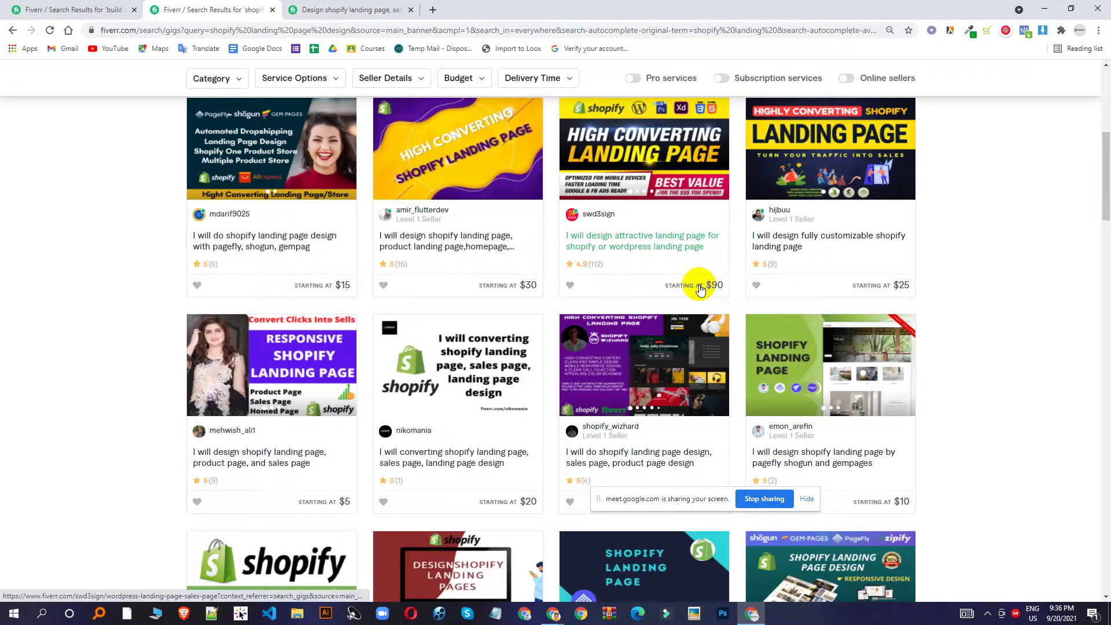
scroll(694, 284, "up", 4)
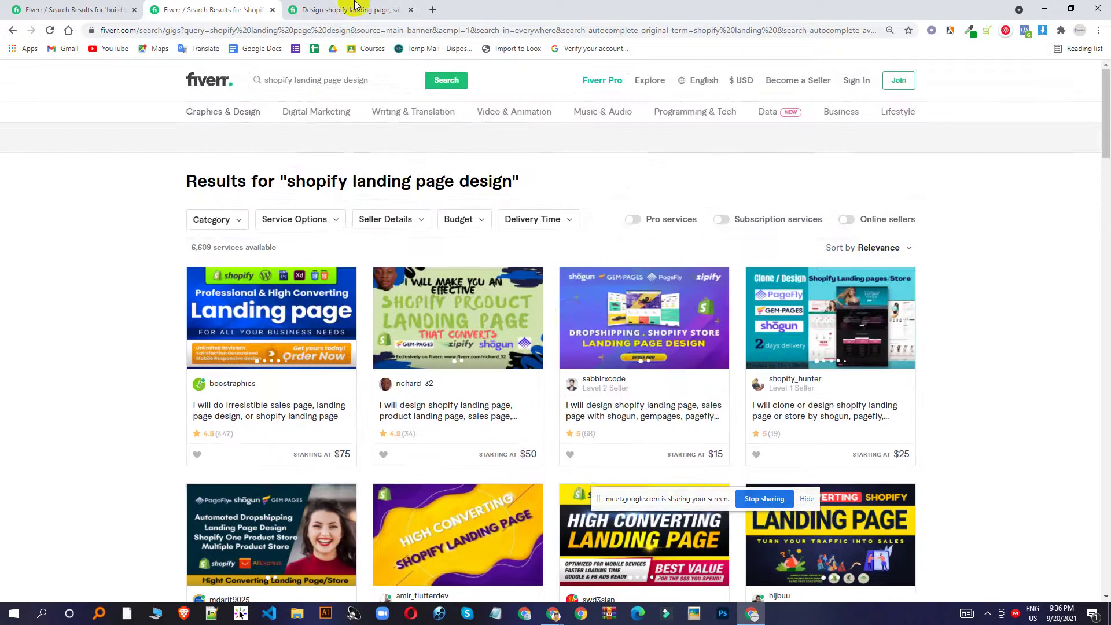
left_click(354, 10)
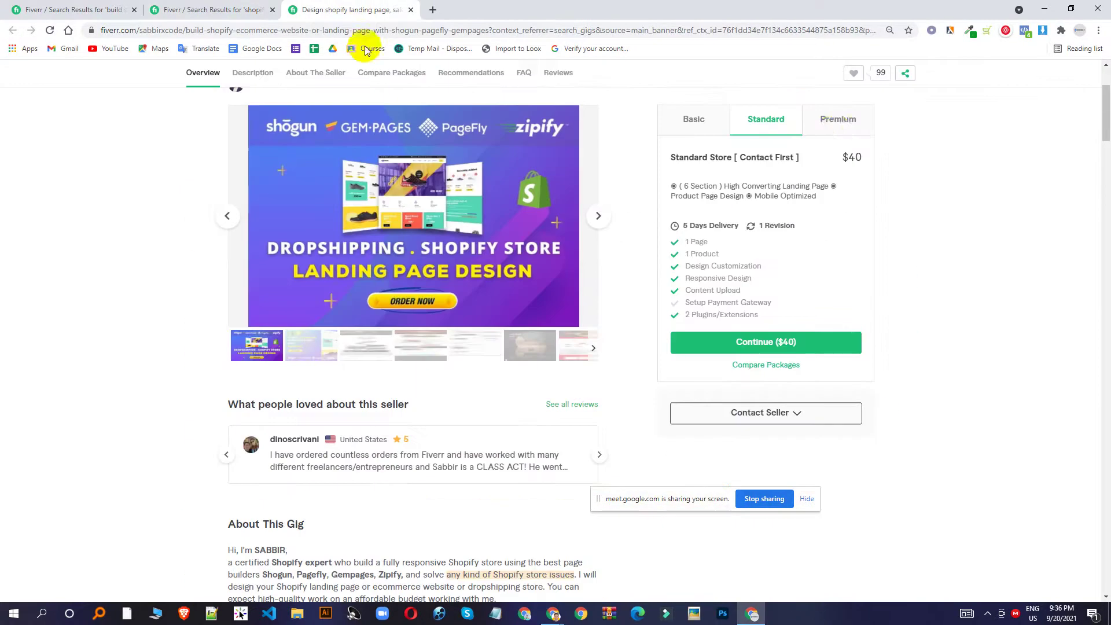
left_click(717, 127)
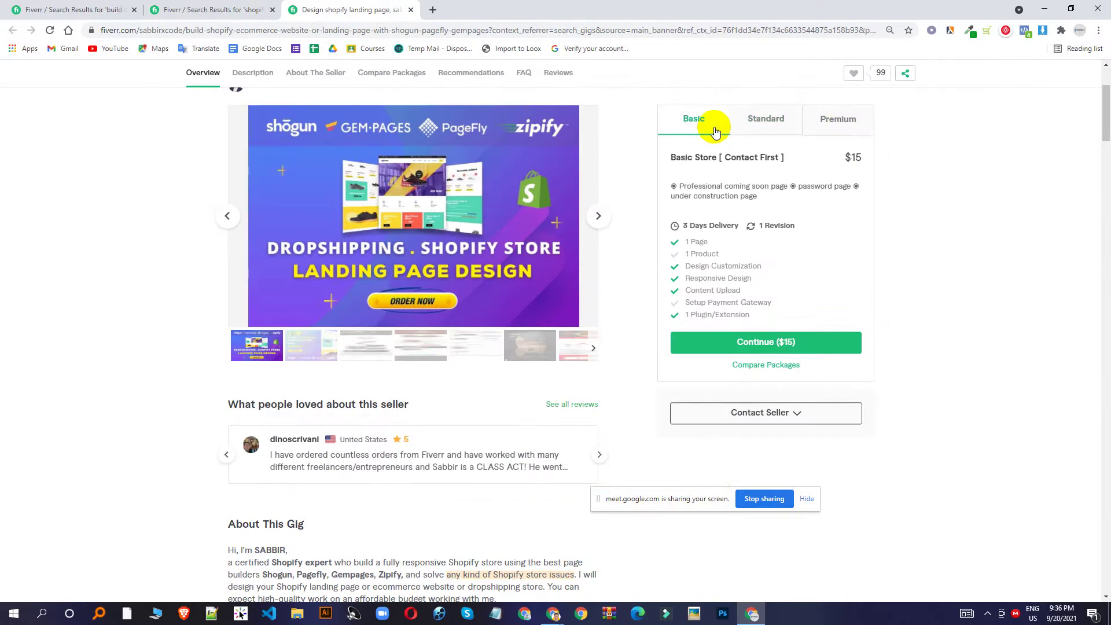
left_click(781, 124)
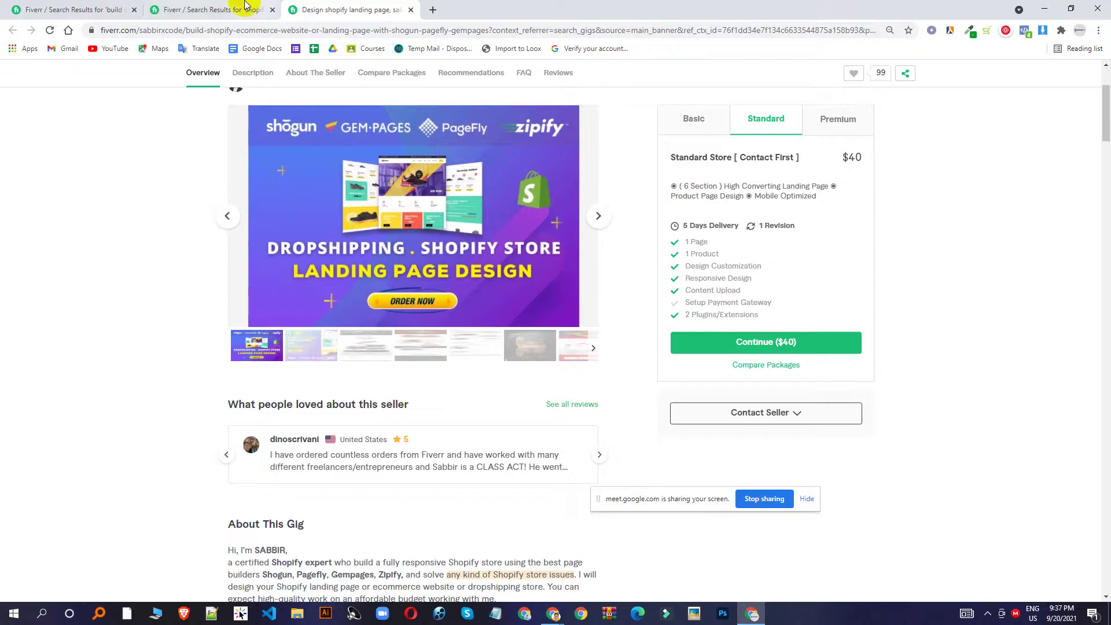
left_click(226, 10)
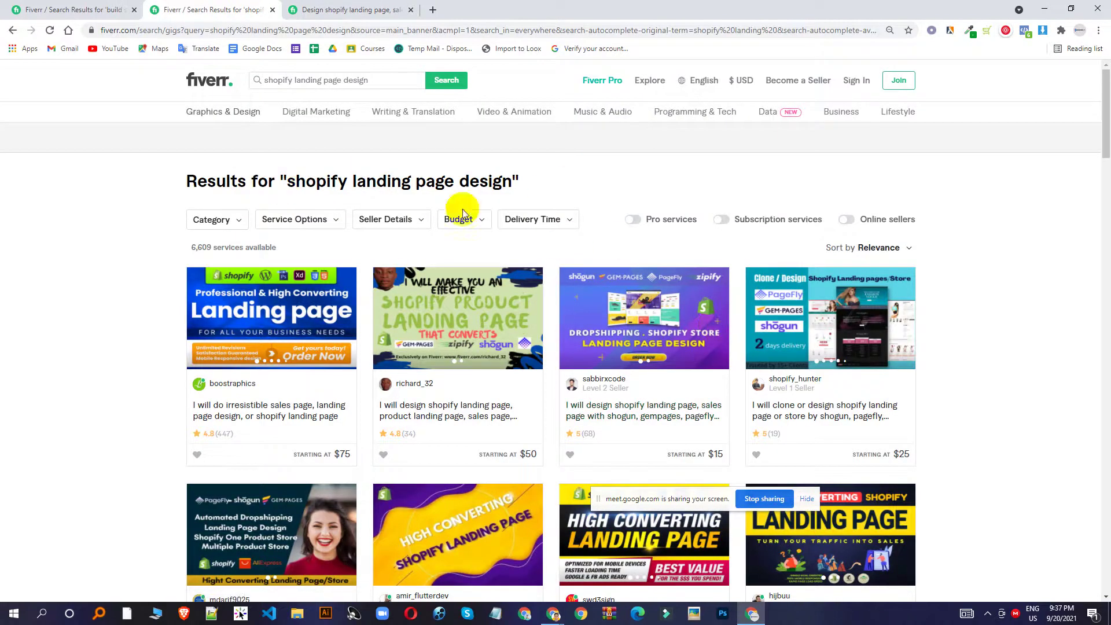
From the dropshipping results, open Fiverr's home page in a new tab and type 'shopify' in the search.
left_click(61, 9)
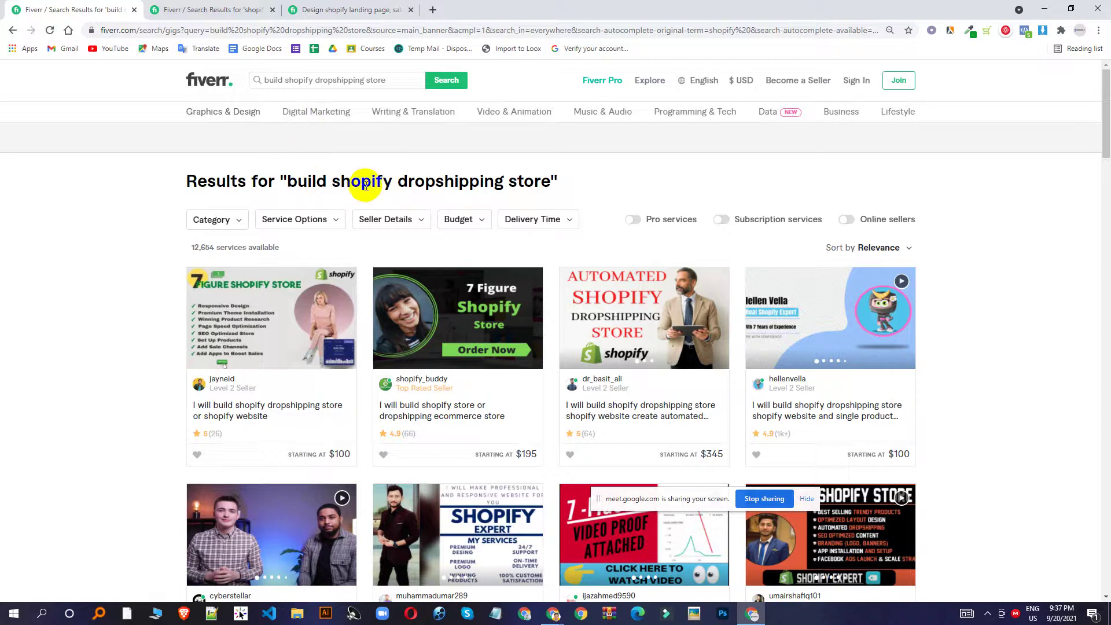
left_click_drag(426, 184, 439, 190)
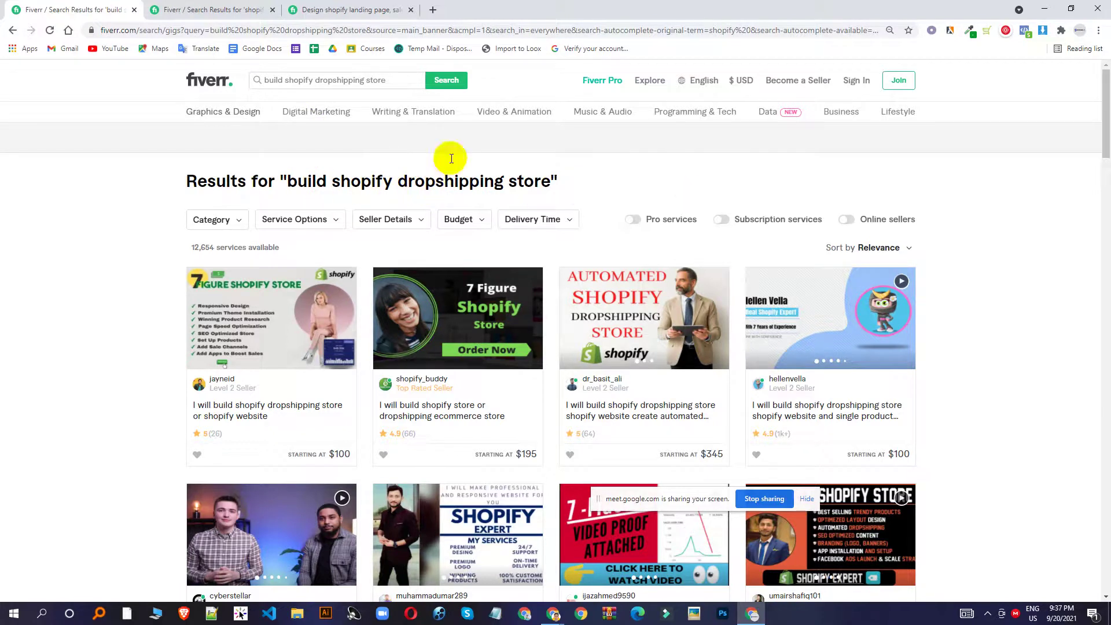
left_click(209, 80, "ctrl")
left_click(459, 10)
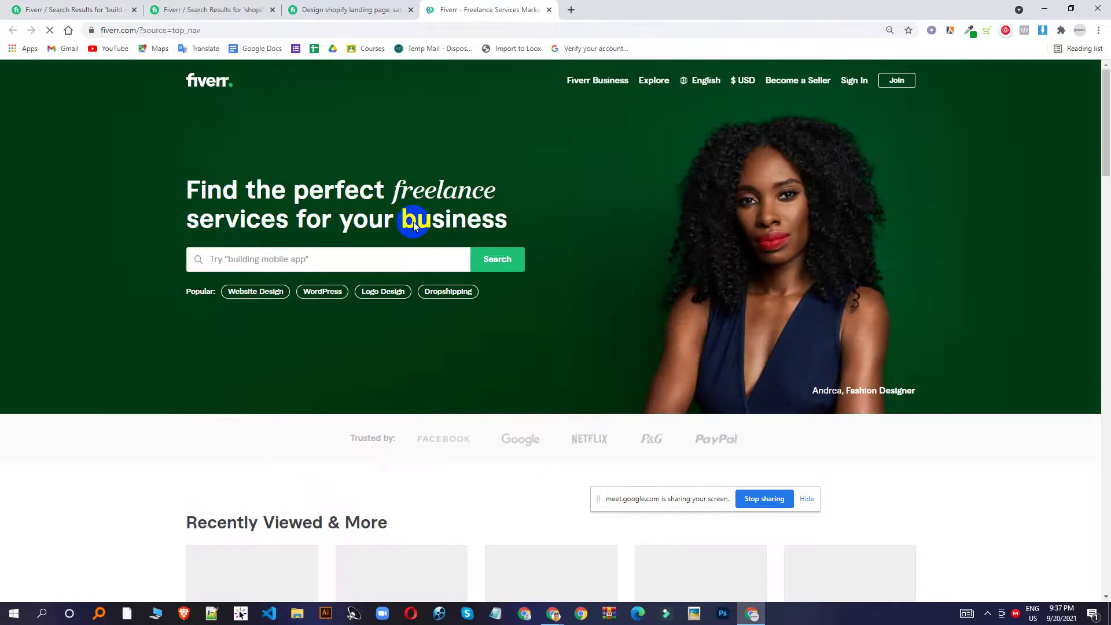
left_click(313, 262)
type("shopi")
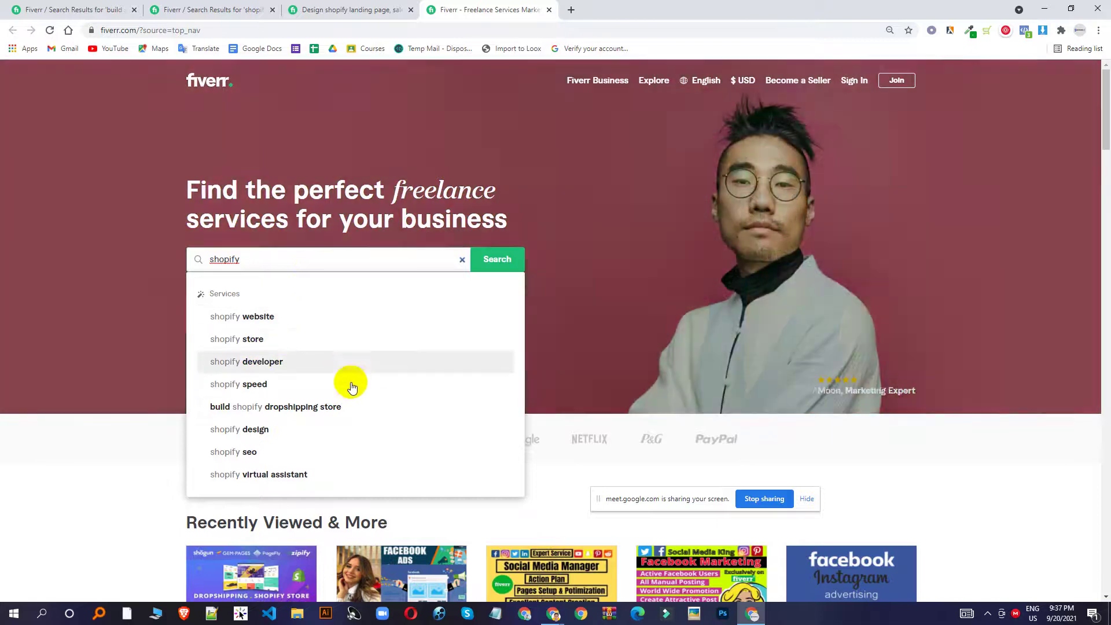
type("fy")
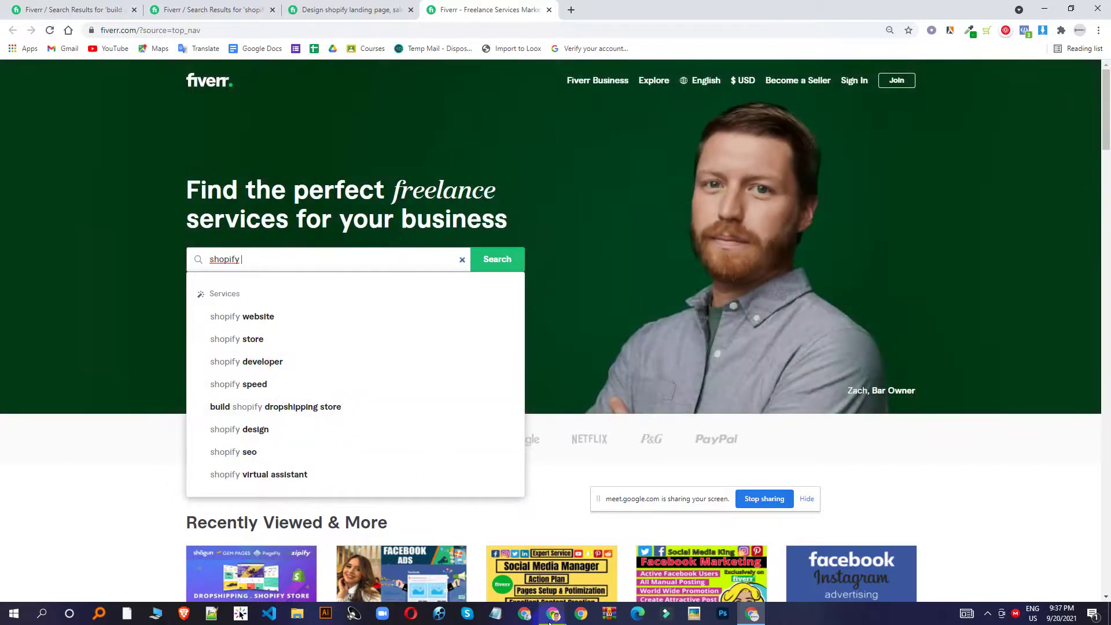
Admit the waiting participant in Google Meet, then go back to Fiverr in Chrome.
mouse_move(553, 613)
left_click(512, 560)
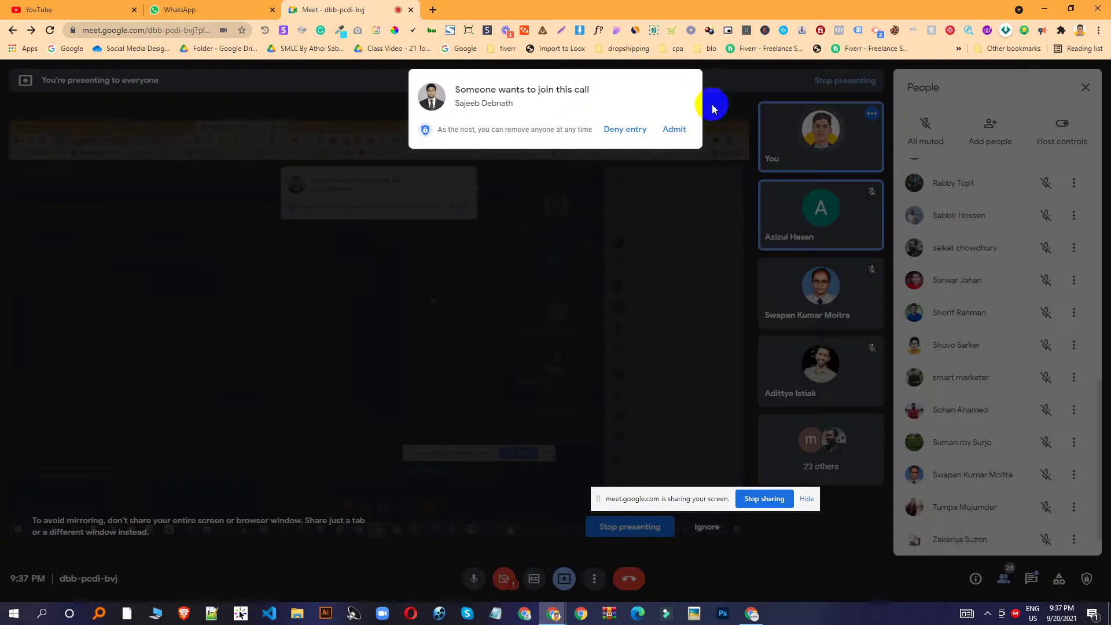
left_click(673, 122)
left_click(751, 614)
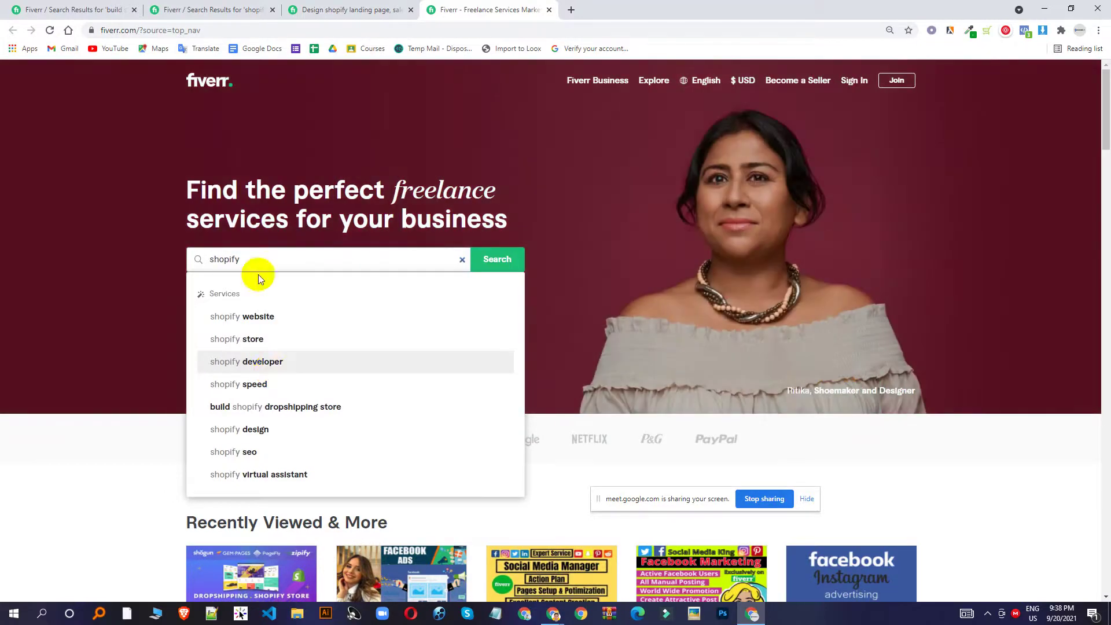
Run the shopify store service search and show its results.
left_click(262, 340)
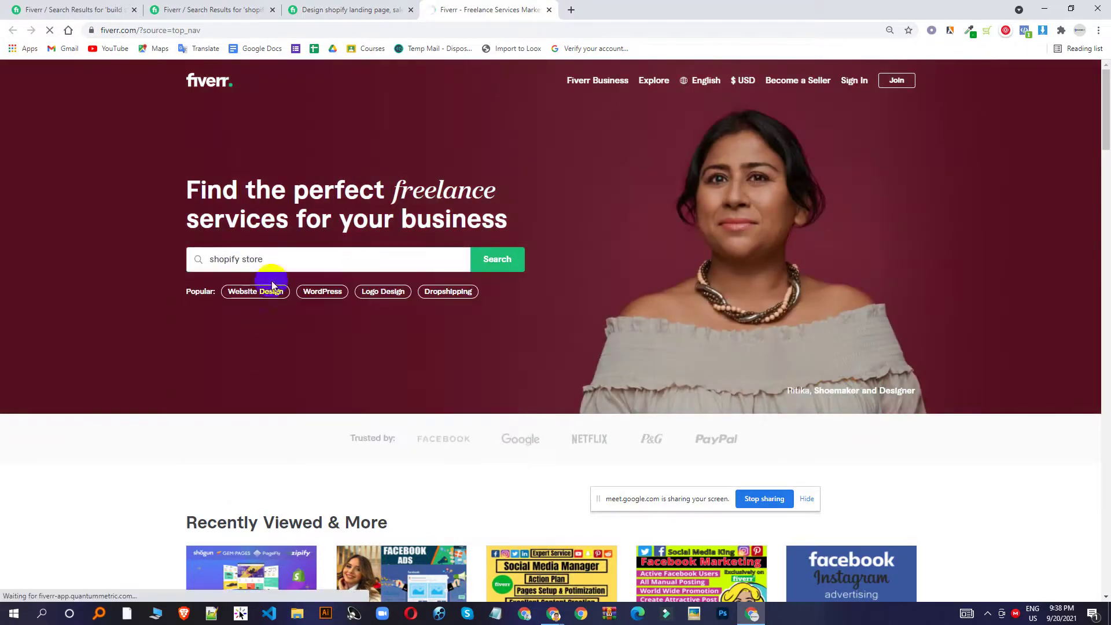
left_click(393, 6)
left_click(459, 10)
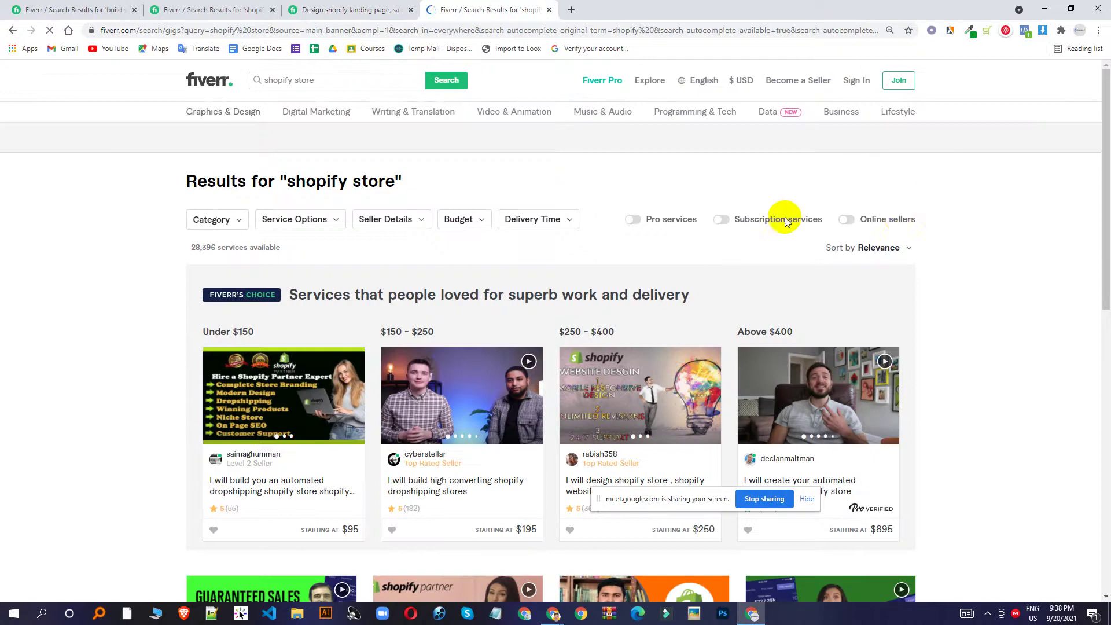
scroll(646, 465, "down", 5)
Admit the next waiting guest in Google Meet and return to the results.
mouse_move(553, 612)
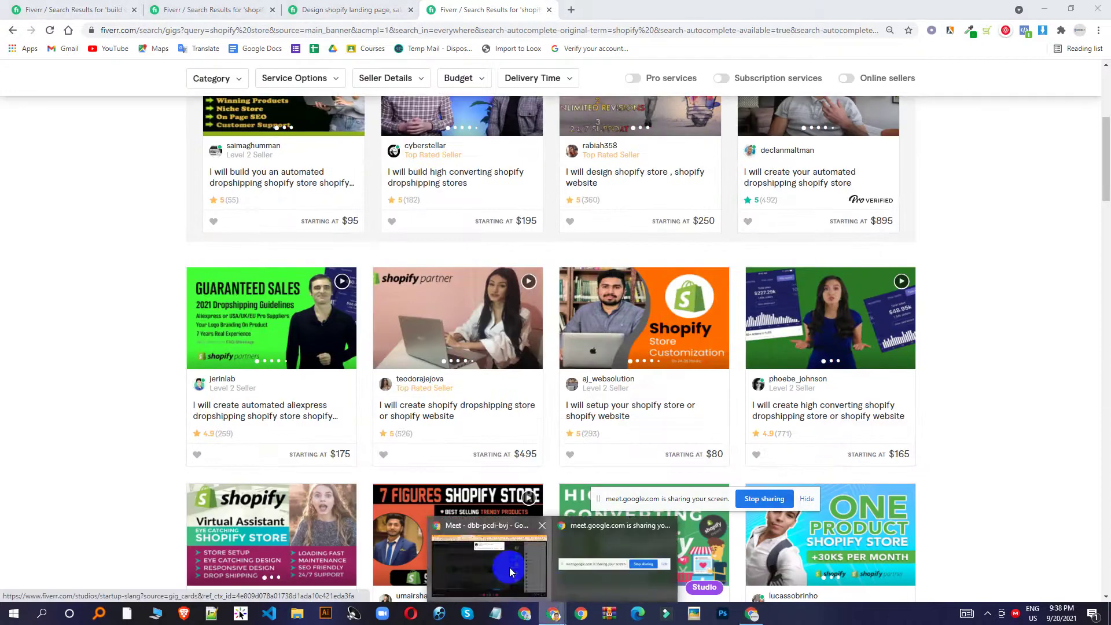
left_click(553, 564)
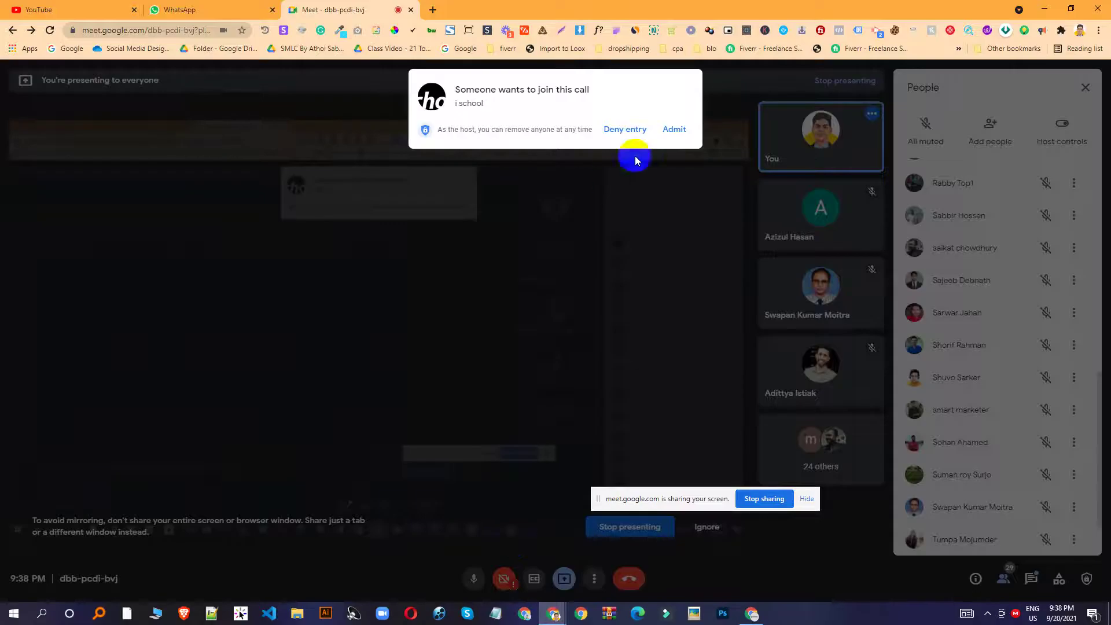
left_click(677, 129)
key("alt+Tab")
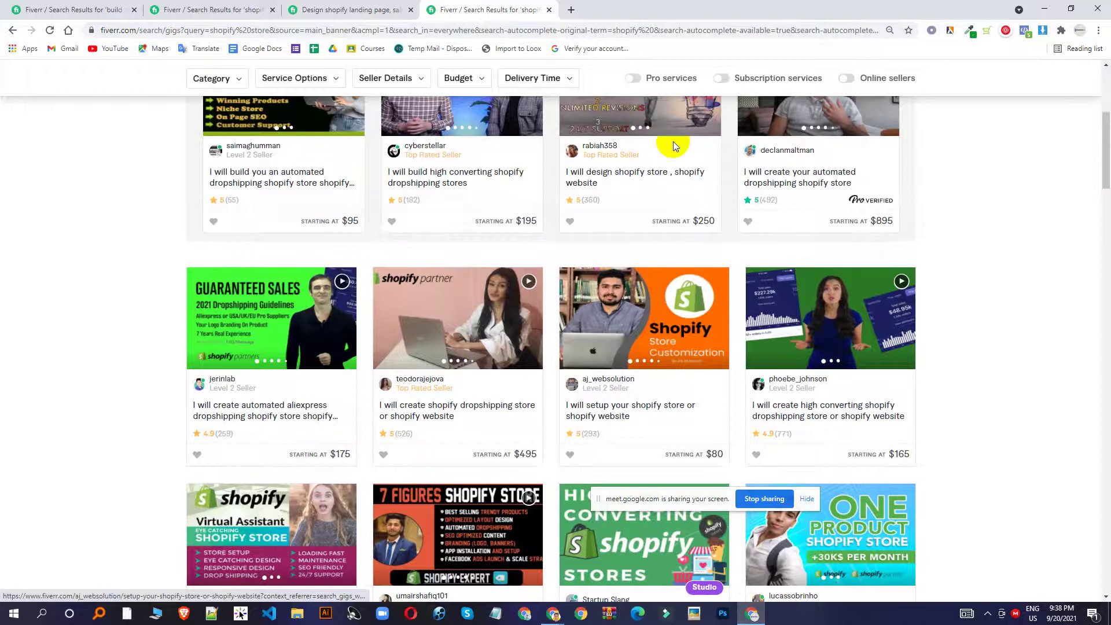
scroll(752, 299, "up", 5)
scroll(347, 283, "down", 4)
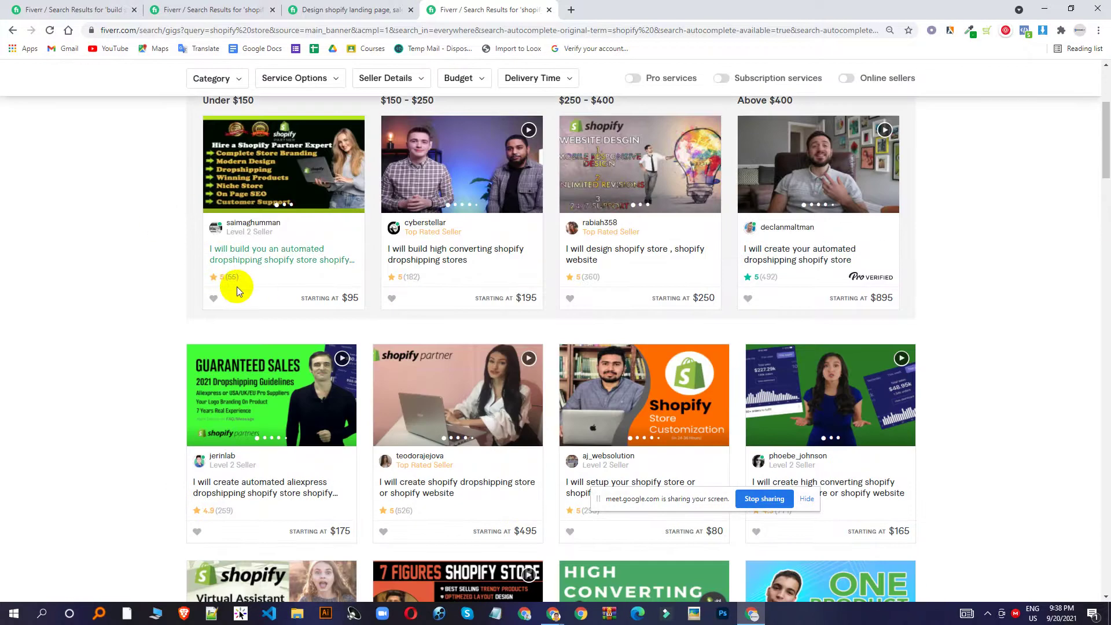
Open the automated dropshipping, shopify store design and aliexpress dropshipping gigs in background tabs.
middle_click(284, 168)
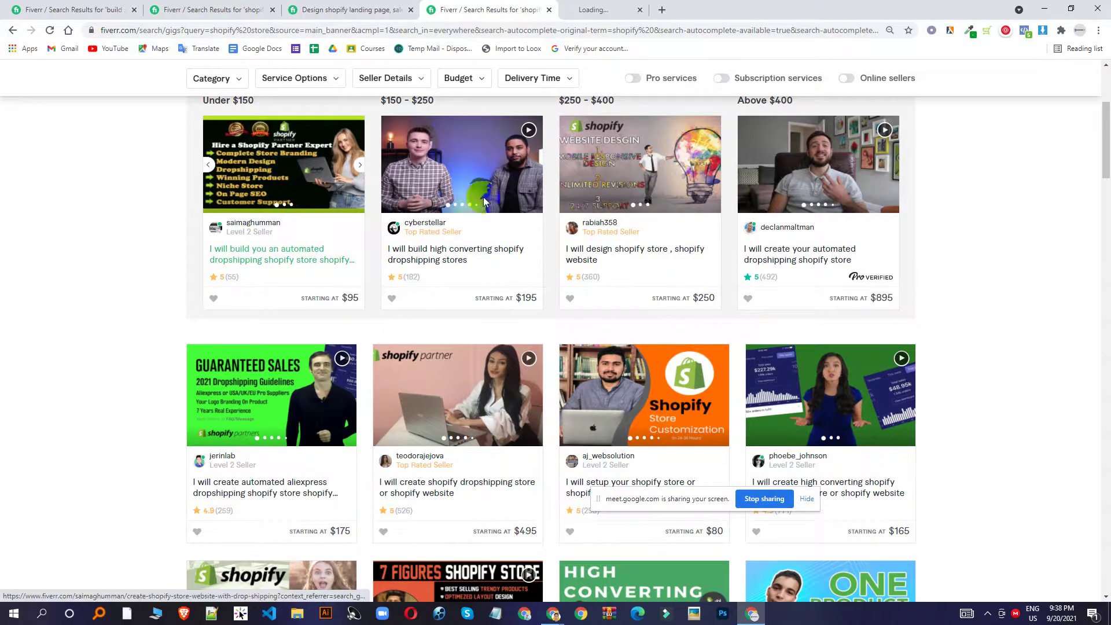
middle_click(660, 175)
scroll(723, 254, "down", 1)
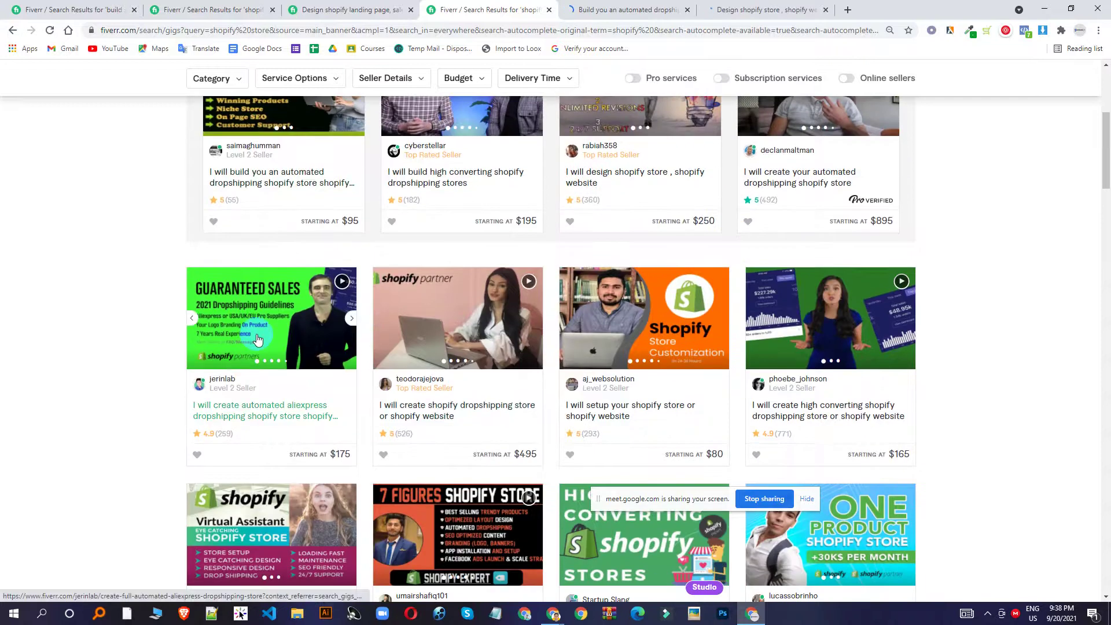
middle_click(258, 340)
scroll(486, 352, "down", 2)
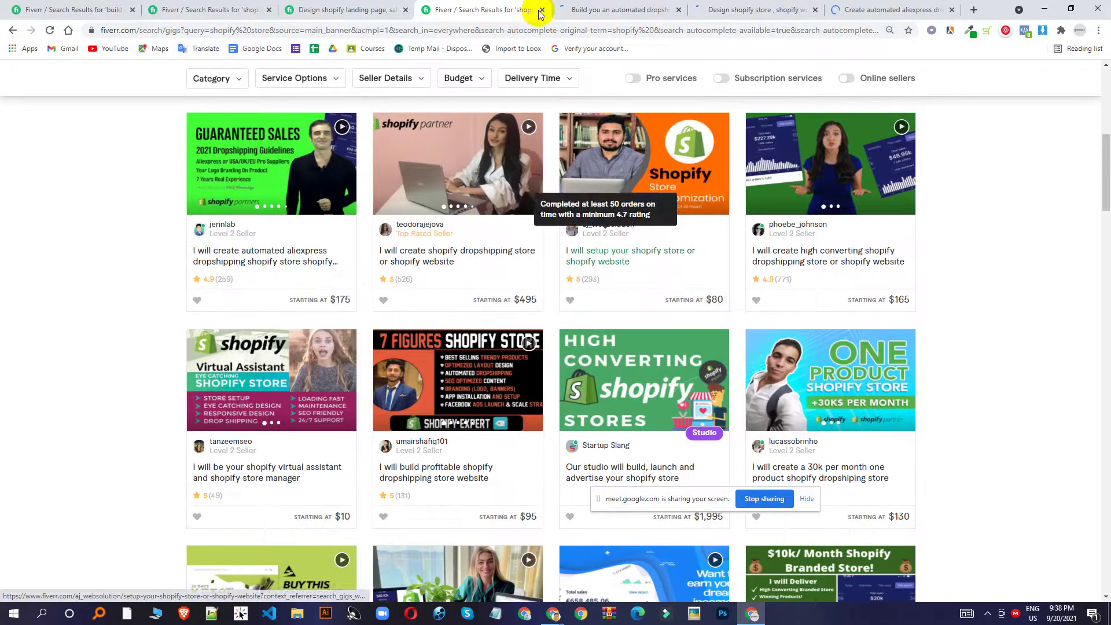
left_click(644, 7)
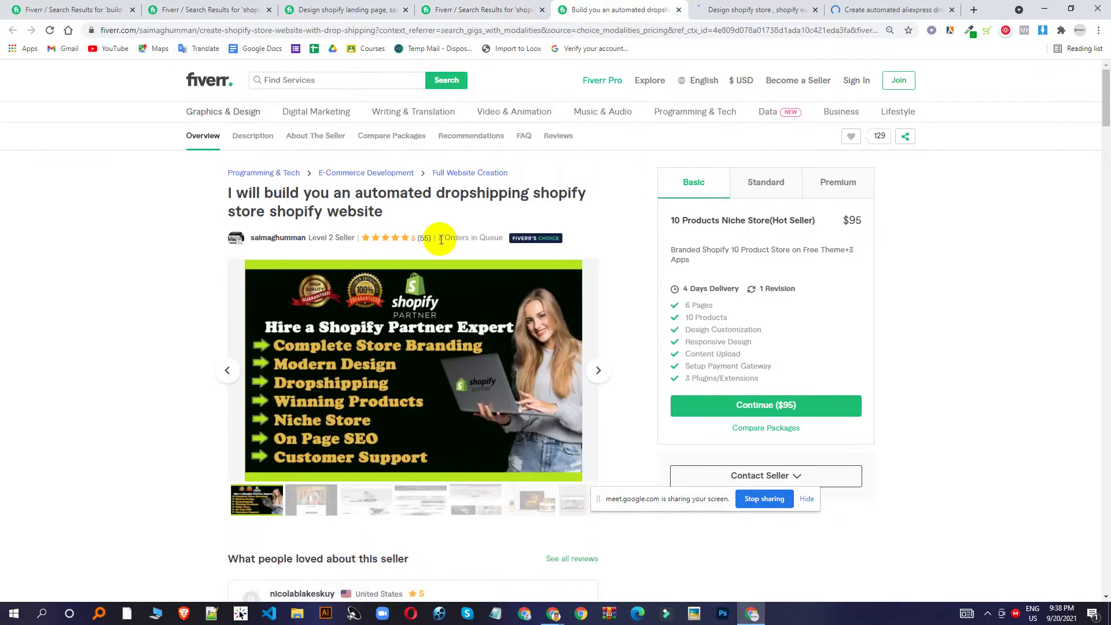
Review the opened store design, aliexpress and automated dropshipping gig tabs.
left_click(755, 7)
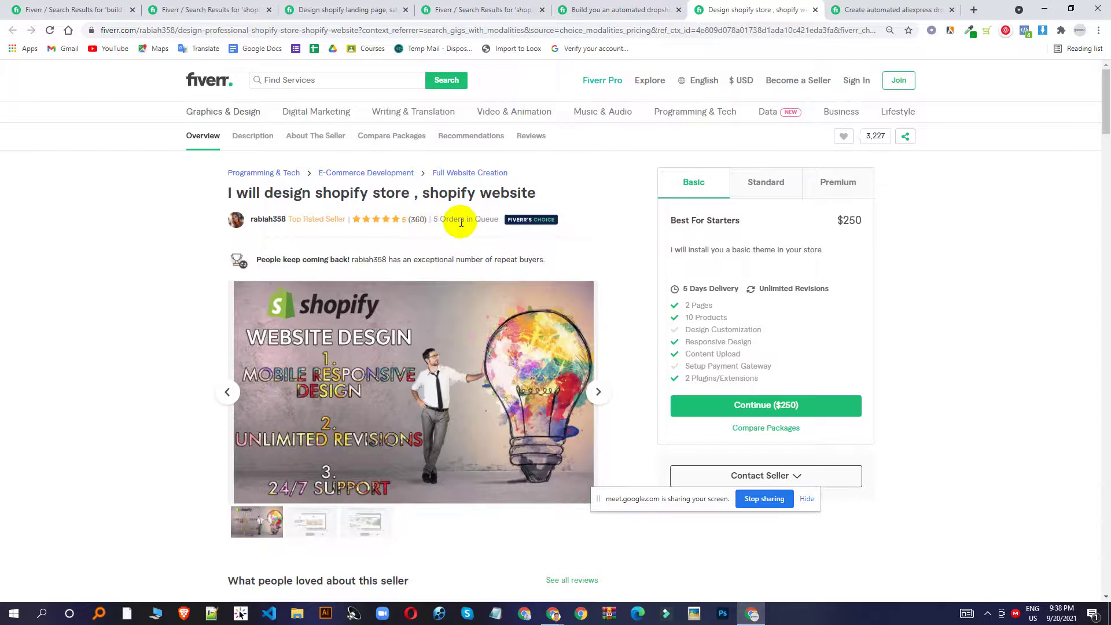
left_click(877, 4)
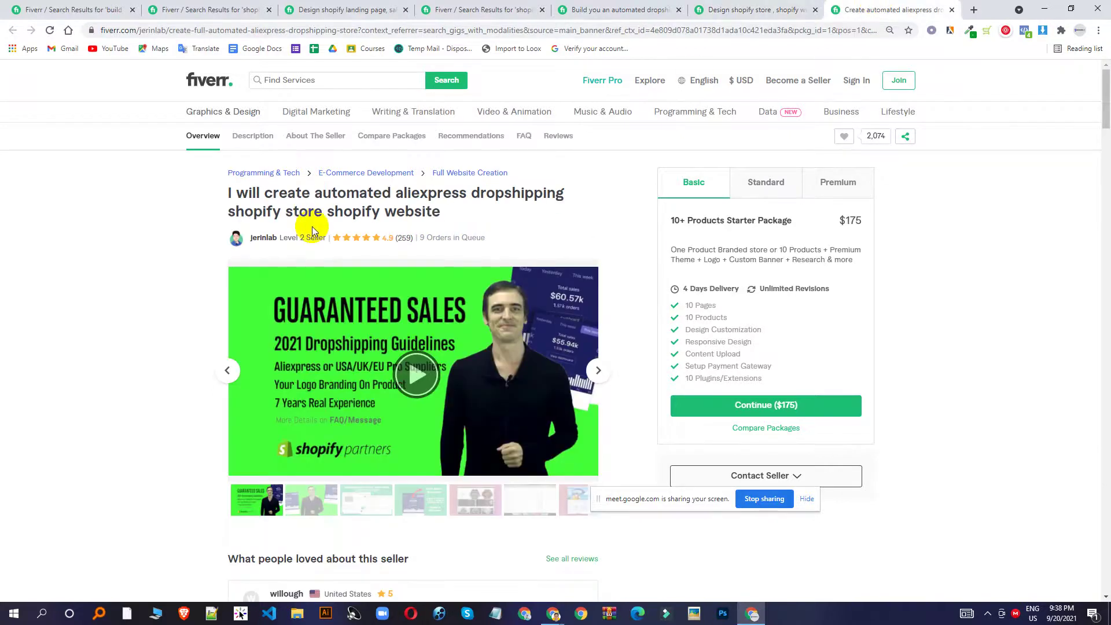
left_click(565, 9)
left_click(498, 9)
scroll(627, 210, "down", 5)
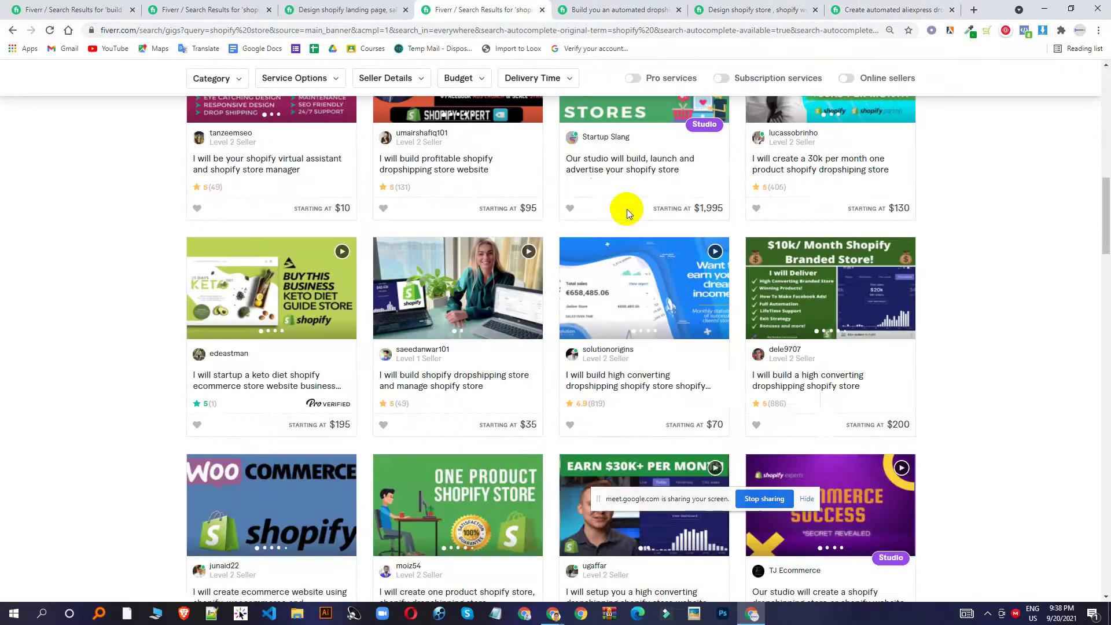
scroll(685, 343, "down", 9)
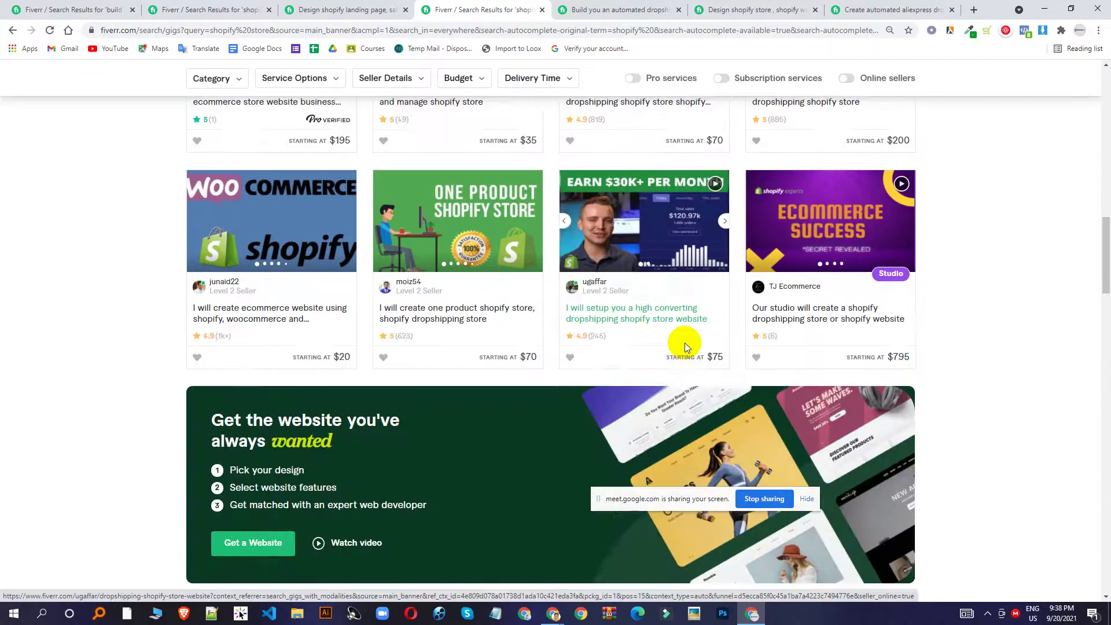
scroll(685, 346, "up", 7)
scroll(685, 346, "up", 10)
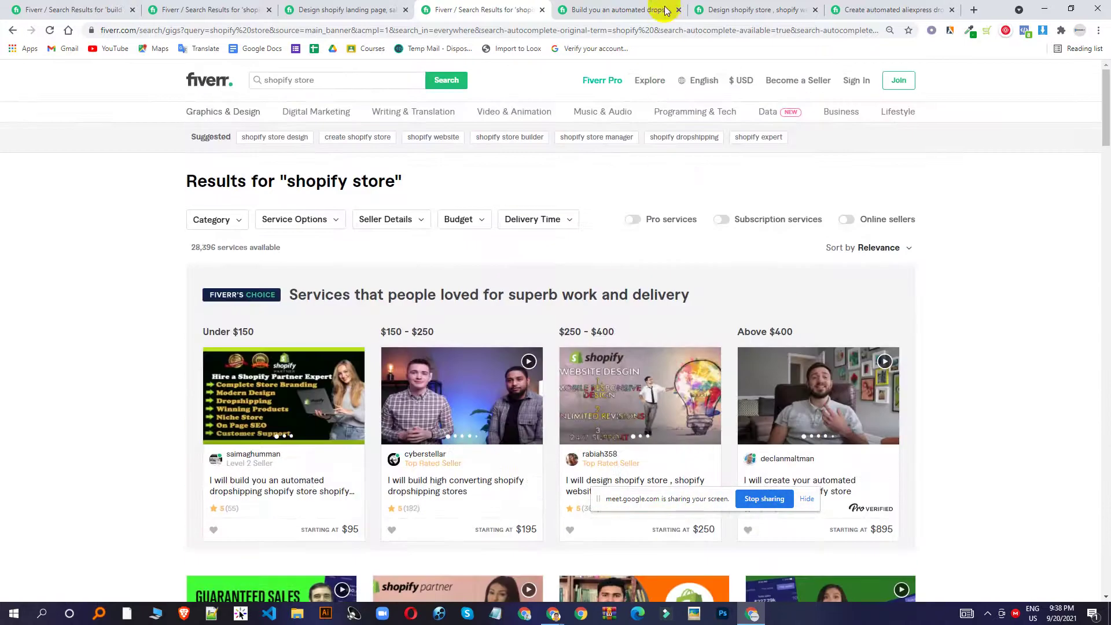
left_click(665, 9)
left_click(303, 10)
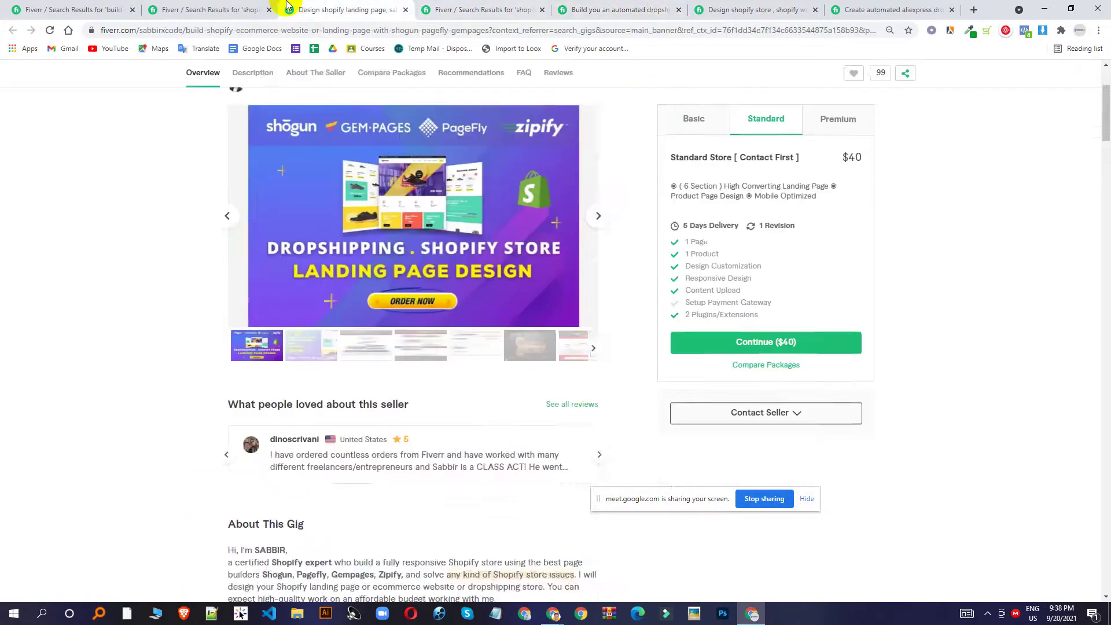
Open a store and landing page gig and a product landing page gig in new tabs.
left_click(250, 6)
scroll(695, 334, "down", 10)
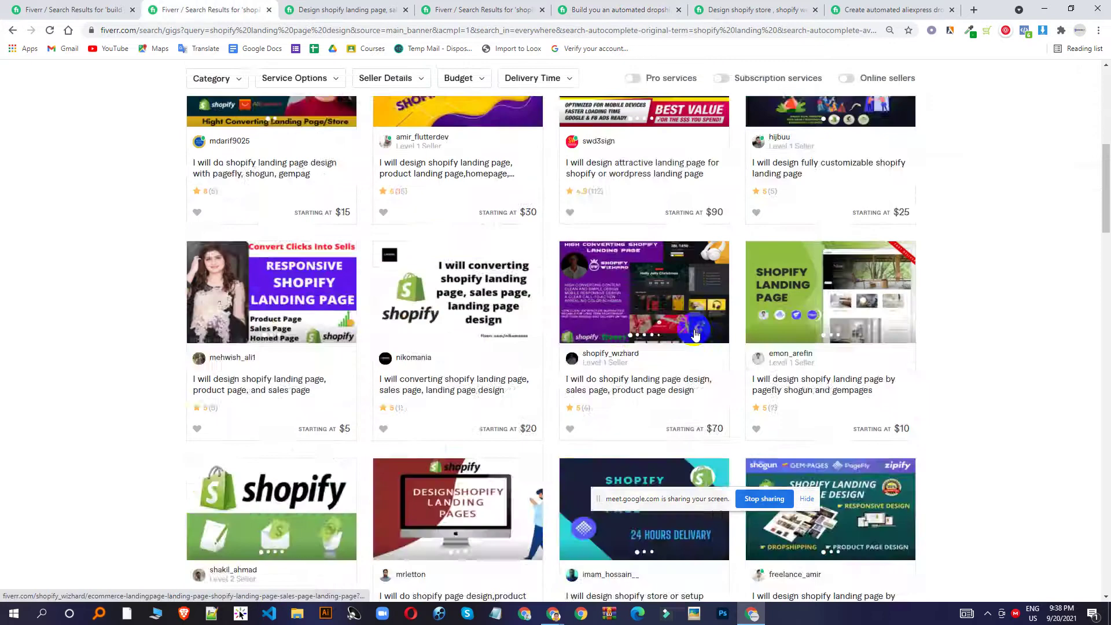
middle_click(679, 377)
scroll(677, 375, "down", 1)
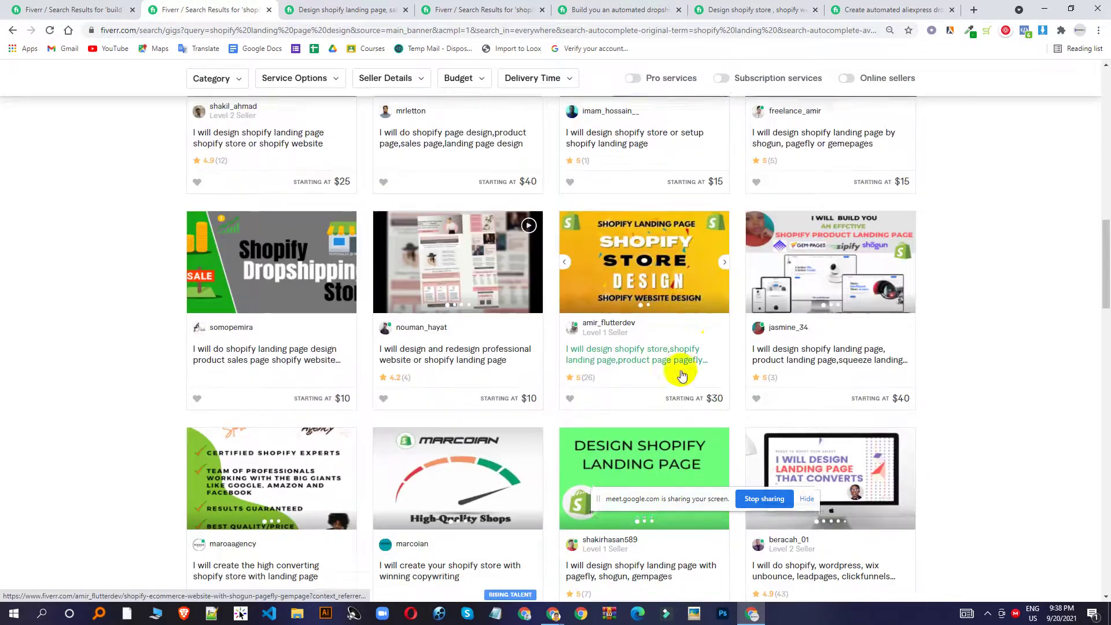
middle_click(833, 280)
Compare the store design and product landing page gigs, then return to the landing page results.
left_click(288, 9)
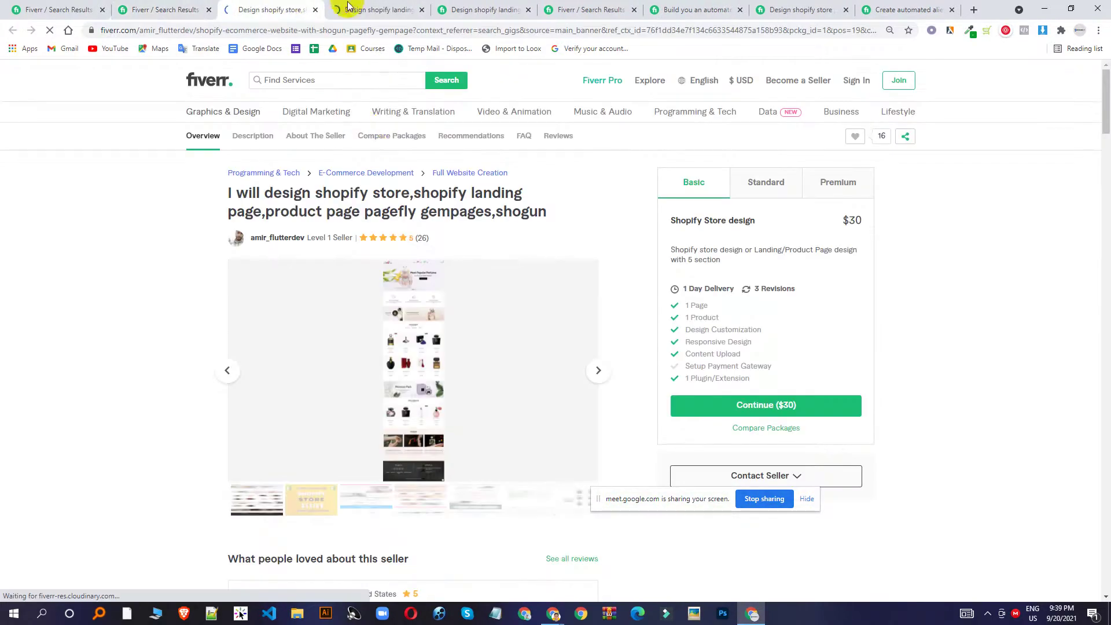
left_click(364, 11)
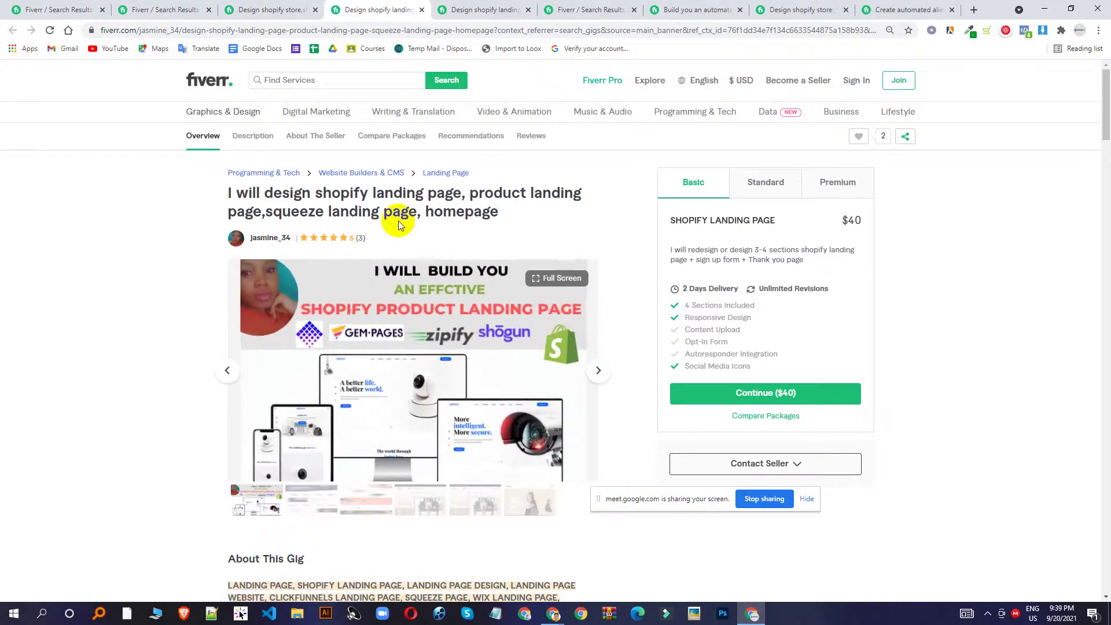
left_click(277, 9)
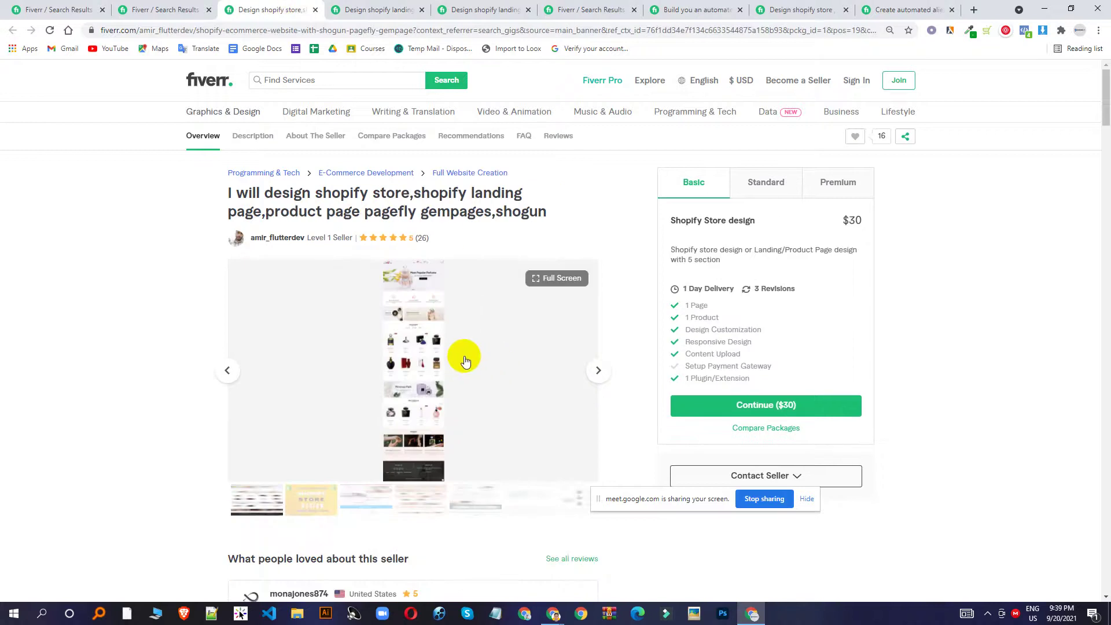
left_click(366, 9)
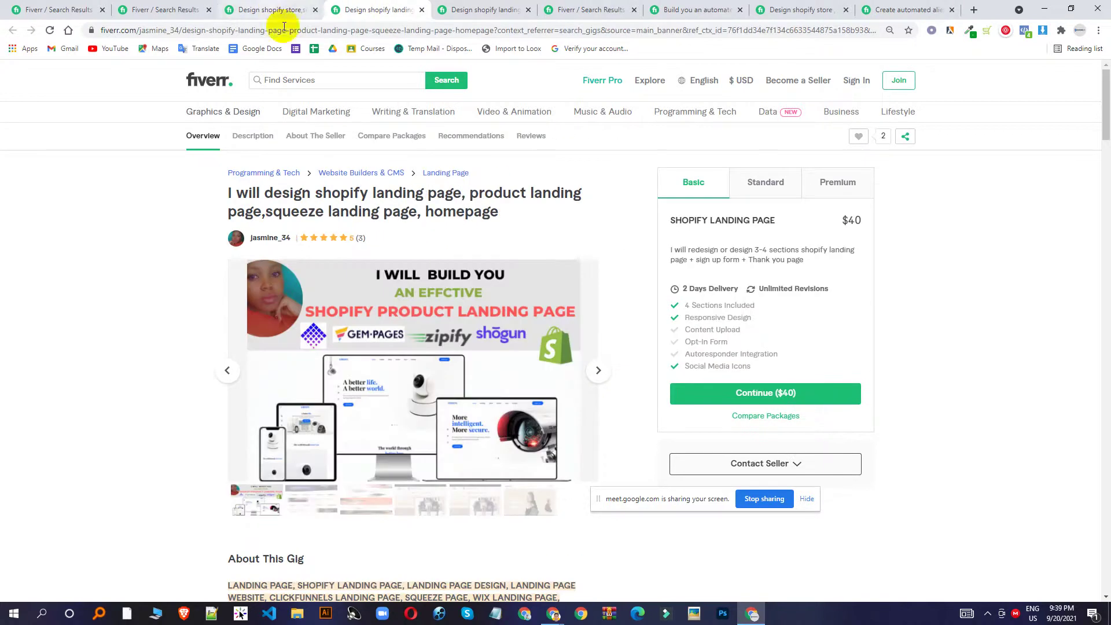
left_click(255, 9)
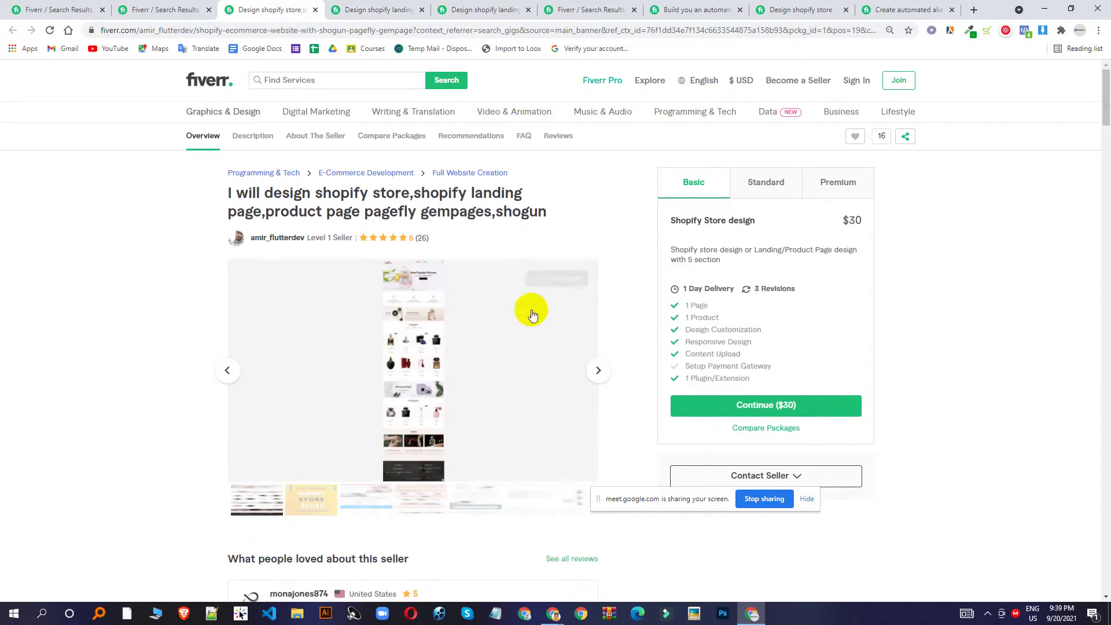
left_click(167, 9)
Filter the shopify landing page design results to online sellers only, showing 799 services.
scroll(451, 243, "up", 10)
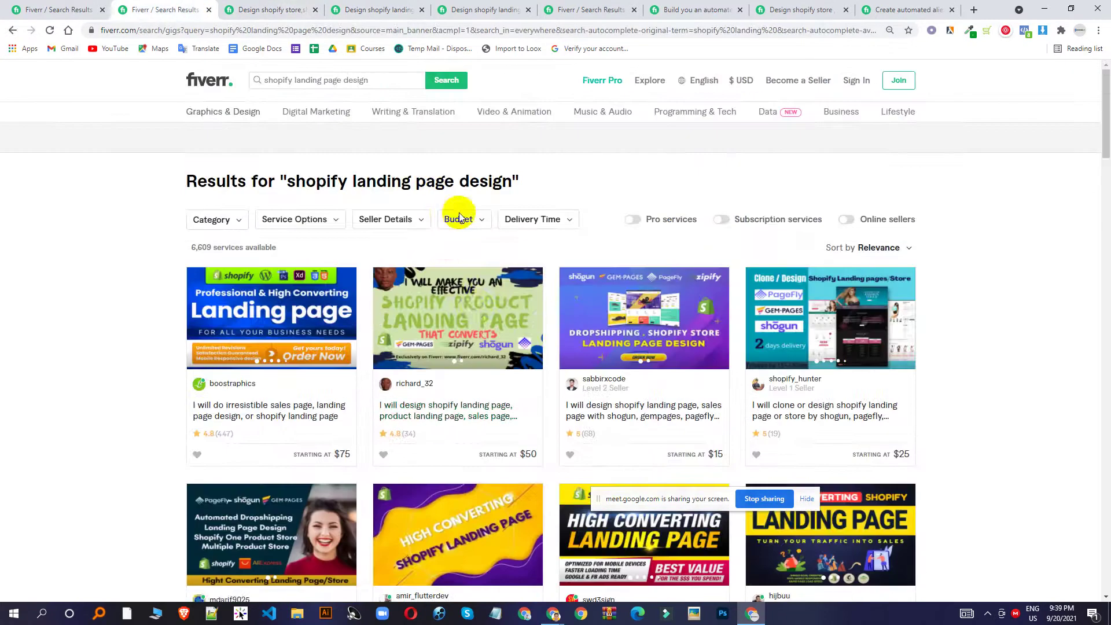
scroll(515, 301, "down", 5)
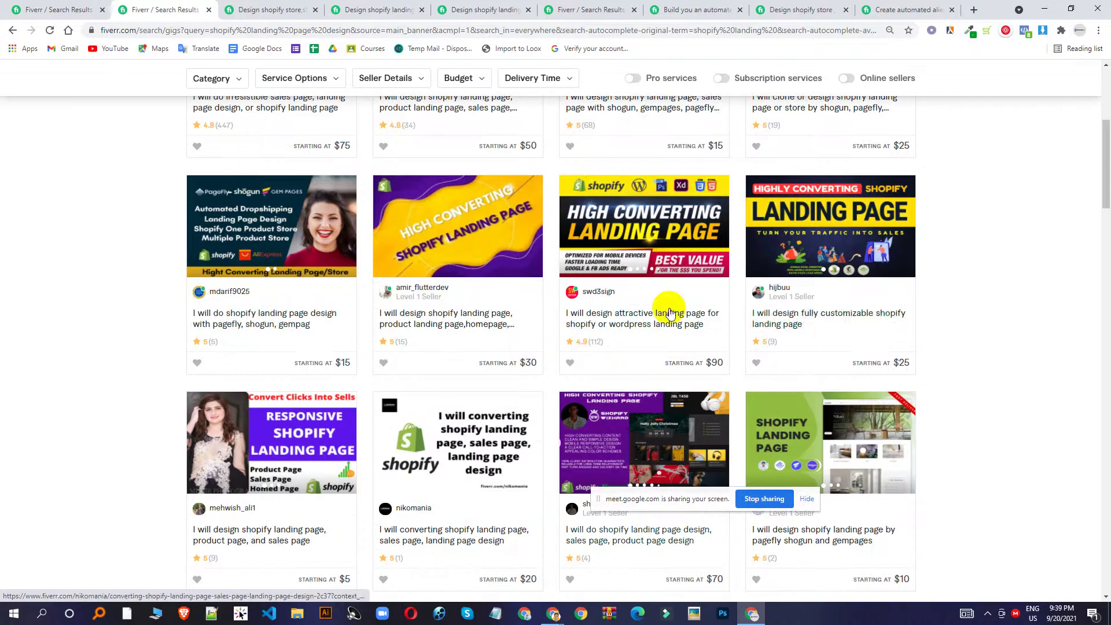
scroll(670, 313, "down", 3)
scroll(783, 349, "up", 8)
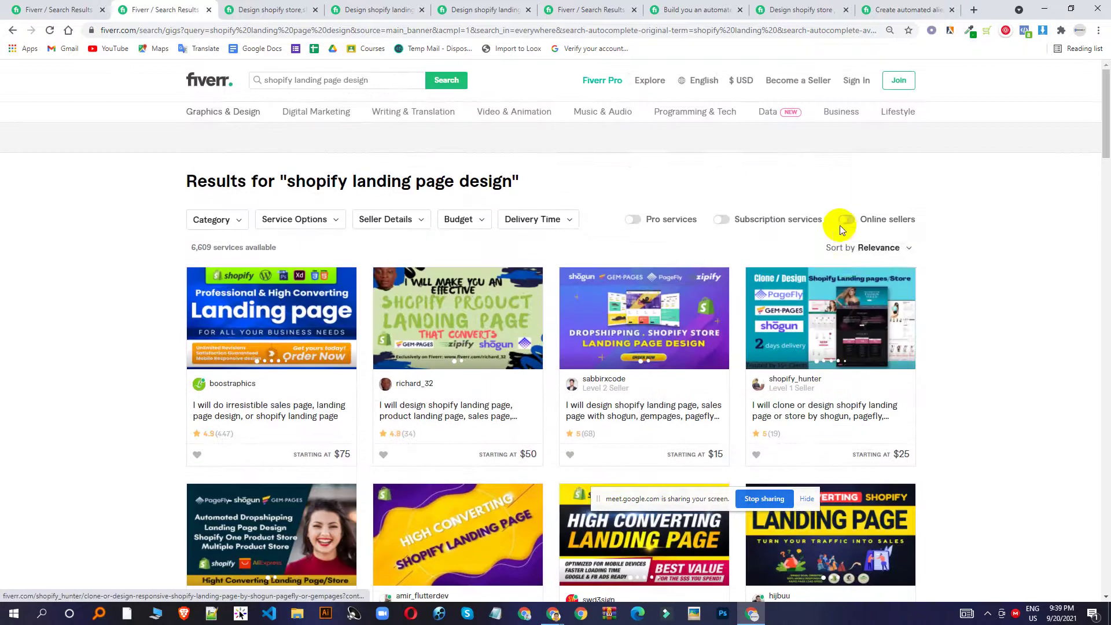
left_click(841, 225)
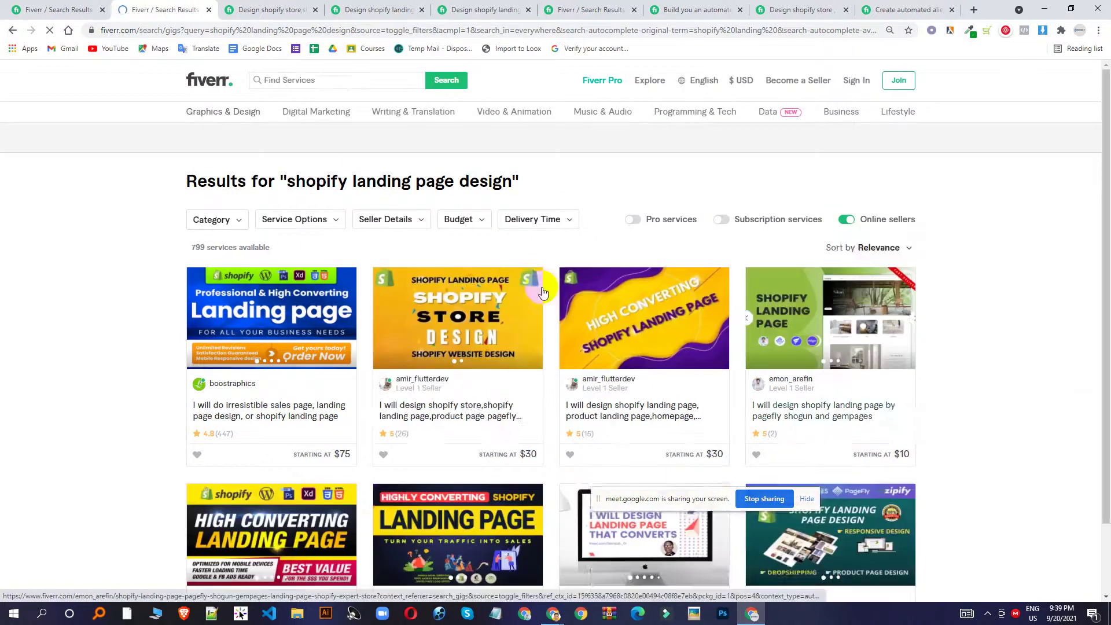
scroll(842, 340, "down", 2)
scroll(800, 322, "down", 3)
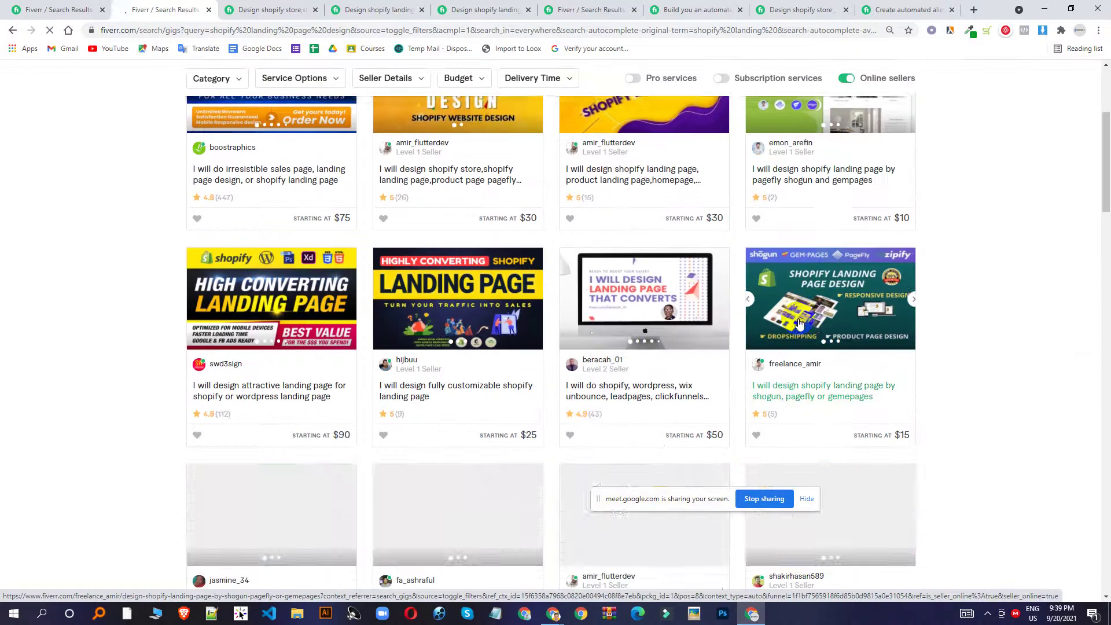
scroll(722, 321, "up", 4)
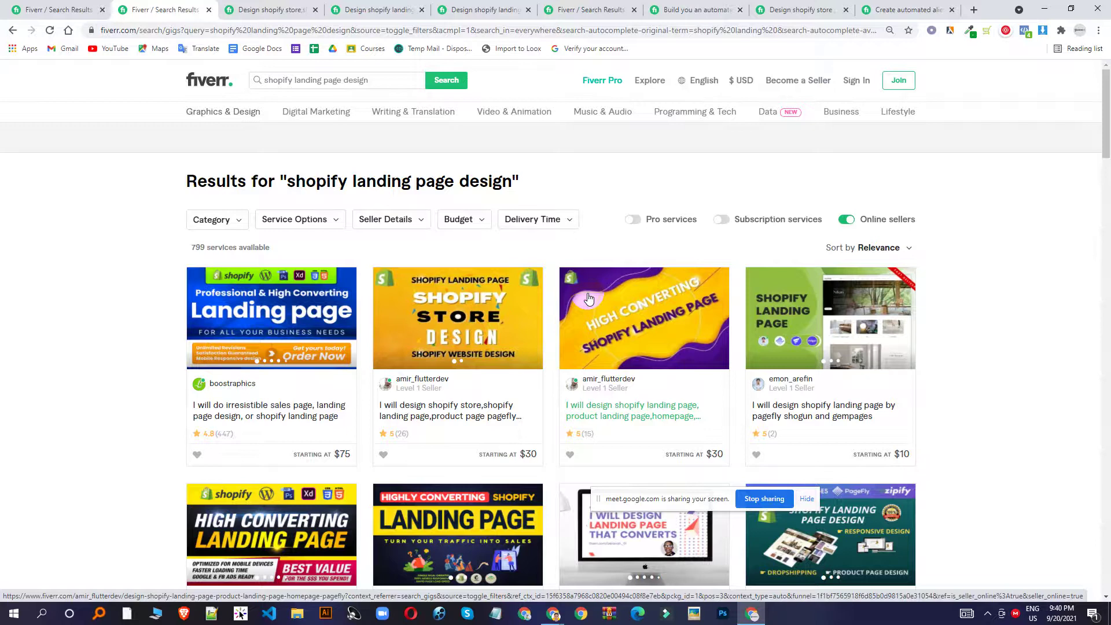
Look through the product landing page, shogun/gempages and store design gig tabs, then go to Fiverr's home page.
left_click(377, 10)
left_click(486, 10)
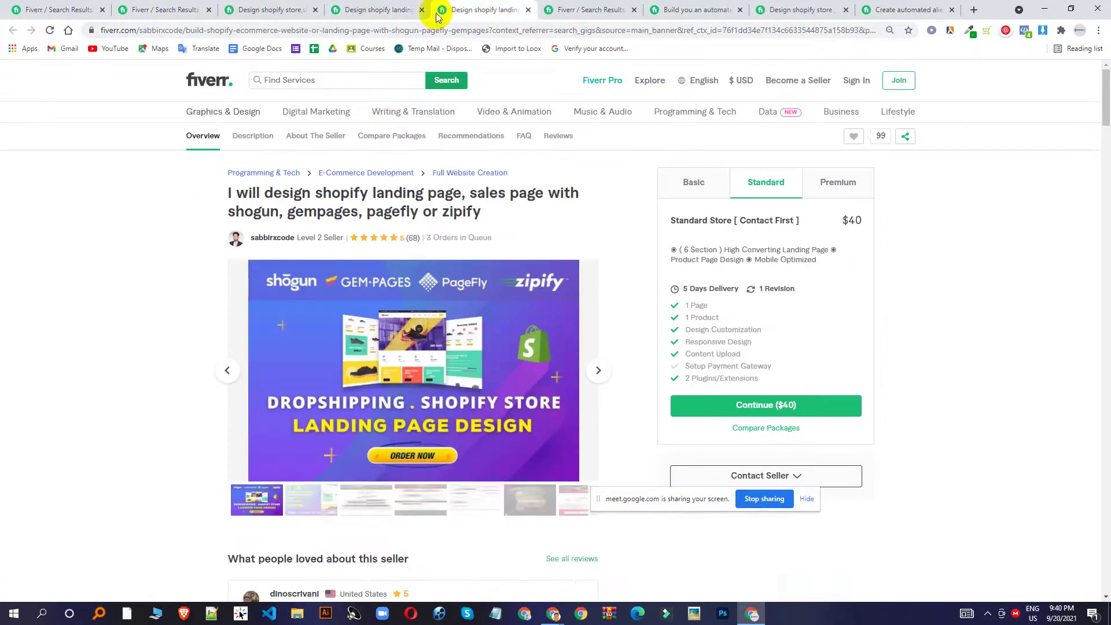
left_click(265, 10)
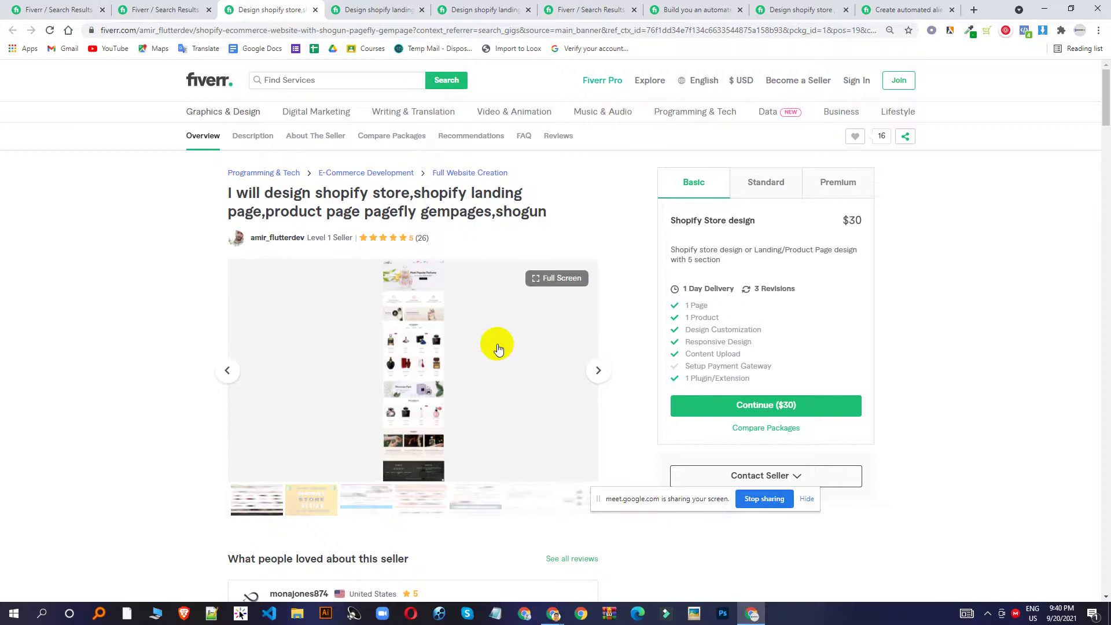
left_click(123, 5)
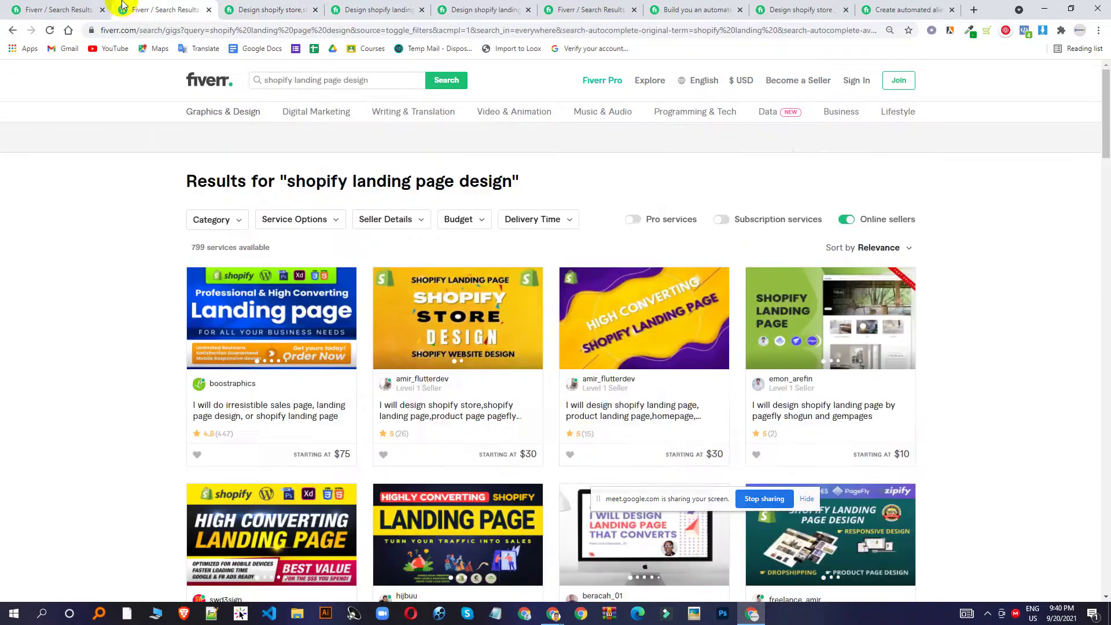
left_click(217, 81)
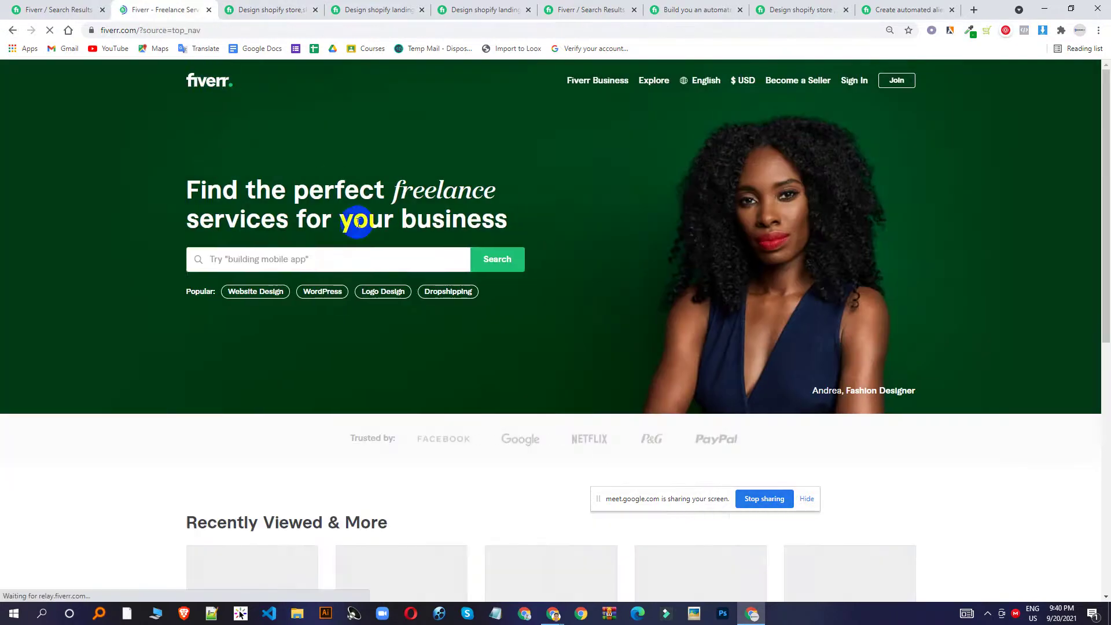
Search Fiverr for 'wix website design', which returns the Whoops error page.
left_click(324, 257)
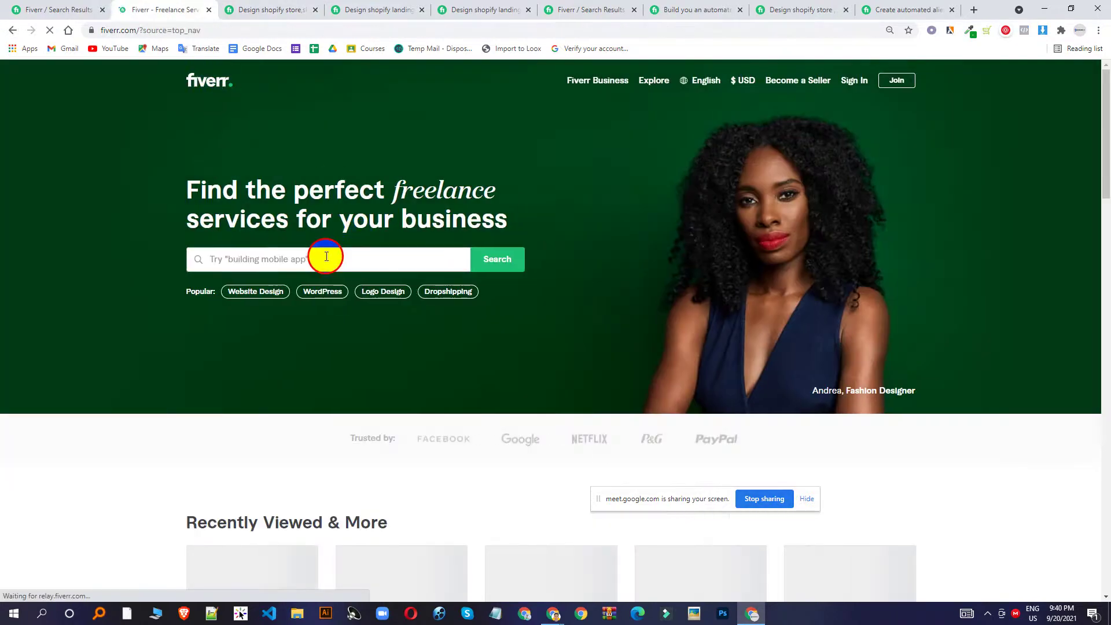
type("w")
key("BackSpace")
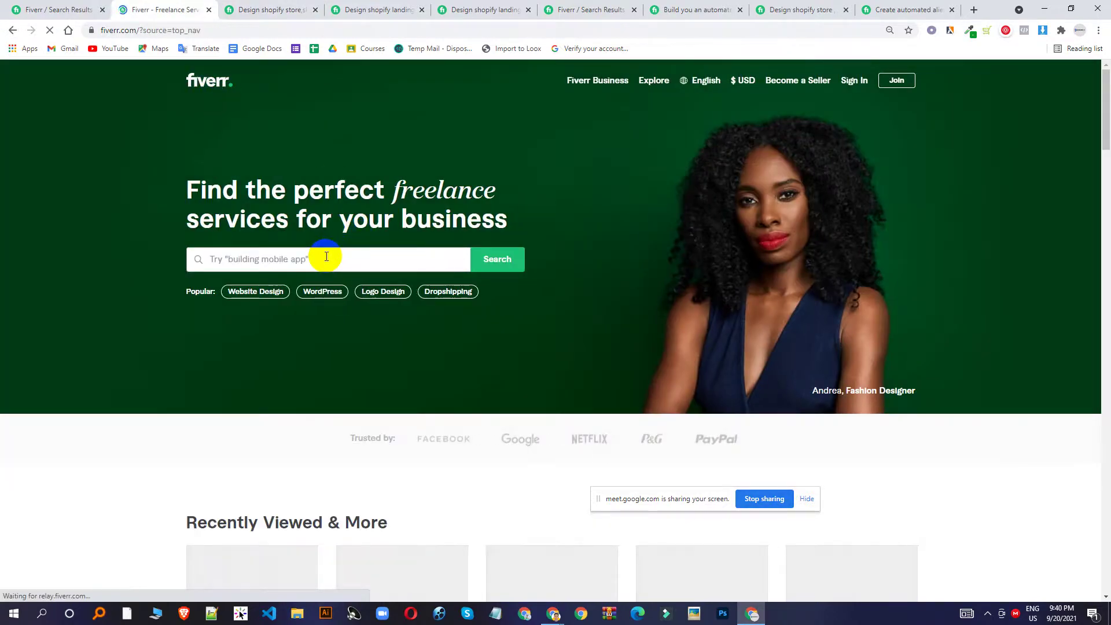
scroll(325, 255, "down", 8)
scroll(332, 255, "up", 8)
scroll(339, 255, "up", 1)
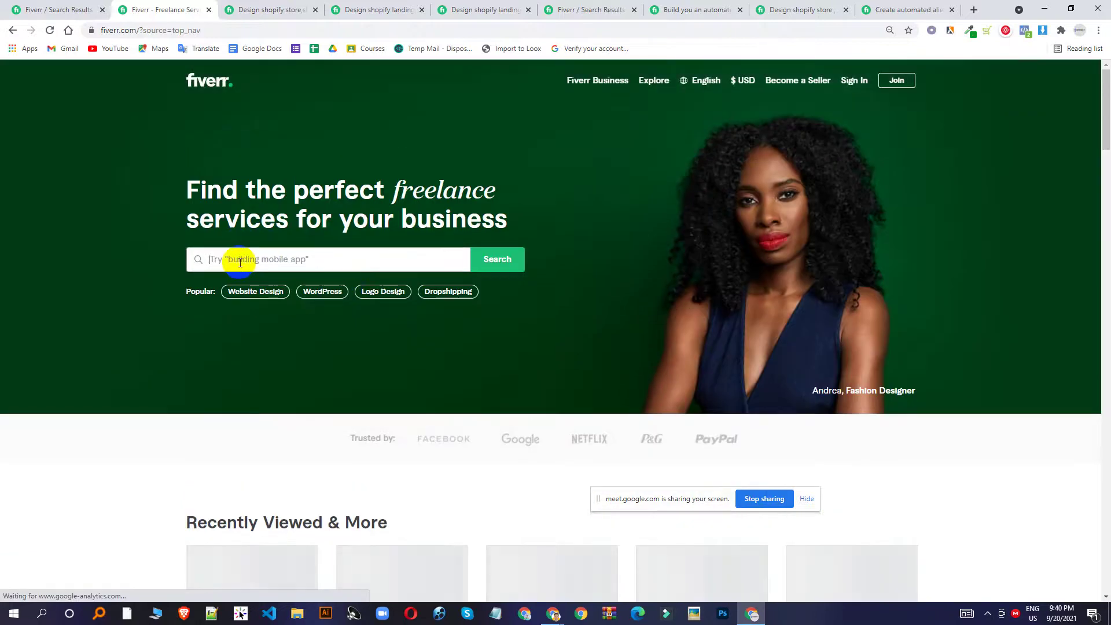
type("wix")
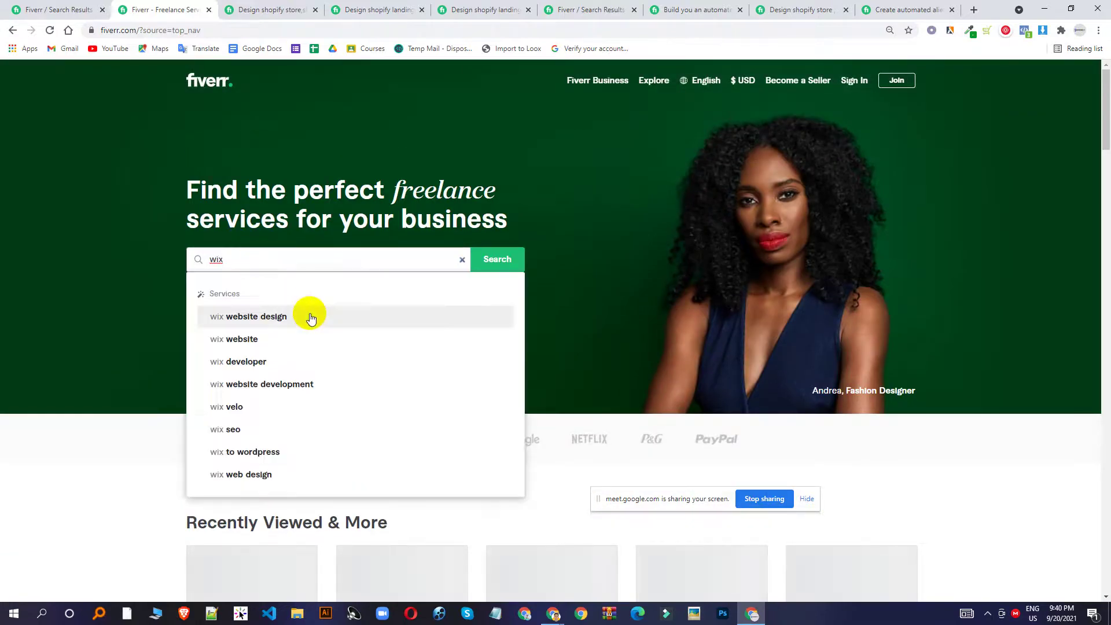
left_click(310, 318)
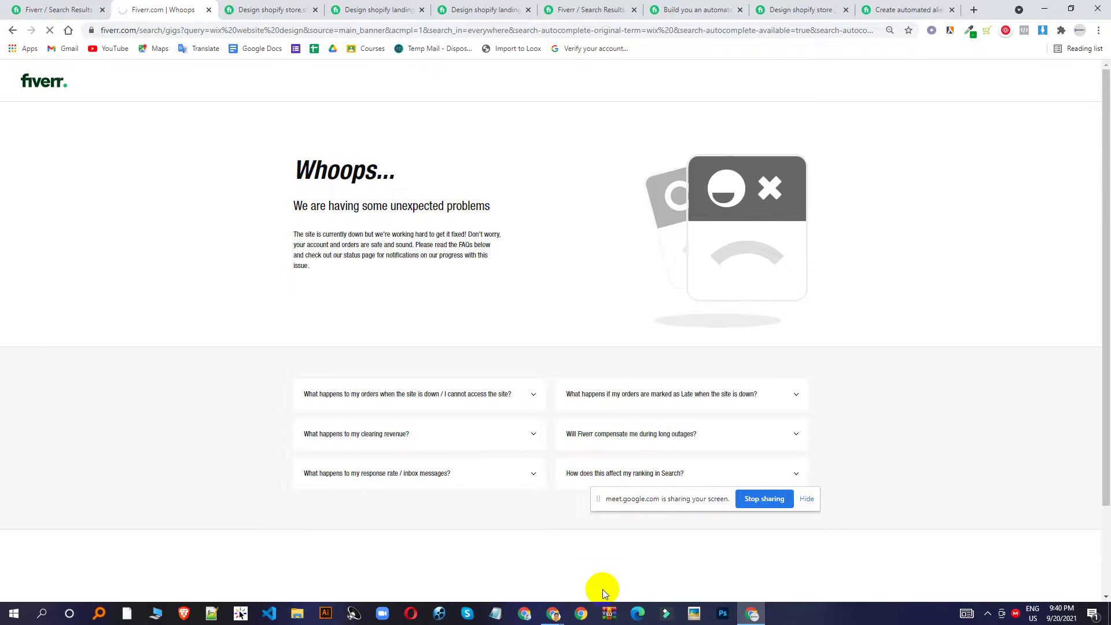
Admit the waiting person in Google Meet and return to Fiverr in the browser.
mouse_move(552, 613)
left_click(502, 571)
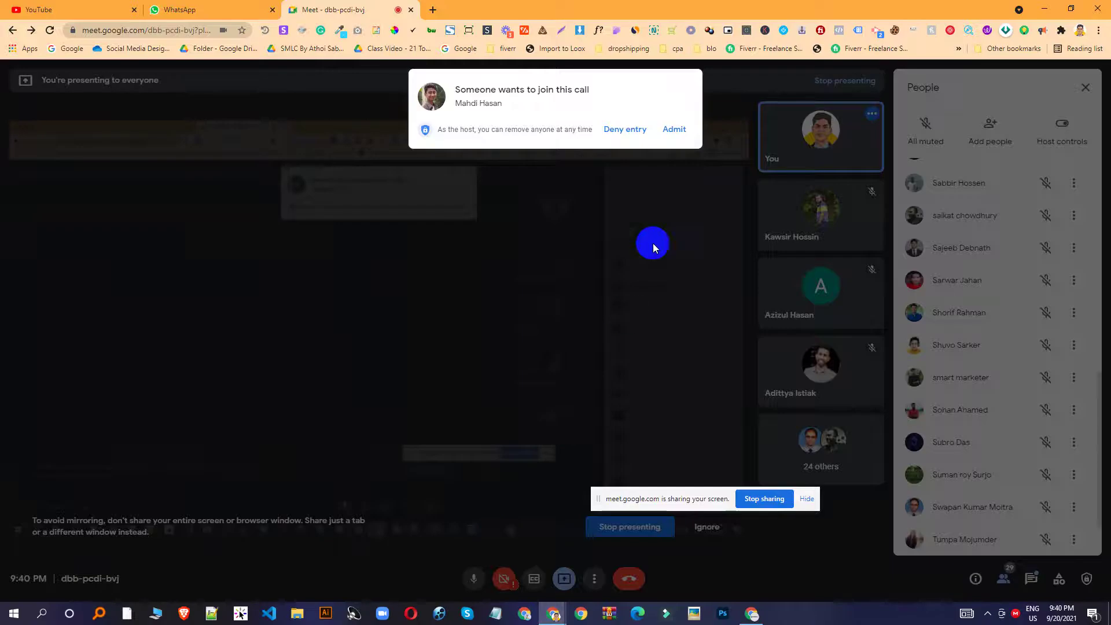
left_click(671, 129)
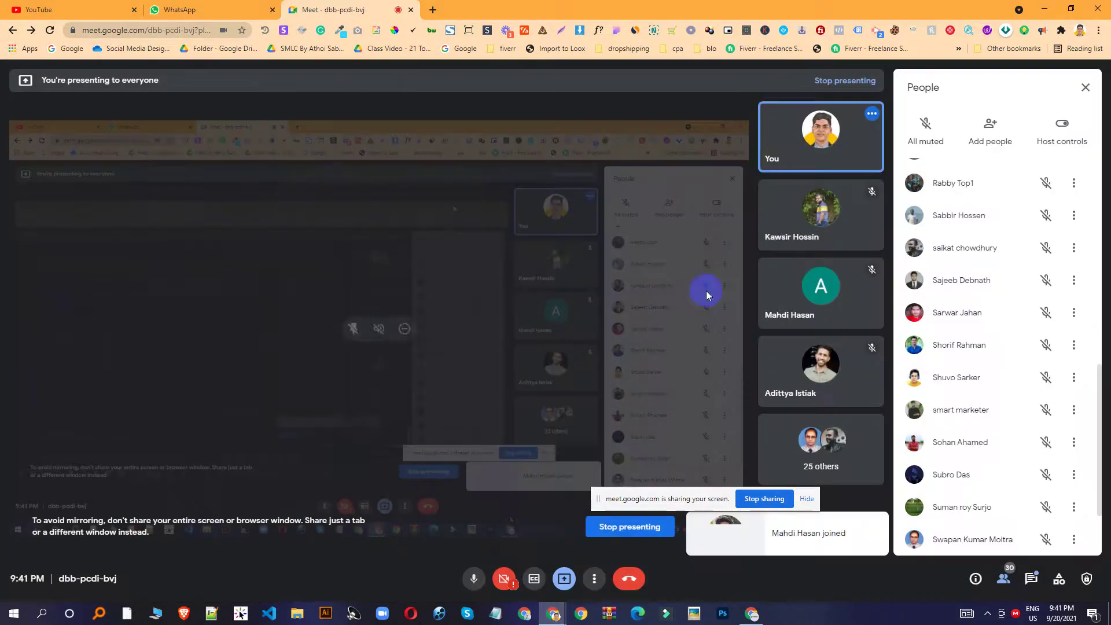
left_click(751, 611)
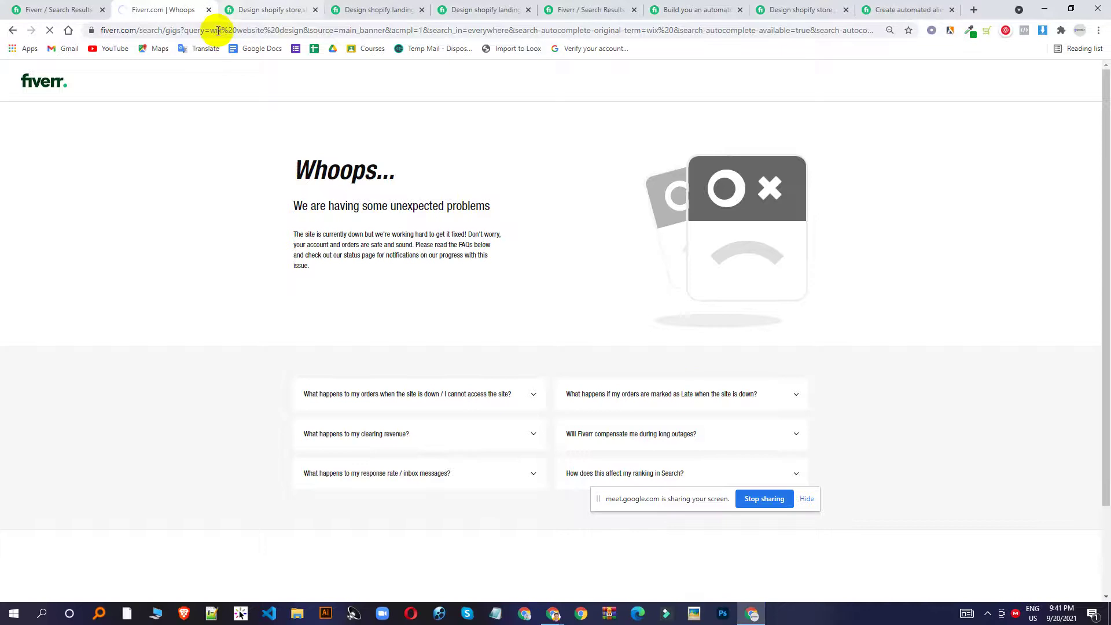
Repeat the 'wix website design' search from the Shopify store gig tab, again hitting Whoops.
left_click(241, 10)
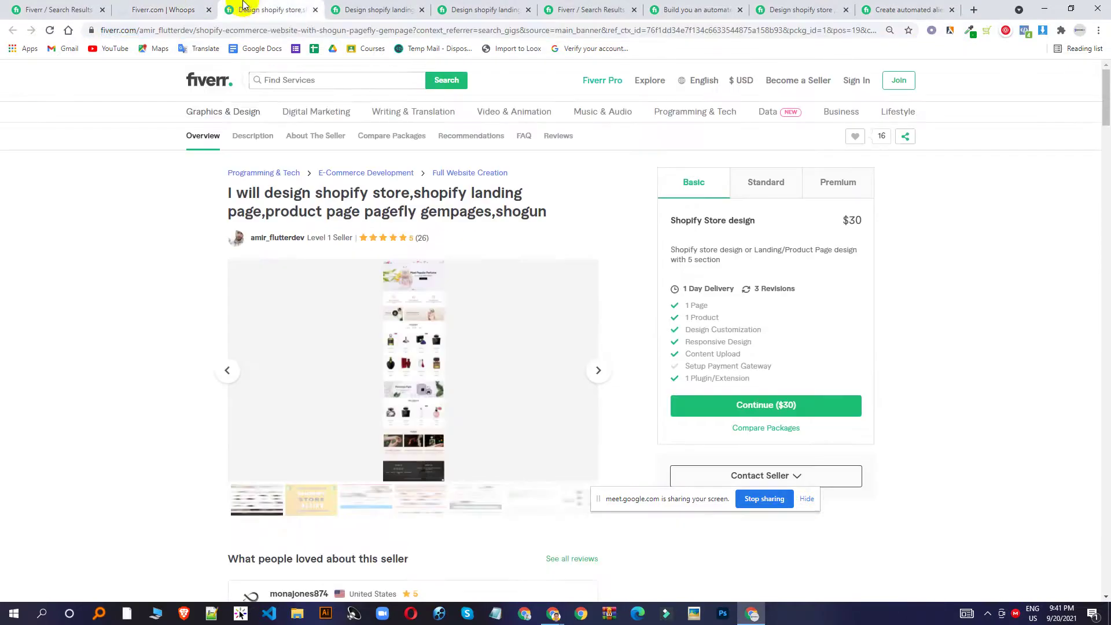
left_click(291, 81)
type("wix")
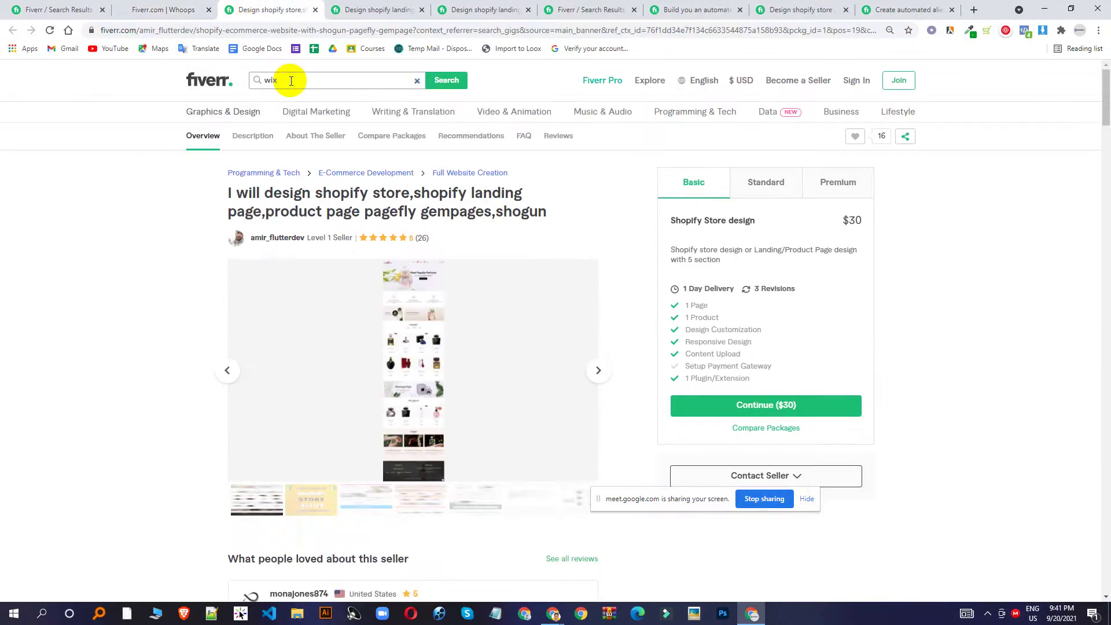
left_click(350, 137)
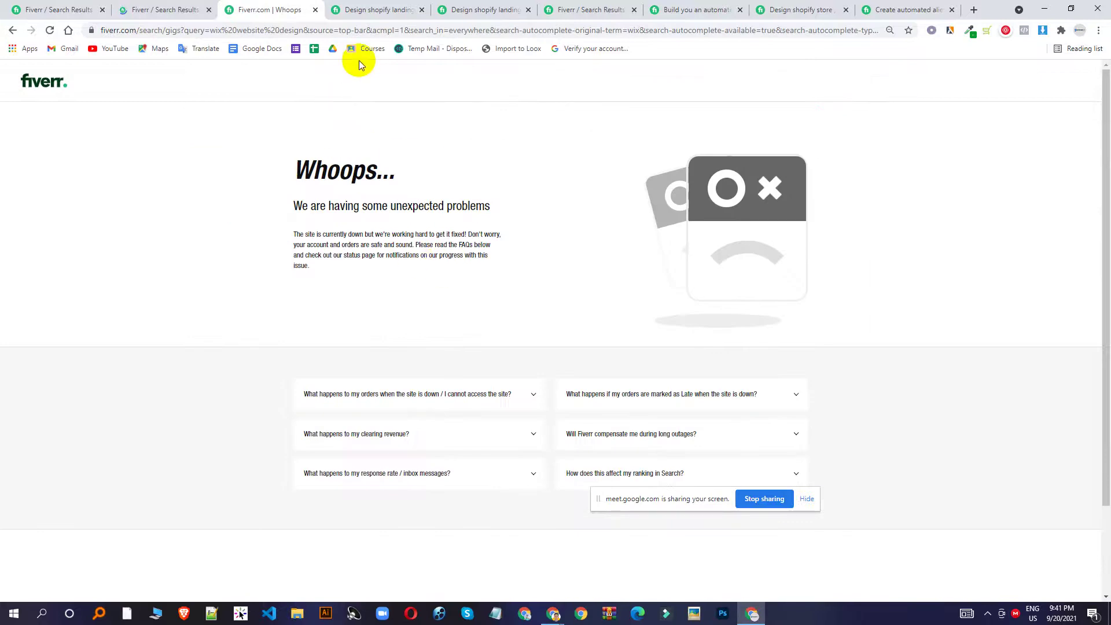
Check the Chrome profile list, close it, and open a new Incognito window with Ctrl+Shift+N.
left_click(1080, 30)
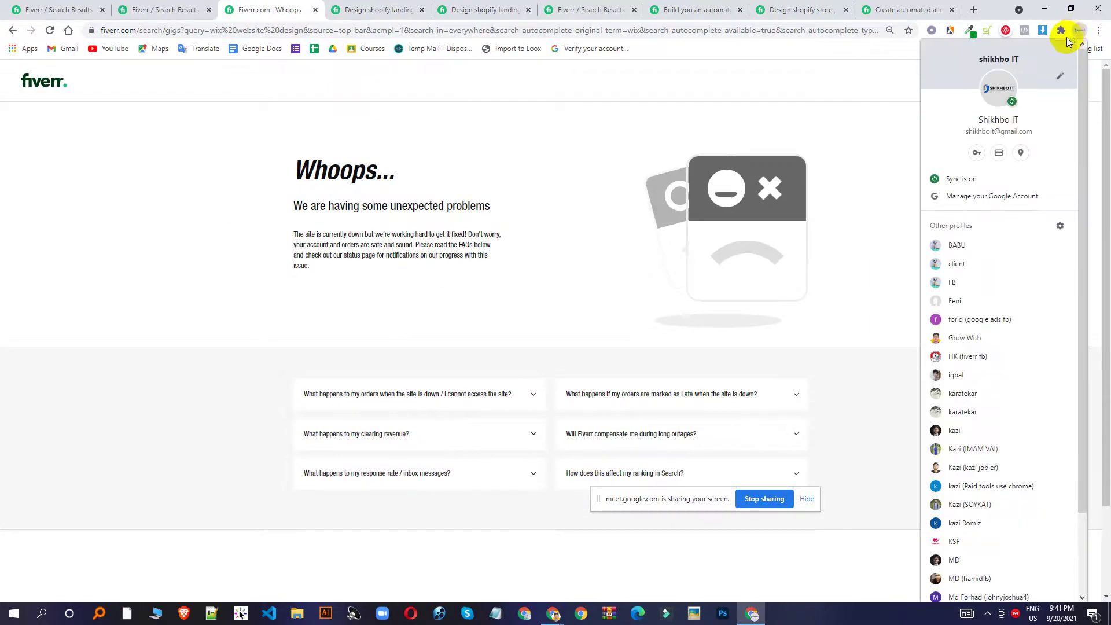
scroll(1007, 299, "down", 3)
scroll(1009, 359, "up", 3)
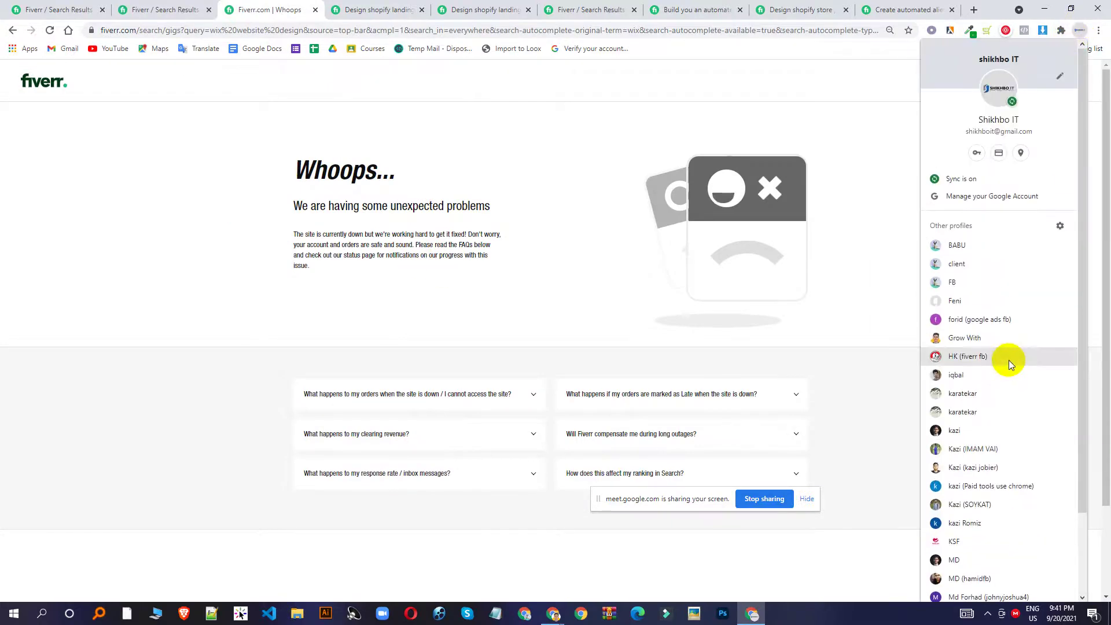
scroll(1004, 266, "down", 2)
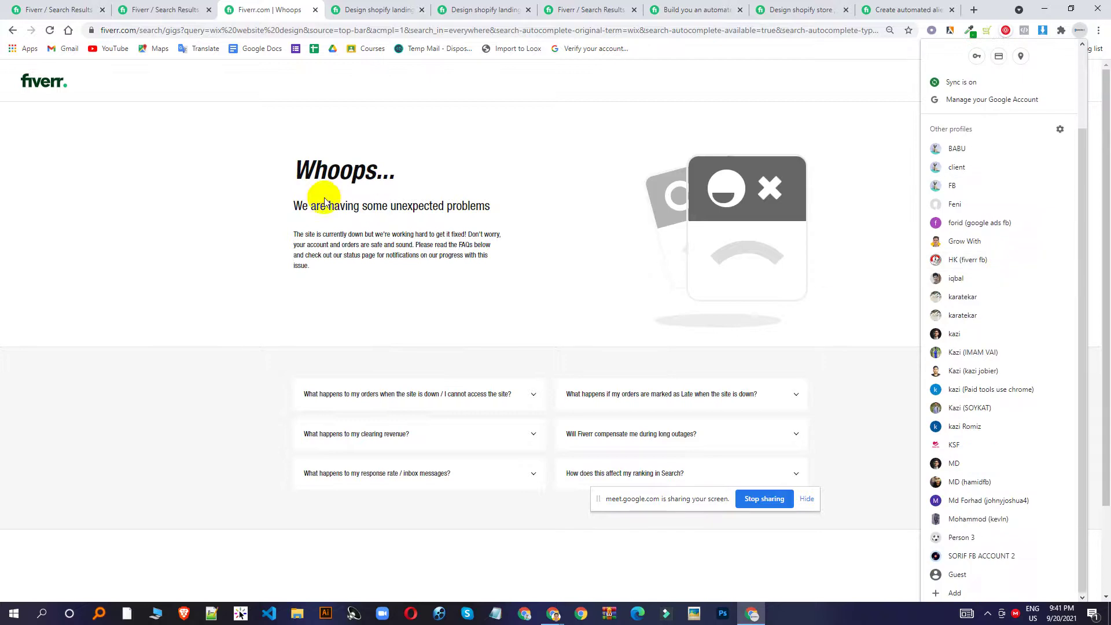
left_click(201, 178)
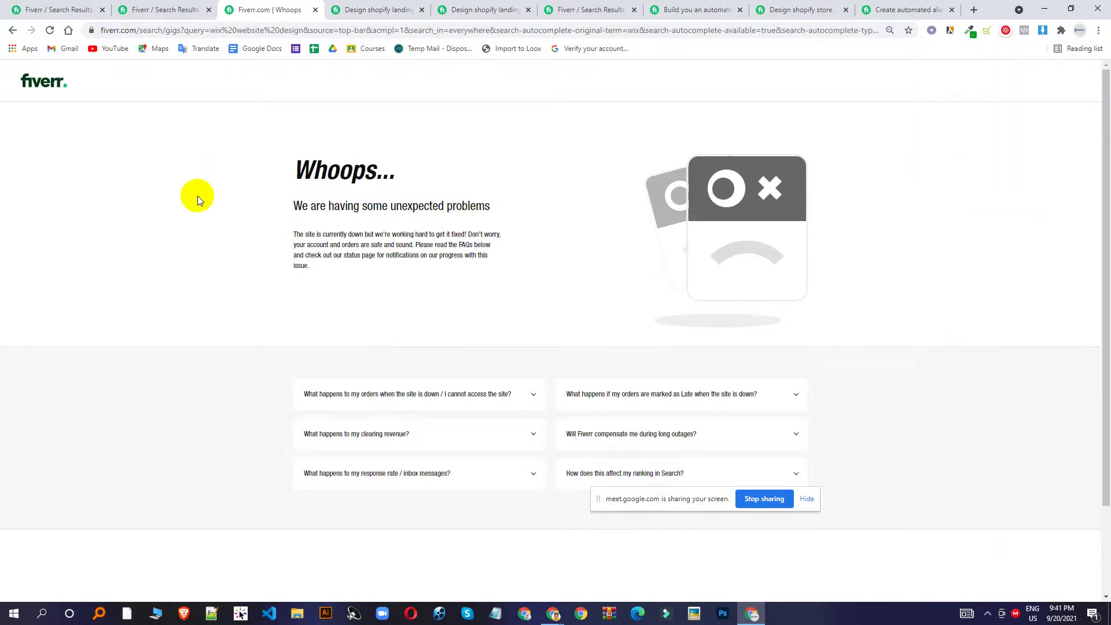
key("ctrl+shift+n")
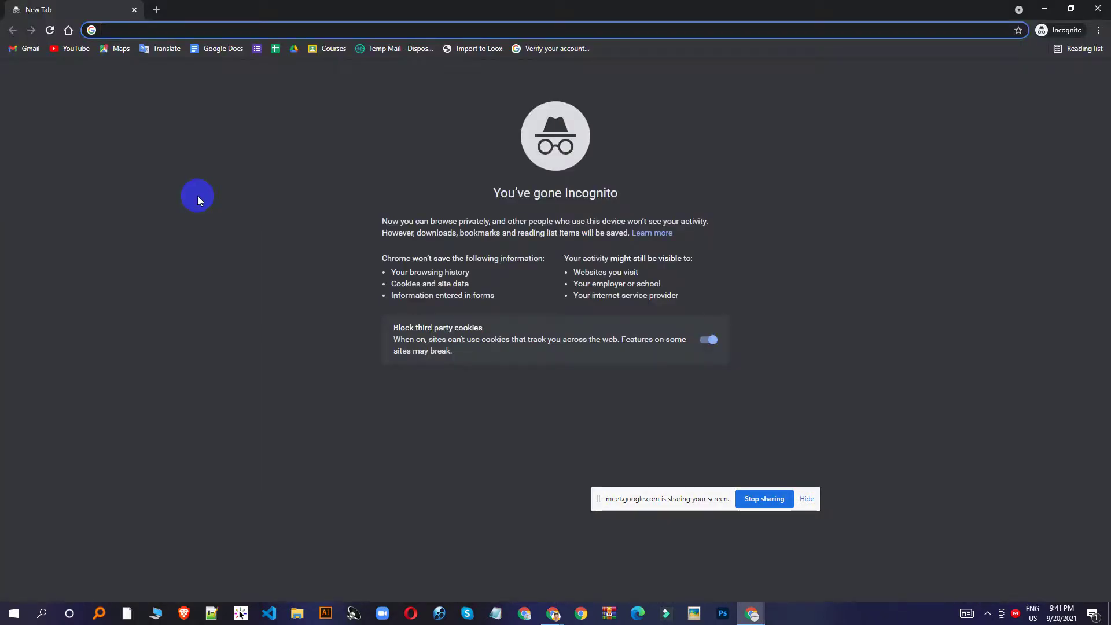
Load Fiverr in Incognito, search 'wix website design', and dismiss the join popup.
type("fiverr")
key("Return")
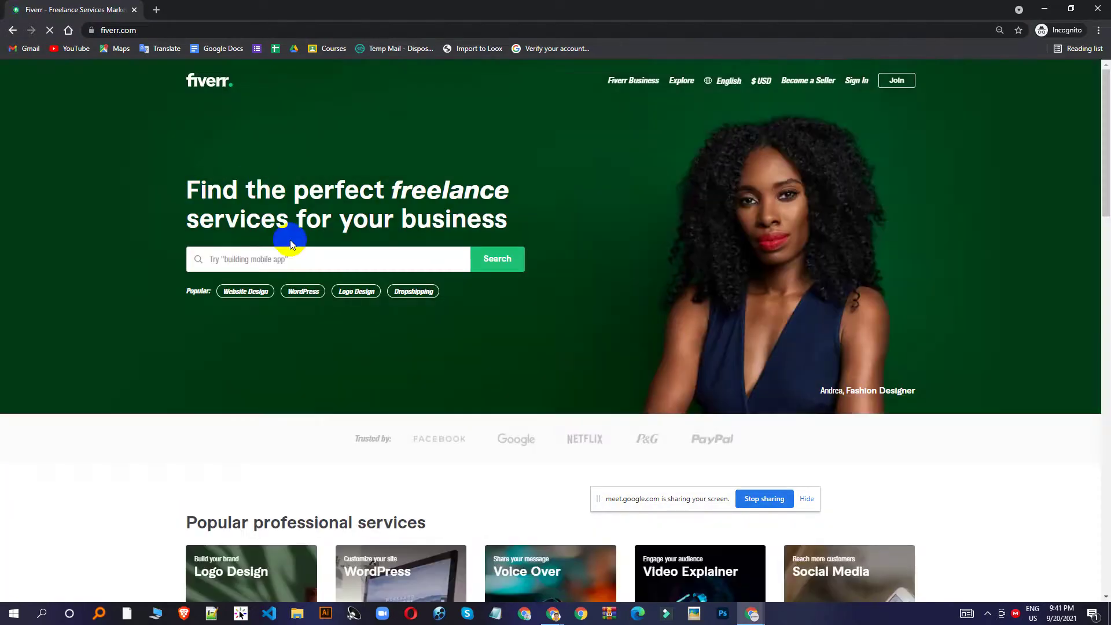
left_click(292, 256)
type("wi")
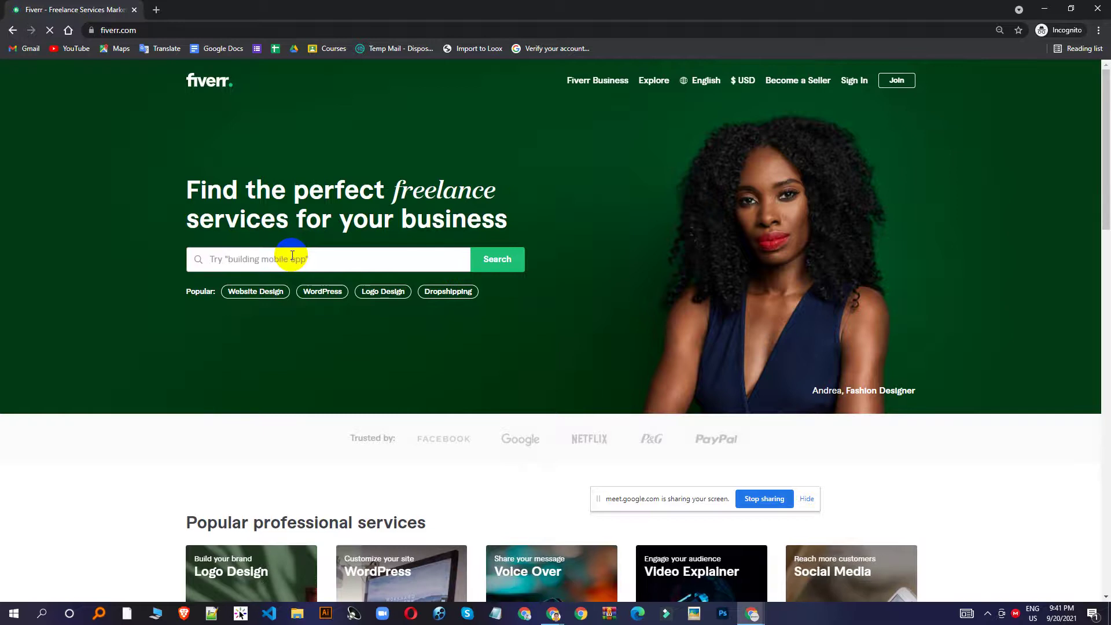
type("wix")
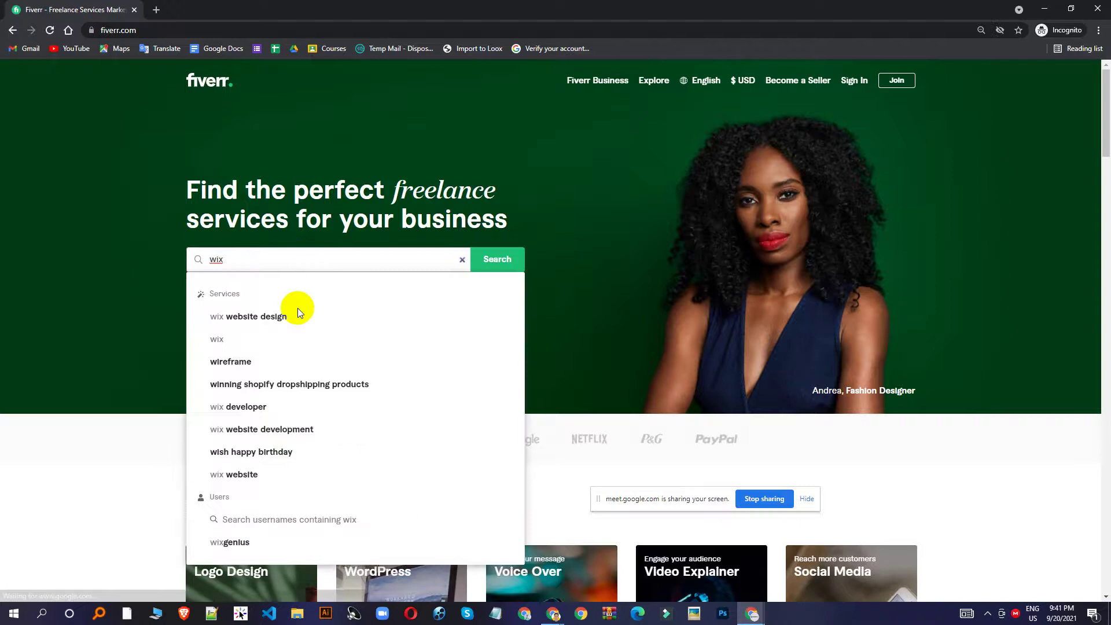
left_click(299, 314)
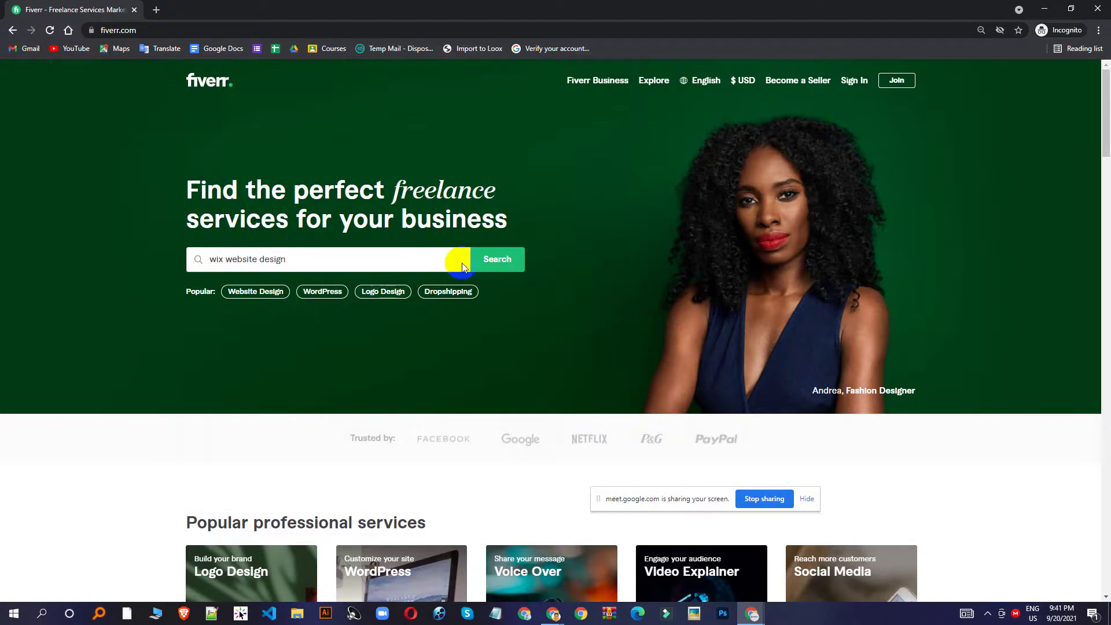
left_click(496, 260)
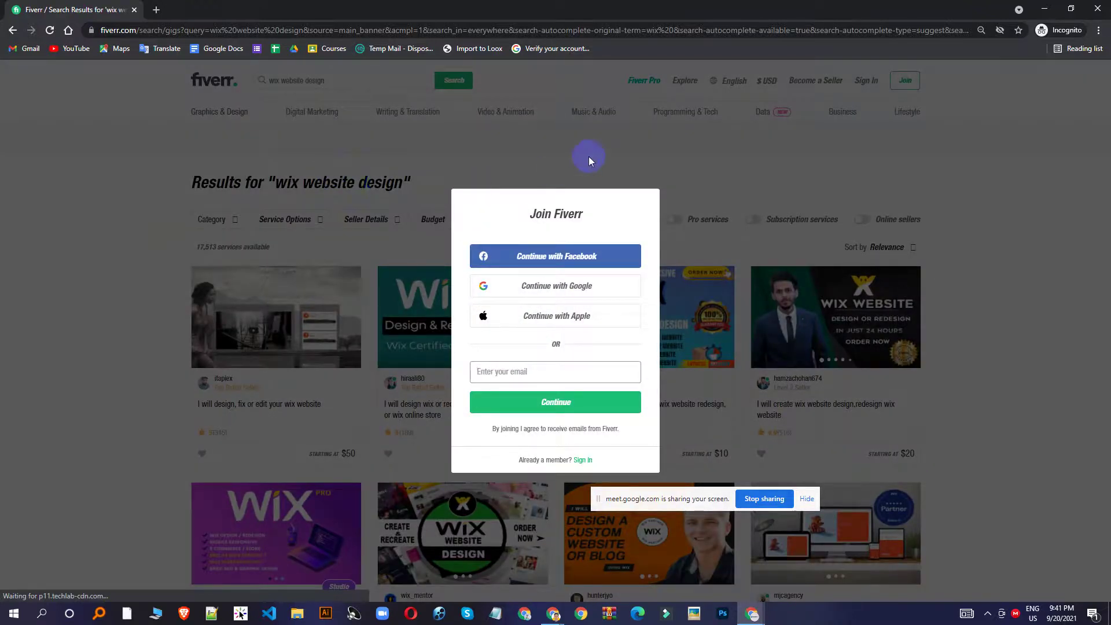
left_click(588, 156)
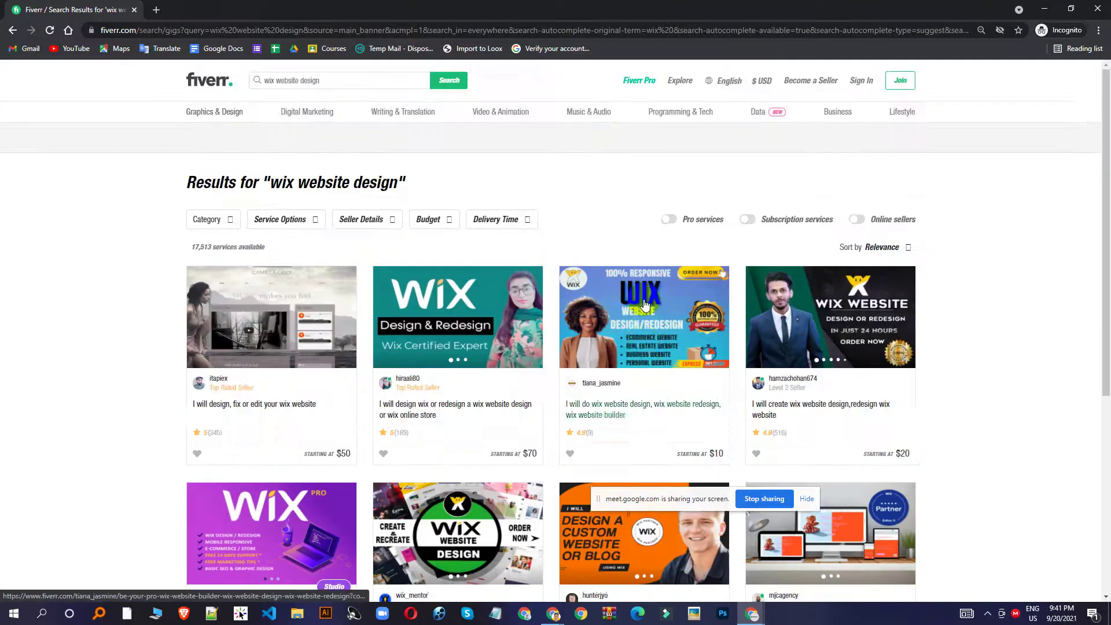
Open the $150 Wix redesign gig and the $20 design and redesign gig in new tabs.
scroll(556, 220, "down", 5)
scroll(639, 223, "down", 4)
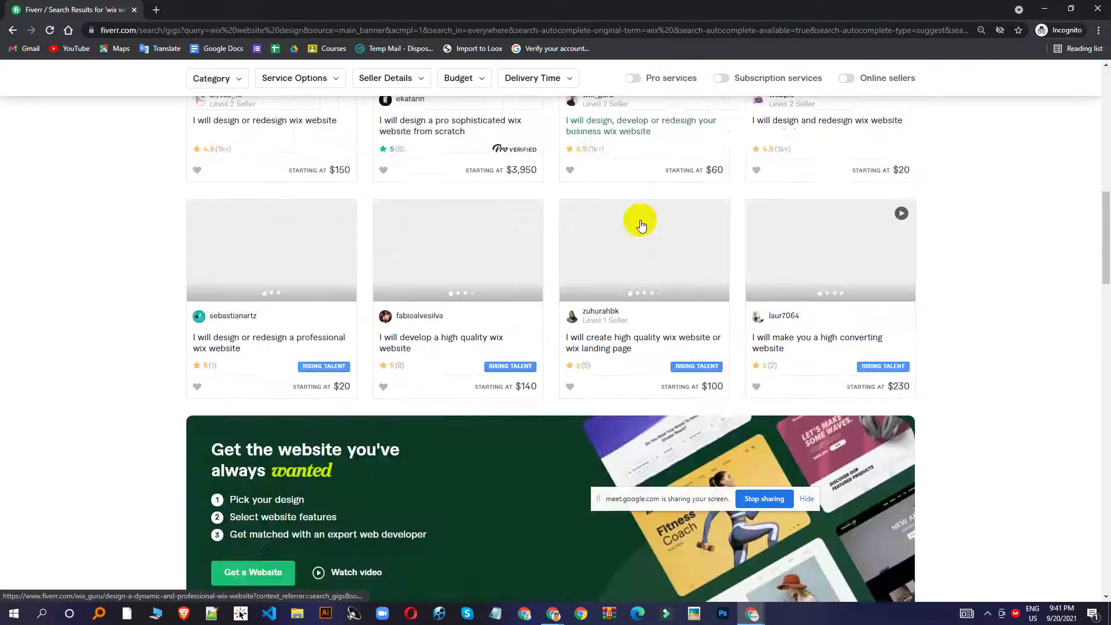
scroll(608, 227, "up", 4)
scroll(584, 231, "up", 5)
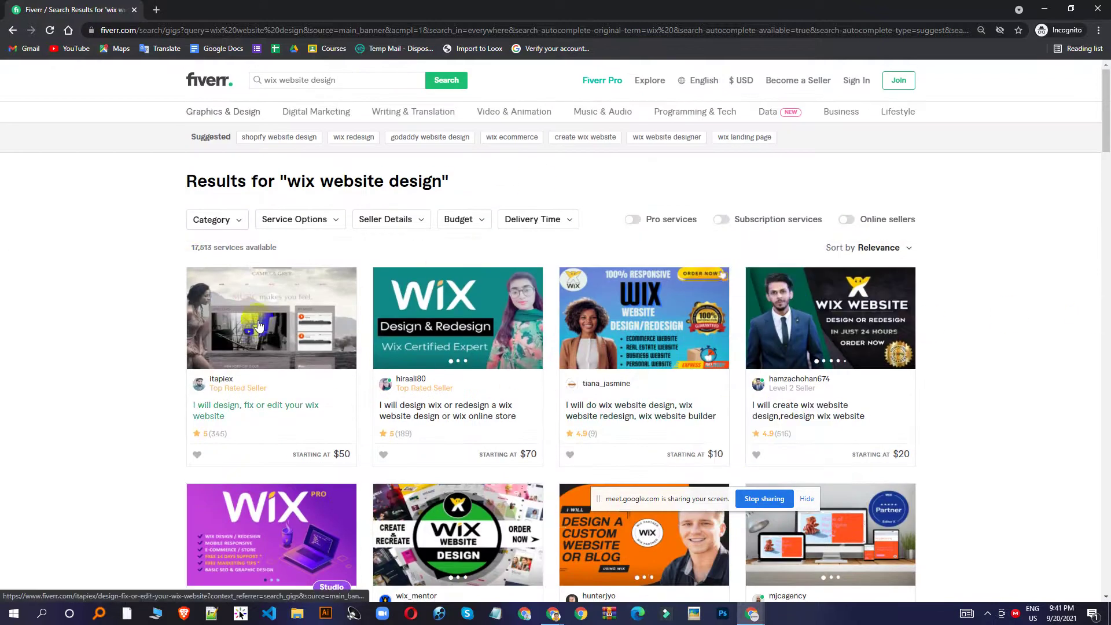
mouse_move(251, 389)
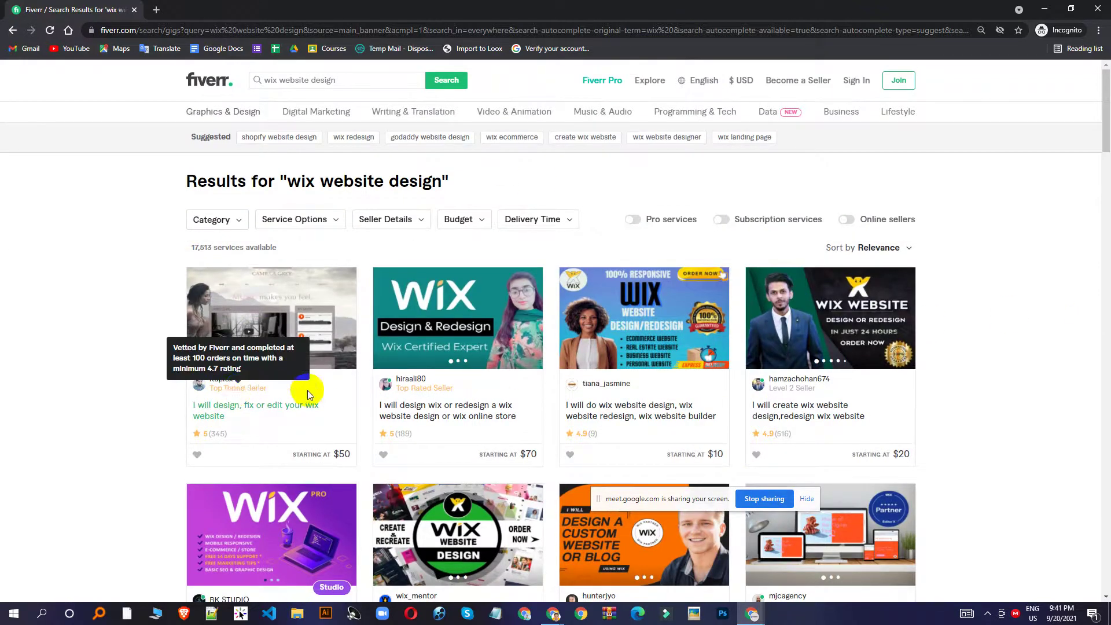
mouse_move(422, 387)
scroll(426, 370, "down", 4)
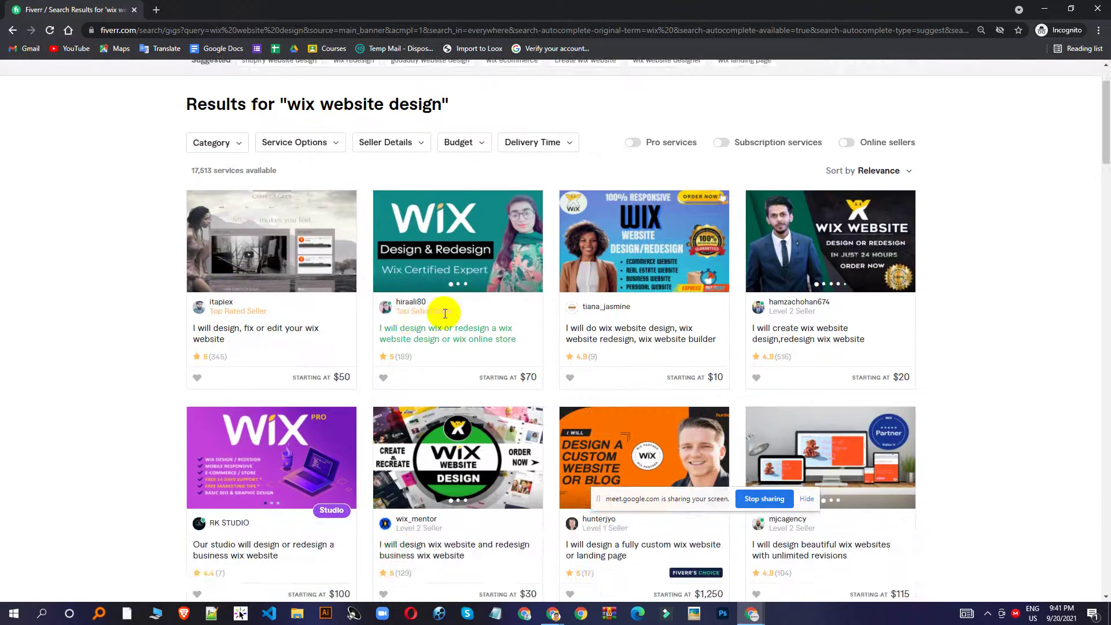
scroll(445, 317, "down", 7)
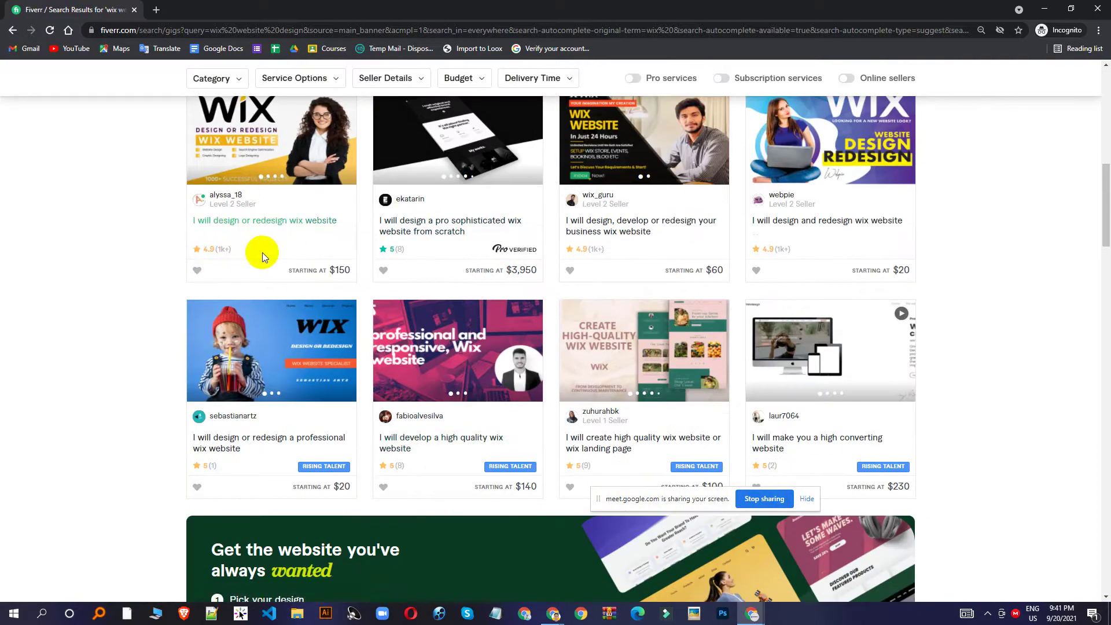
right_click(284, 147)
left_click(301, 149)
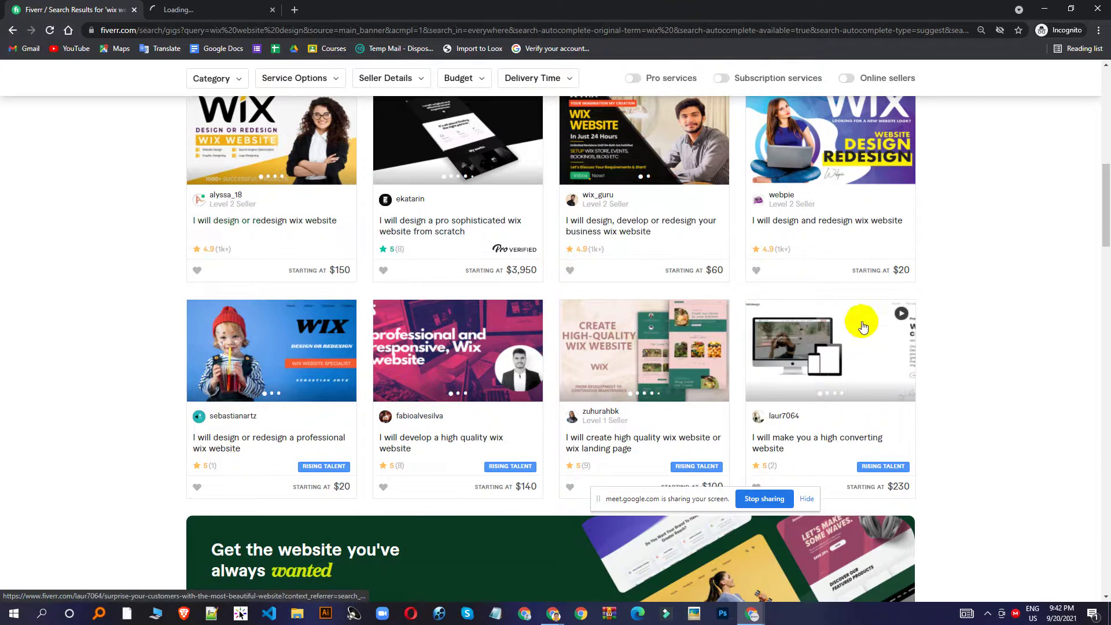
scroll(862, 327, "up", 1)
right_click(836, 239)
left_click(857, 248)
Open the $20 create wix website and $10 wix website gigs in new tabs, then view the $150 gig.
scroll(856, 249, "up", 6)
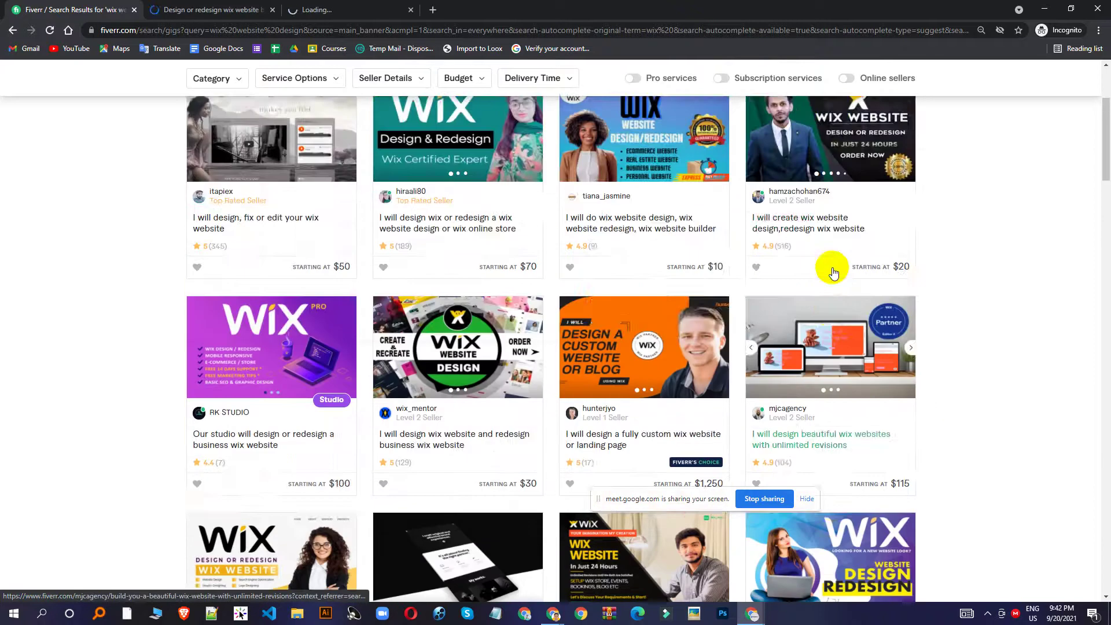
scroll(833, 271, "up", 3)
right_click(828, 308)
left_click(856, 315)
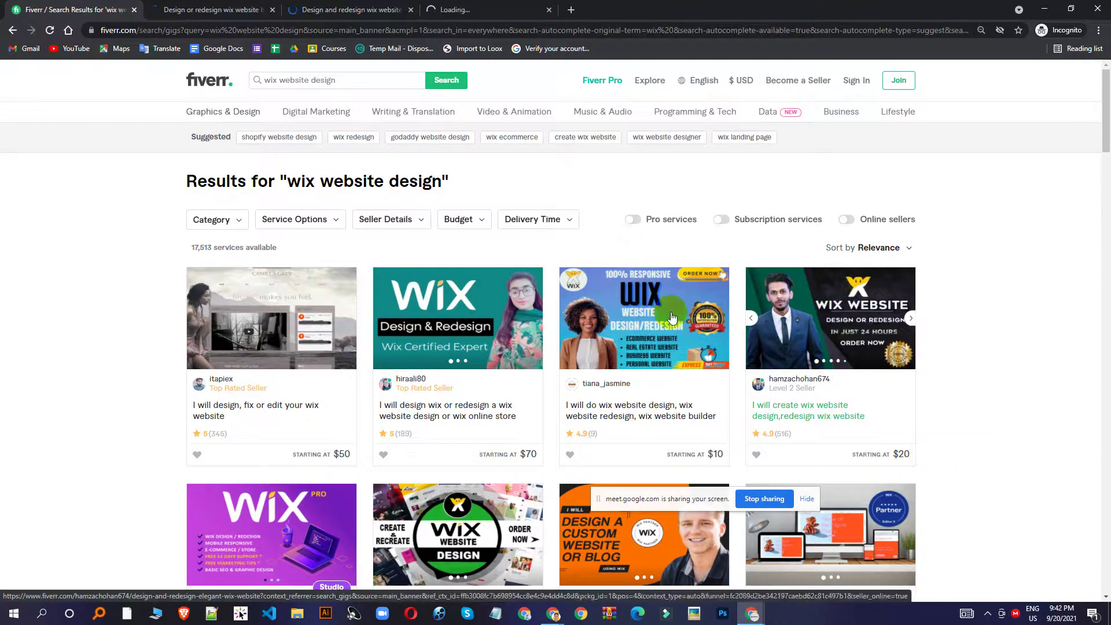
right_click(666, 316)
left_click(674, 318)
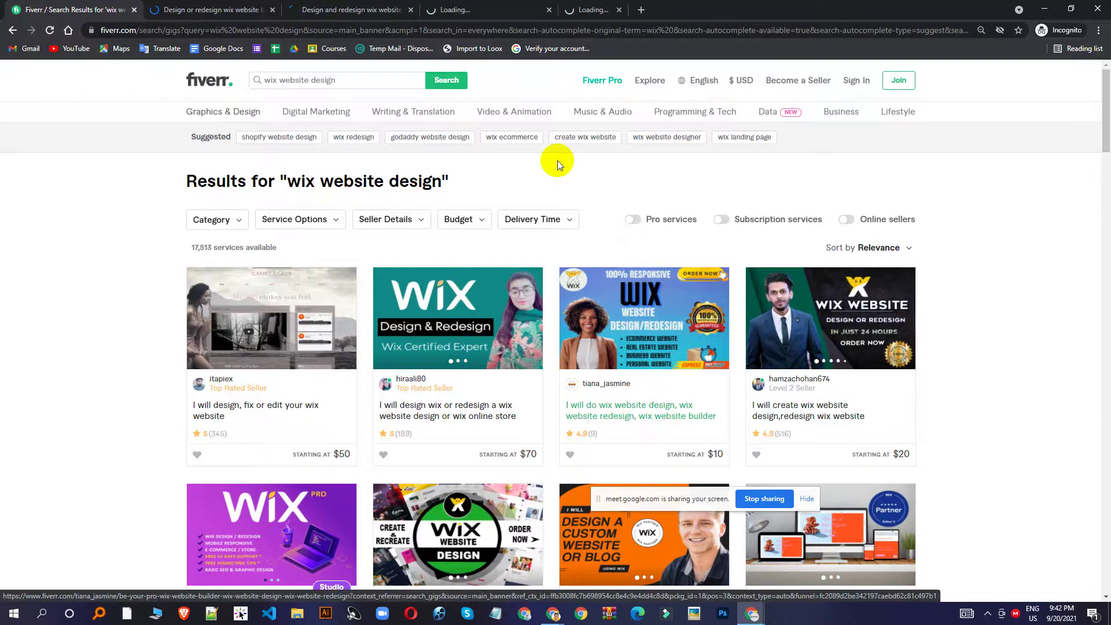
left_click(243, 10)
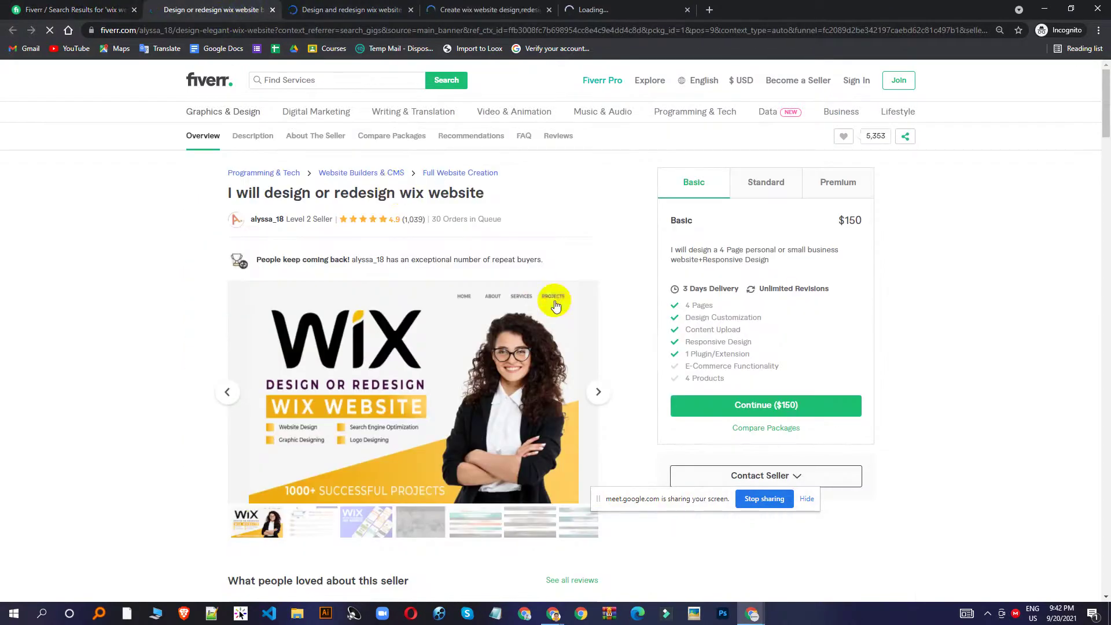
Point out the design and redesign wix gig's review count and 30 orders in queue.
mouse_move(554, 306)
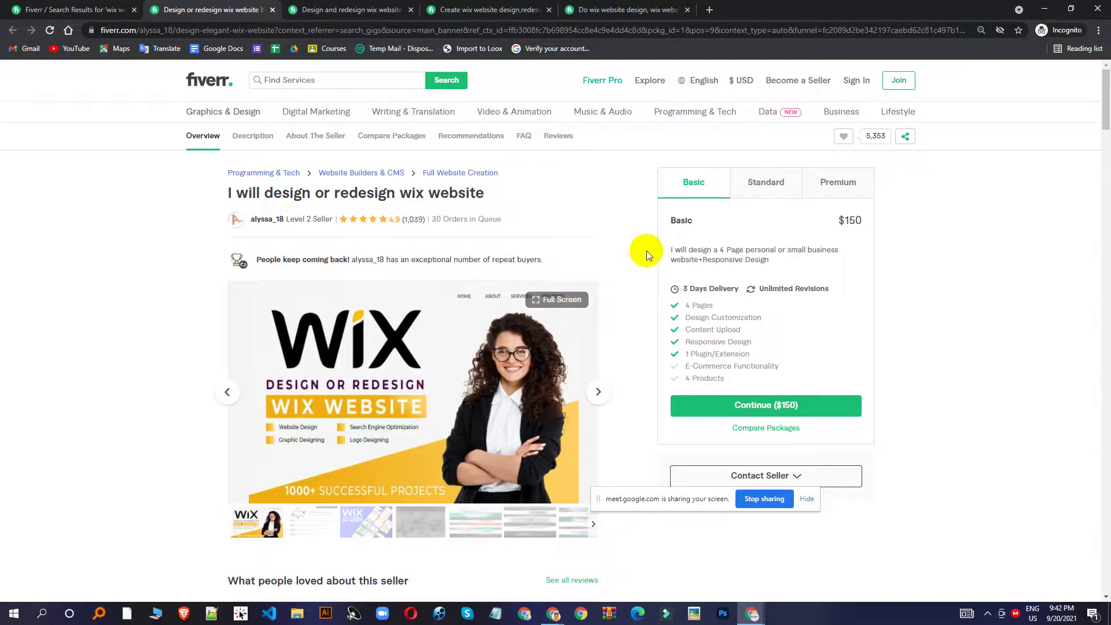
left_click(436, 219)
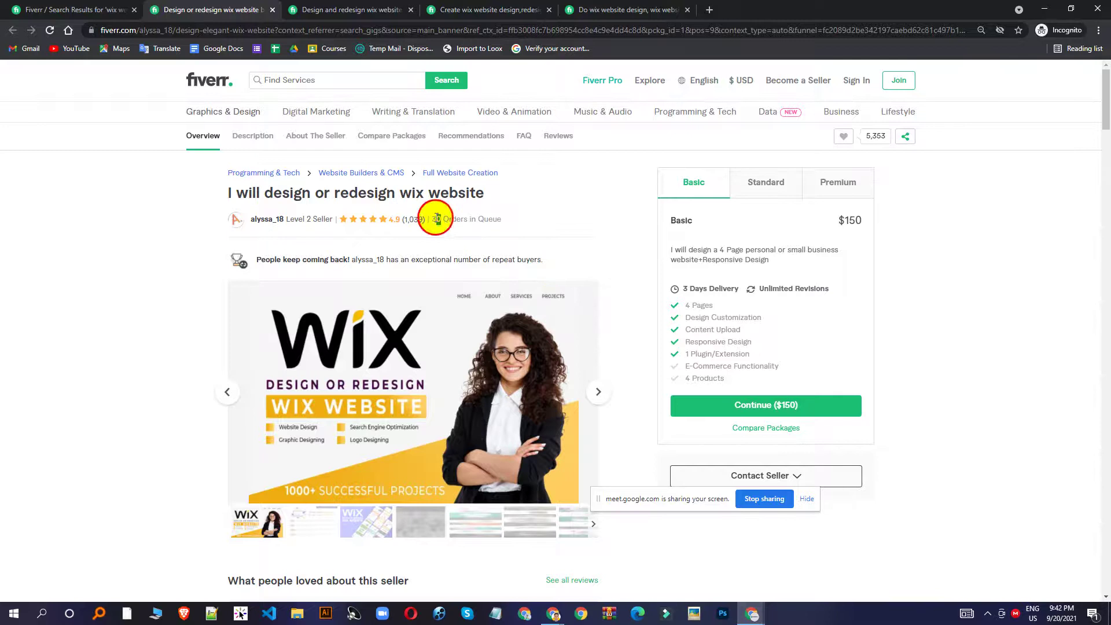
left_click(353, 9)
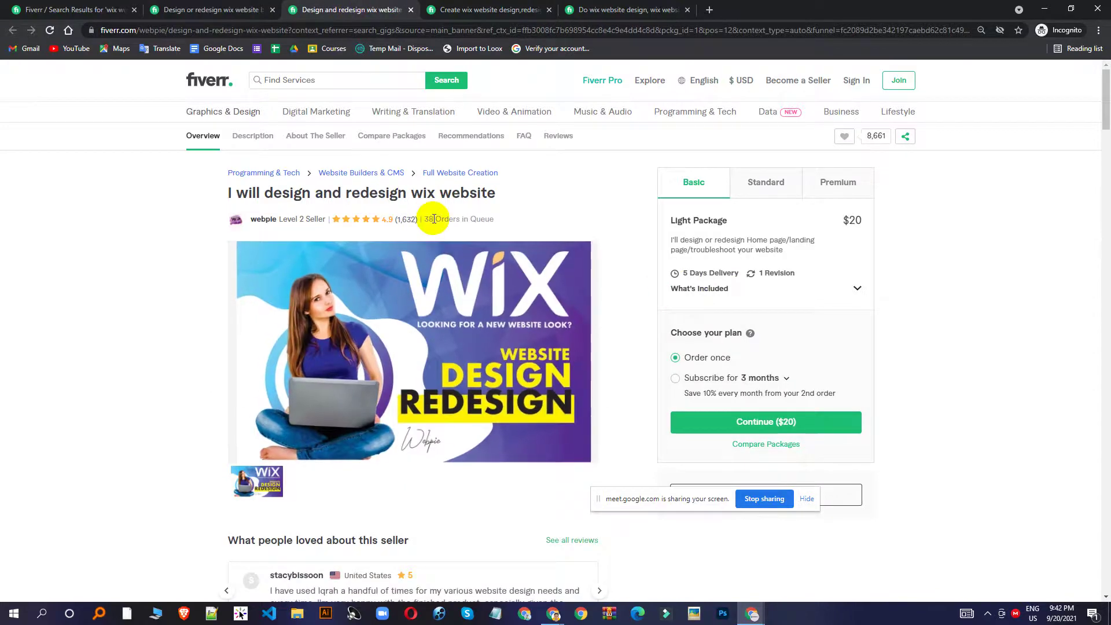
left_click_drag(434, 219, 395, 219)
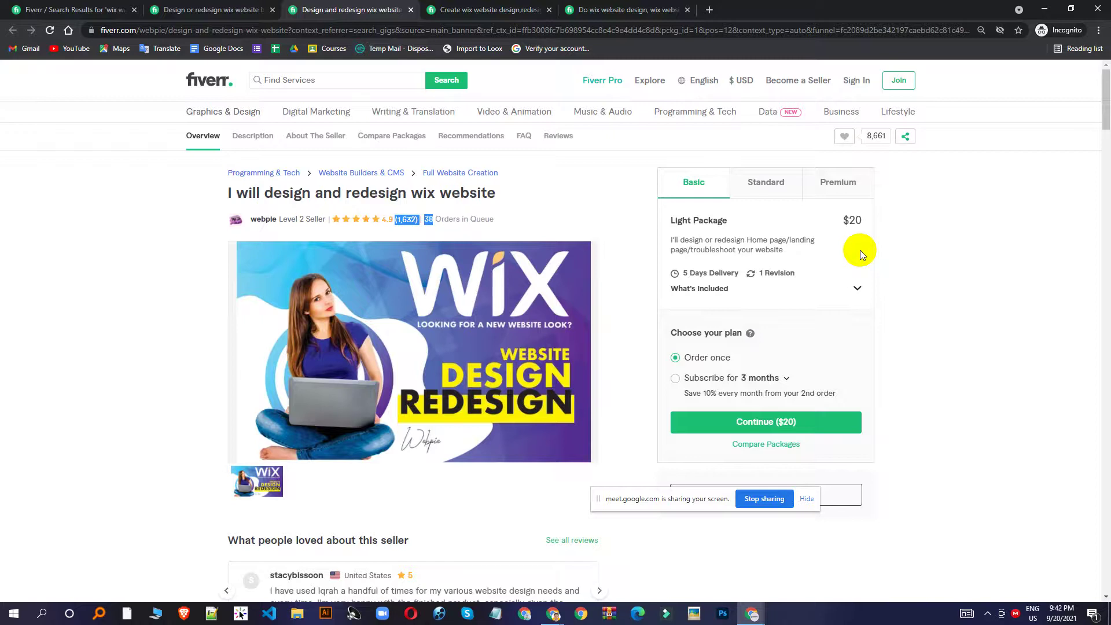
scroll(295, 248, "down", 4)
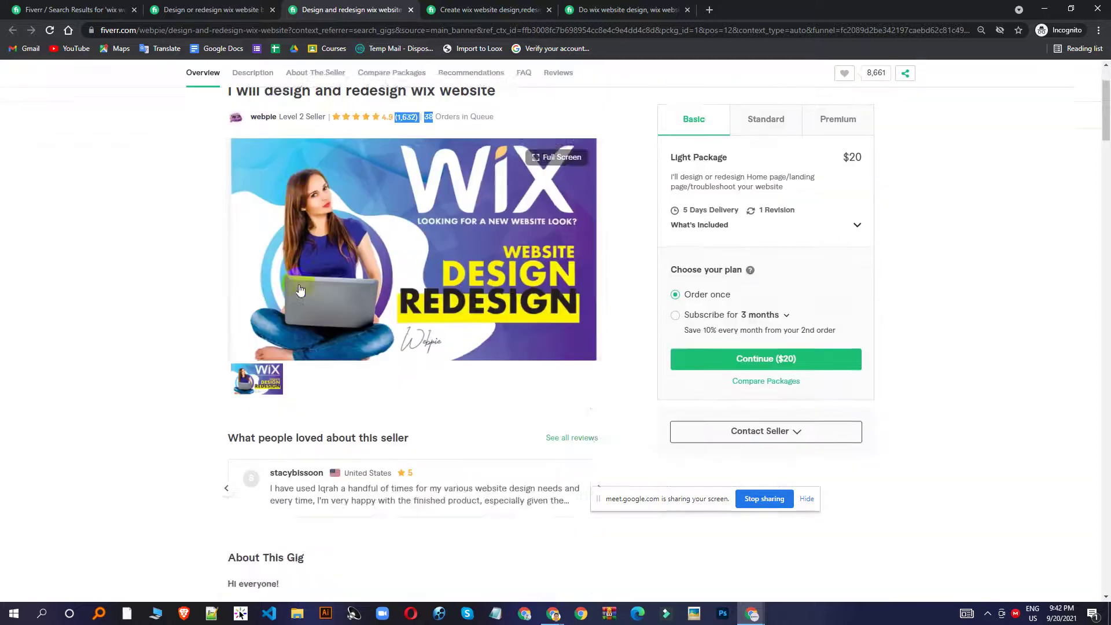
scroll(315, 402, "down", 10)
Open the seller's profile, open their Wix gig in a new tab, and return to the profile.
left_click(307, 349)
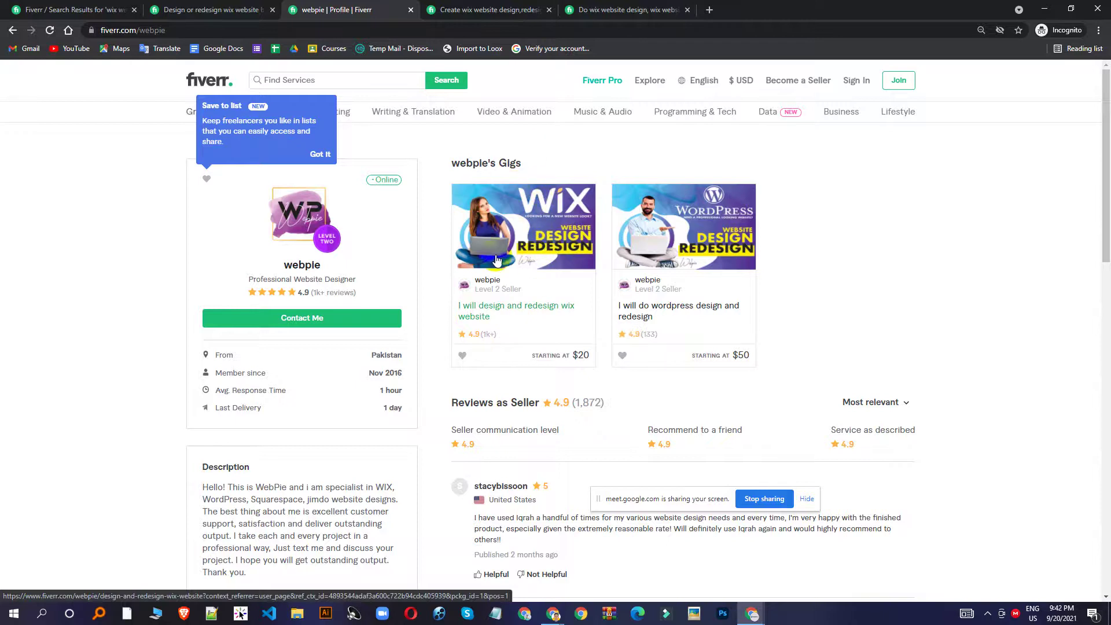
left_click(505, 222)
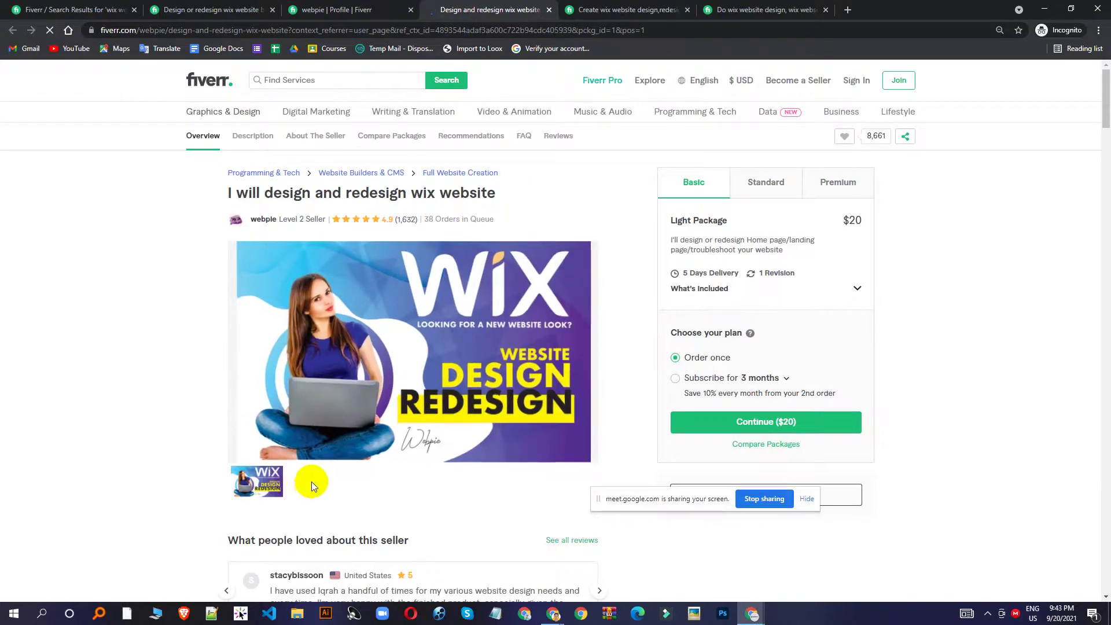
left_click(578, 9)
left_click(353, 10)
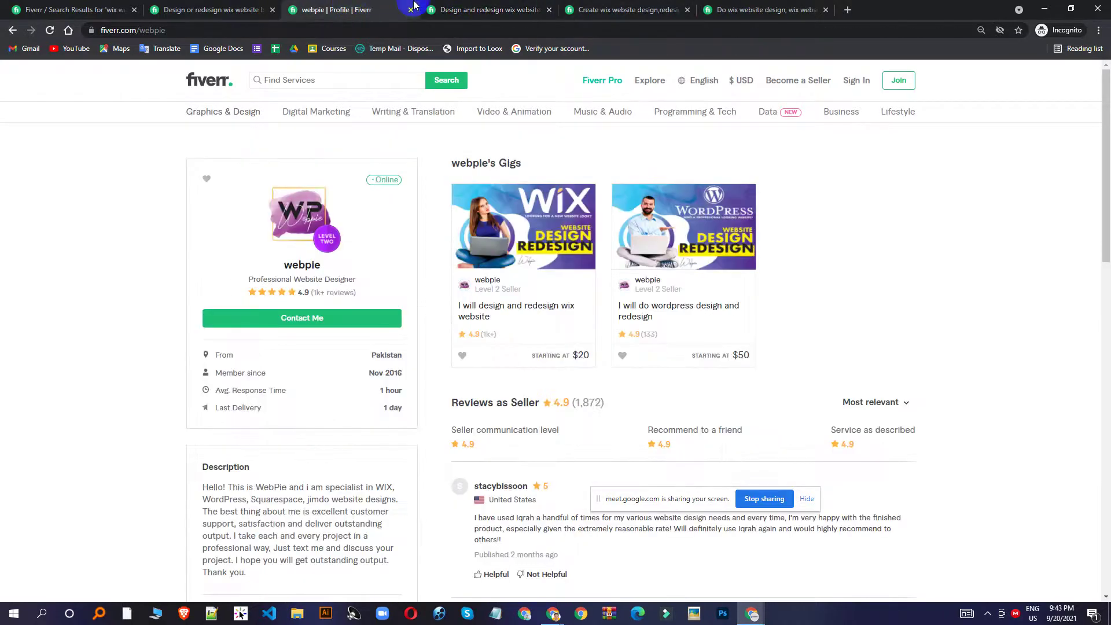
Browse the Create wix website design gig's portfolio screenshots, viewing one full screen.
left_click(489, 9)
left_click(619, 10)
scroll(251, 500, "down", 2)
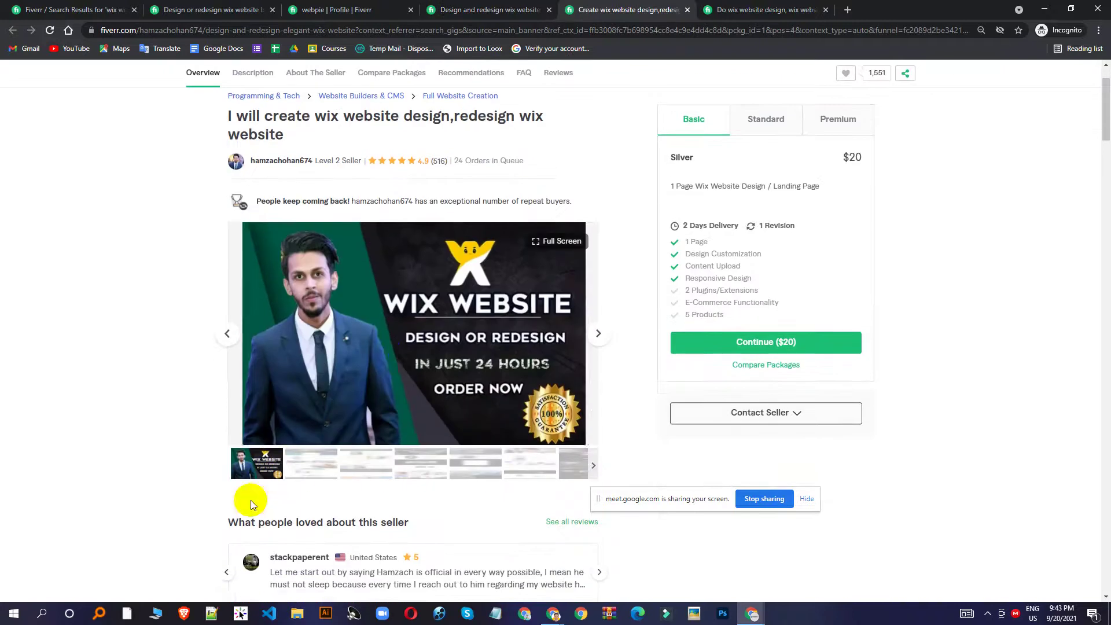
left_click(298, 466)
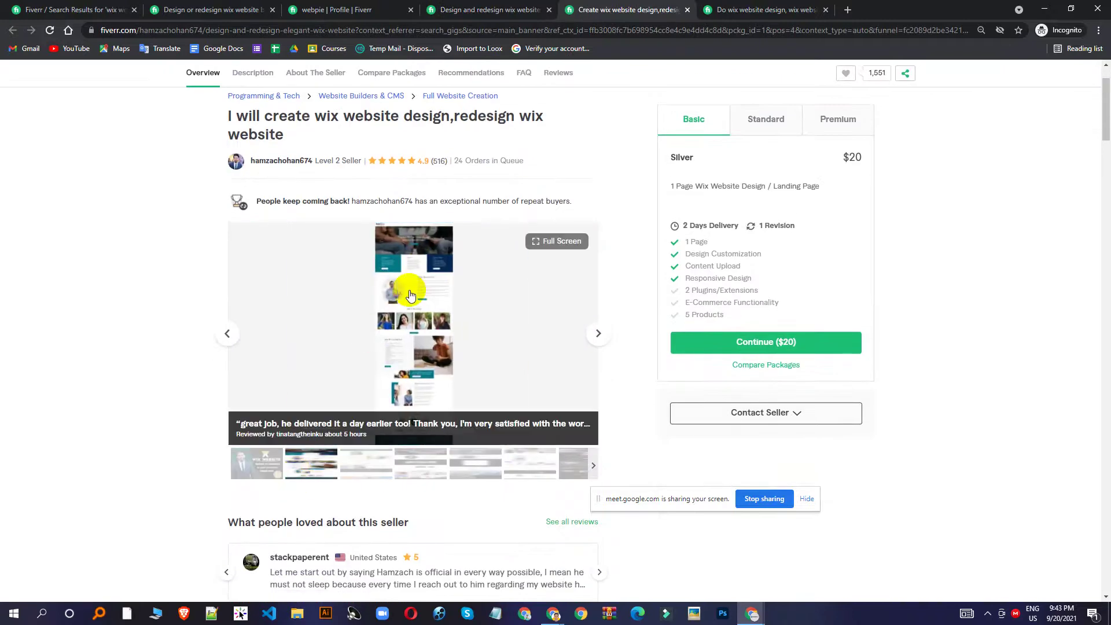
left_click(370, 469)
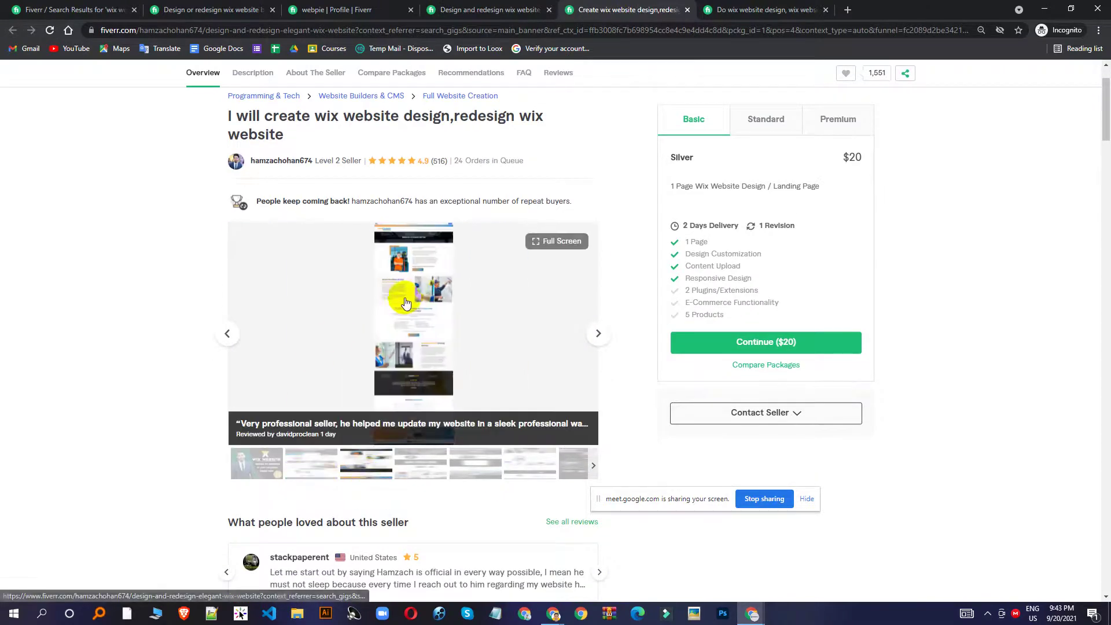
left_click(405, 302)
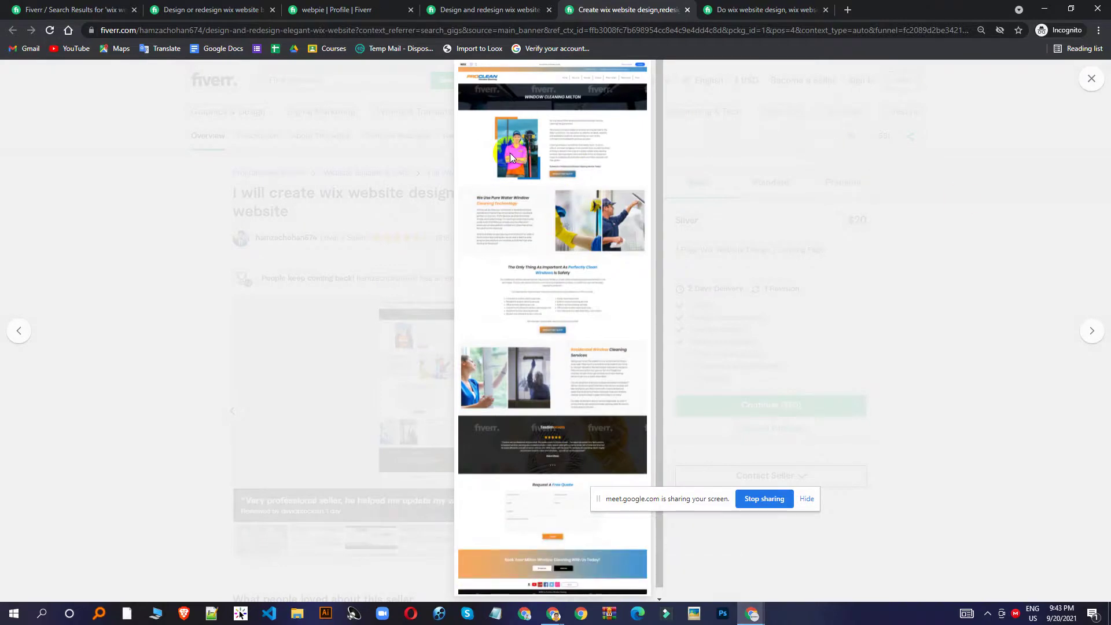
left_click(1061, 203)
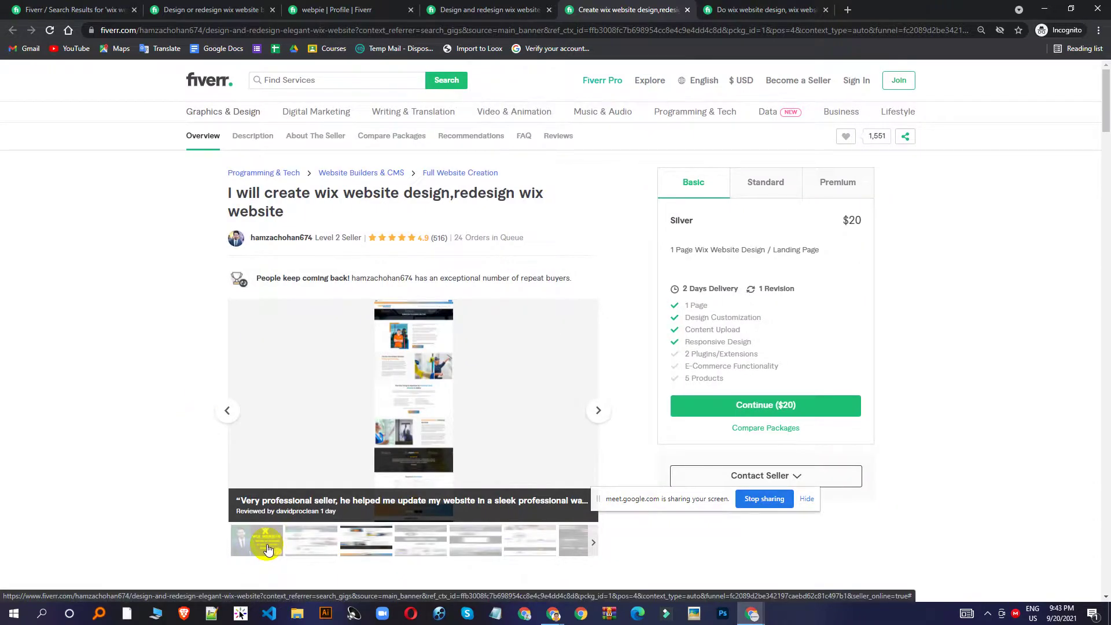
Cycle through the Wix gig and seller profile tabs back to the search results.
left_click(451, 9)
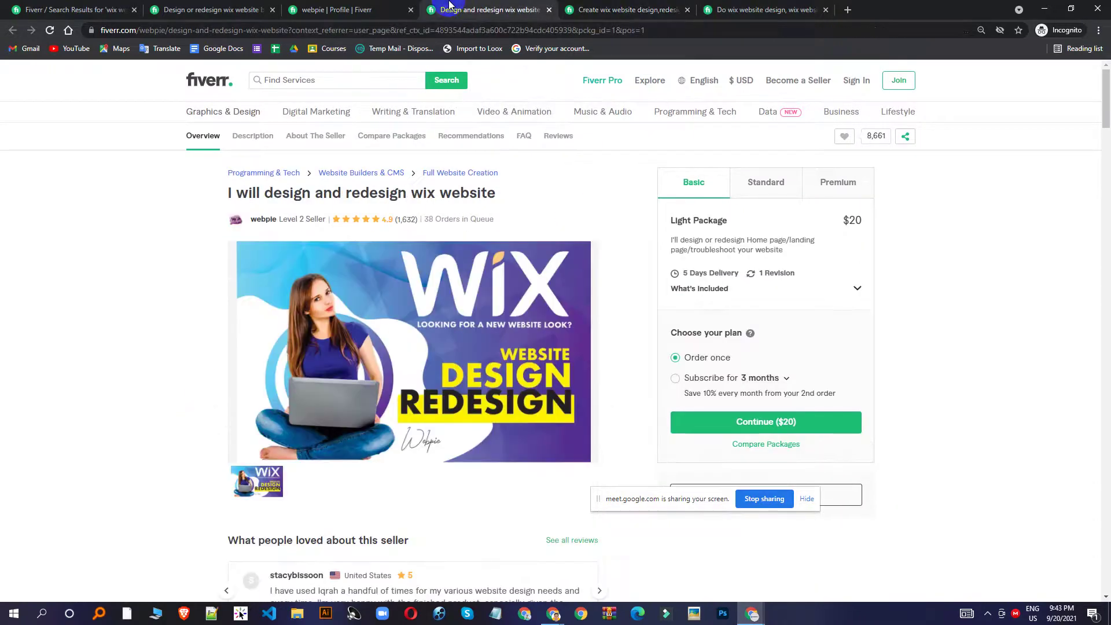
left_click(372, 6)
left_click(229, 9)
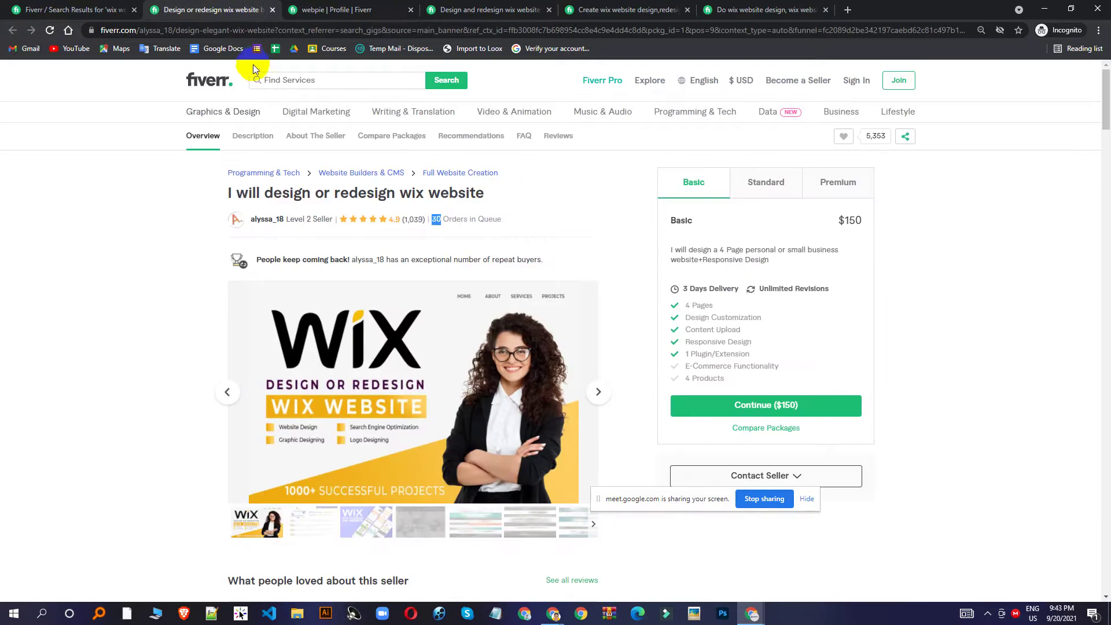
left_click(112, 9)
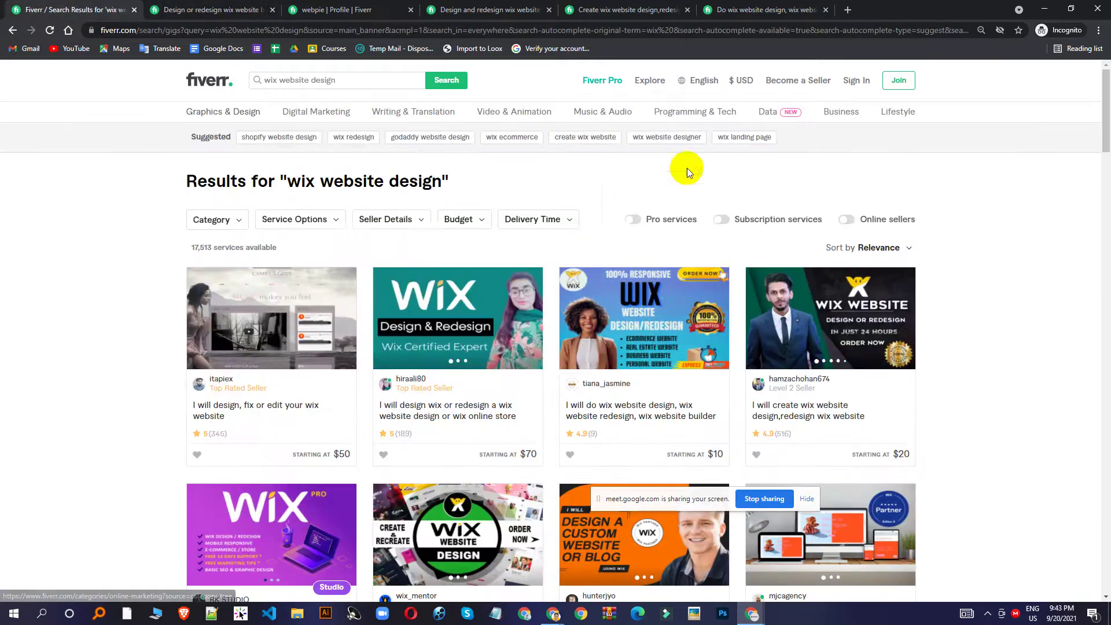
Move from the webpie profile to the 'I will design and redesign wix website' gig's $20 Light Package.
scroll(521, 365, "down", 3)
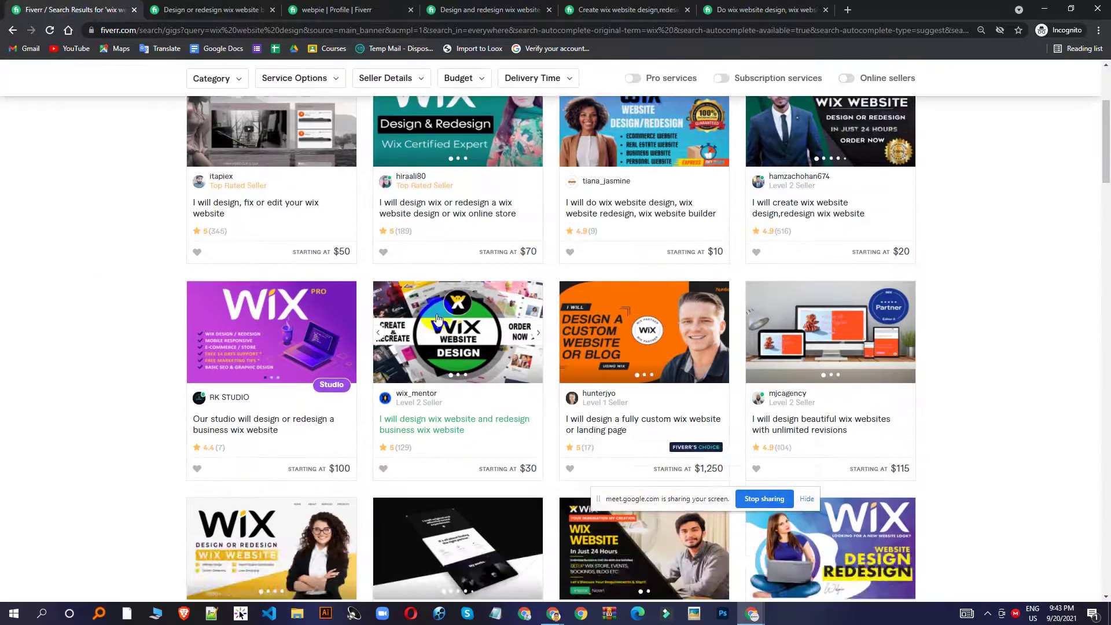
scroll(437, 318, "up", 1)
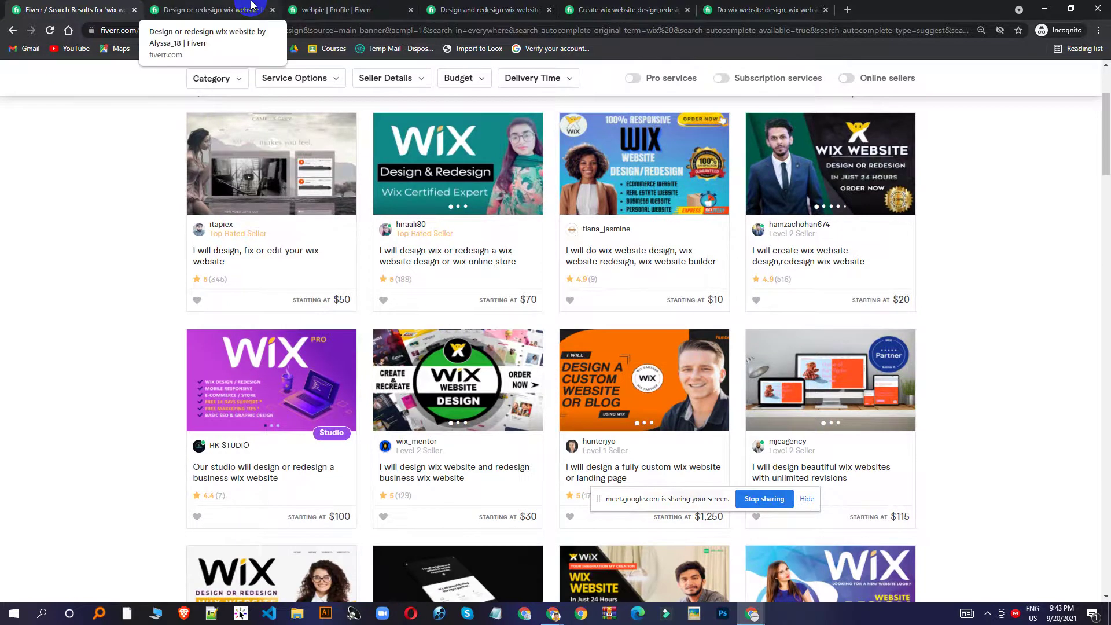
left_click(329, 10)
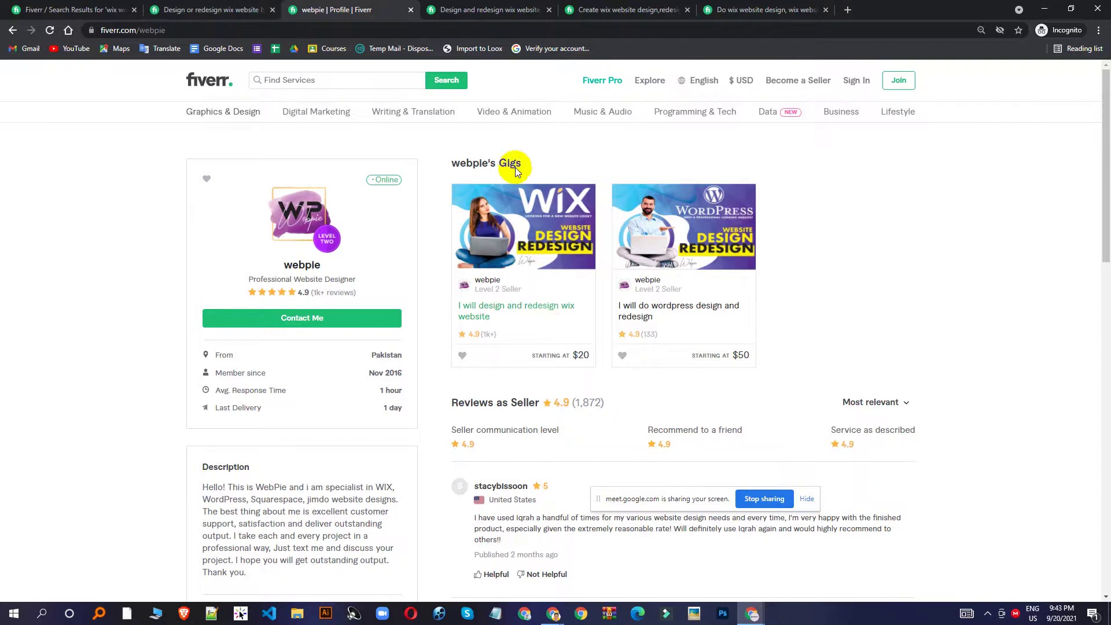
left_click(457, 9)
scroll(447, 155, "down", 3)
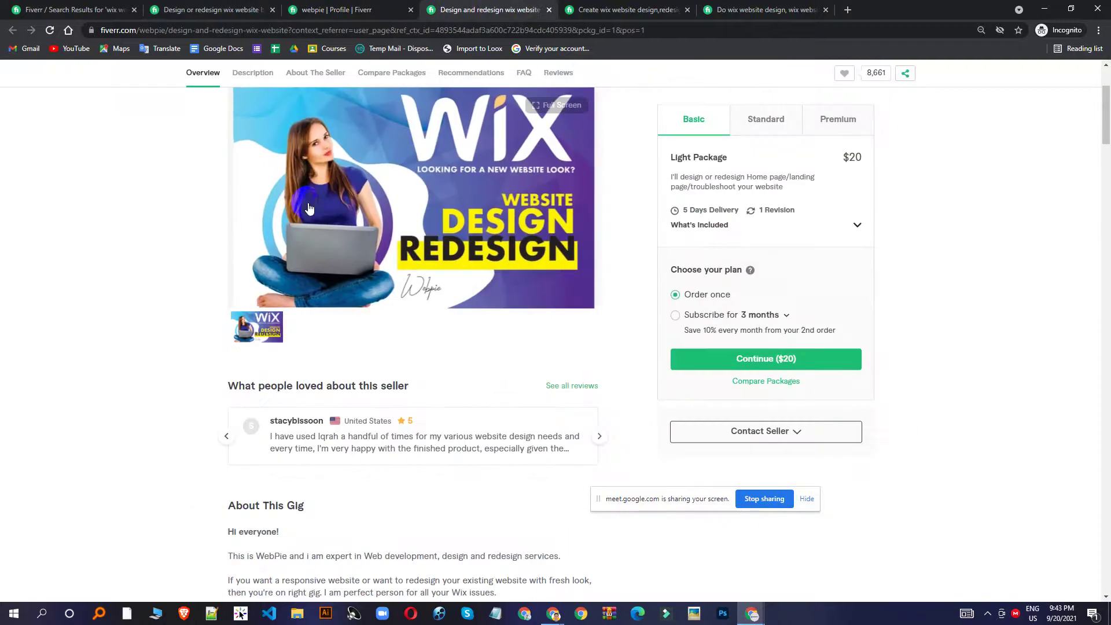
scroll(602, 177, "up", 3)
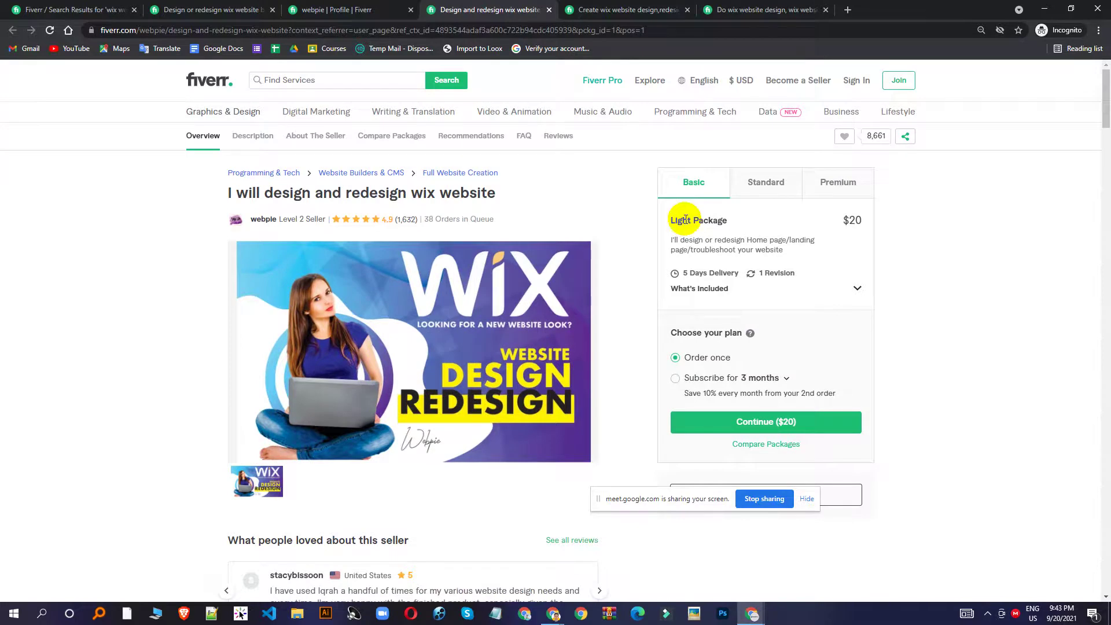
Compare the gig's Light, Power ($100) and Premier ($200) packages.
triple_click(685, 219)
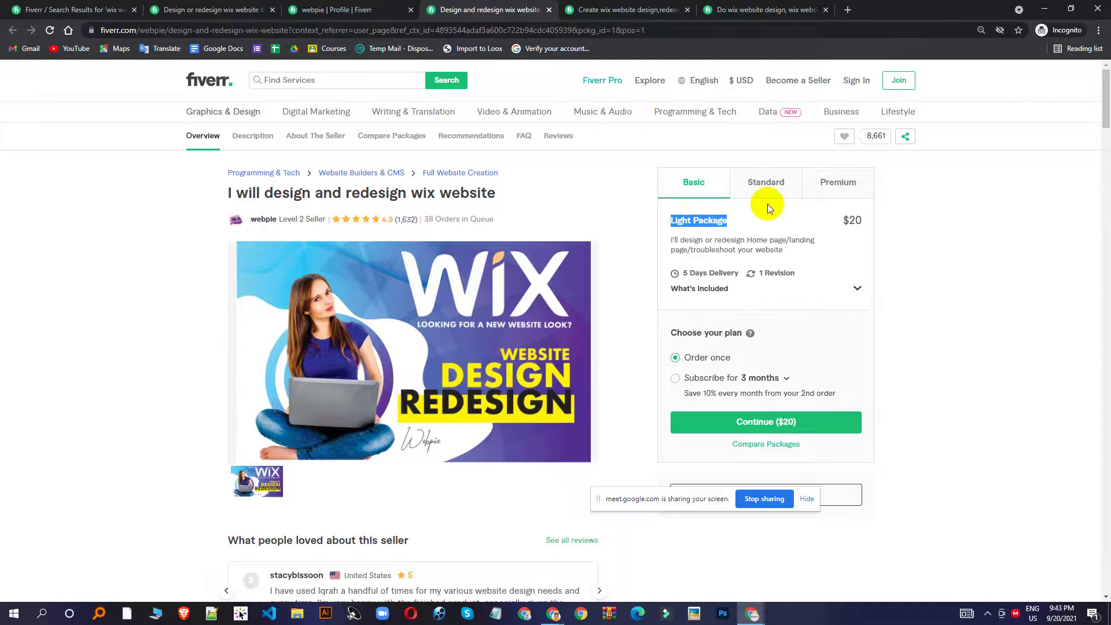
left_click(778, 185)
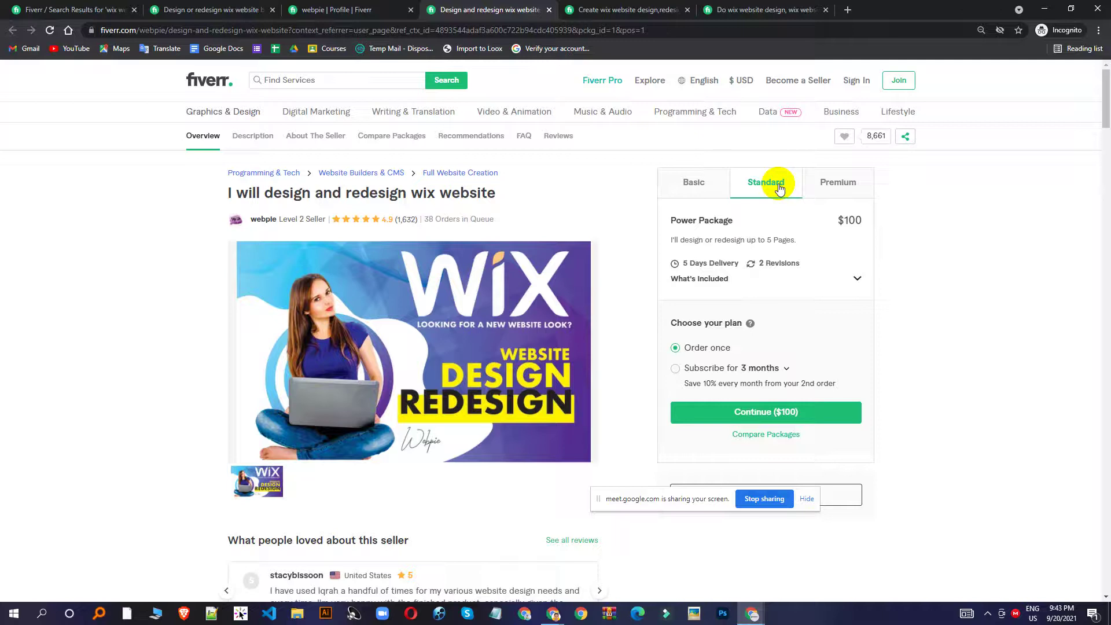
left_click(822, 187)
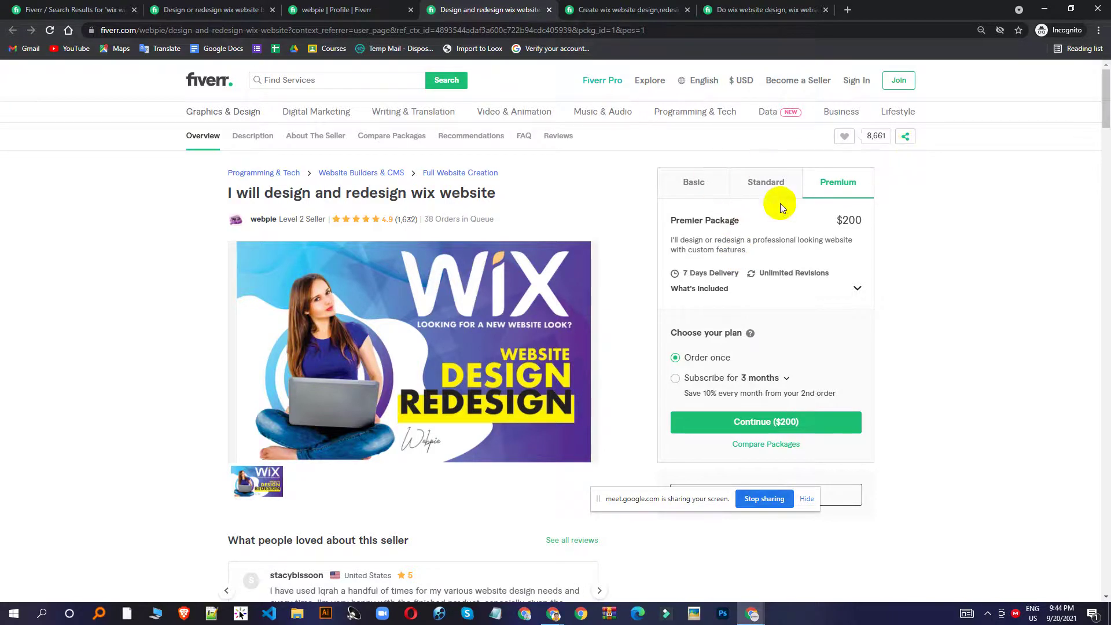
Scroll through the gig page and select the opening lines of the About This Gig description.
scroll(442, 314, "down", 6)
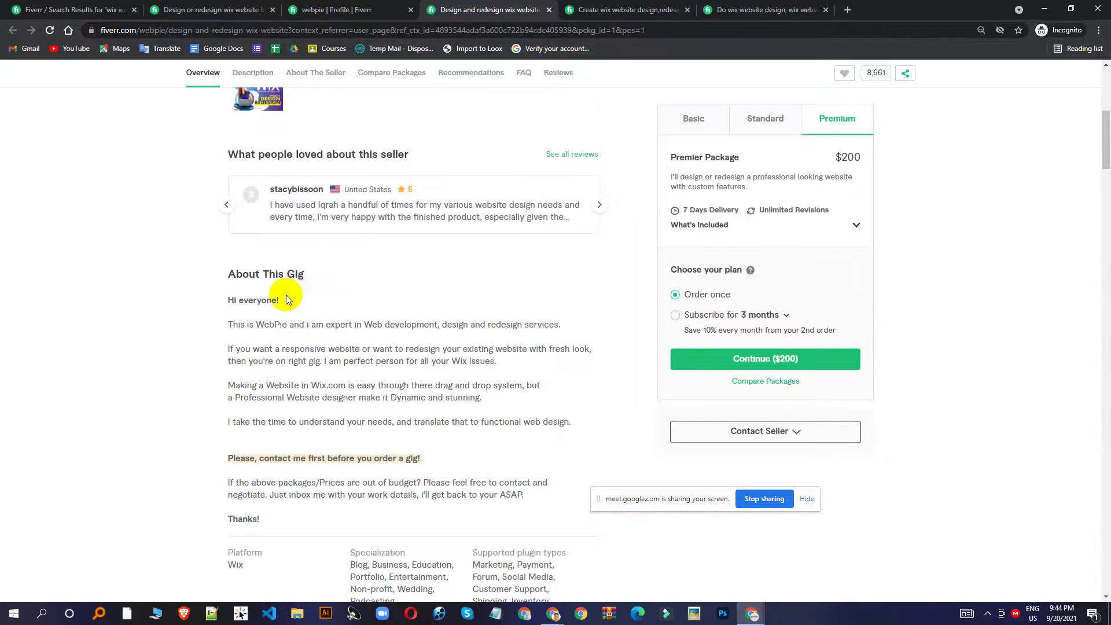
scroll(286, 298, "down", 1)
left_click_drag(228, 254, 497, 285)
scroll(498, 377, "down", 1)
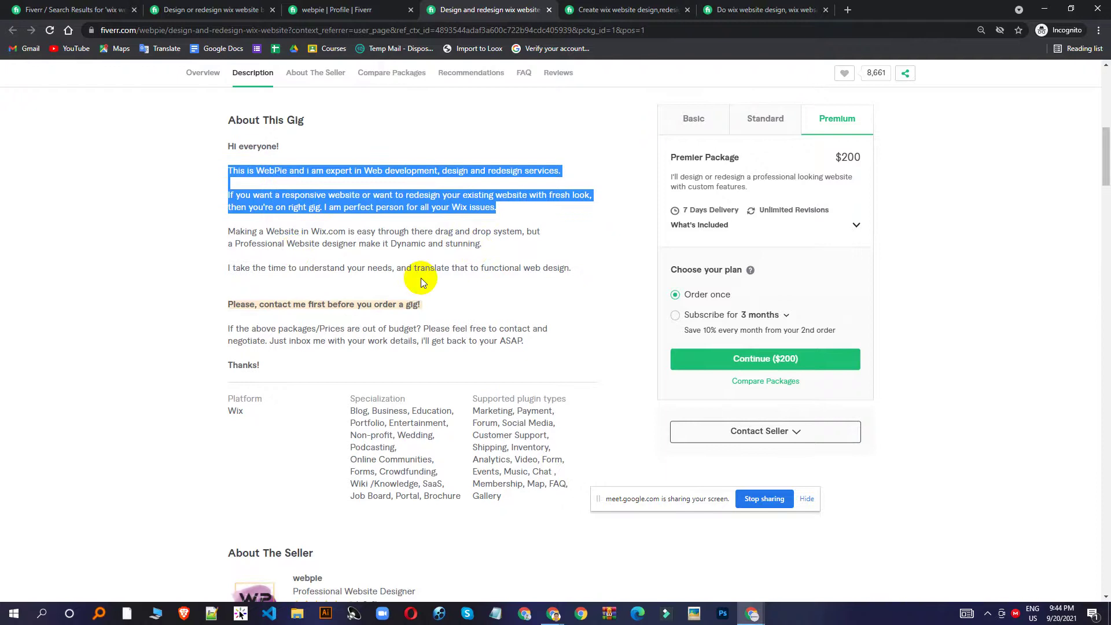
scroll(295, 283, "up", 1)
left_click_drag(231, 222, 501, 396)
left_click(229, 219)
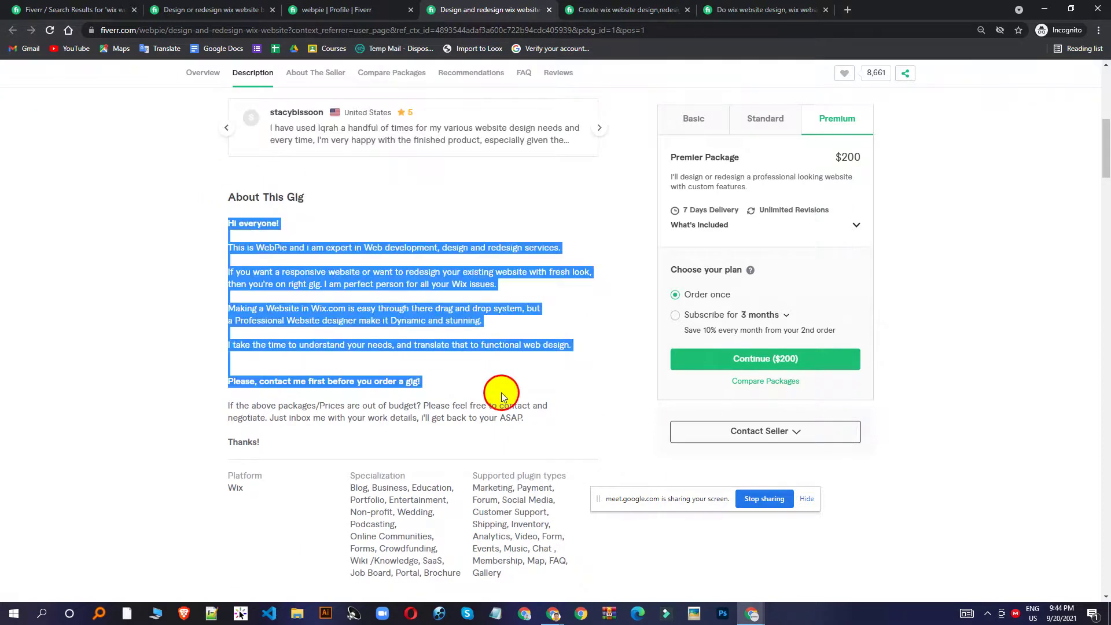
scroll(505, 397, "up", 8)
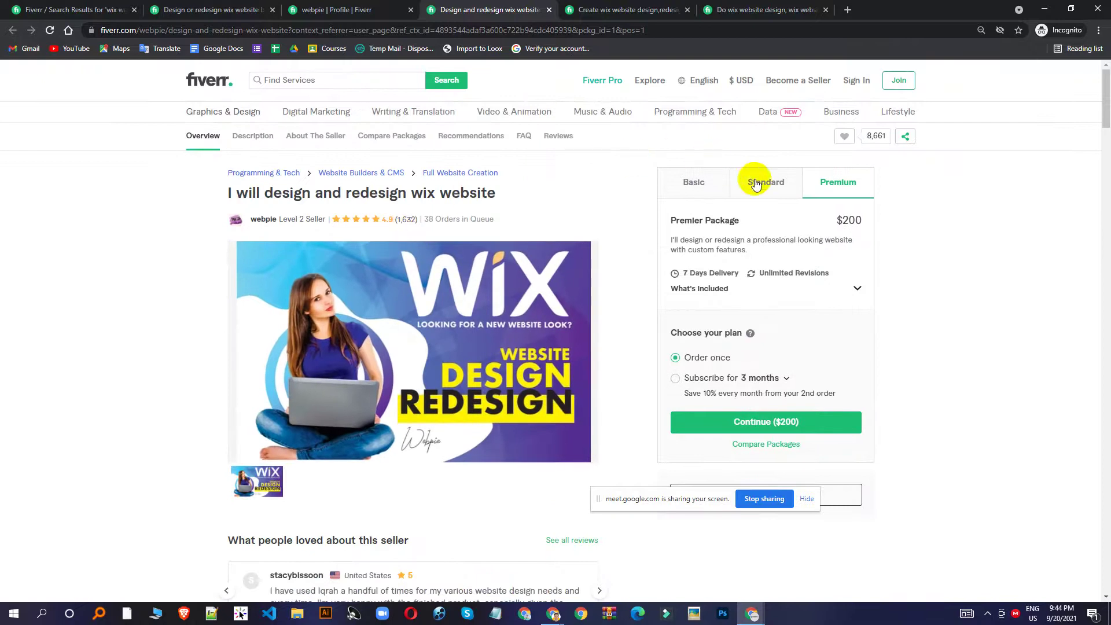
scroll(731, 189, "down", 3)
scroll(697, 226, "up", 3)
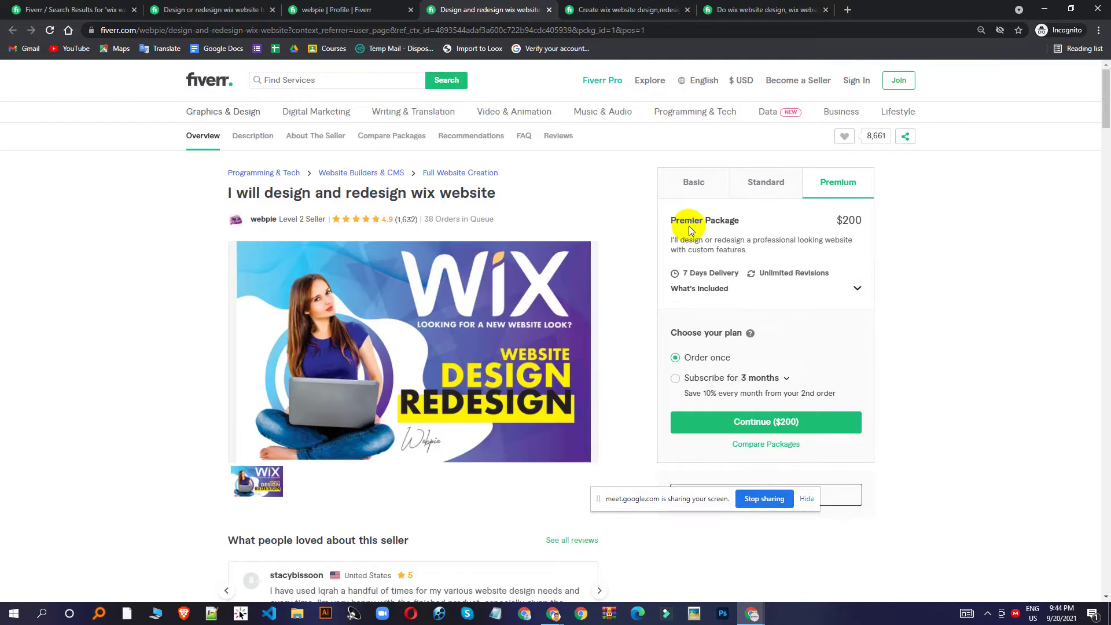
scroll(688, 226, "down", 6)
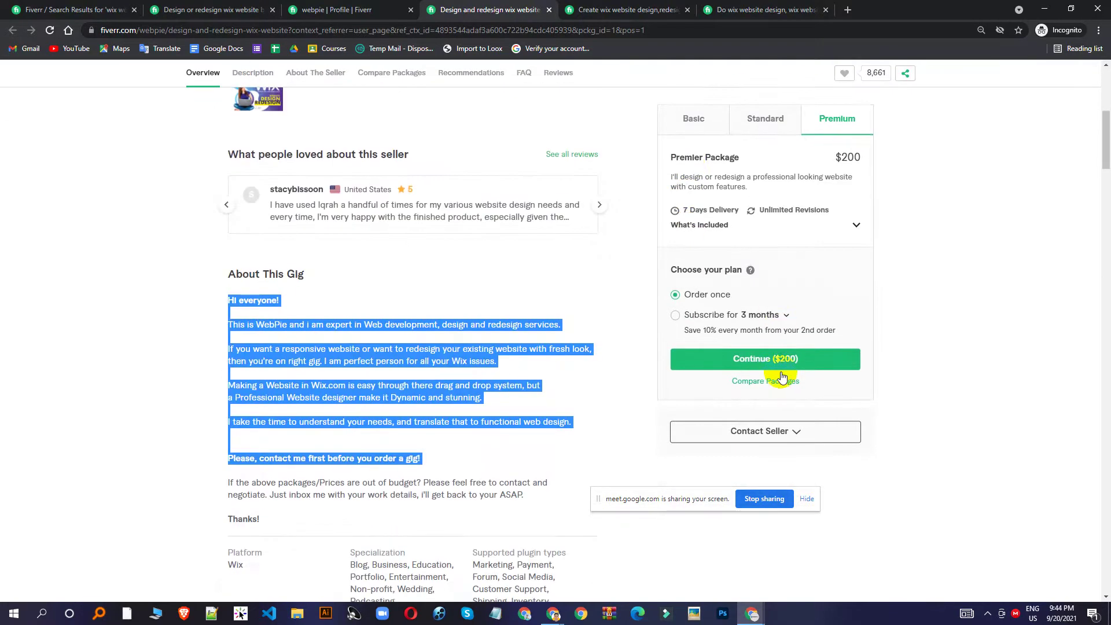
scroll(747, 405, "down", 7)
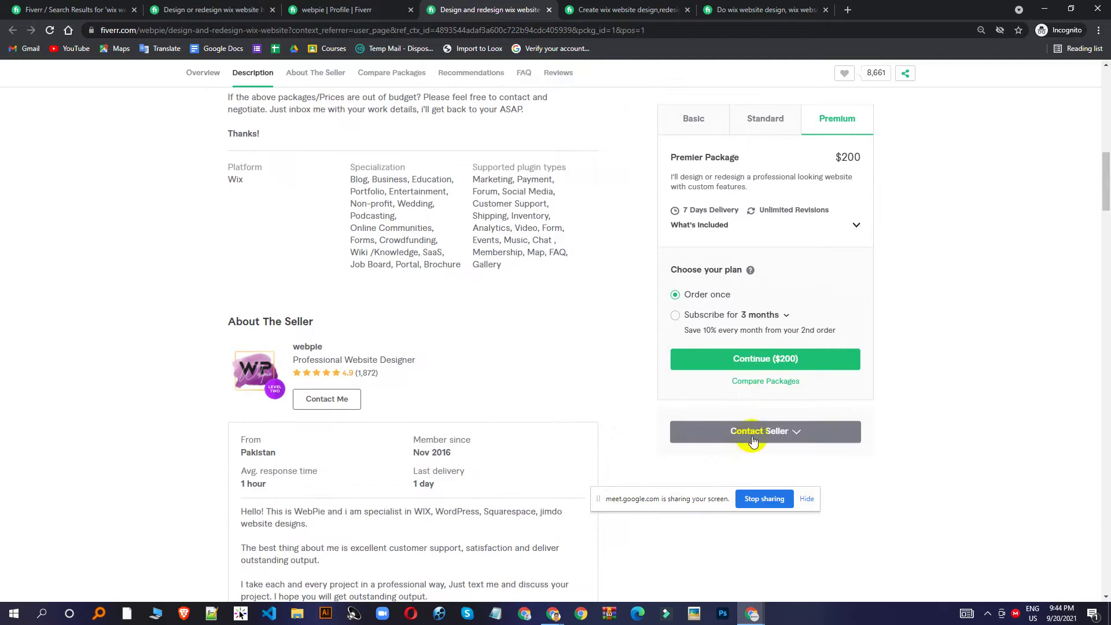
Look over the webpie seller profile, dismiss the Join Fiverr prompt, and return to the search results.
left_click(333, 9)
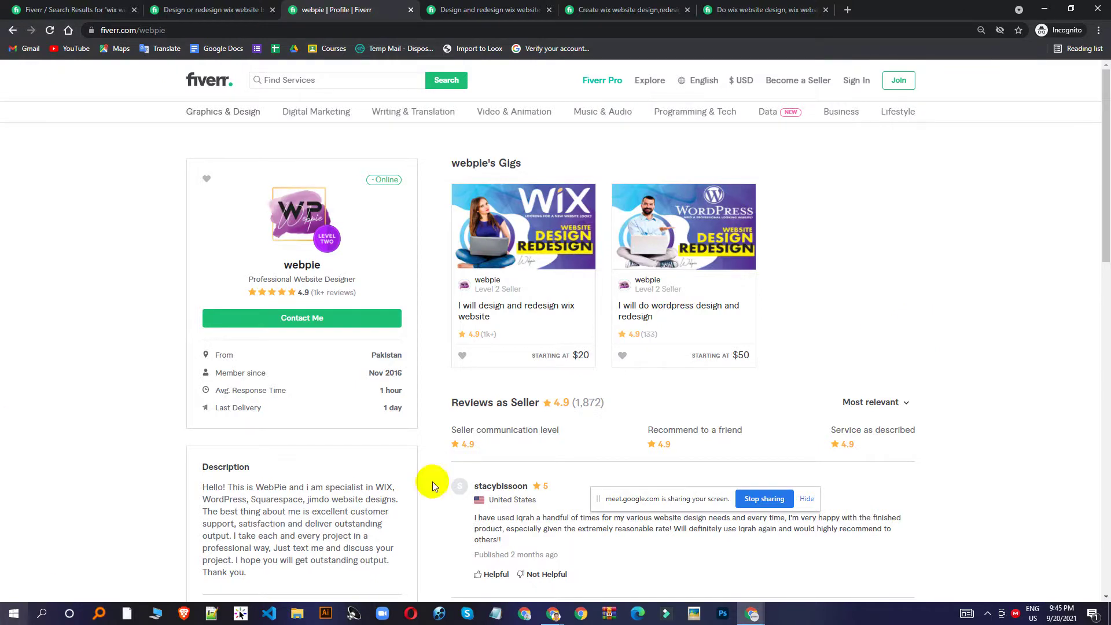
scroll(667, 371, "down", 9)
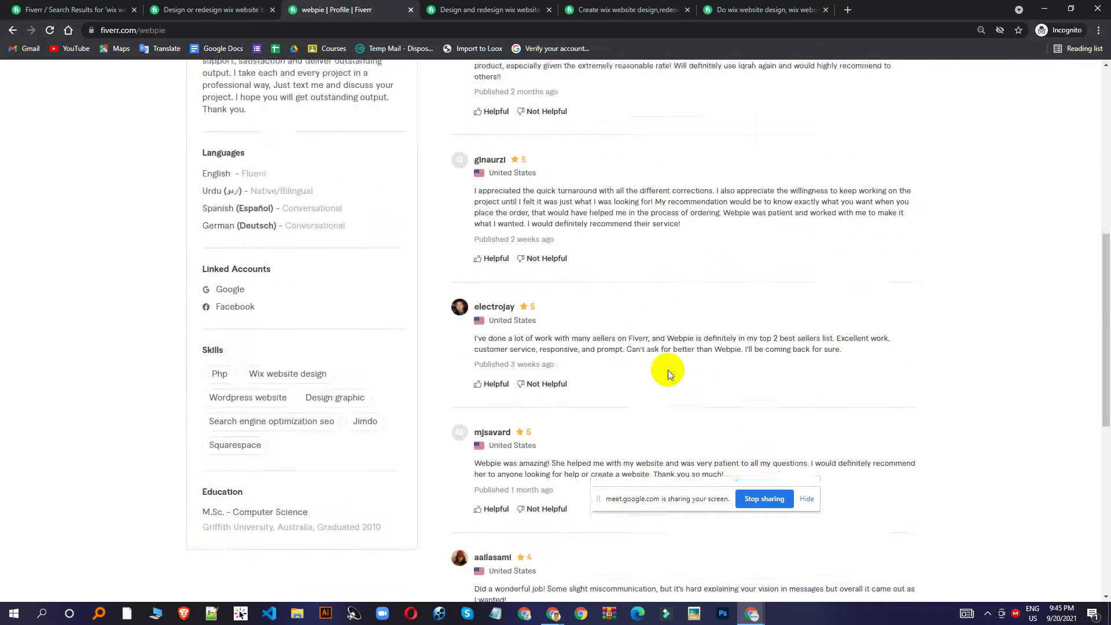
scroll(665, 370, "up", 6)
scroll(604, 272, "up", 3)
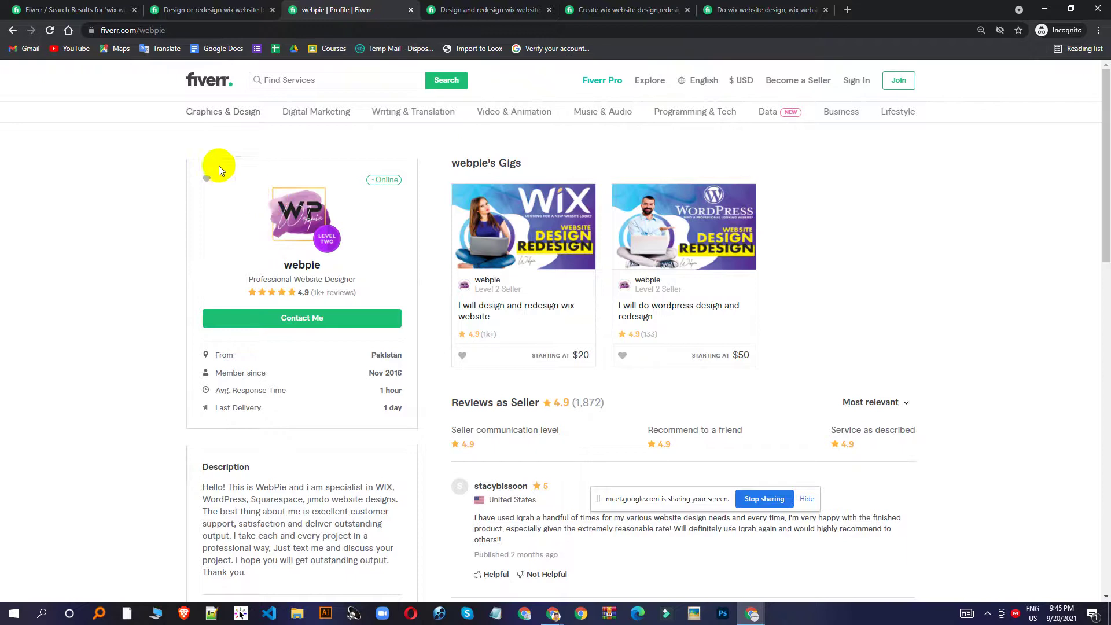
left_click(206, 179)
left_click(458, 158)
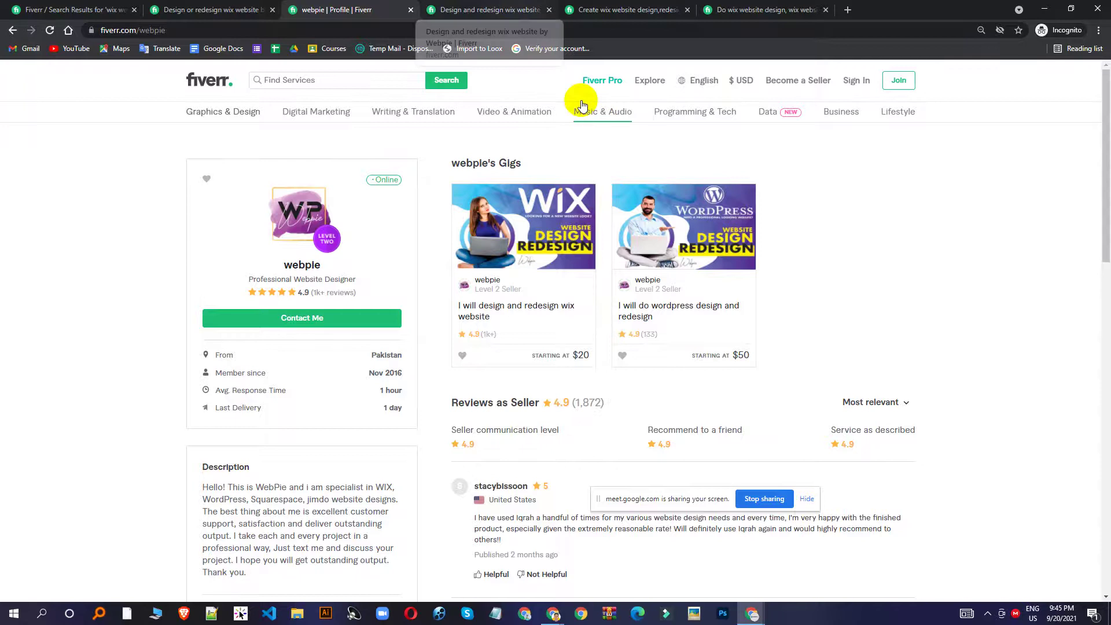
left_click(113, 9)
scroll(720, 322, "up", 3)
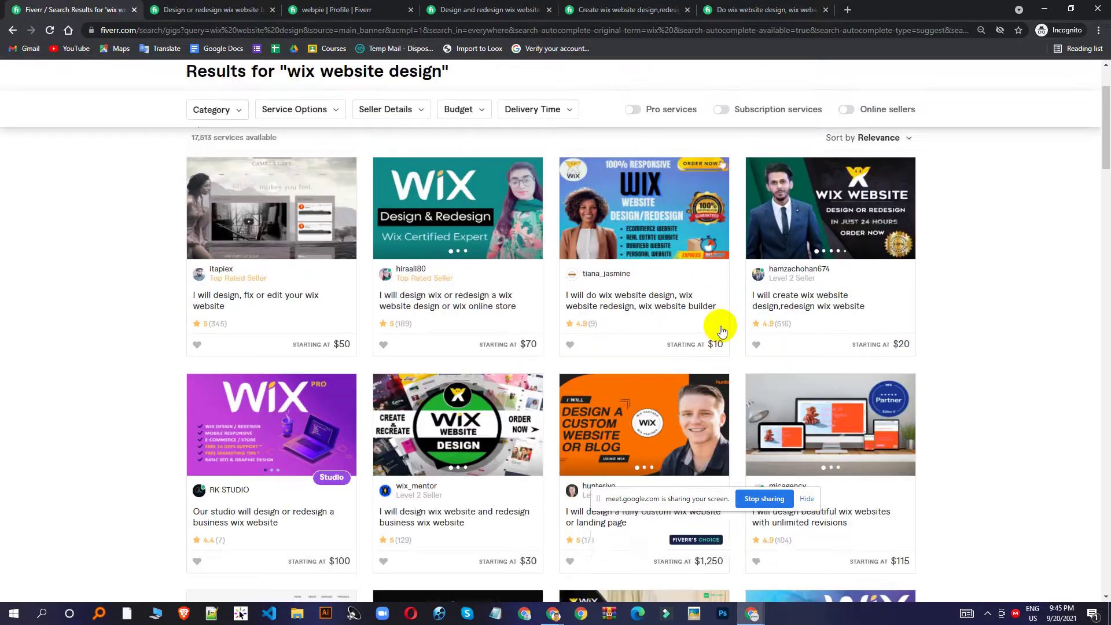
scroll(830, 351, "down", 10)
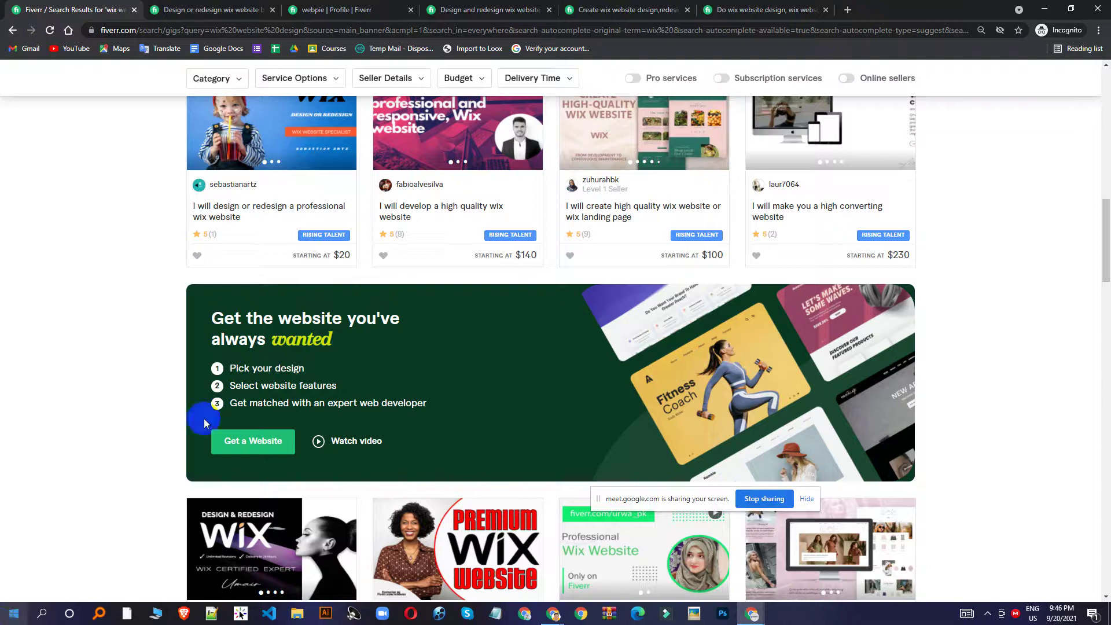
scroll(520, 370, "up", 8)
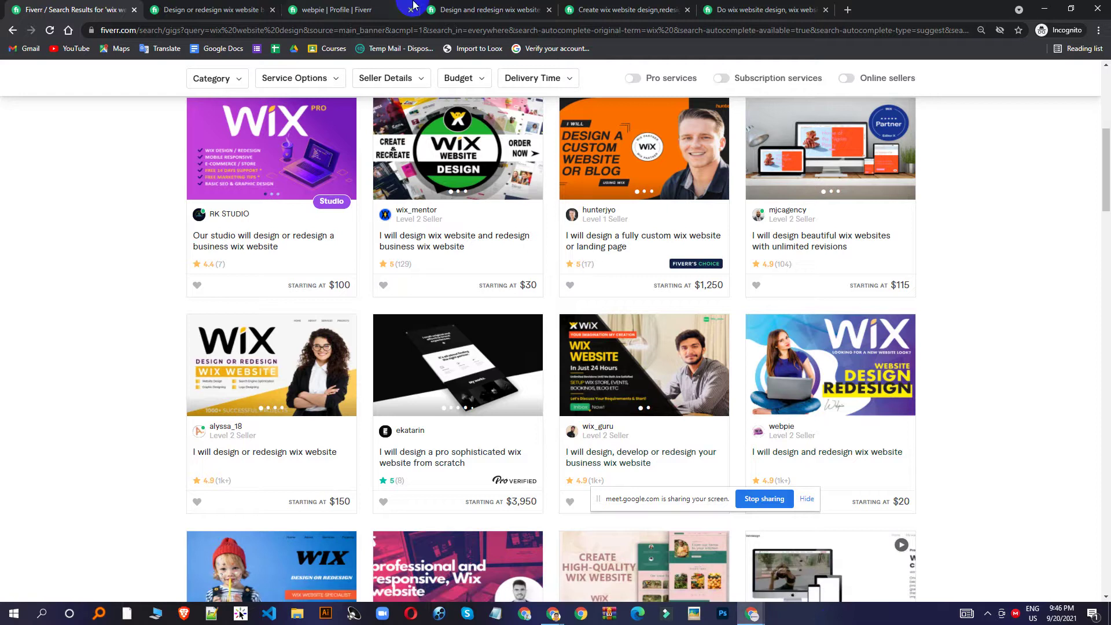
Bring the Meet call forward and toggle its participant list closed and open again.
mouse_move(556, 613)
left_click(574, 538)
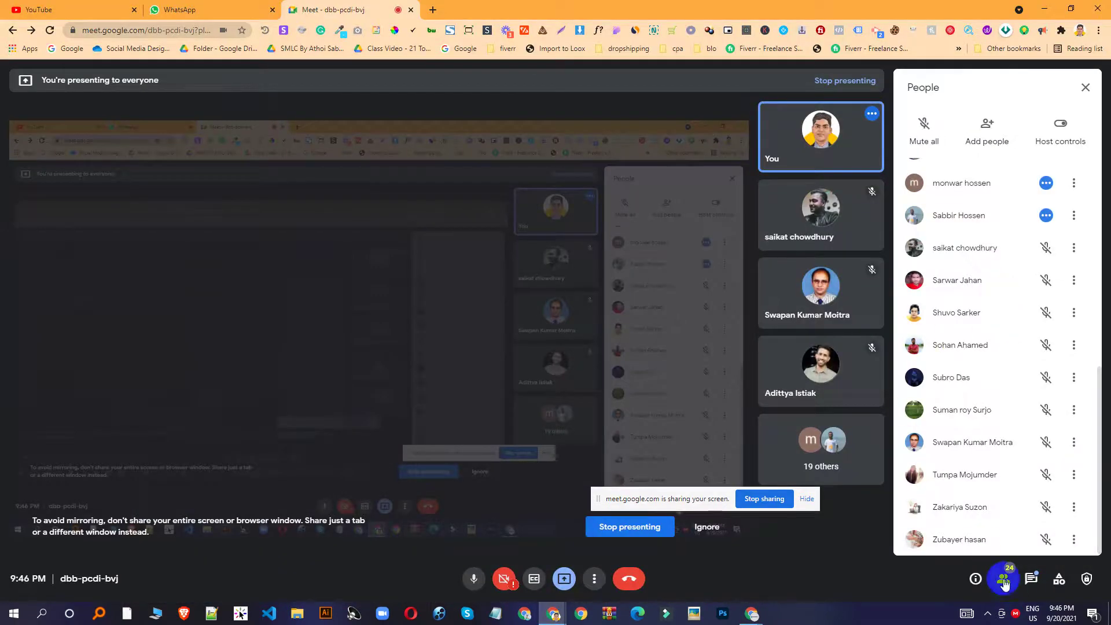
left_click(1004, 580)
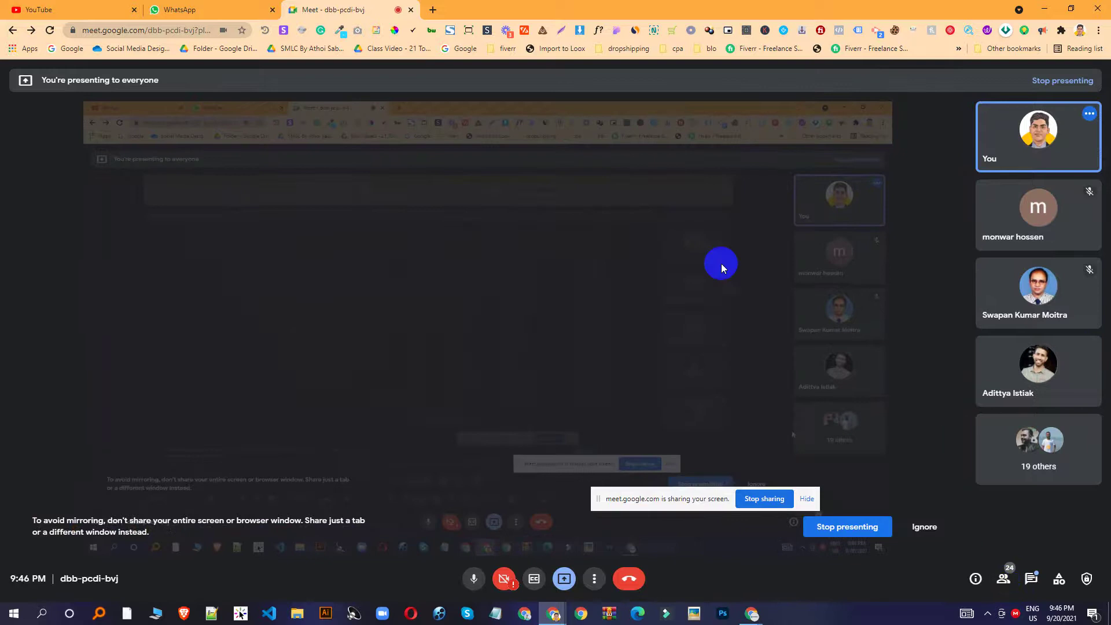
left_click(993, 576)
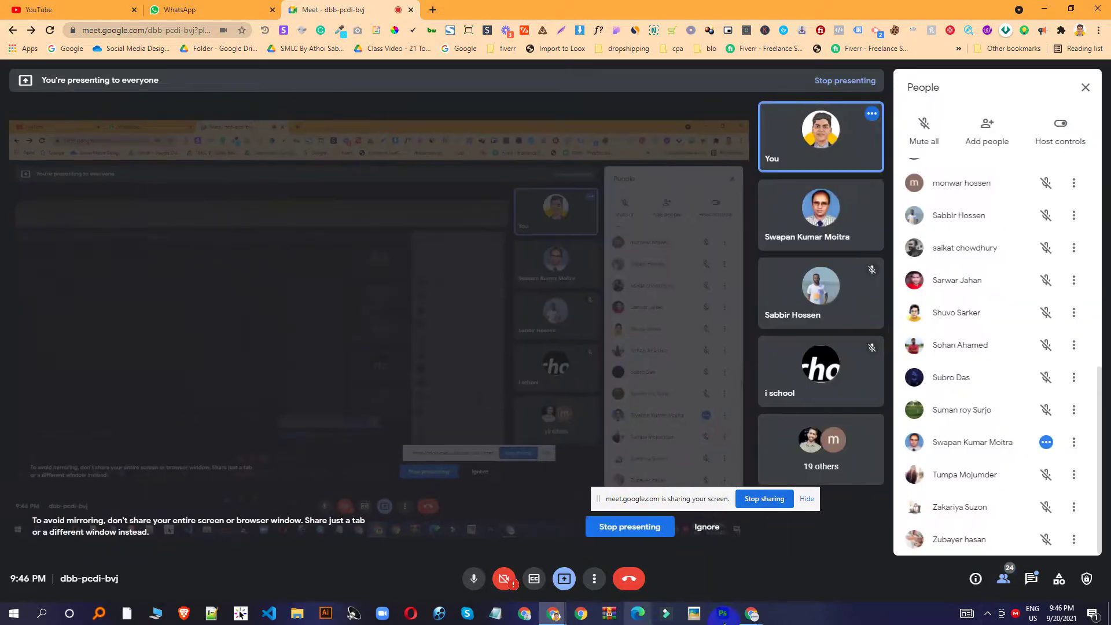
Close the Chrome window with Fiverr search results and bring the Whoops error window forward.
mouse_move(752, 612)
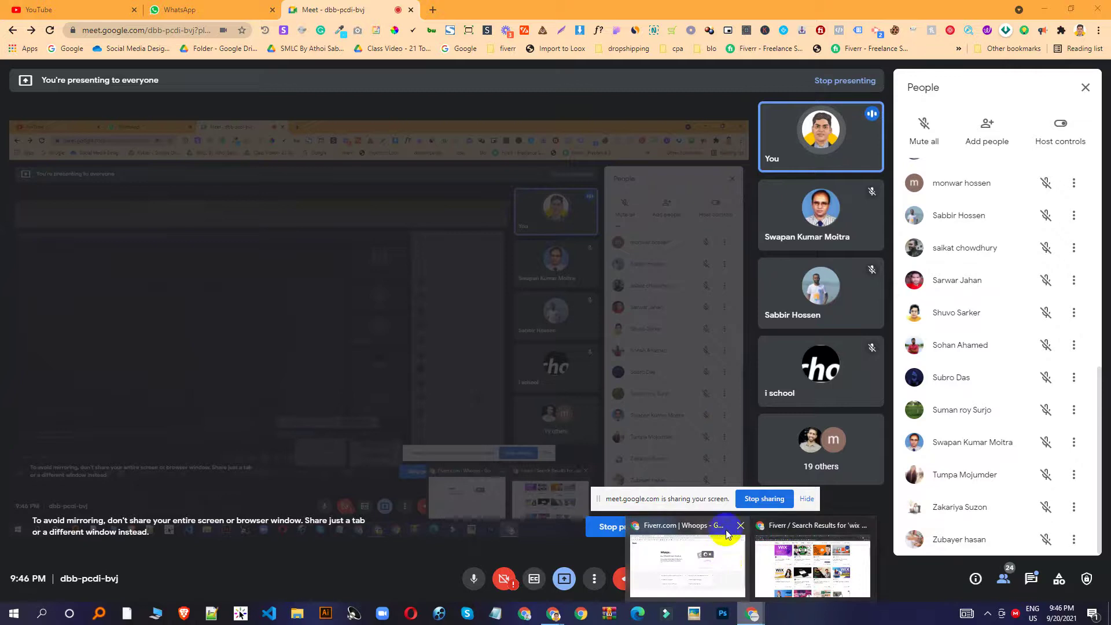
left_click(864, 525)
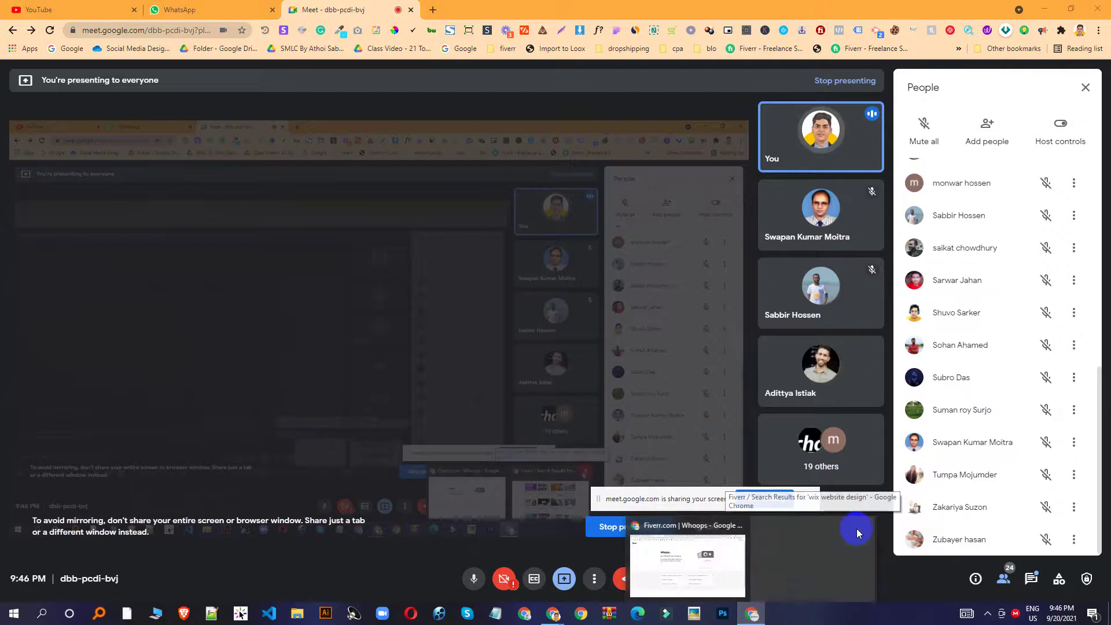
left_click(783, 561)
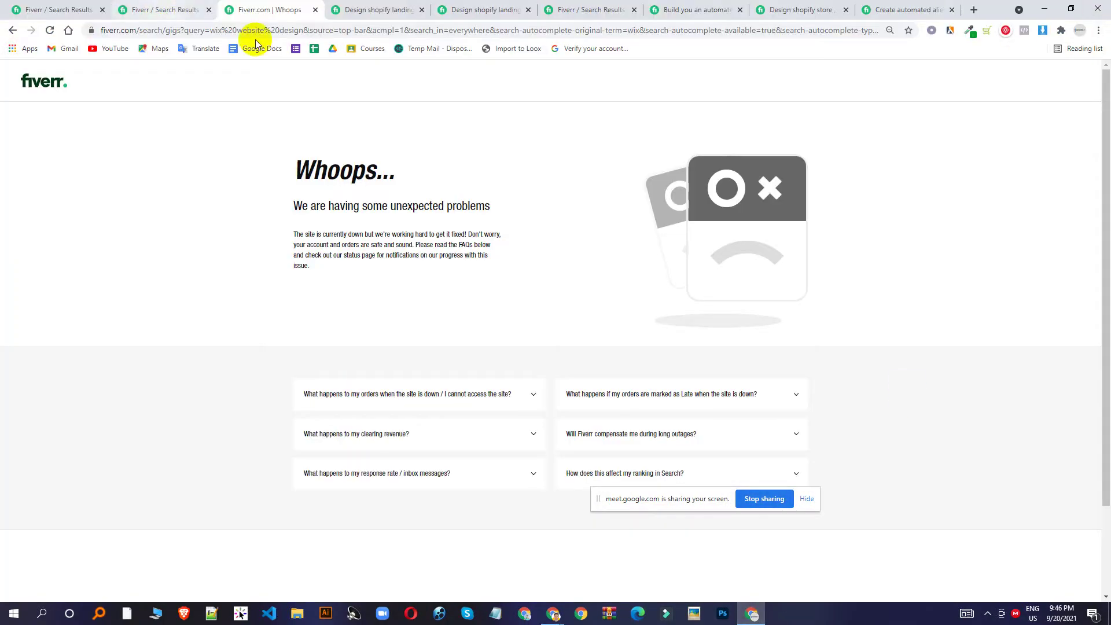
Close all the leftover Fiverr tabs, leaving a single blank tab.
left_click(315, 9)
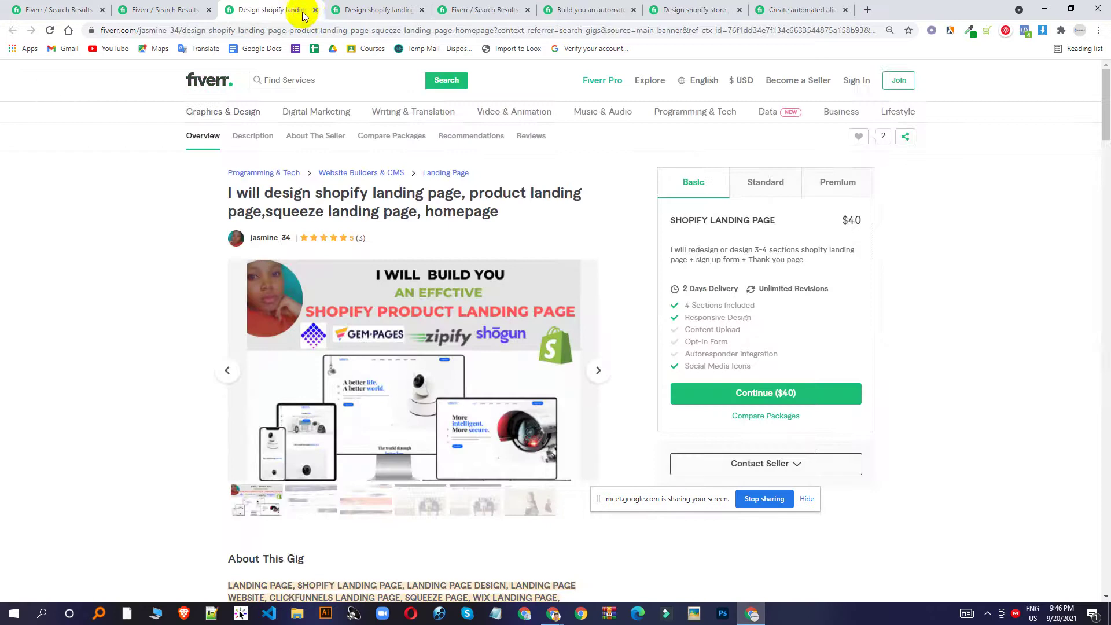
left_click(315, 10)
left_click(315, 10)
left_click(315, 10)
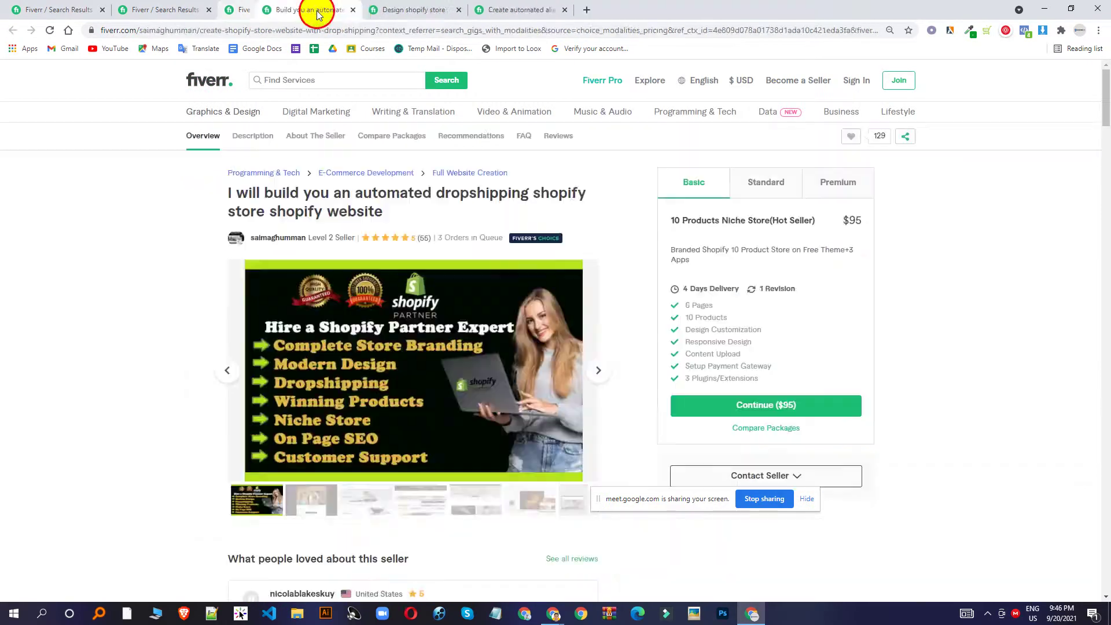
left_click(317, 10)
left_click(317, 10)
left_click(317, 10)
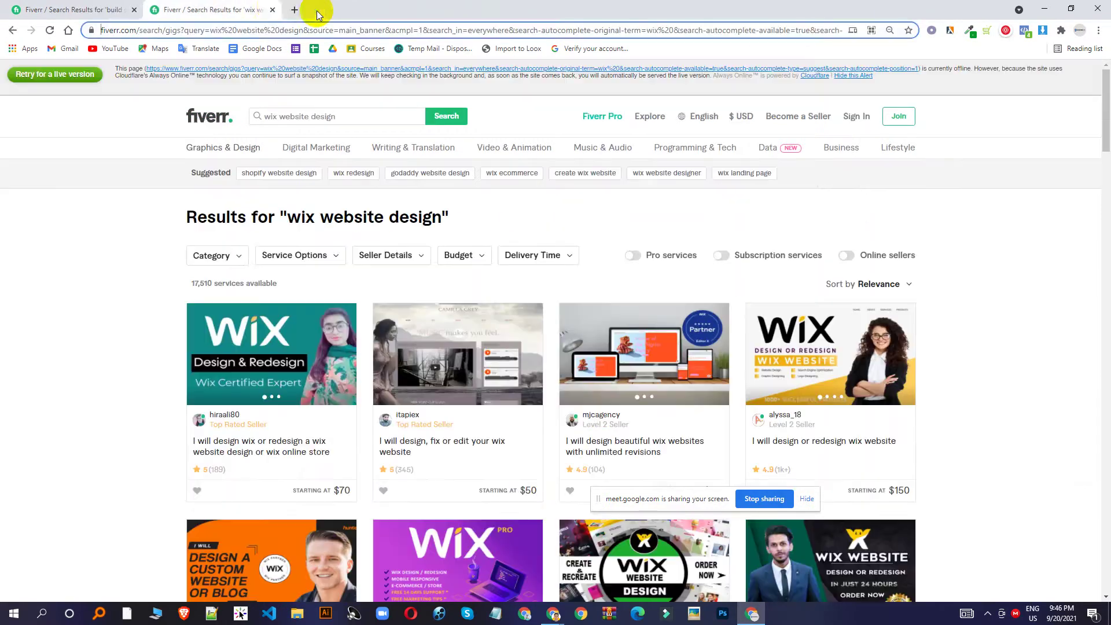
left_click(275, 10)
left_click(154, 11)
left_click(133, 11)
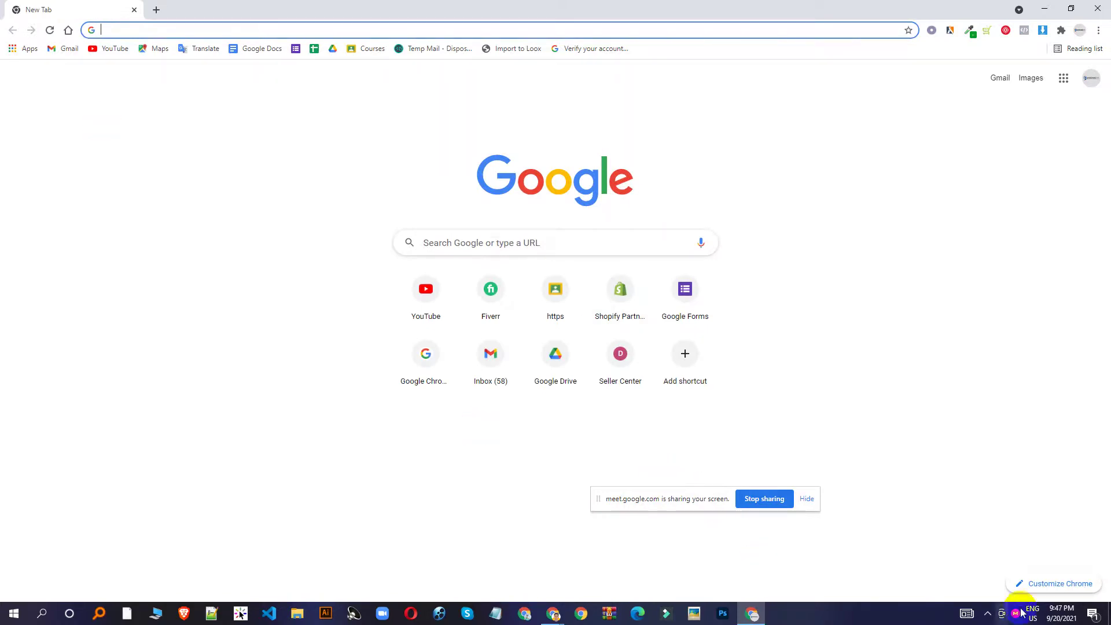
Load shopify.com by typing 'shopify' and trimming the autocompleted partners address.
left_click(987, 613)
left_click(987, 613)
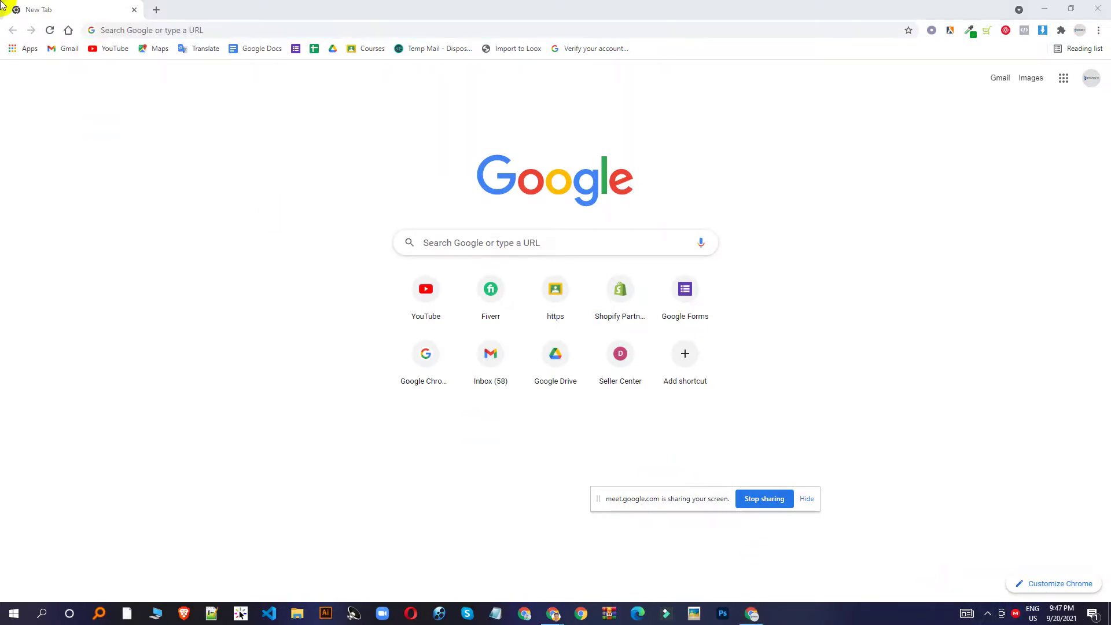
left_click(182, 30)
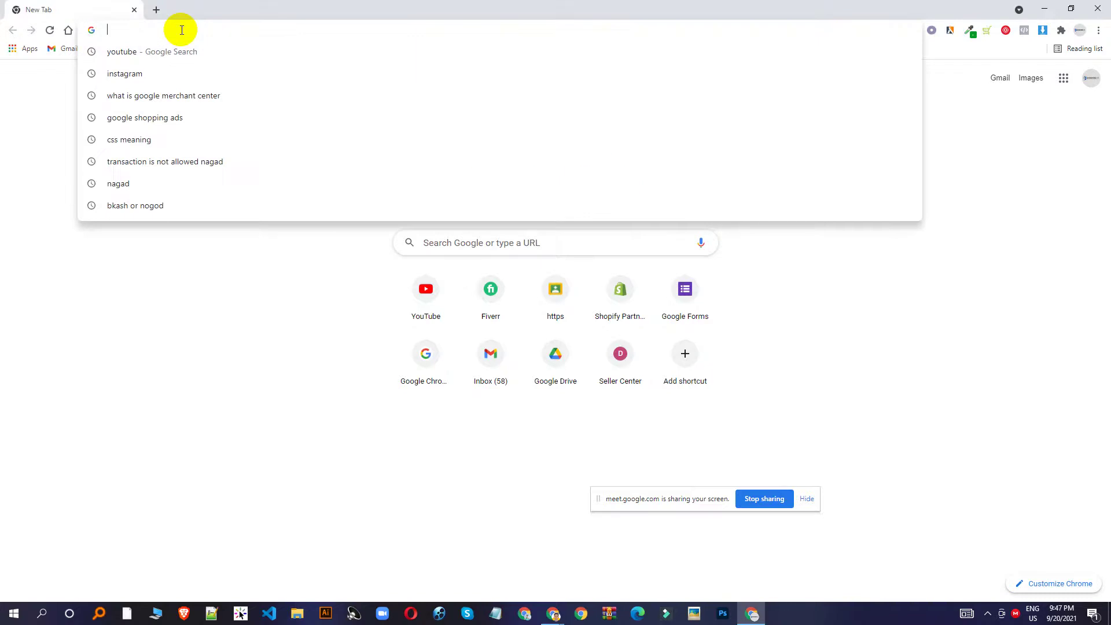
type("shopify.com/partners")
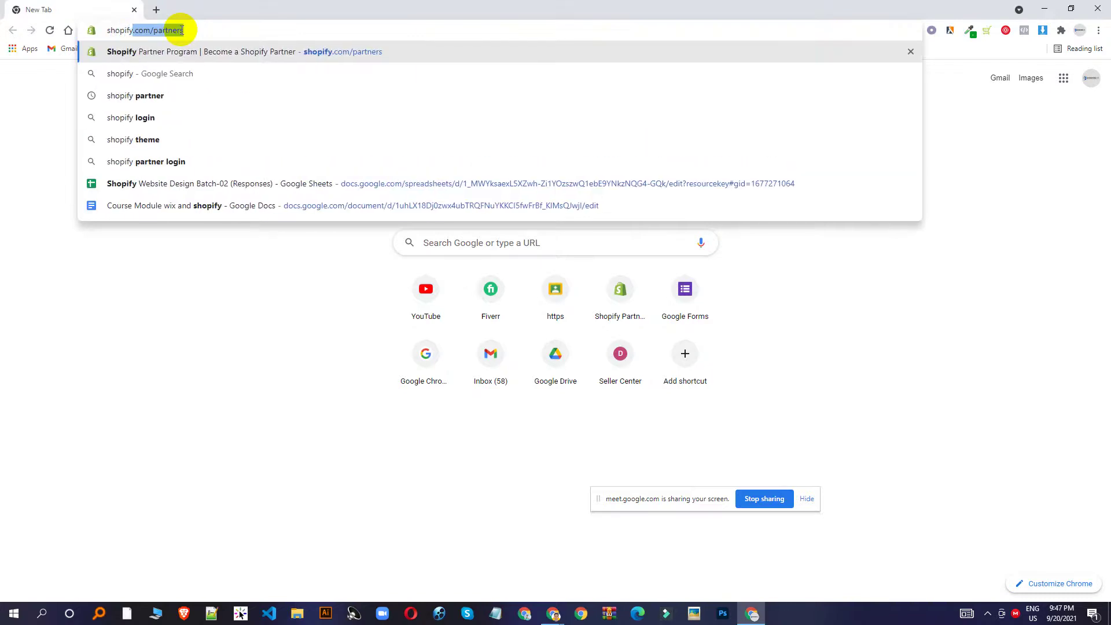
key("Right")
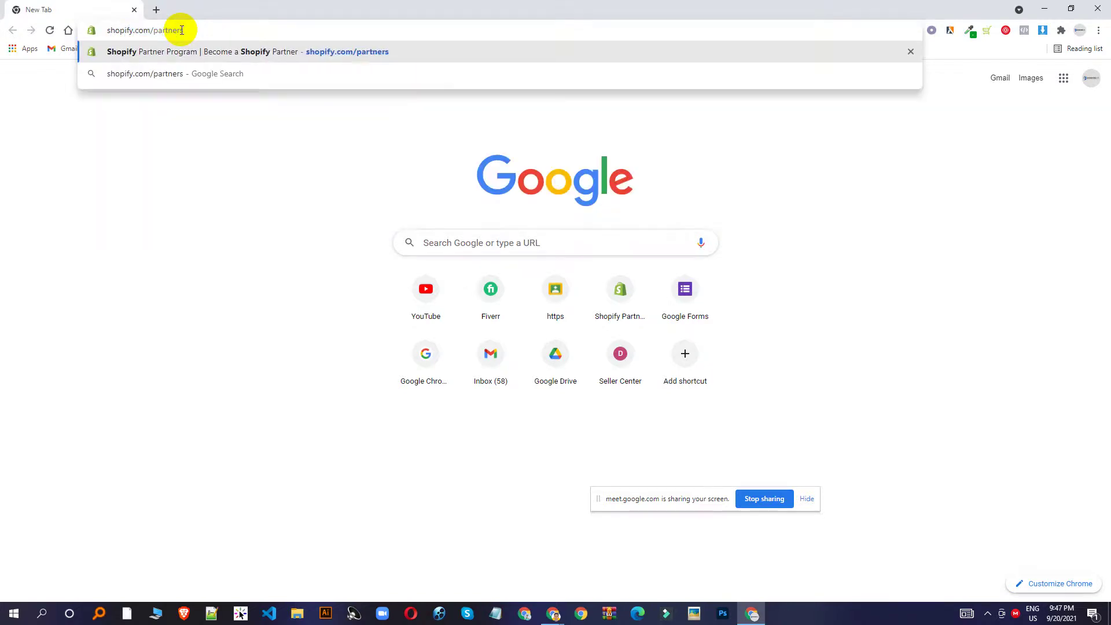
key("BackSpace")
key("BackSpace")
key("BackSpace")
key("BackSpace")
key("BackSpace")
key("BackSpace")
key("BackSpace")
key("BackSpace")
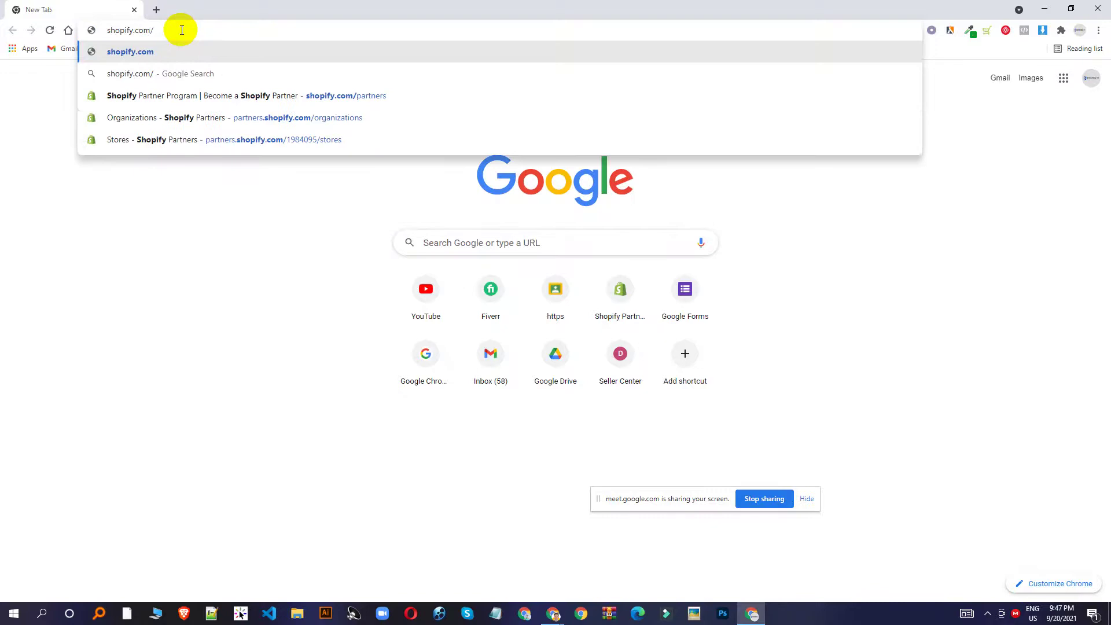
key("Return")
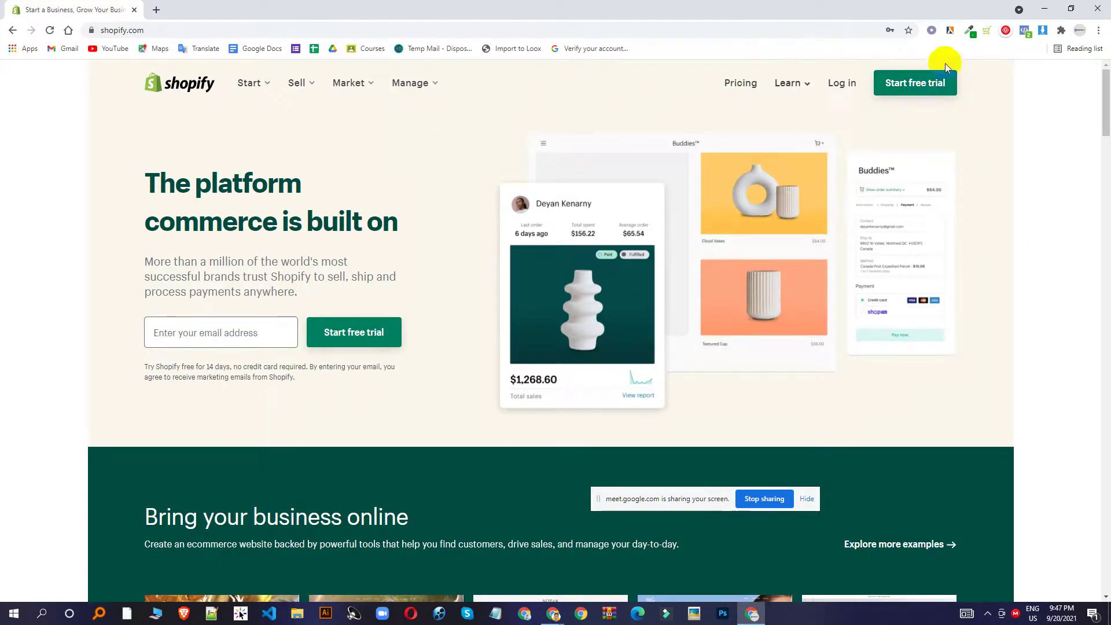
left_click(912, 84)
triple_click(483, 140)
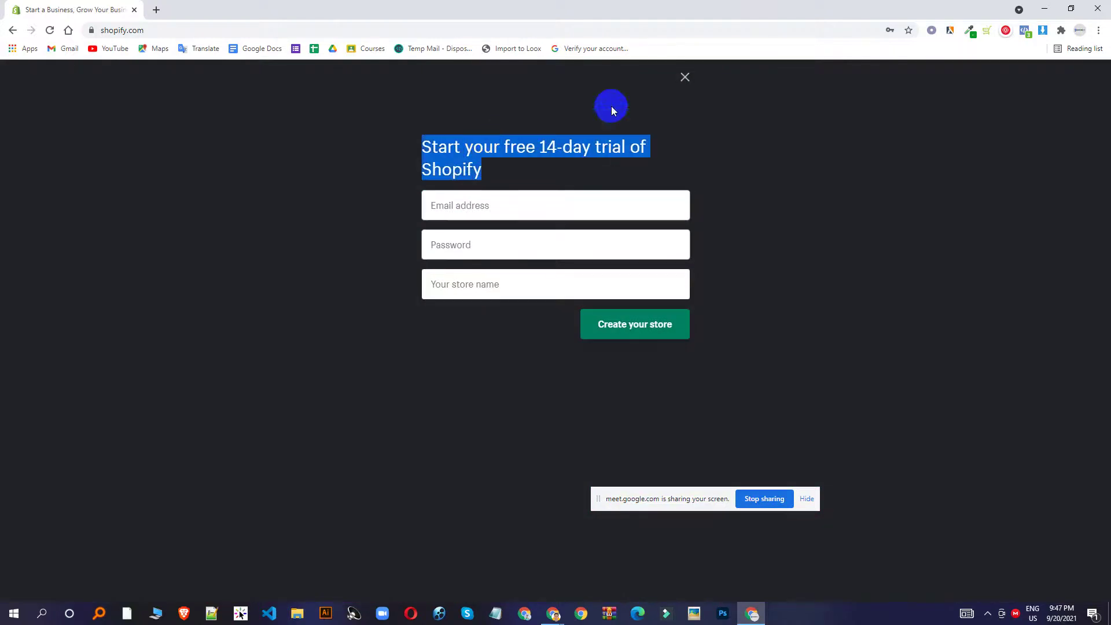
left_click(685, 75)
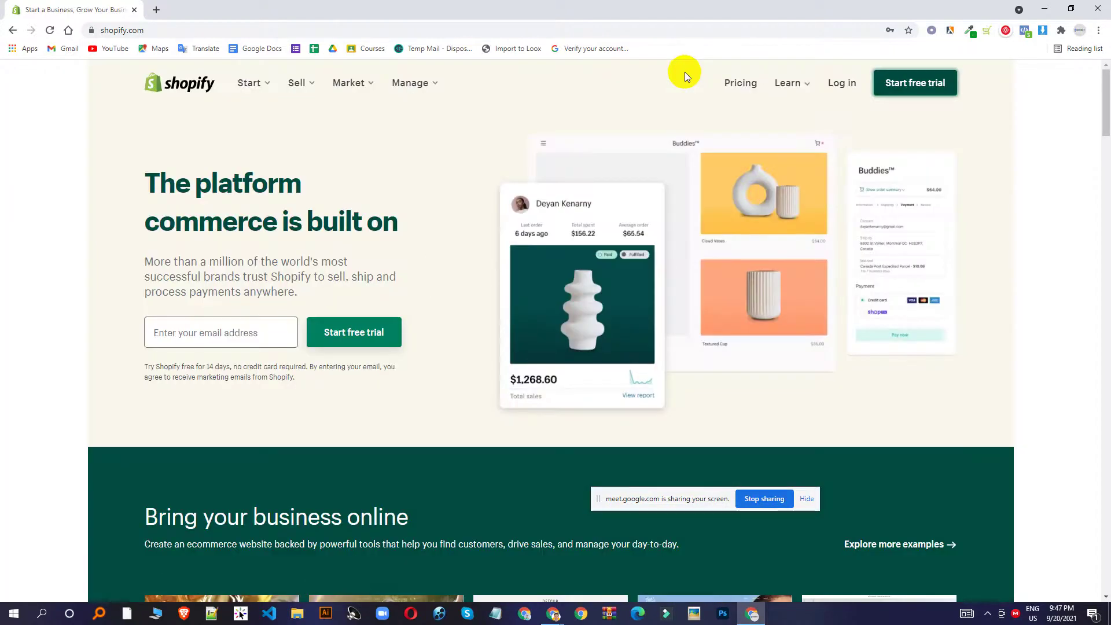
left_click(929, 84)
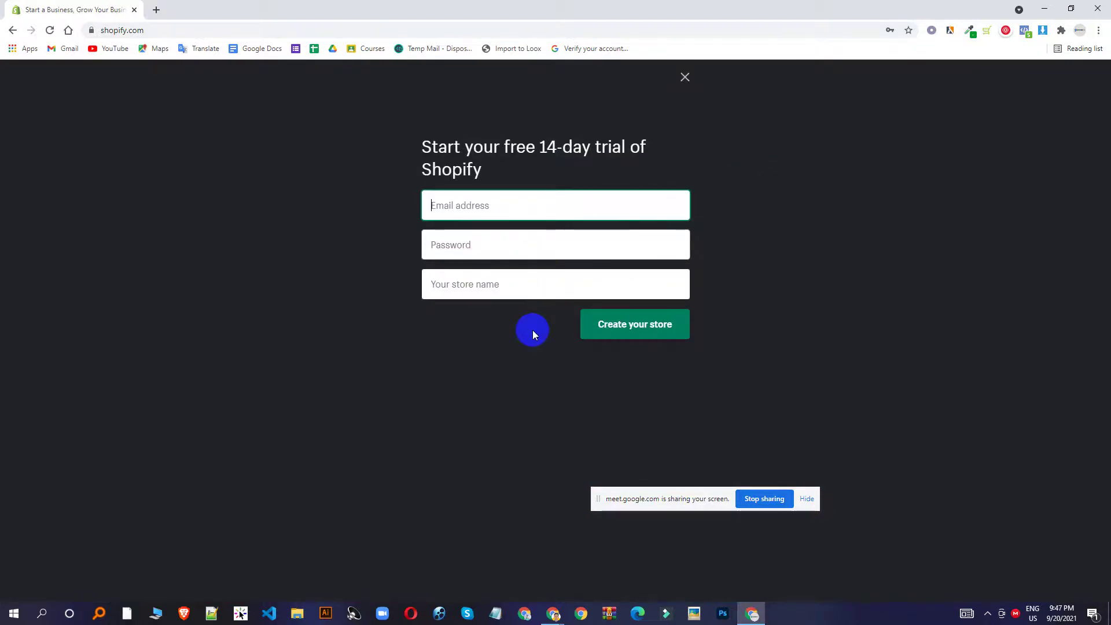
left_click(695, 84)
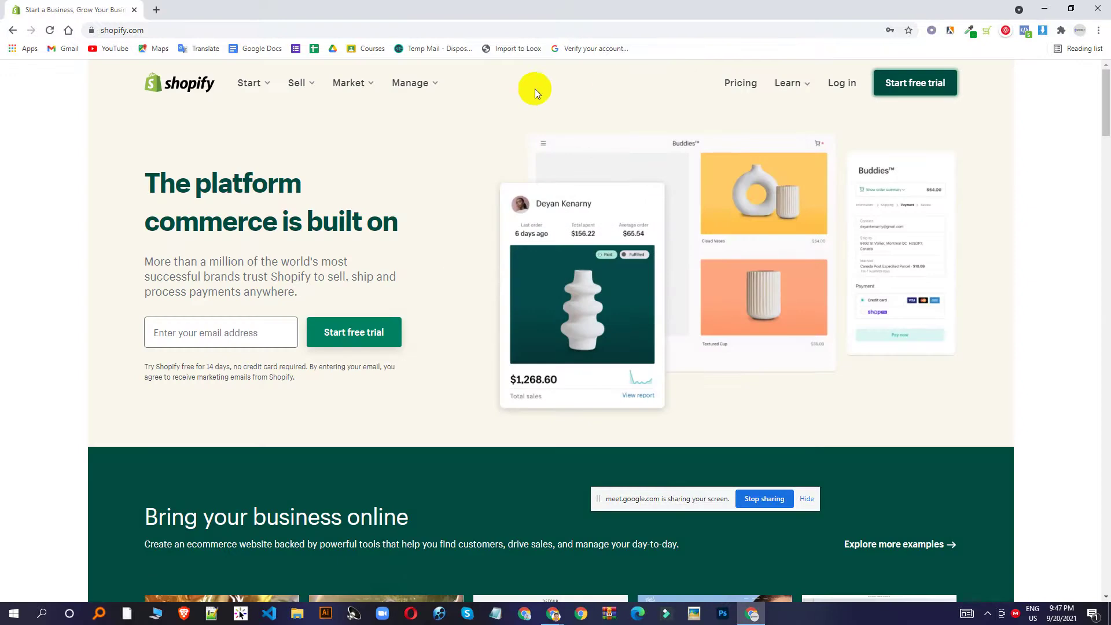
Open Shopify's pricing page, highlight the Basic $29 price, and expand the plan features comparison.
left_click(741, 84)
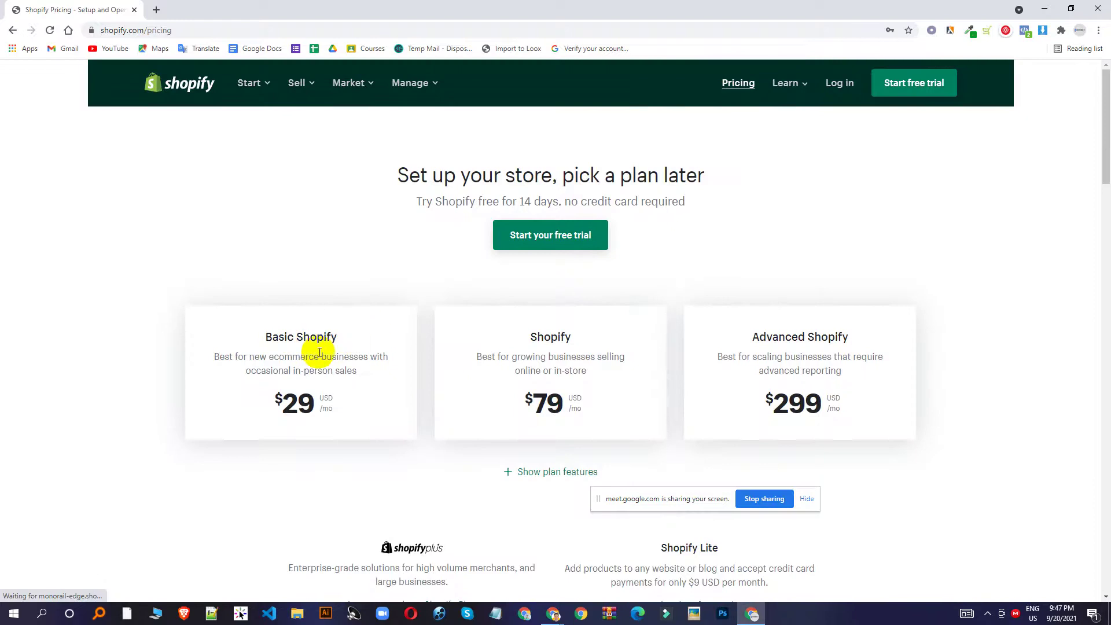
left_click_drag(317, 403, 257, 404)
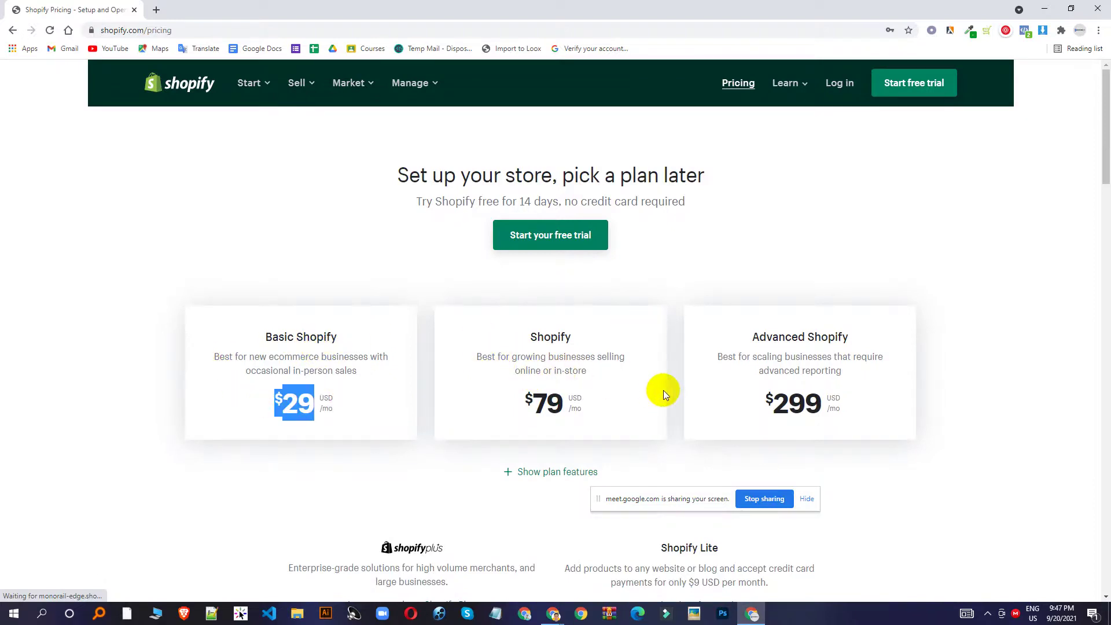
left_click(570, 473)
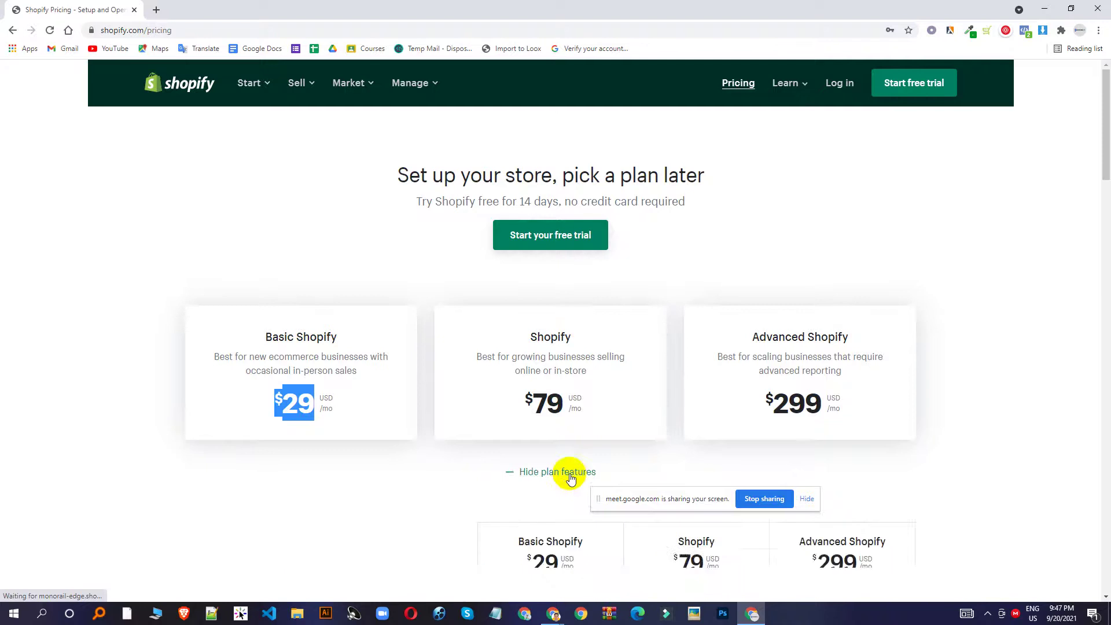
scroll(640, 411, "down", 6)
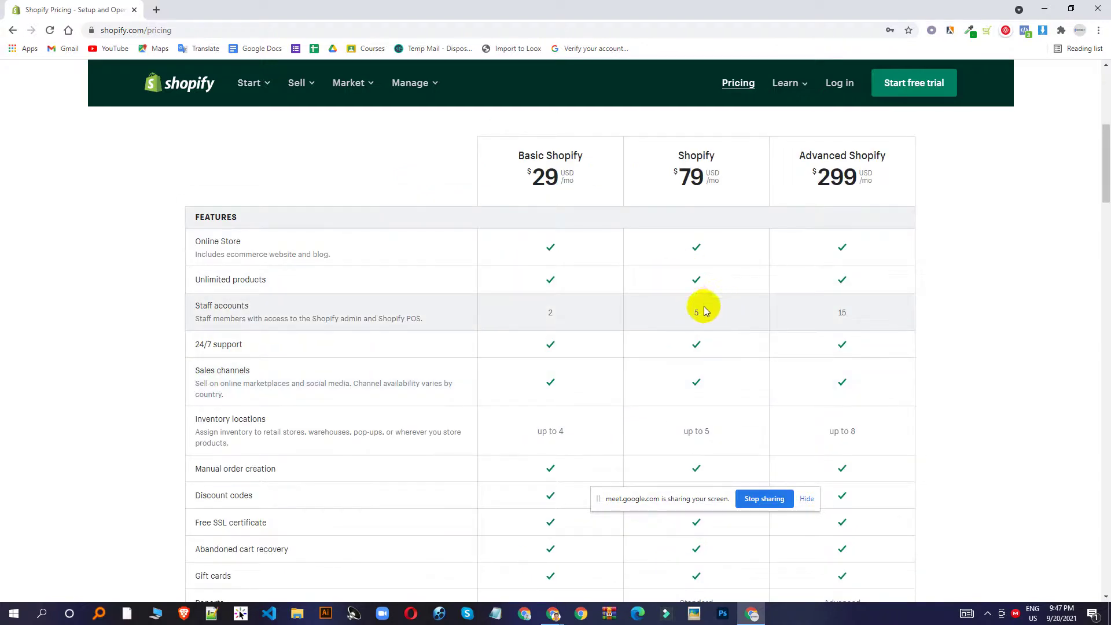
Admit the waiting participant to the Meet call, then return to the pricing page.
scroll(696, 241, "up", 4)
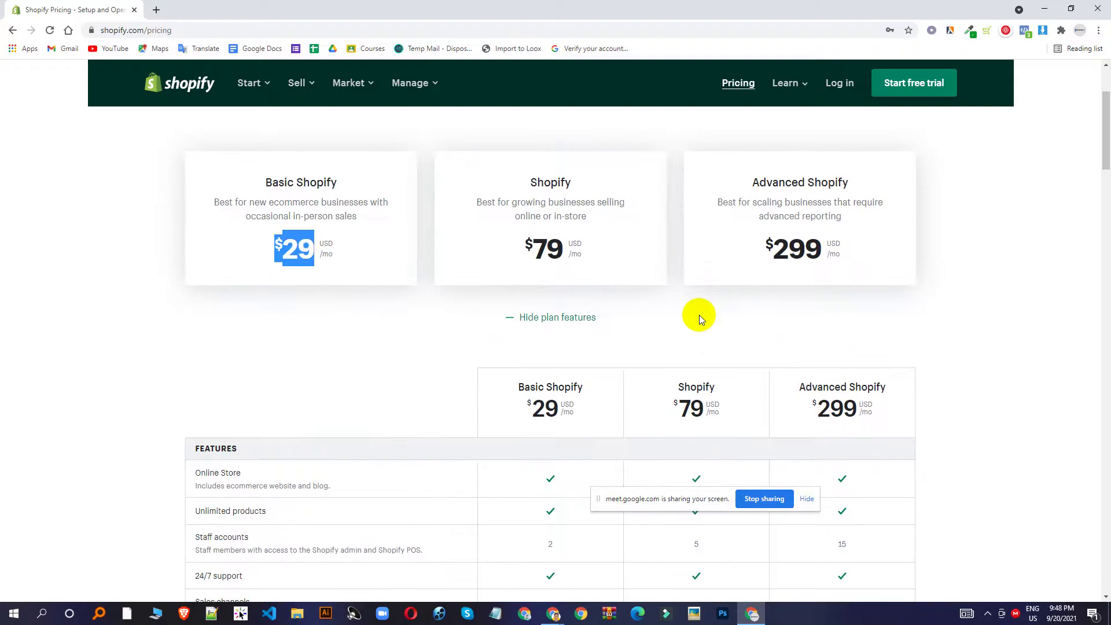
left_click(554, 613)
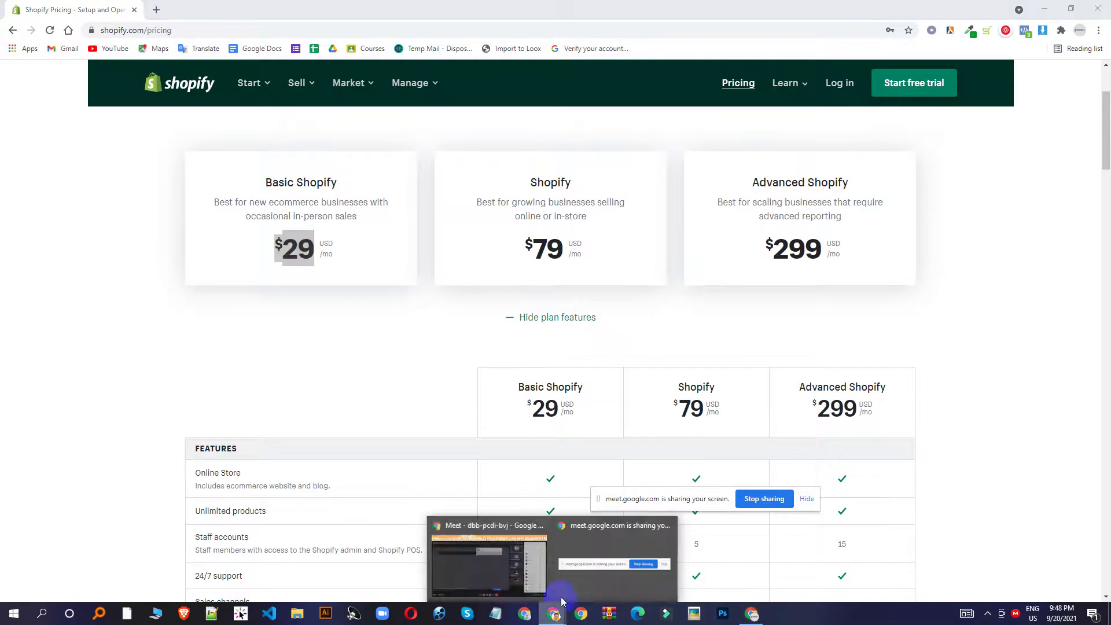
left_click(495, 563)
left_click(670, 133)
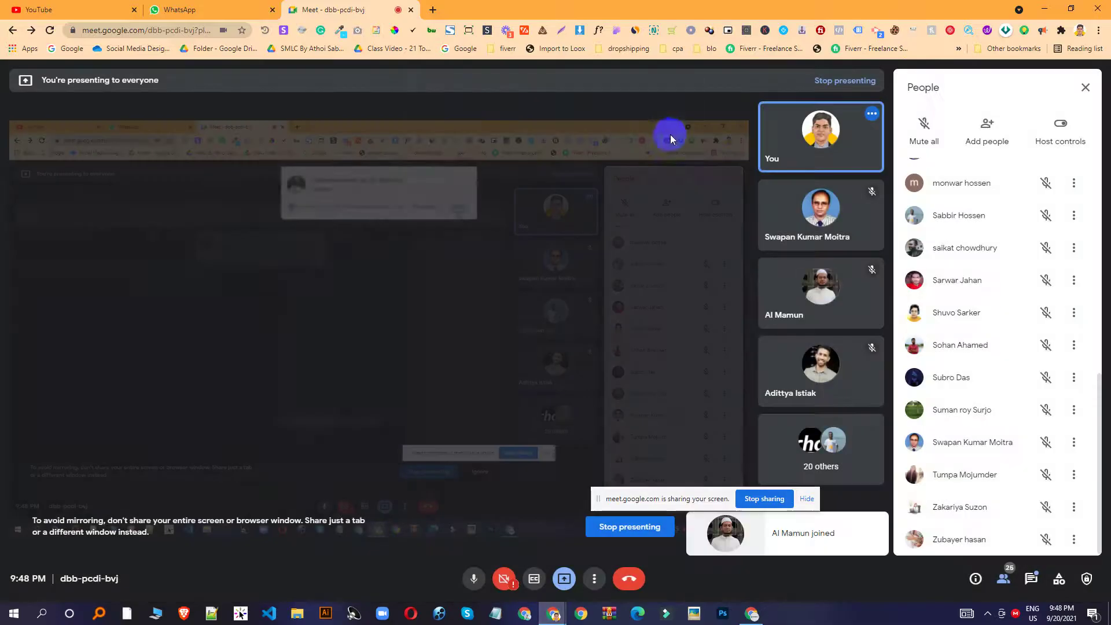
left_click(1044, 8)
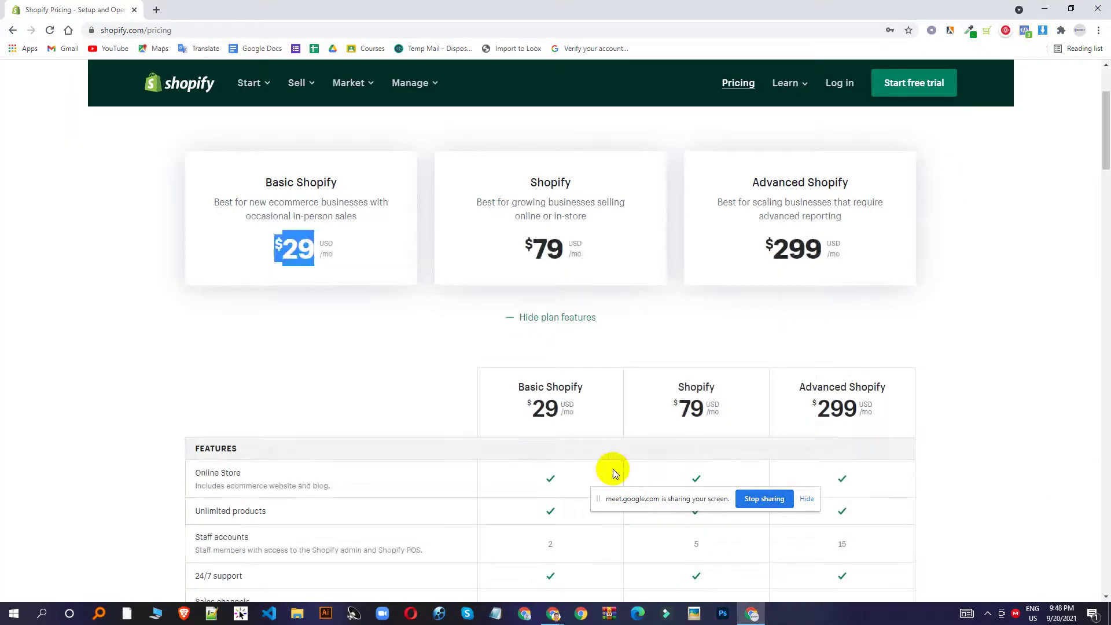
Review the plan prices, highlighting the Shopify plan's $79, then type 'shopi' in a new tab.
scroll(625, 345, "down", 1)
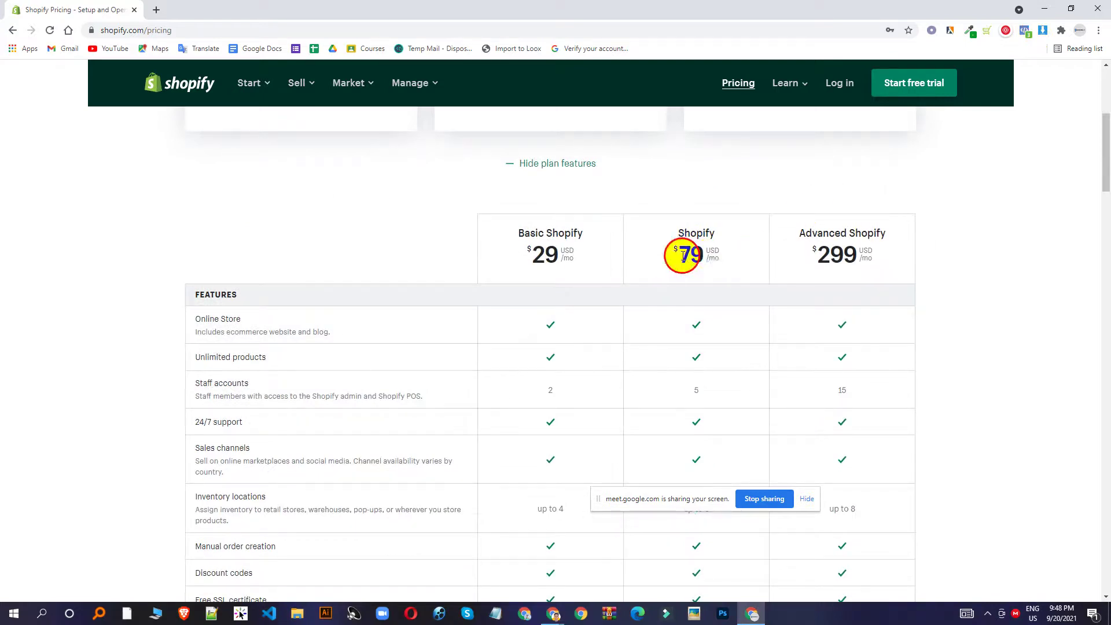
left_click_drag(677, 253, 731, 252)
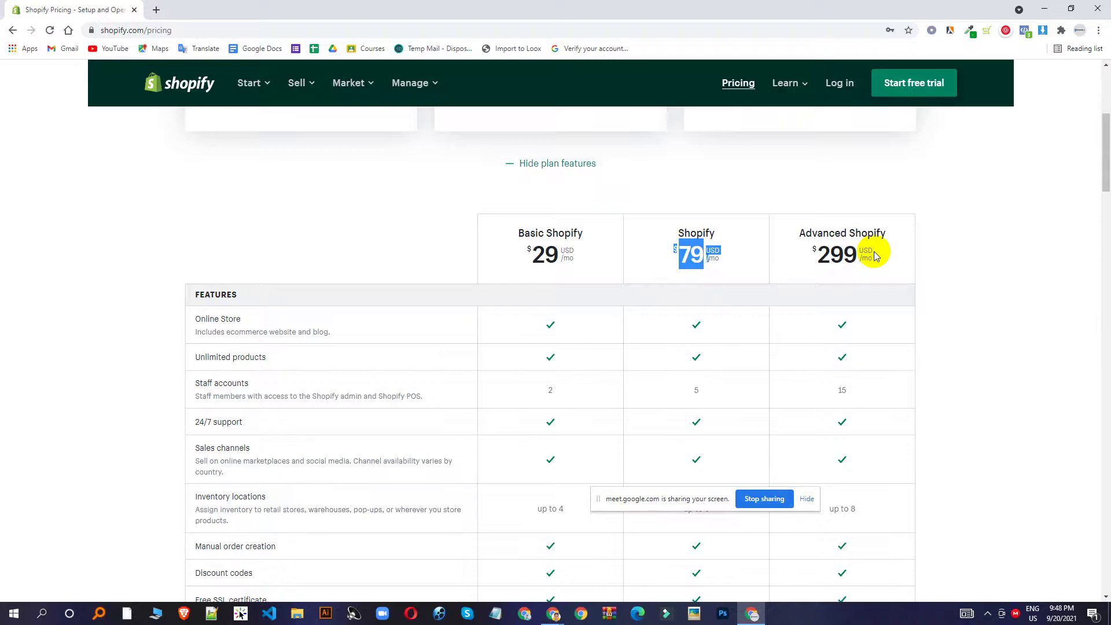
scroll(873, 251, "down", 4)
left_click_drag(852, 164, 801, 165)
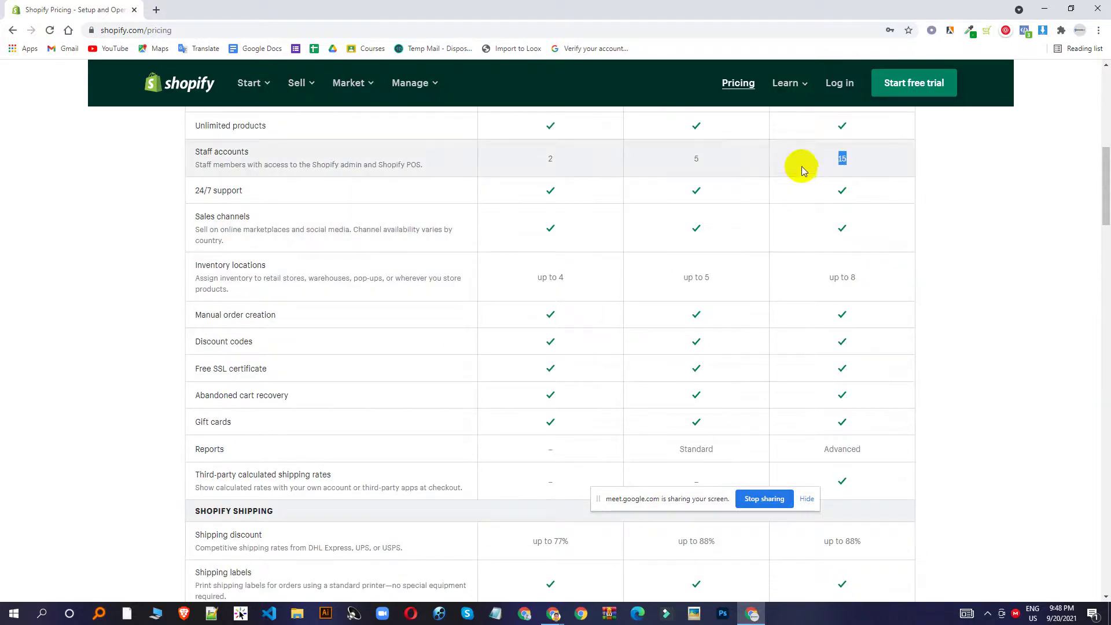
scroll(807, 169, "up", 3)
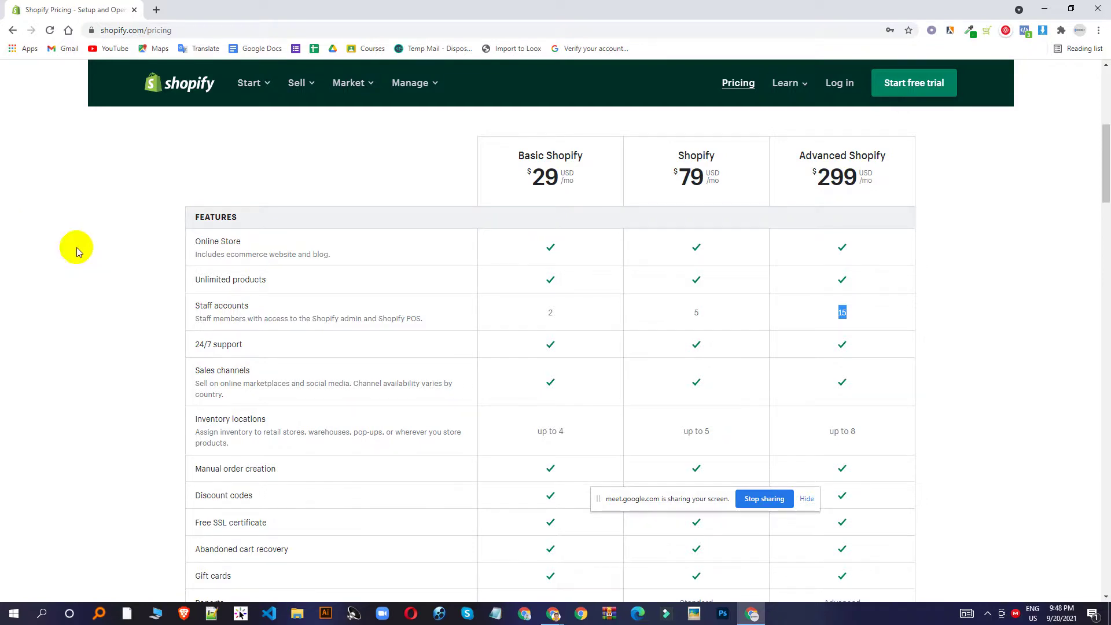
scroll(508, 304, "down", 5)
scroll(607, 287, "up", 10)
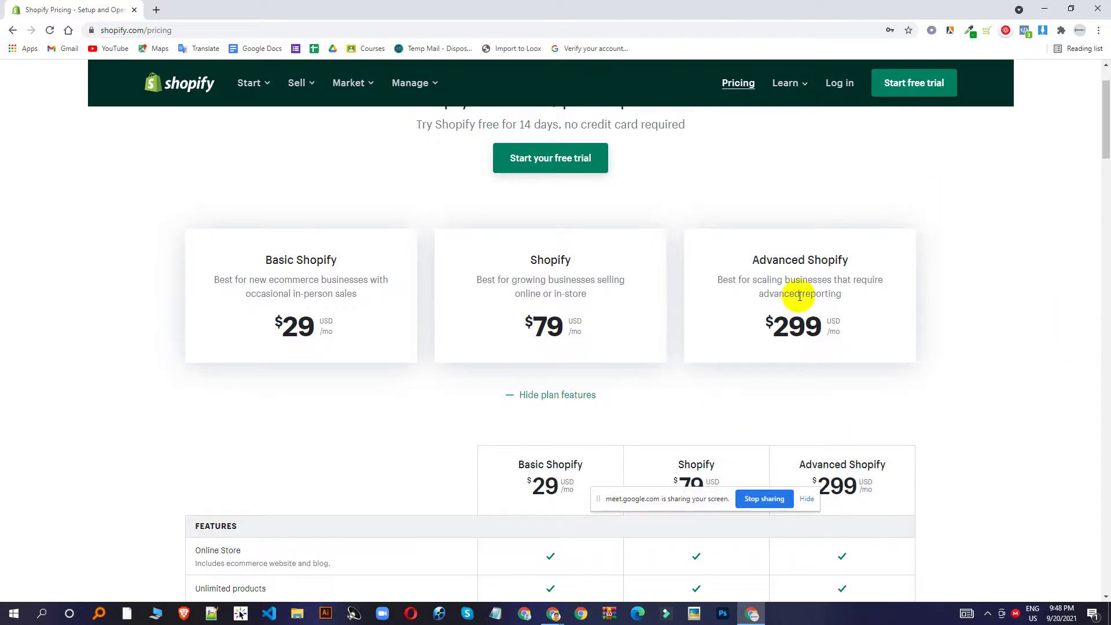
scroll(796, 295, "down", 4)
scroll(763, 377, "down", 15)
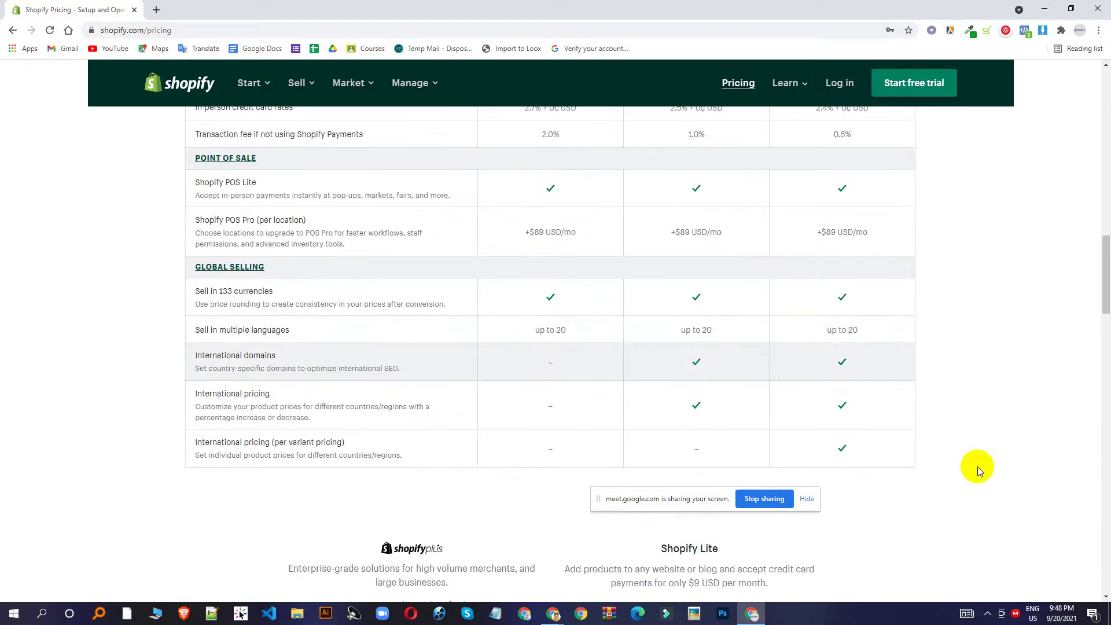
scroll(465, 344, "up", 20)
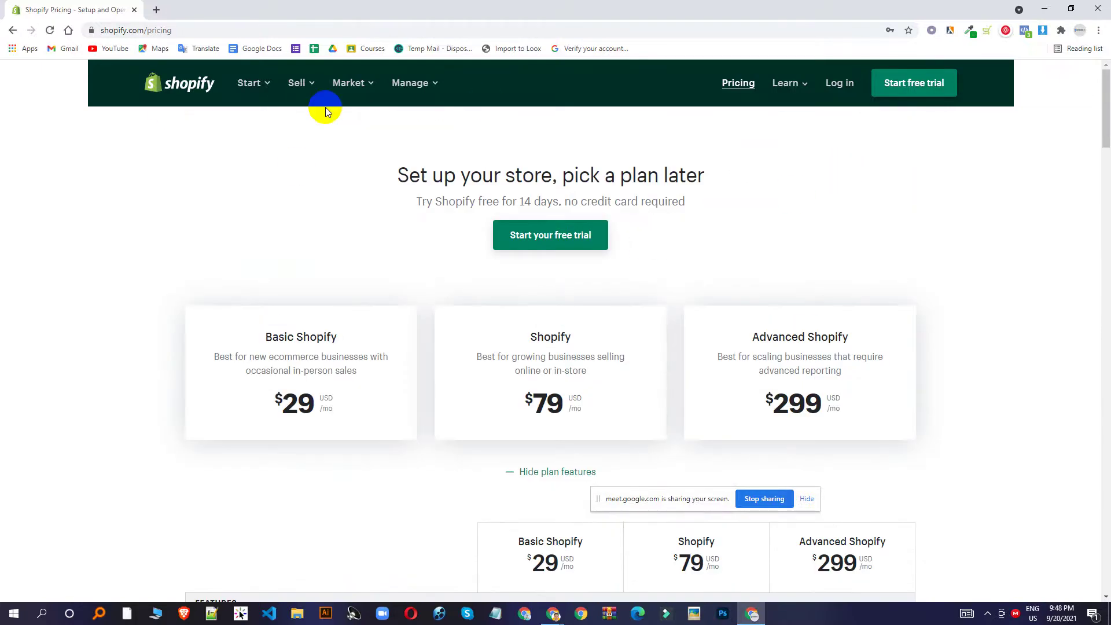
left_click(156, 11)
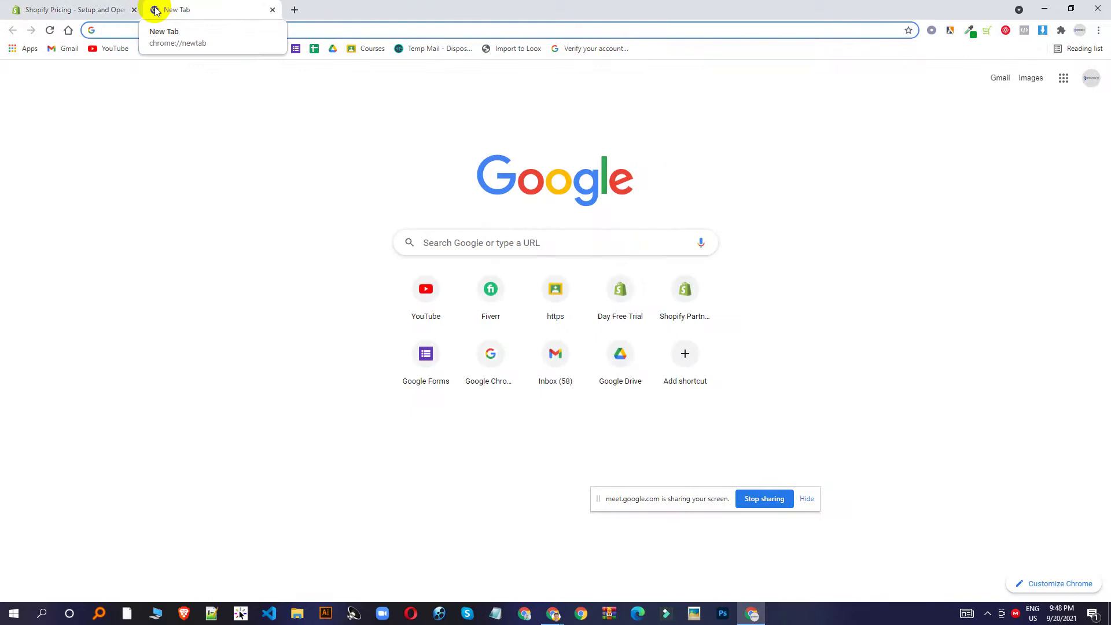
type("shopify.com/partners")
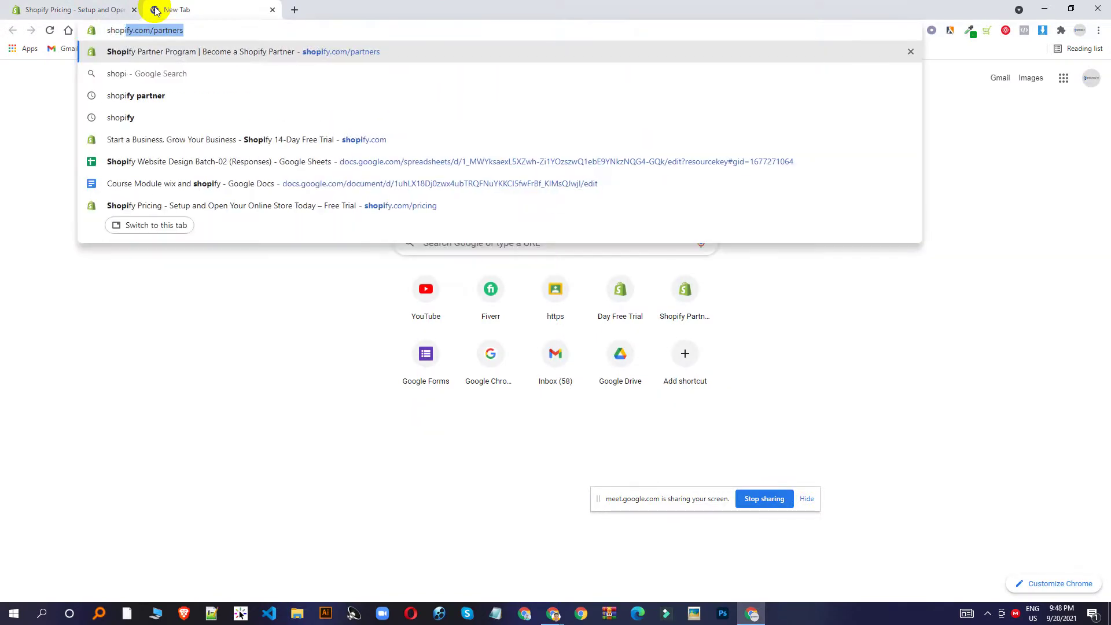
Load shopify.com/partners from the autocomplete and start the partner account signup.
key("Right")
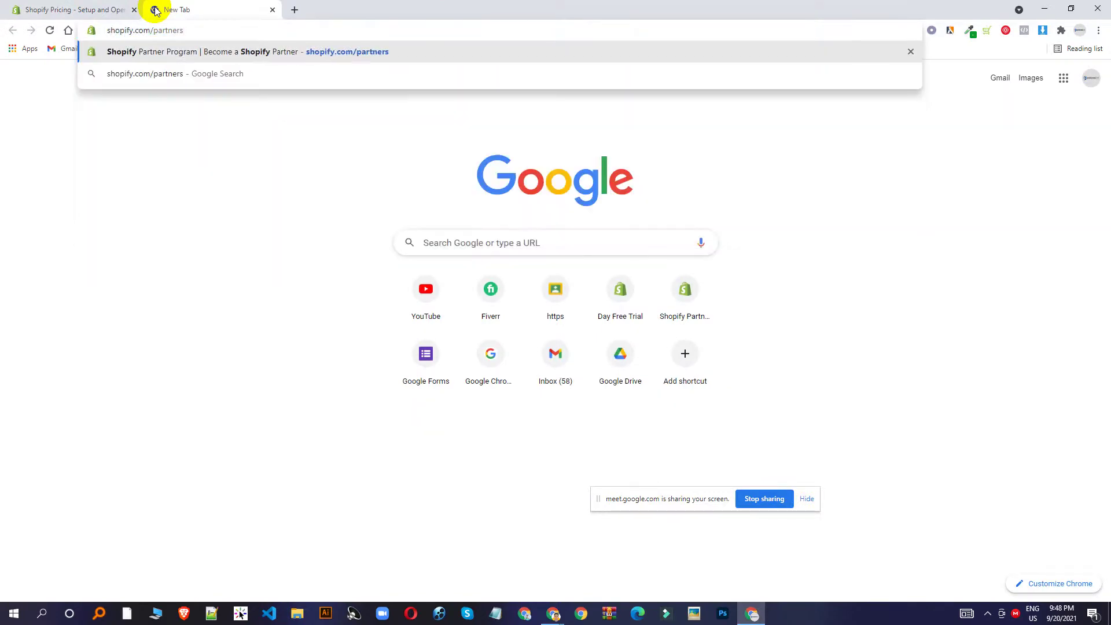
key("Return")
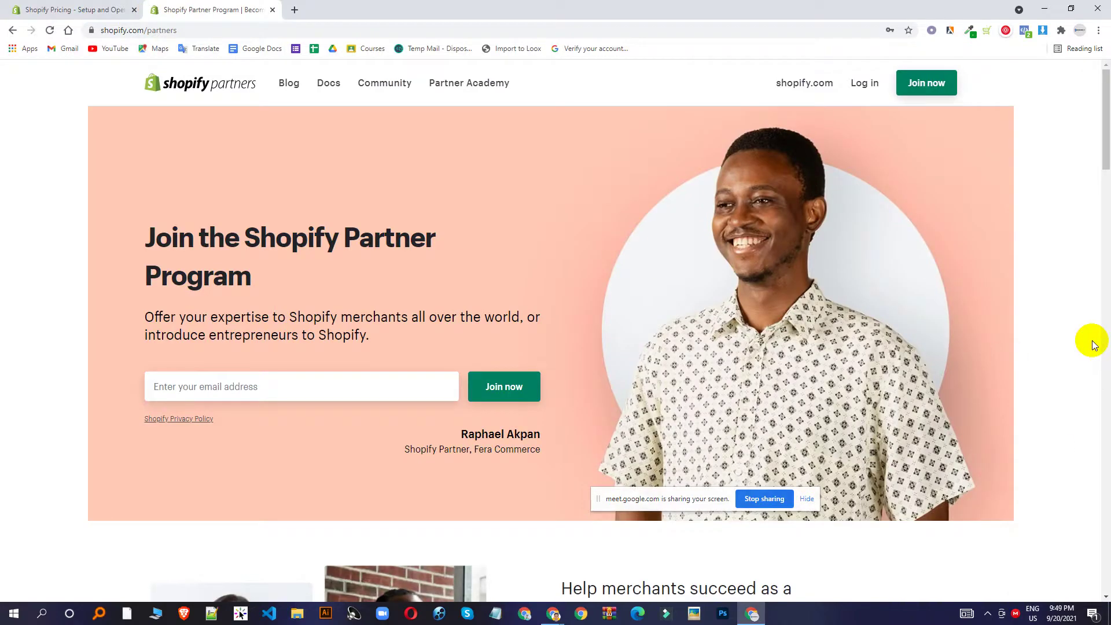
scroll(811, 228, "down", 3)
scroll(781, 222, "up", 3)
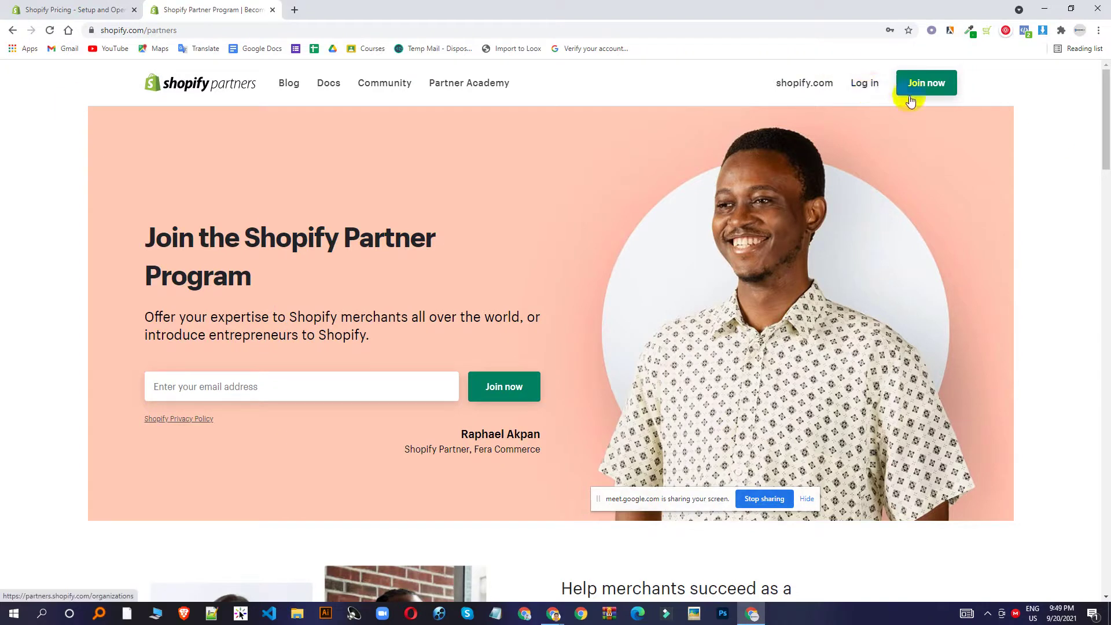
left_click(928, 91)
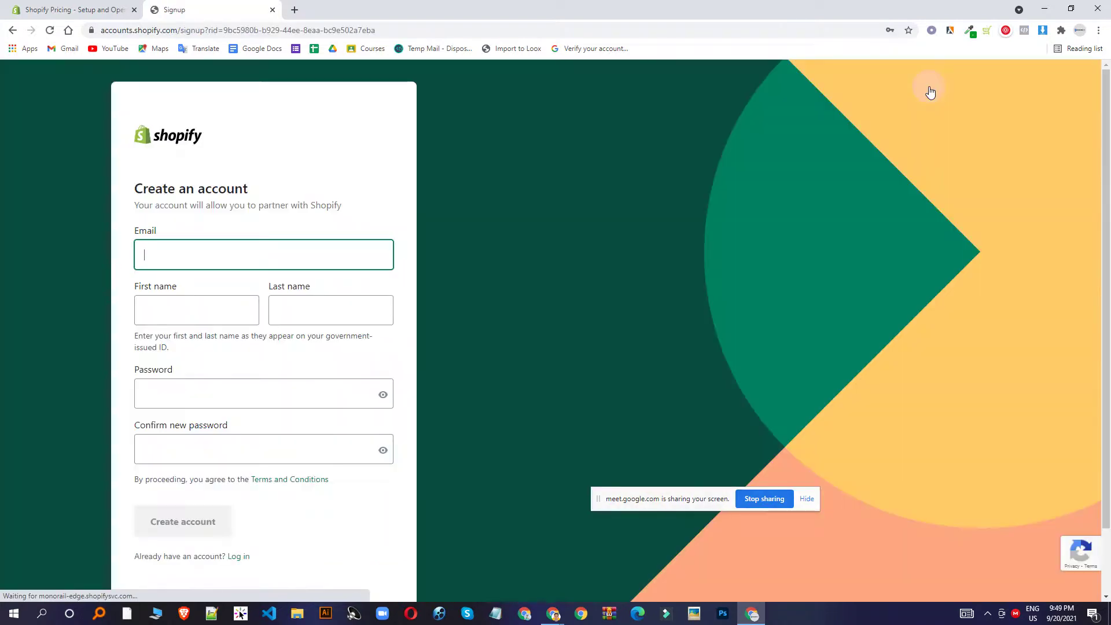
Check the signup form's email and password fields.
left_click(256, 251)
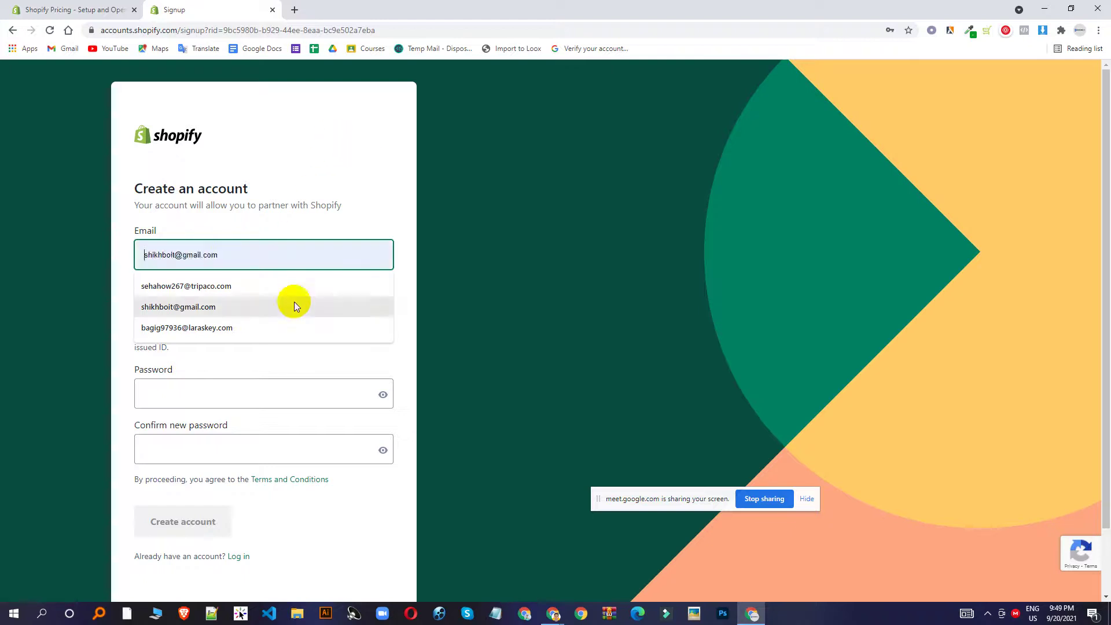
left_click(250, 398)
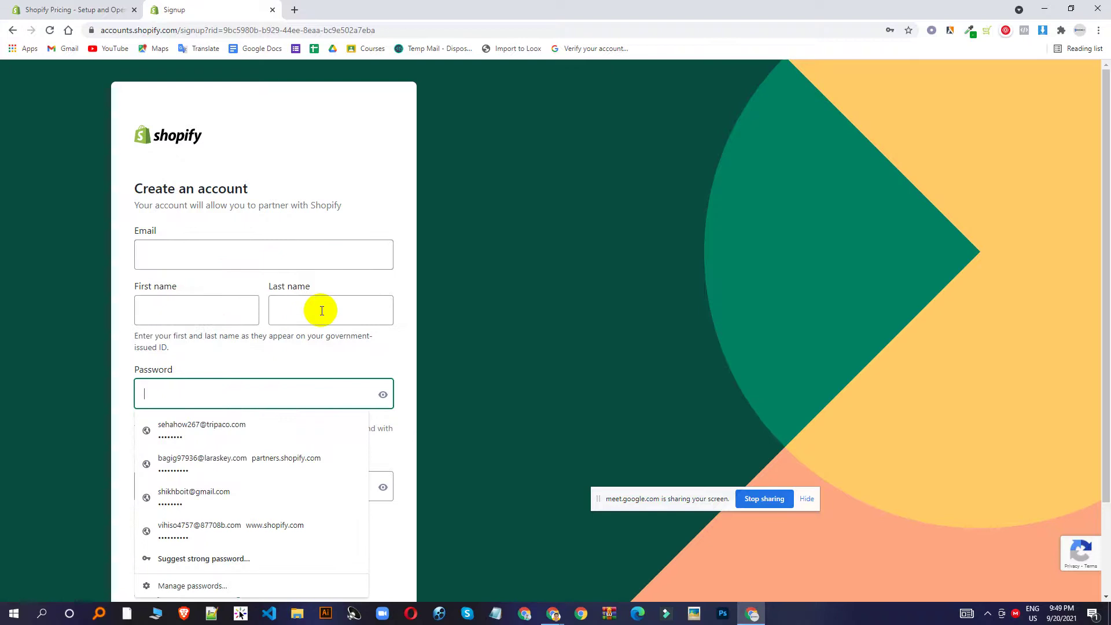
scroll(321, 310, "down", 2)
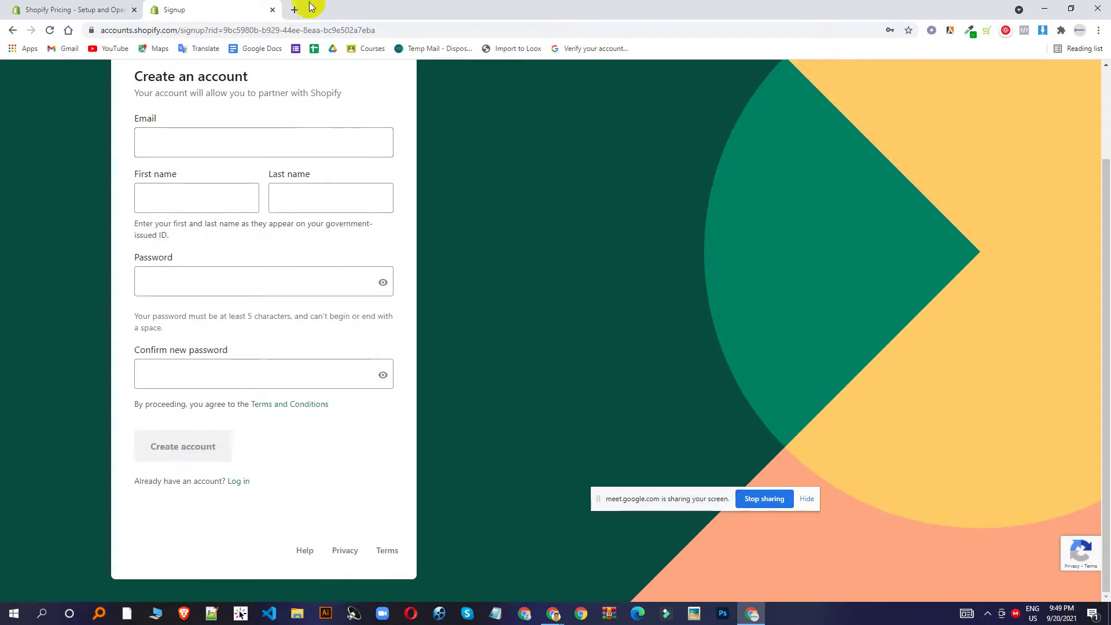
left_click(251, 137)
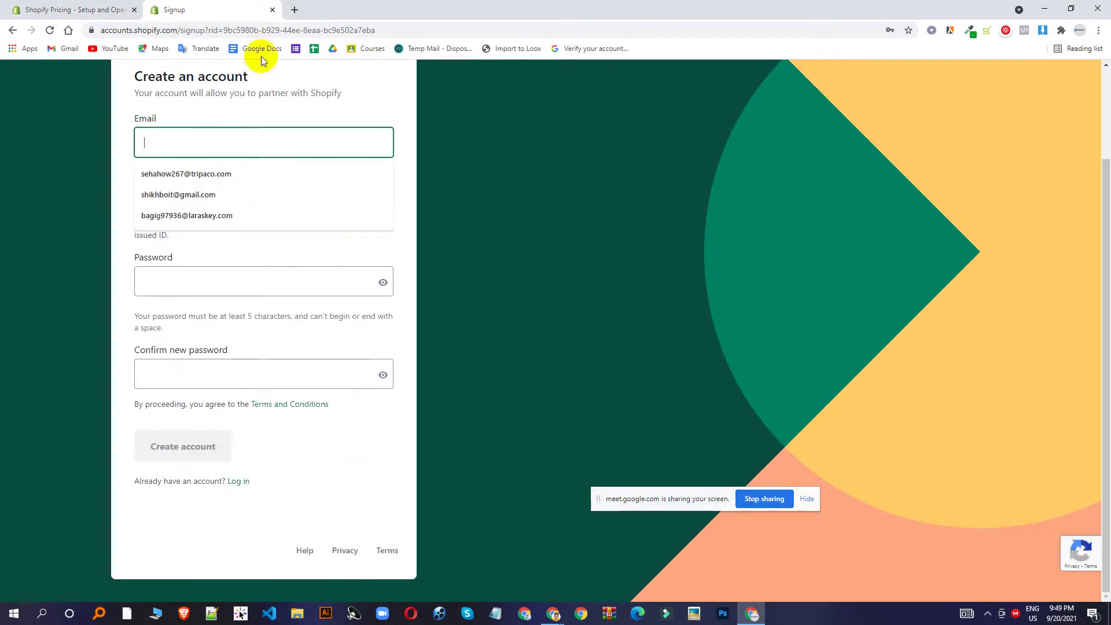
Open and close an extra browser tab, dismissing a tray popup to return to the form.
left_click(293, 10)
left_click(207, 7)
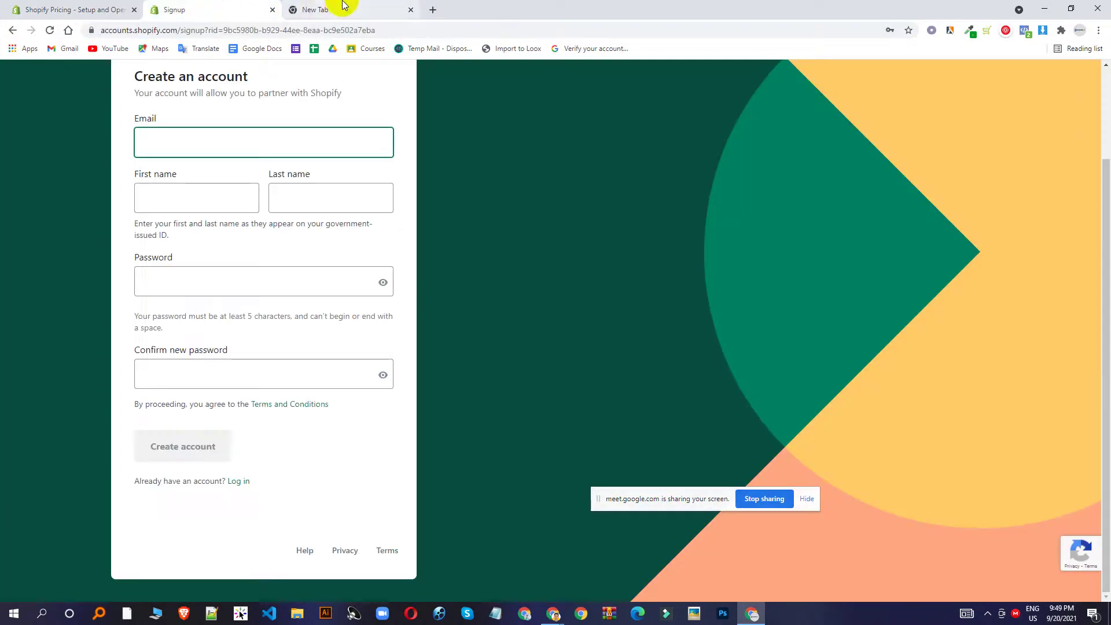
left_click(307, 9)
left_click(410, 10)
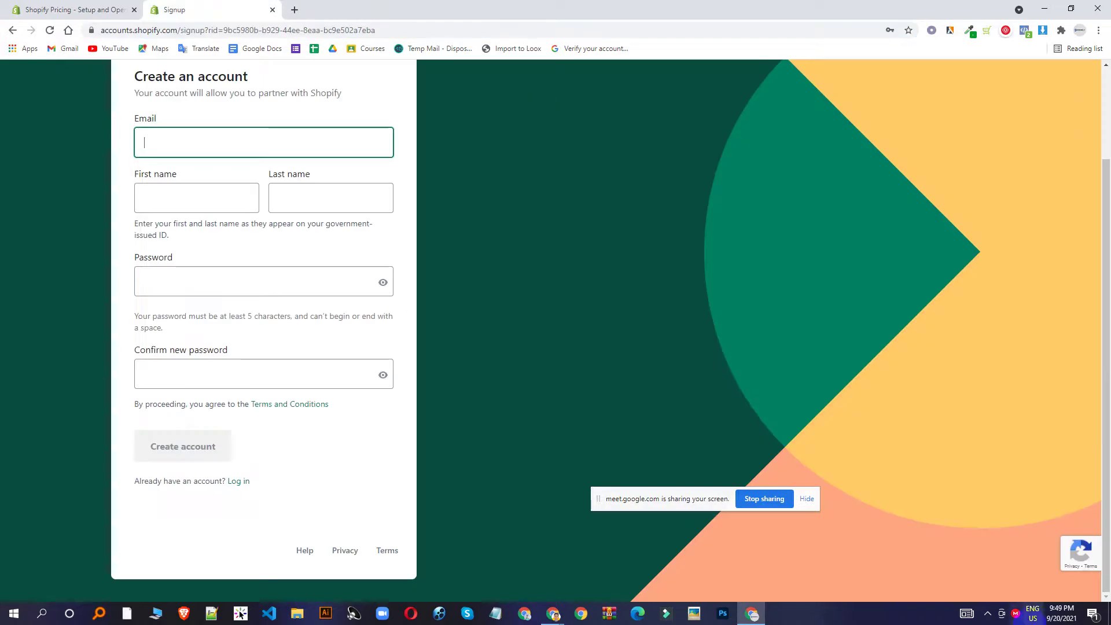
left_click(986, 613)
left_click(800, 258)
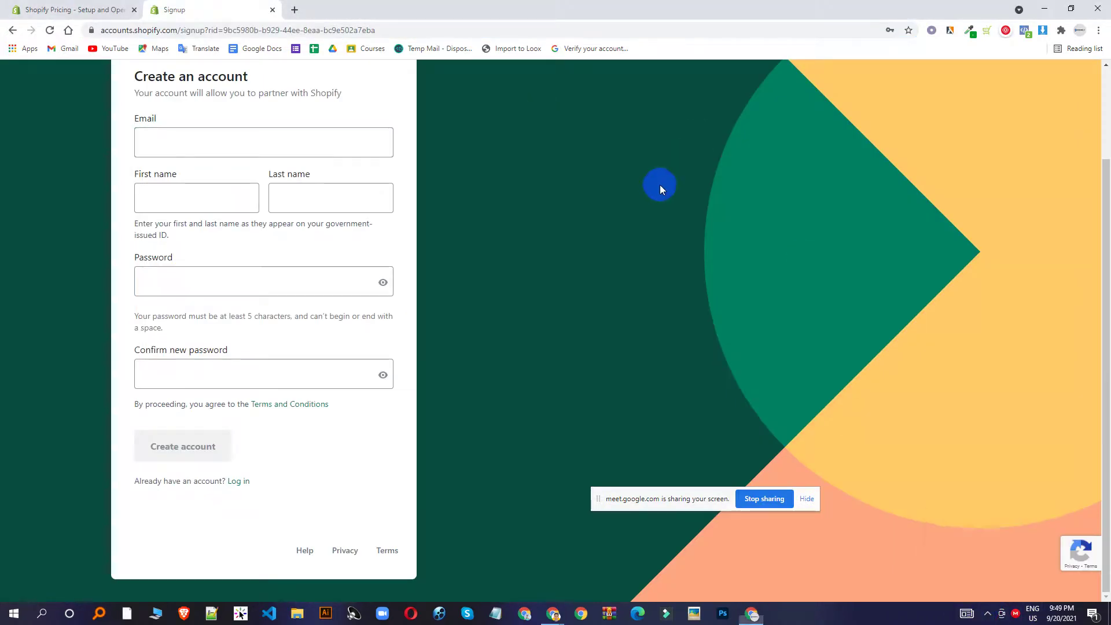
scroll(366, 223, "up", 2)
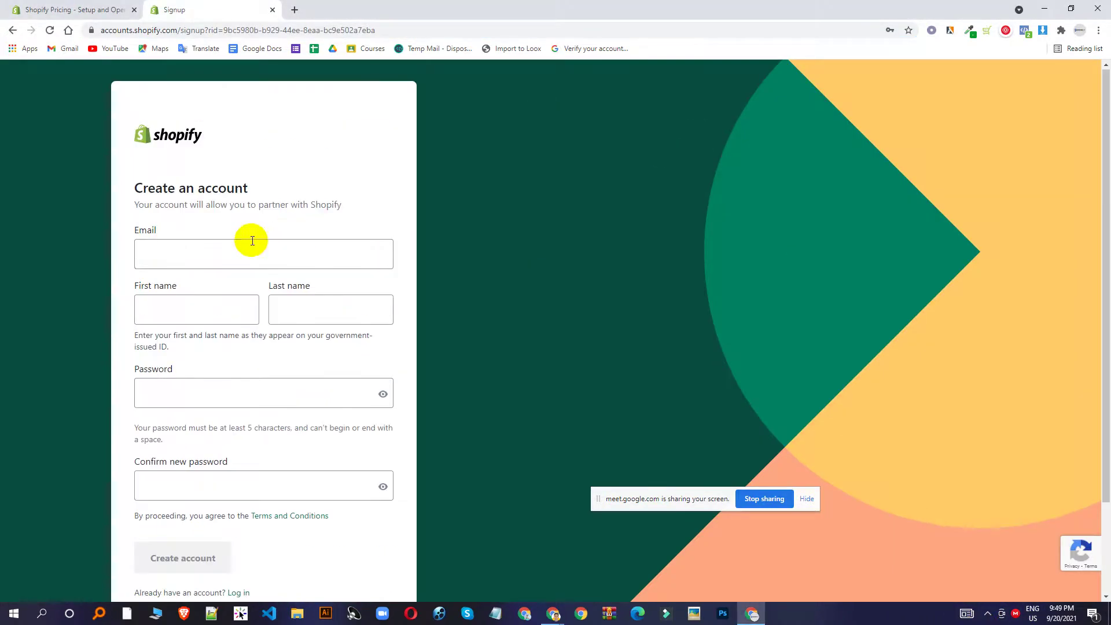
Revisit the email, password and first name fields, then bring a blank new tab to front.
left_click(156, 255)
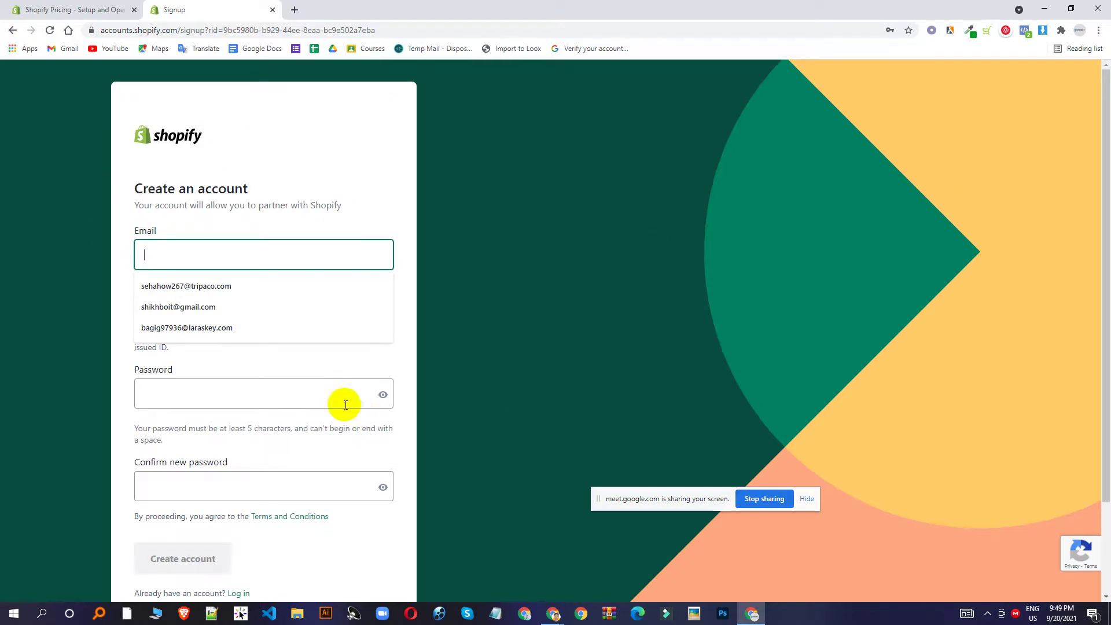
left_click(310, 395)
left_click(227, 309)
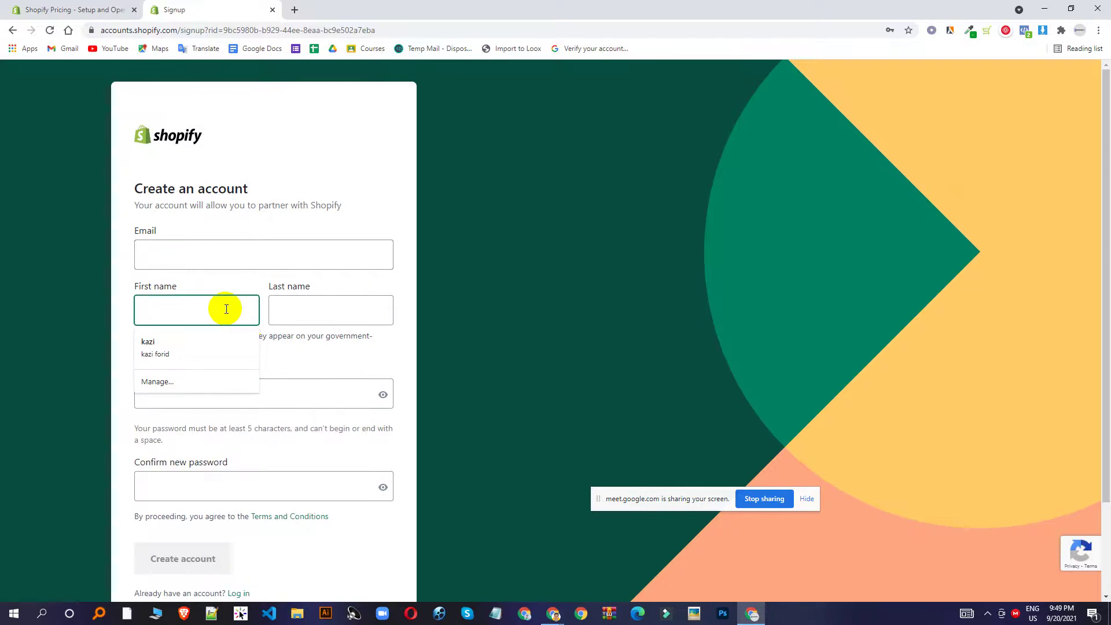
left_click(295, 10)
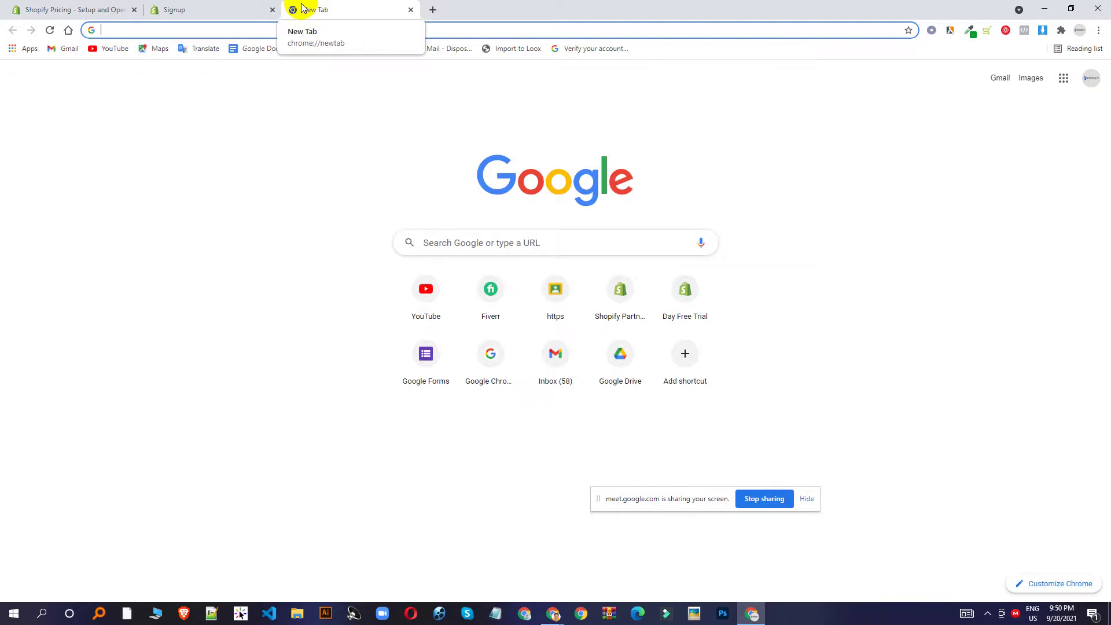
left_click(228, 7)
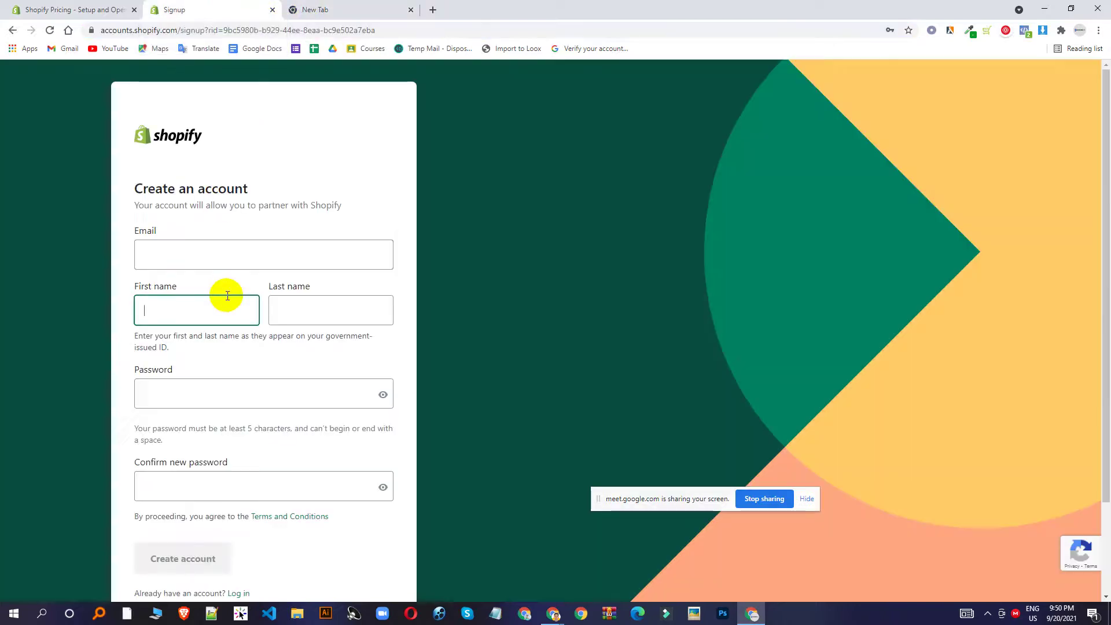
left_click(201, 250)
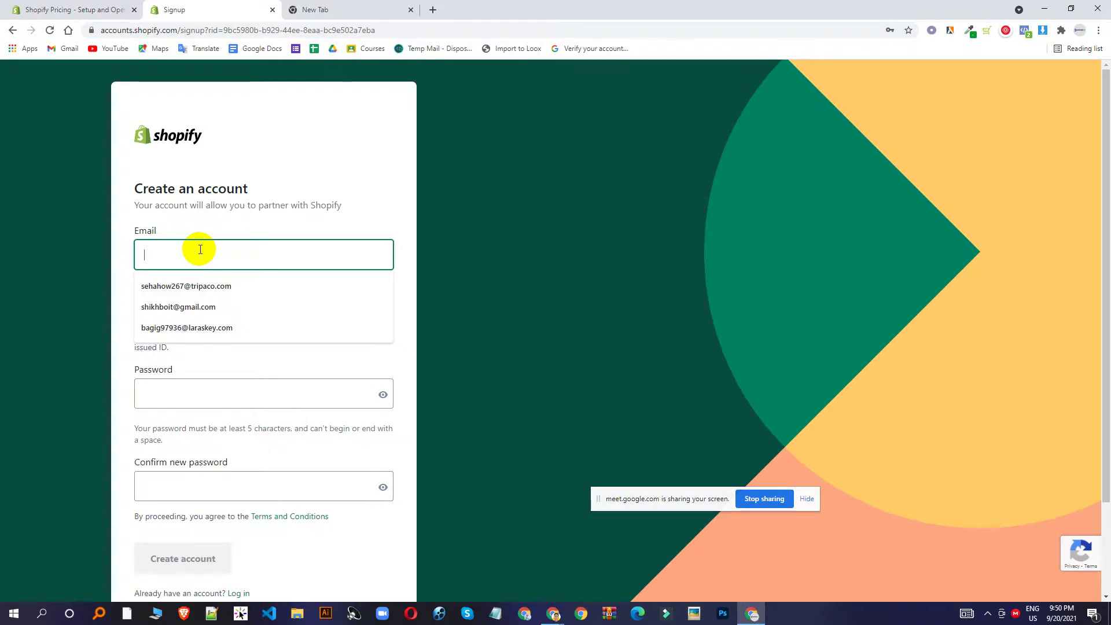
left_click(297, 9)
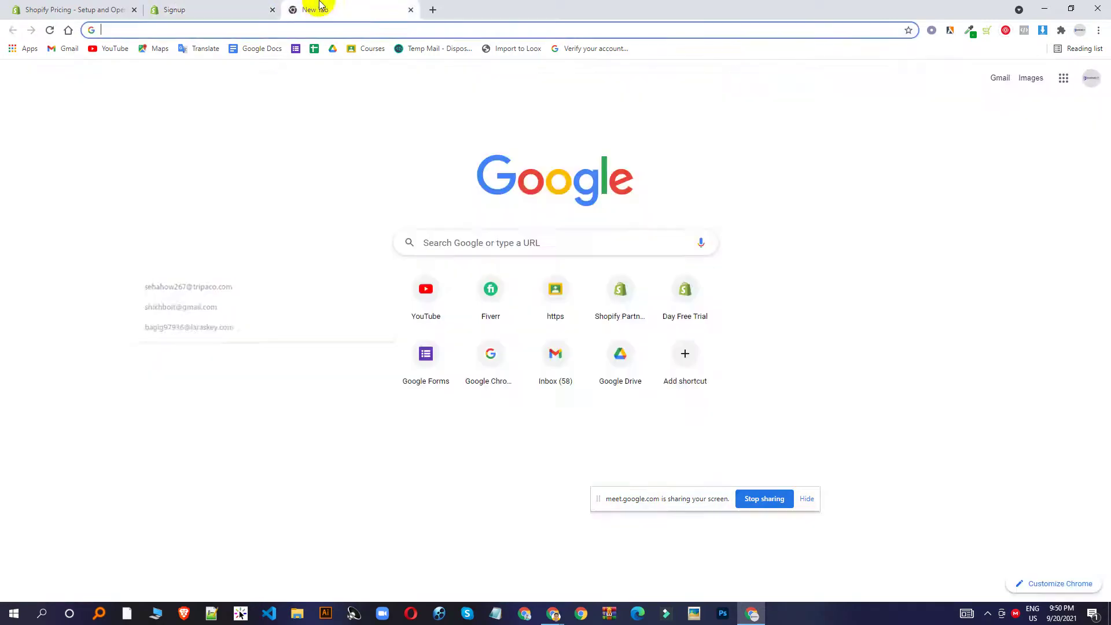
Search for Temp Mail, open the site and copy its generated temporary email address.
type("team")
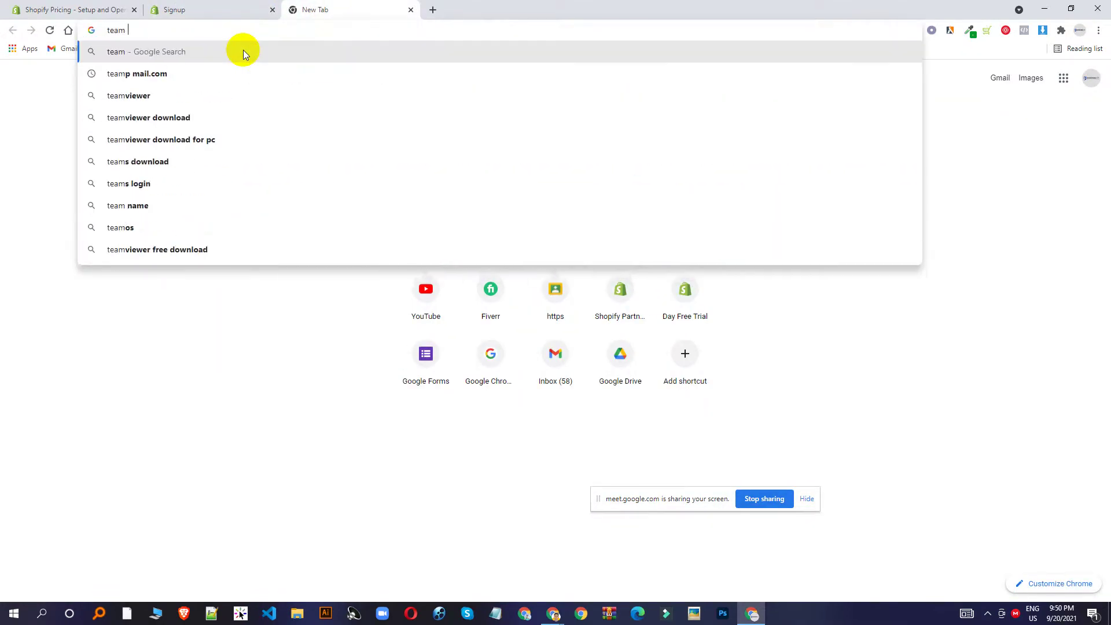
type(" mail")
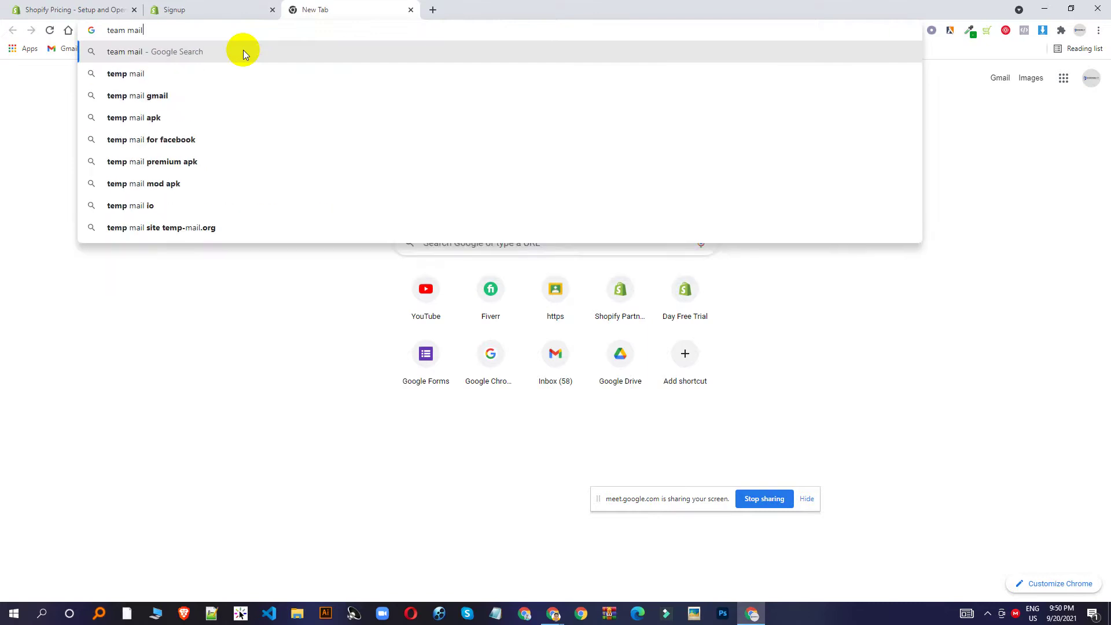
left_click(222, 66)
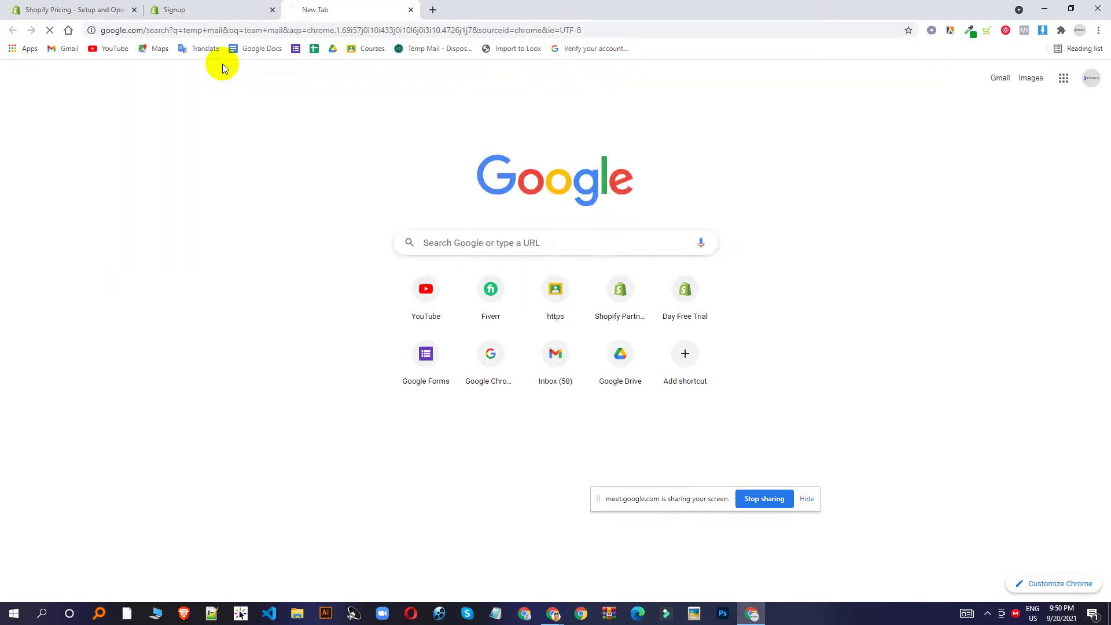
left_click(197, 197)
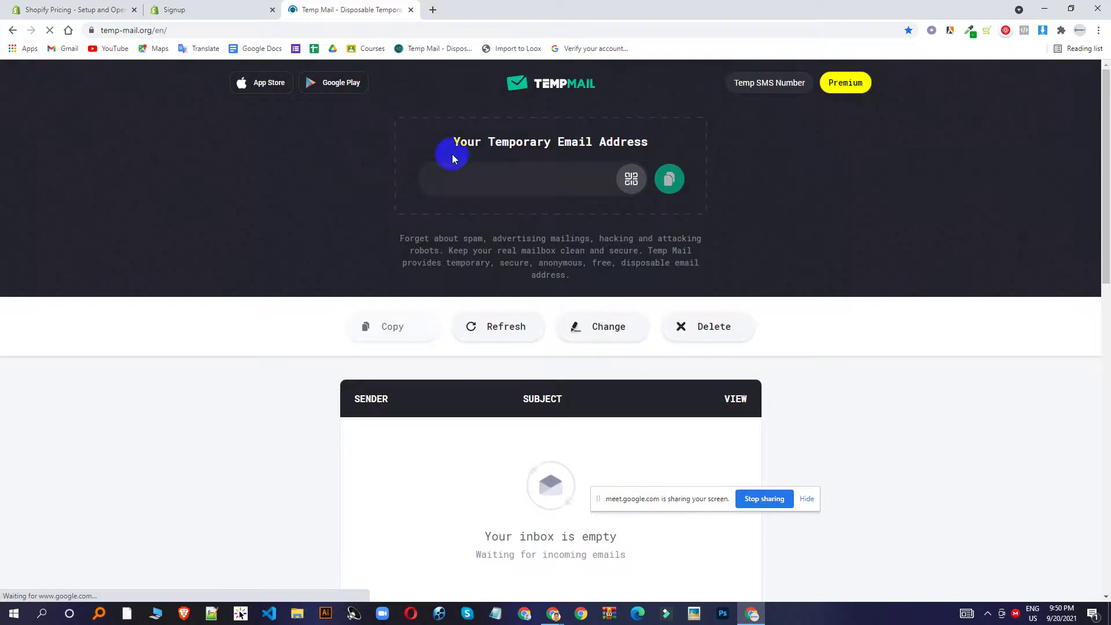
left_click(661, 173)
Paste the temporary email into the Shopify signup form and autofill both name fields.
left_click(173, 9)
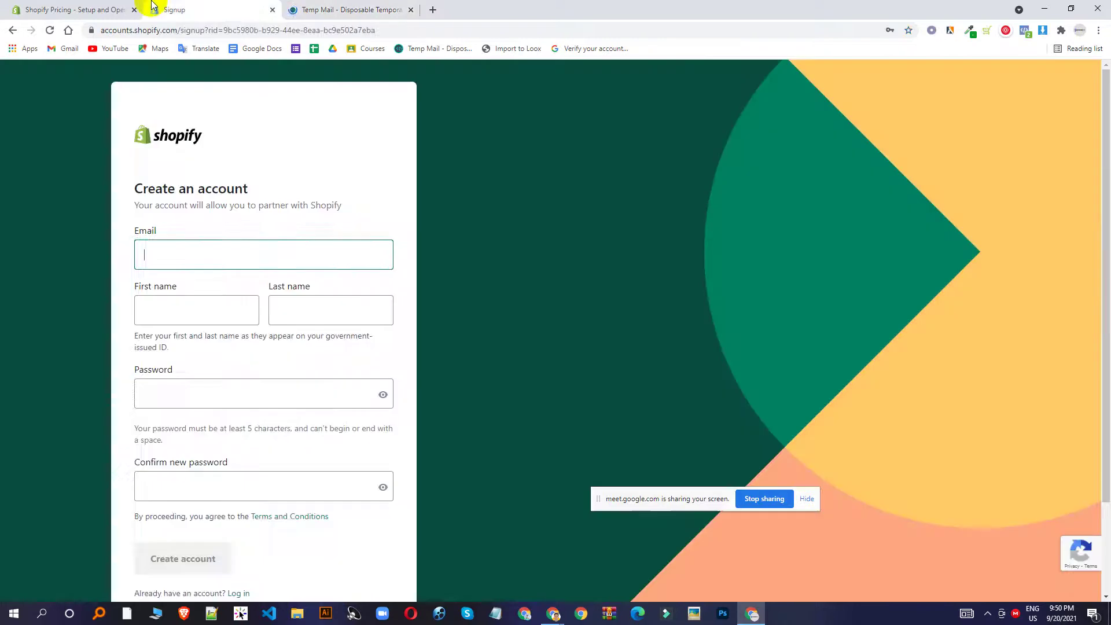
key("ctrl+v")
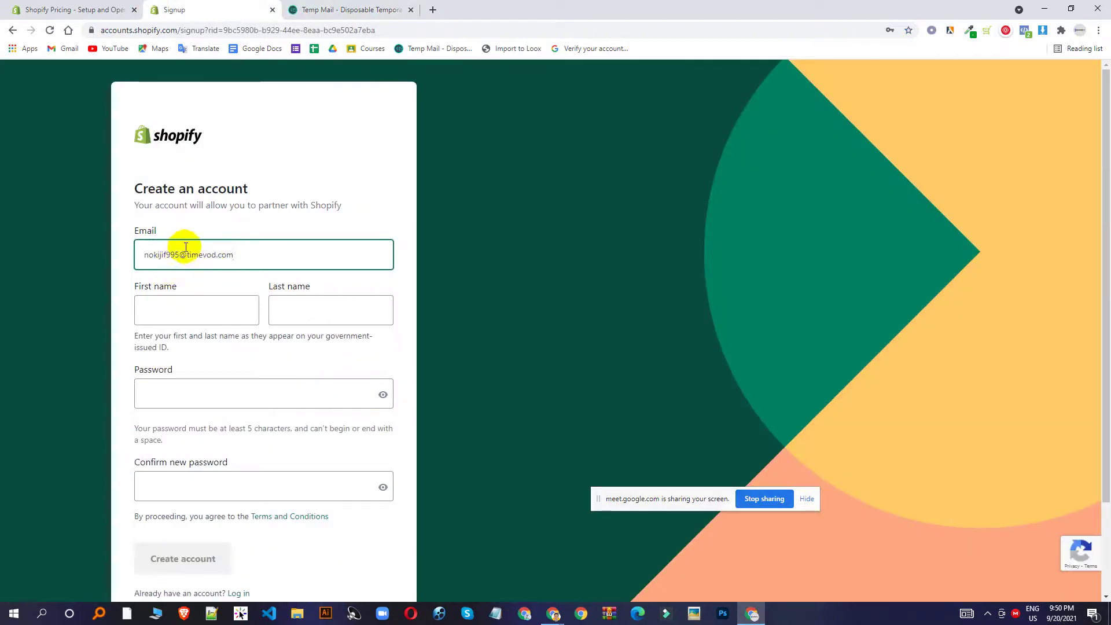
left_click(194, 313)
left_click(189, 346)
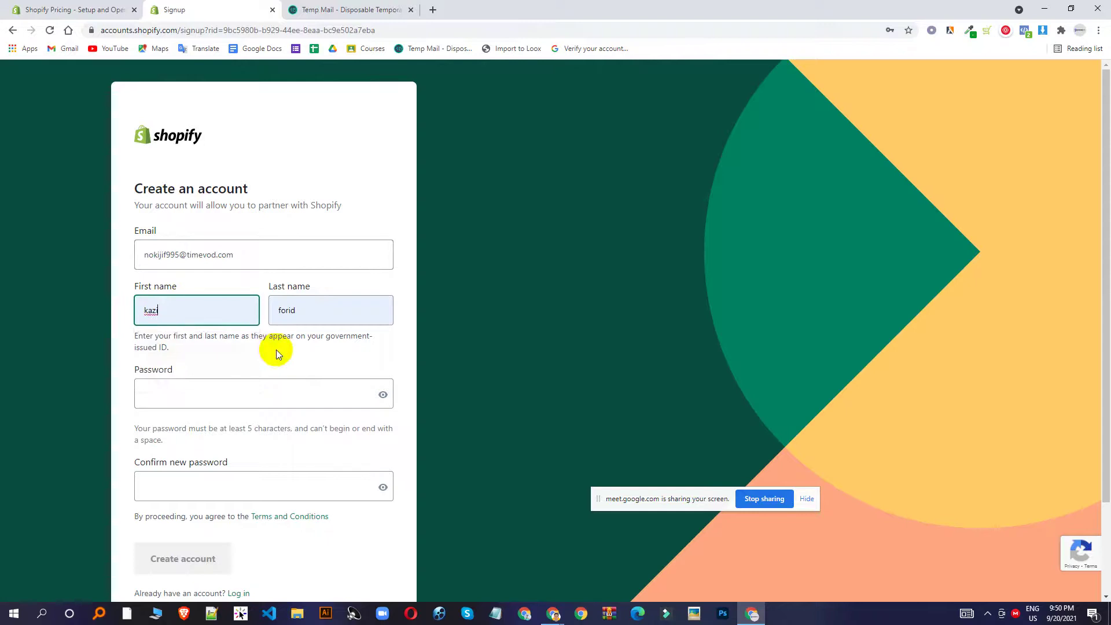
scroll(243, 324, "down", 2)
Enter and confirm the account password, then create the account.
left_click(203, 289)
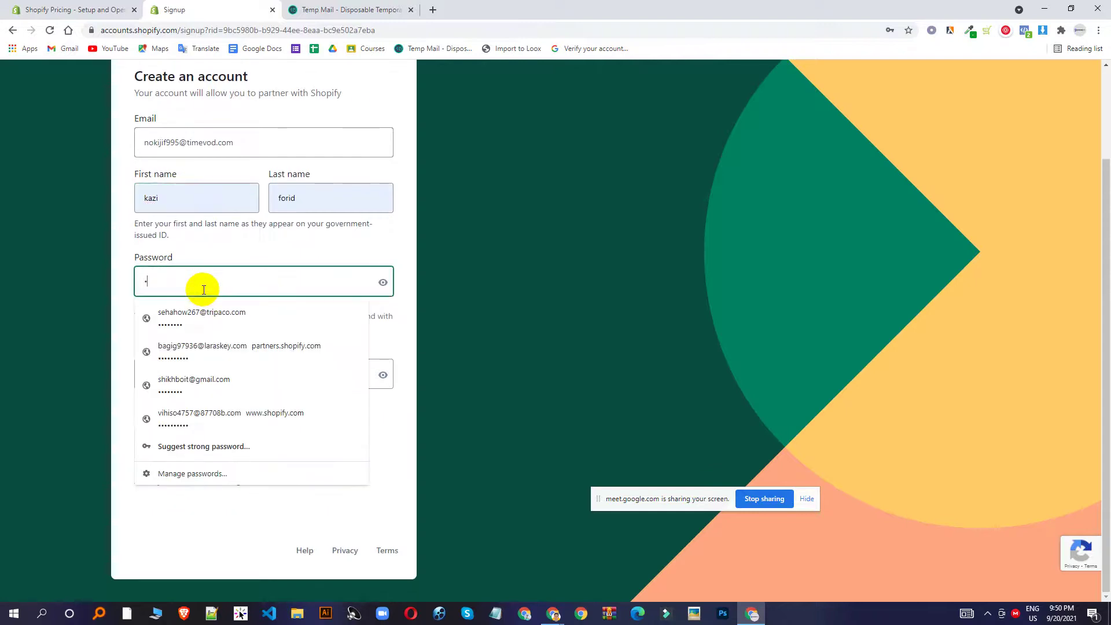
type("••••••")
left_click(99, 289)
left_click(148, 374)
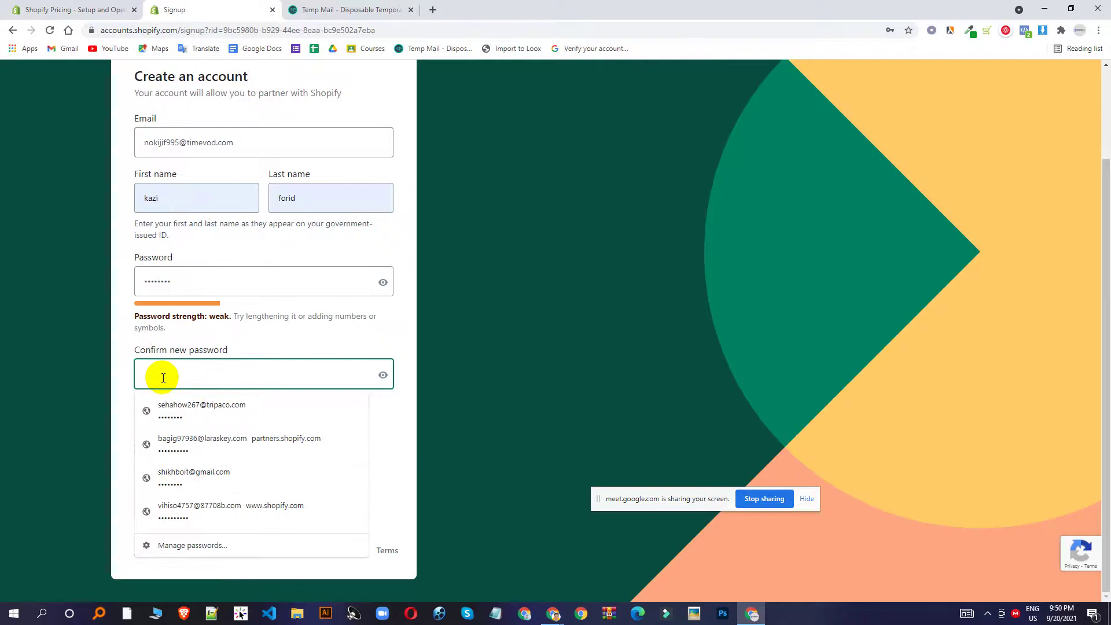
type("••••••••")
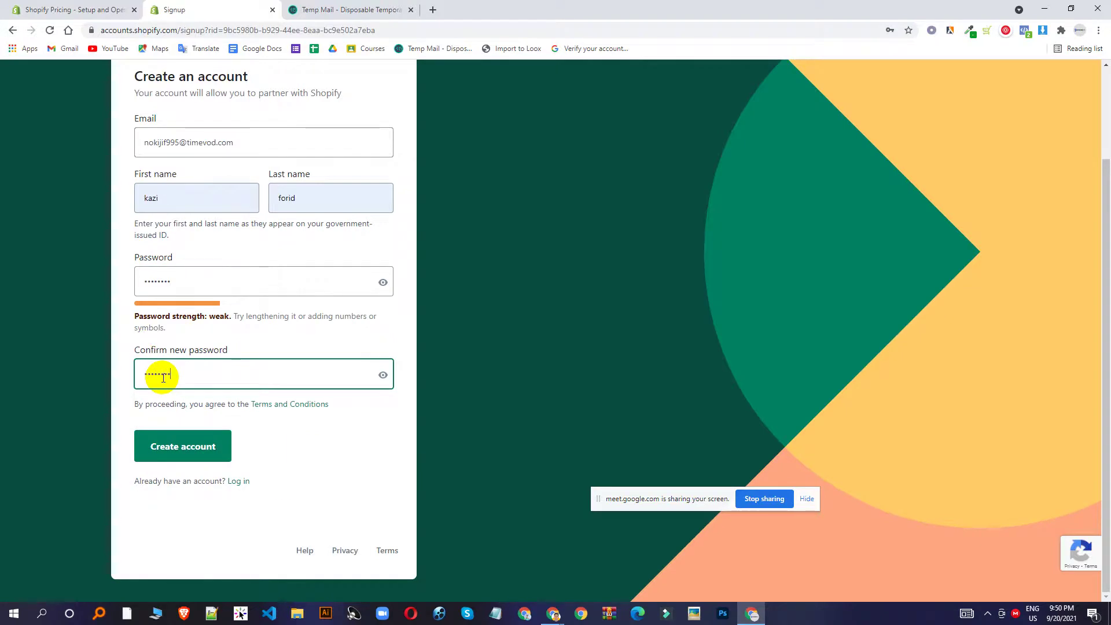
type("•")
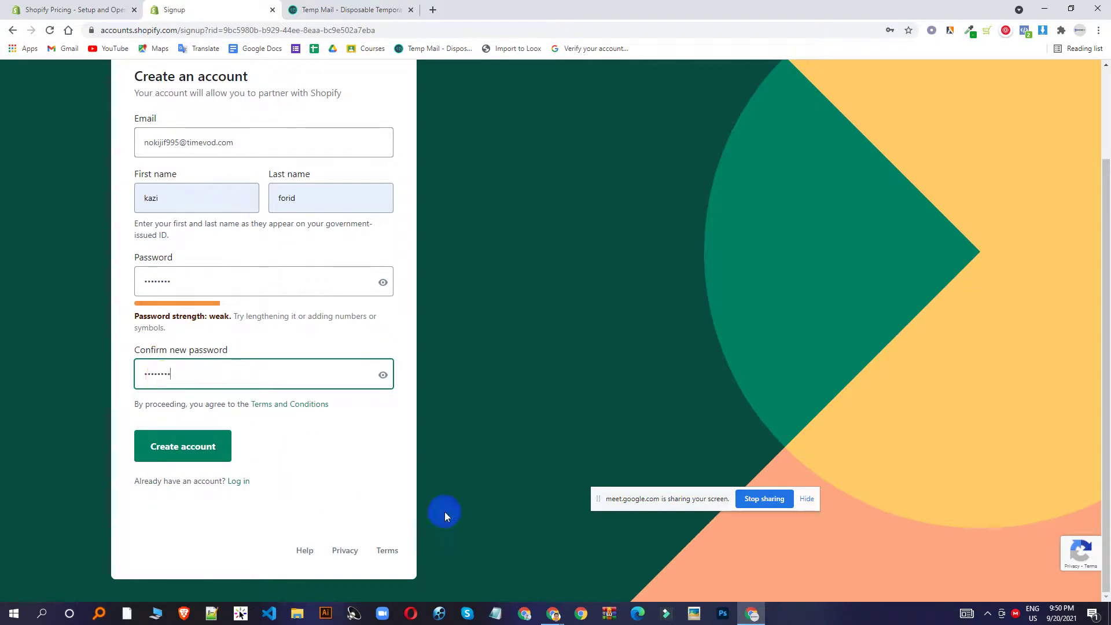
left_click(192, 448)
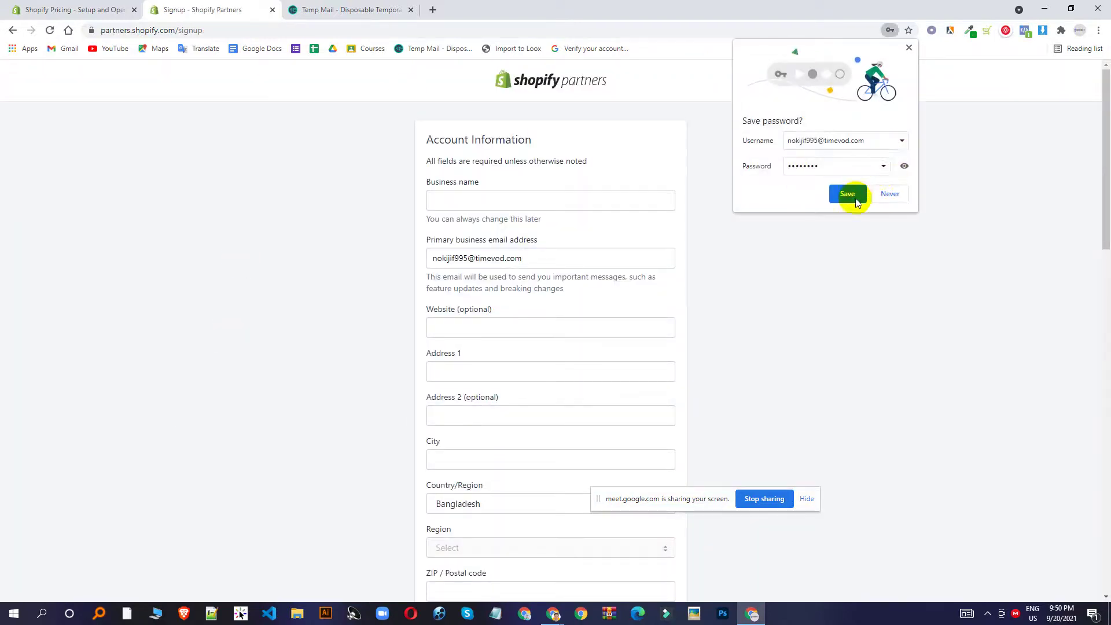
Save the new login in the browser and enter 'kazi' as the business name.
left_click(847, 195)
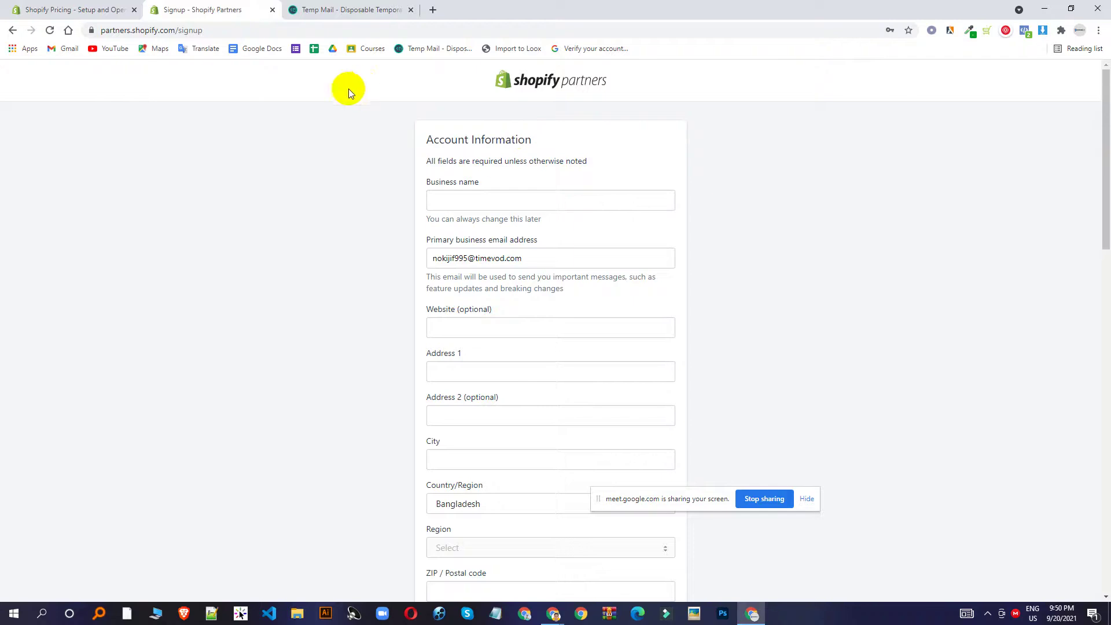
left_click(521, 198)
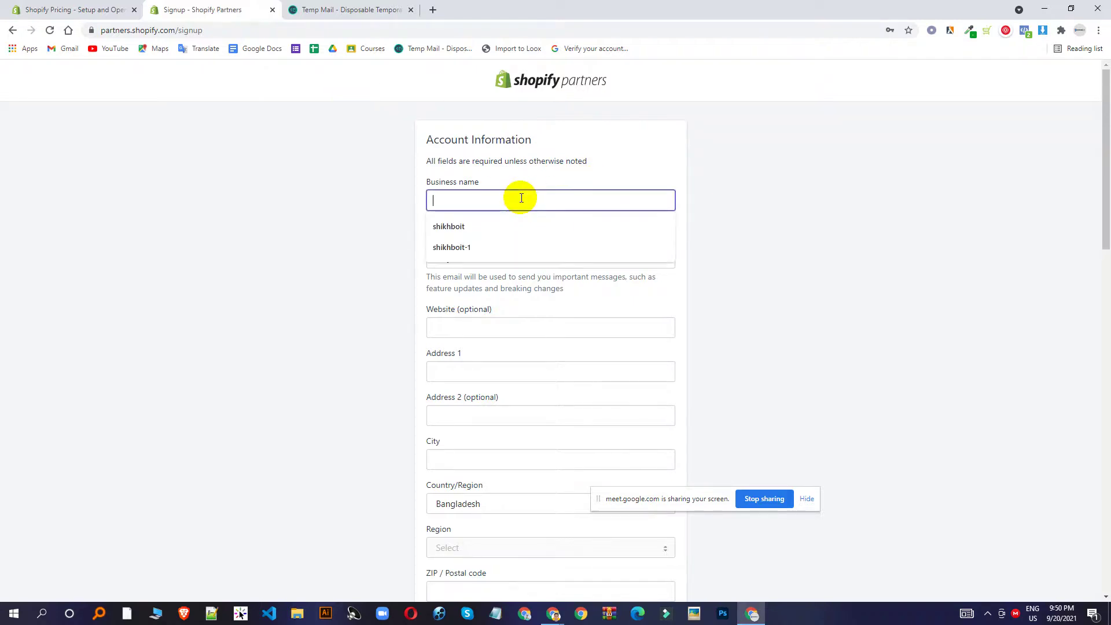
left_click(779, 184)
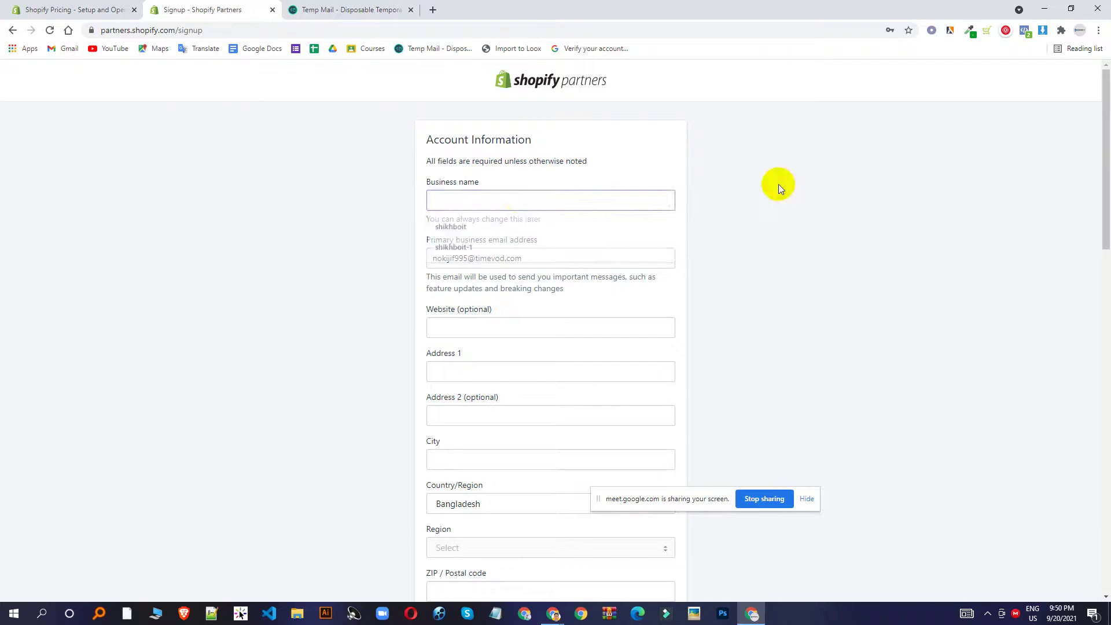
left_click(553, 201)
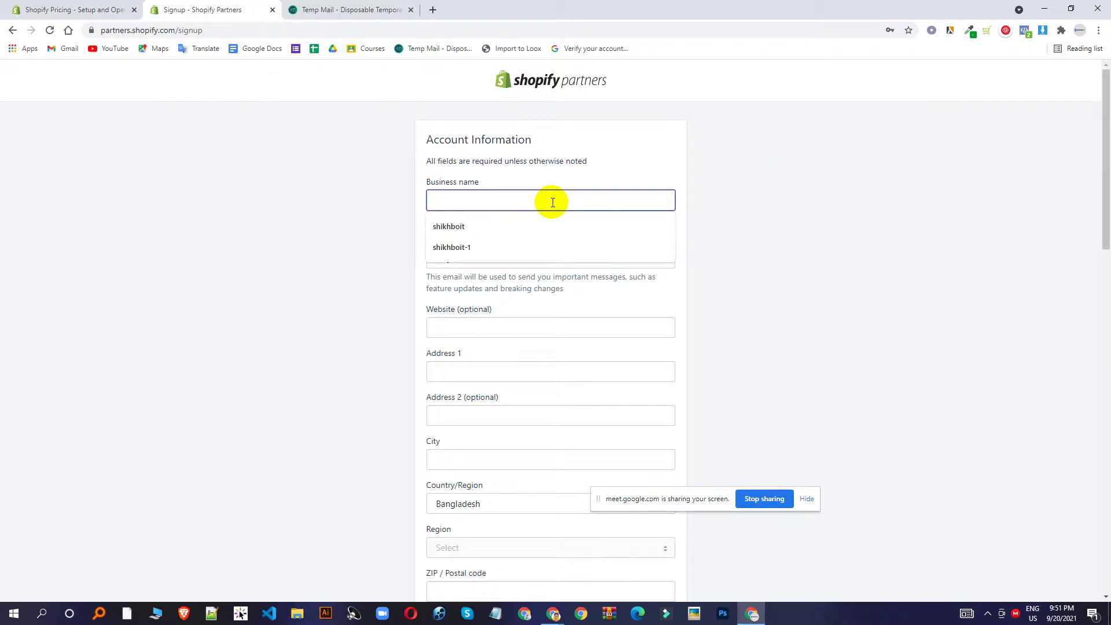
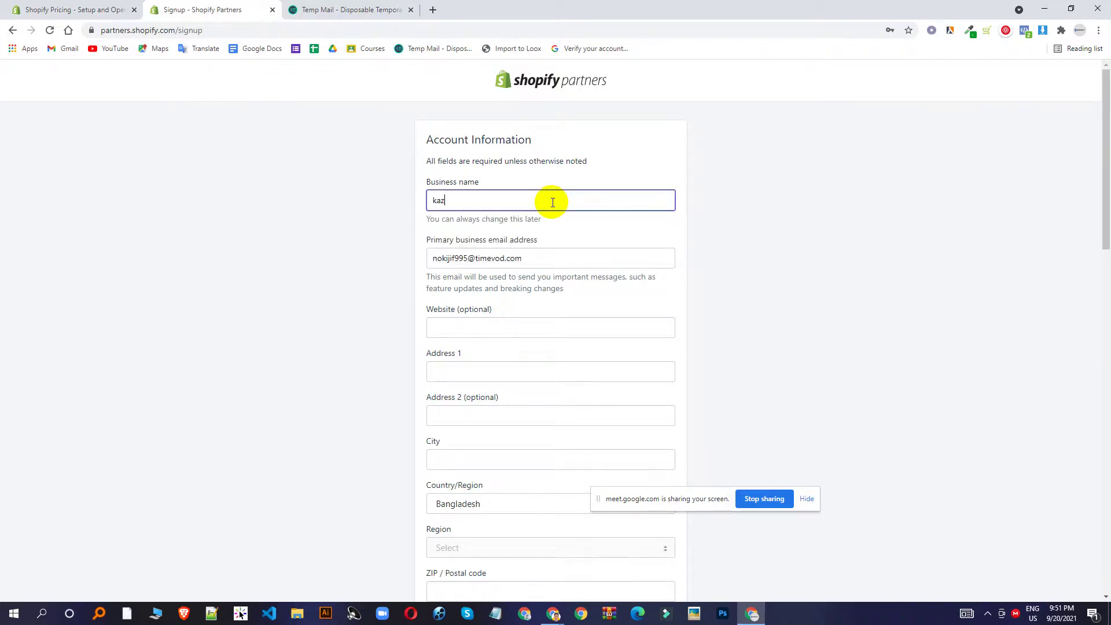
left_click(366, 283)
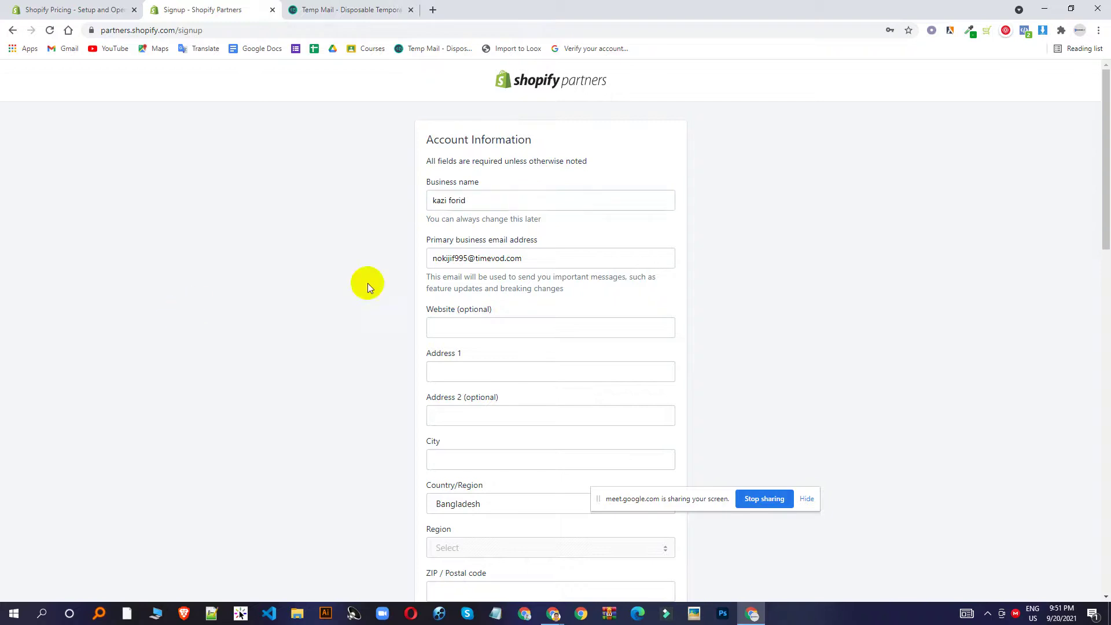
Fill the address fields from the browser's saved address details.
scroll(578, 278, "down", 1)
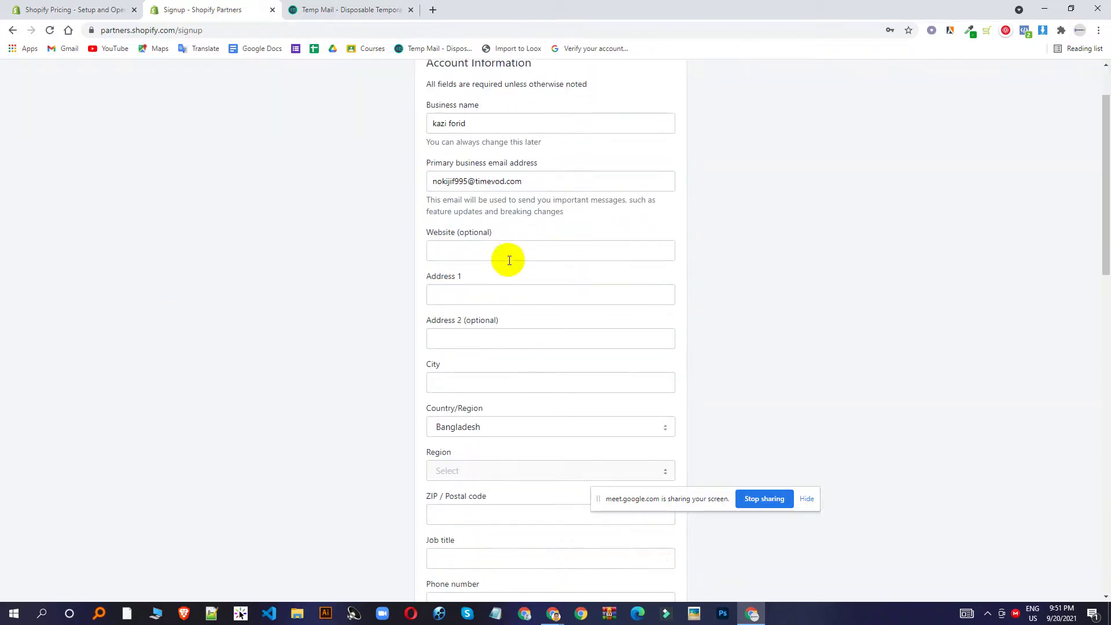
left_click(506, 255)
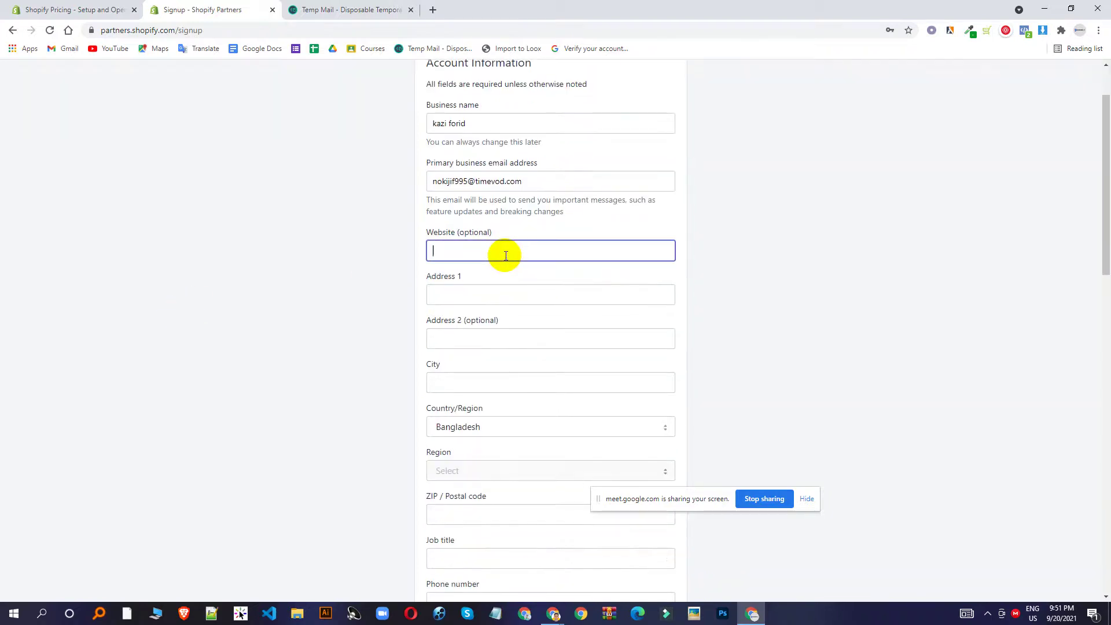
left_click(472, 297)
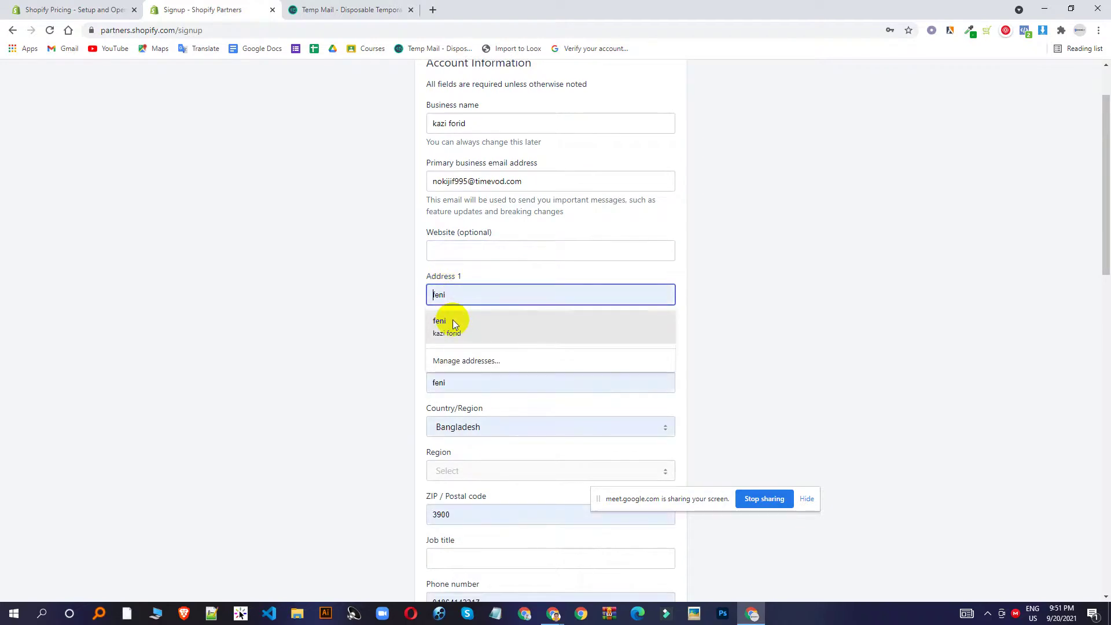
left_click(452, 319)
scroll(478, 307, "down", 2)
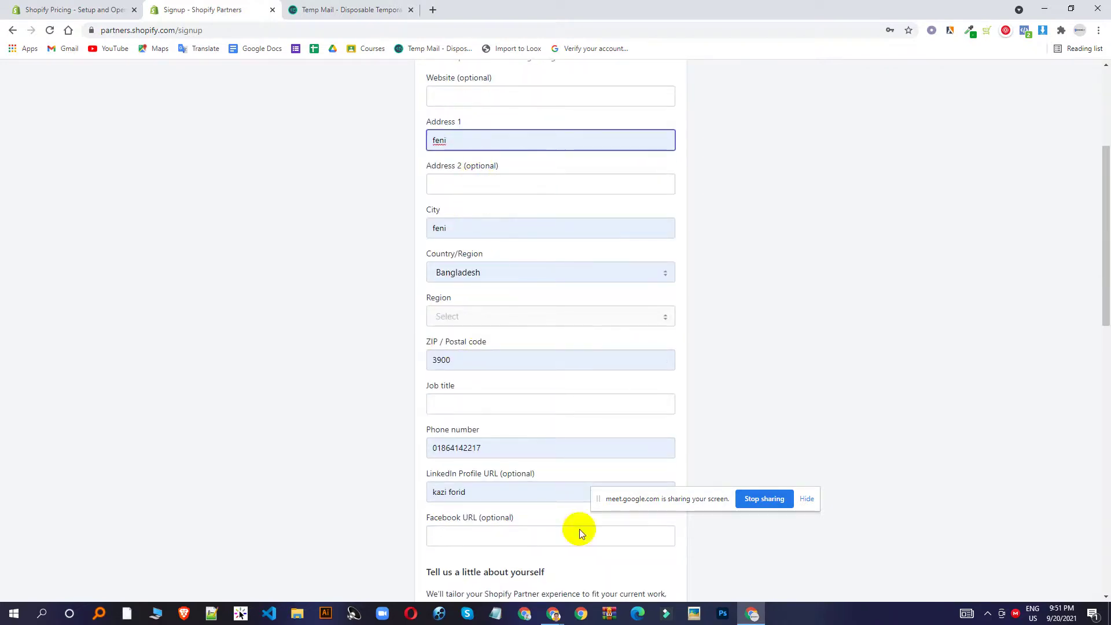
Admit the waiting participant into the Google Meet call and return to the signup form.
mouse_move(556, 612)
left_click(521, 584)
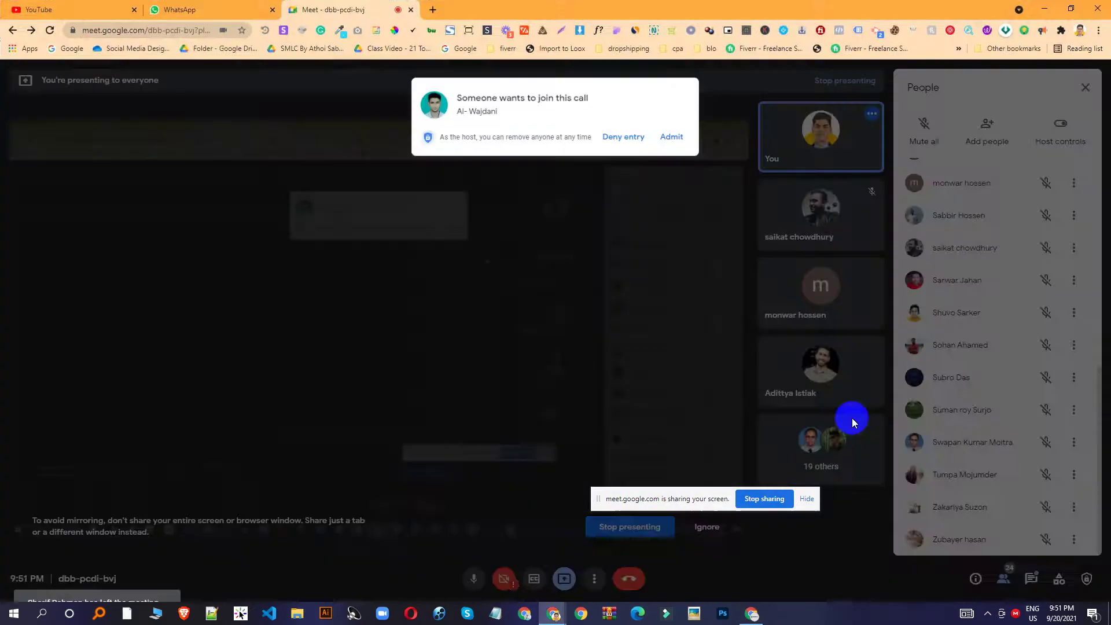
left_click(668, 132)
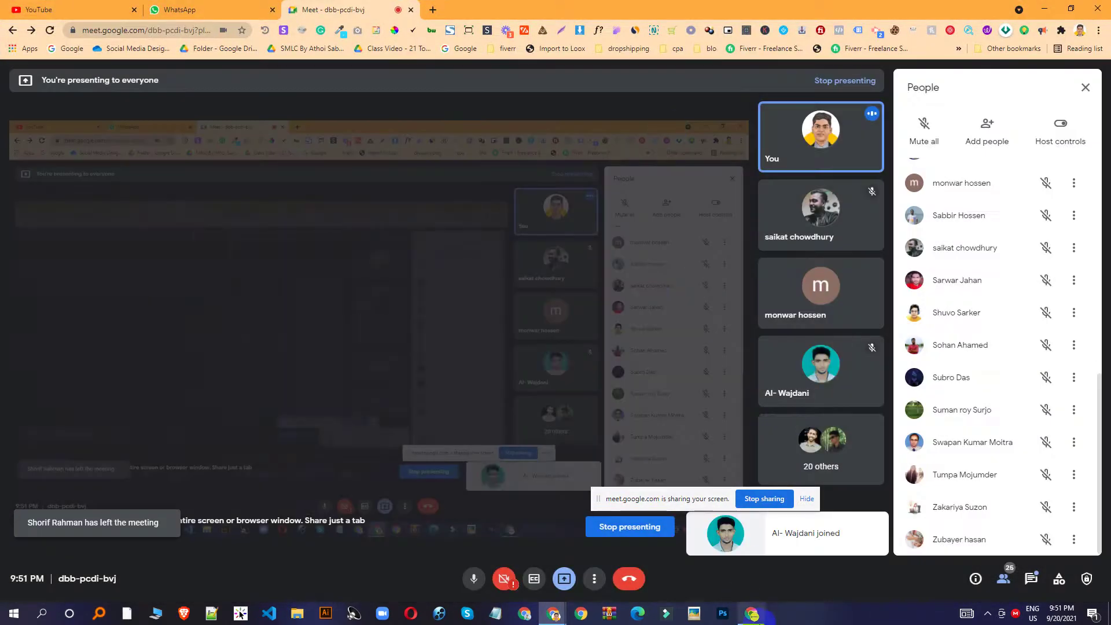
key("alt+Tab")
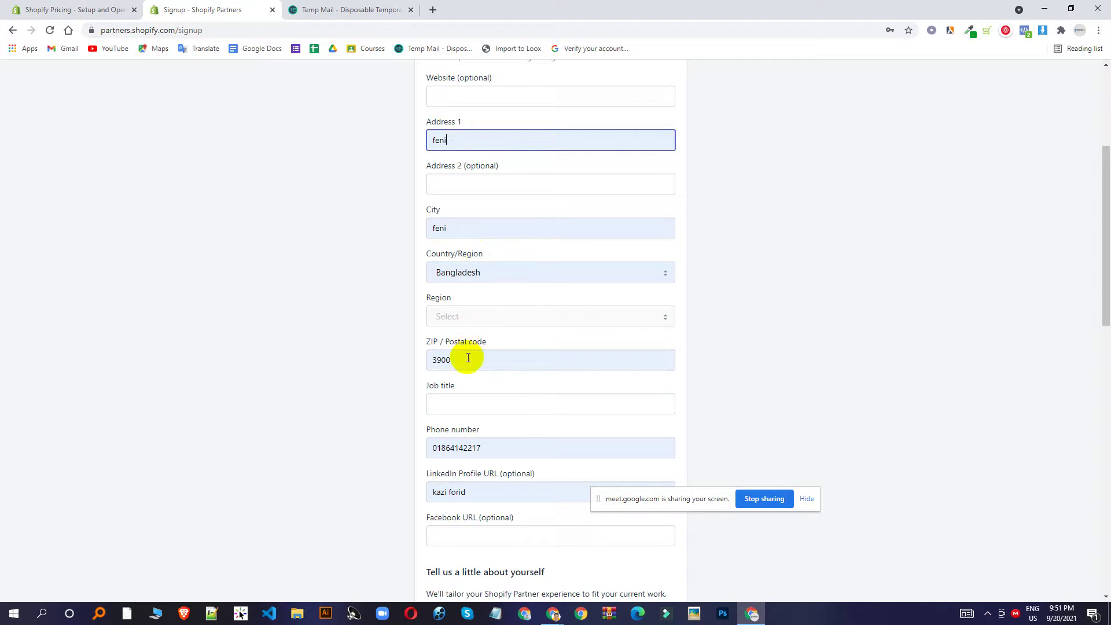
Search Google in a new tab for 'feni zip code' and select postal code 3900 from the results.
left_click(433, 10)
type("fe")
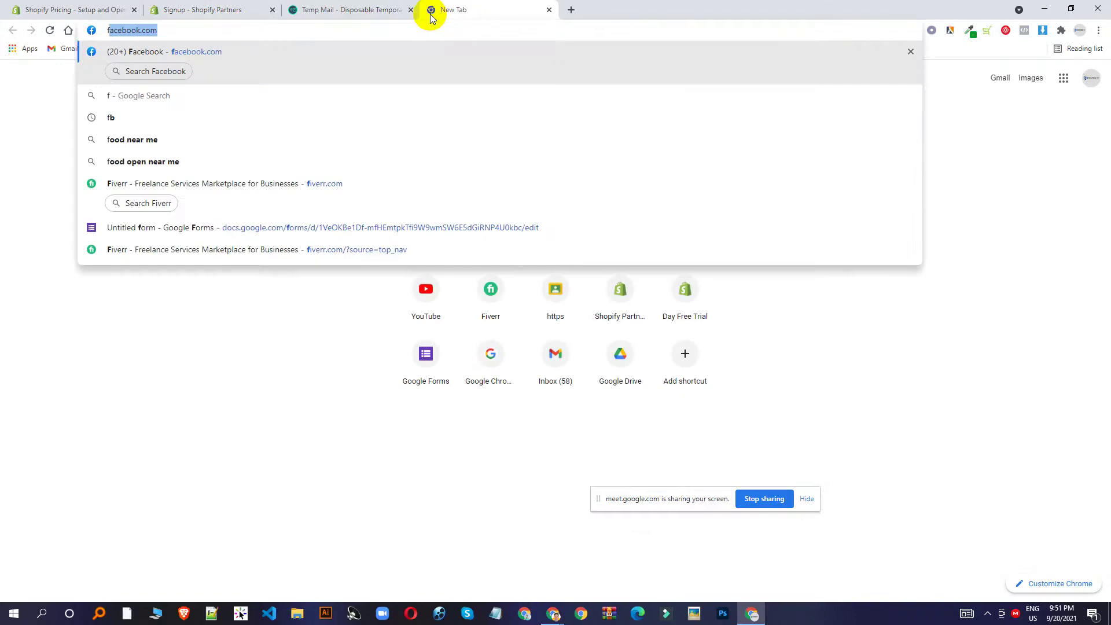
type("ni ")
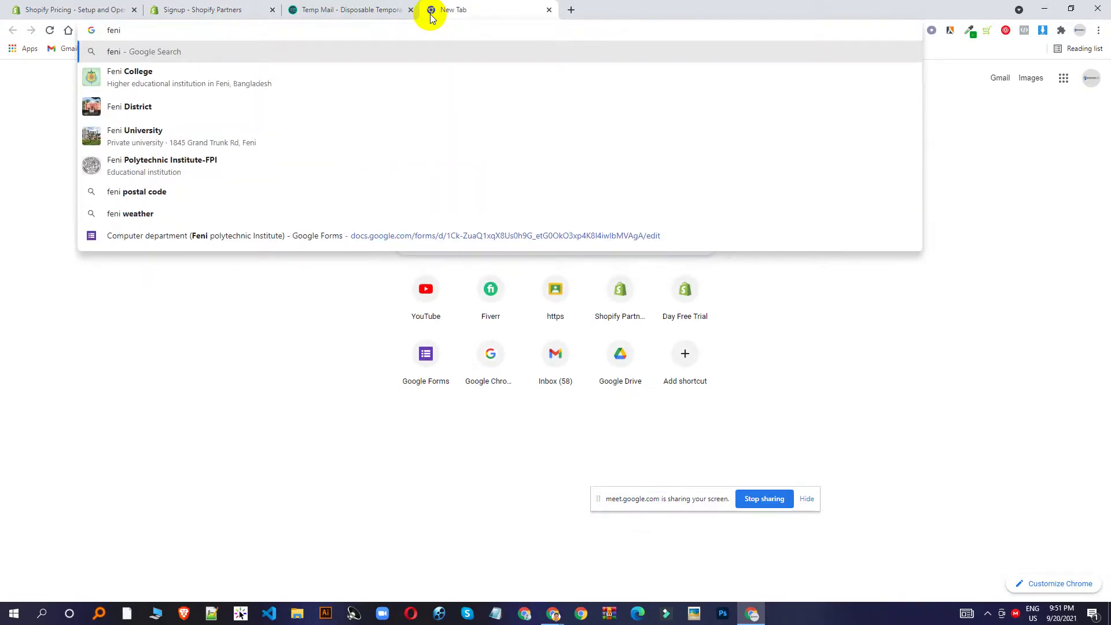
type("zipe")
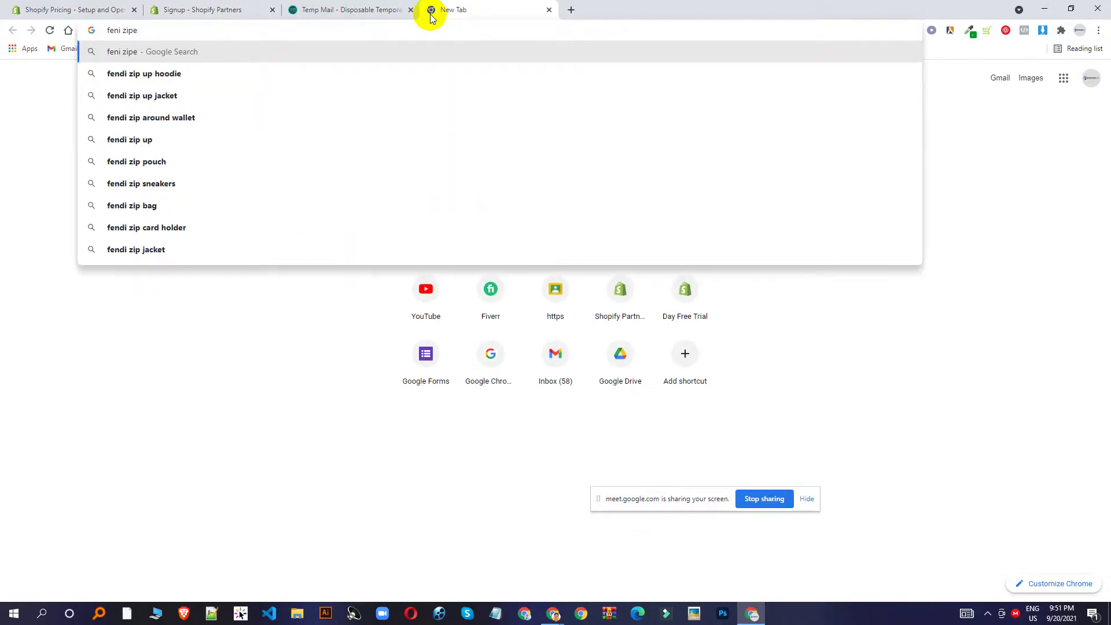
key("Down")
key("Down")
key("Down")
key("Down")
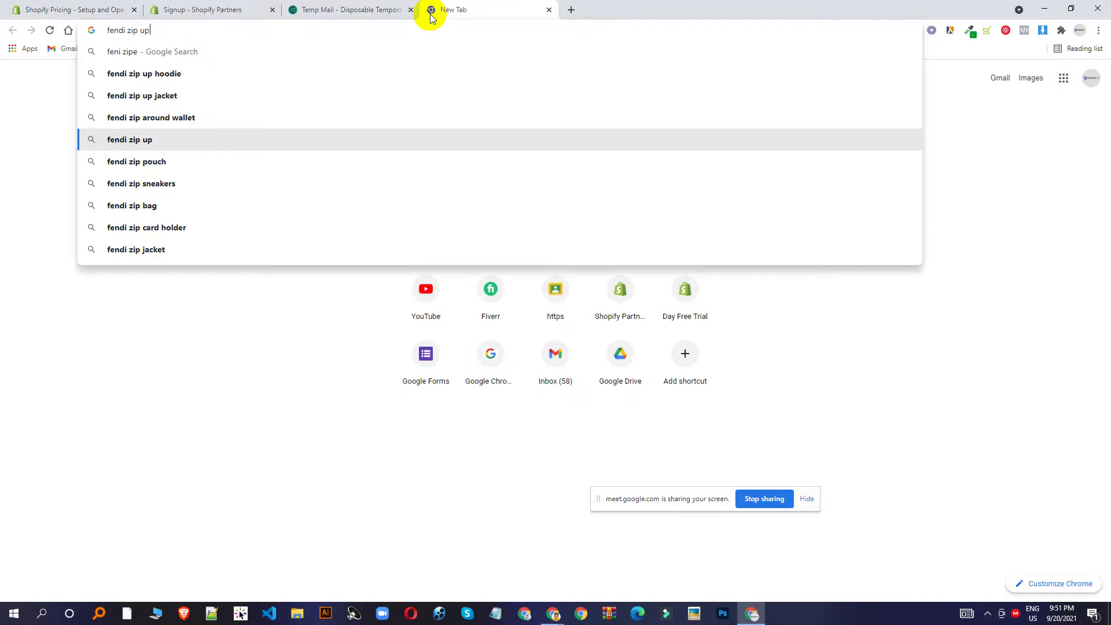
key("BackSpace")
key("BackSpace")
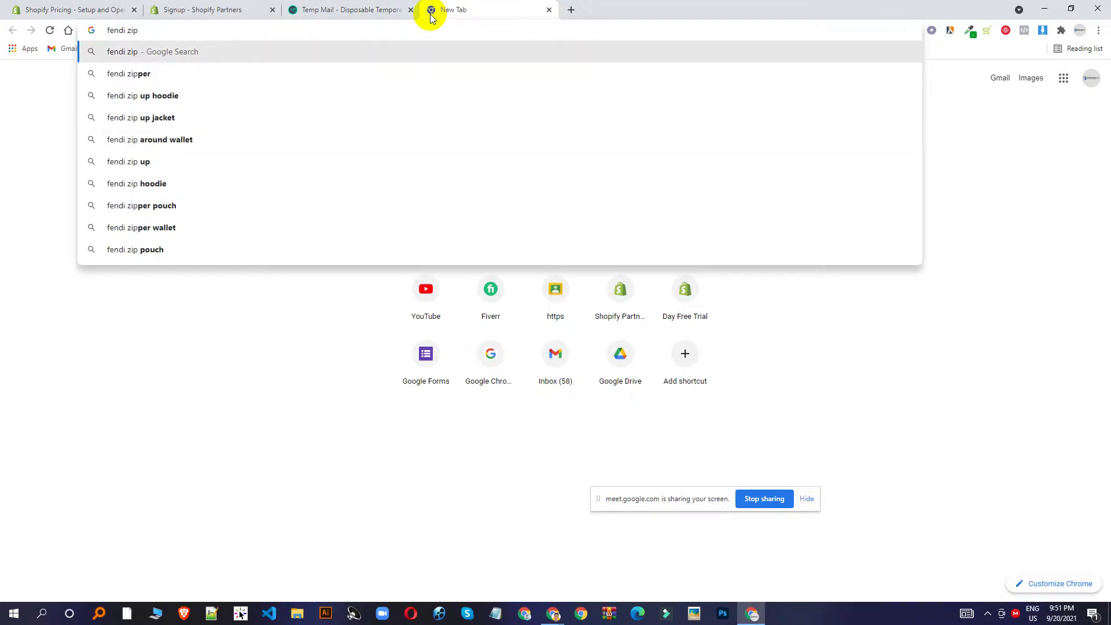
type("code")
key("Return")
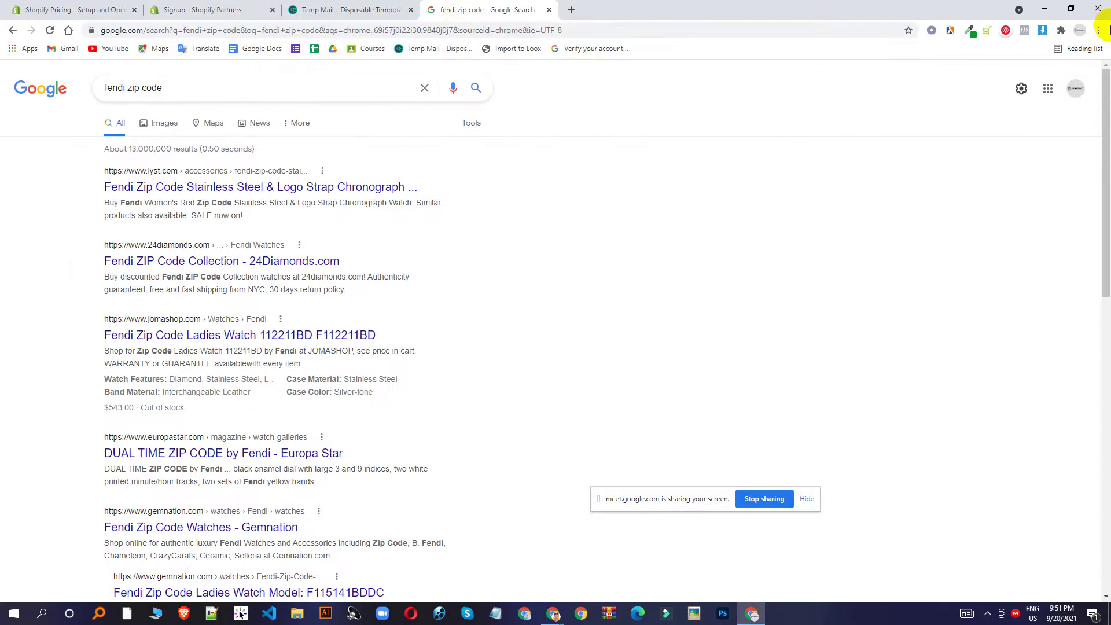
left_click(122, 88)
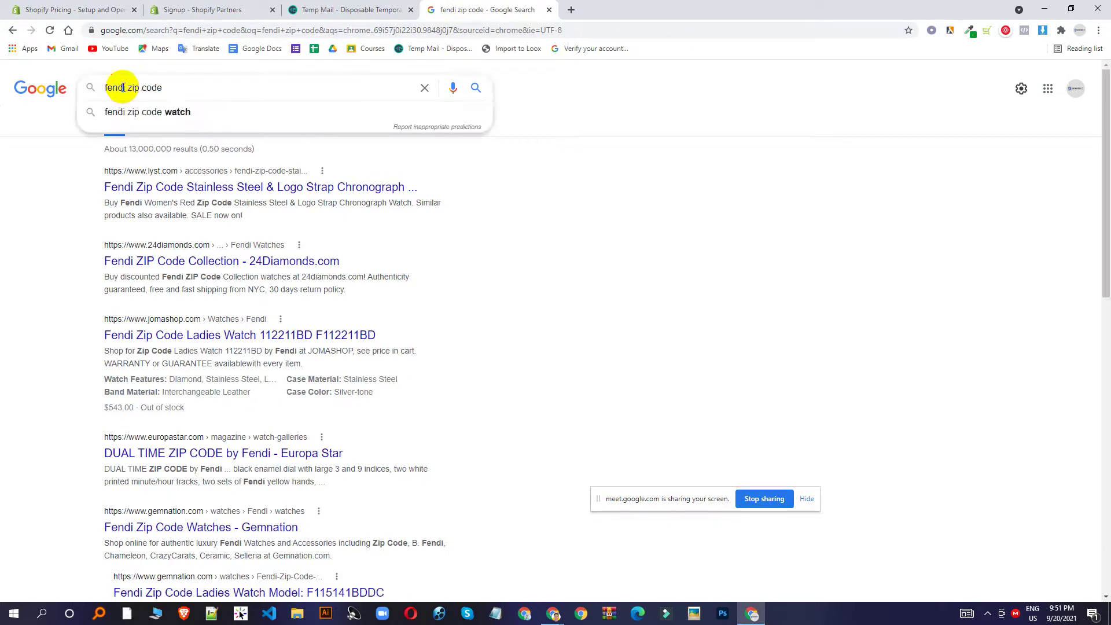
key("BackSpace")
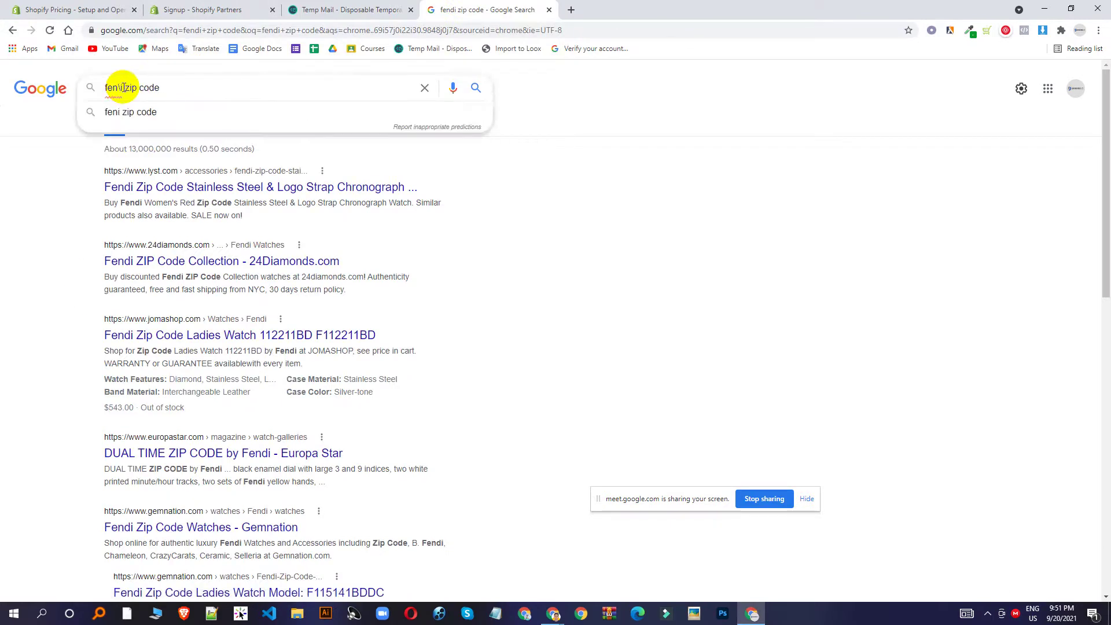
key("Return")
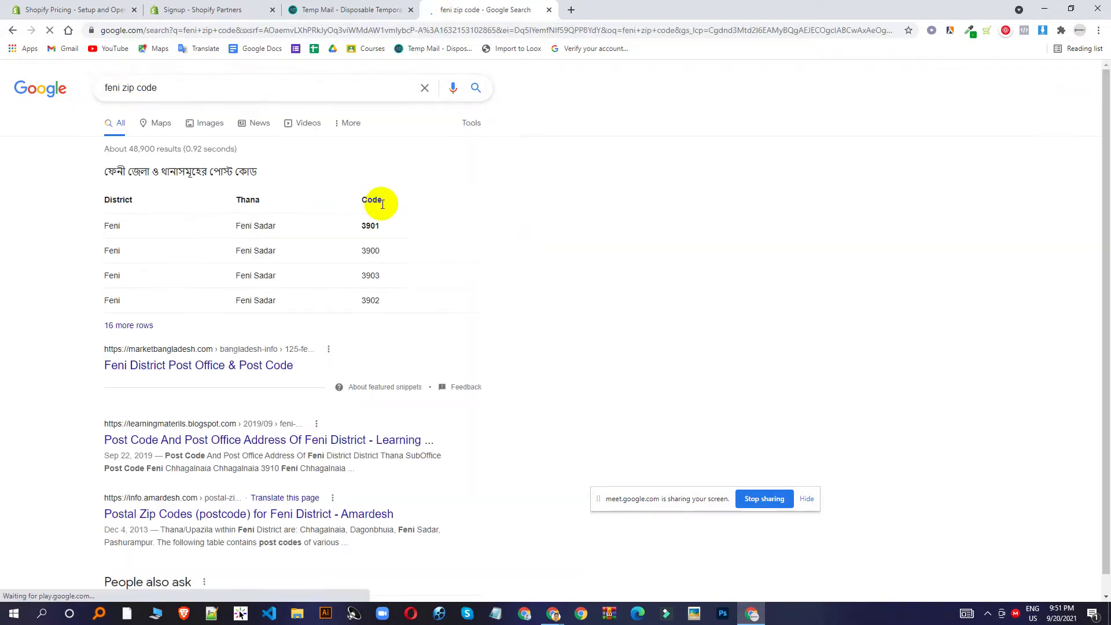
double_click(373, 250)
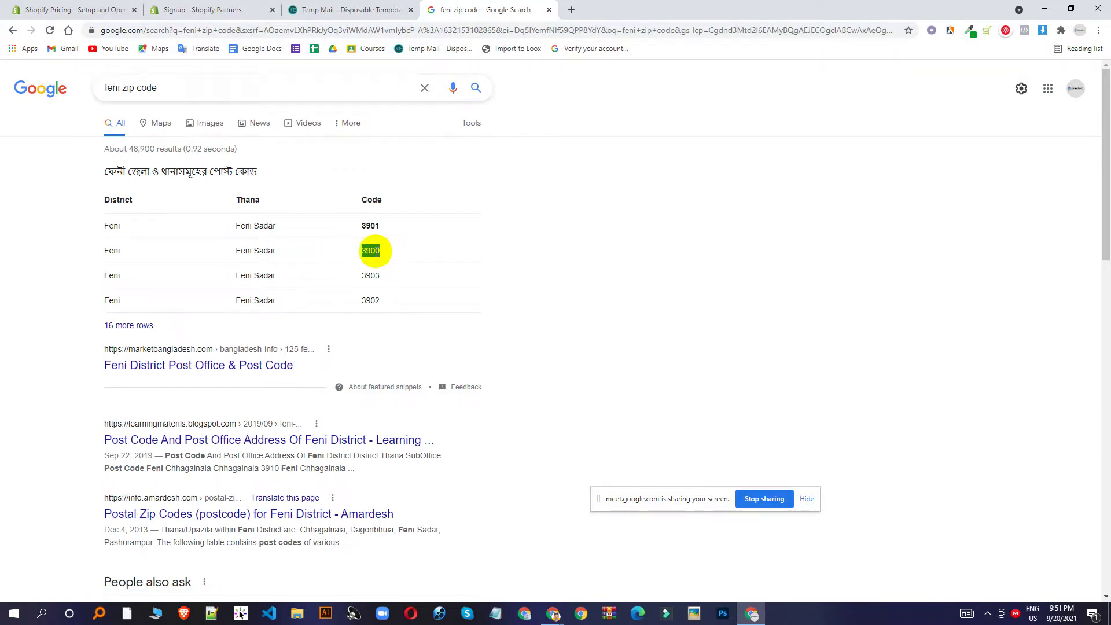
Check the phone number entry and autofill the job title as 'I am a designer'.
left_click(235, 9)
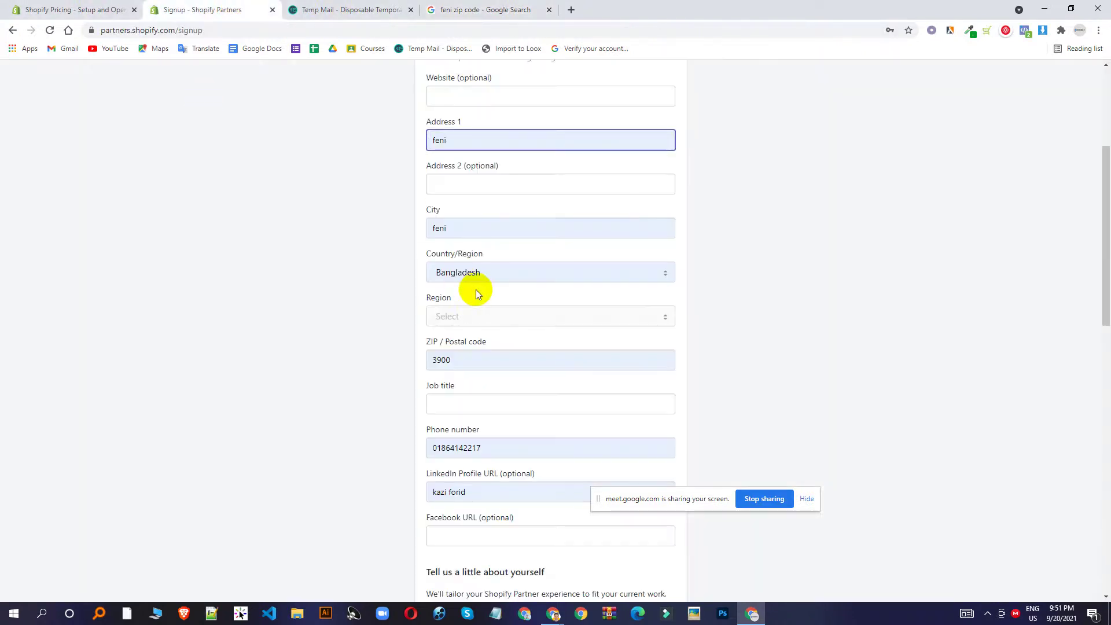
scroll(486, 337, "down", 7)
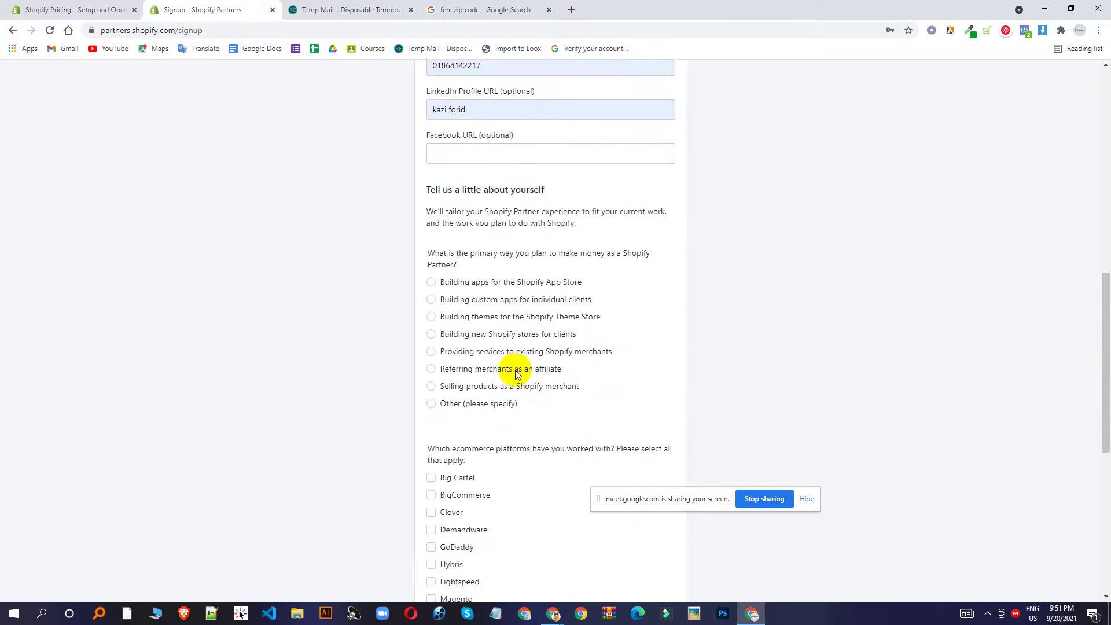
scroll(518, 254, "up", 5)
scroll(519, 254, "up", 2)
scroll(518, 193, "down", 2)
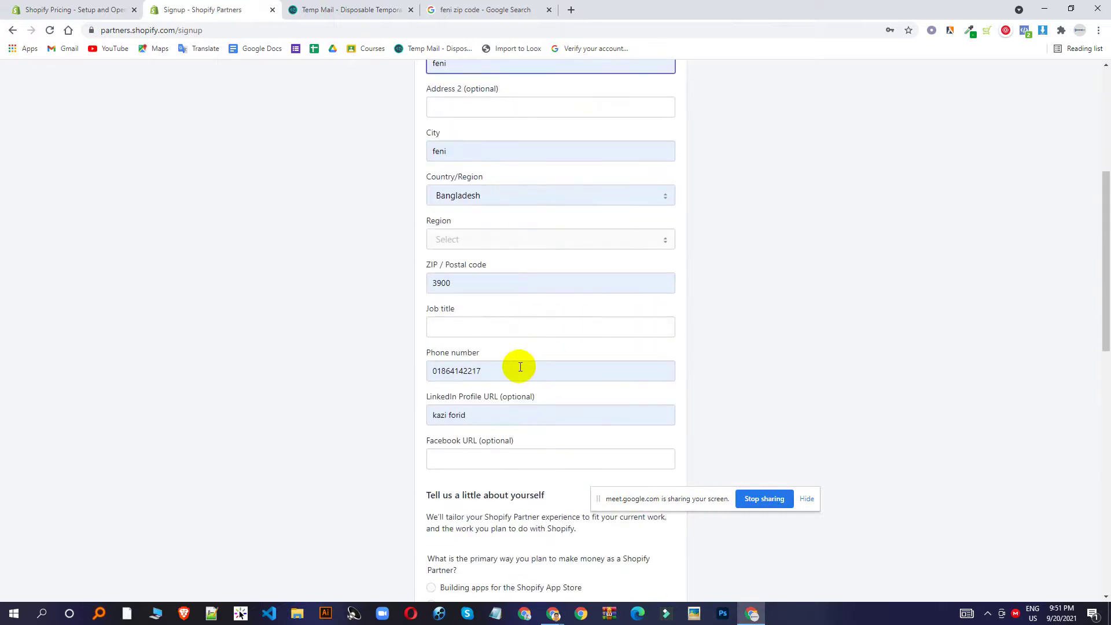
left_click(492, 364)
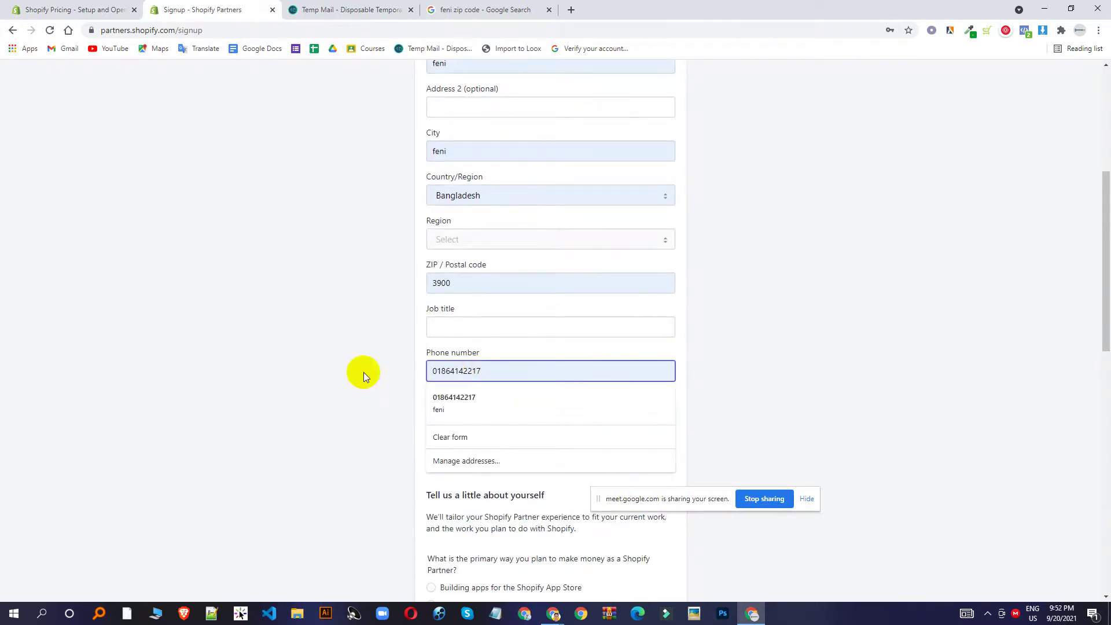
left_click(324, 373)
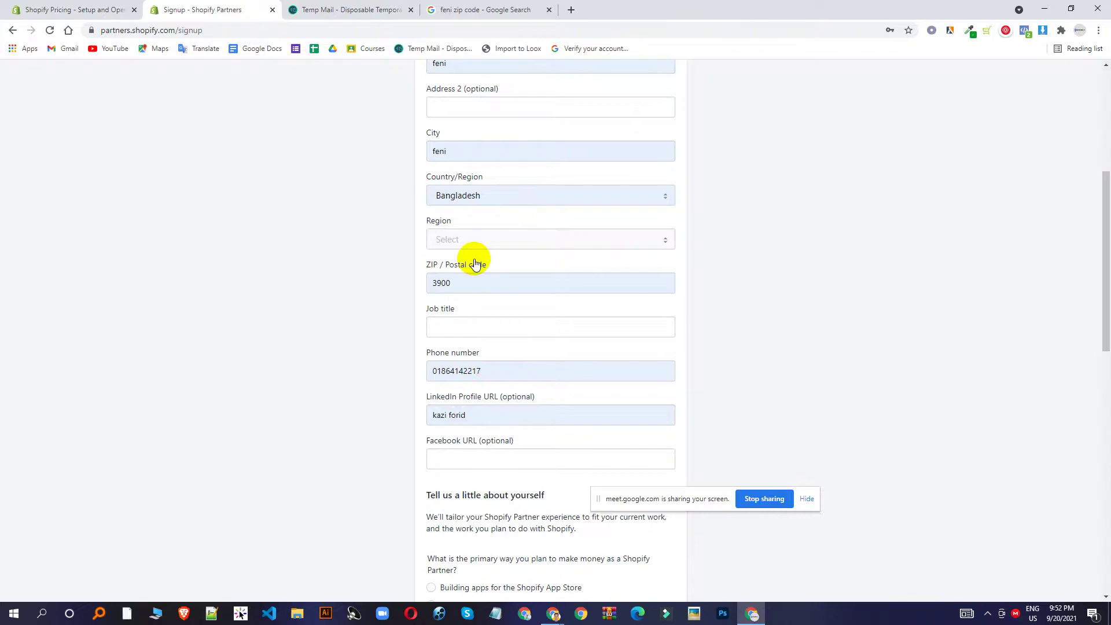
left_click(471, 320)
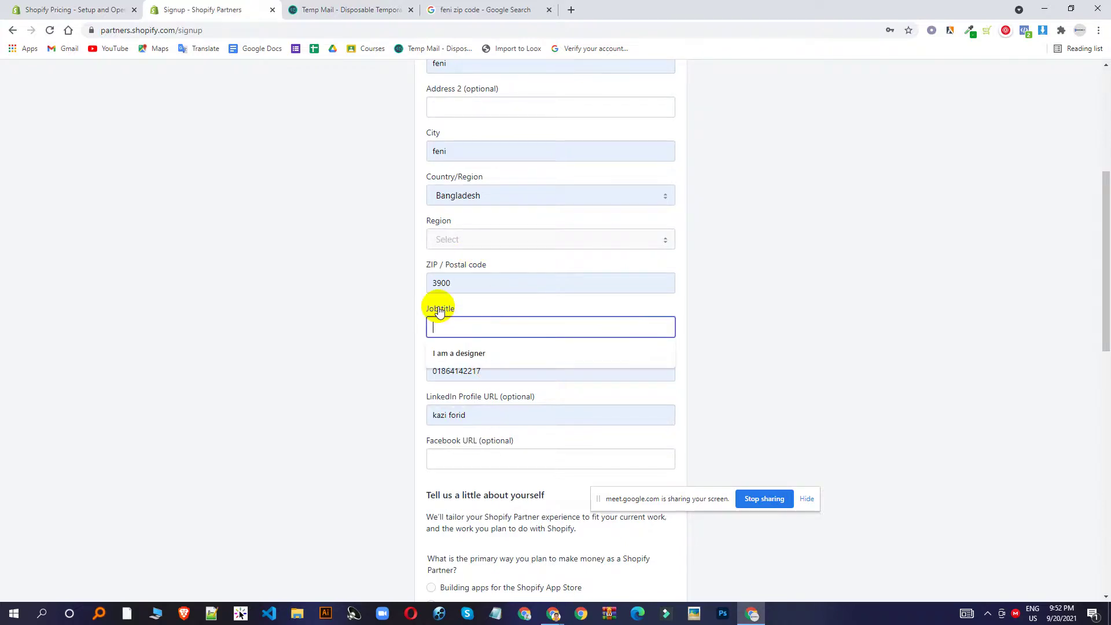
left_click(474, 354)
Choose selling products as a Shopify merchant, tick WooCommerce, and accept the Partner Program Agreement.
scroll(608, 277, "down", 5)
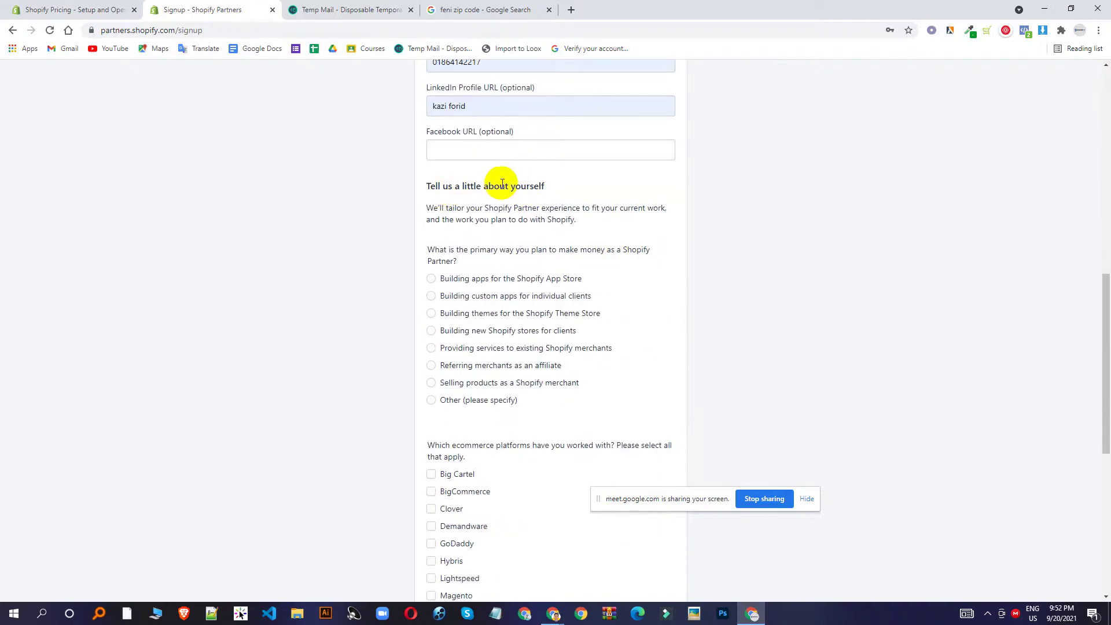
scroll(501, 182, "down", 1)
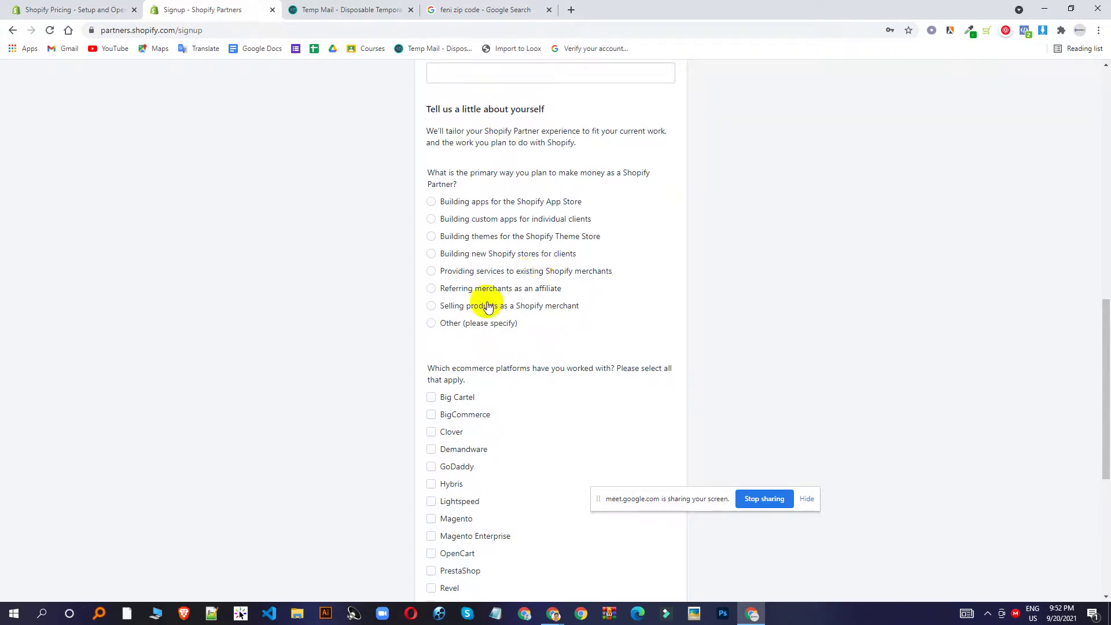
left_click(472, 309)
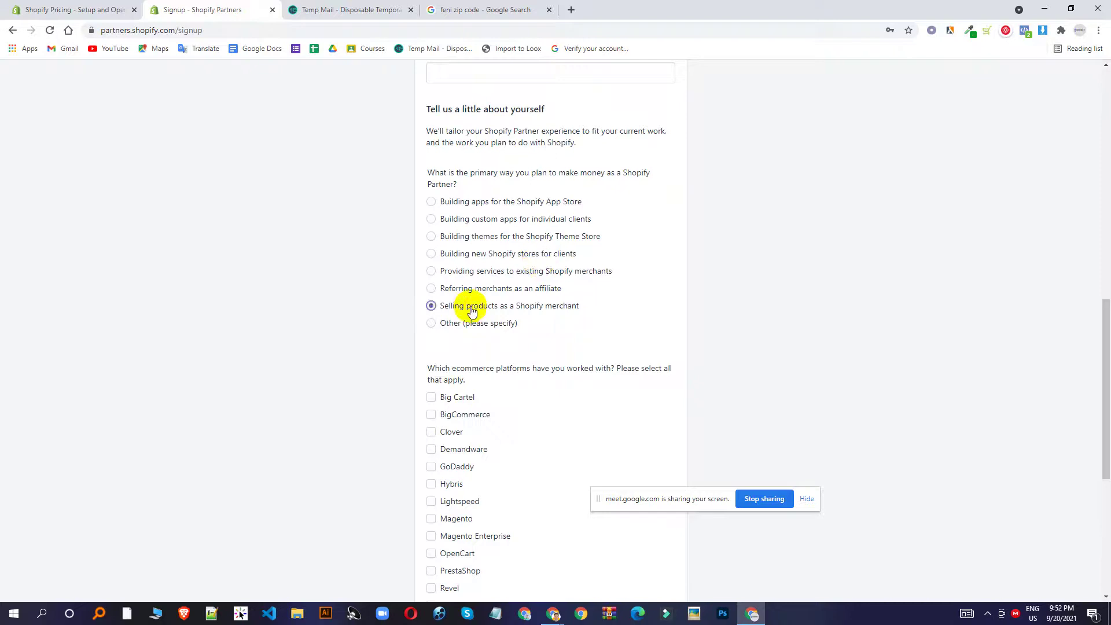
scroll(483, 297, "down", 3)
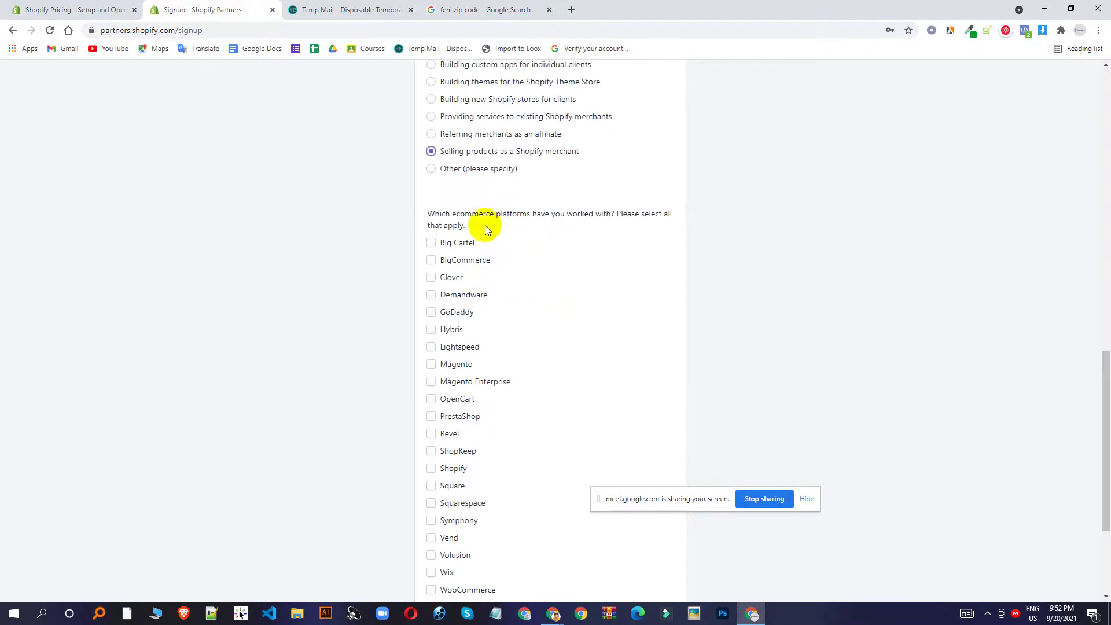
scroll(488, 255, "down", 1)
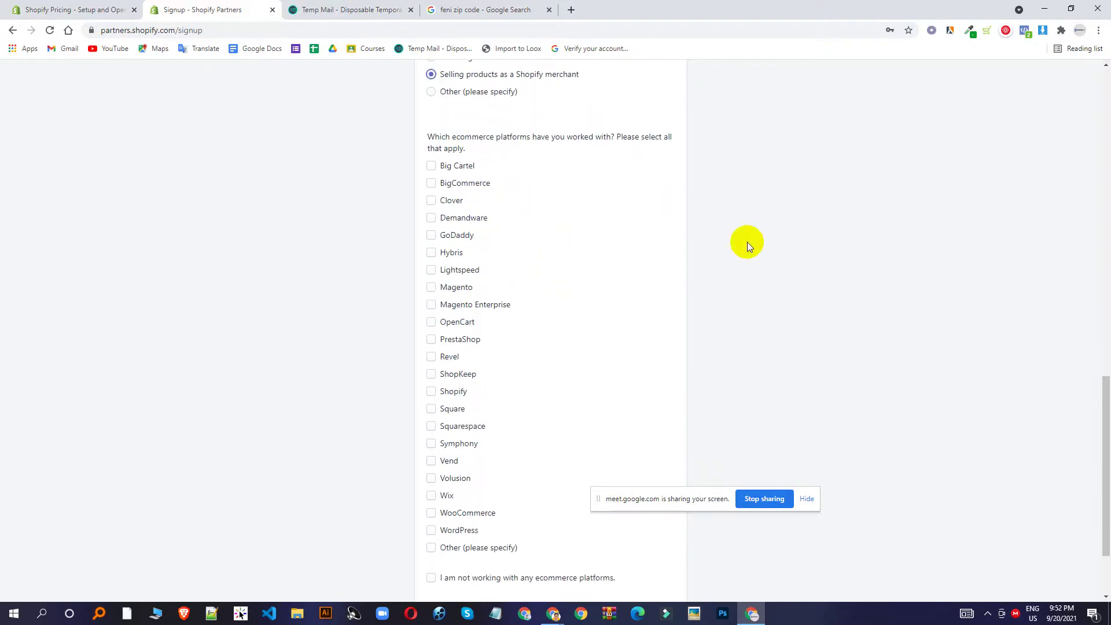
scroll(672, 243, "down", 2)
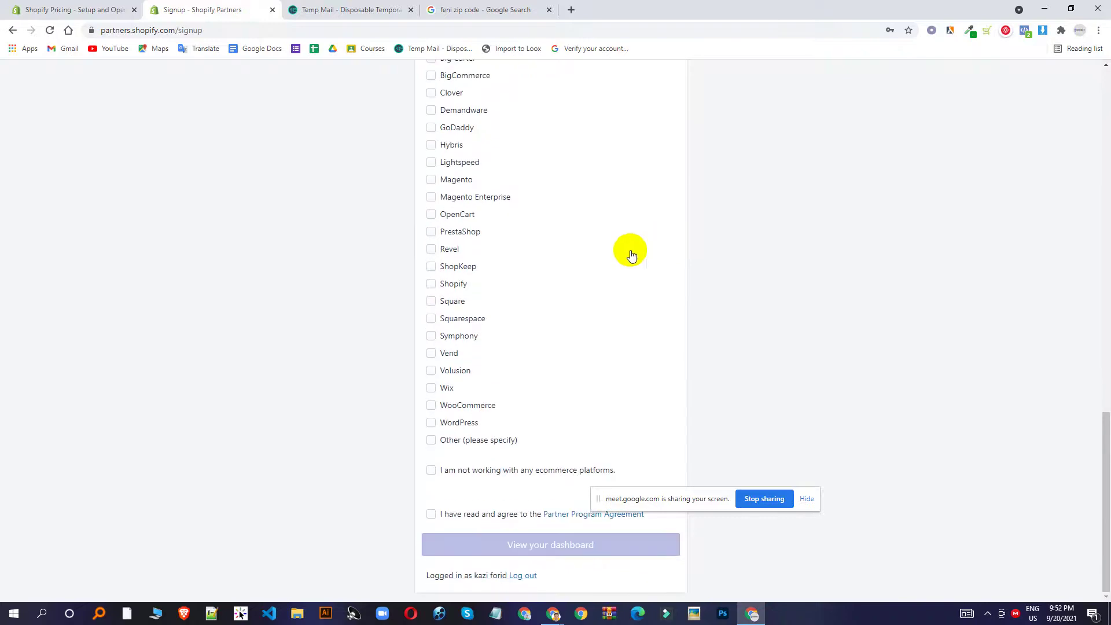
left_click(469, 405)
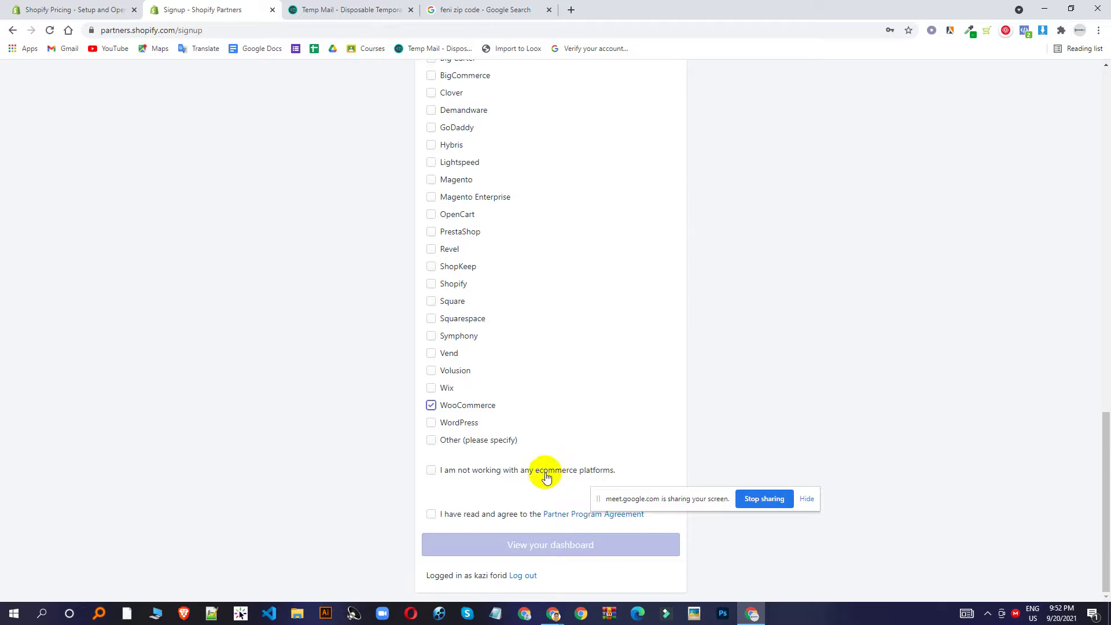
left_click(431, 514)
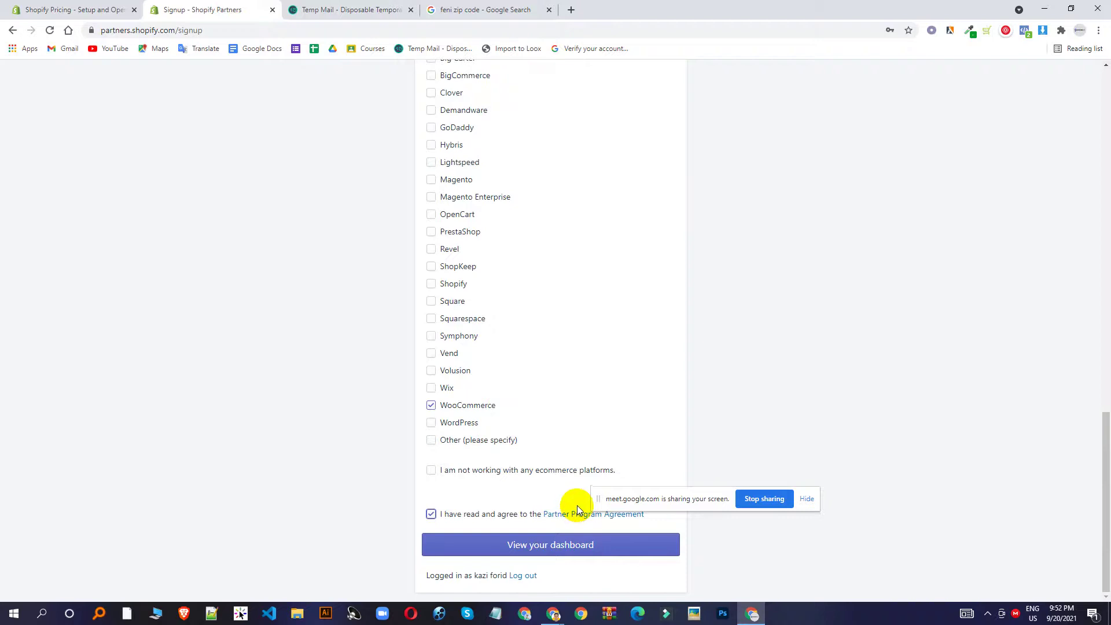
Open the new Partners dashboard's Stores page, then switch to the Temp Mail inbox.
left_click(540, 547)
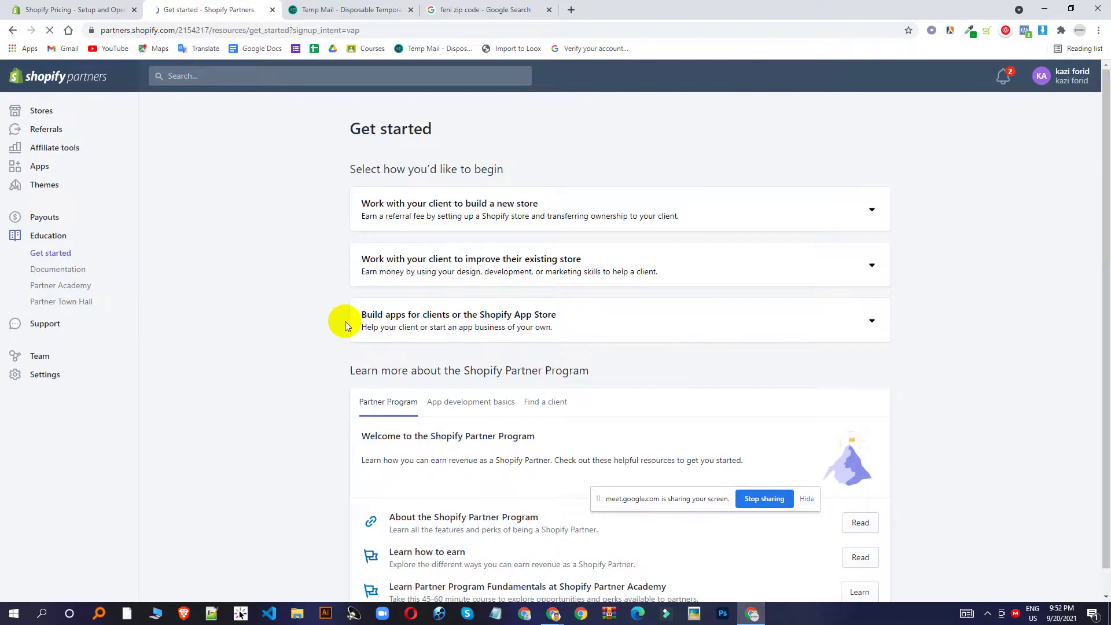
scroll(619, 370, "down", 1)
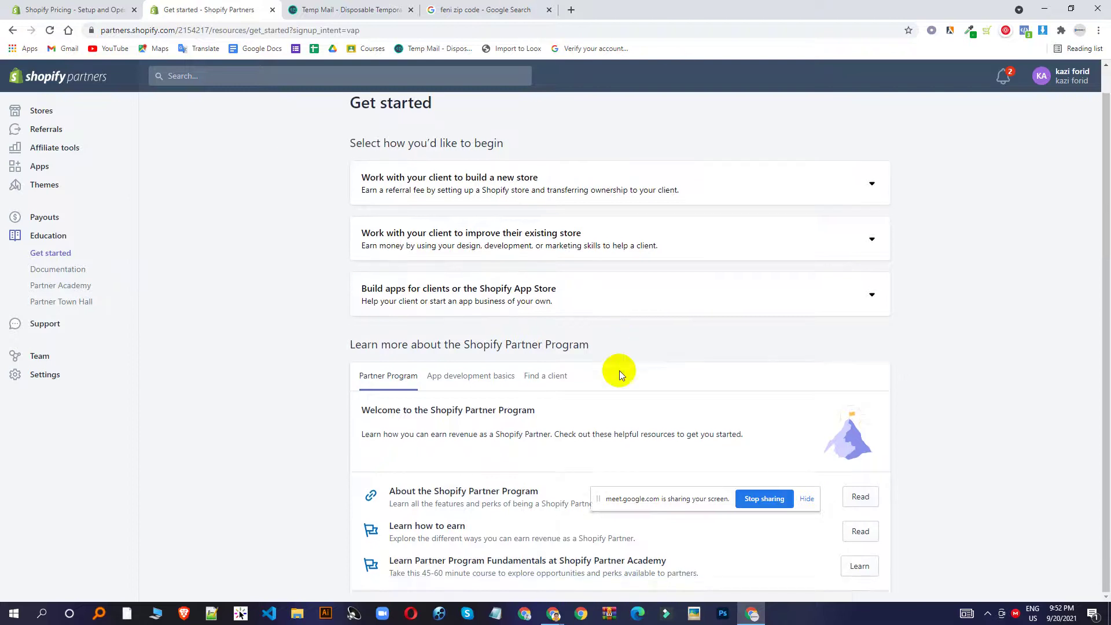
left_click_drag(678, 493, 913, 524)
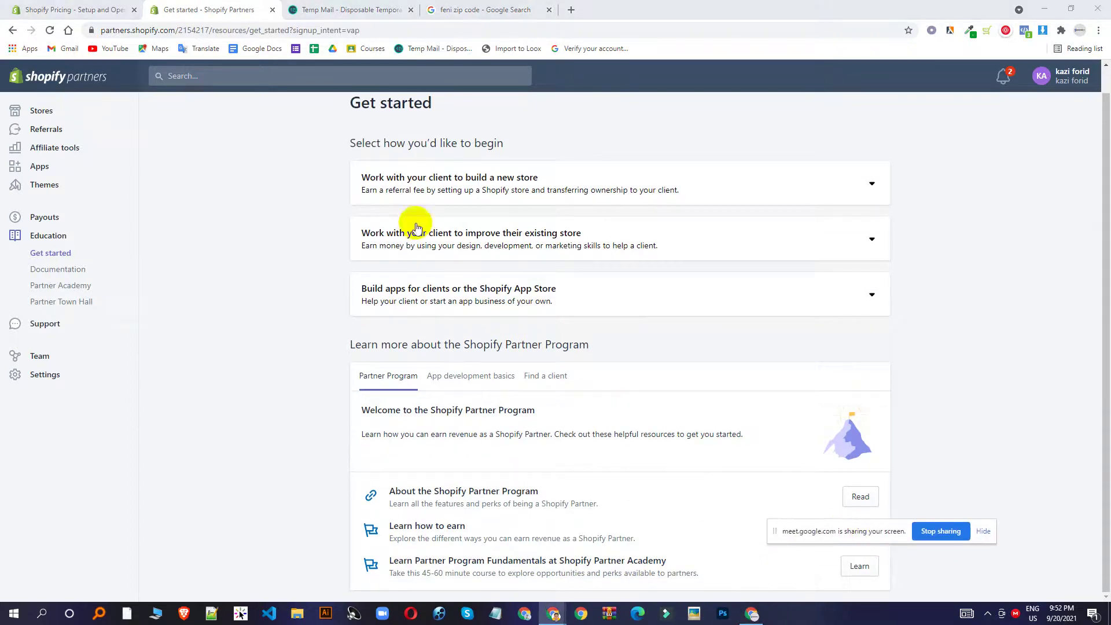
left_click(44, 115)
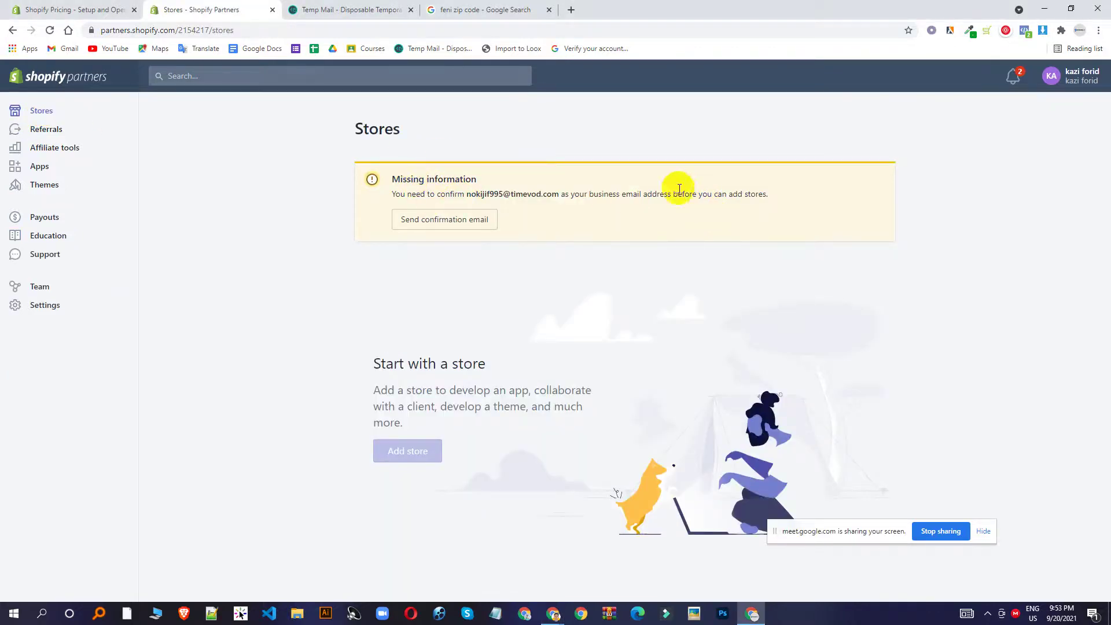
left_click(324, 9)
scroll(601, 231, "down", 1)
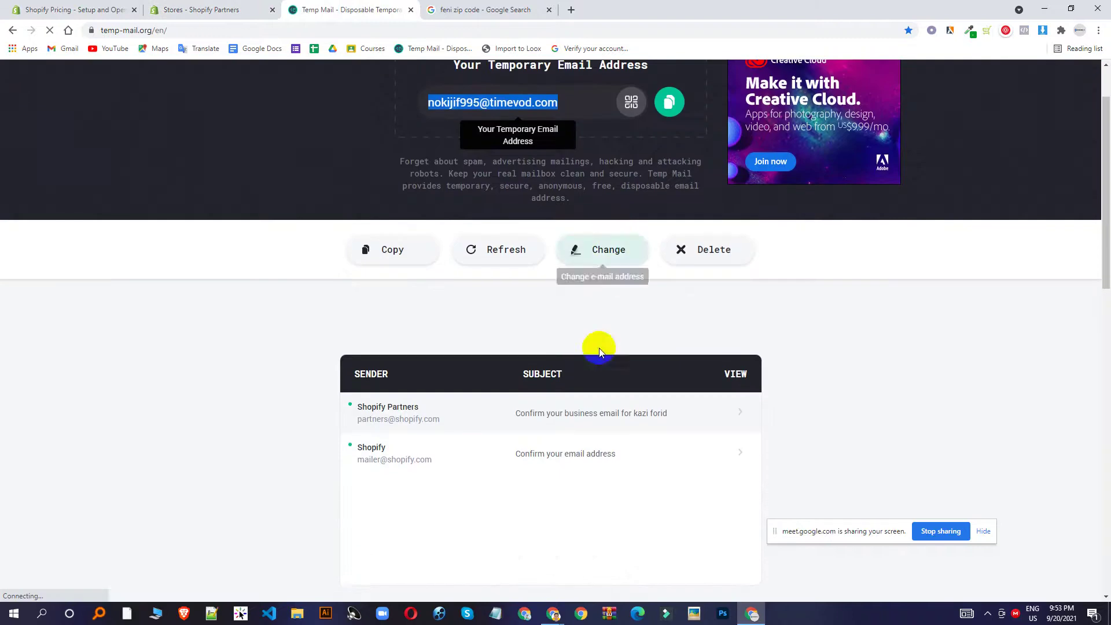
Open the Shopify confirmation email and launch its Confirm email link in a new tab.
left_click(574, 454)
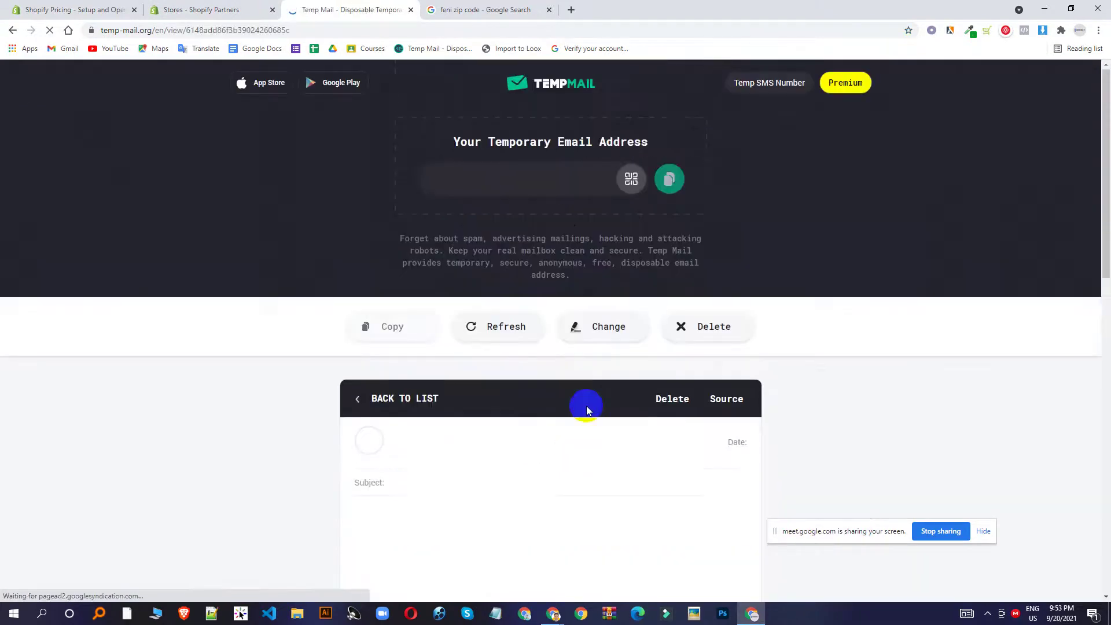
scroll(646, 296, "down", 5)
right_click(507, 349)
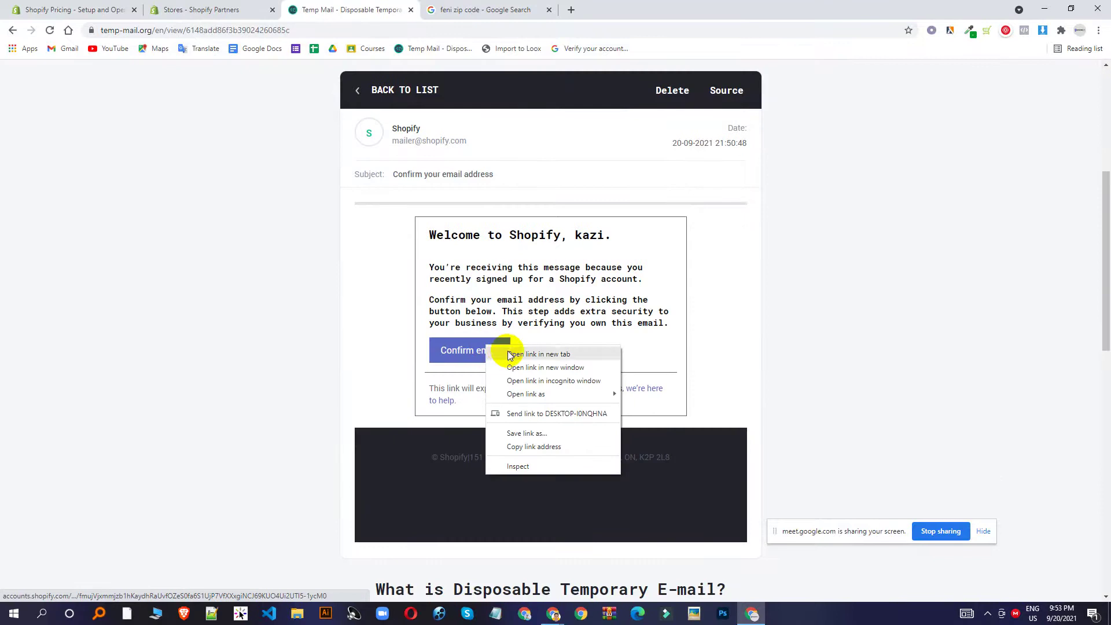
left_click(509, 353)
Confirm the business email from the Shopify Partners message, then view the Stores page.
left_click(360, 101)
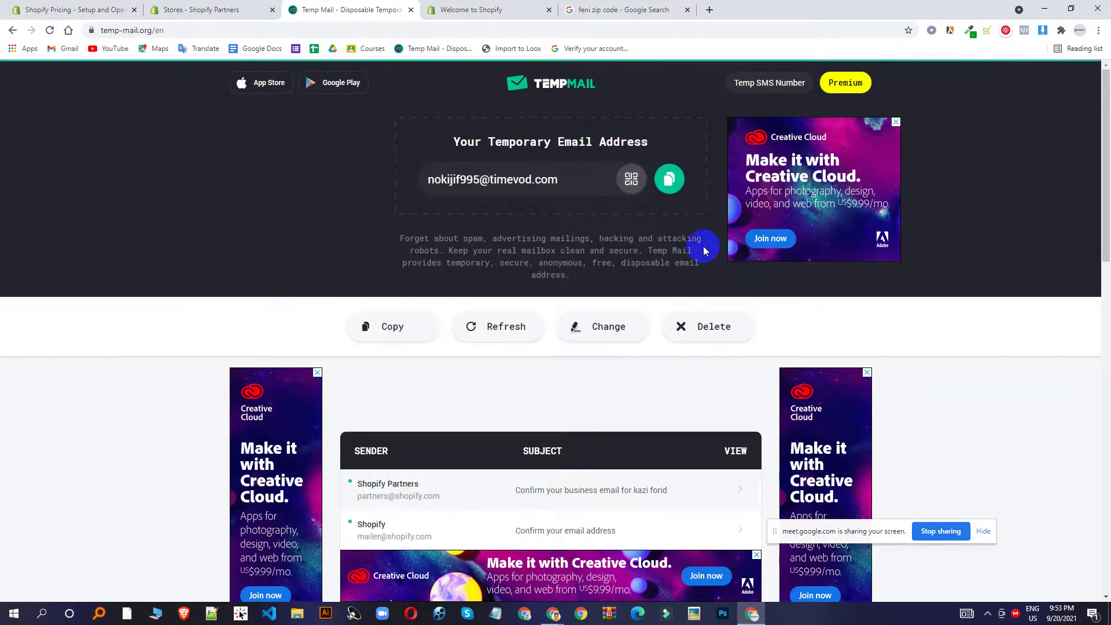
scroll(703, 246, "down", 4)
left_click(564, 258)
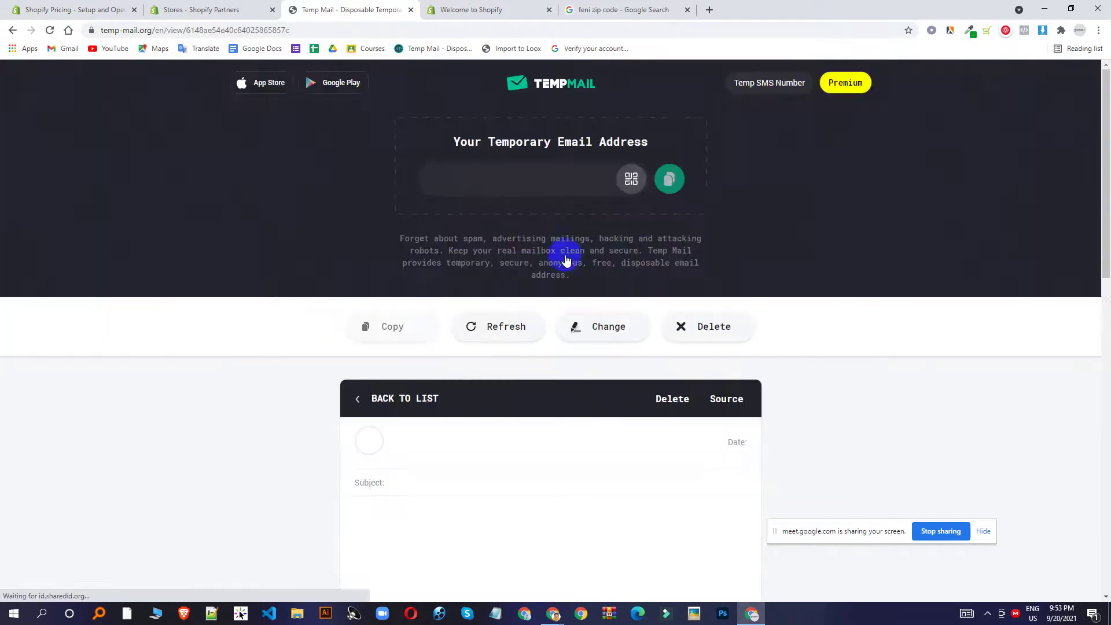
scroll(689, 236, "down", 5)
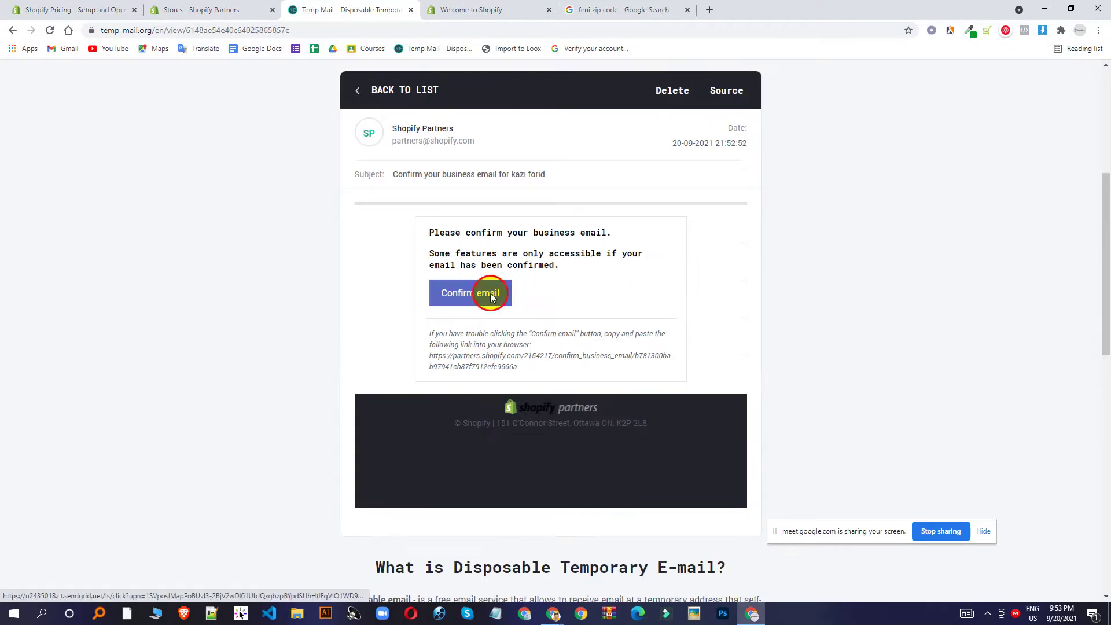
left_click(478, 339)
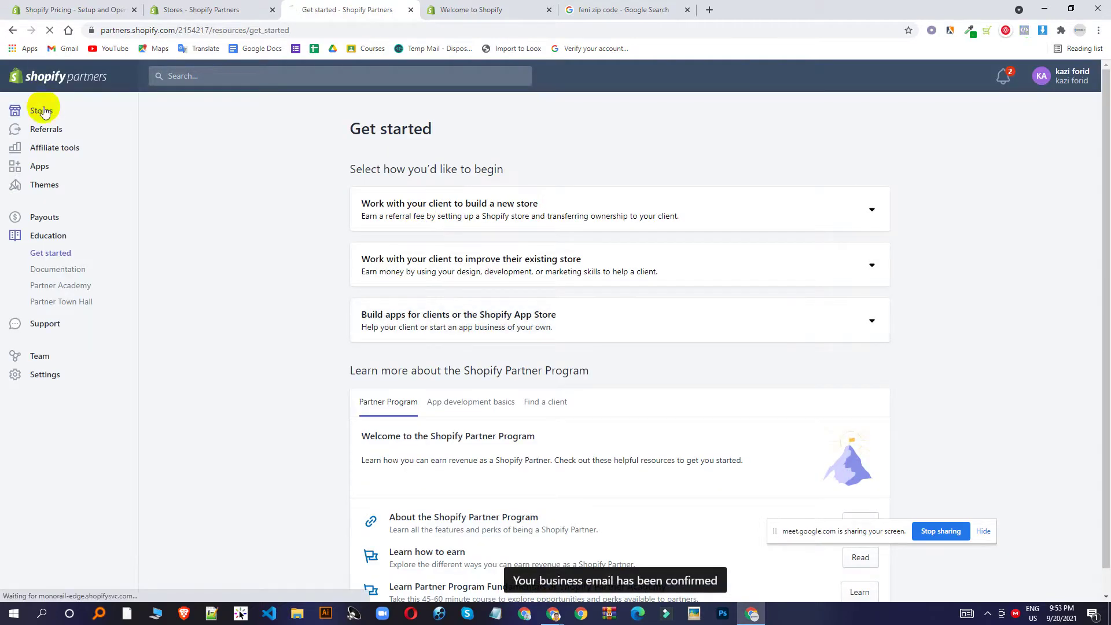
left_click(44, 112)
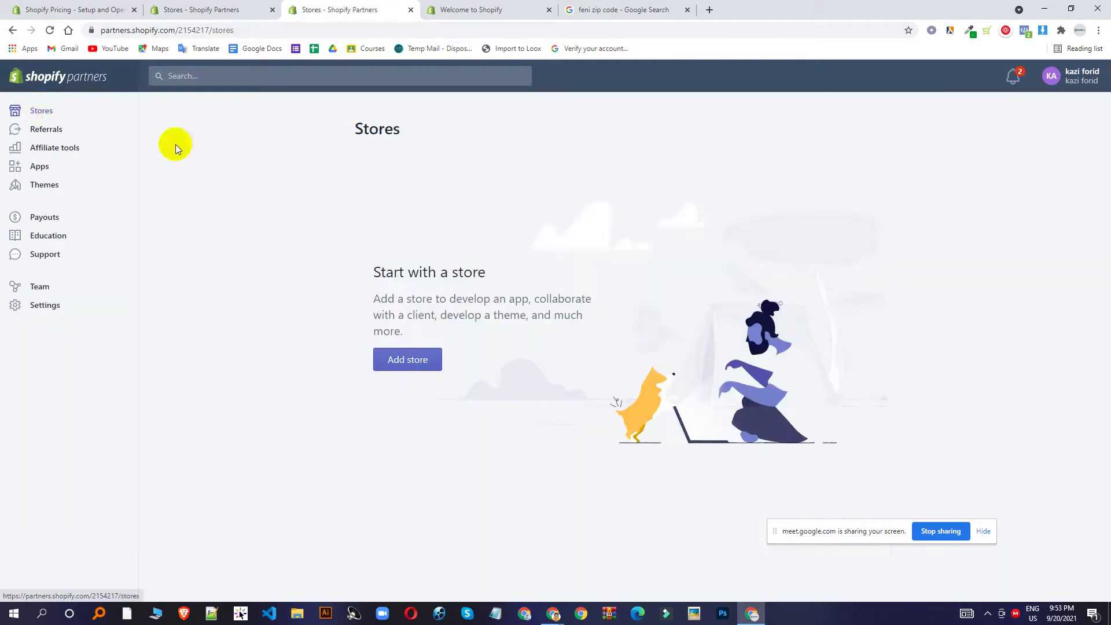
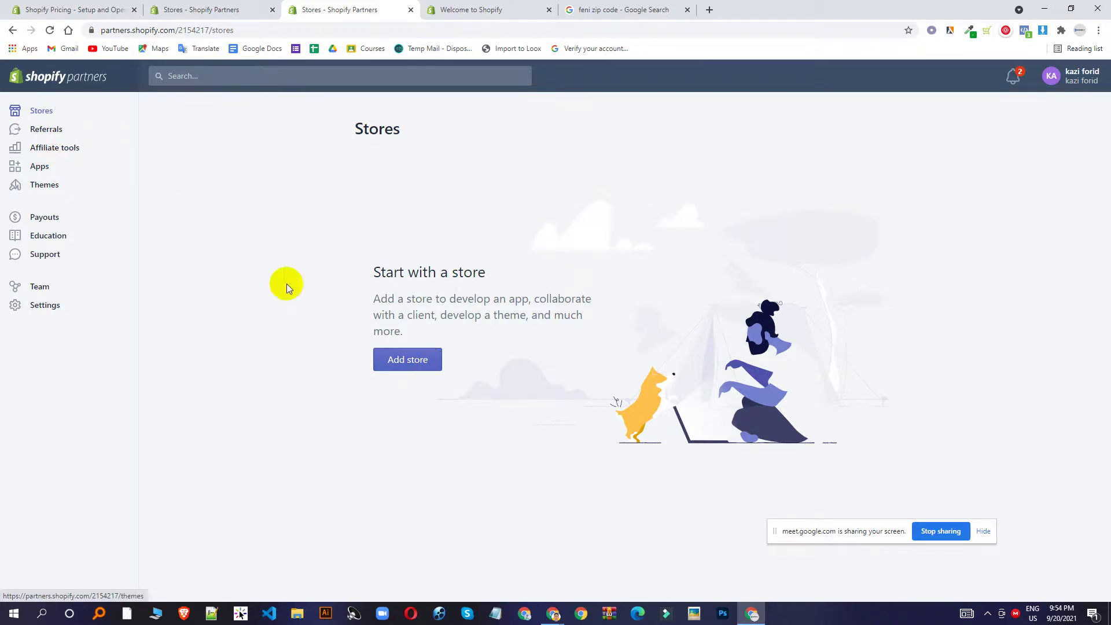
Start a new Development store, then bring up the Feni zip code search results.
left_click(408, 367)
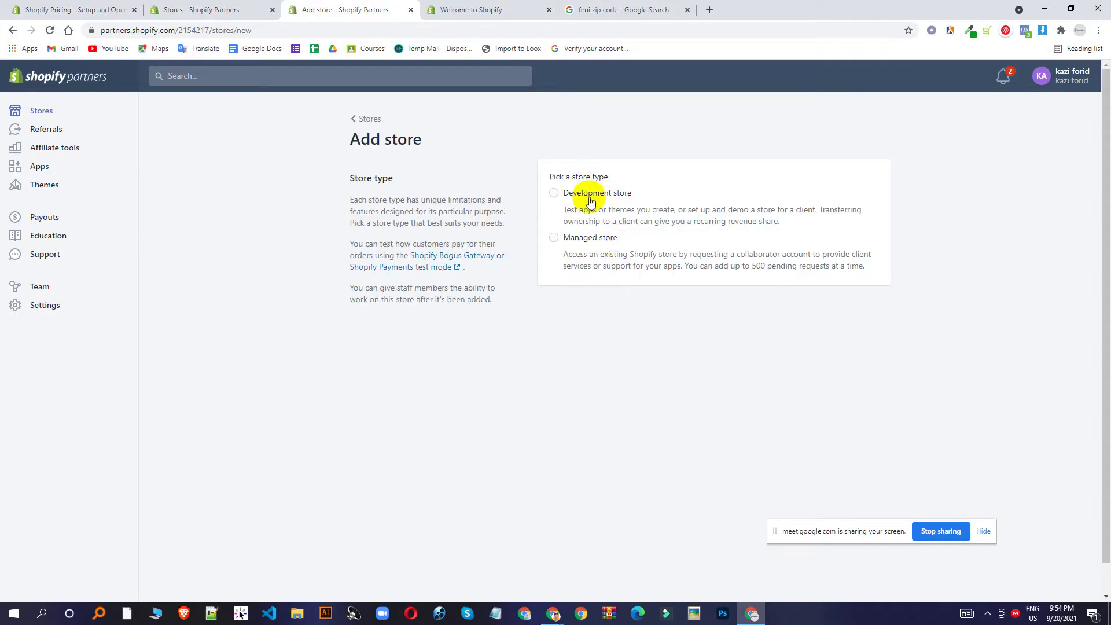
left_click(566, 195)
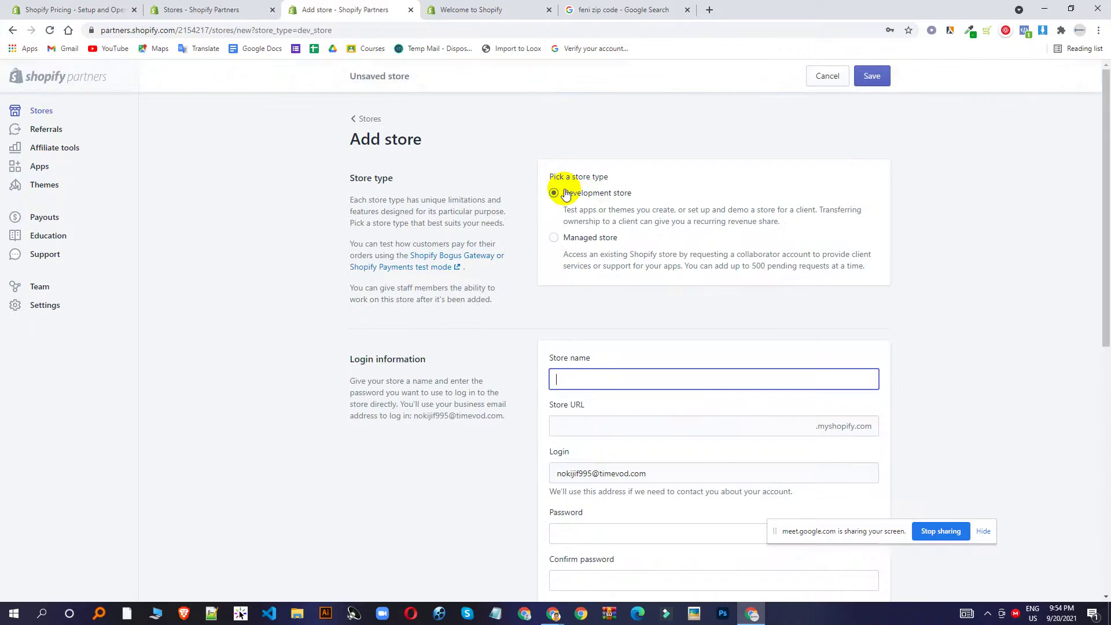
scroll(639, 379, "down", 1)
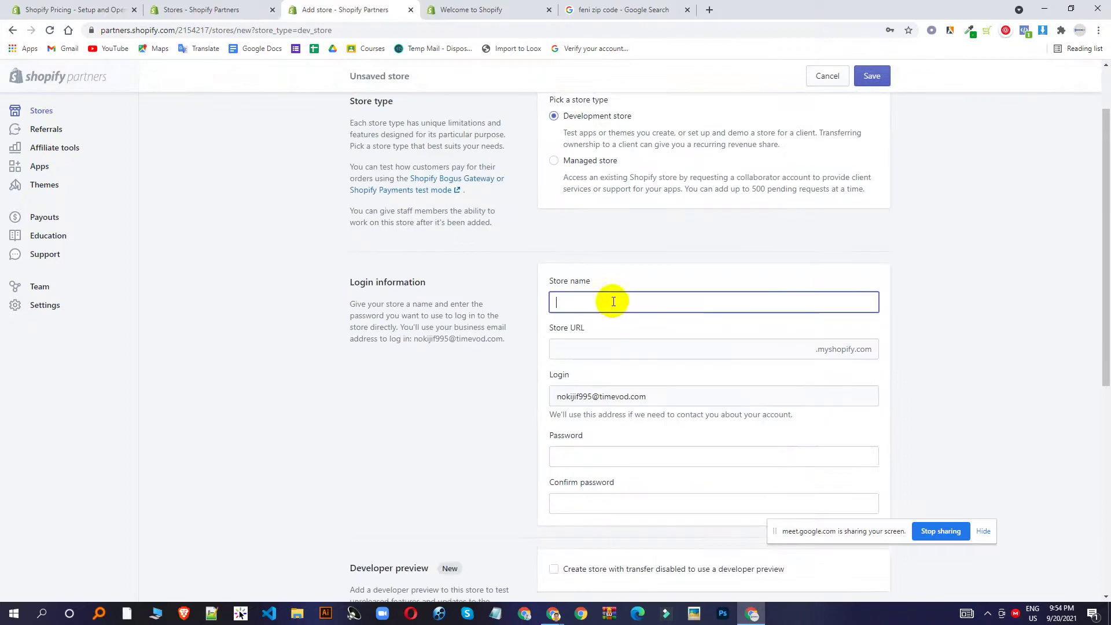
left_click(596, 9)
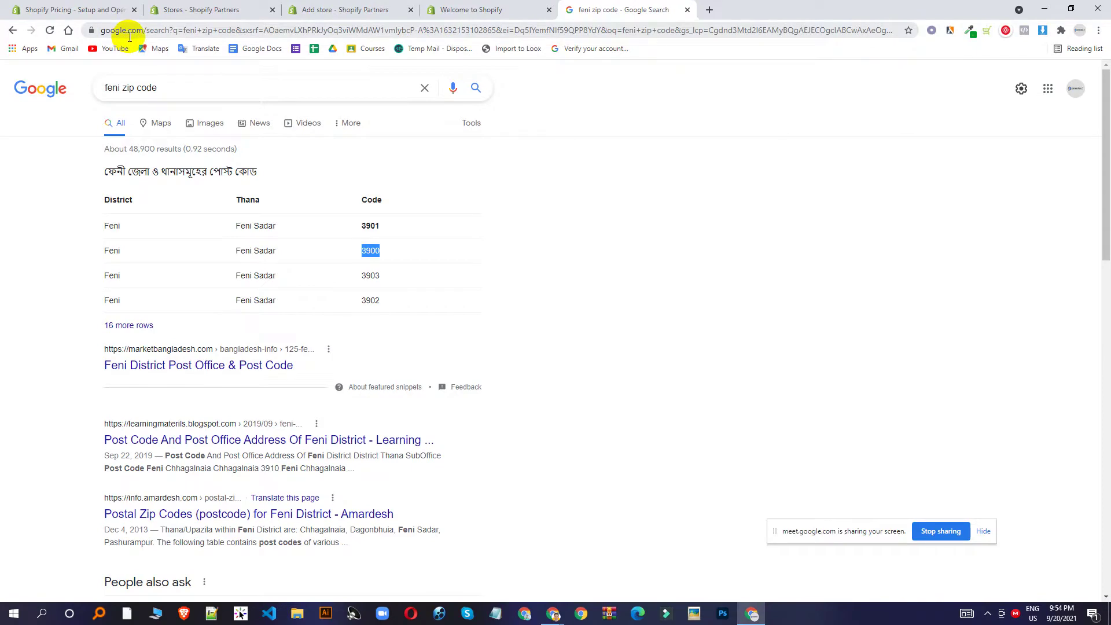
Note Feni's zip code 3900 and return to the Add store form.
left_click(465, 10)
left_click(370, 13)
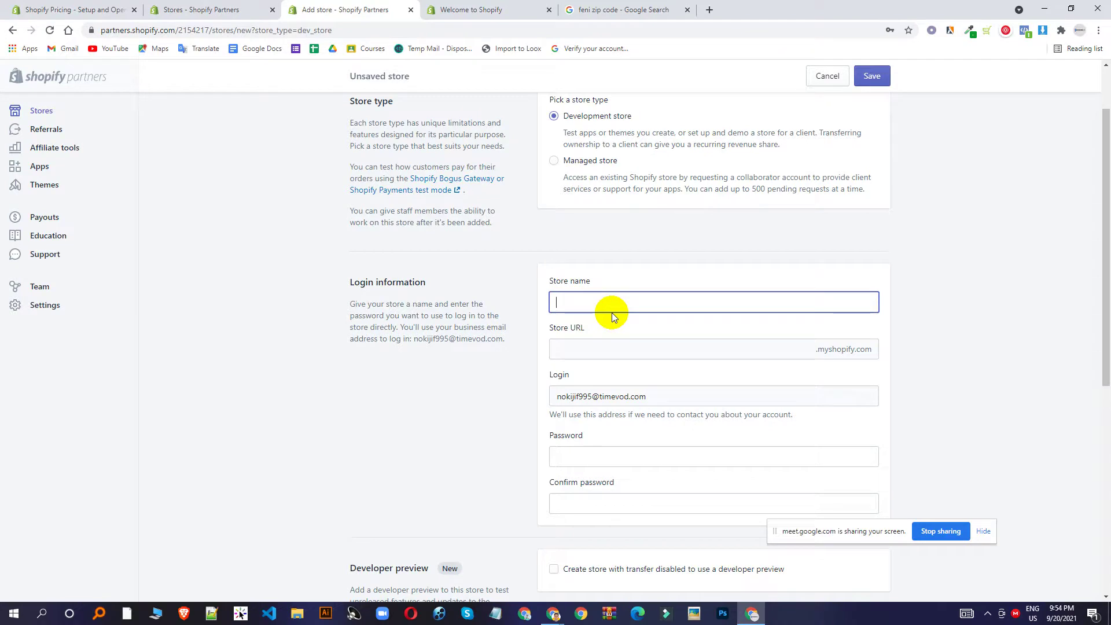
Name the development store shikhboitbd, then enter and confirm the store password.
type("shik")
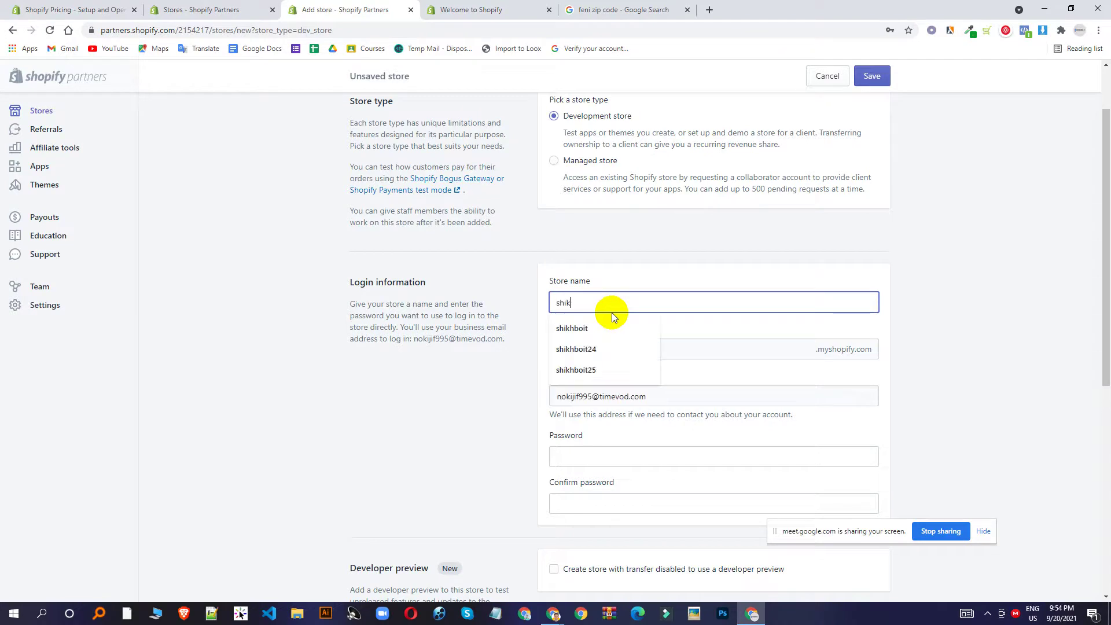
type("hboit")
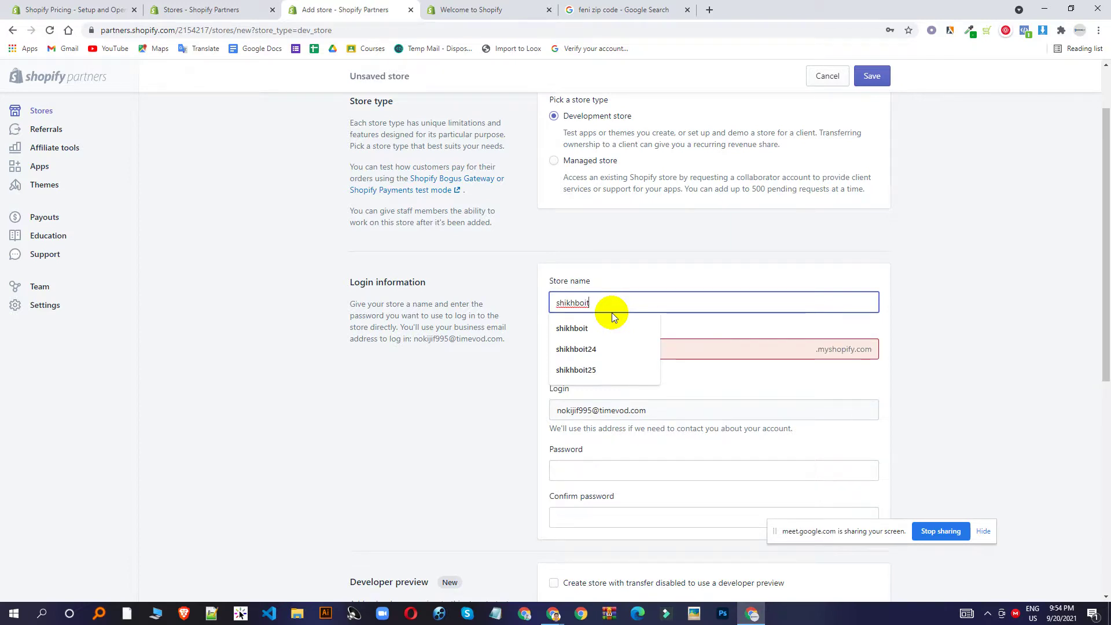
type("bd")
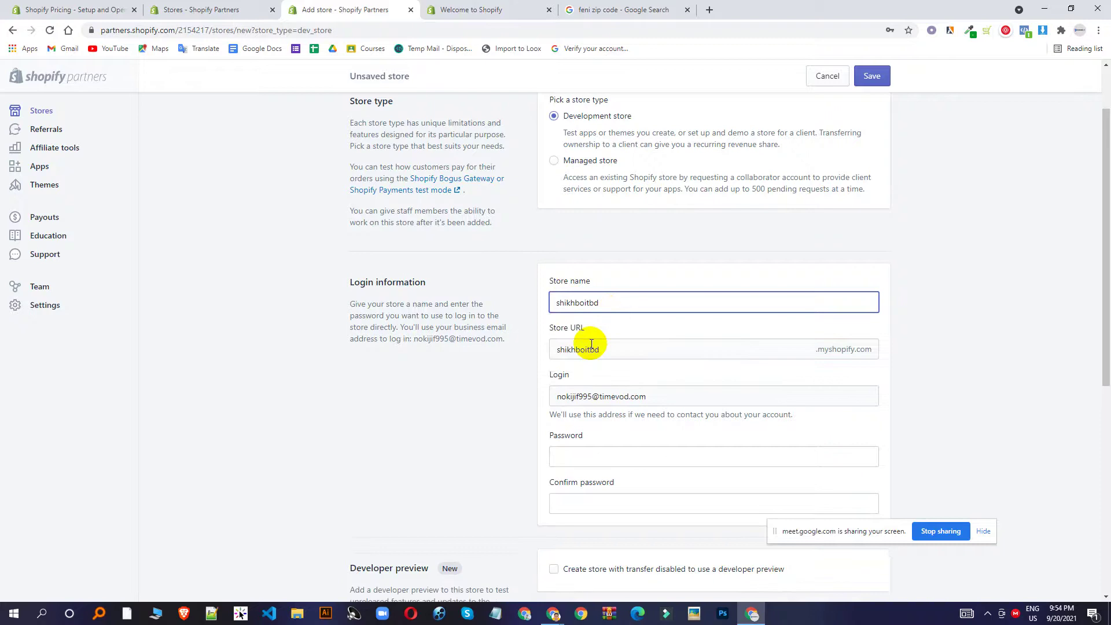
left_click(630, 322)
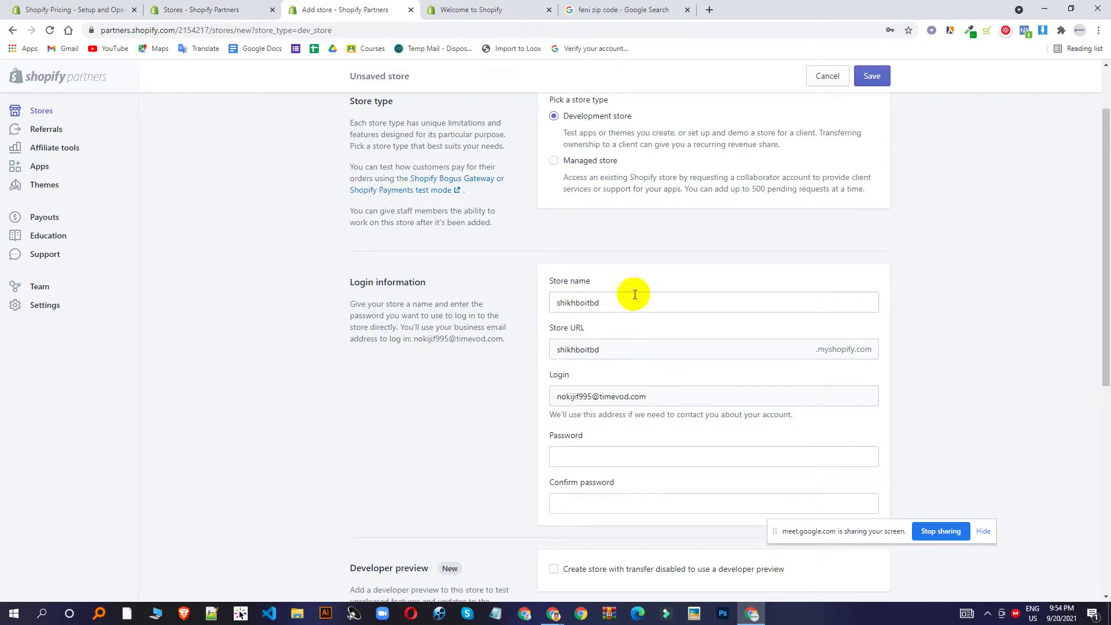
scroll(654, 292, "down", 1)
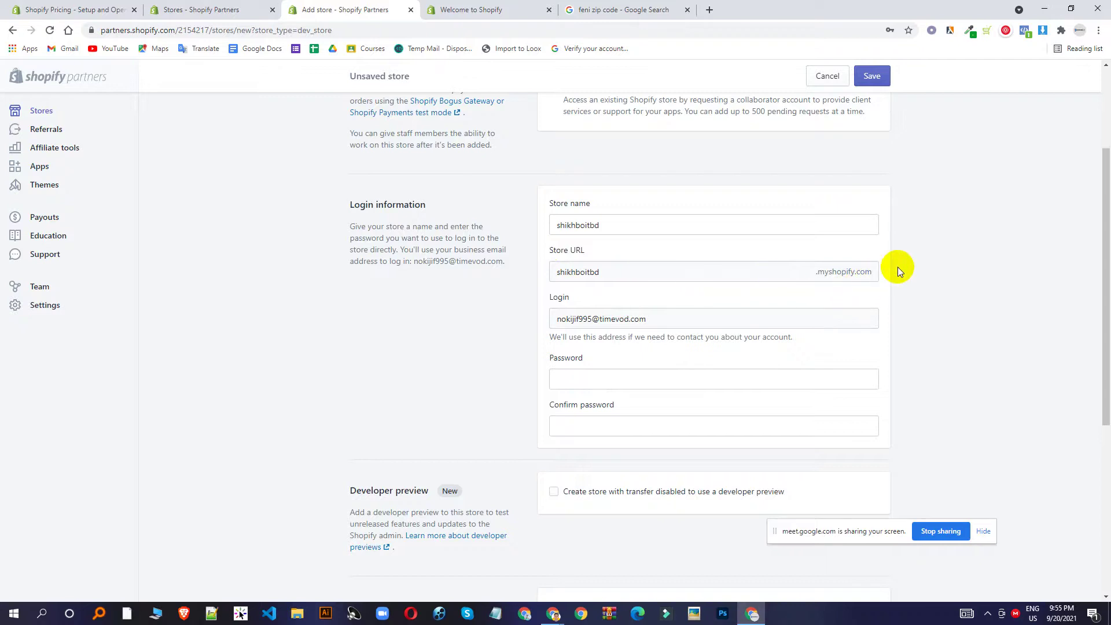
scroll(637, 292, "down", 1)
left_click(606, 295)
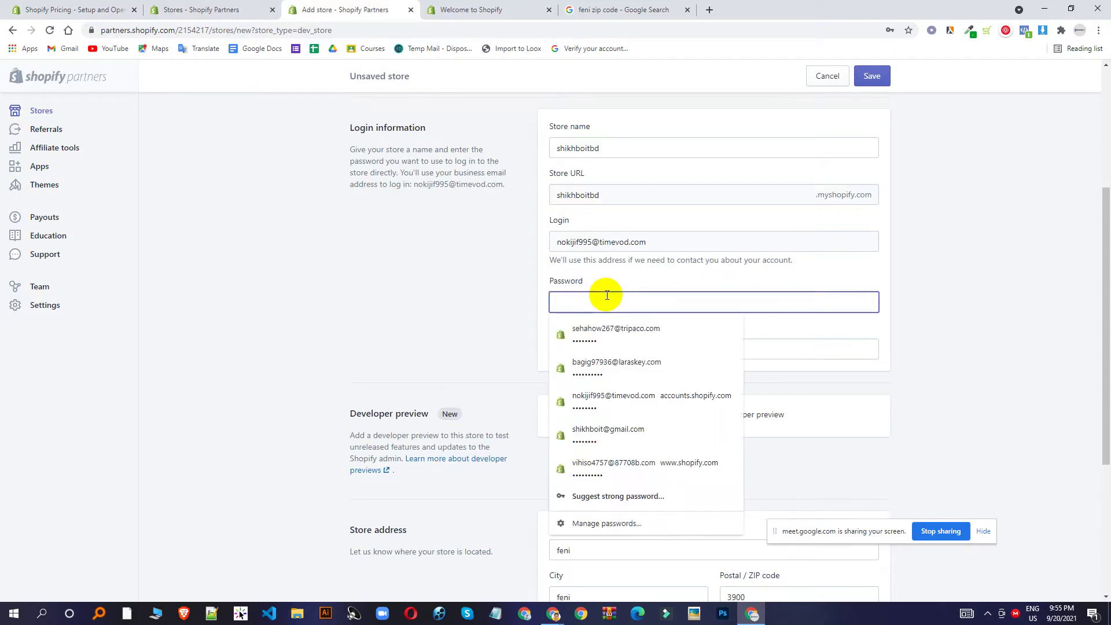
type("12345678")
left_click(509, 355)
left_click(652, 345)
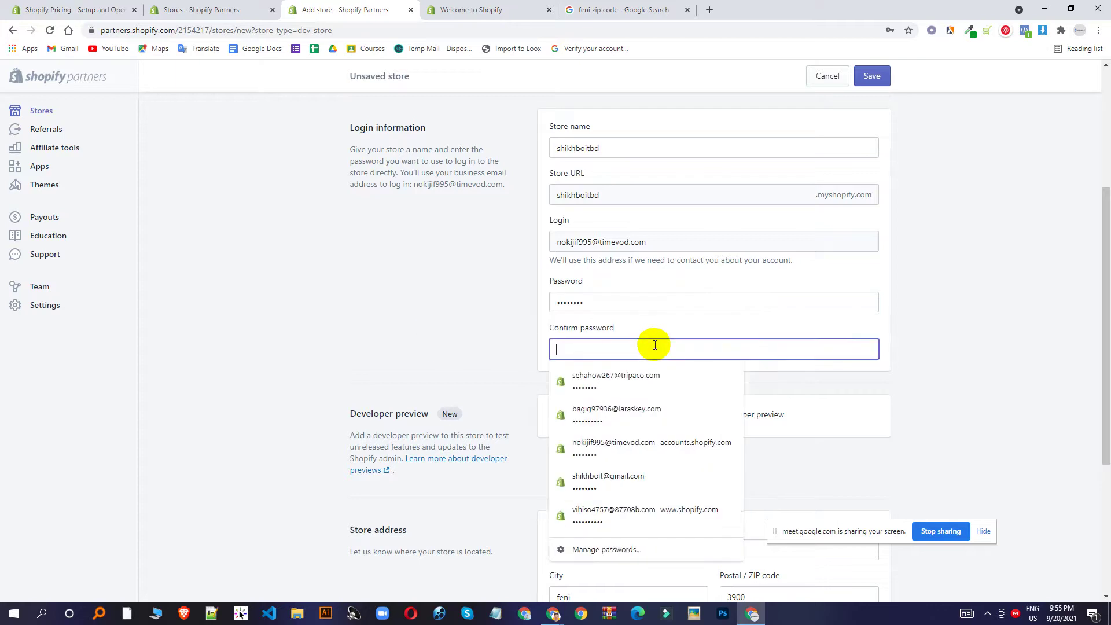
type("12345678")
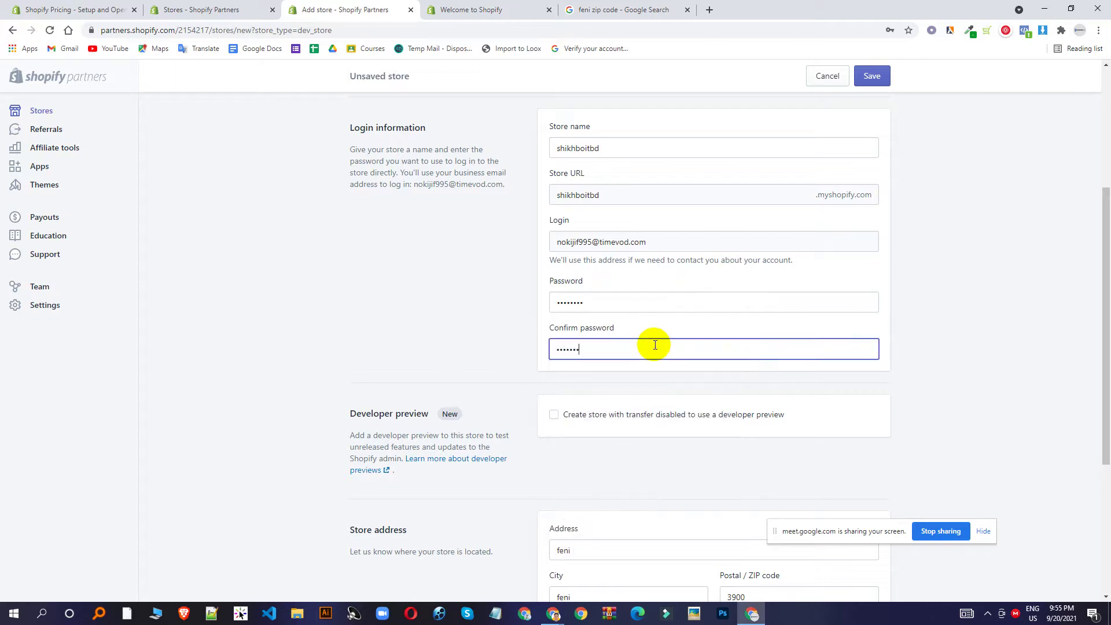
Choose 'I'm just playing around' as the store purpose and save the store.
scroll(655, 345, "down", 3)
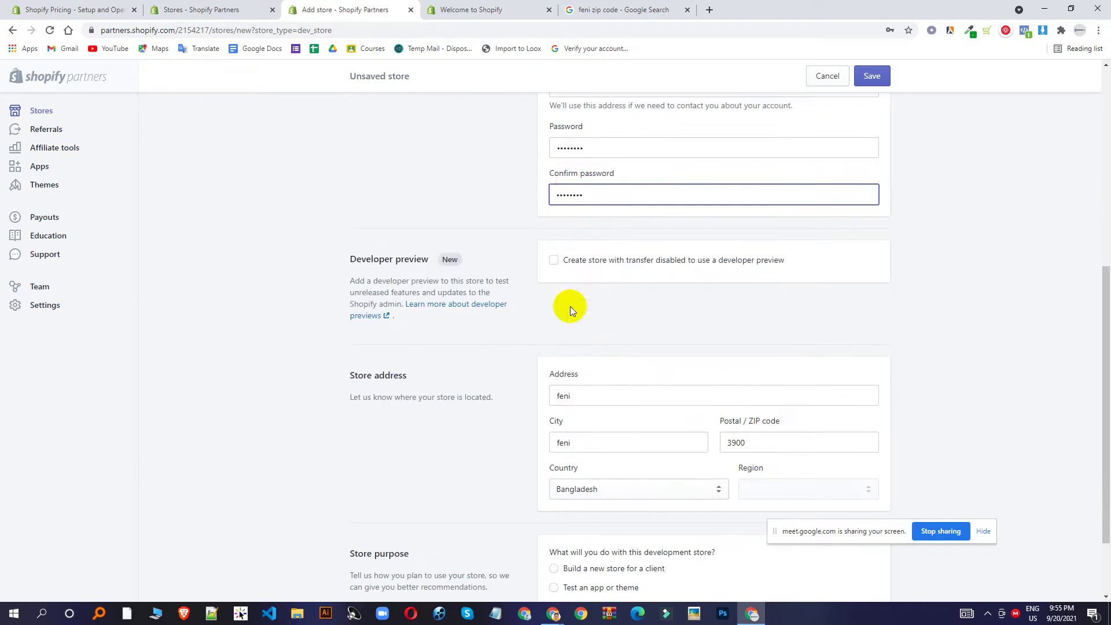
scroll(571, 307, "down", 2)
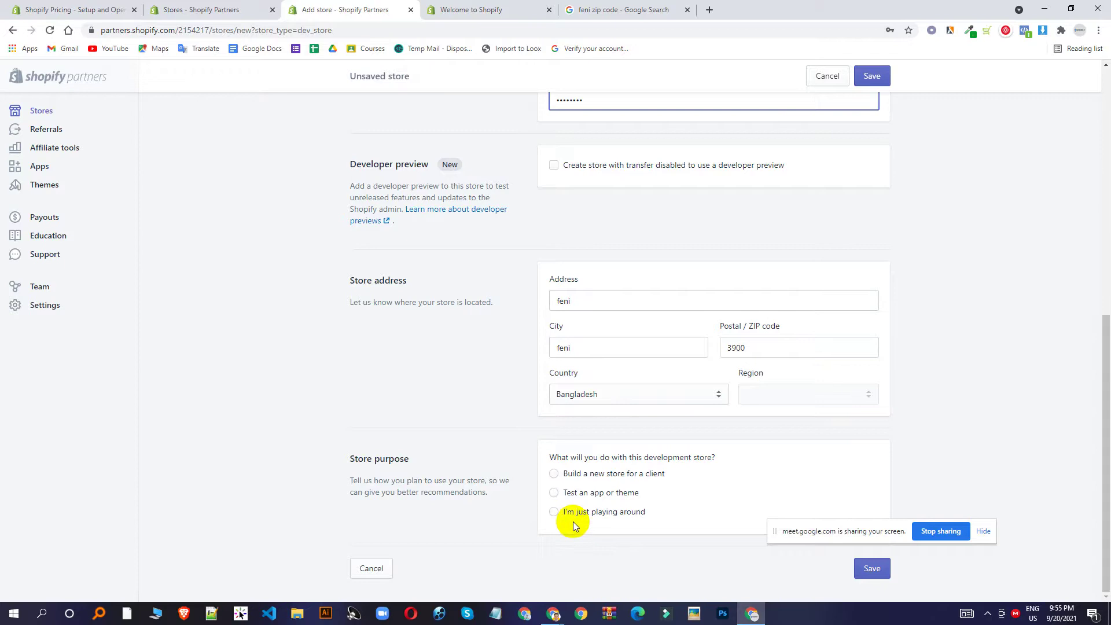
left_click(620, 514)
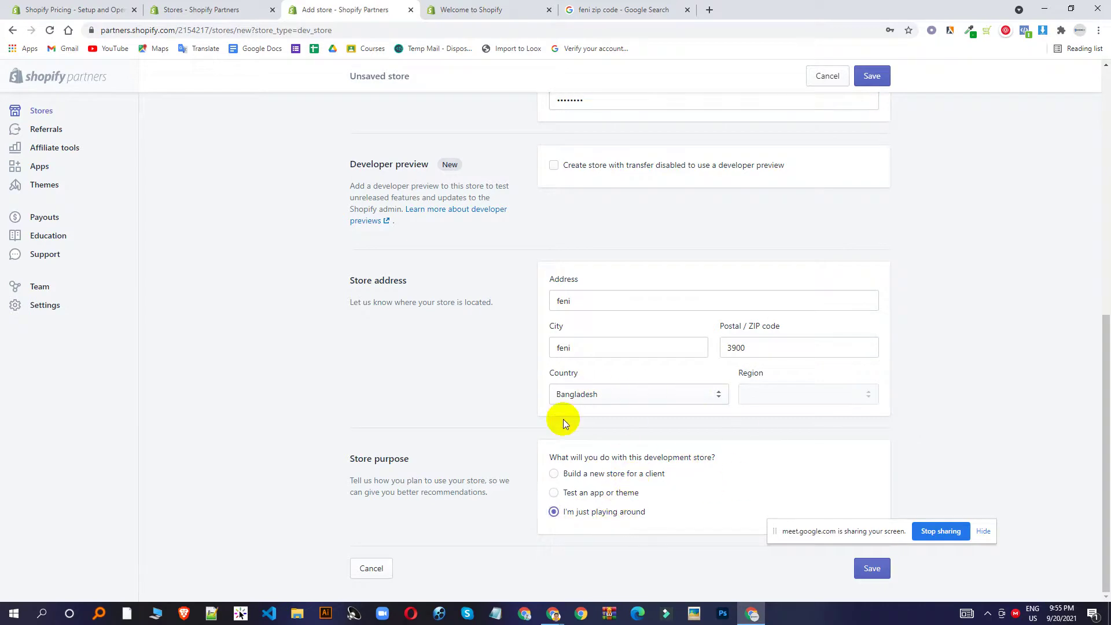
left_click(878, 568)
left_click(878, 569)
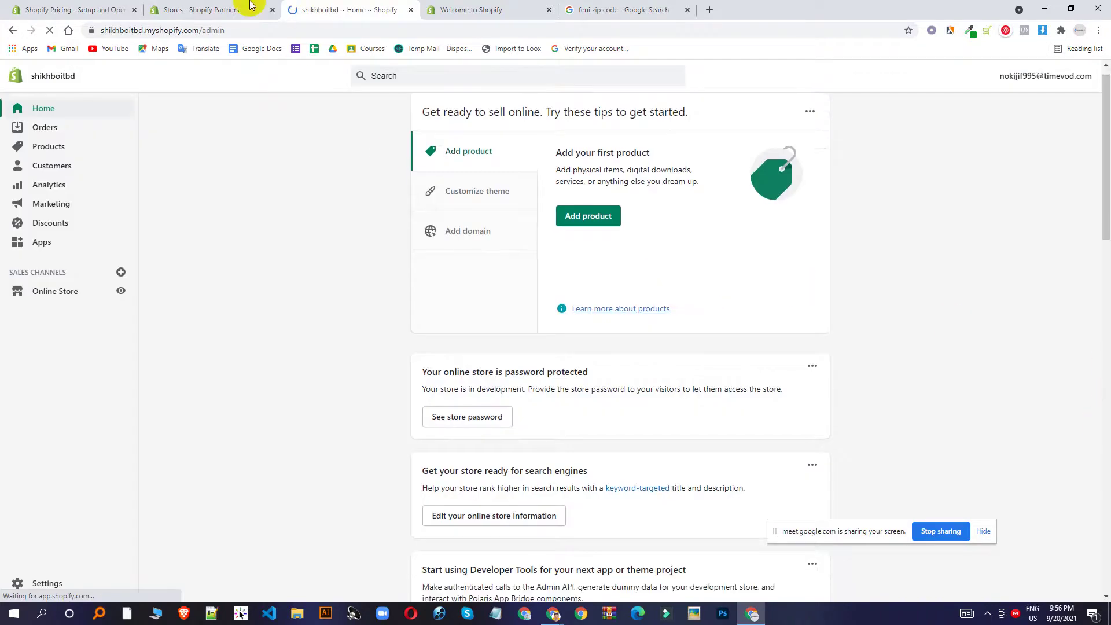
Reload the Stores list to show shikhboitbd, then begin adding another store.
left_click(252, 6)
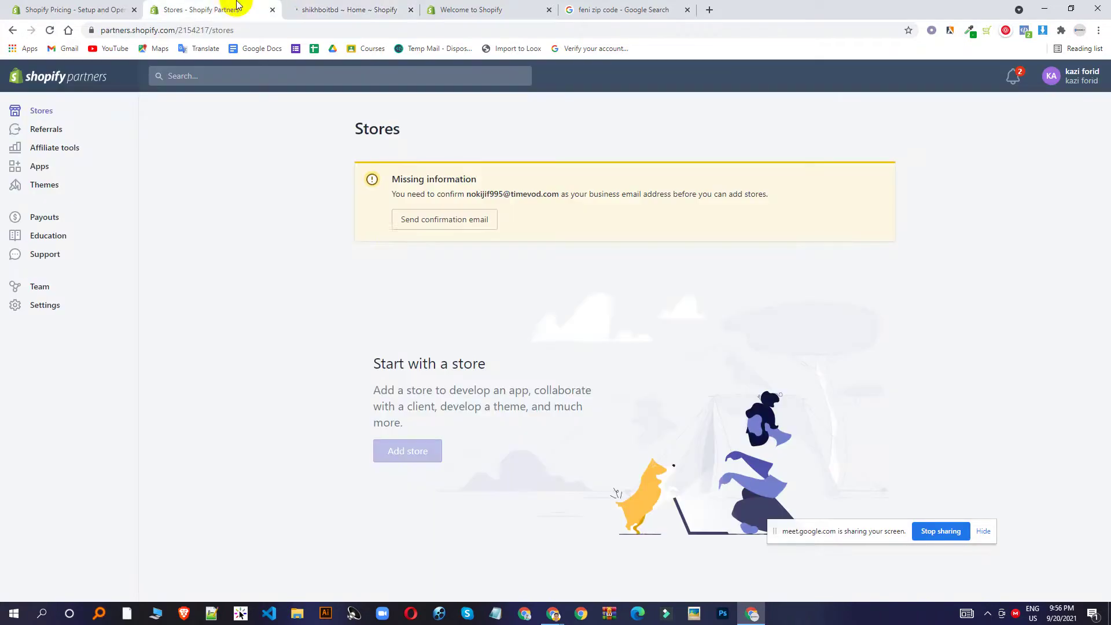
left_click(55, 30)
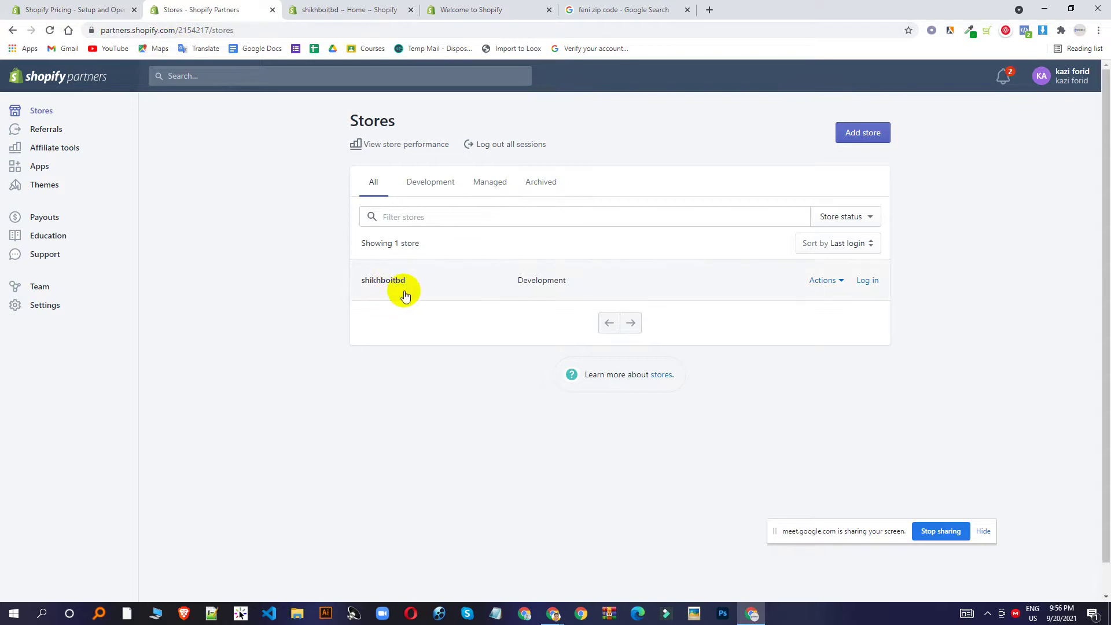
left_click(866, 131)
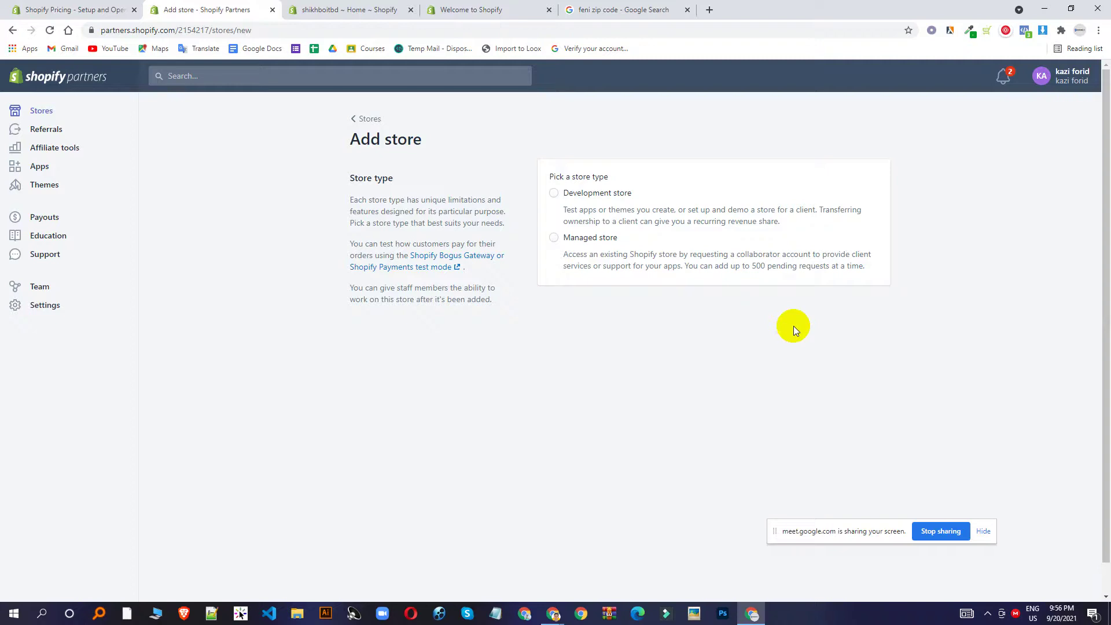
Try Managed store with Orders and Edit orders permissions, then revert to Development store.
left_click(554, 238)
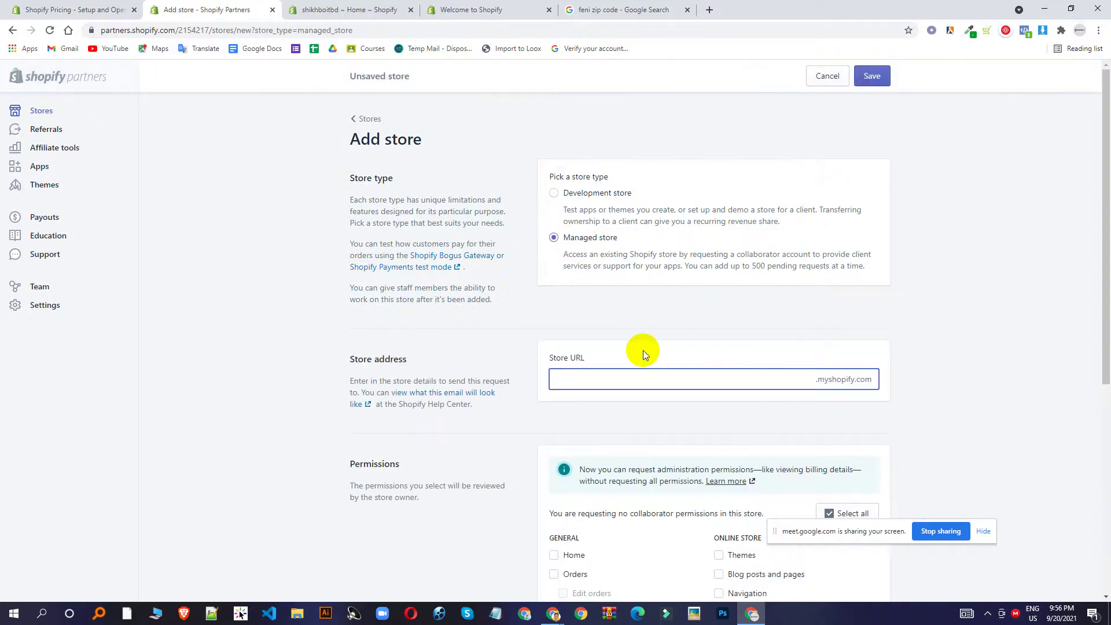
scroll(637, 347, "down", 3)
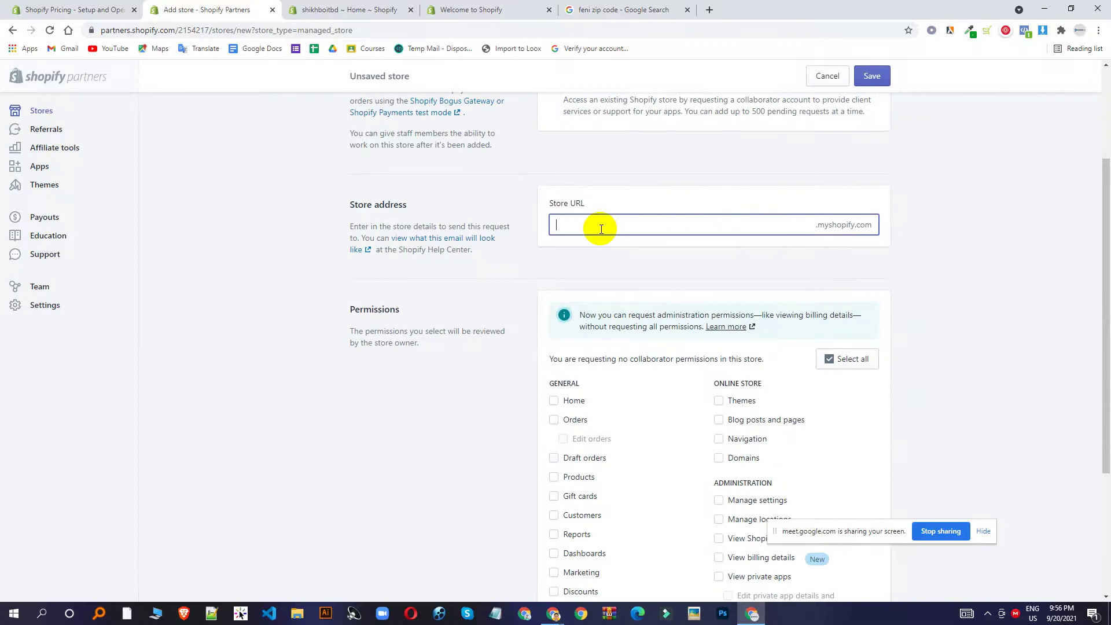
scroll(602, 229, "up", 1)
scroll(850, 304, "down", 3)
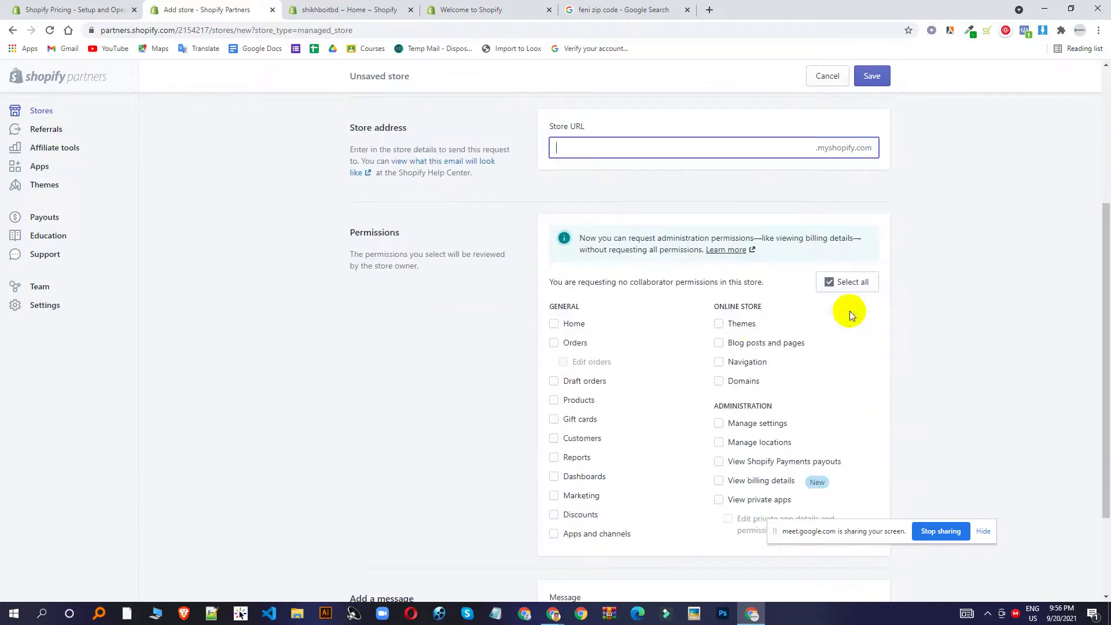
left_click(555, 344)
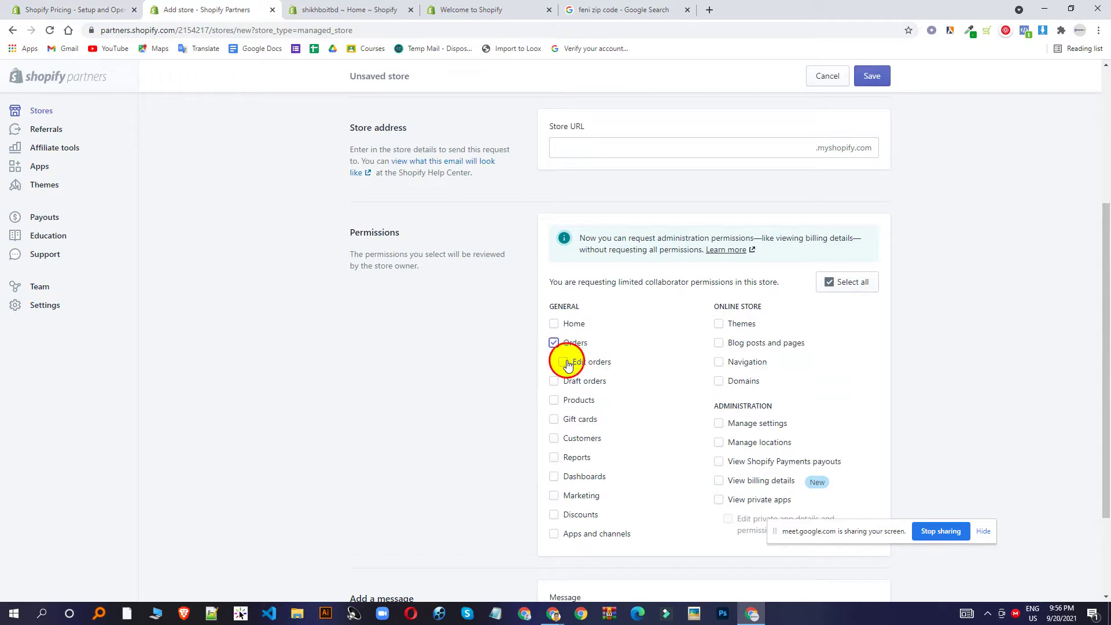
left_click(567, 363)
left_click(555, 344)
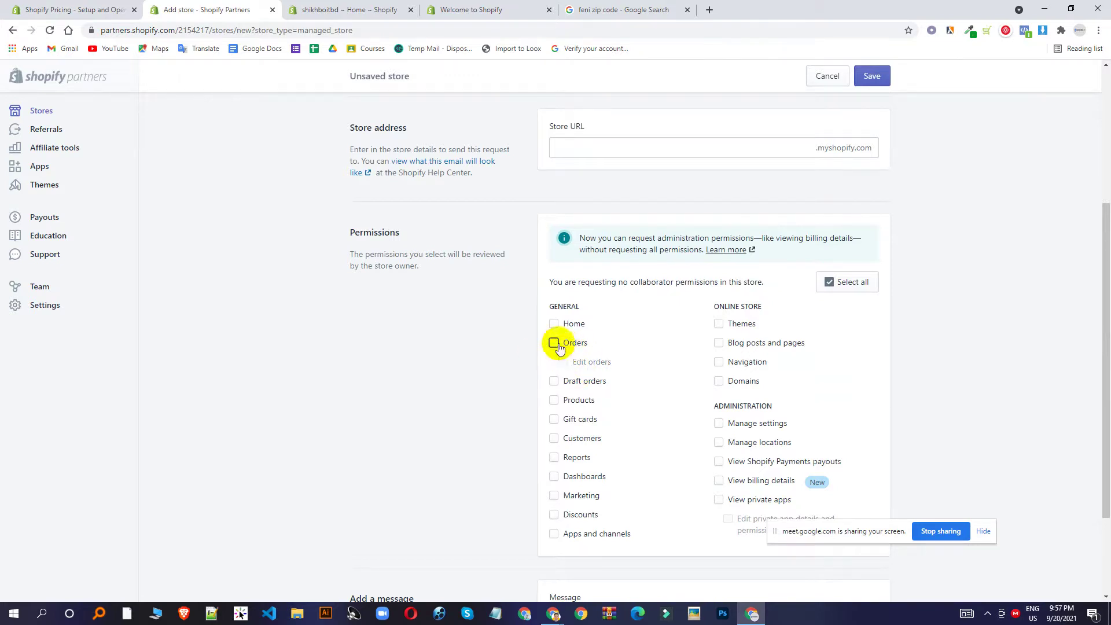
scroll(821, 279, "up", 4)
left_click(572, 197)
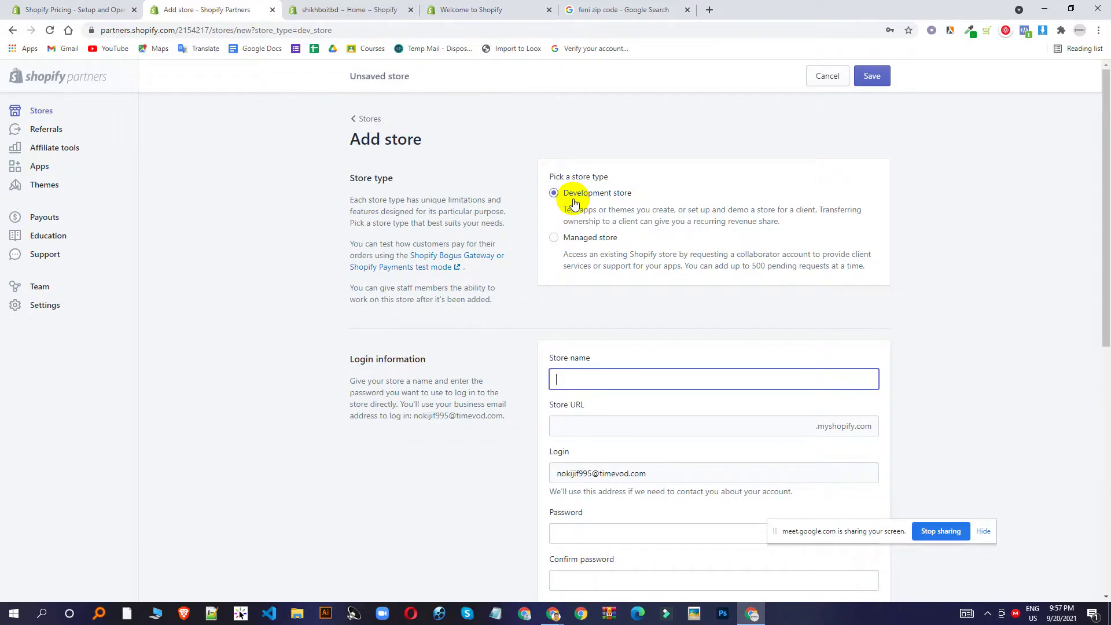
Cycle through the open tabs and return to the shikhboitbd admin home.
left_click(392, 7)
left_click(224, 8)
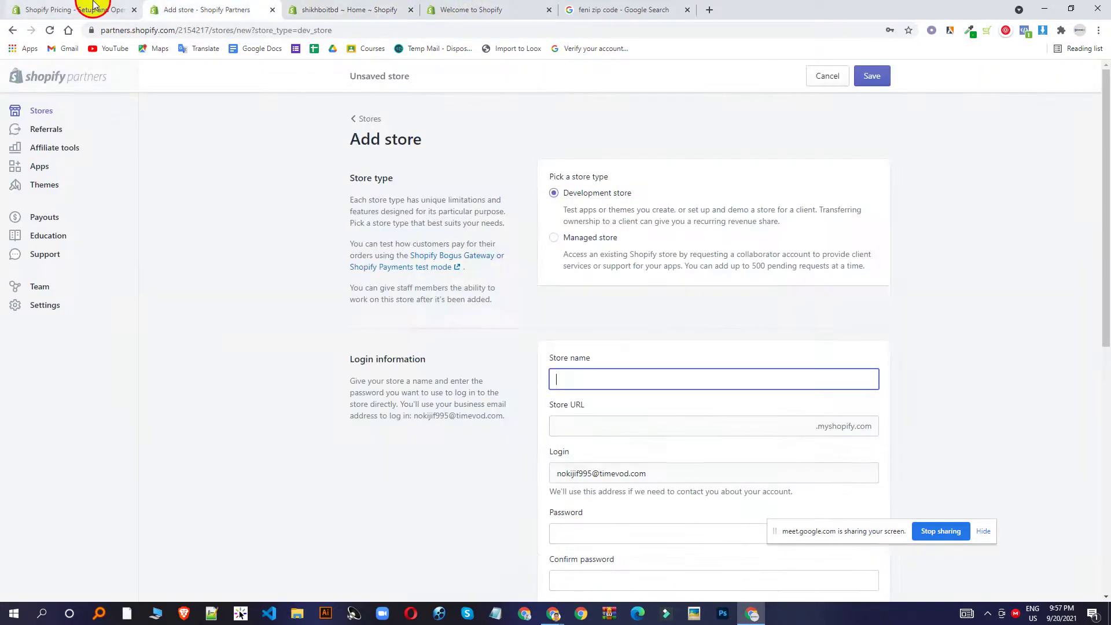
left_click(87, 8)
left_click(343, 8)
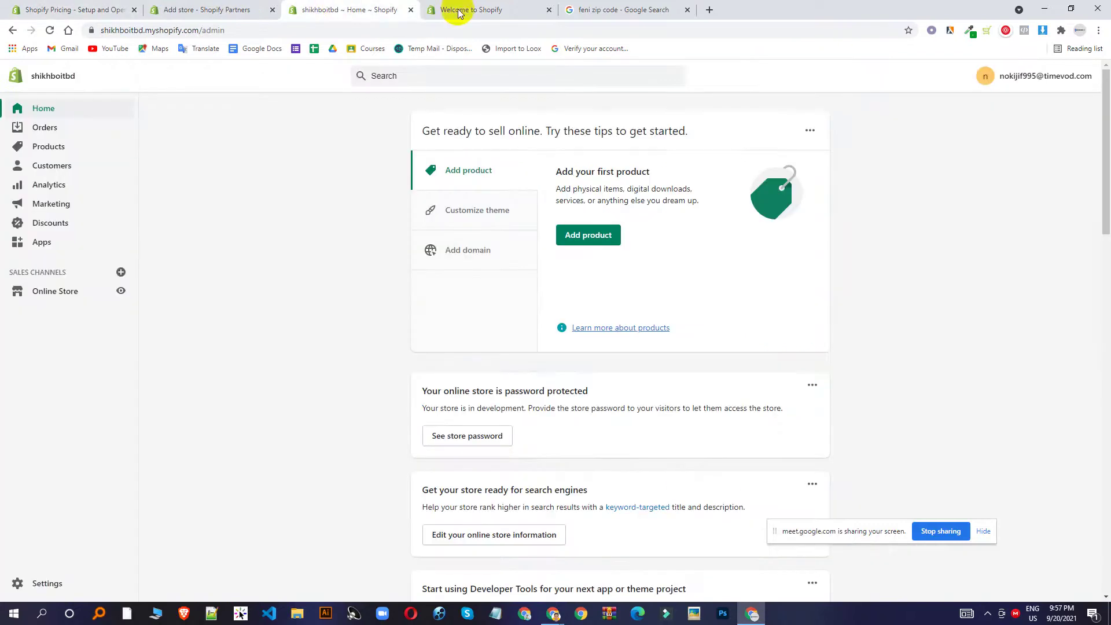
Close the Welcome to Shopify page and get back to the store admin.
left_click(504, 13)
left_click(393, 9)
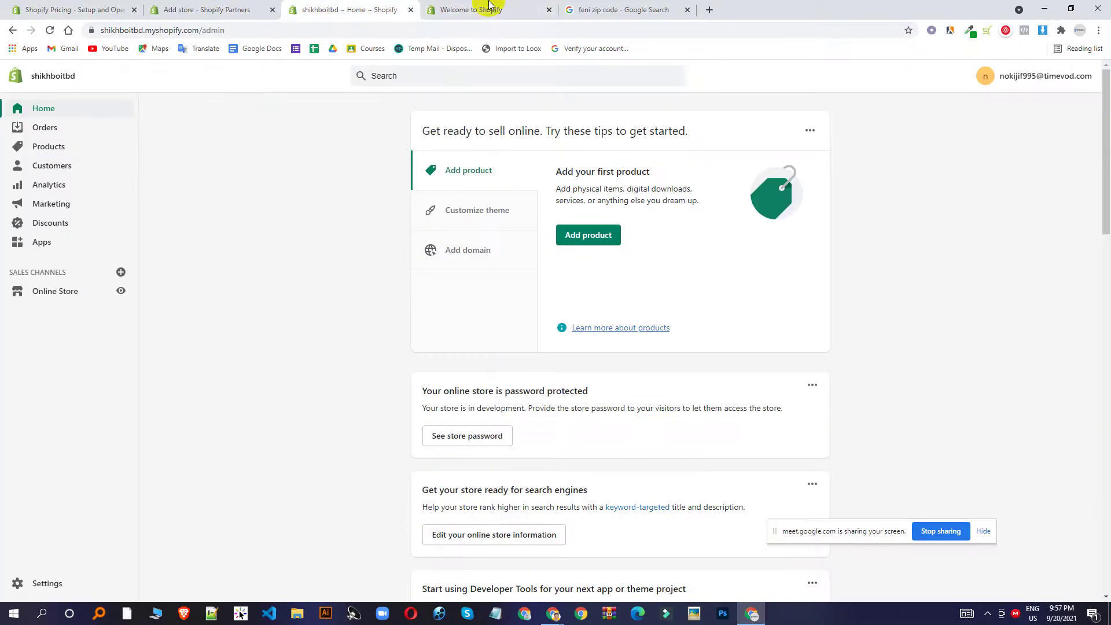
left_click(549, 10)
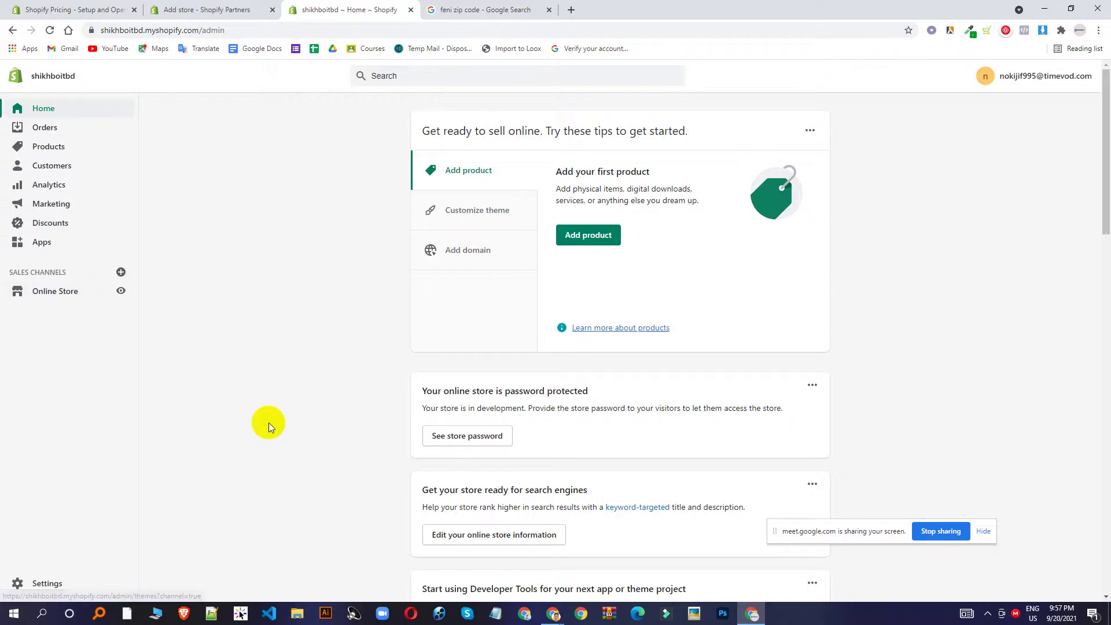
Glance at the store Settings page, then return to the admin Home.
scroll(227, 374, "down", 3)
left_click(61, 579)
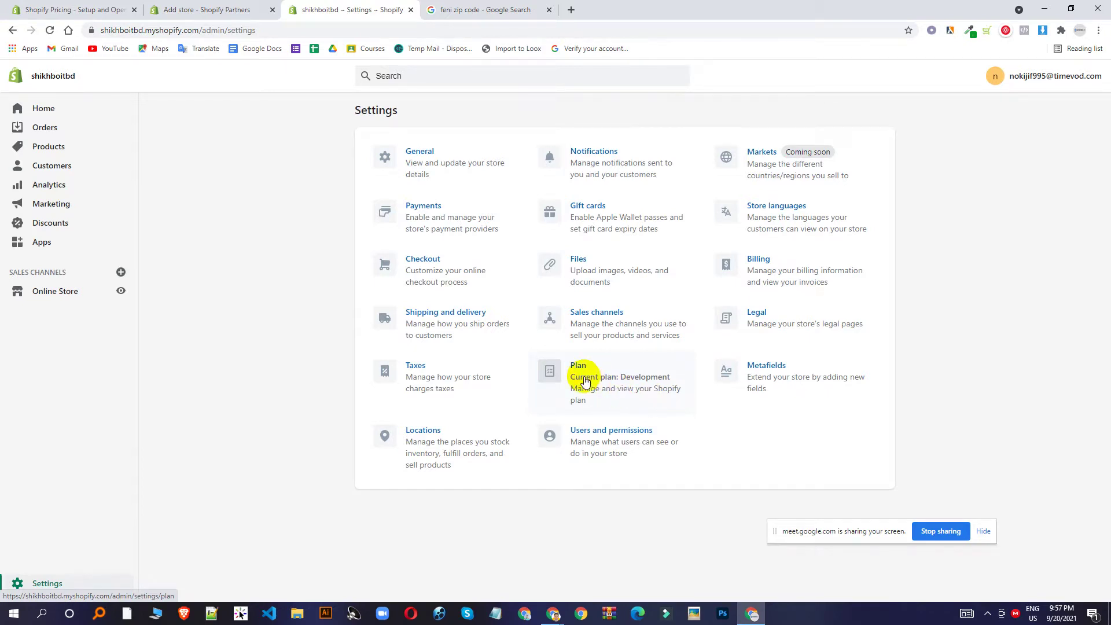
left_click(18, 113)
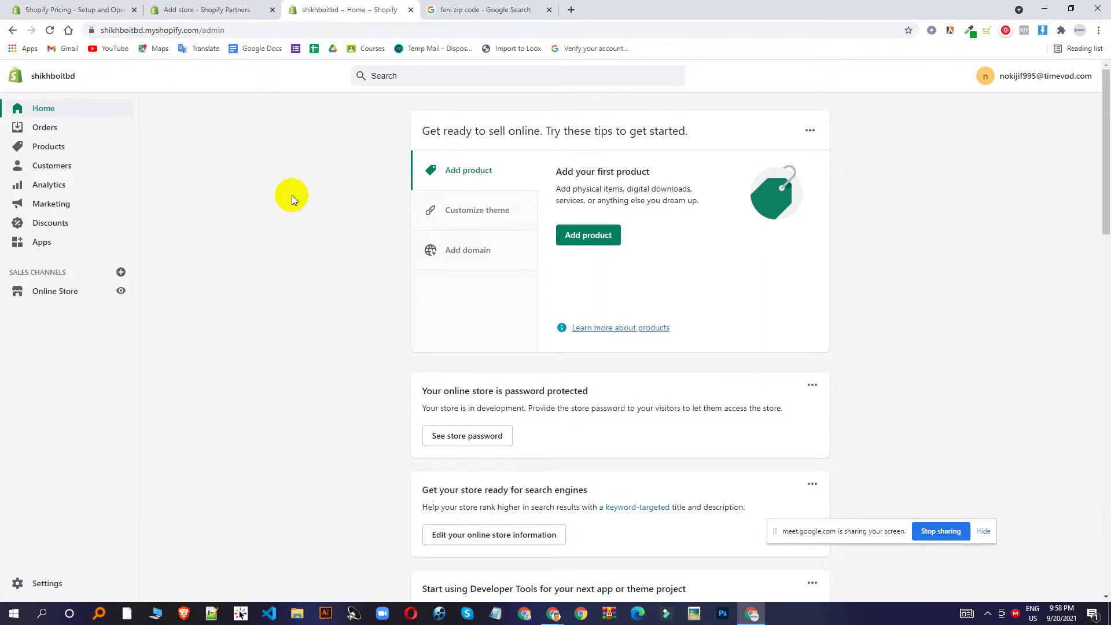
Browse Orders, Drafts and Abandoned checkouts, ending on the empty Orders list.
left_click(45, 128)
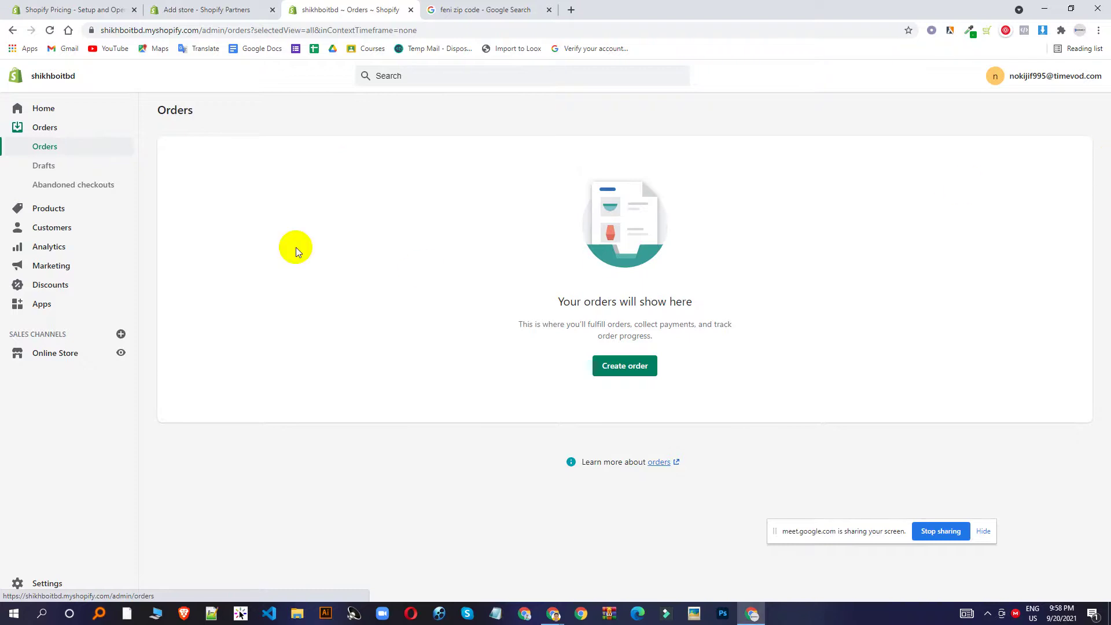
left_click(49, 167)
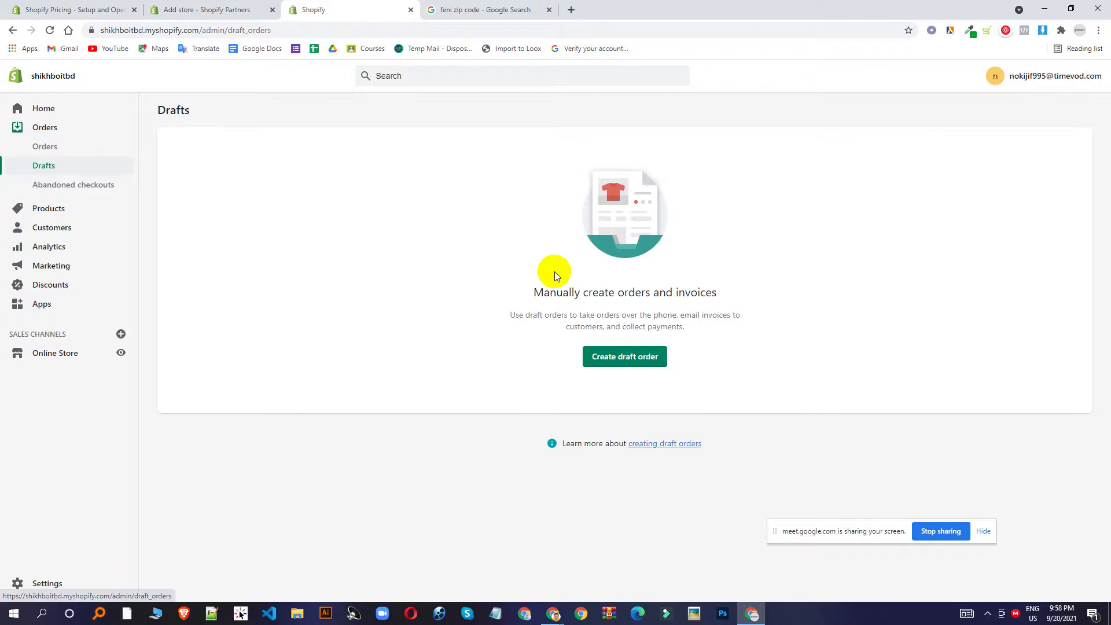
left_click(43, 183)
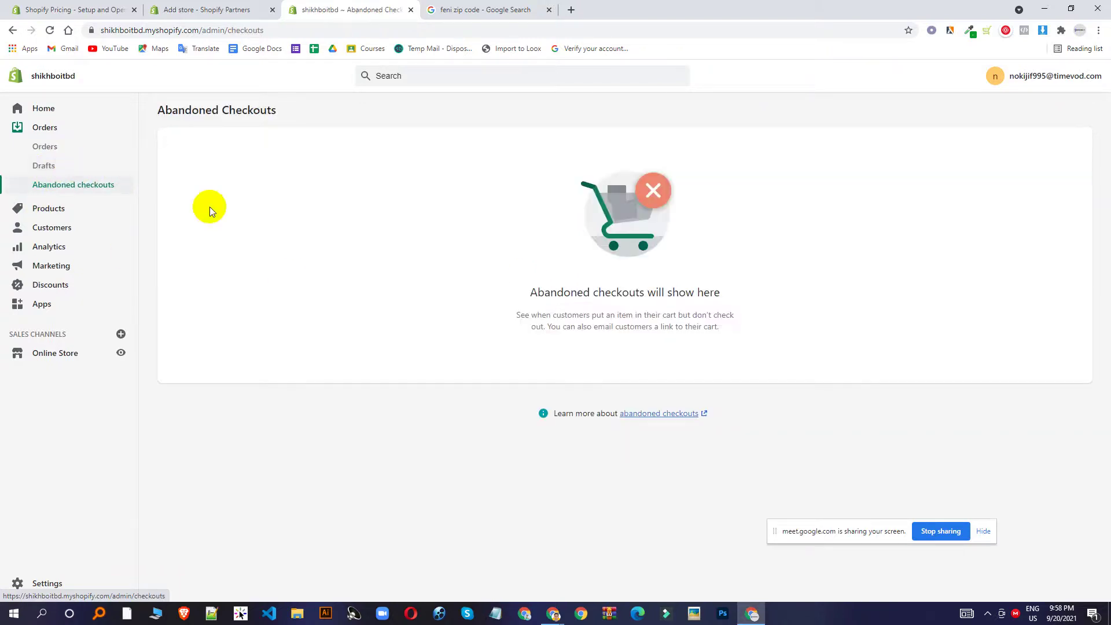
left_click(46, 149)
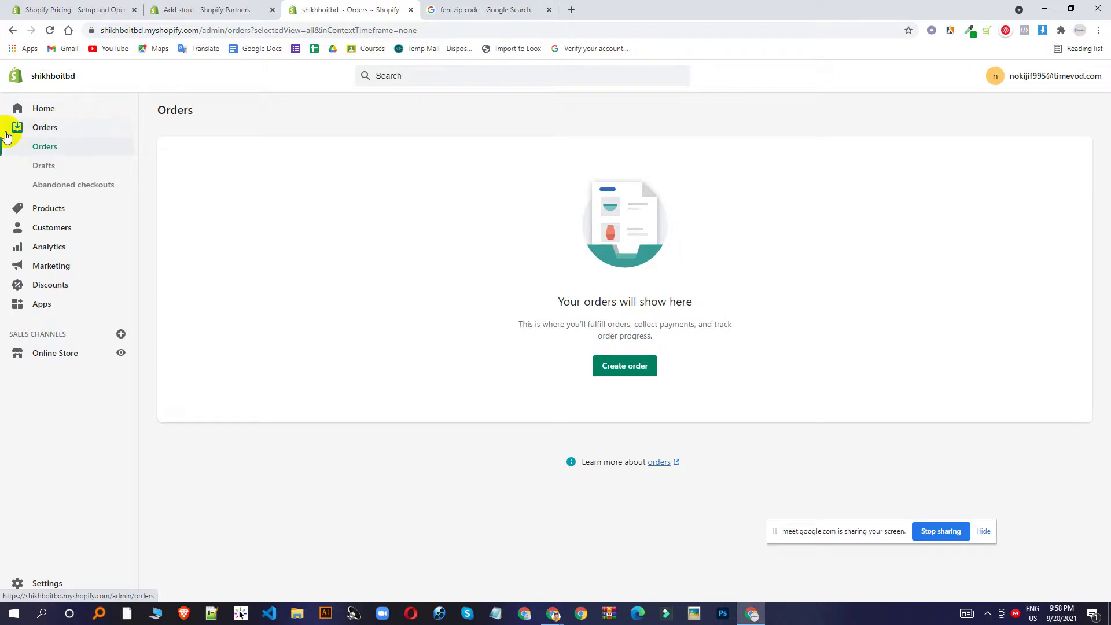
Start a new product and step through its Title and Description fields.
left_click(48, 209)
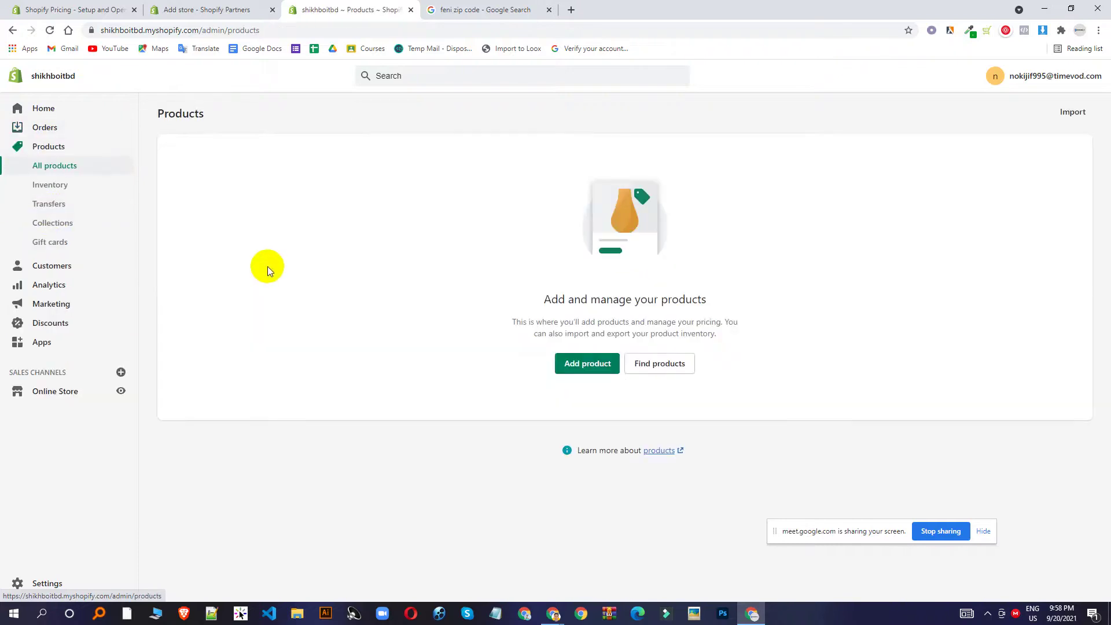
left_click(585, 366)
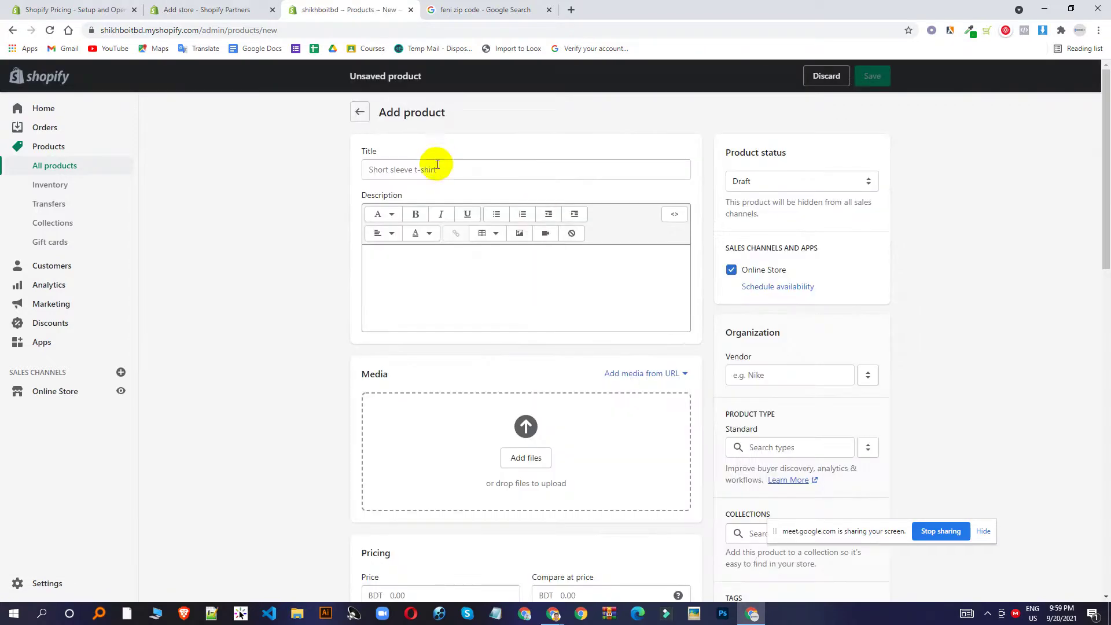
left_click(428, 169)
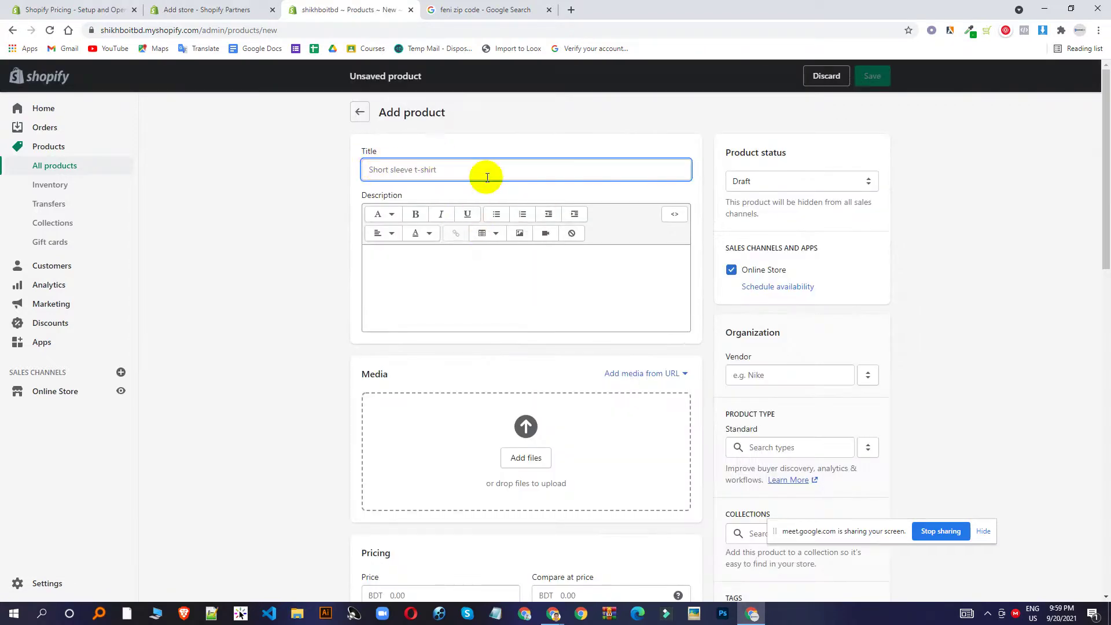
left_click(438, 295)
scroll(508, 440, "down", 3)
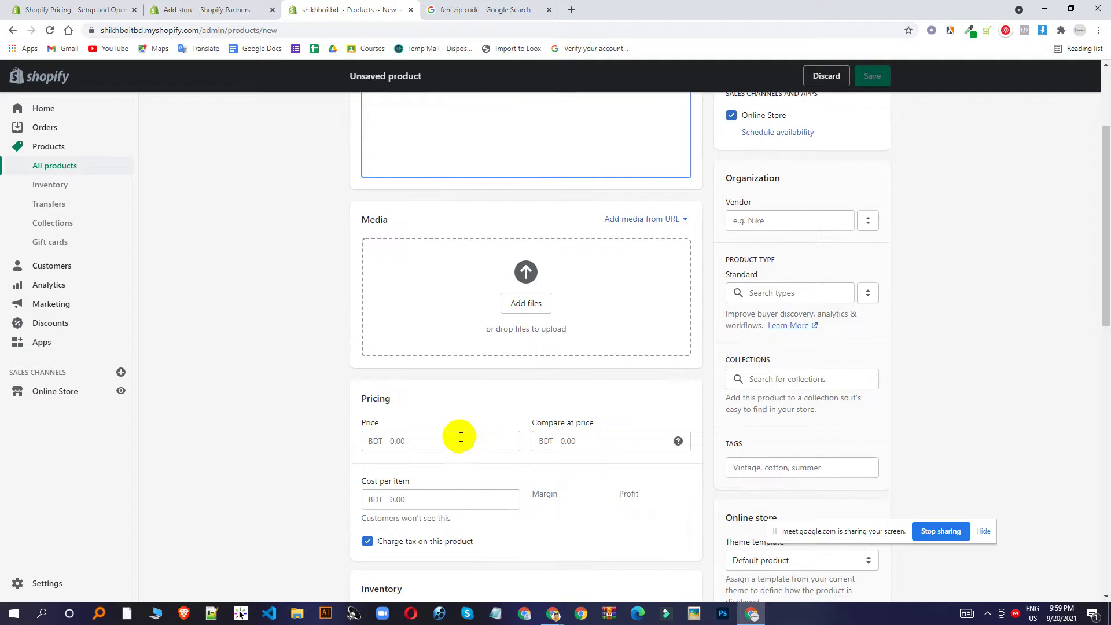
scroll(460, 437, "down", 4)
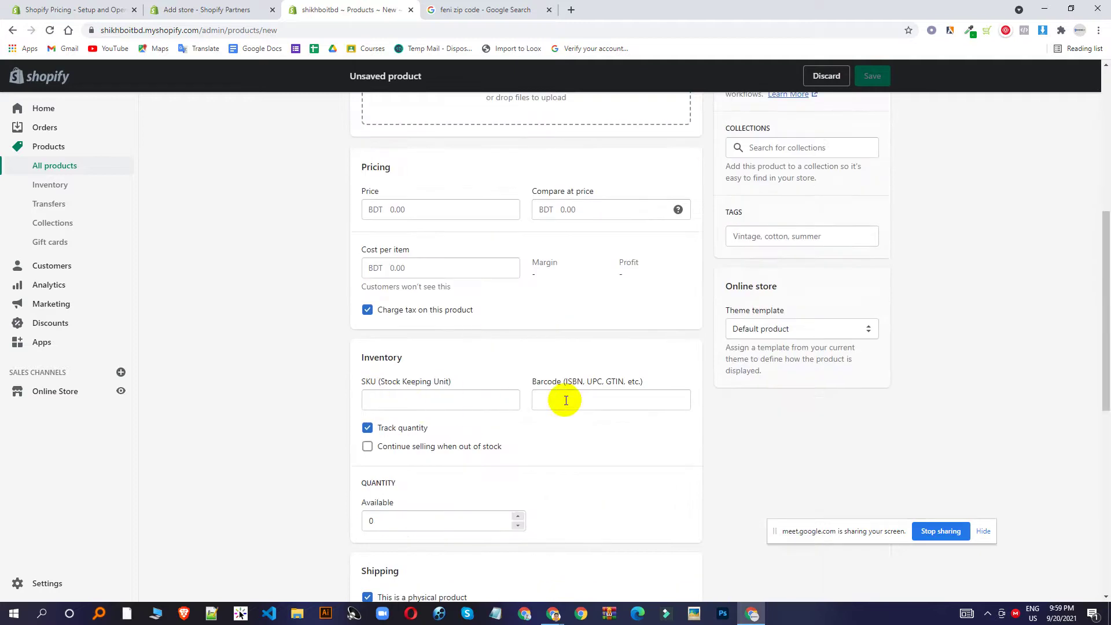
scroll(551, 411, "down", 1)
scroll(551, 411, "down", 2)
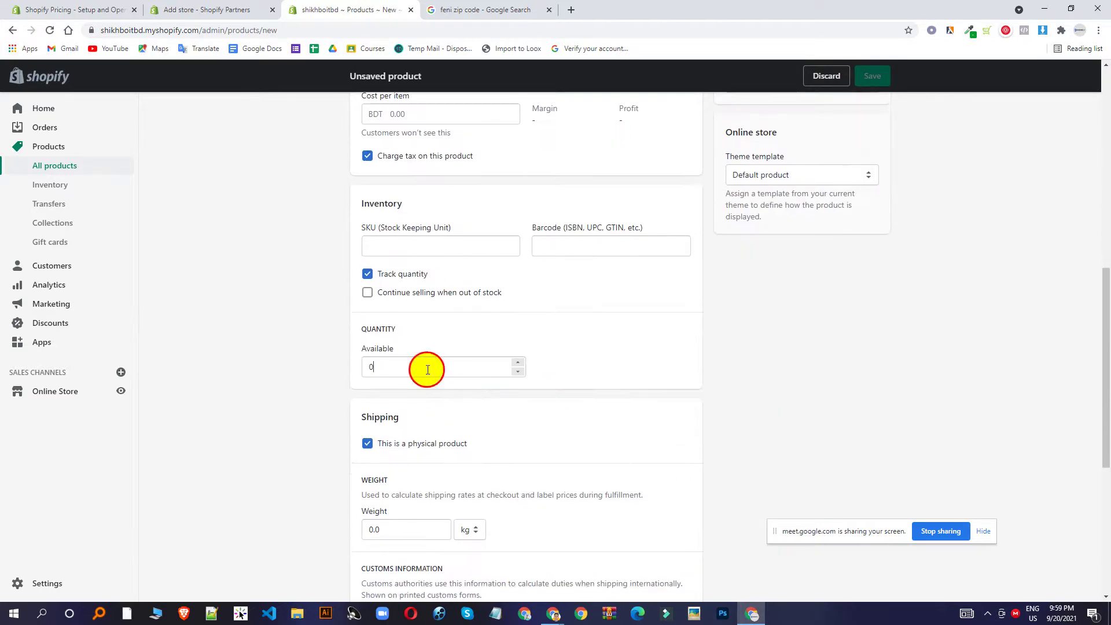
scroll(426, 366, "down", 3)
scroll(404, 372, "down", 3)
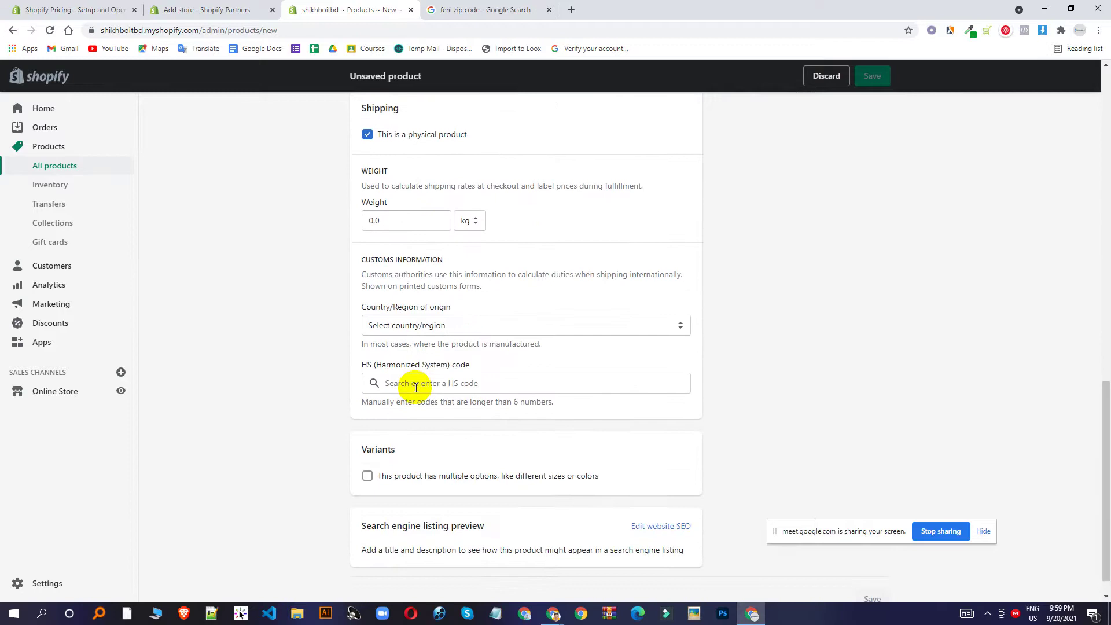
scroll(440, 353, "down", 1)
Enable product variants with a second option, then discard the product and go to Collections.
left_click(409, 447)
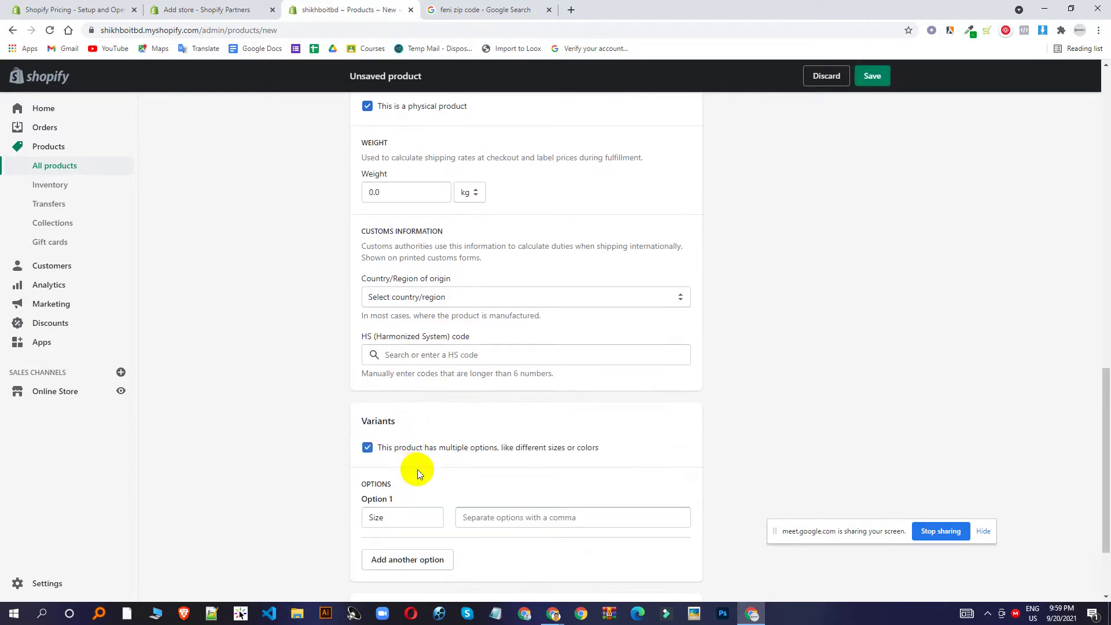
scroll(420, 473, "down", 2)
left_click(405, 484)
scroll(579, 280, "up", 8)
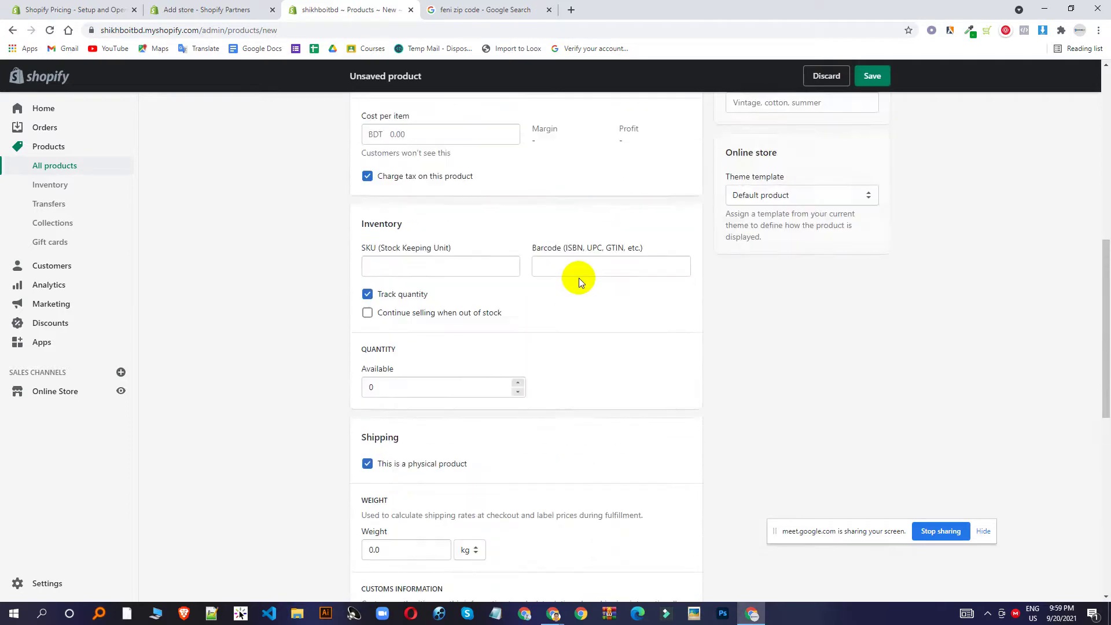
scroll(581, 282, "up", 10)
scroll(446, 317, "down", 8)
scroll(470, 309, "up", 6)
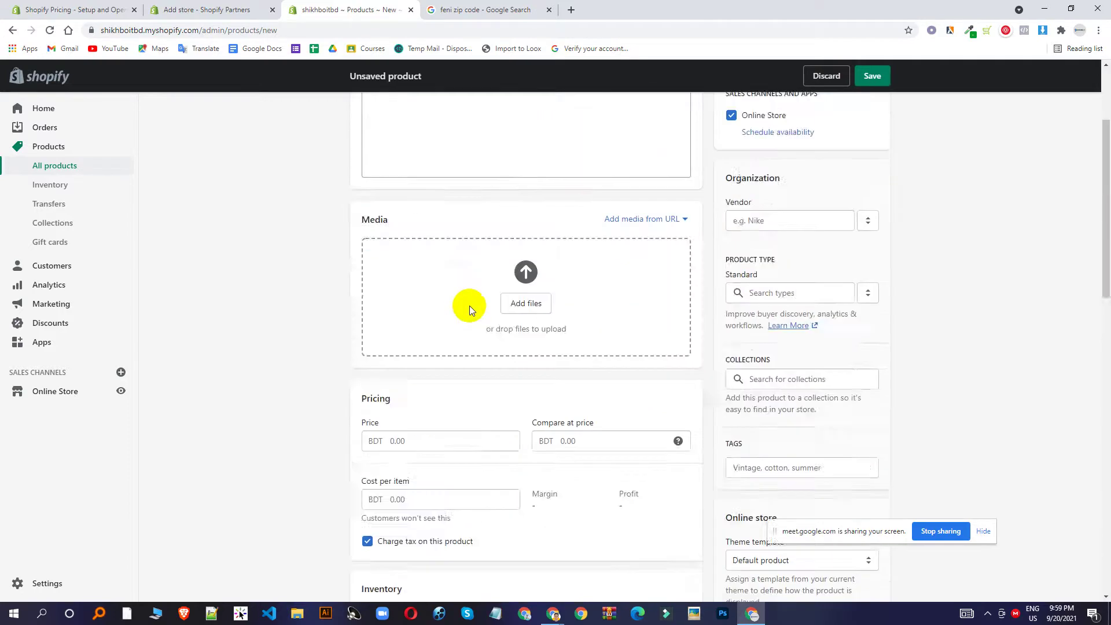
scroll(469, 309, "up", 3)
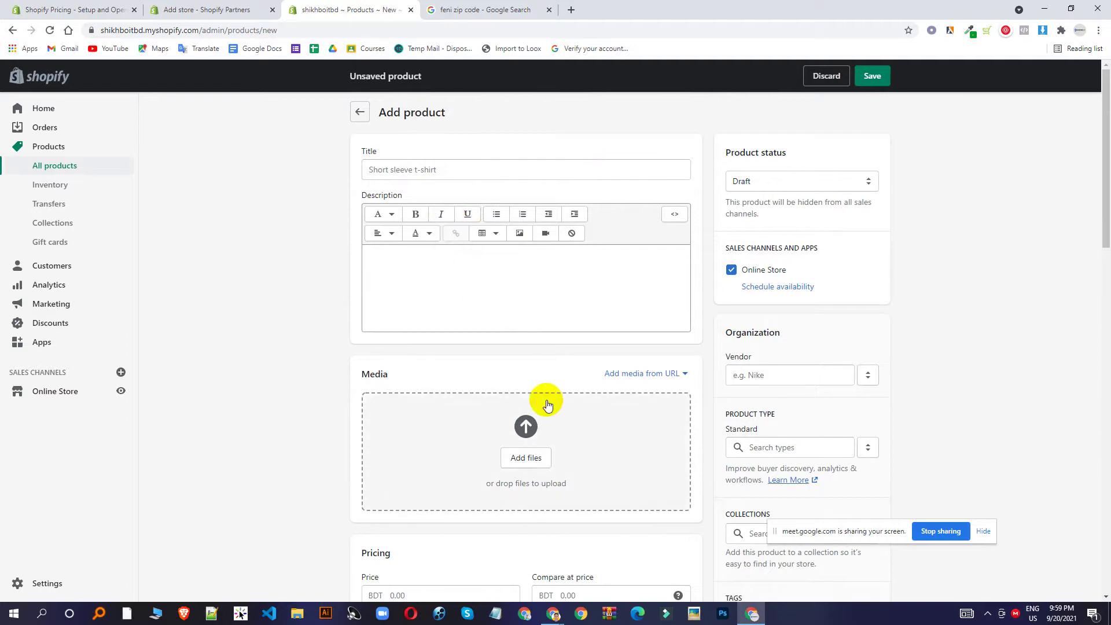
left_click(50, 226)
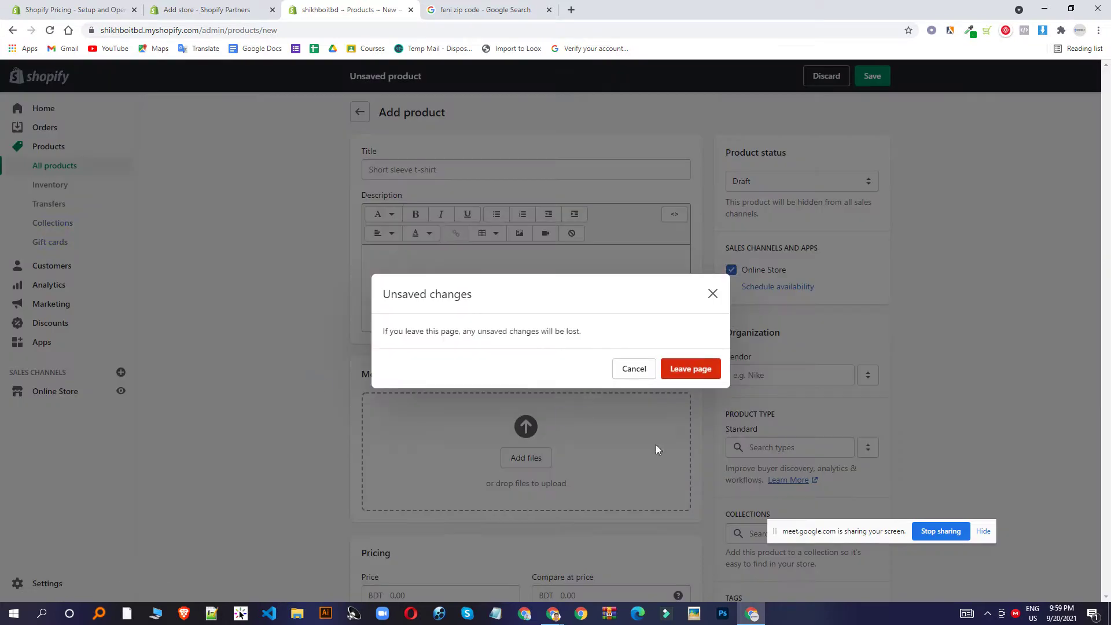
left_click(692, 374)
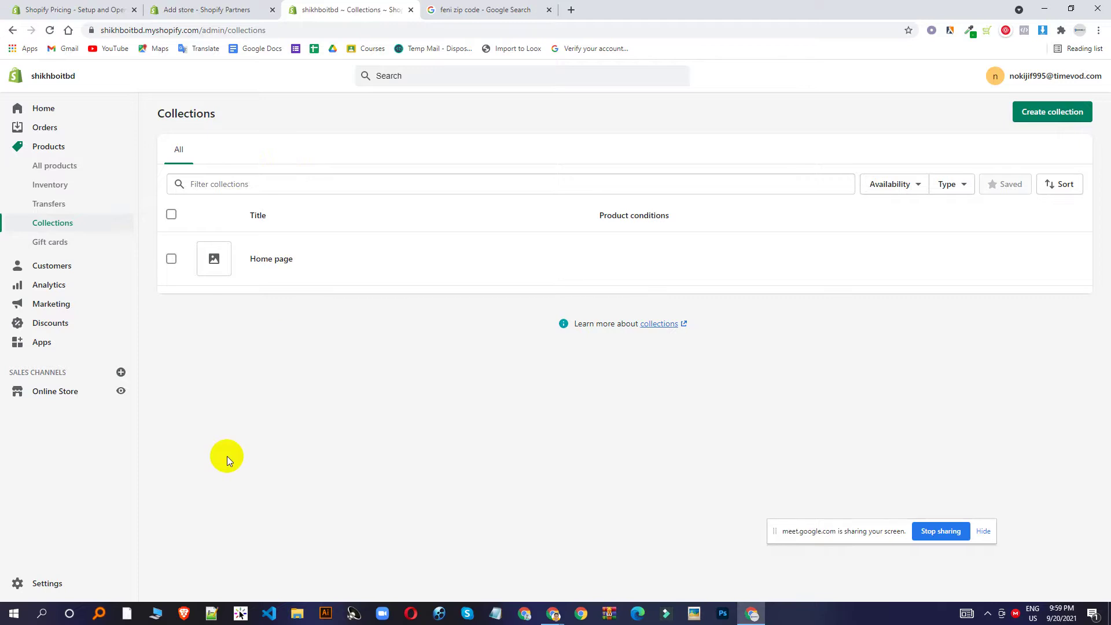
View the empty Customers page, then open the Analytics overview dashboard.
left_click(36, 264)
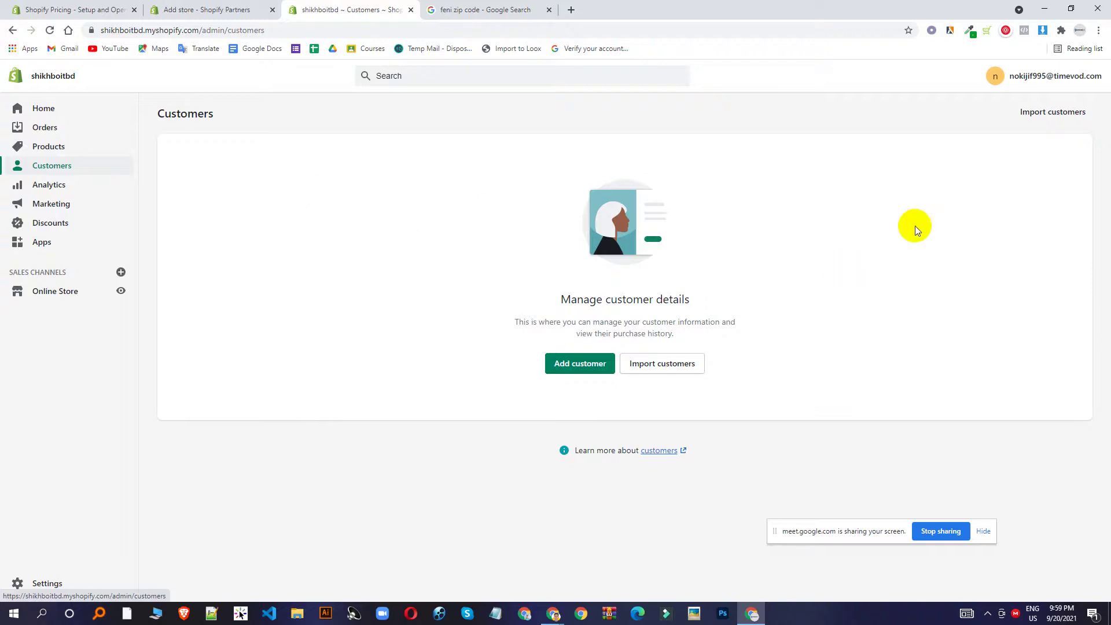
left_click(50, 186)
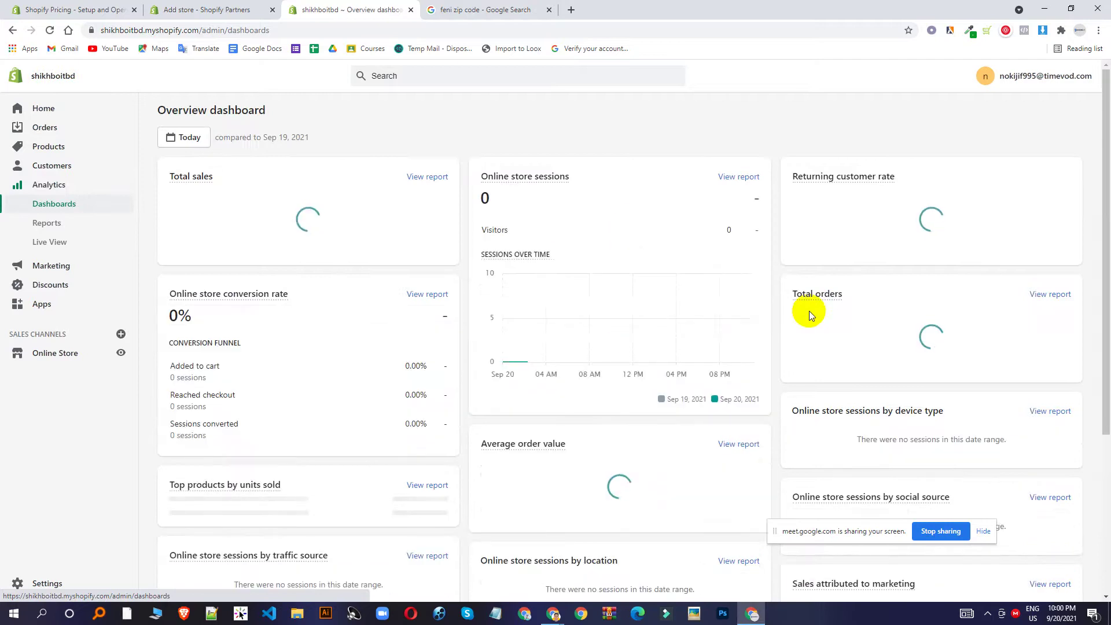
Preview the online store in a new tab, then reload the Analytics dashboard.
left_click(121, 352)
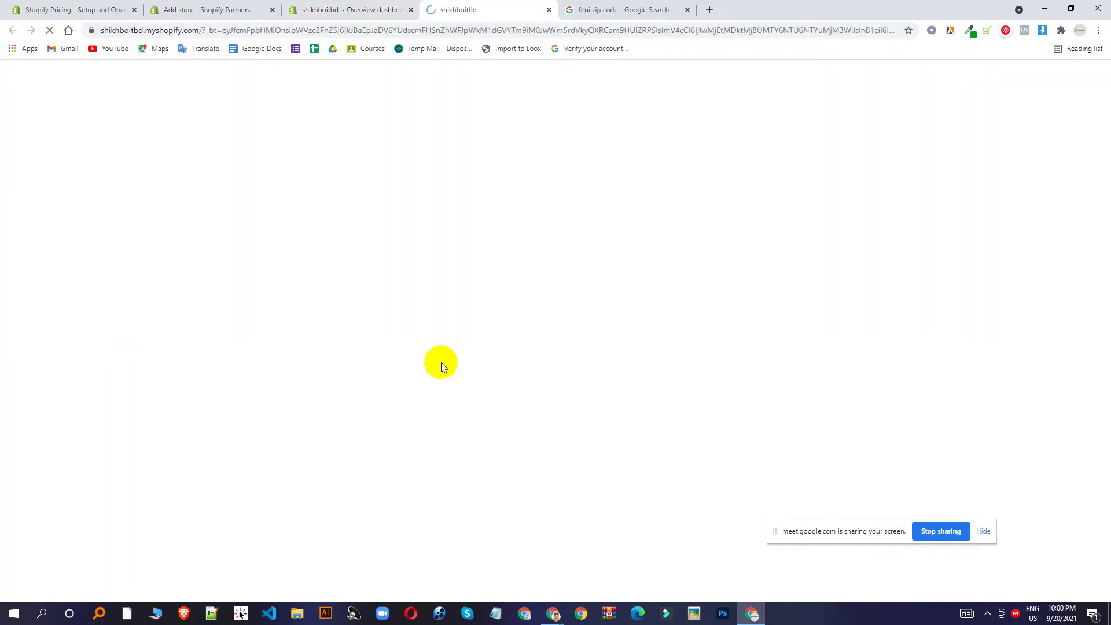
scroll(503, 318, "down", 10)
scroll(533, 341, "up", 15)
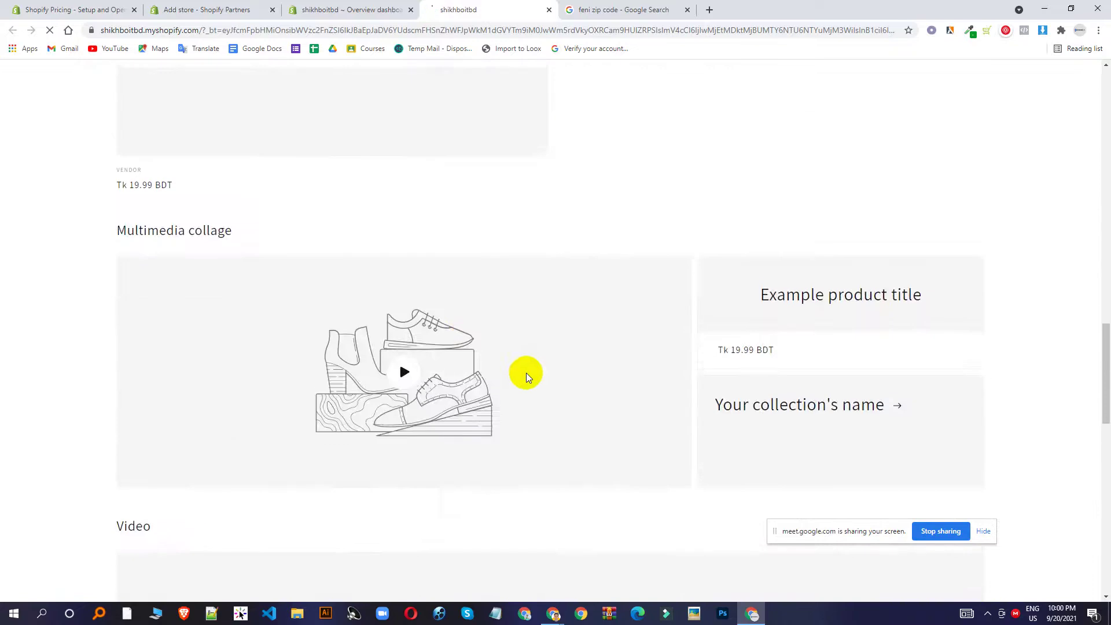
scroll(463, 138, "down", 5)
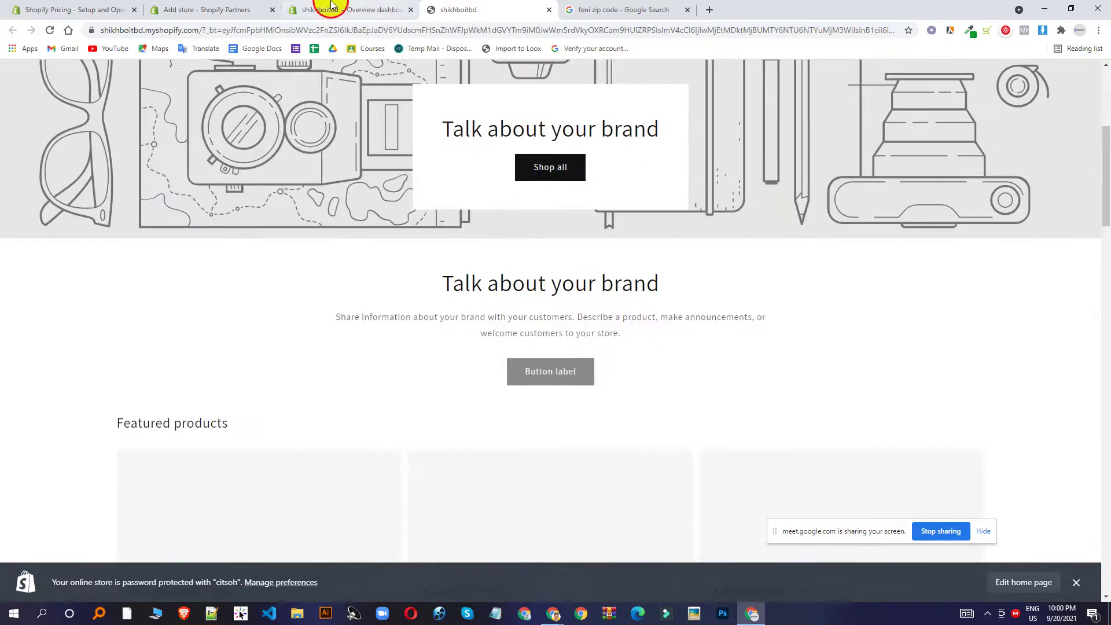
left_click(336, 10)
left_click(50, 30)
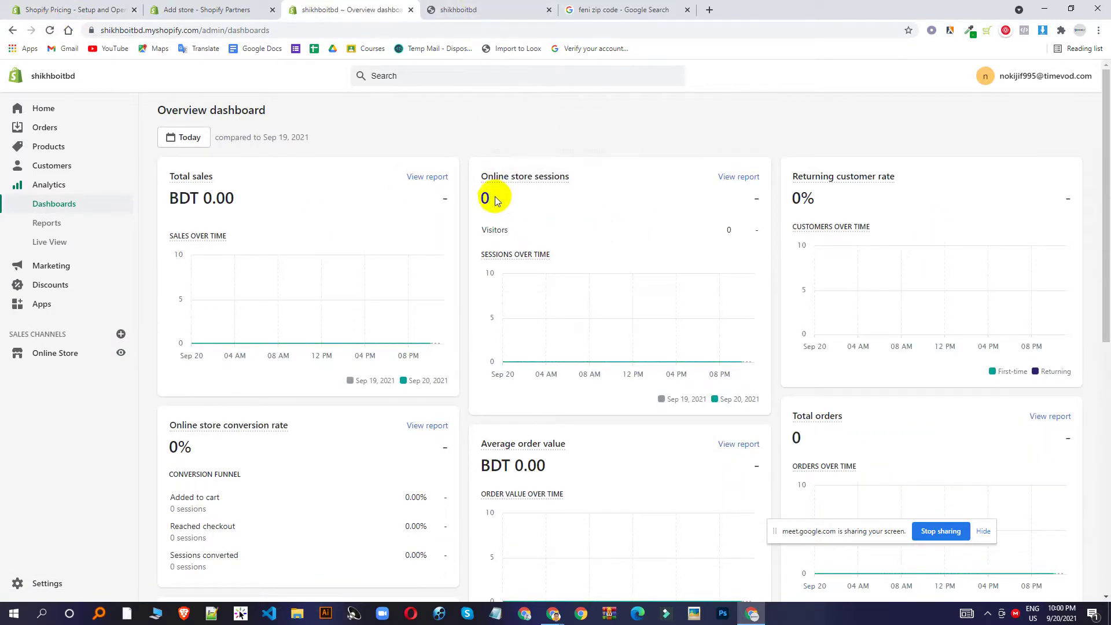
Review the zero sales, sessions and conversion figures, then open Live View.
left_click_drag(464, 199, 707, 218)
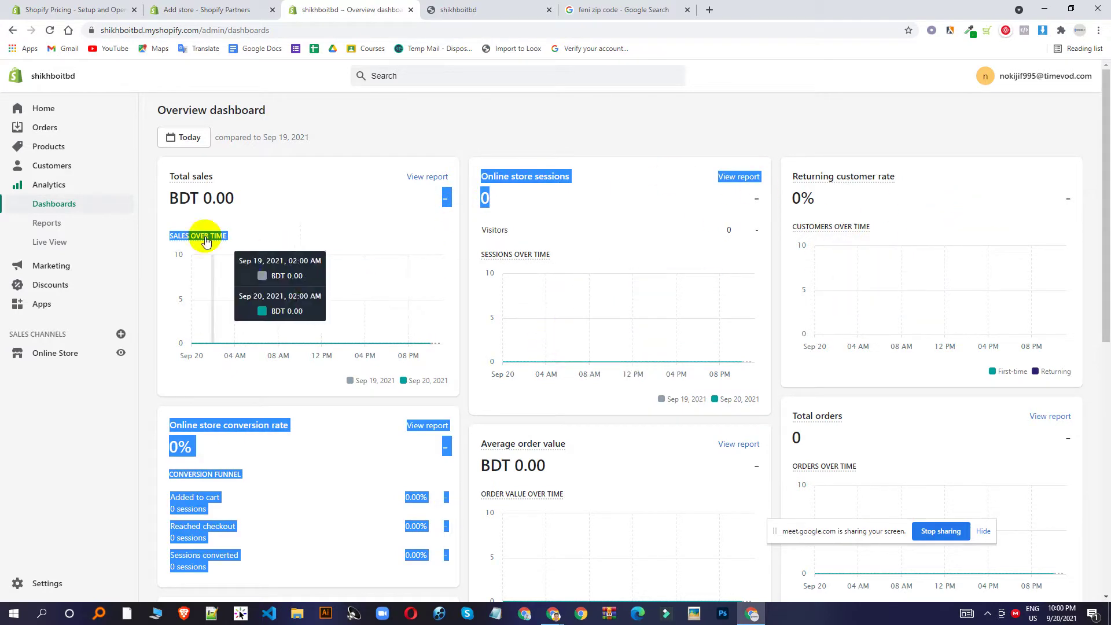
scroll(225, 194, "down", 3)
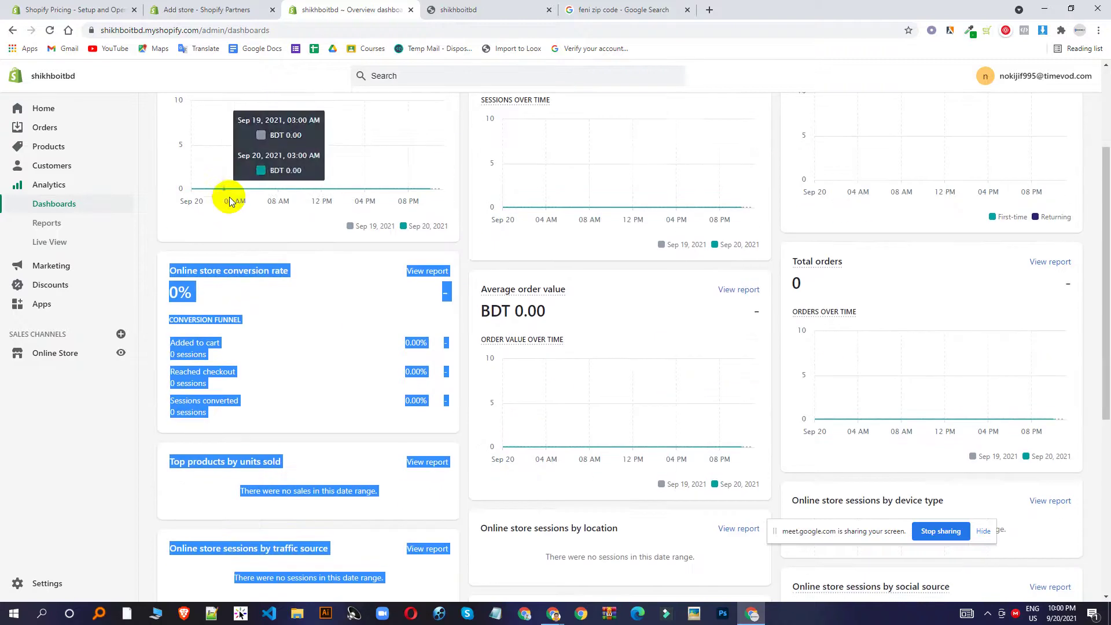
left_click(294, 315)
left_click_drag(203, 354, 231, 377)
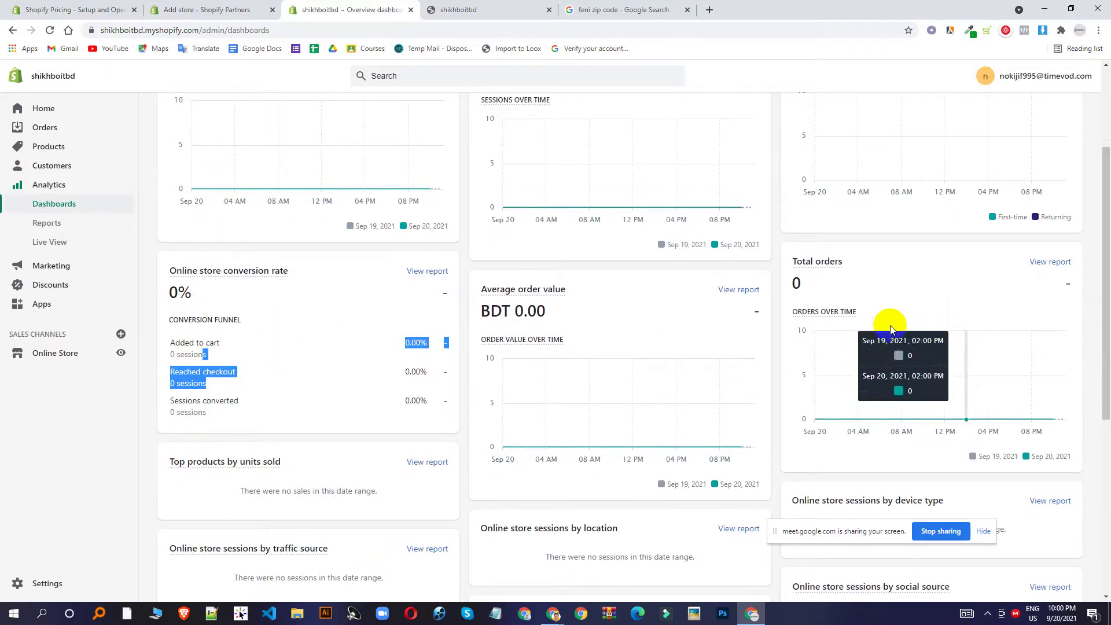
scroll(331, 318, "down", 5)
scroll(331, 318, "up", 7)
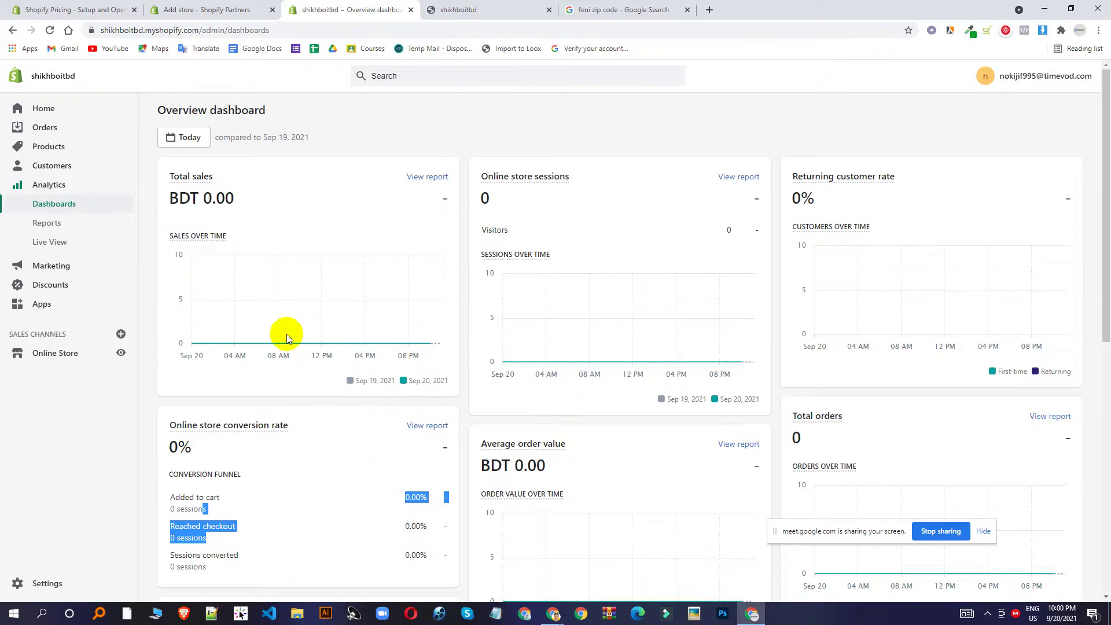
scroll(435, 408, "down", 1)
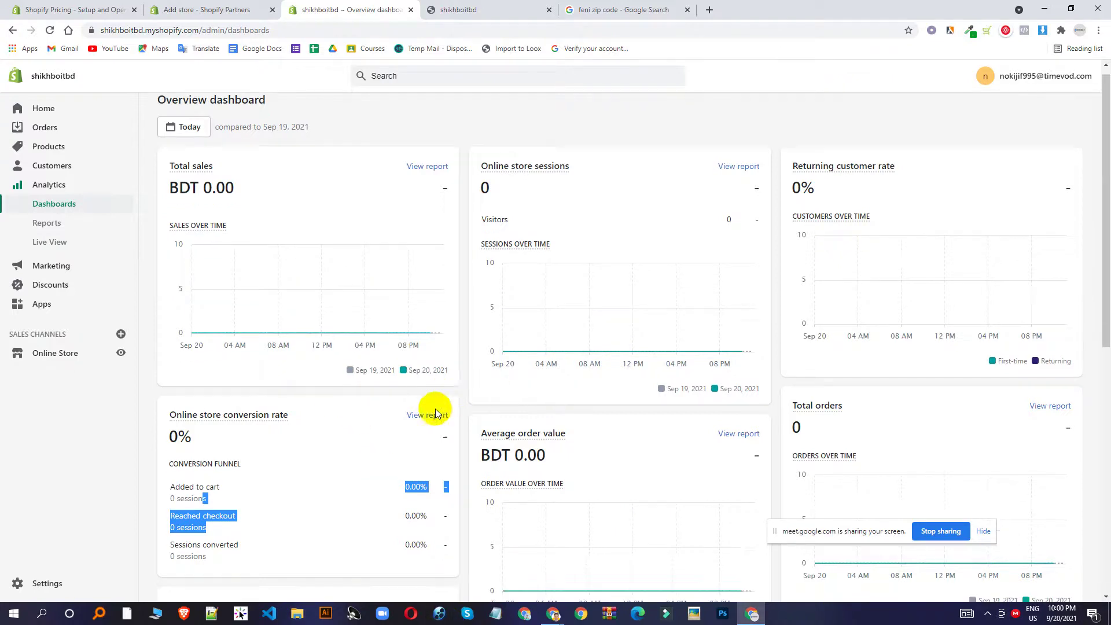
scroll(435, 413, "down", 1)
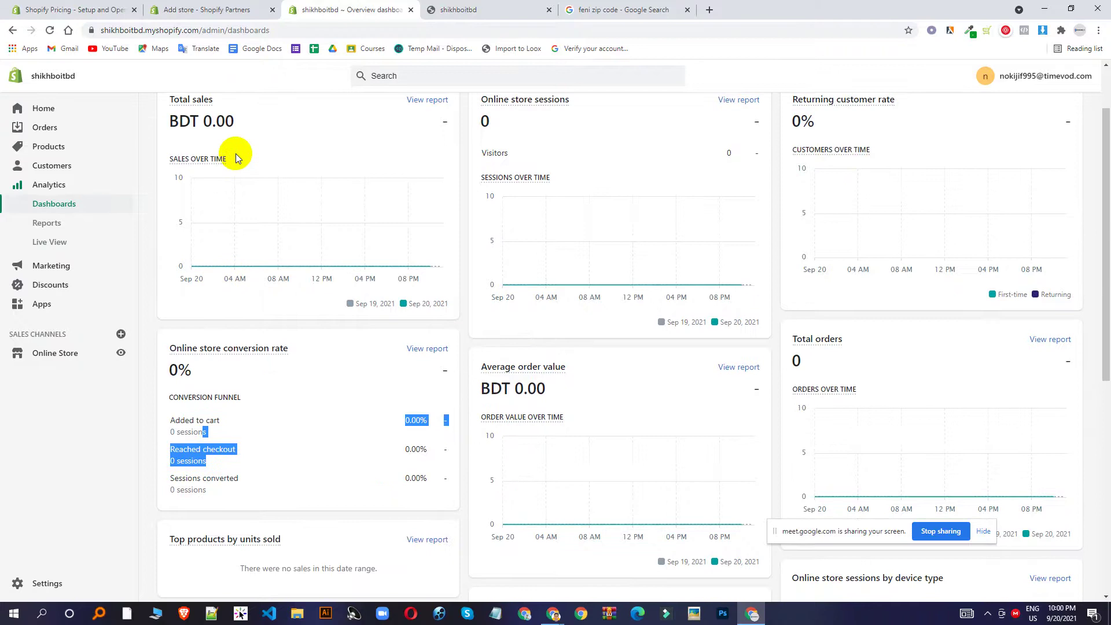
left_click(63, 245)
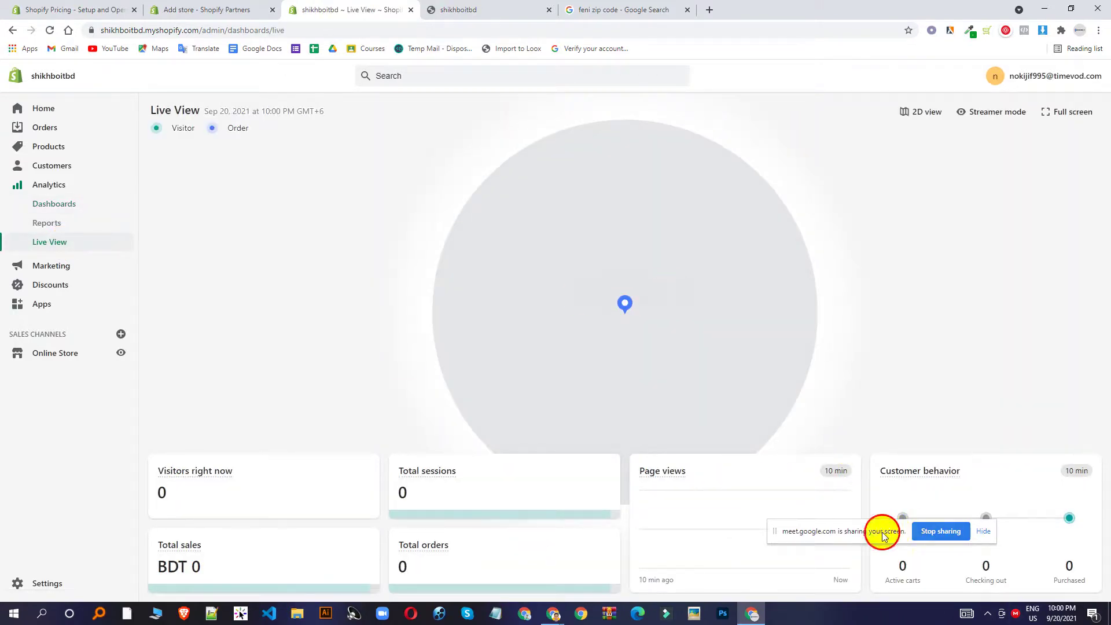
Leave Live View for Marketing and review abandoned checkout emails, the only active campaign (BDT 0.00).
left_click_drag(880, 528, 968, 369)
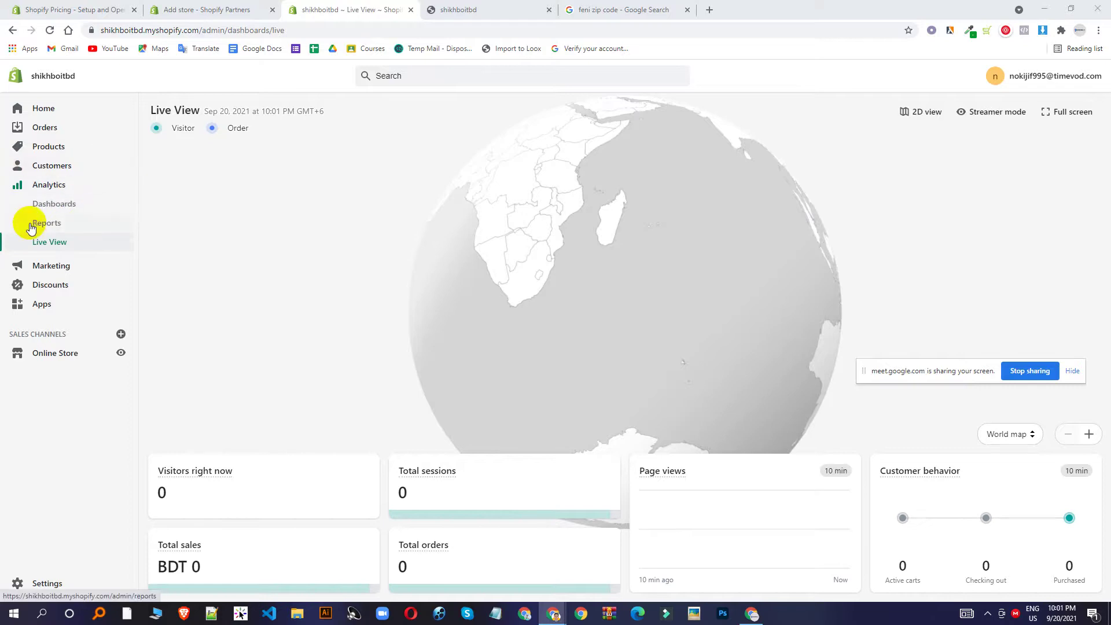
left_click(33, 266)
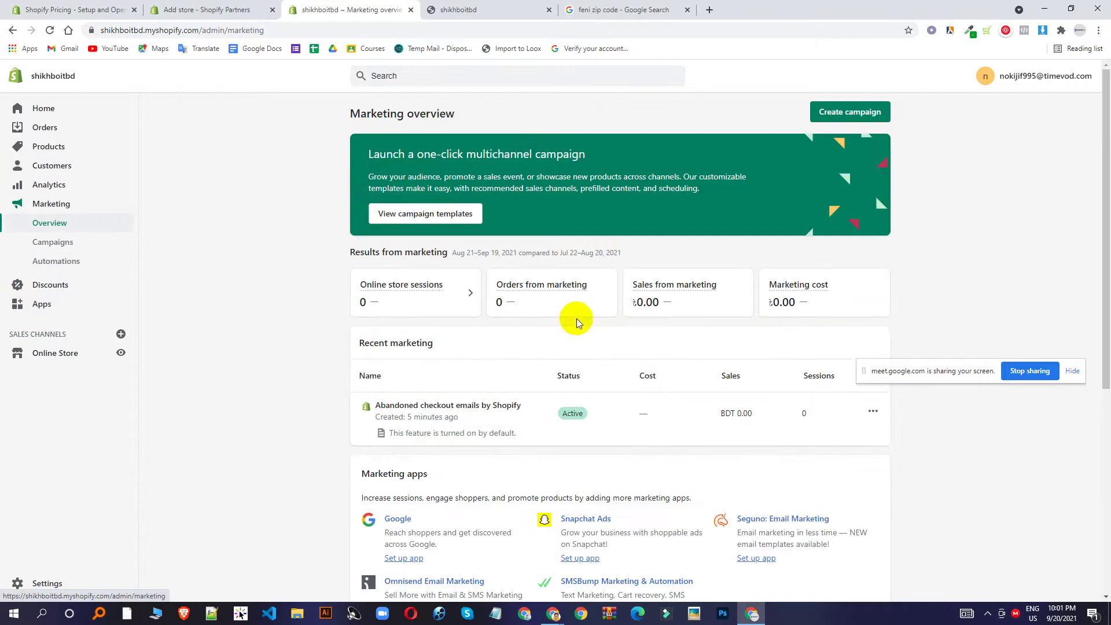
scroll(577, 319, "down", 3)
scroll(579, 319, "up", 3)
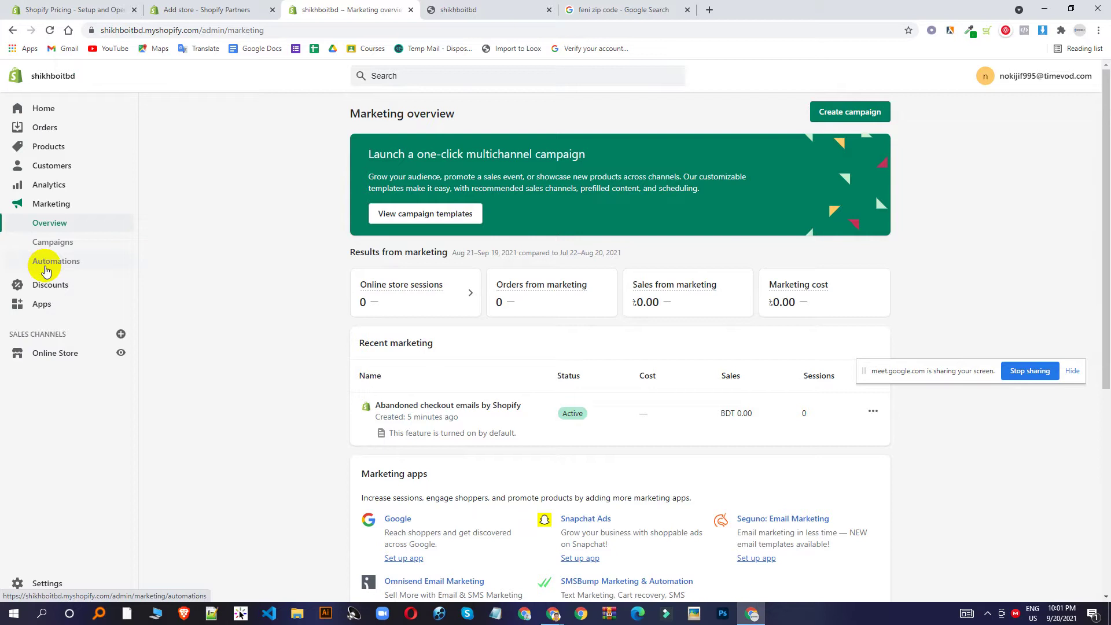
Start a new discount code that applies to specific collections.
left_click(63, 292)
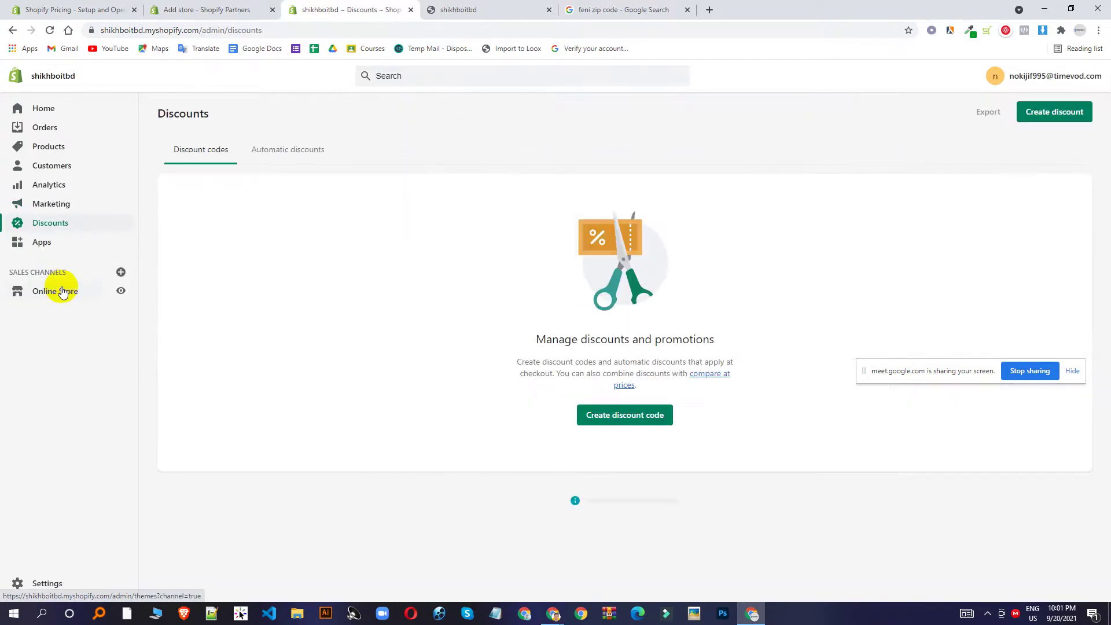
left_click(617, 416)
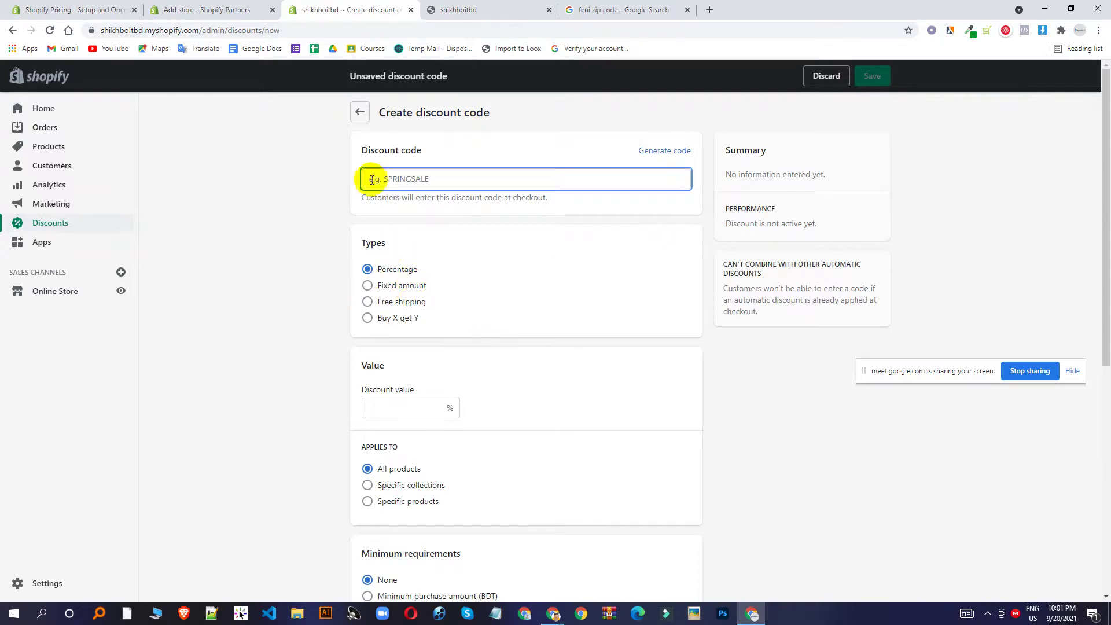
left_click(431, 410)
scroll(432, 409, "down", 7)
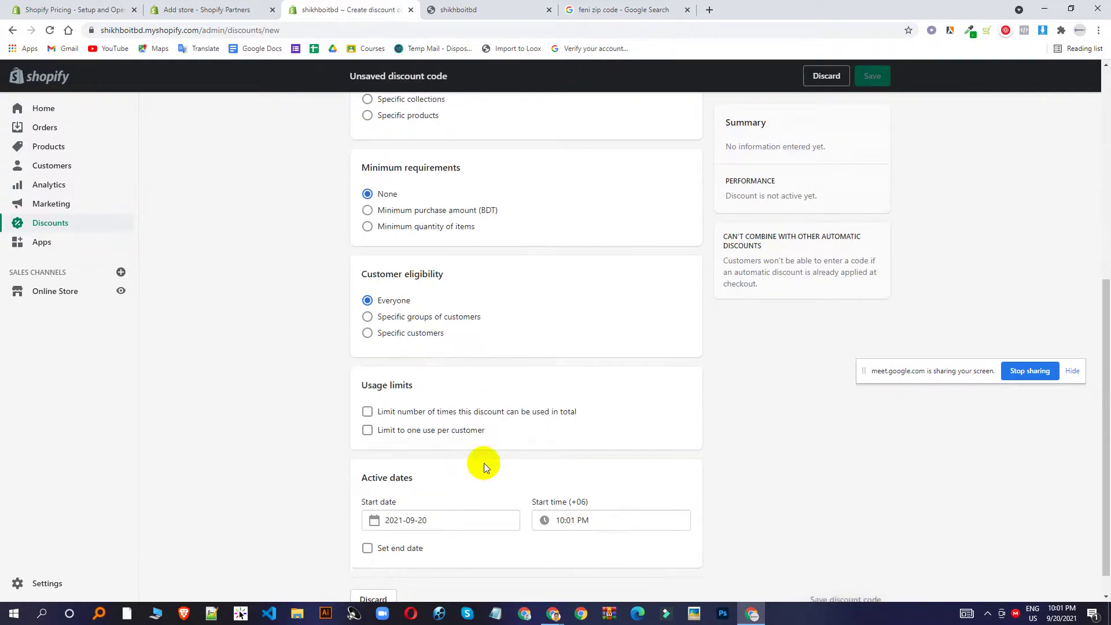
scroll(479, 464, "up", 4)
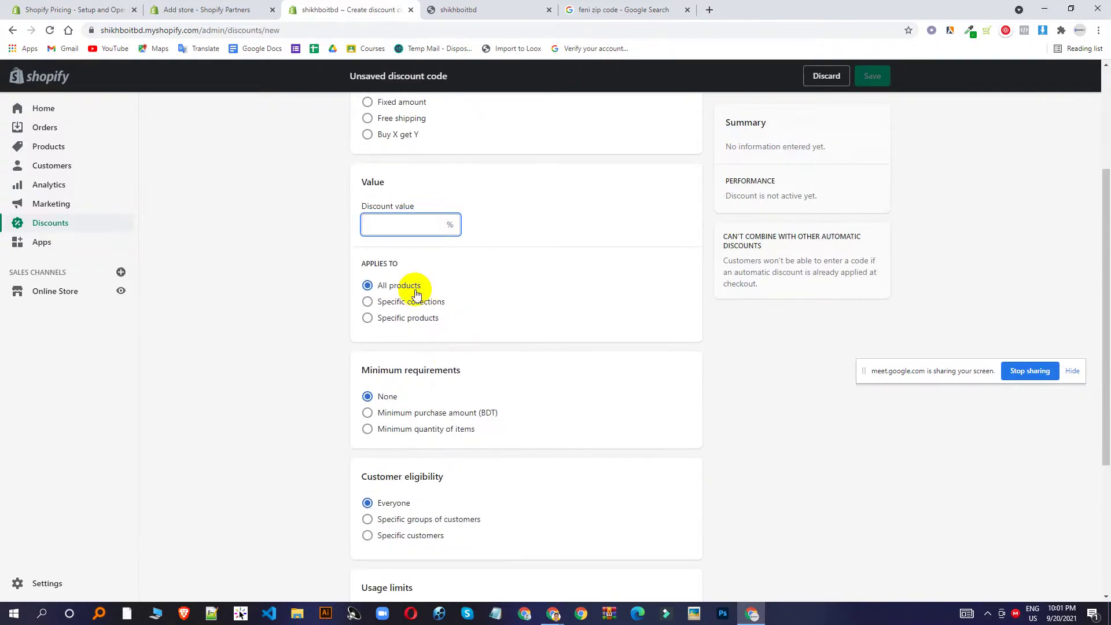
left_click(414, 302)
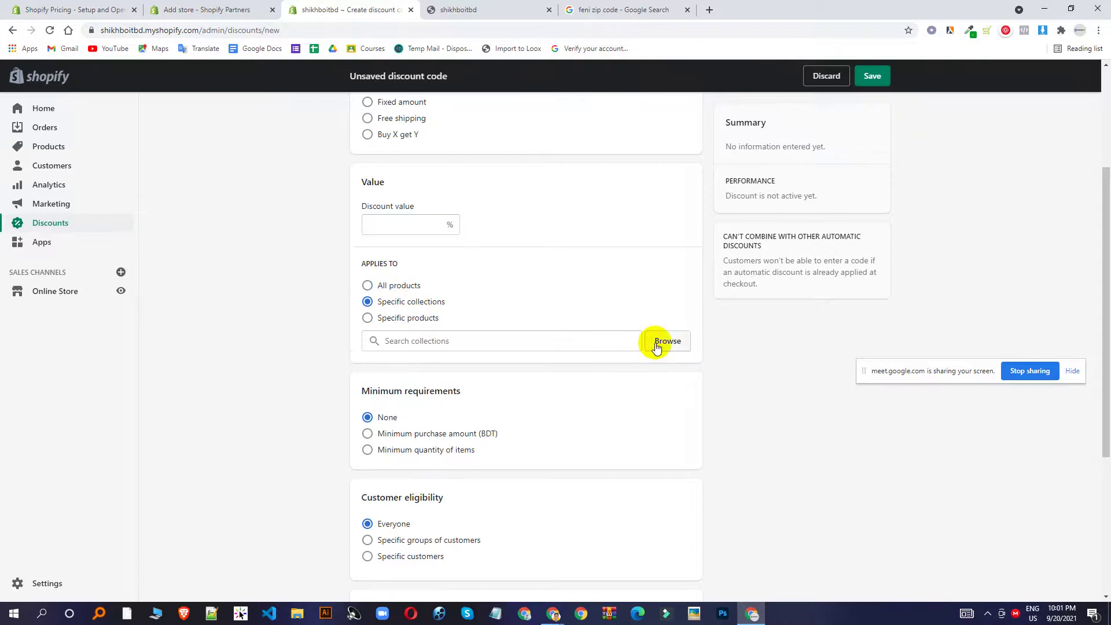
scroll(457, 180, "up", 3)
scroll(457, 180, "up", 1)
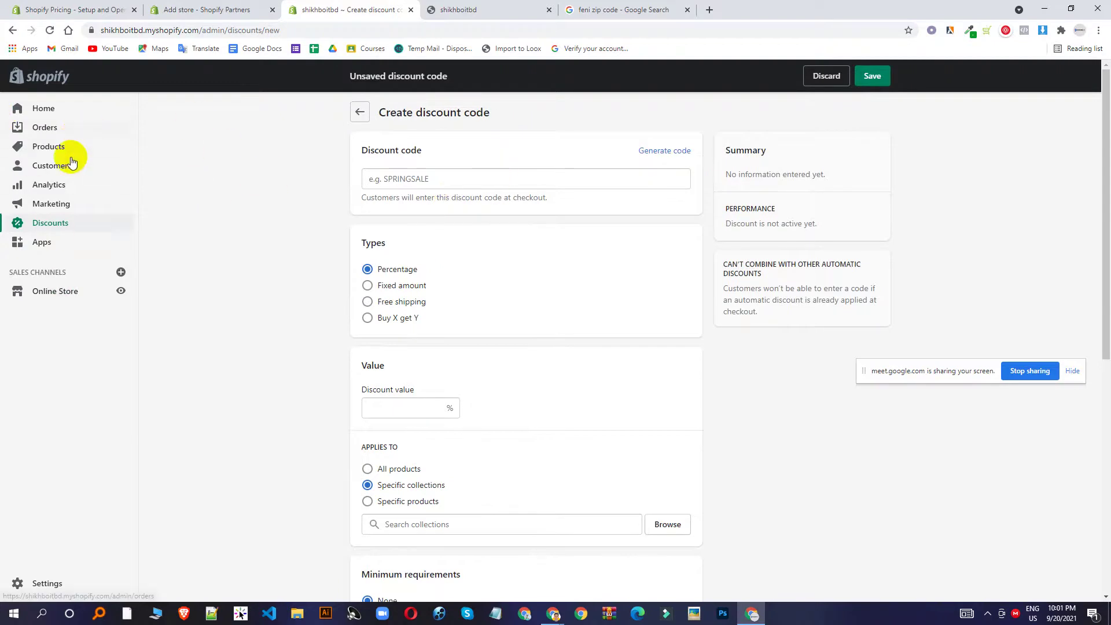
Discard the unsaved discount for the Apps page and switch to the storefront tab.
left_click(56, 241)
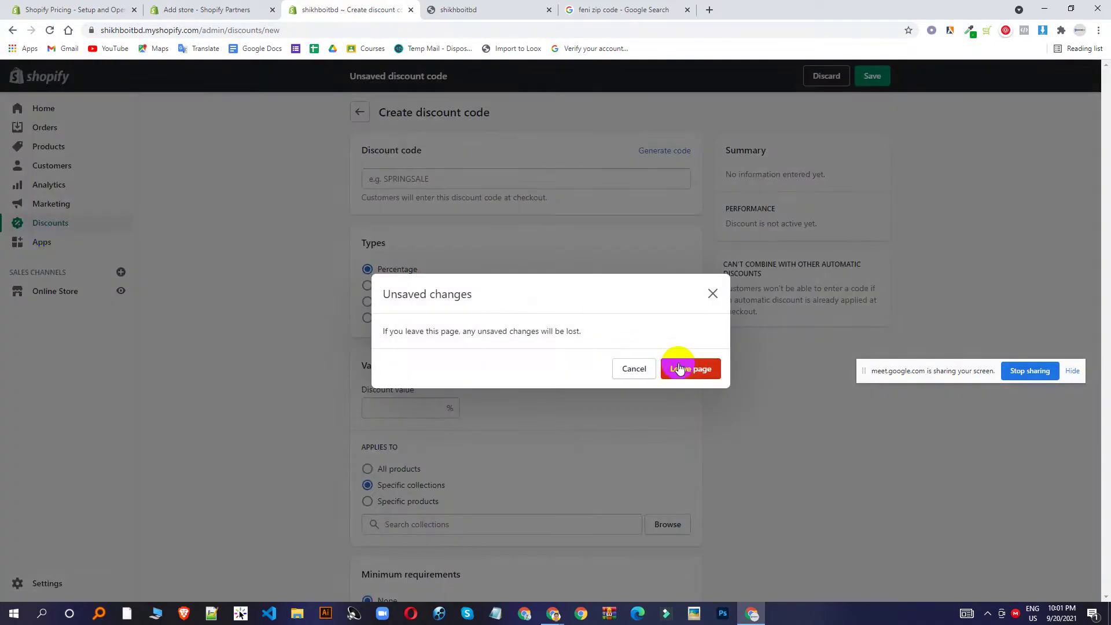
left_click(678, 364)
left_click(461, 8)
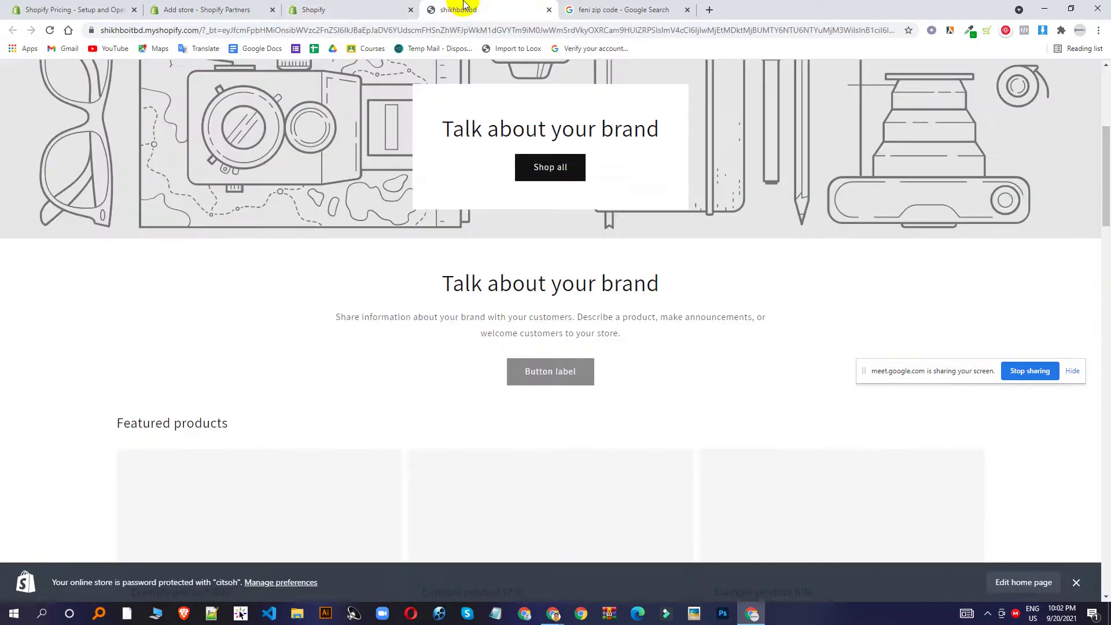
Dismiss the storefront's password notice, review the default banner and products, then return to admin.
left_click(355, 6)
left_click(462, 8)
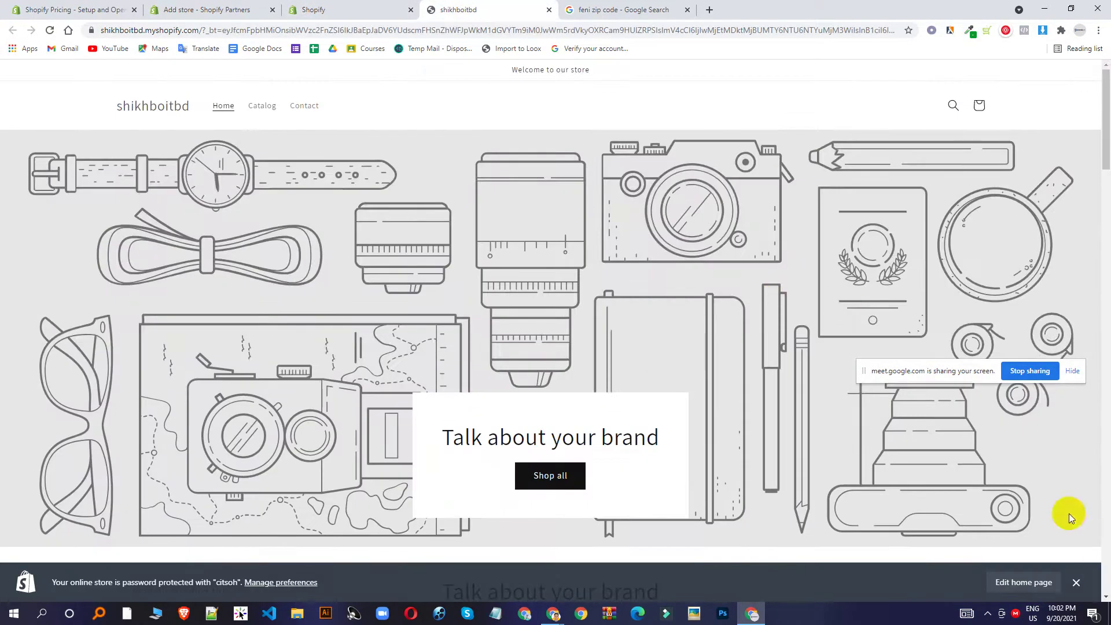
left_click(1075, 582)
scroll(588, 249, "down", 10)
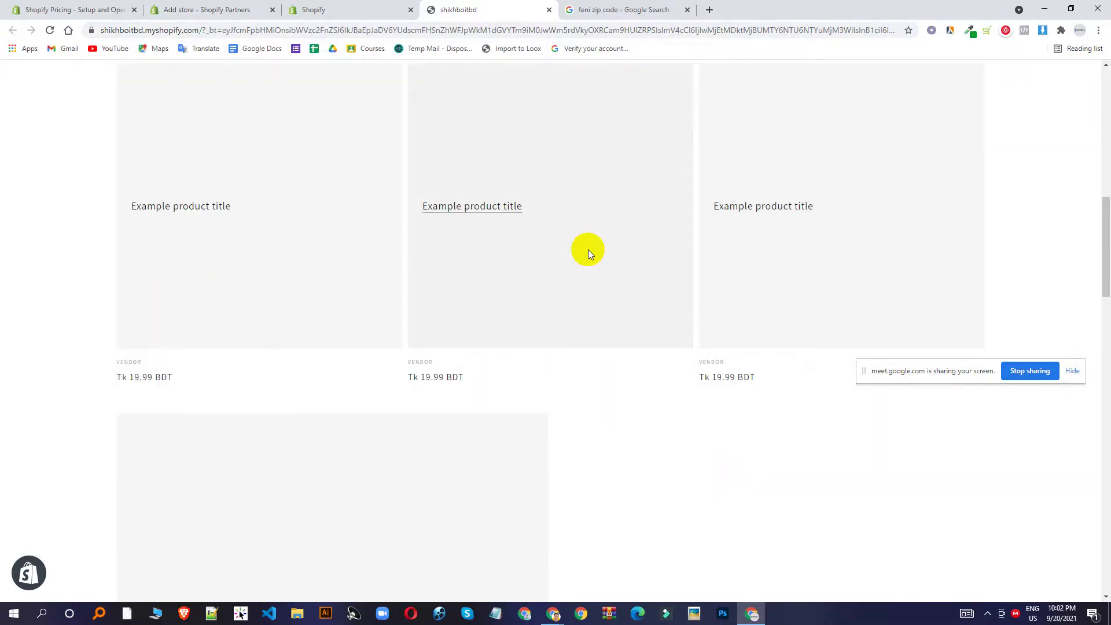
left_click(324, 7)
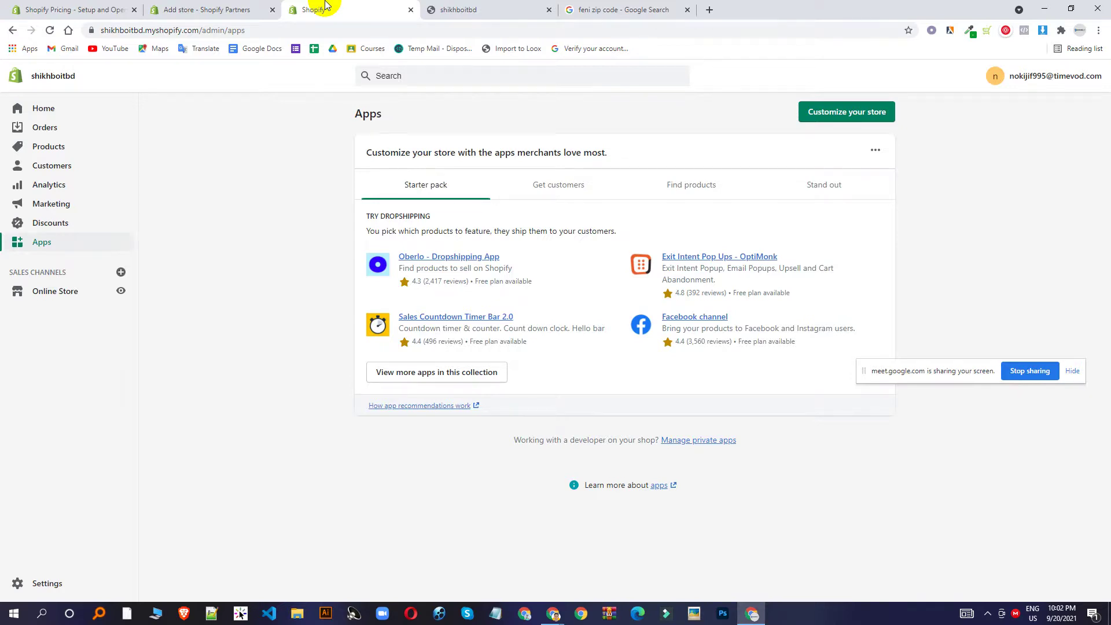
Open the Shopify App Store in a new tab with the owner account, keeping admin Apps in front.
left_click(859, 112)
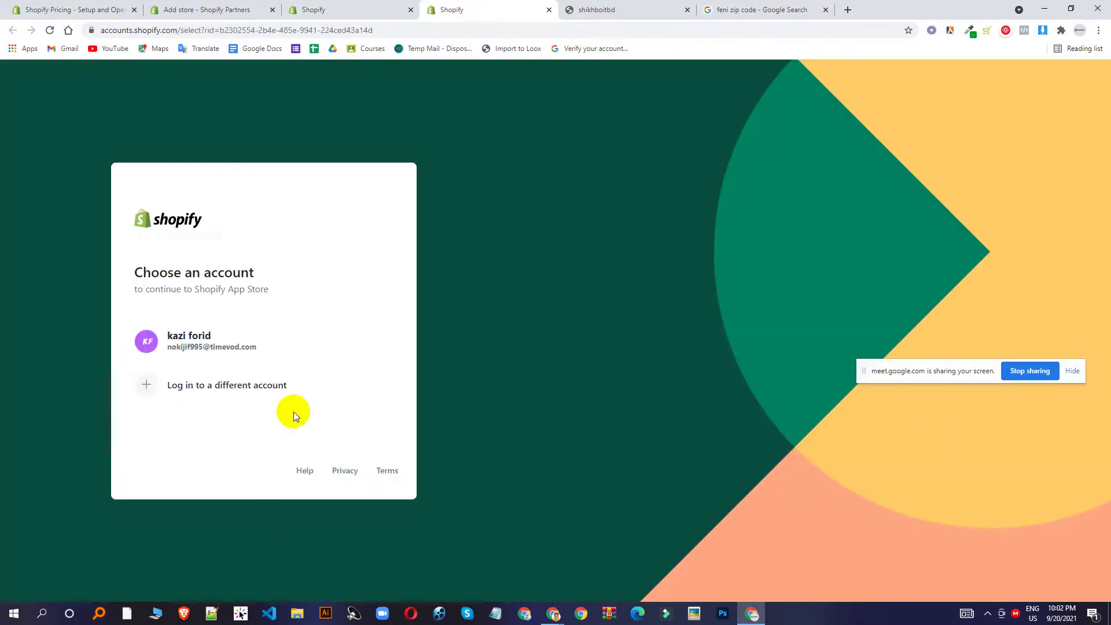
left_click(145, 332)
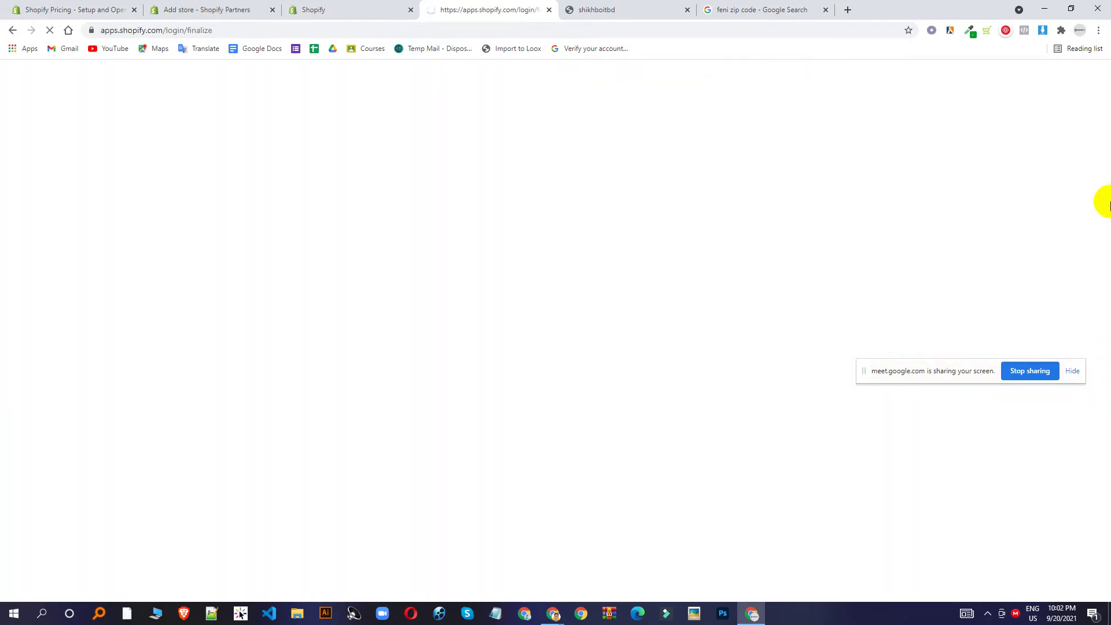
left_click(343, 6)
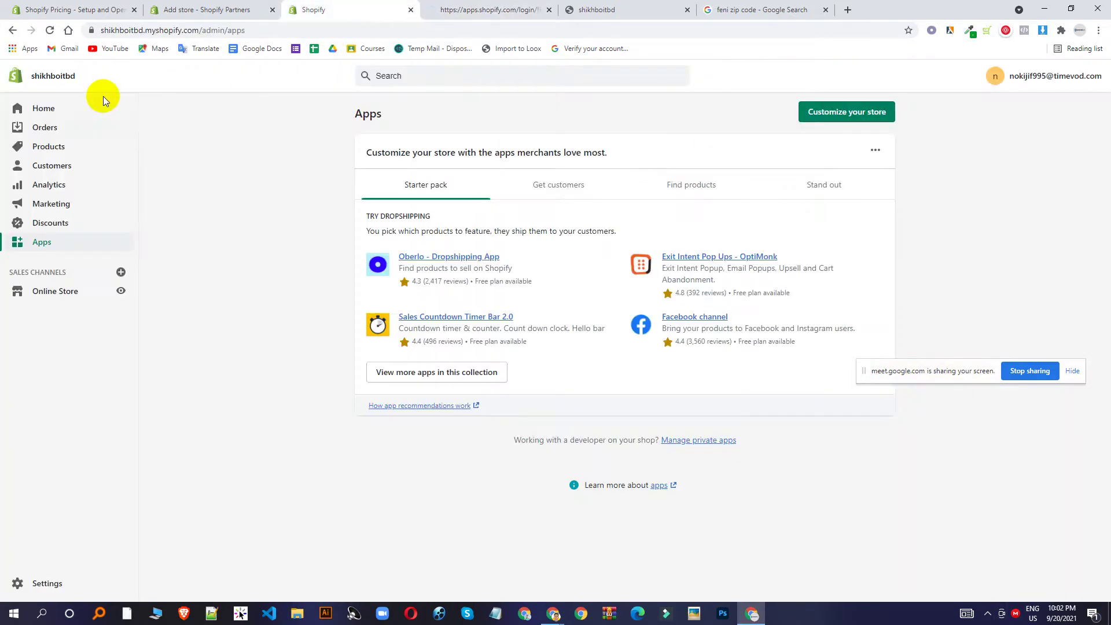
left_click(449, 10)
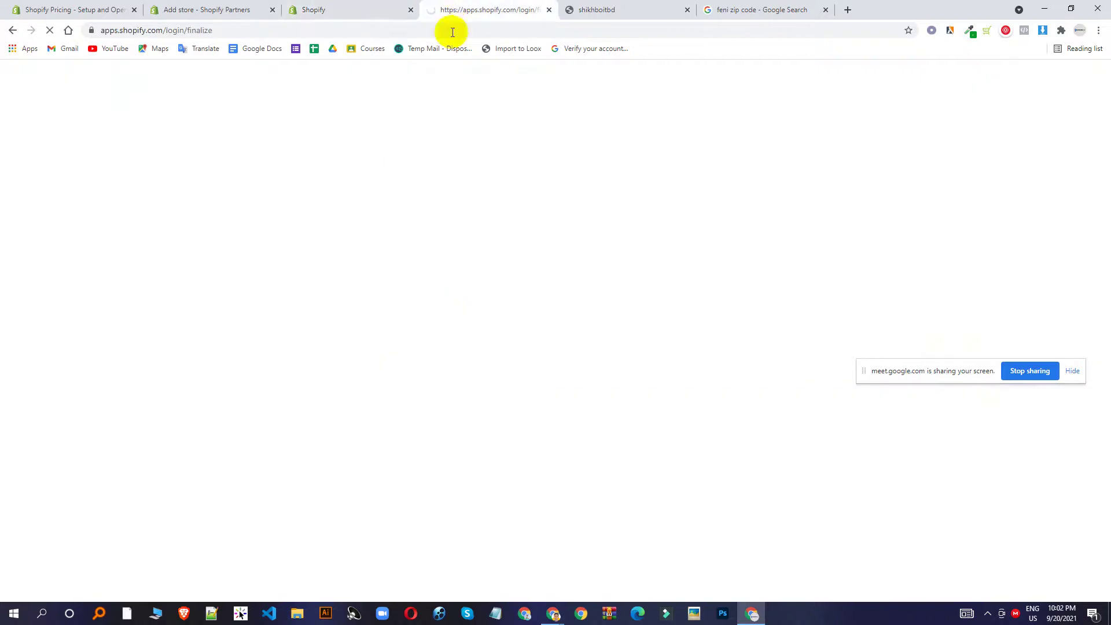
left_click(350, 6)
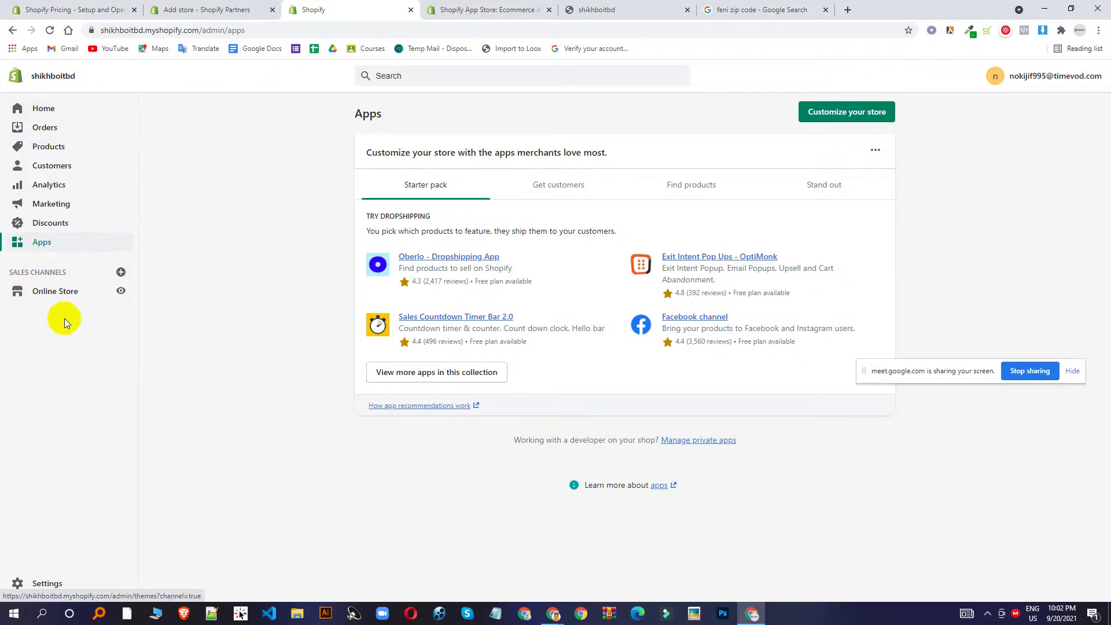
Open Online Store Themes and scroll through the Dawn current theme and theme library.
left_click(52, 296)
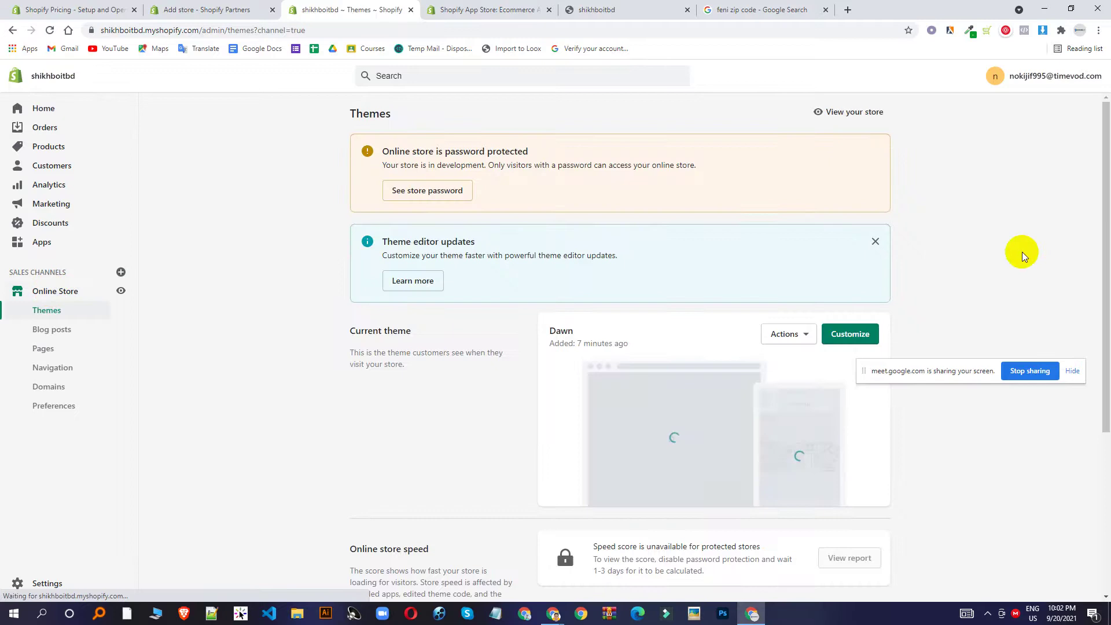
scroll(995, 243, "down", 5)
scroll(636, 200, "up", 5)
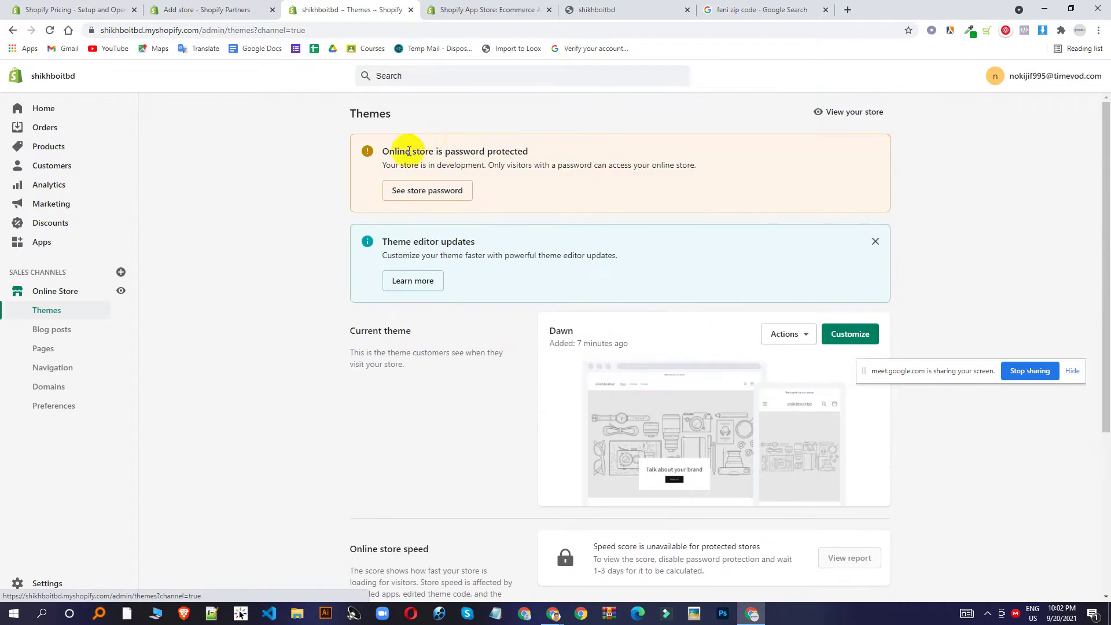
scroll(408, 152, "down", 3)
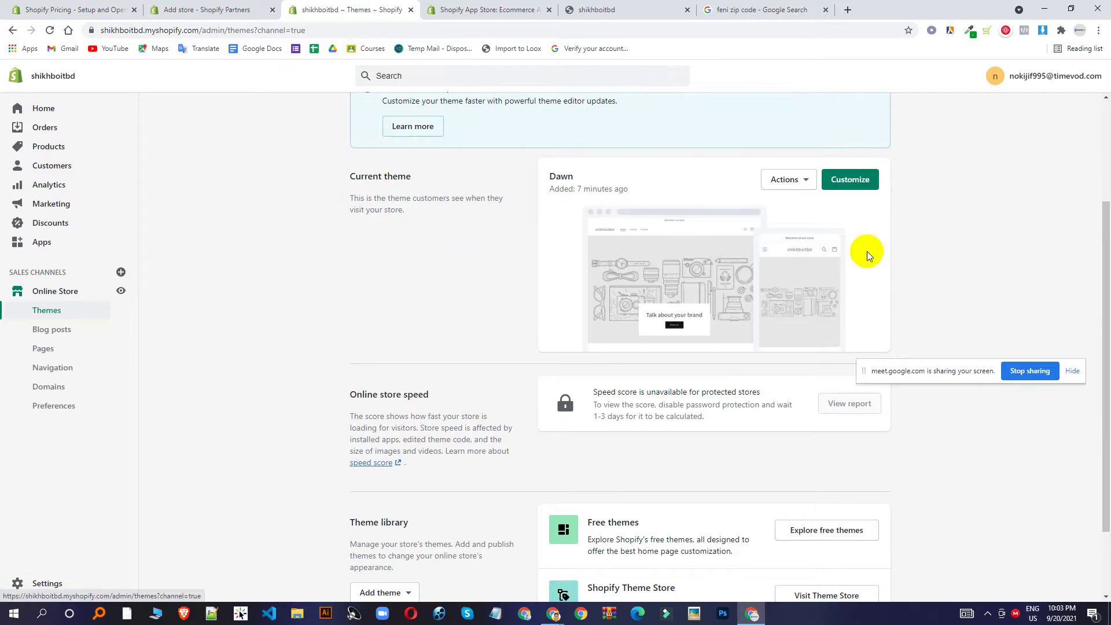
scroll(833, 133, "down", 2)
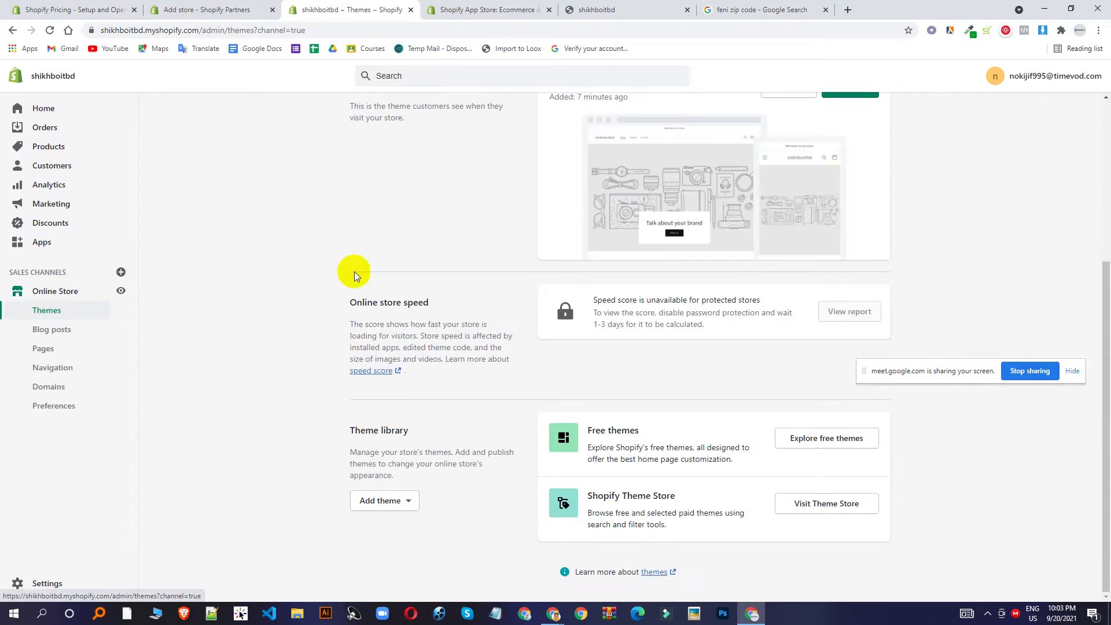
scroll(370, 243, "up", 5)
scroll(417, 196, "down", 2)
scroll(549, 186, "up", 2)
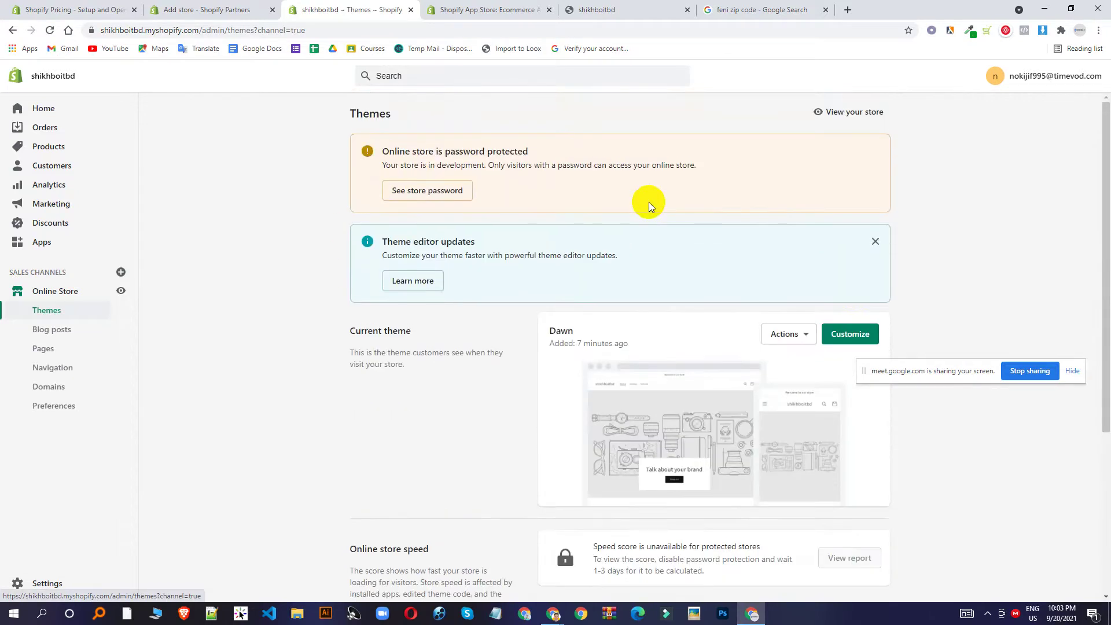
Abandon typing 'theme' in the address bar and move from the zip code results to the store tabs.
left_click(768, 7)
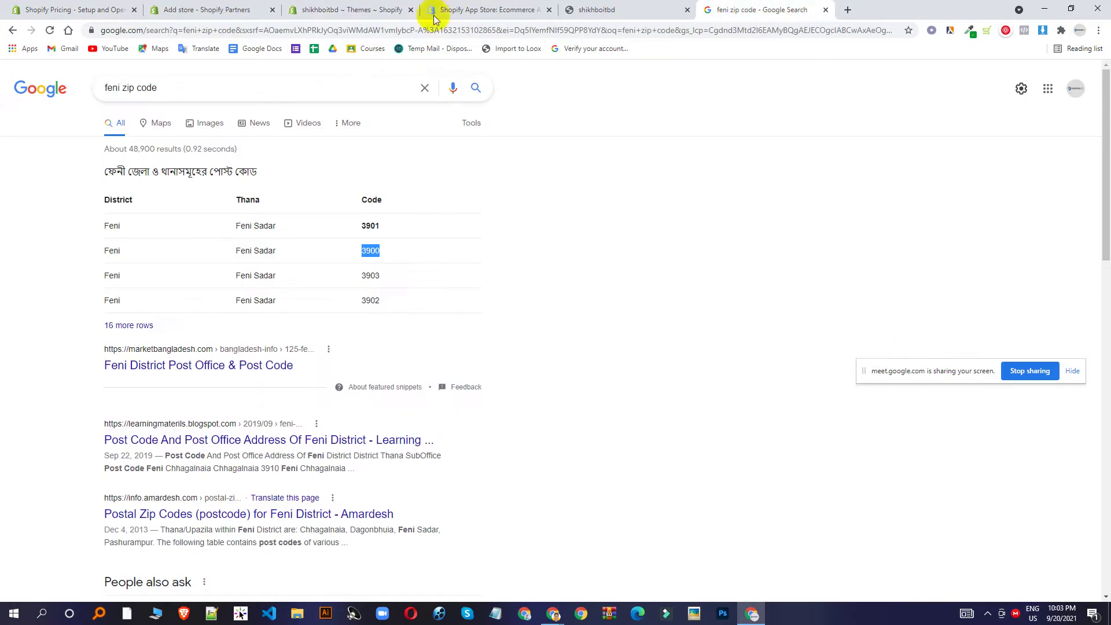
left_click(290, 31)
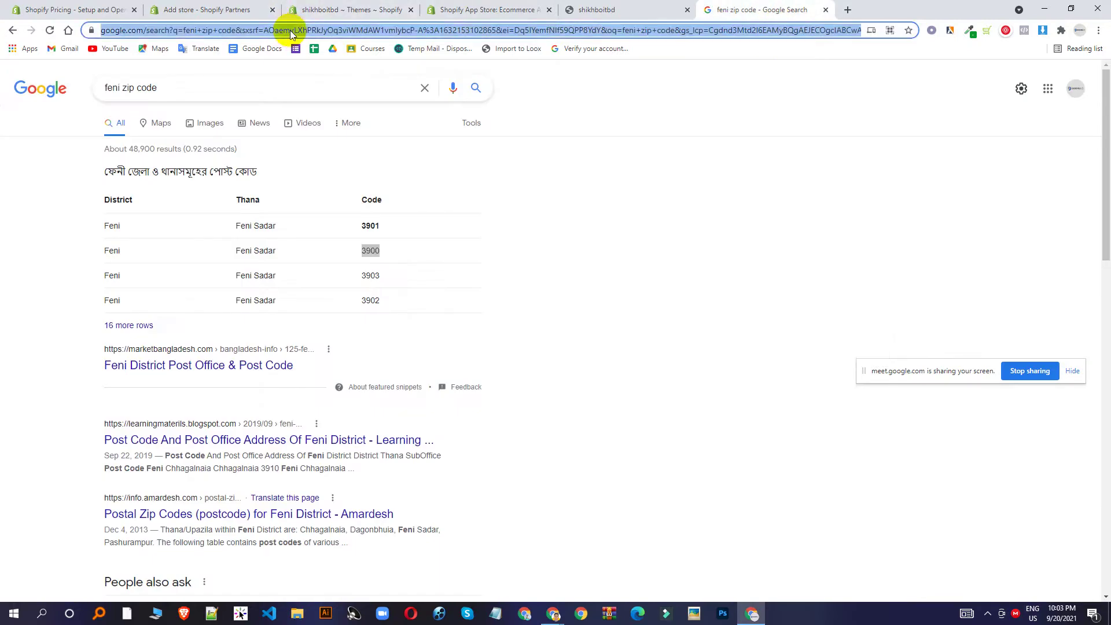
type("theme")
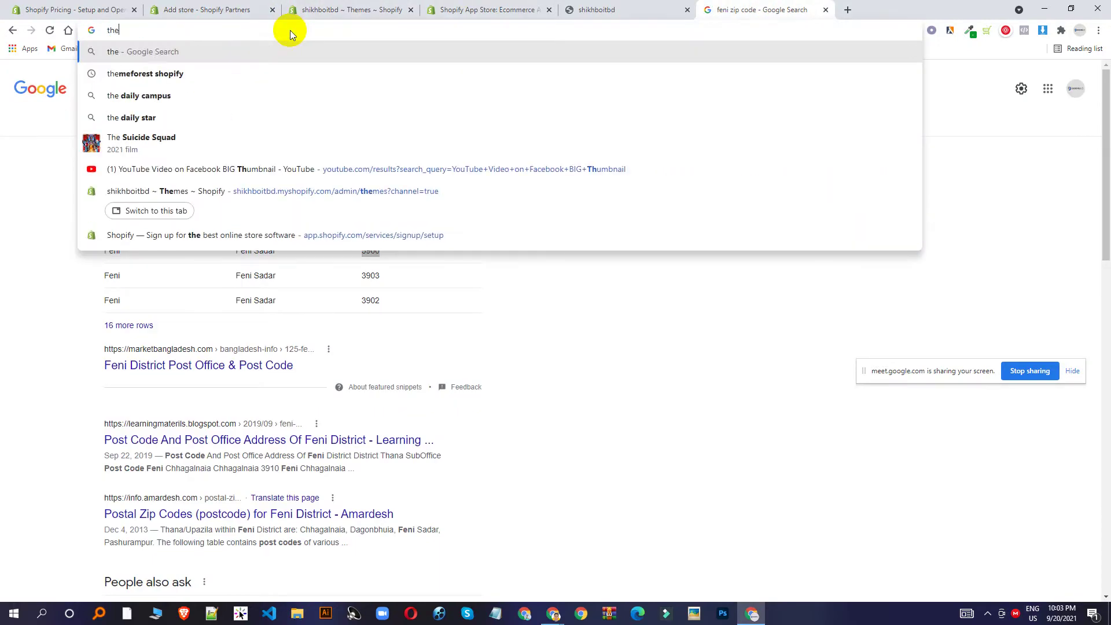
key("BackSpace")
key("BackSpace")
key("BackSpace")
key("BackSpace")
key("BackSpace")
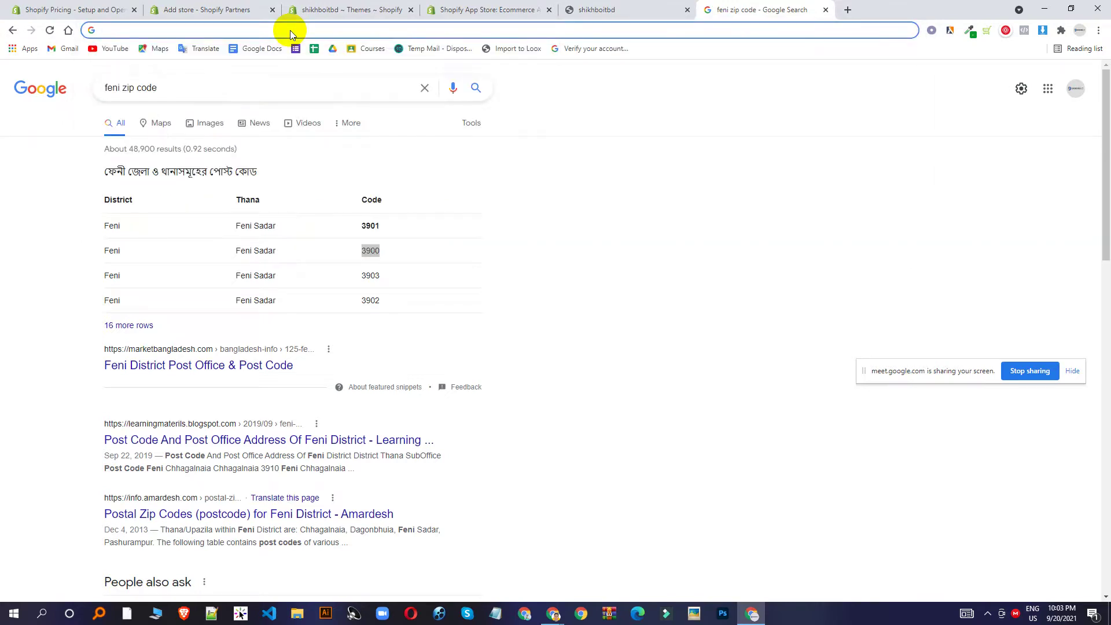
left_click(578, 9)
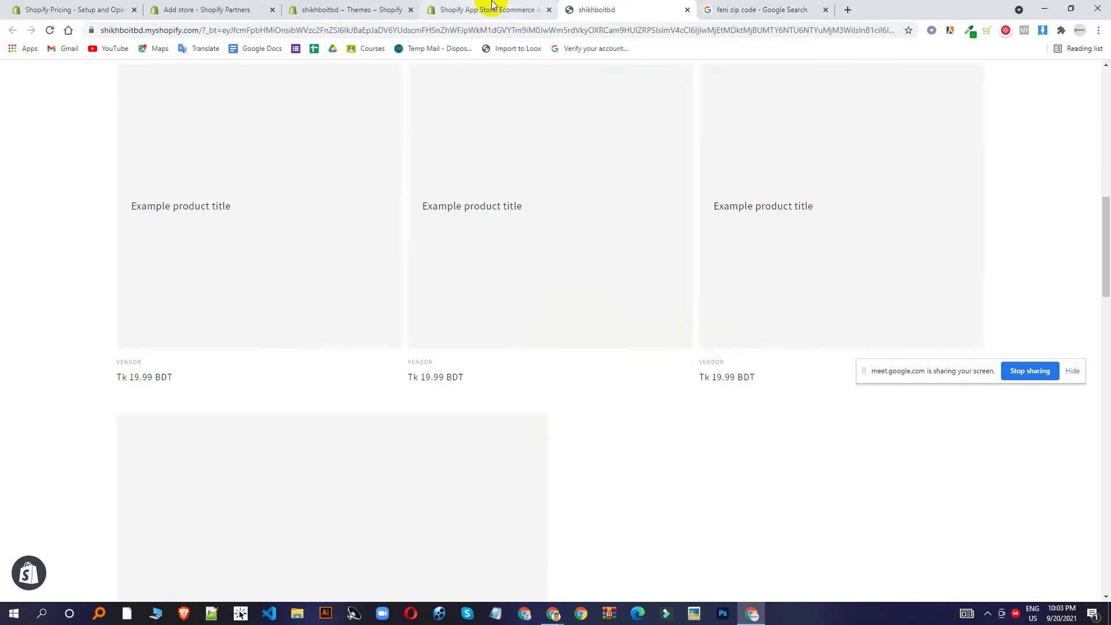
left_click(491, 7)
Try uploading a theme zip file via Add theme, then cancel without choosing a file.
left_click(347, 9)
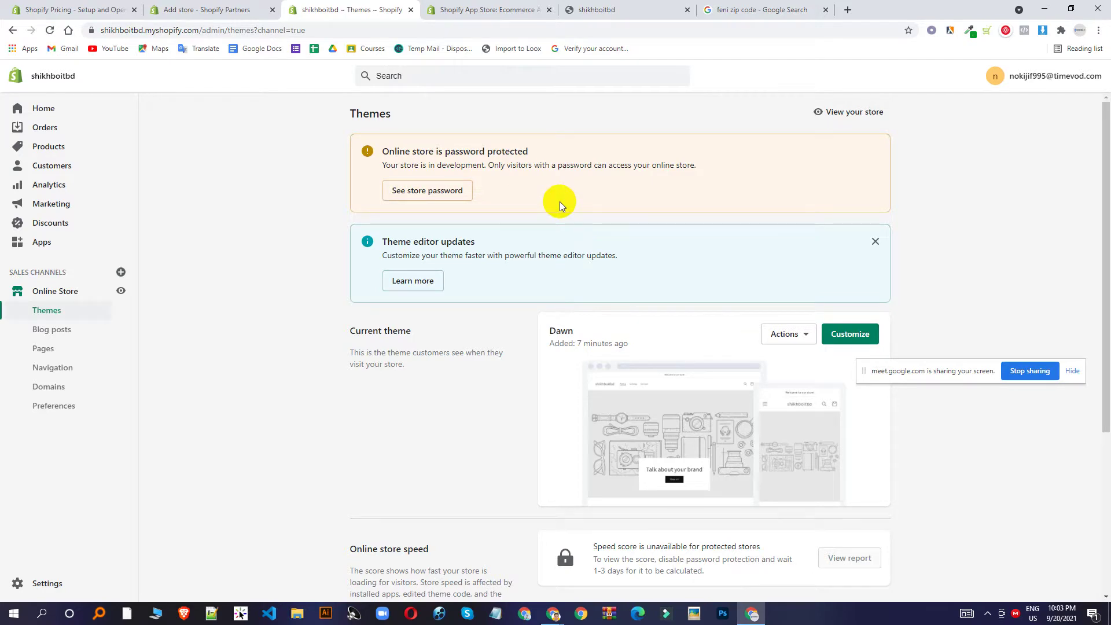
scroll(426, 275, "down", 4)
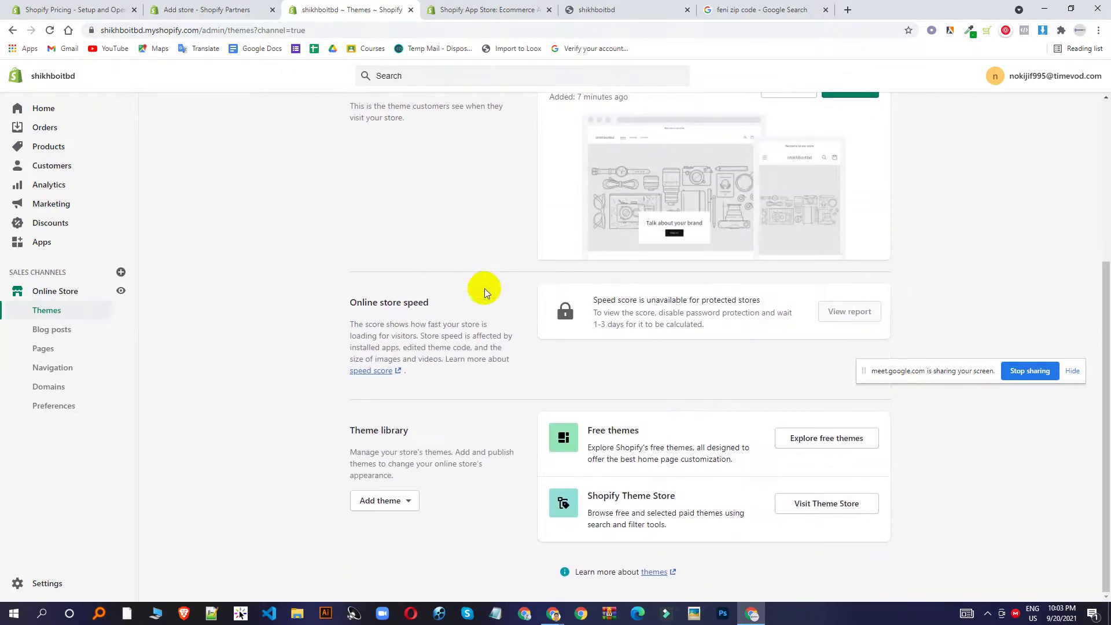
left_click(369, 501)
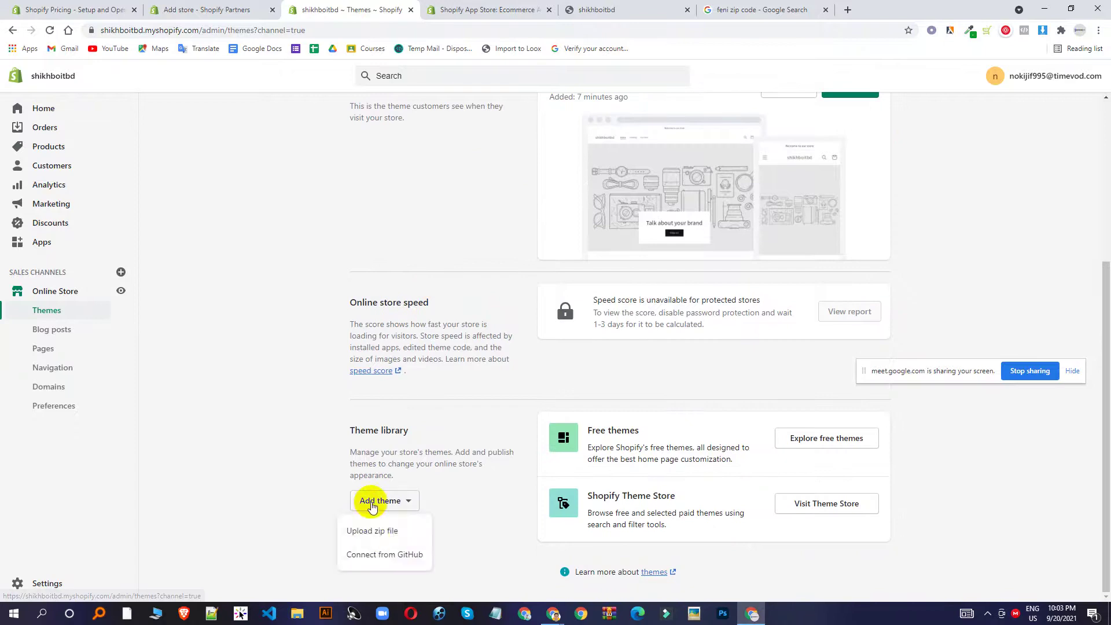
left_click(373, 532)
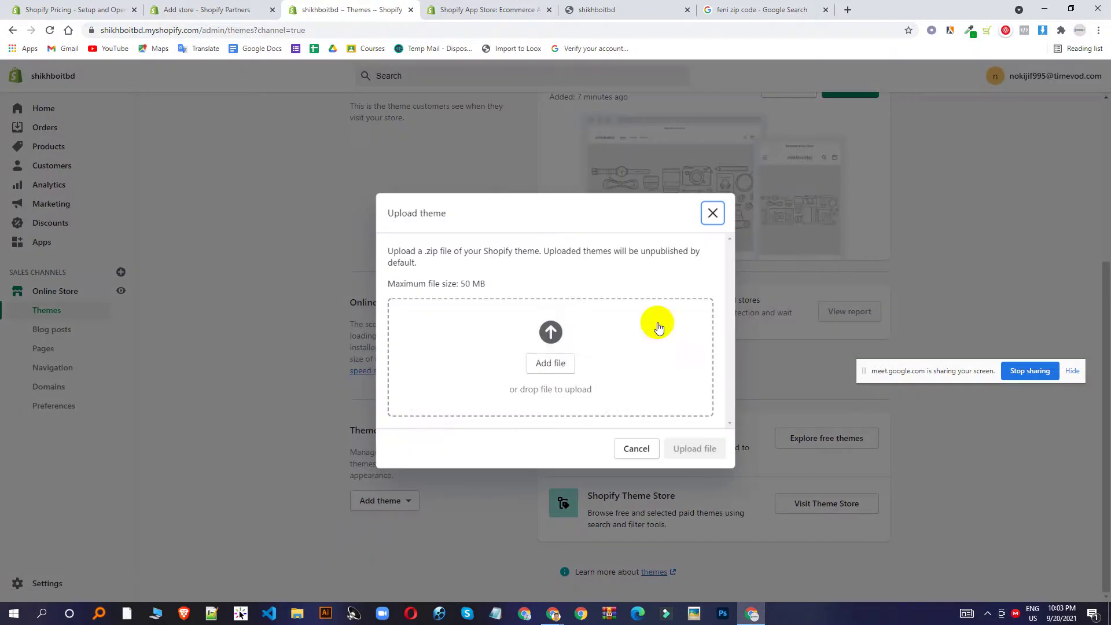
left_click(556, 372)
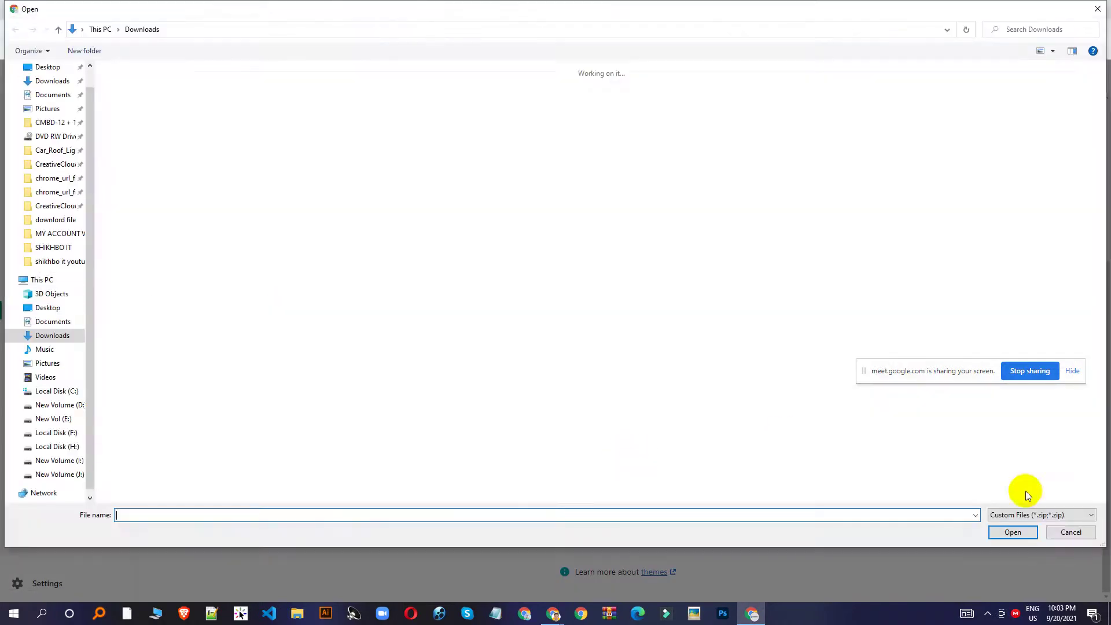
left_click(1071, 528)
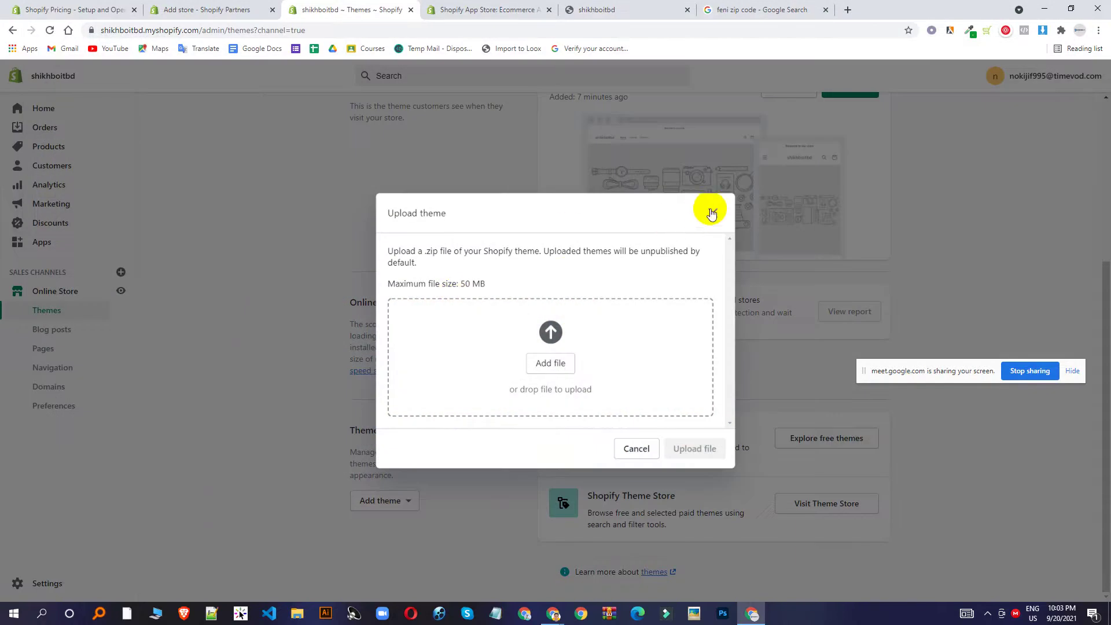
left_click(712, 213)
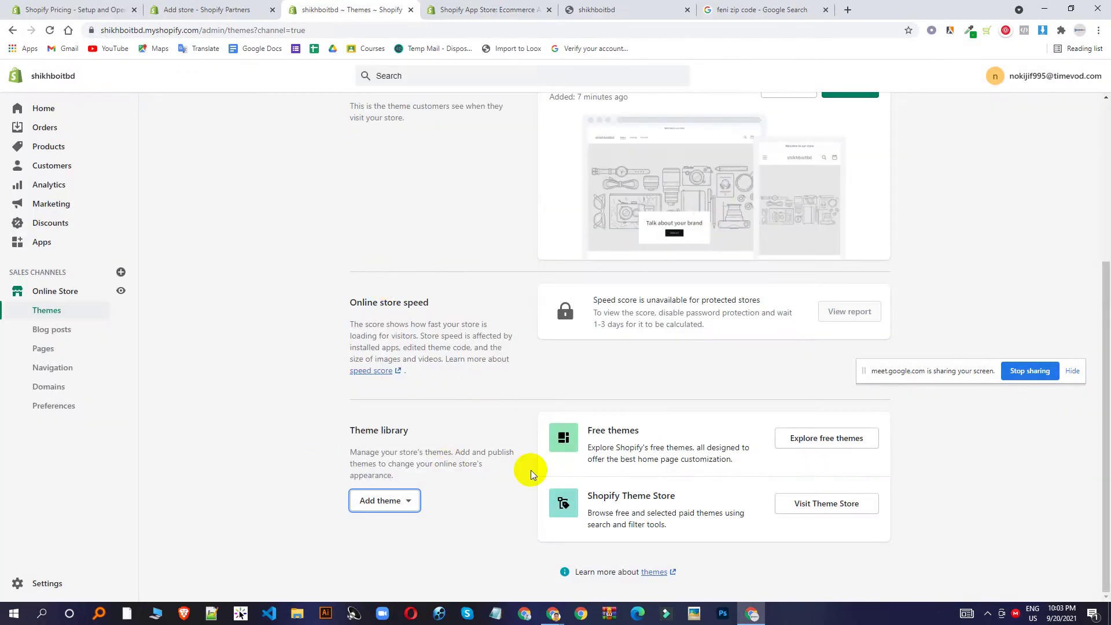
Browse the free themes gallery, close it, and open the Theme Store in a new tab.
left_click(799, 441)
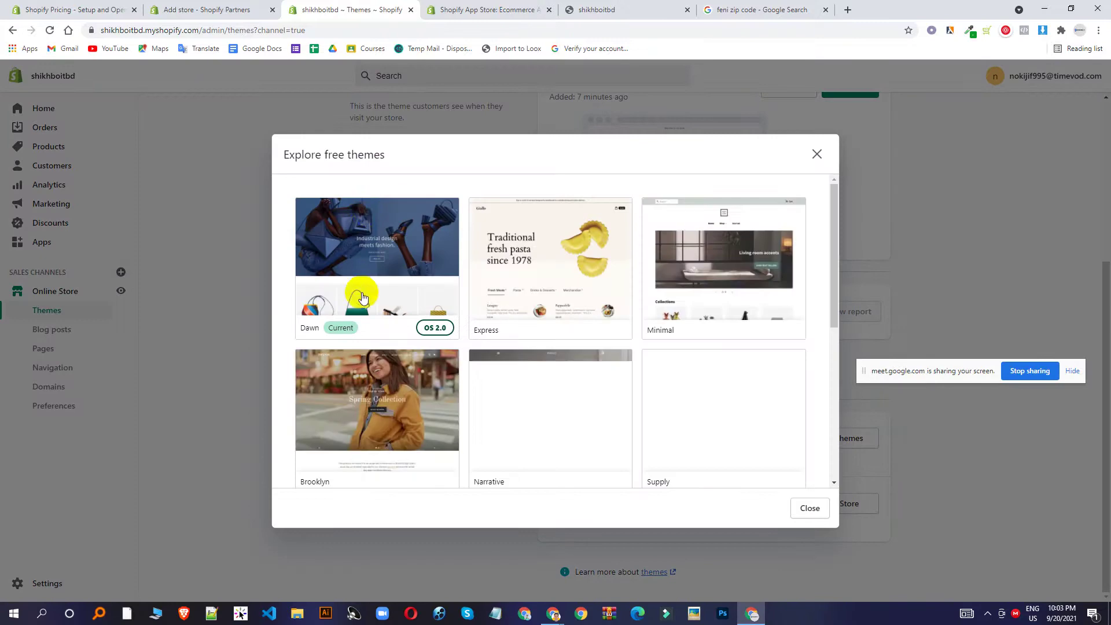
scroll(602, 251, "down", 5)
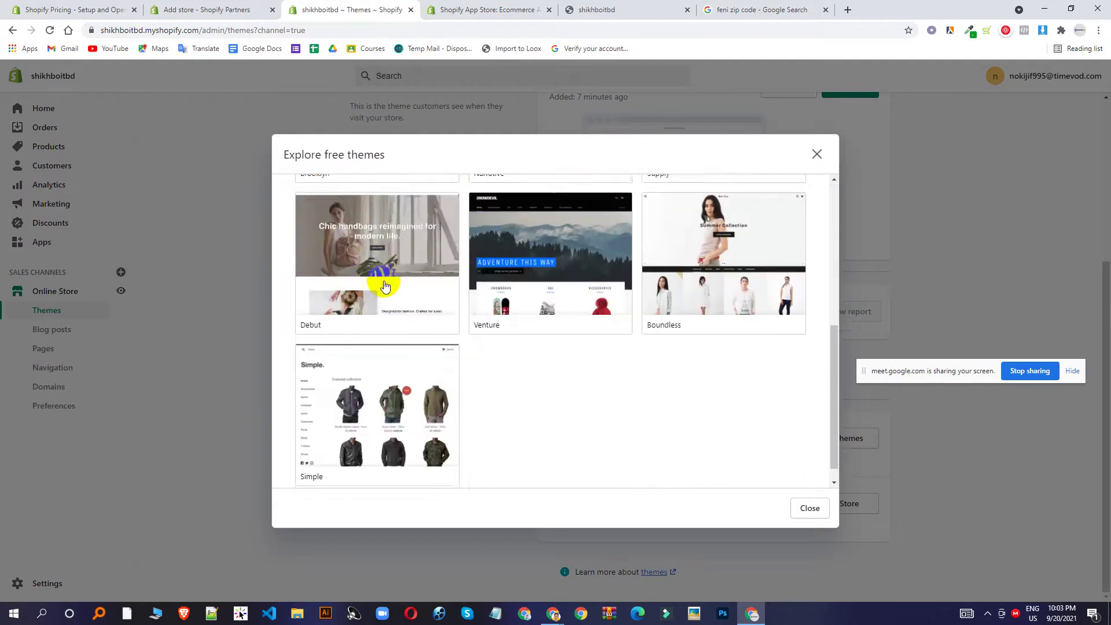
scroll(550, 304, "up", 5)
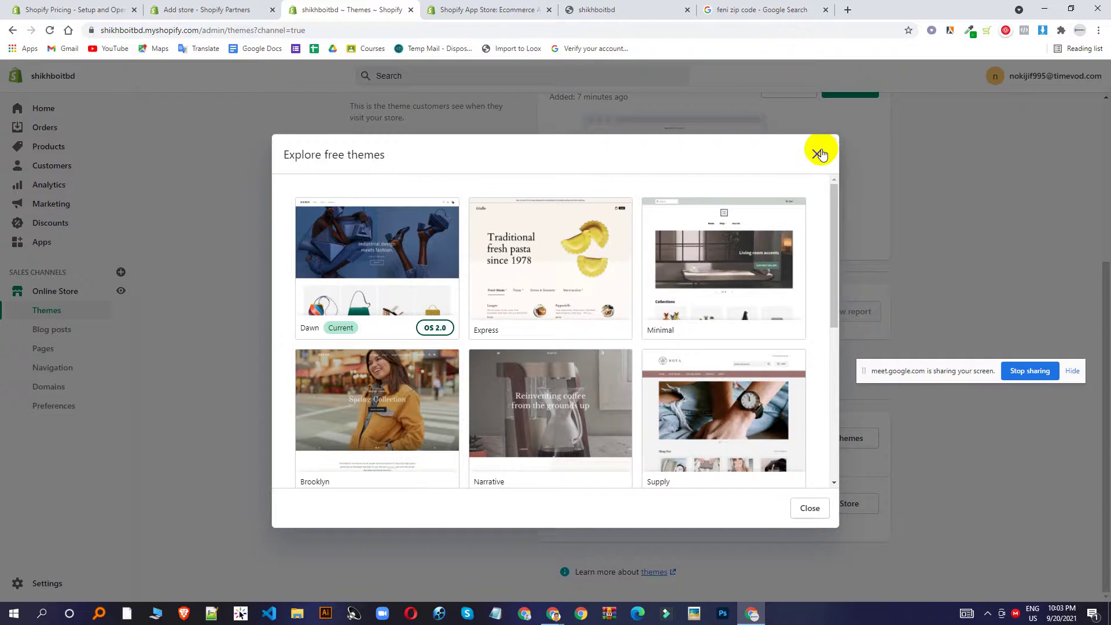
left_click(818, 153)
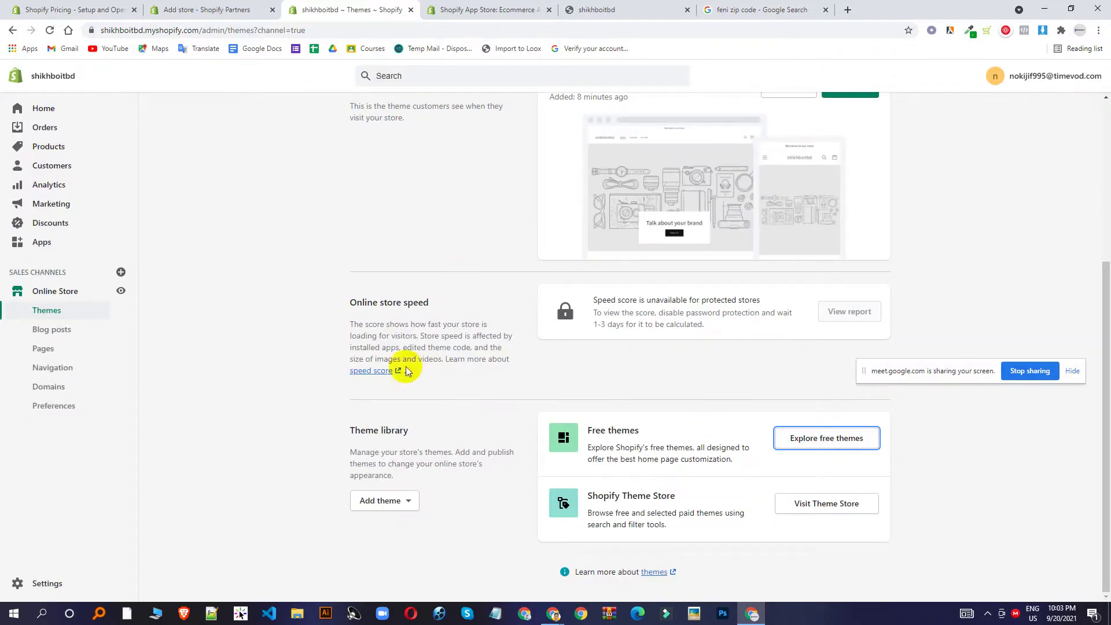
left_click(827, 503)
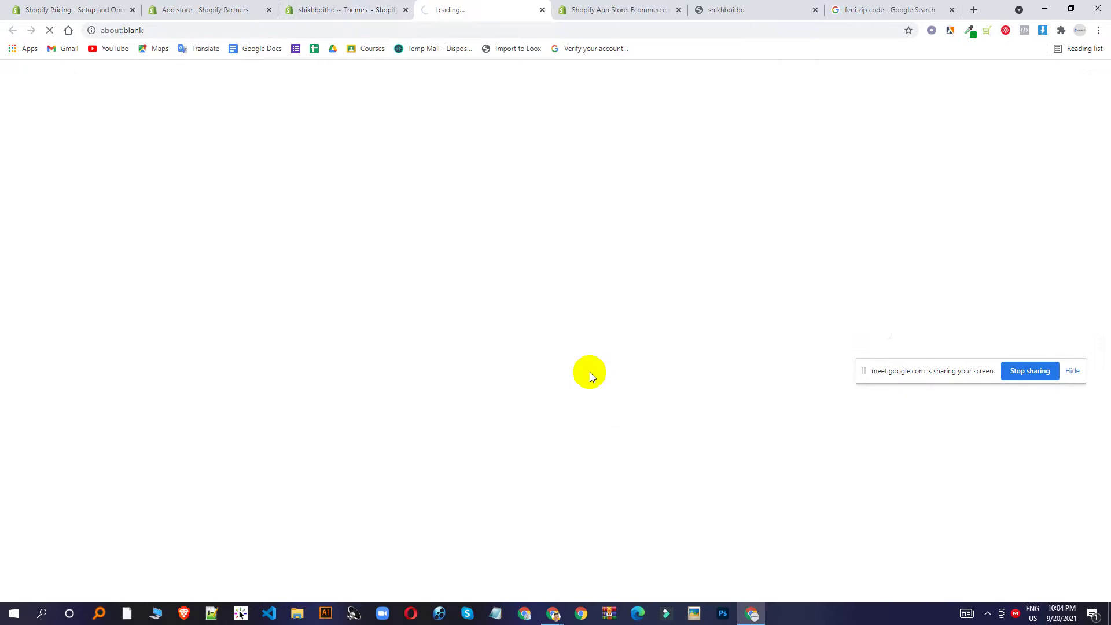
Open the Theme Store's All themes catalogue and scroll through the theme grid.
left_click(358, 9)
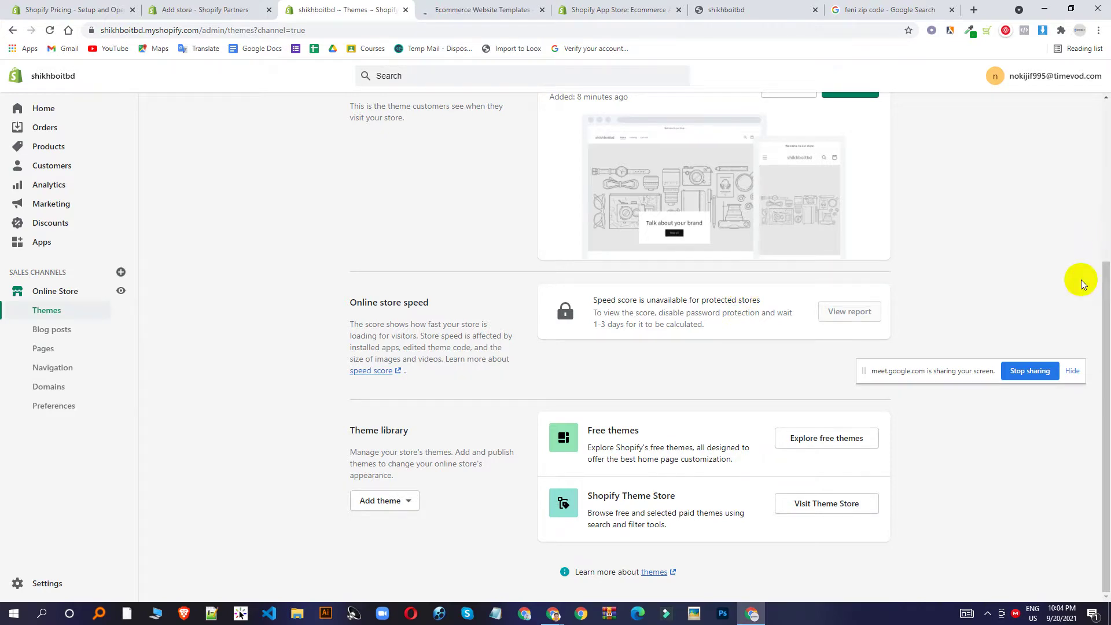
left_click(458, 6)
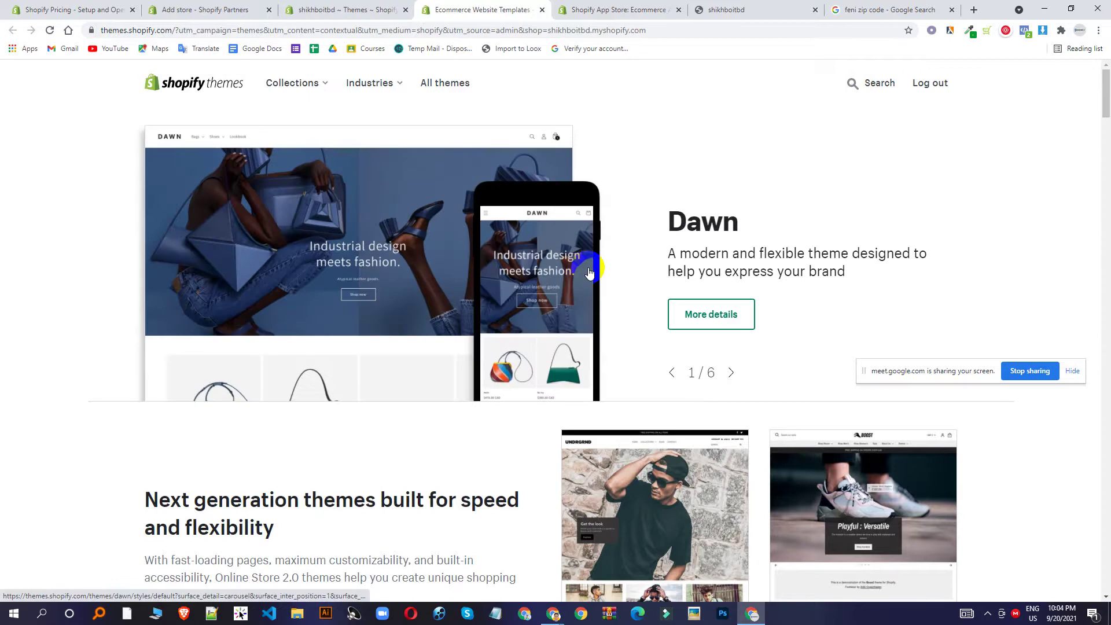
left_click(453, 91)
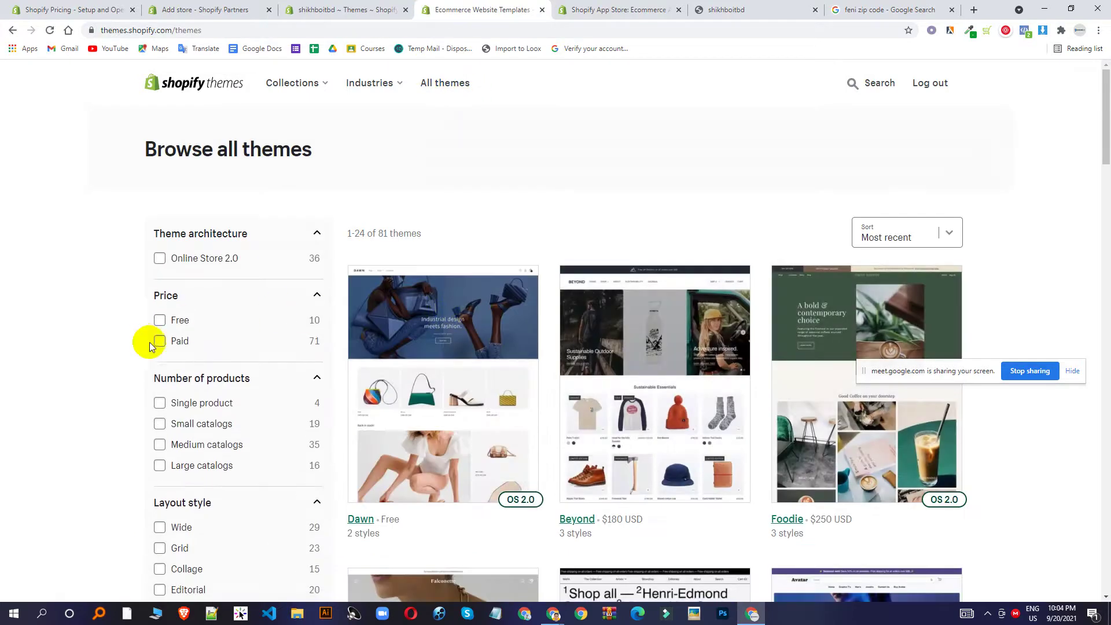
scroll(607, 422, "down", 1)
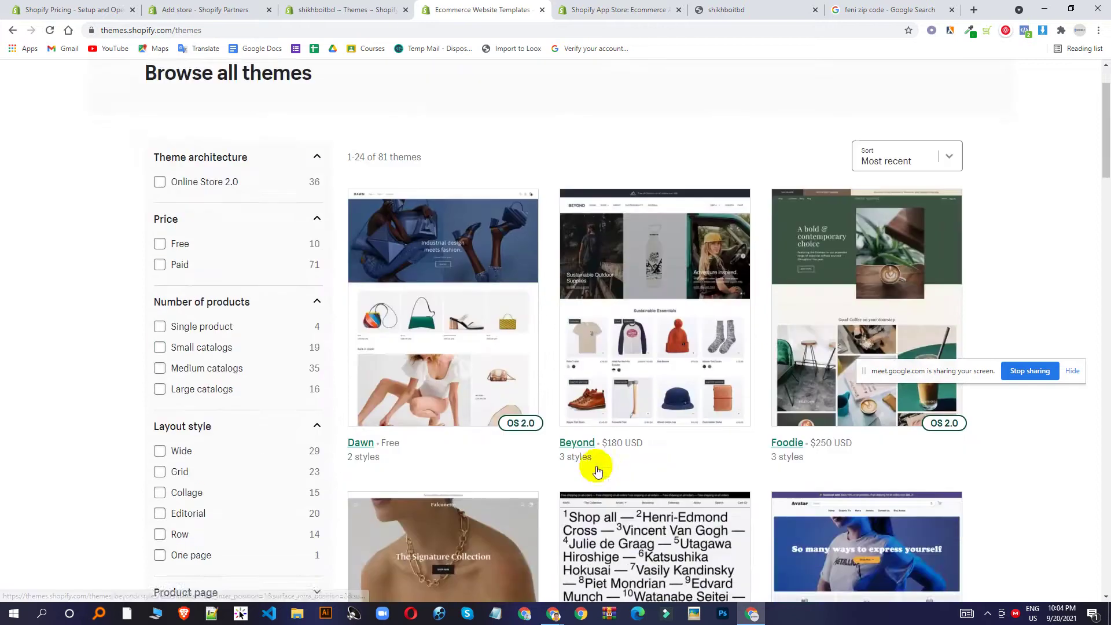
scroll(630, 449, "down", 2)
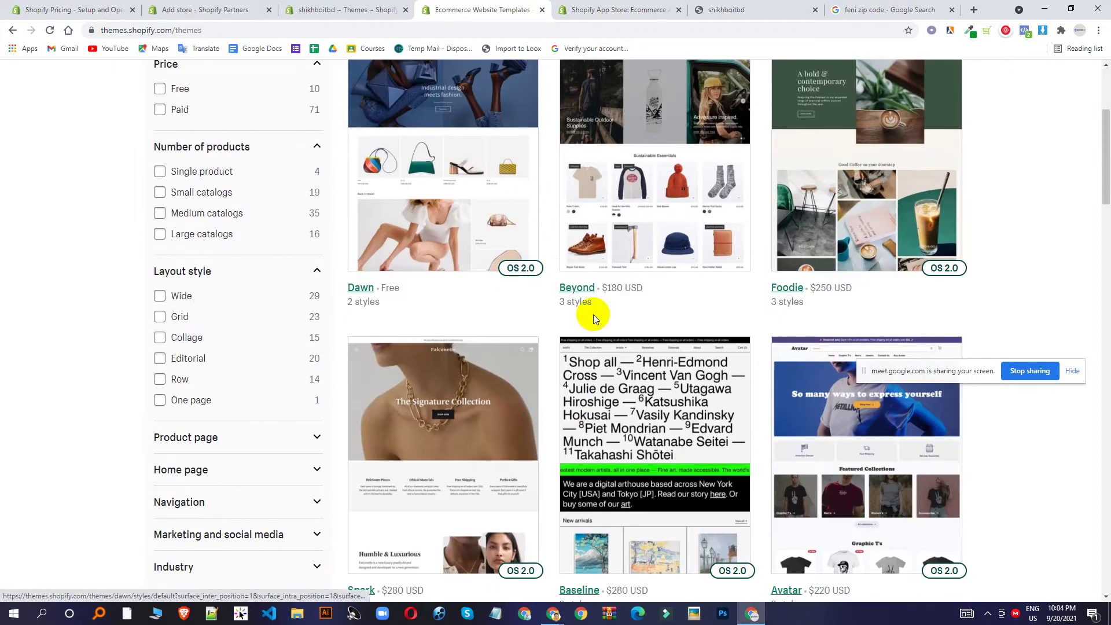
scroll(593, 314, "down", 4)
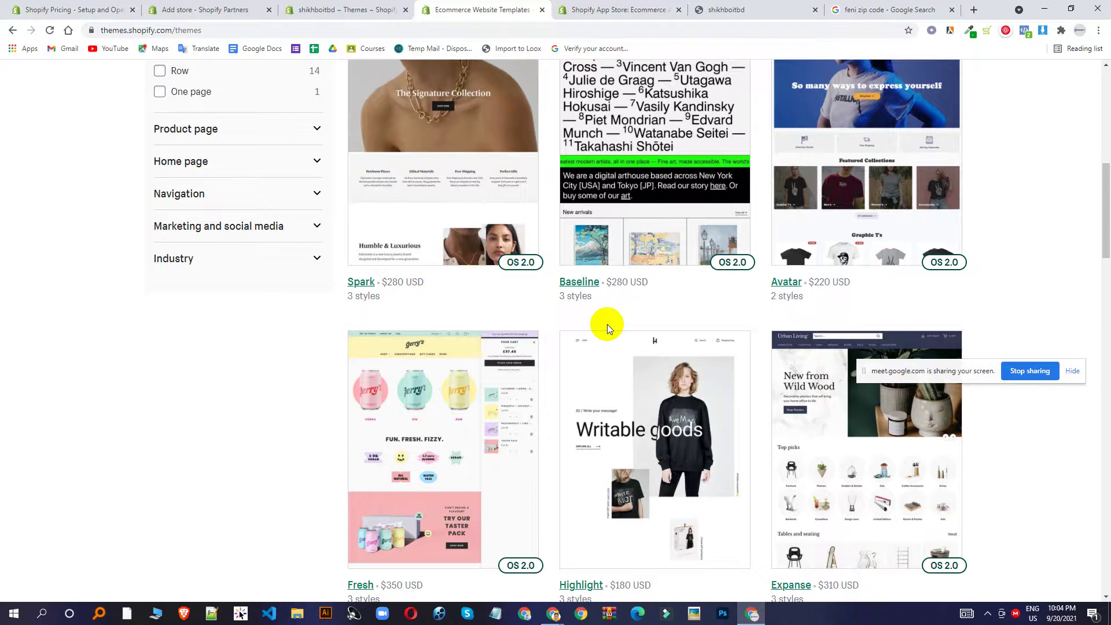
scroll(606, 324, "up", 4)
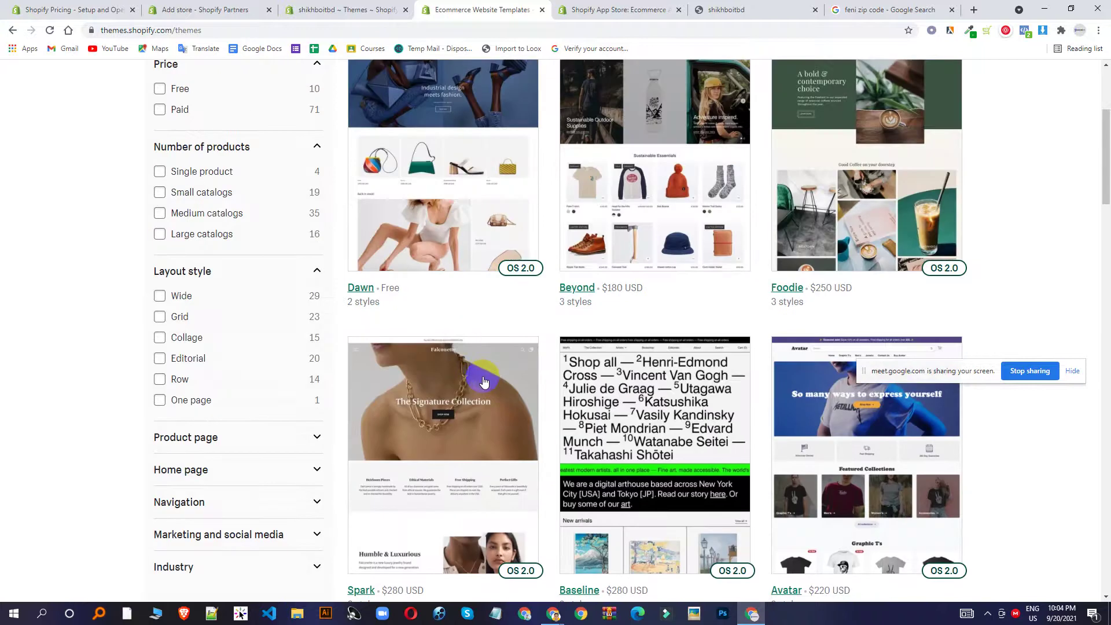
Look over more of the theme catalogue, then return to the admin Themes page.
left_click(373, 9)
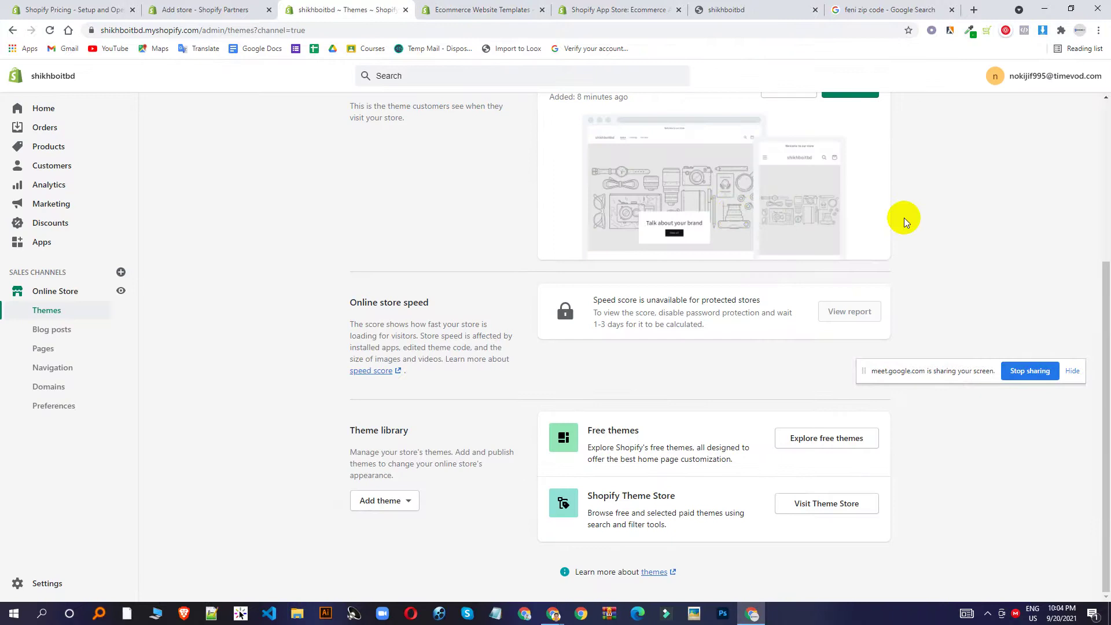
left_click(478, 10)
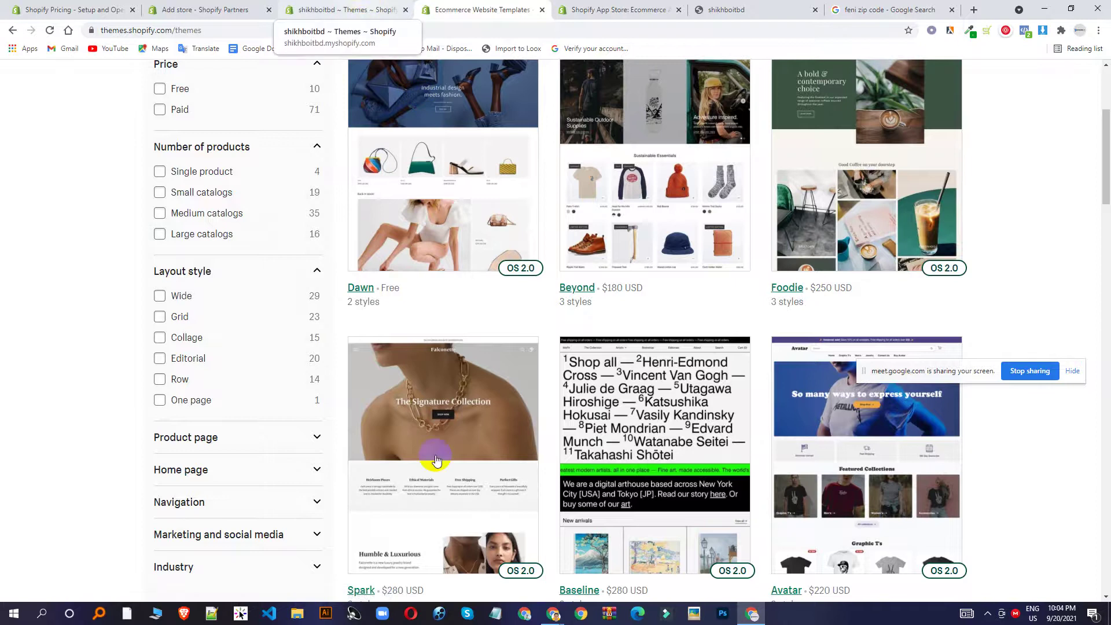
scroll(596, 277, "down", 8)
scroll(596, 278, "down", 6)
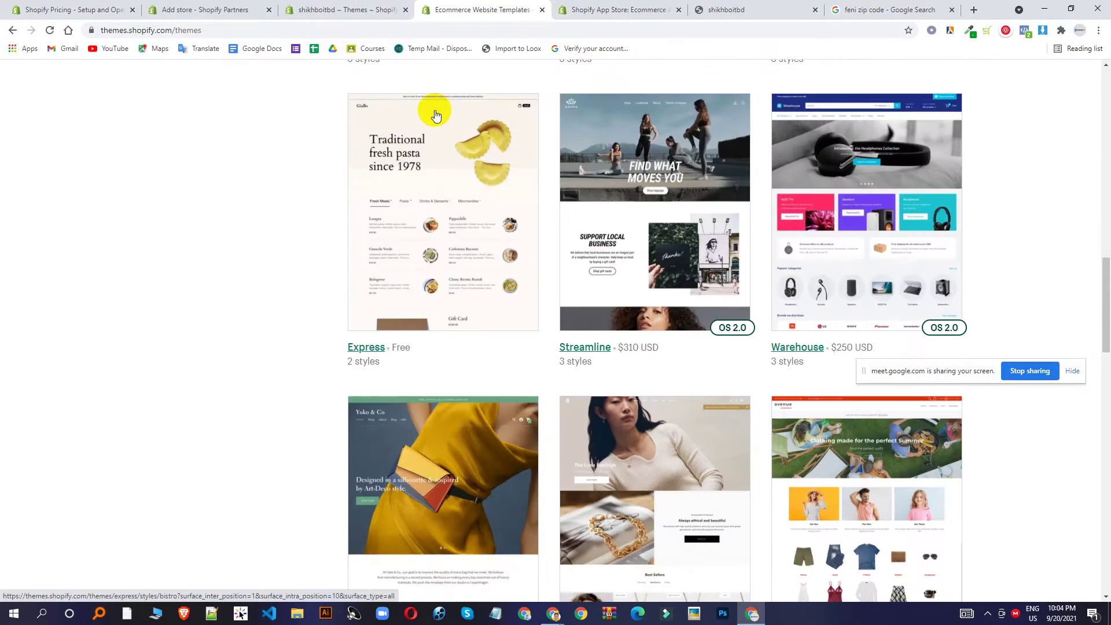
left_click(381, 6)
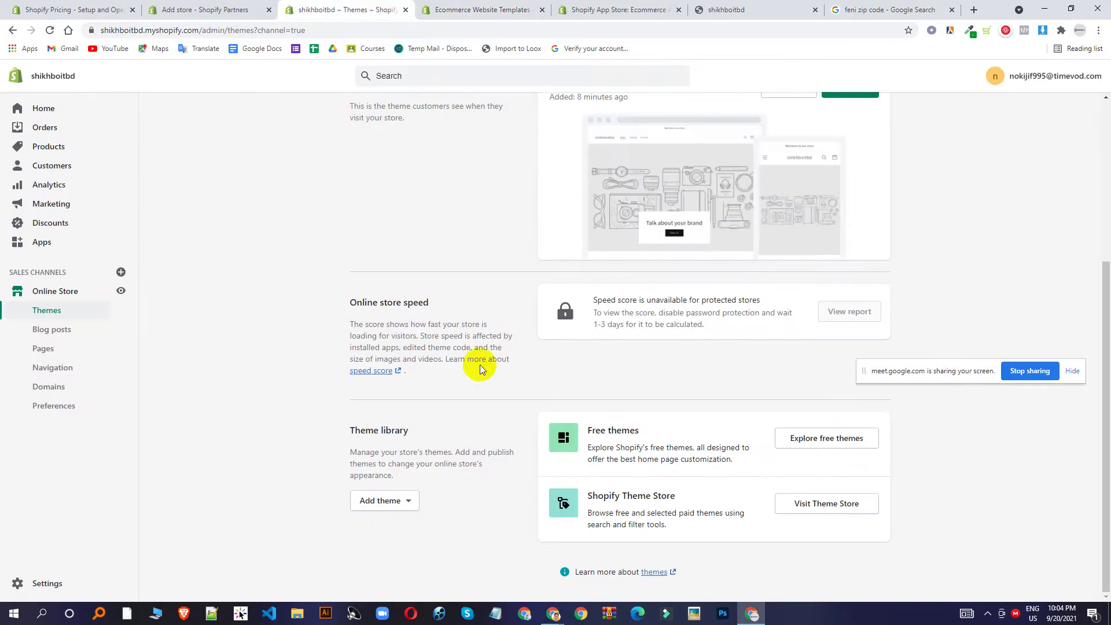
Open the store's empty Blog posts page, then bring the Google Meet window forward.
scroll(530, 352, "up", 1)
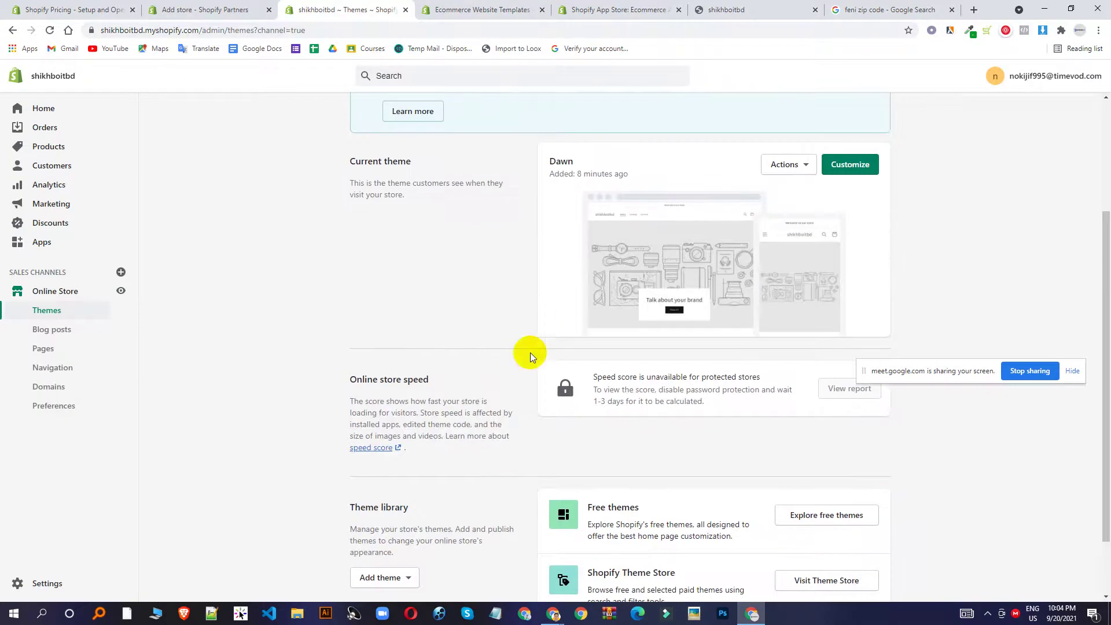
scroll(538, 258, "down", 1)
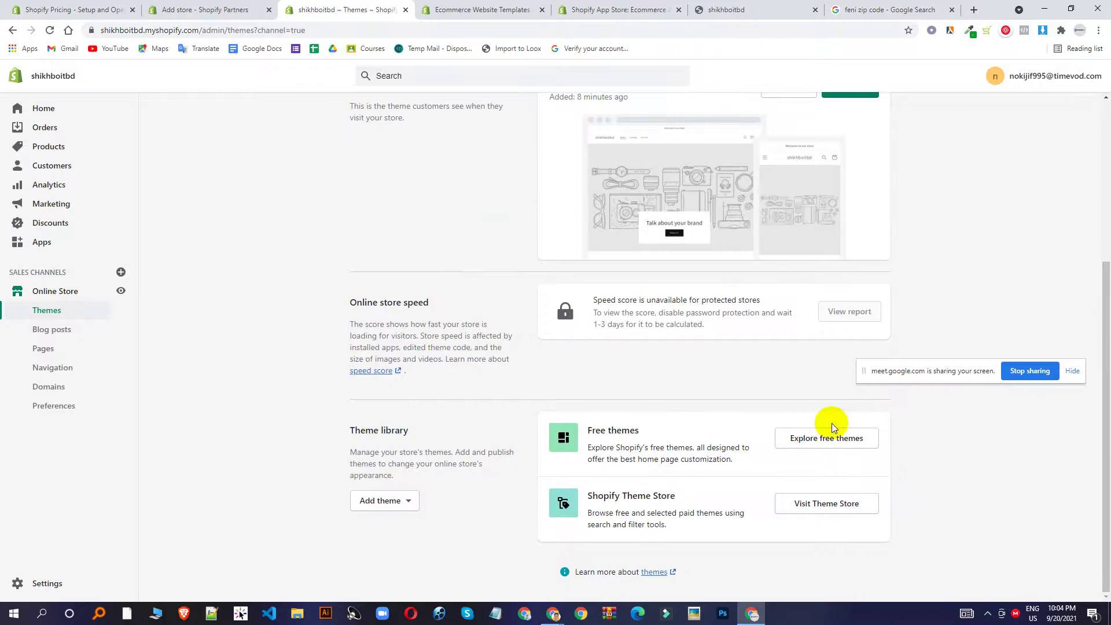
scroll(509, 272, "up", 3)
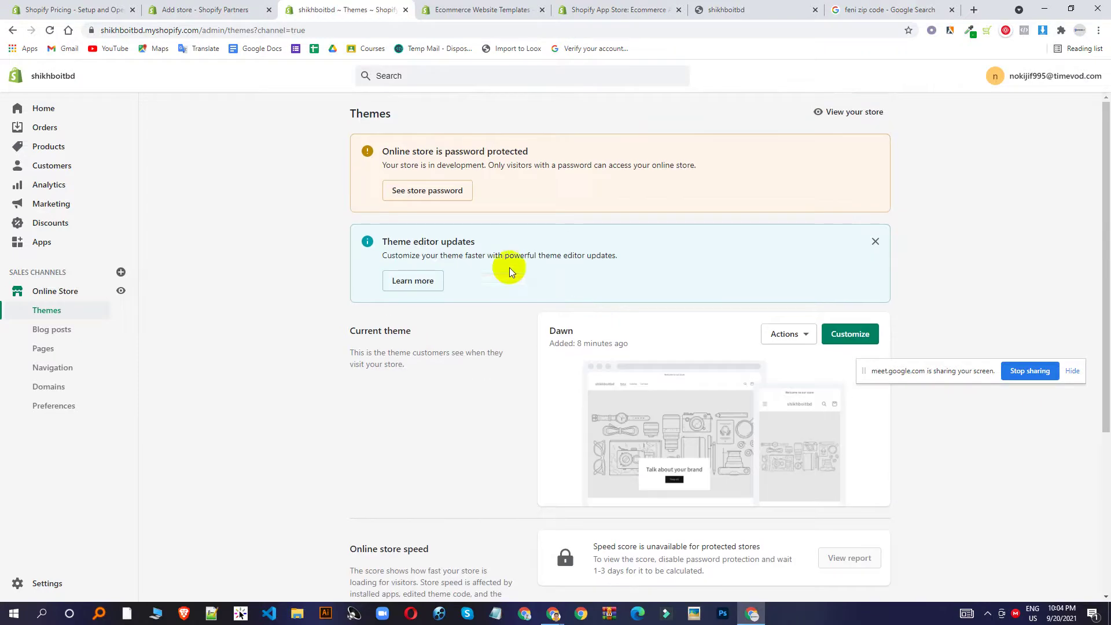
left_click(553, 613)
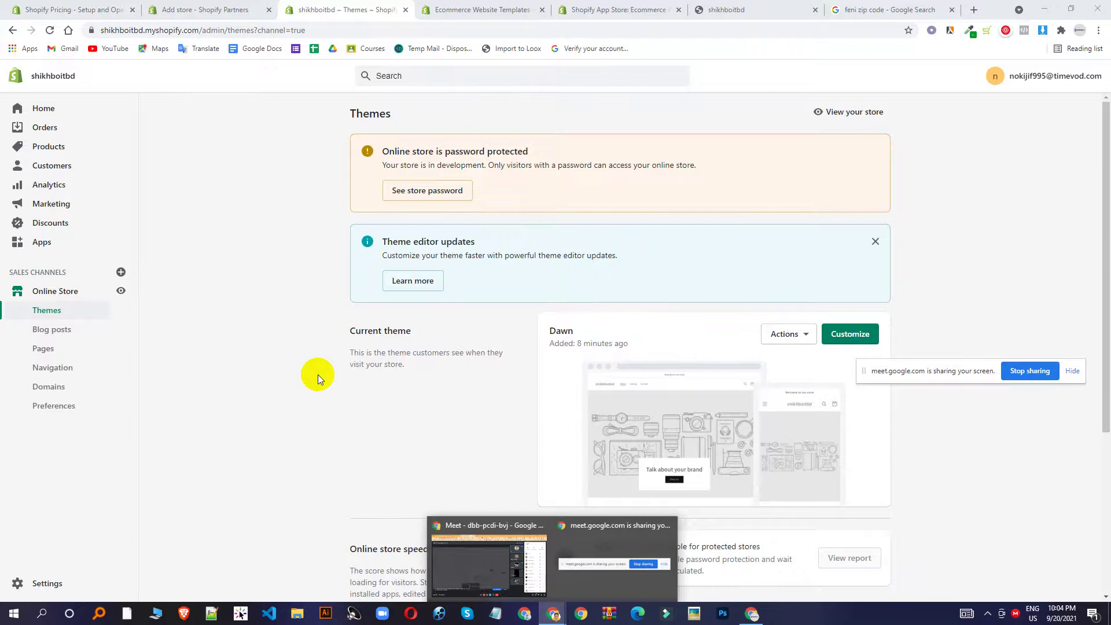
scroll(496, 337, "down", 3)
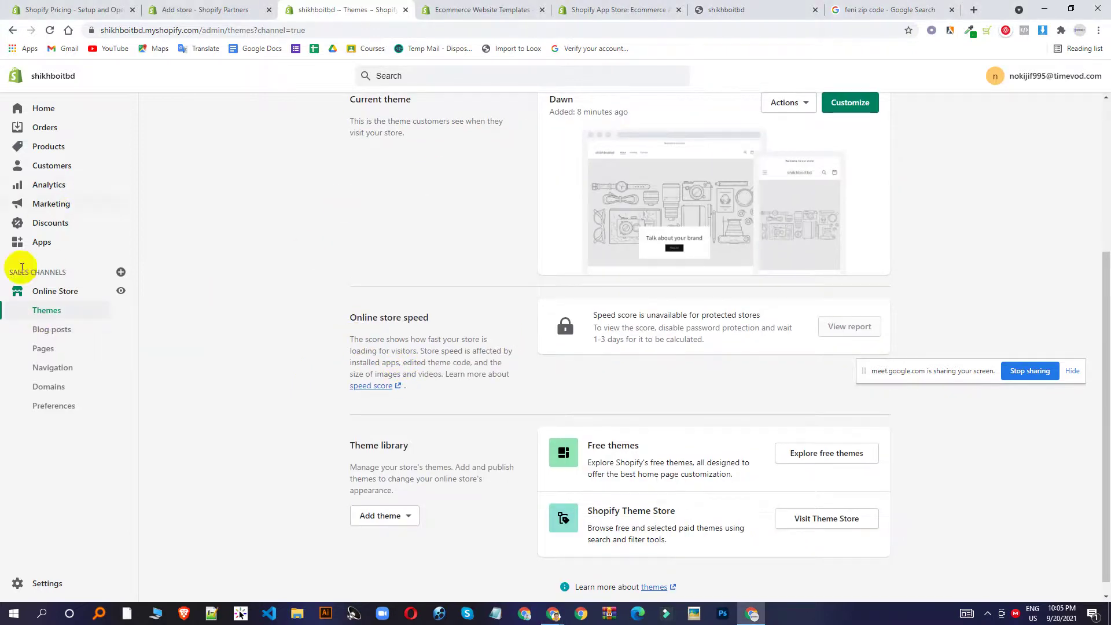
left_click(48, 336)
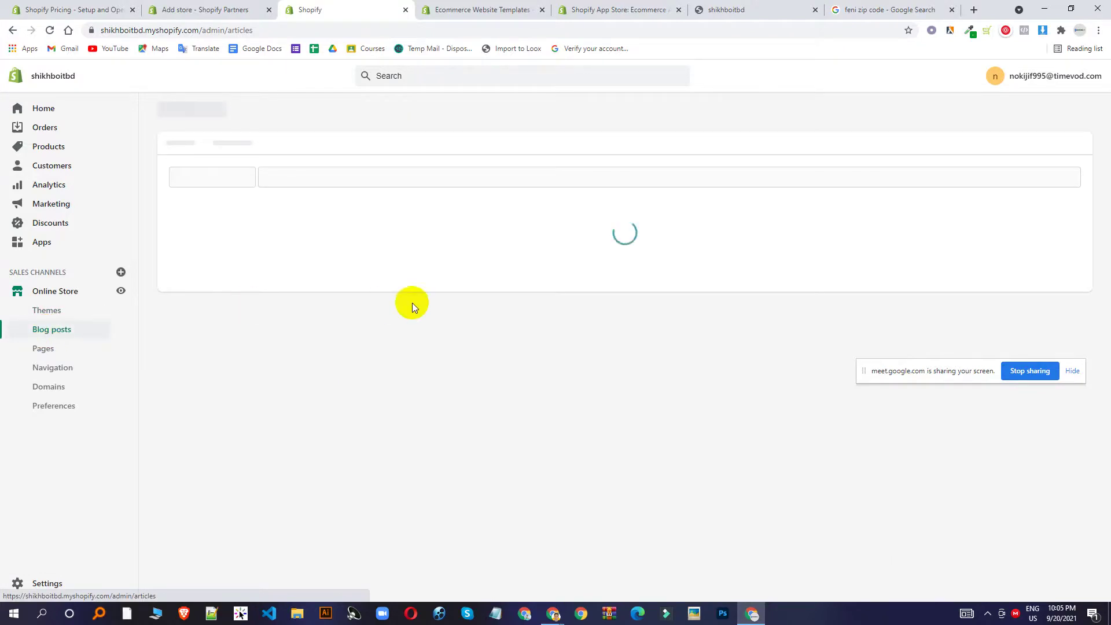
mouse_move(564, 617)
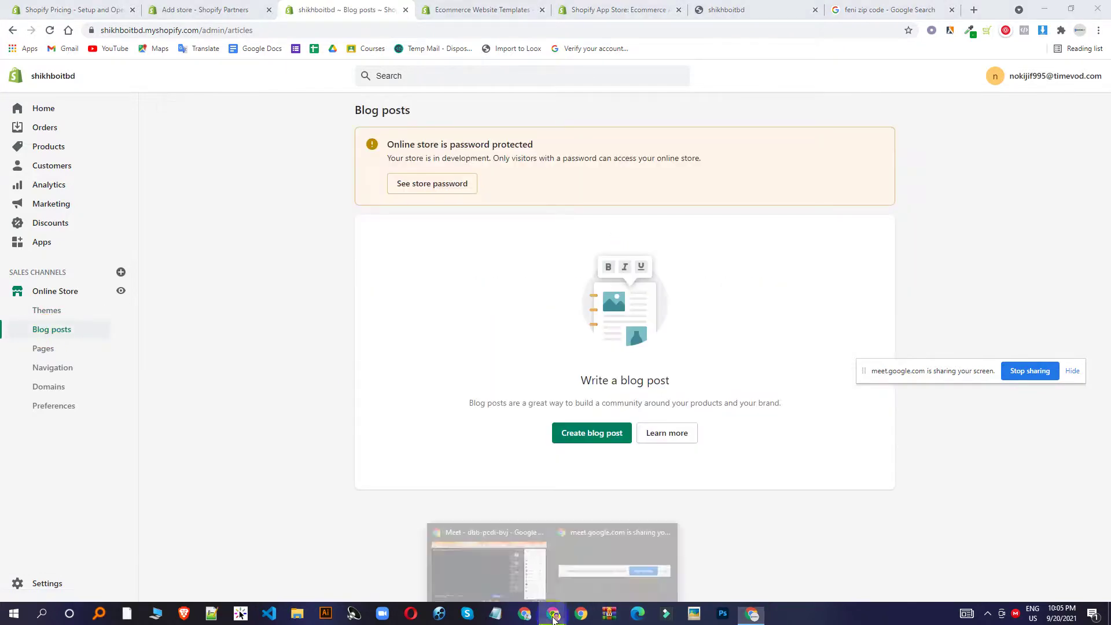
left_click(480, 558)
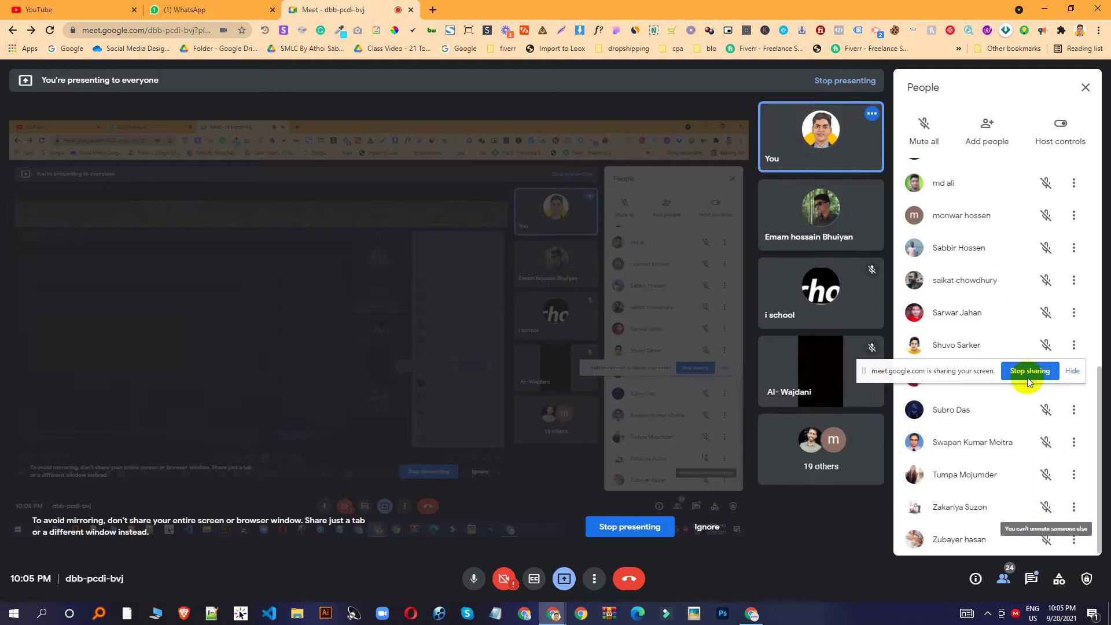
Mute the remaining participant's microphone in Google Meet and return to the Blog posts page.
left_click(742, 612)
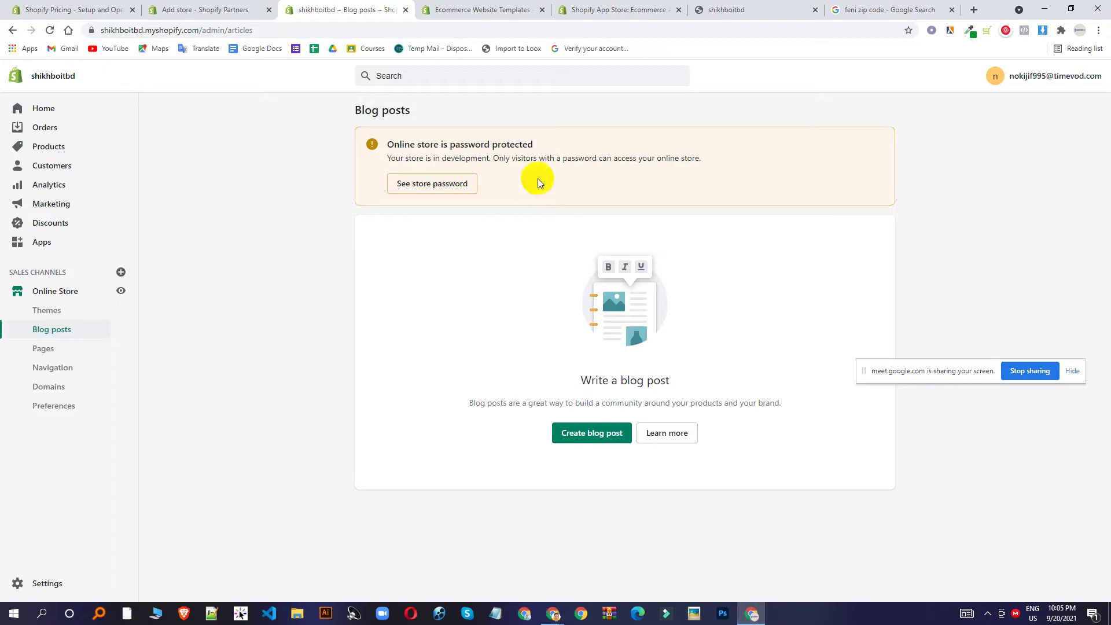
mouse_move(553, 612)
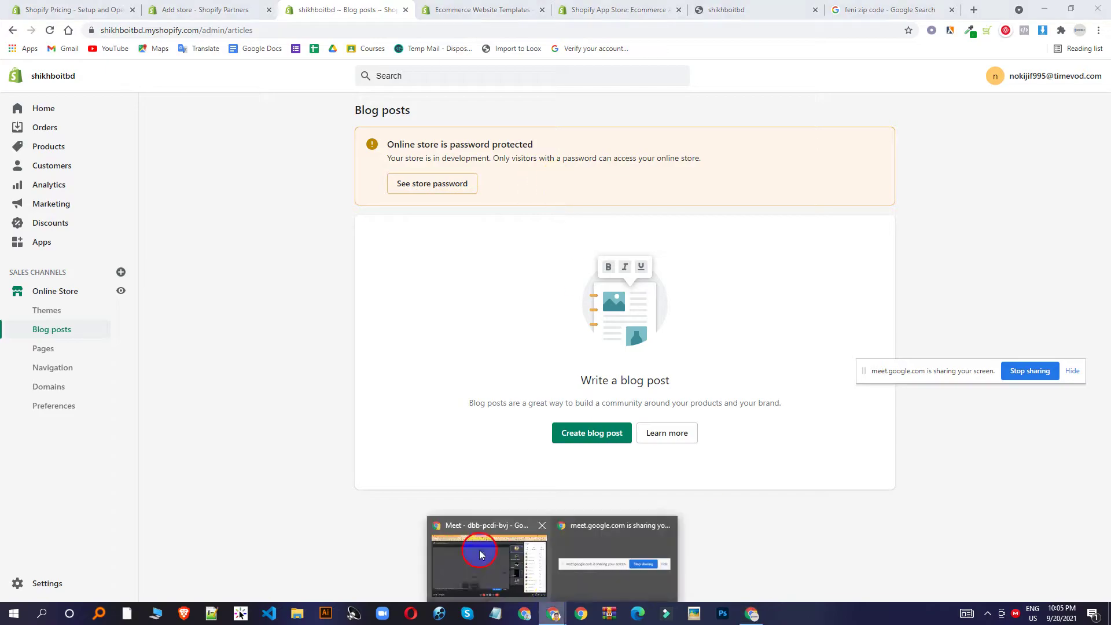
left_click(486, 561)
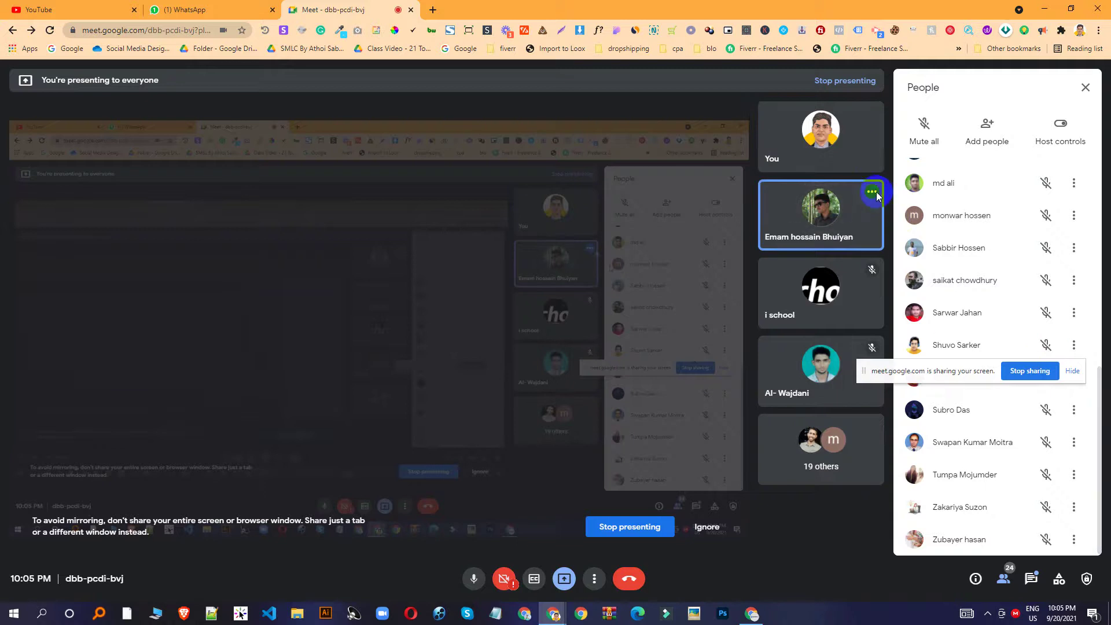
left_click(871, 192)
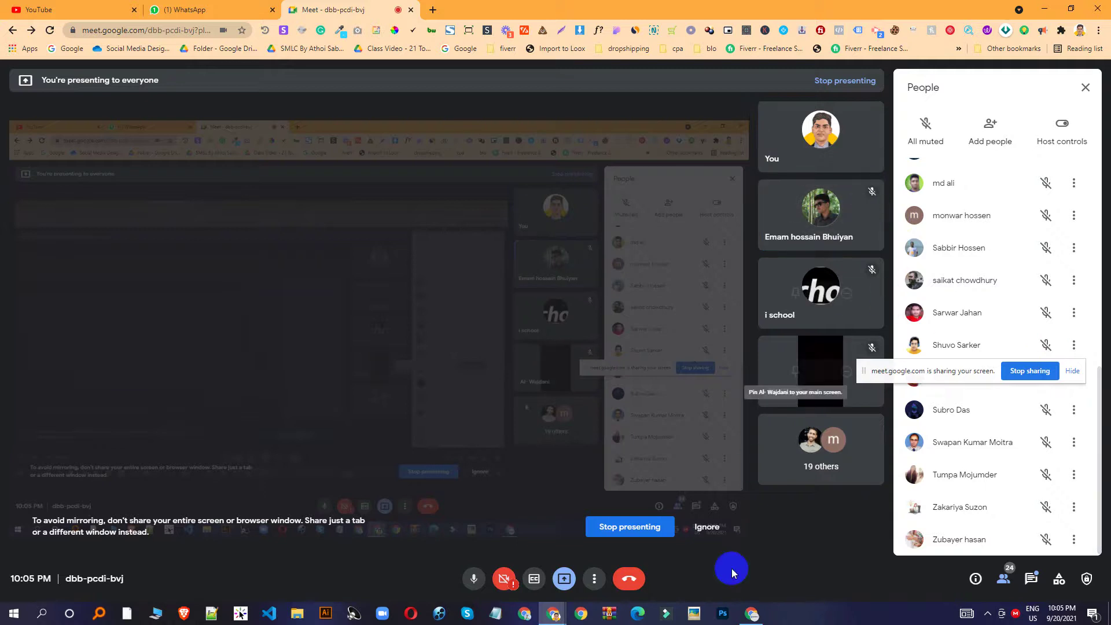
left_click(752, 613)
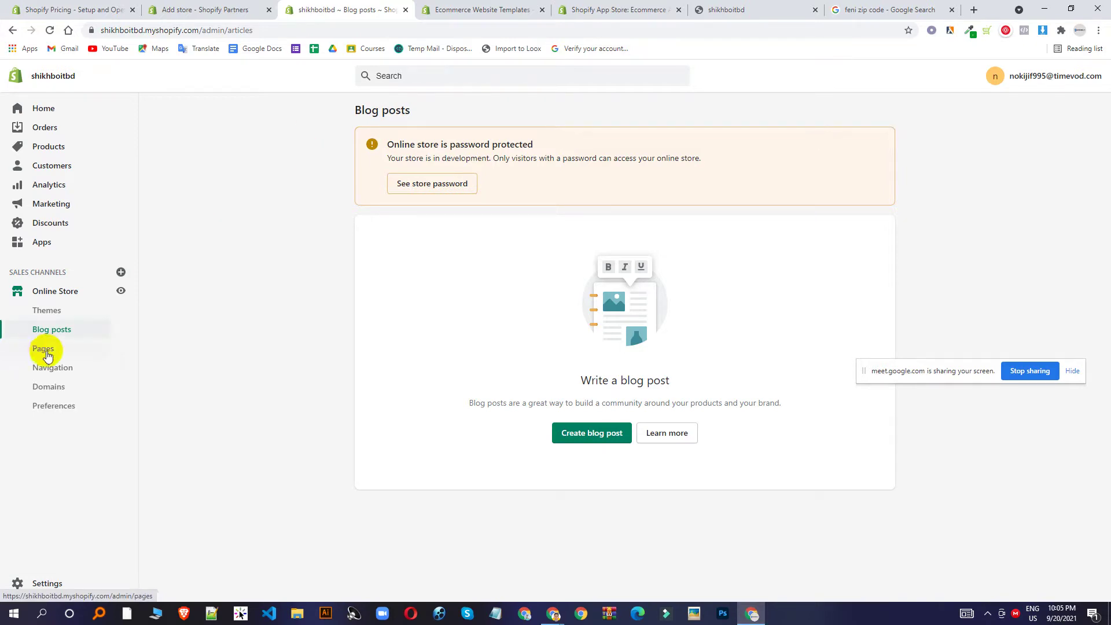
Start a new blank blog post, placing the caret in its Title and Content fields.
left_click(568, 436)
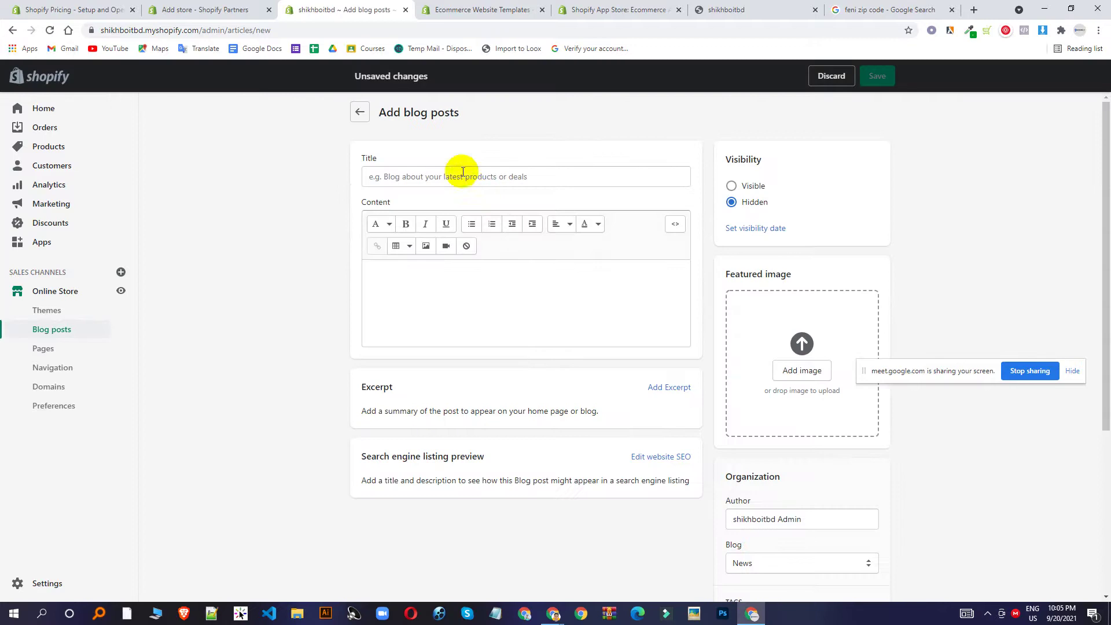
left_click(459, 173)
left_click(474, 300)
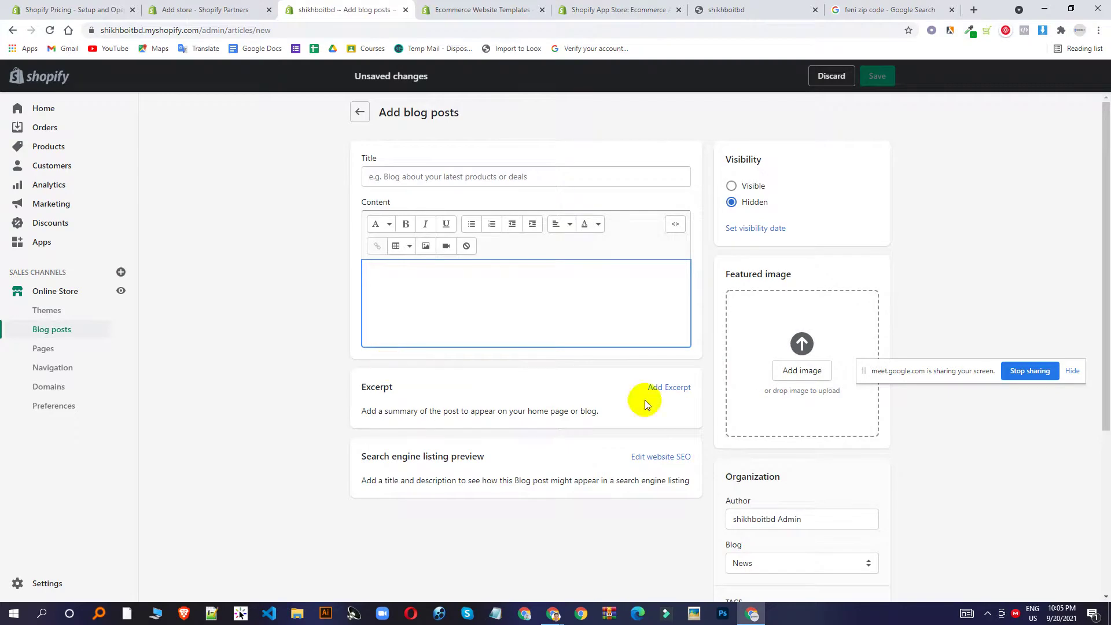
Open the Feni District Post Office & Post Code result from the Google search tab.
left_click(891, 10)
left_click(485, 30)
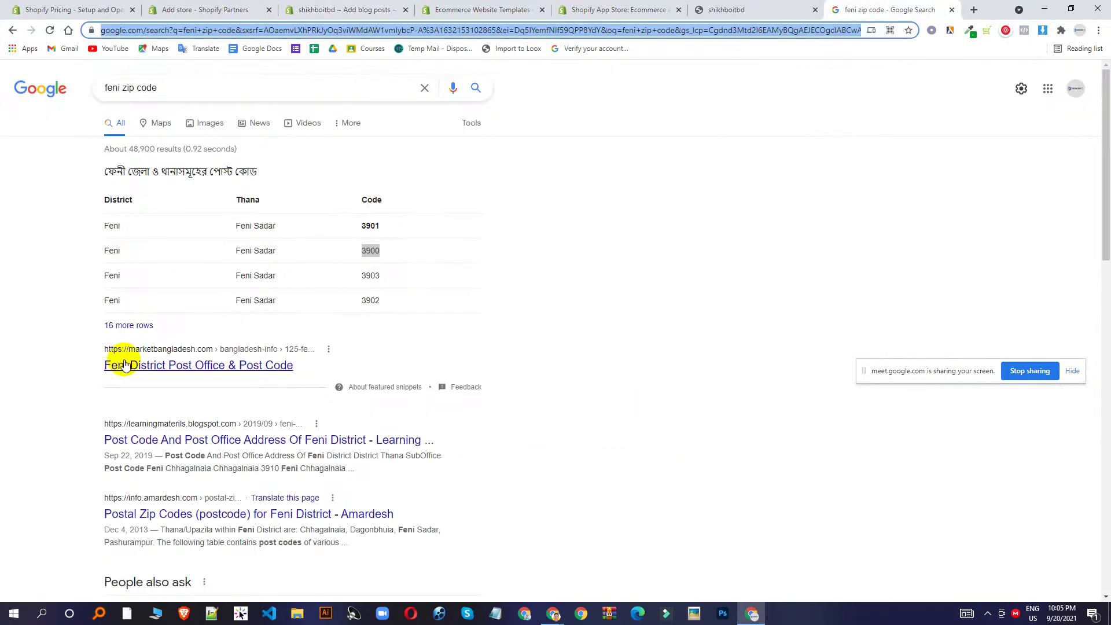
left_click(147, 375)
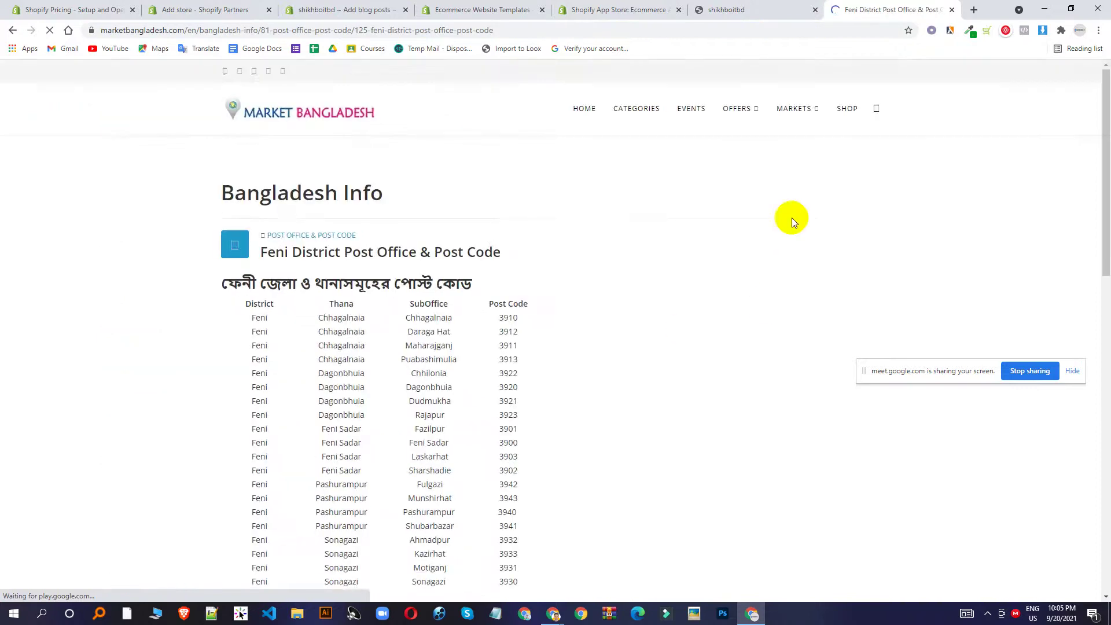
scroll(530, 275, "down", 7)
Go back through the browser tabs to the blank blog post draft's Title field.
scroll(447, 243, "up", 7)
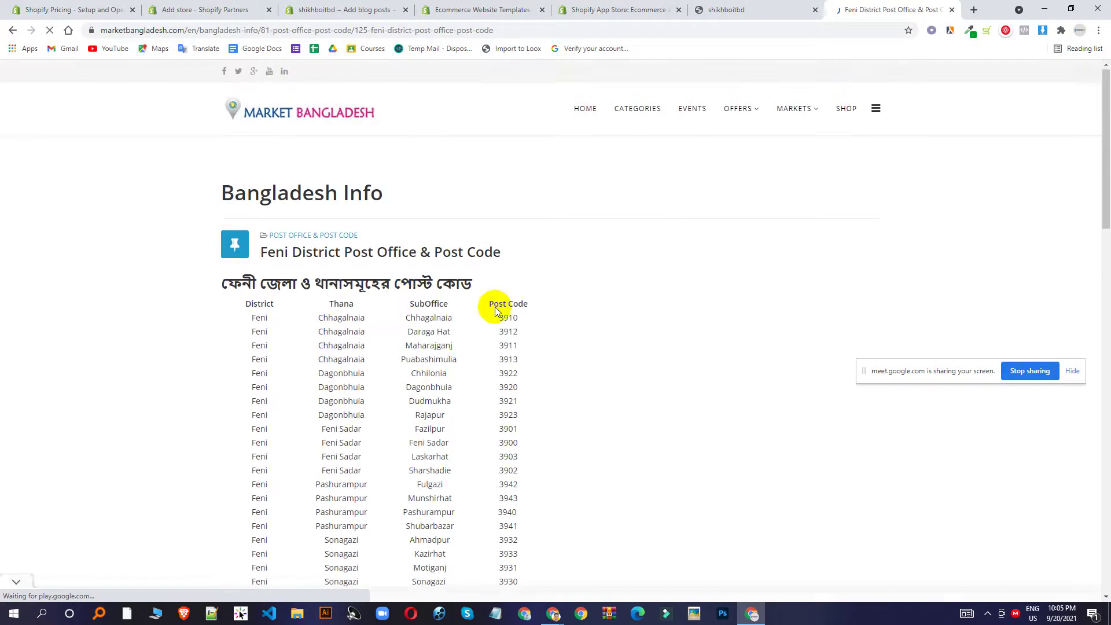
scroll(499, 310, "down", 9)
left_click(736, 7)
left_click(604, 8)
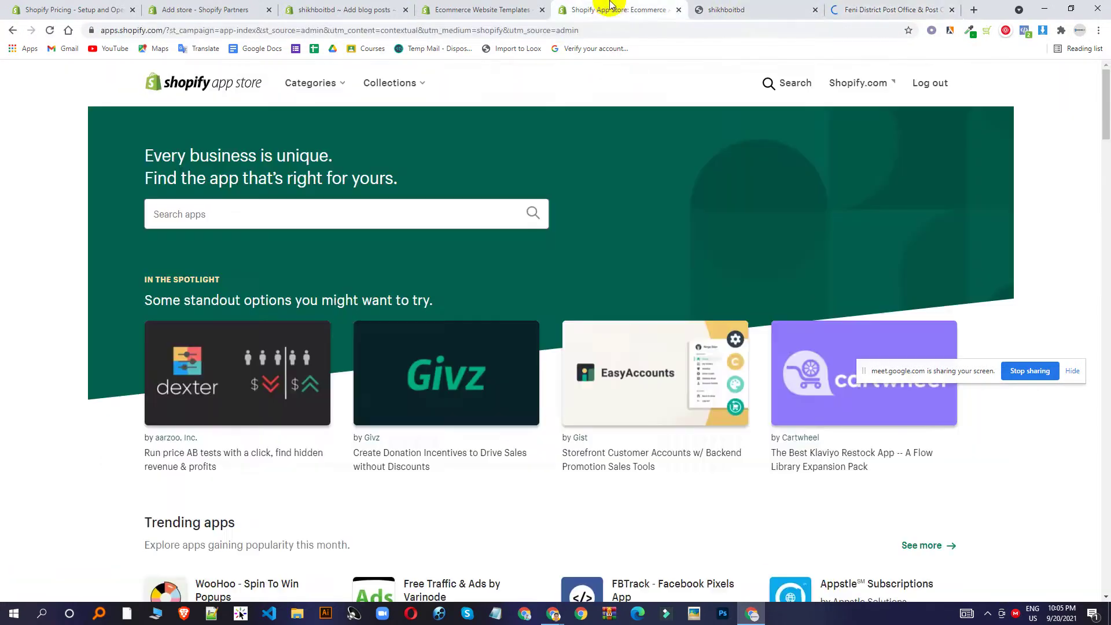
left_click(523, 8)
left_click(409, 8)
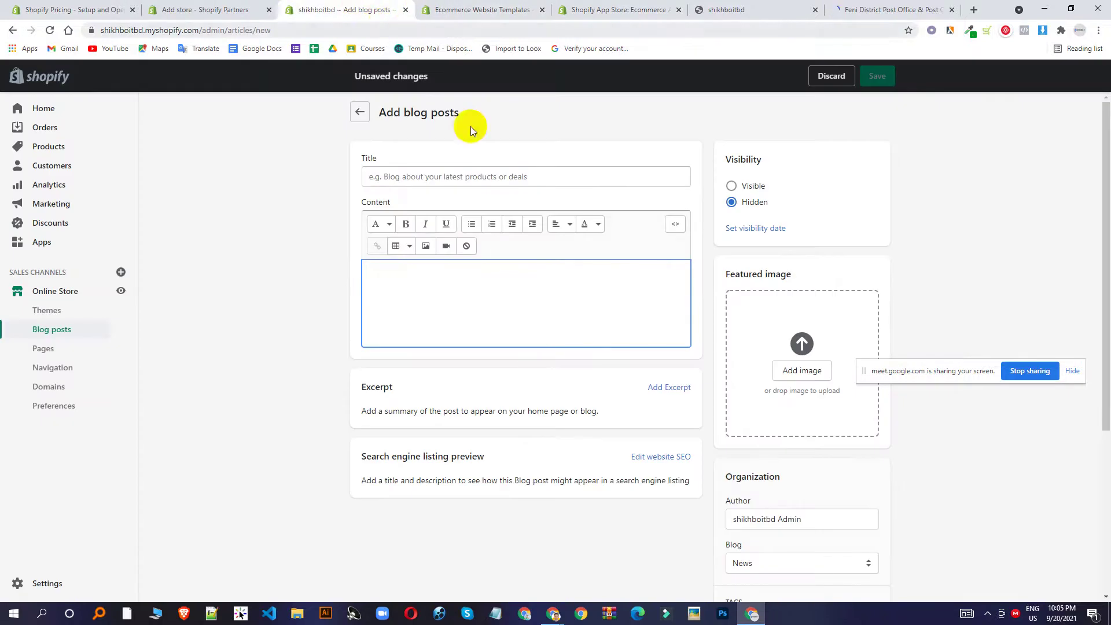
left_click(428, 173)
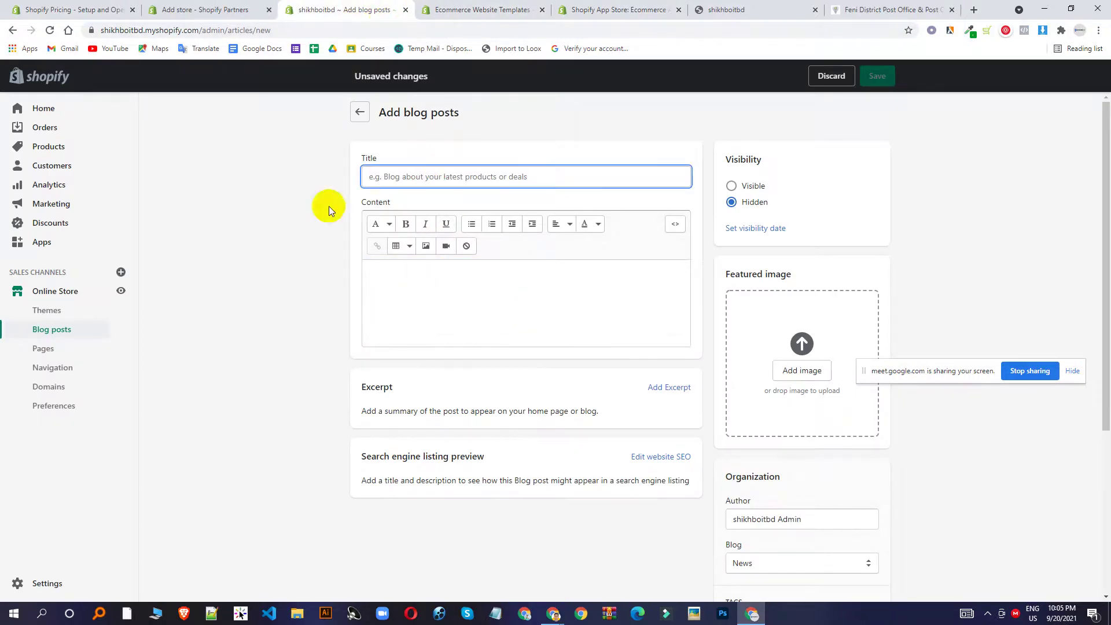
Leave the unsaved blog post draft and open the Pages list showing Contact.
left_click(43, 348)
left_click(700, 369)
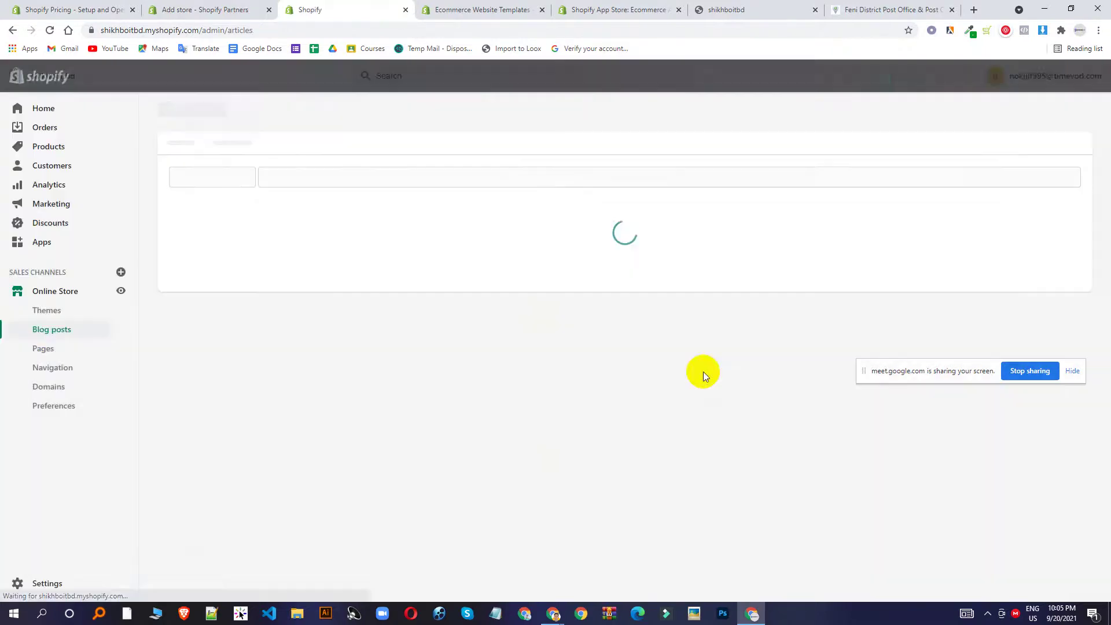
left_click(623, 6)
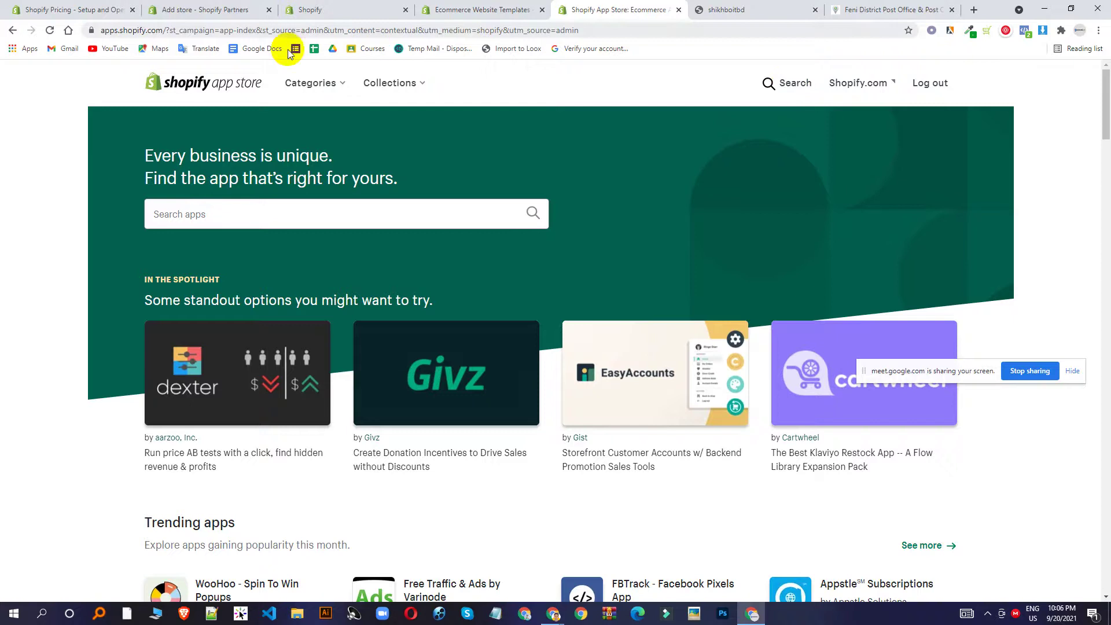
left_click(486, 4)
left_click(318, 9)
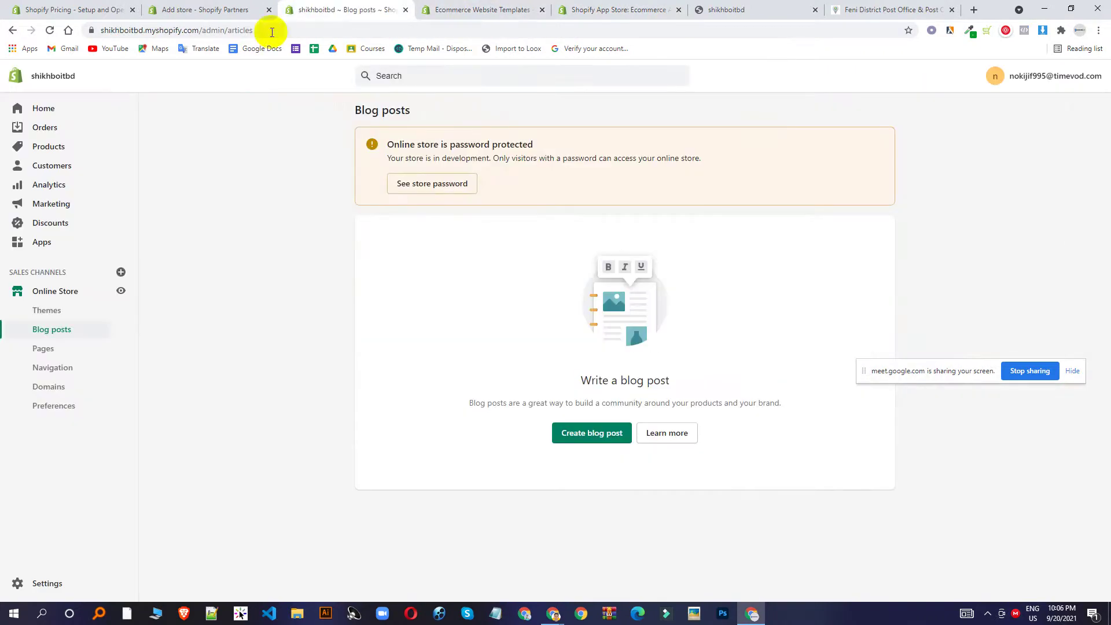
left_click(43, 349)
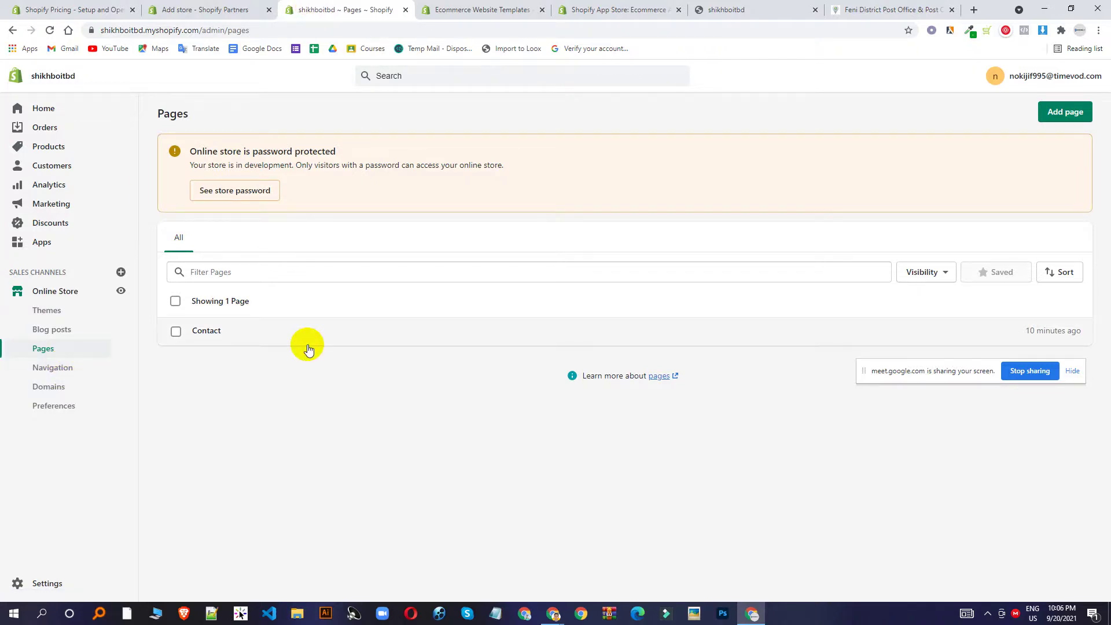
Open Navigation settings and review the live storefront home page in its tab.
left_click(60, 369)
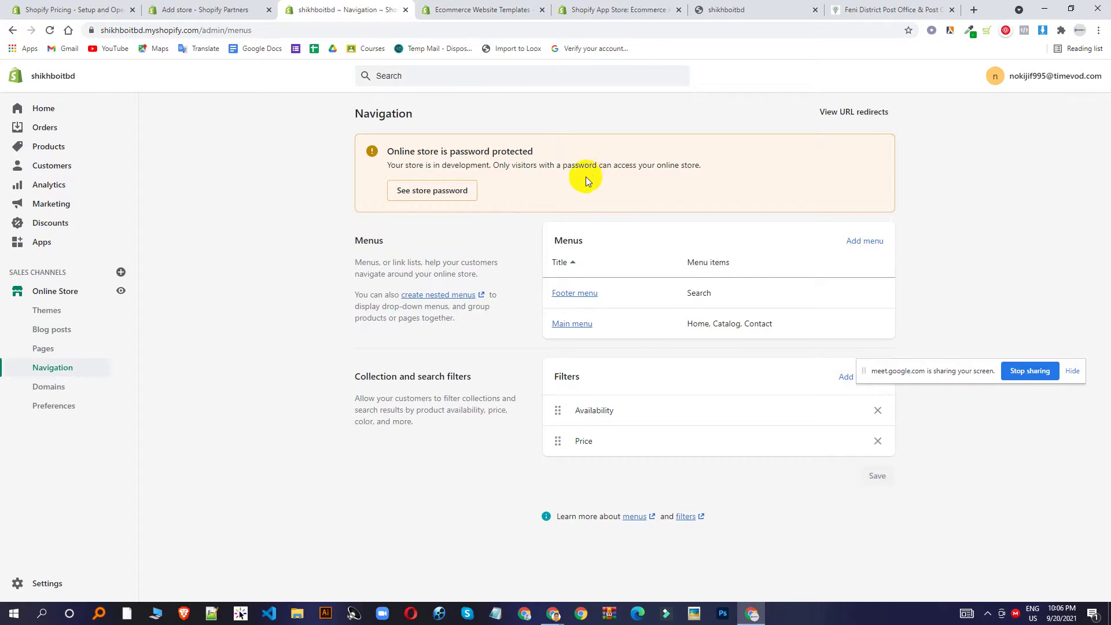
left_click(457, 10)
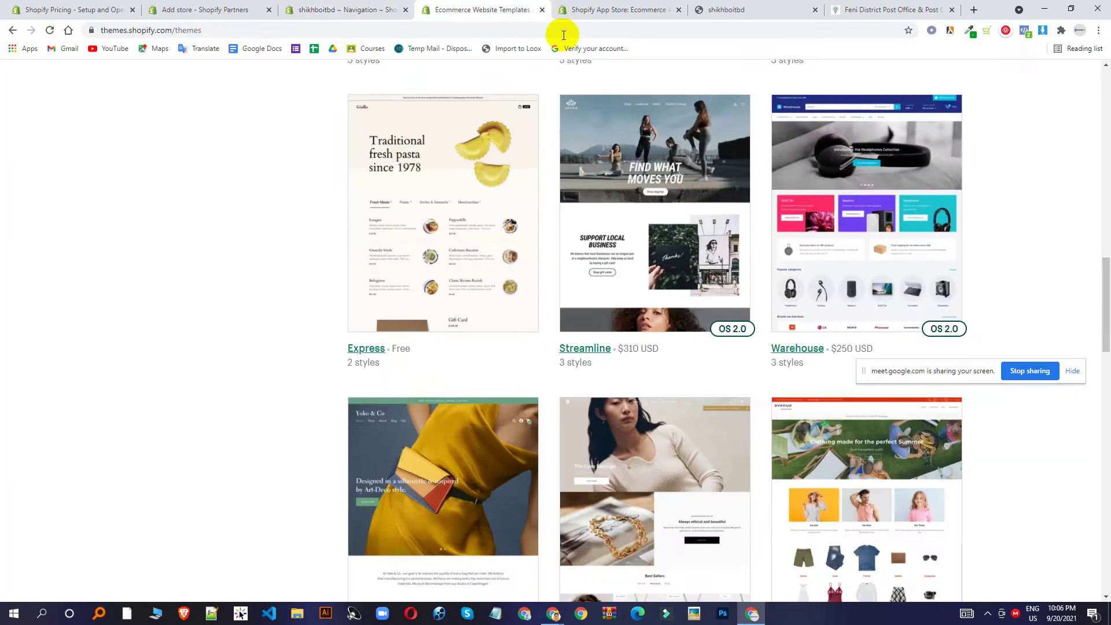
left_click(613, 10)
left_click(726, 10)
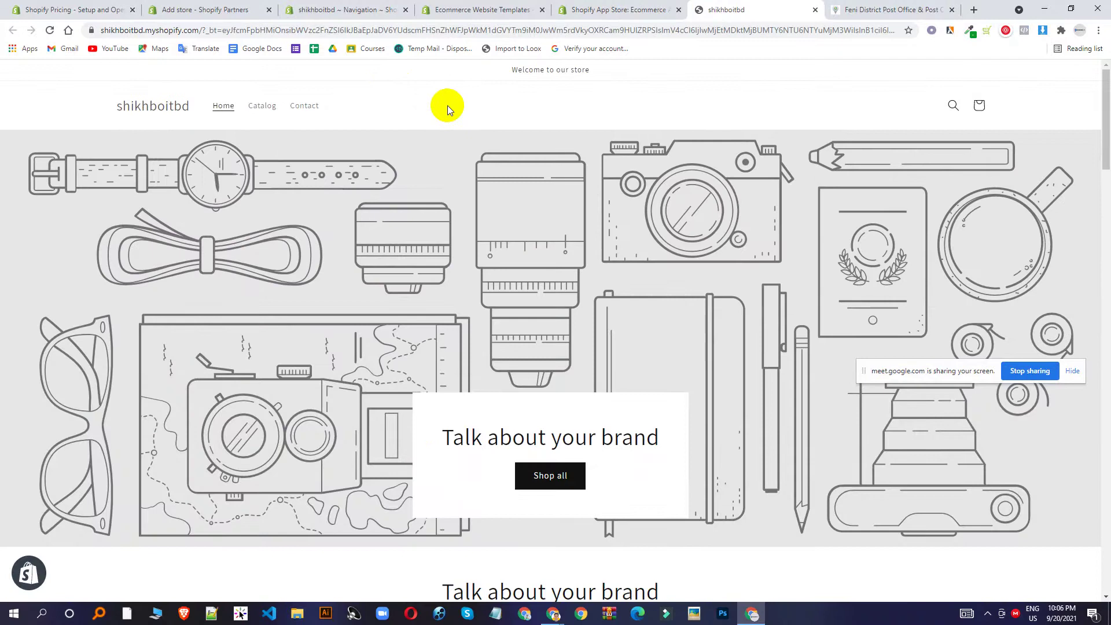
scroll(459, 272, "down", 15)
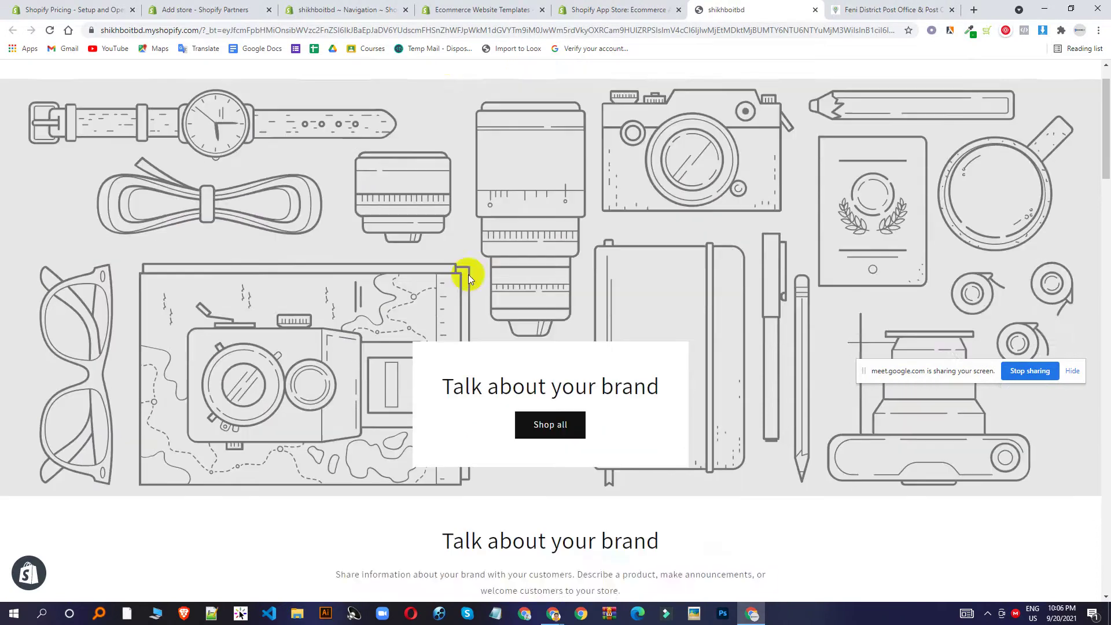
scroll(526, 293, "up", 15)
scroll(582, 417, "down", 20)
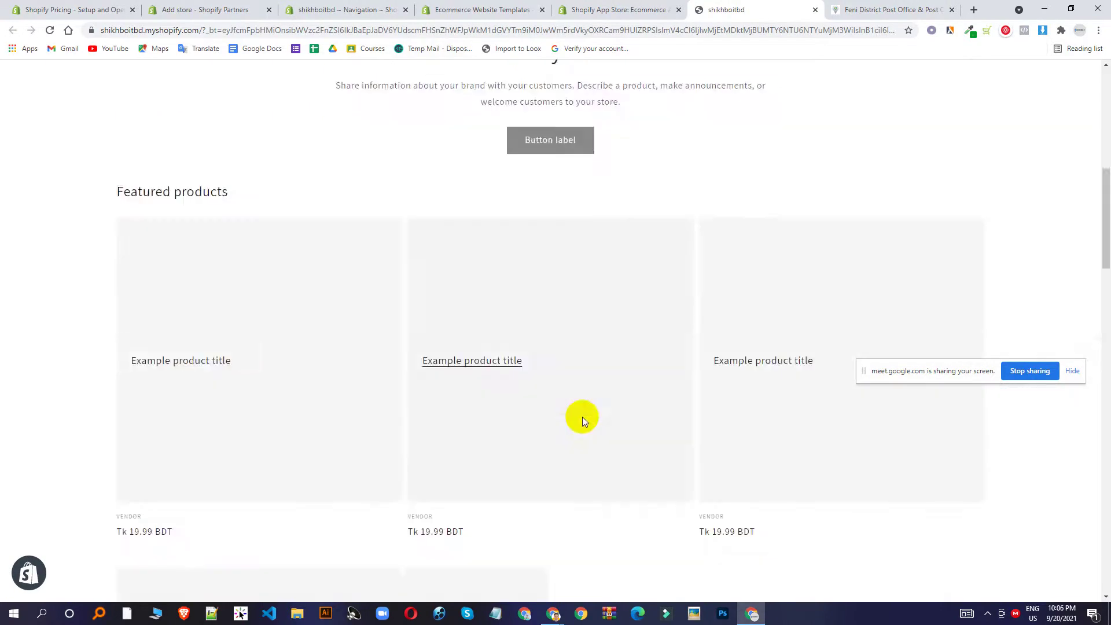
scroll(557, 491, "up", 20)
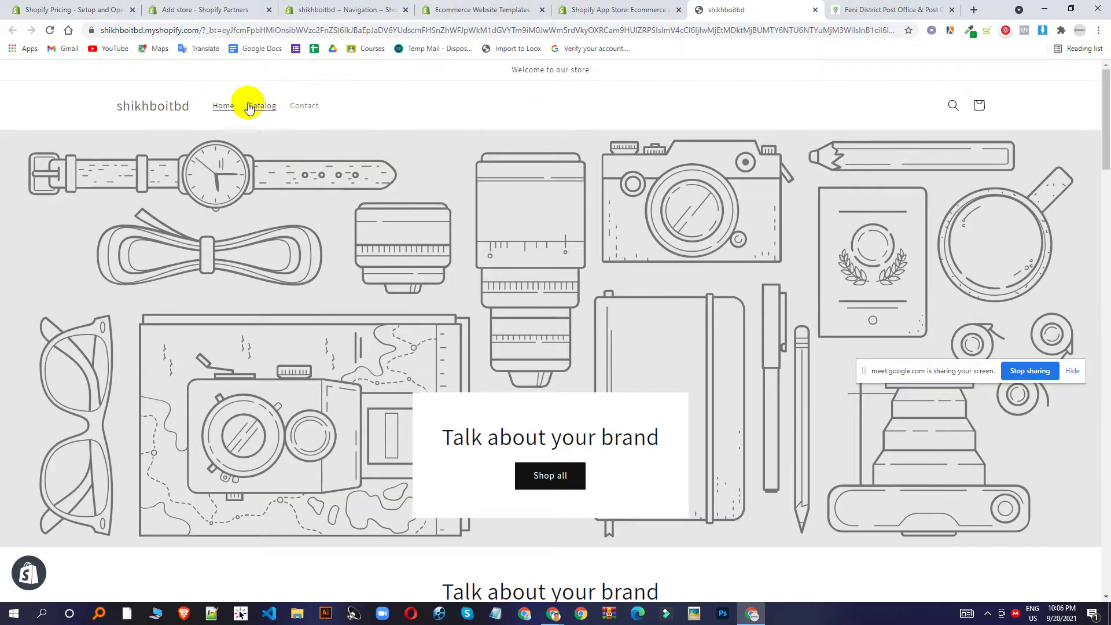
left_click(386, 7)
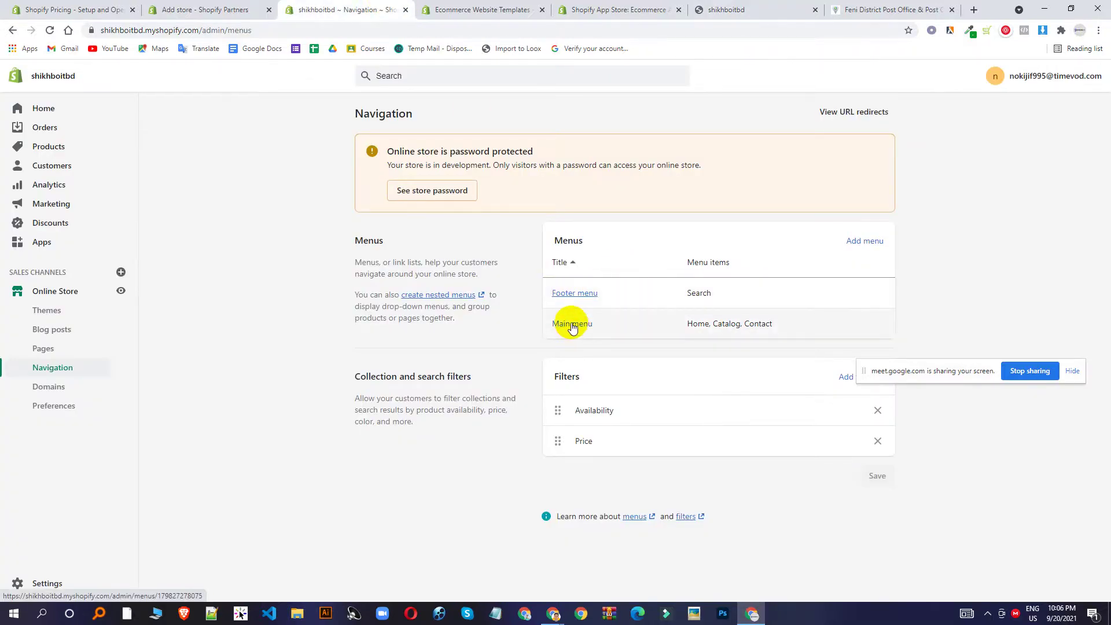
Close the themes catalogue and App Store tabs and return to Navigation menus.
left_click(474, 10)
left_click(698, 9)
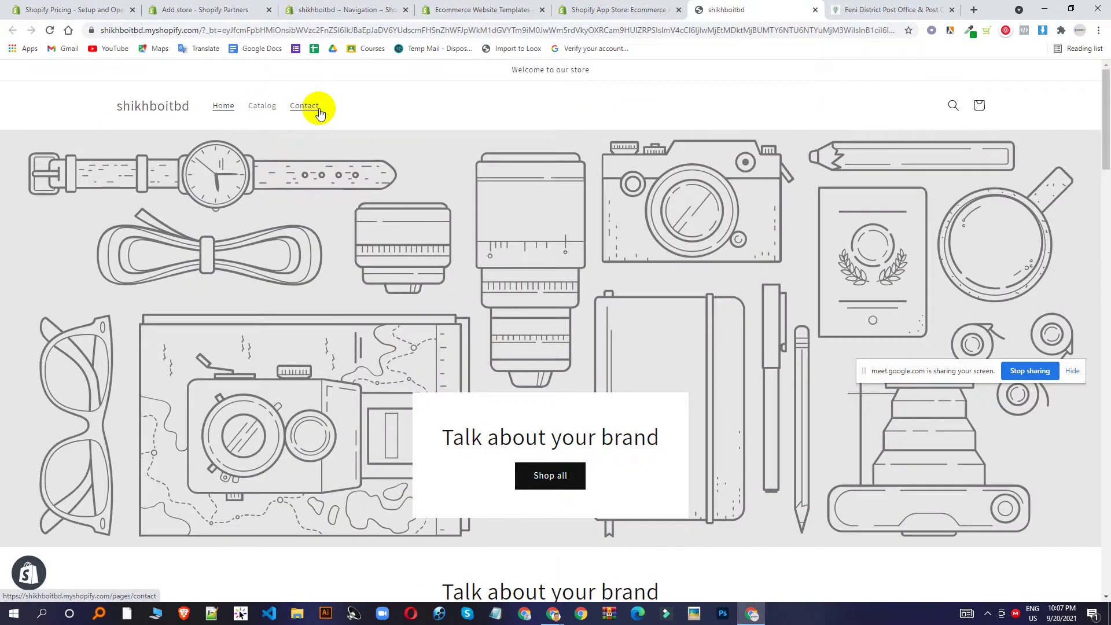
left_click(173, 5)
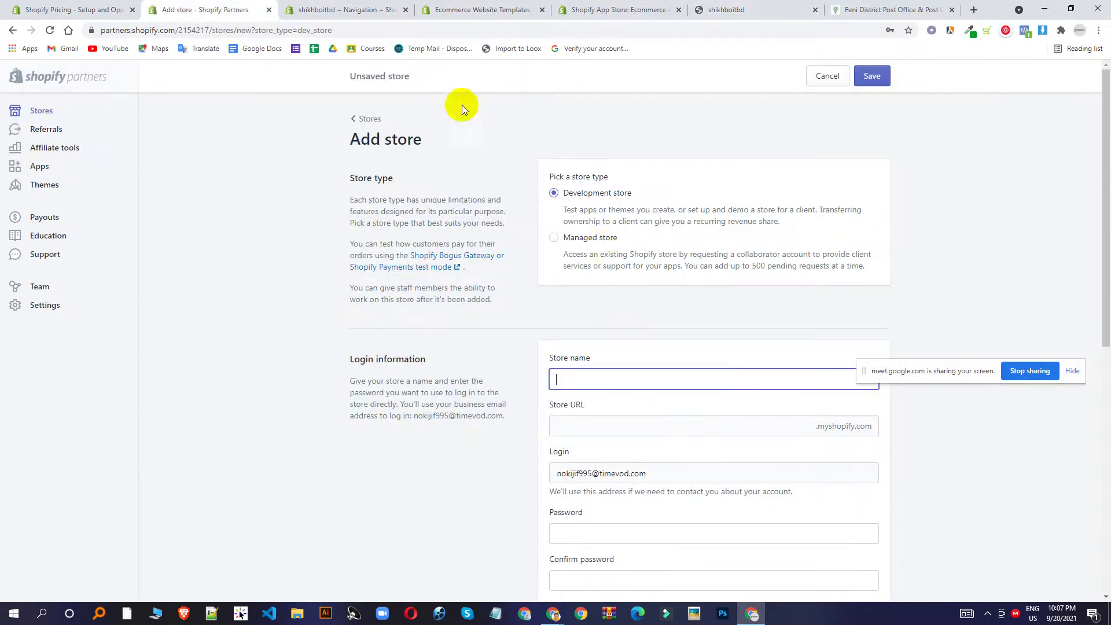
left_click(438, 7)
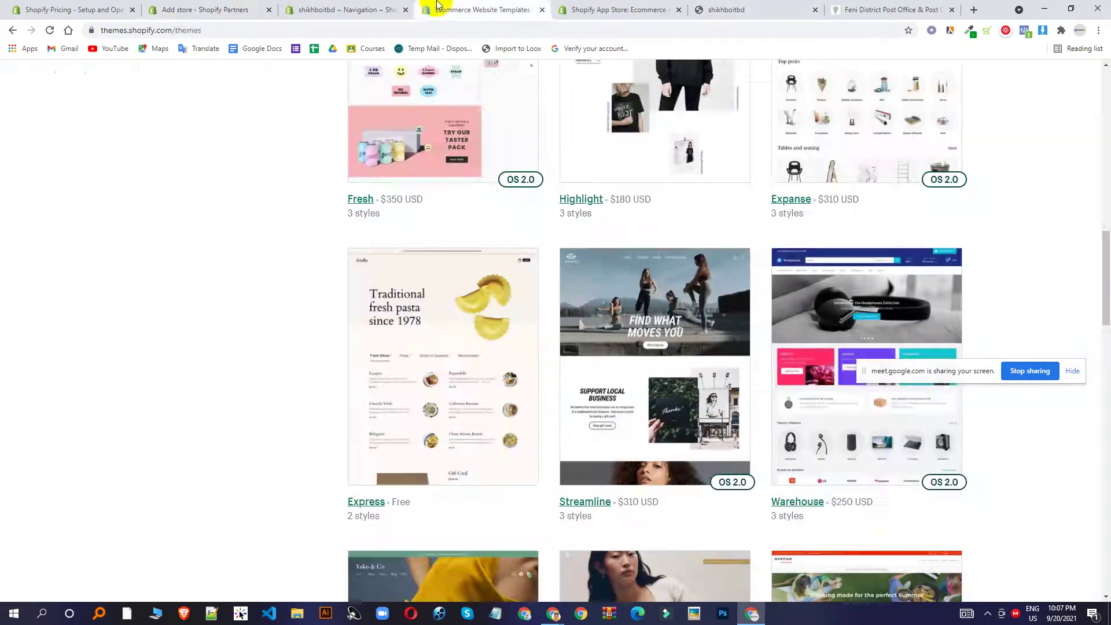
left_click(543, 11)
left_click(543, 10)
left_click(341, 10)
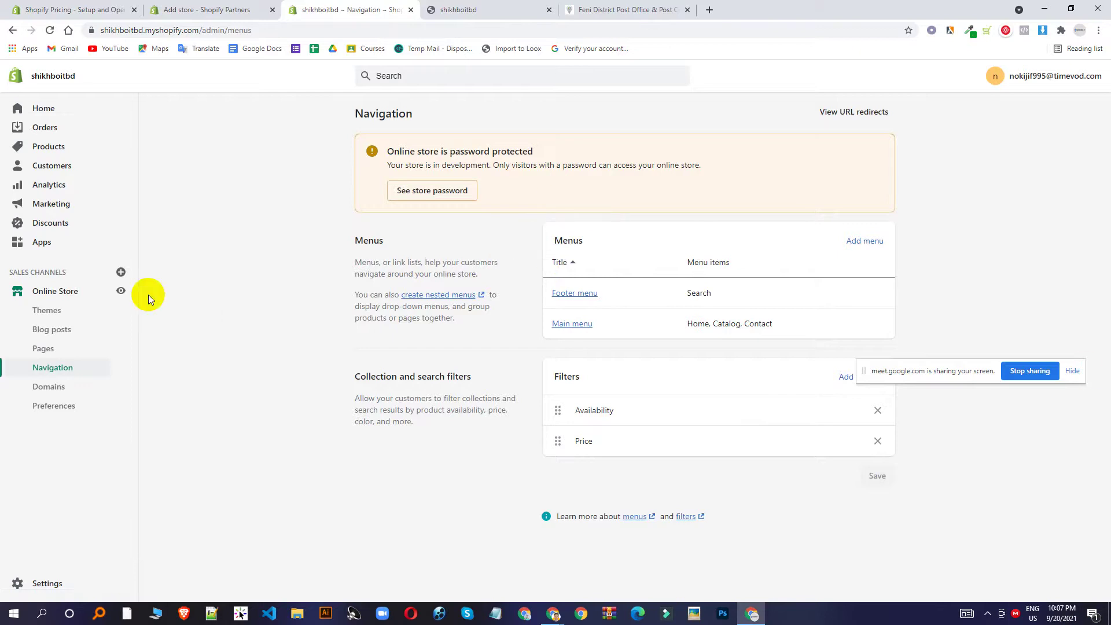
Open the Domains settings, briefly previewing the online store in a new tab.
left_click(49, 386)
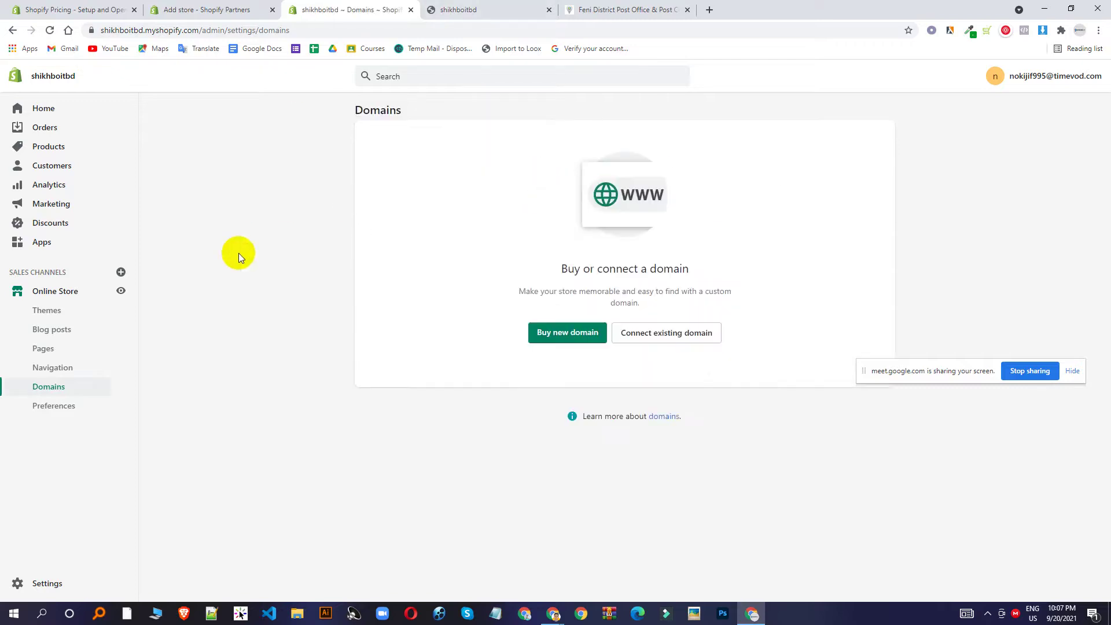
left_click(121, 290)
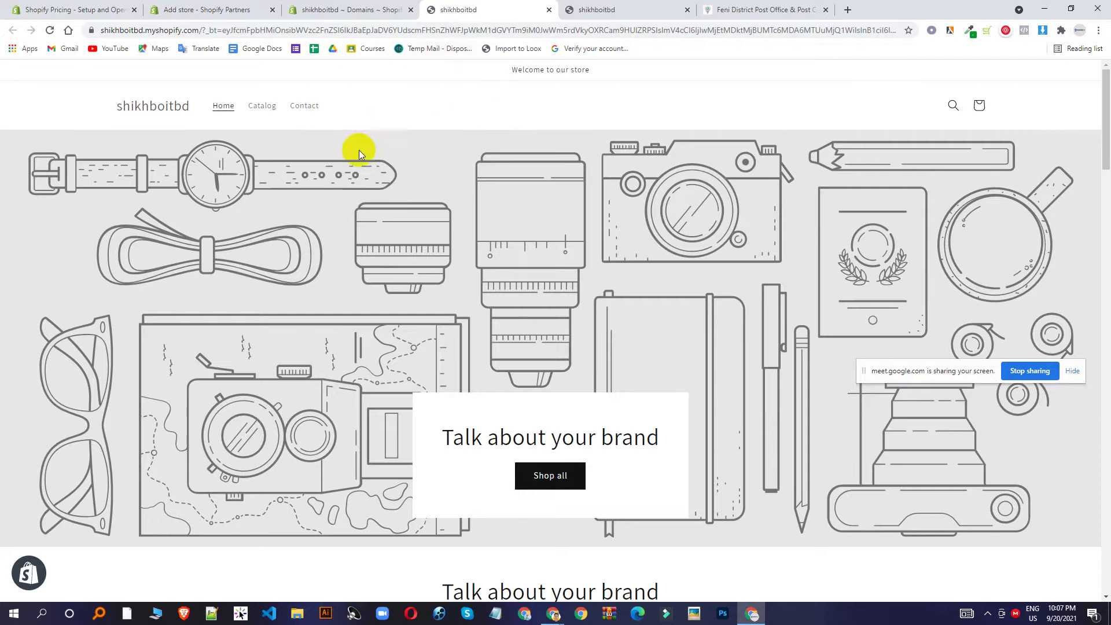
left_click(363, 7)
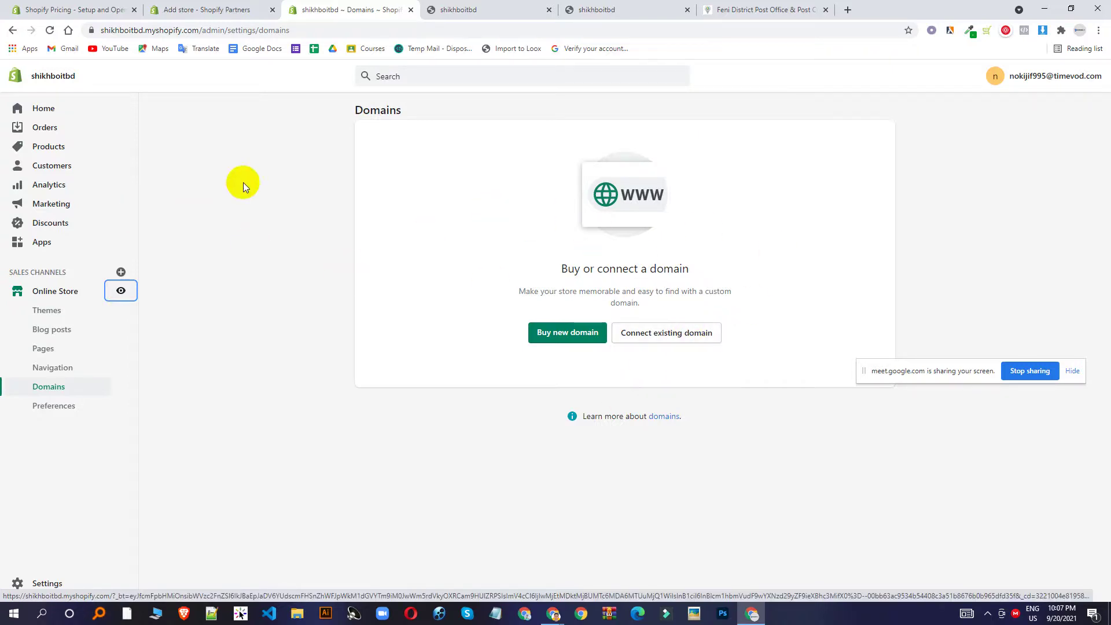
Check that shikhboitbd.com is available at $14 USD/year, then go back to Domains.
left_click(564, 339)
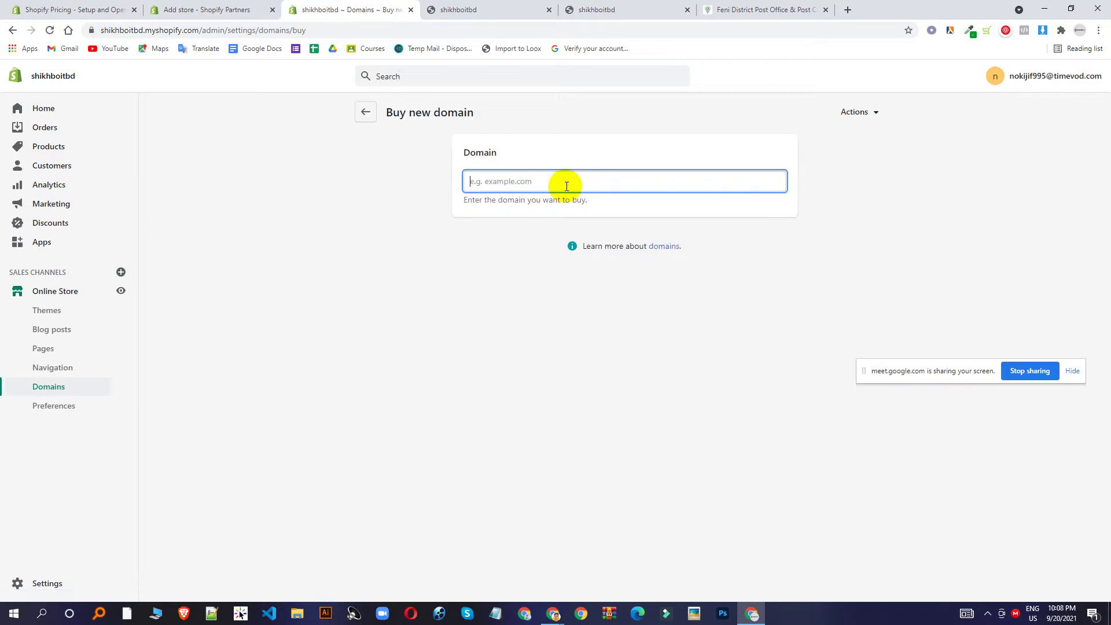
type("shi")
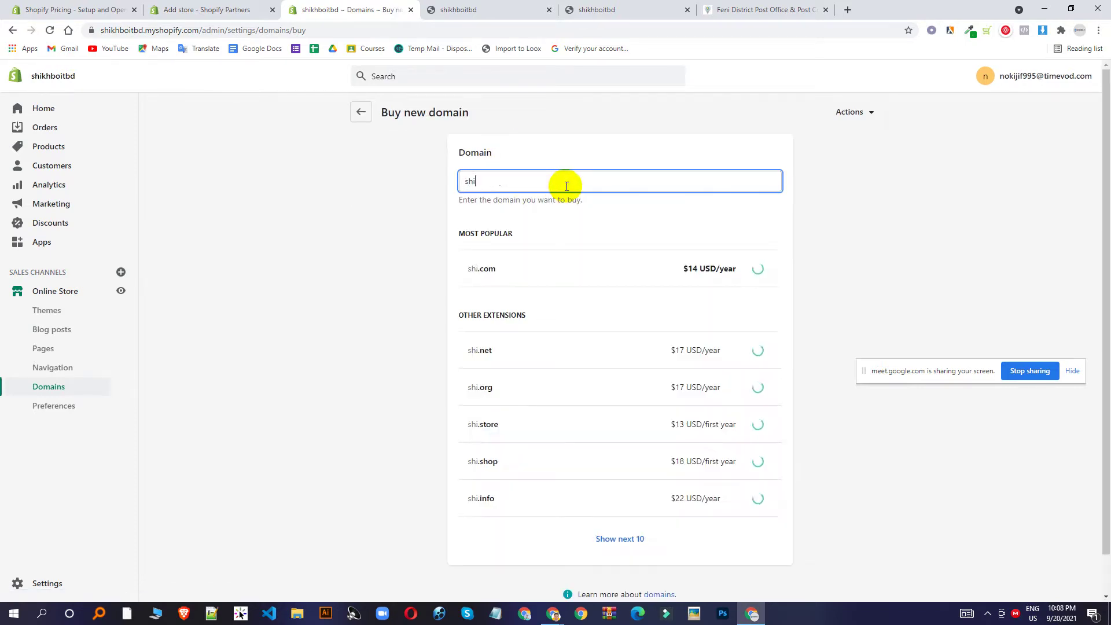
type("khboit")
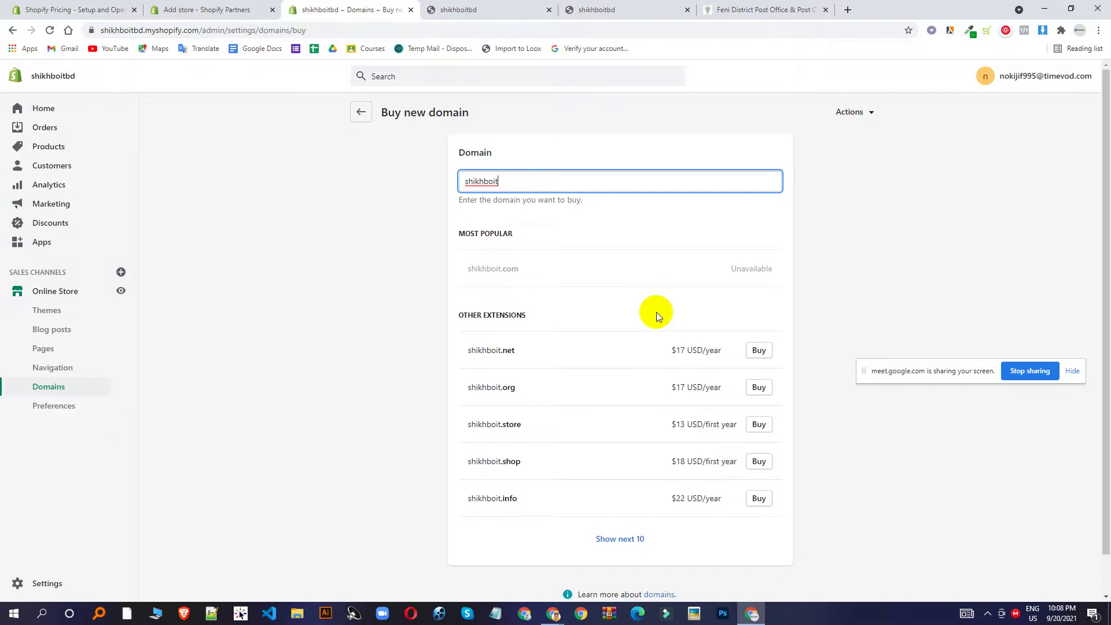
type("bd")
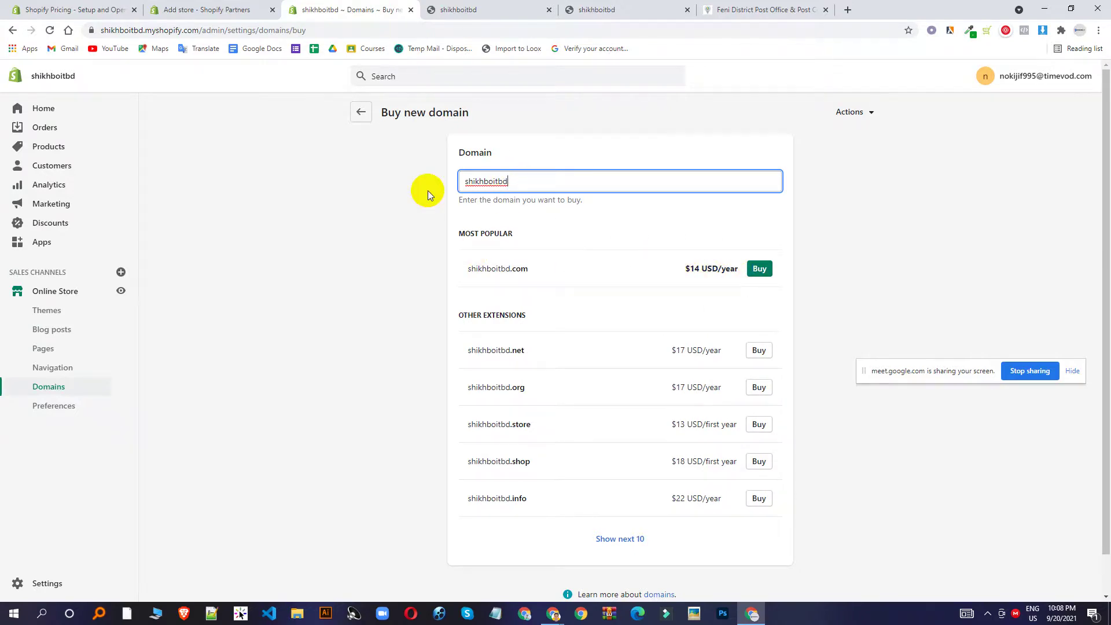
left_click(360, 113)
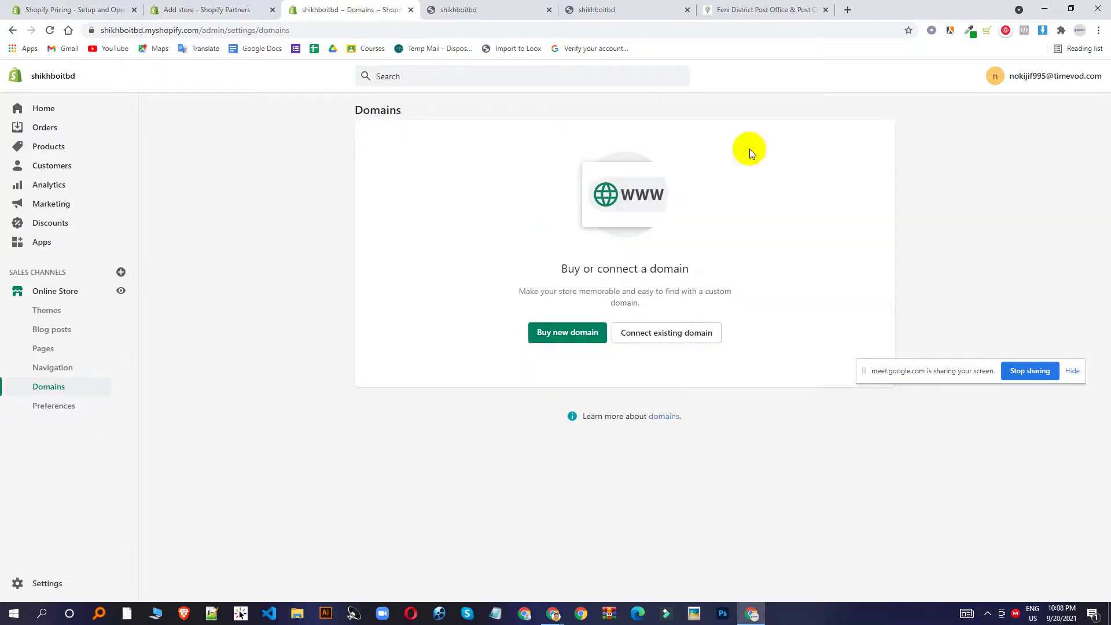
Review Preferences' homepage title, meta description, Google Analytics and Facebook Pixel sections down to Password protection.
left_click(69, 411)
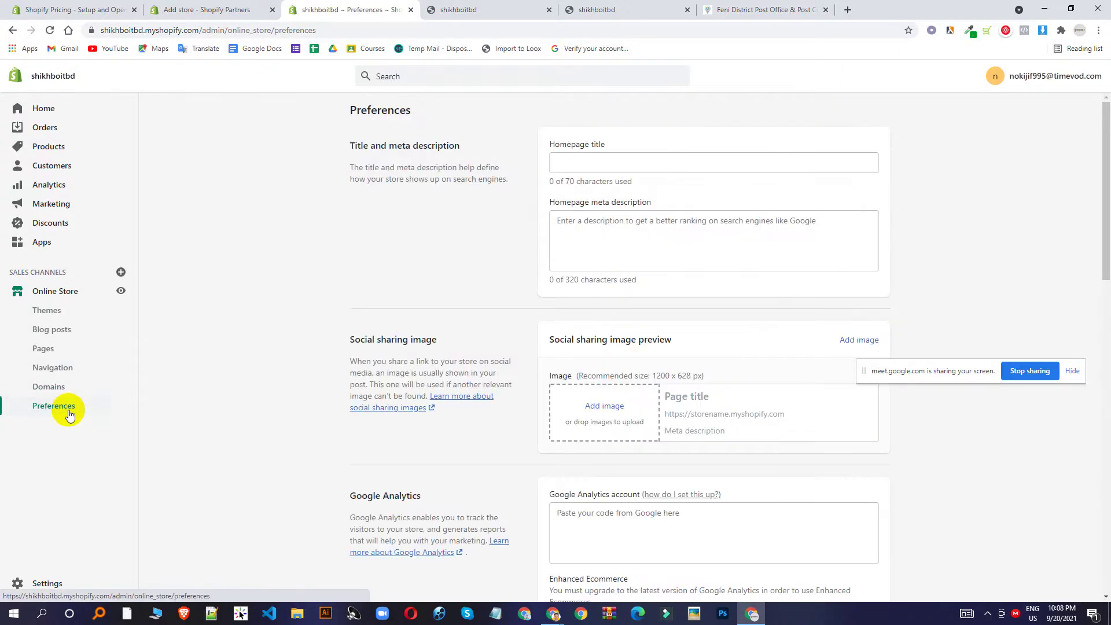
left_click(642, 165)
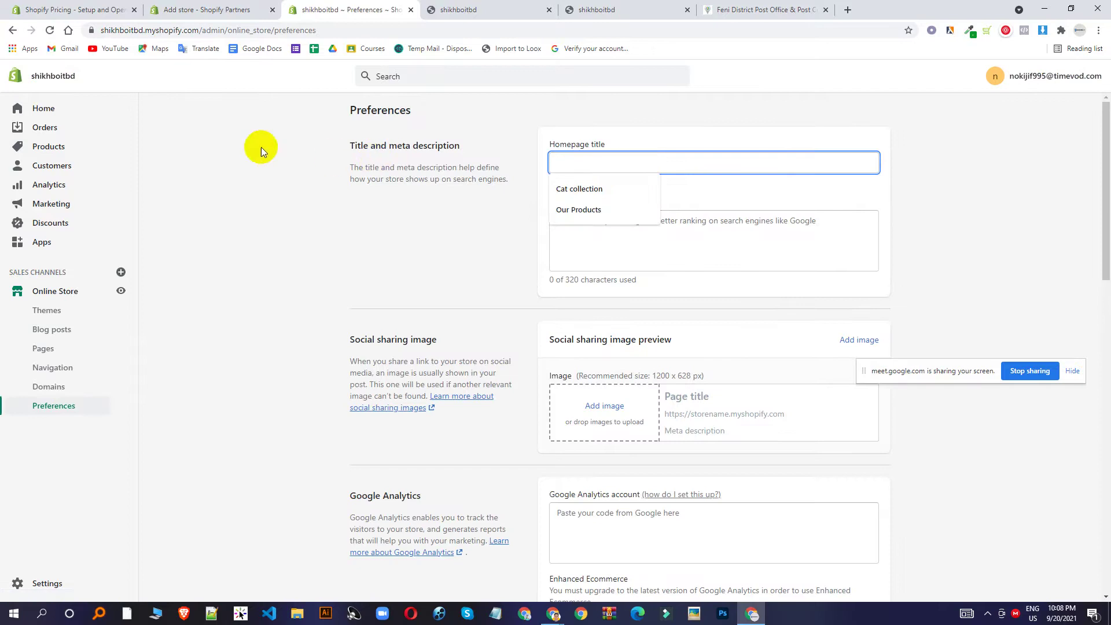
scroll(444, 220, "down", 3)
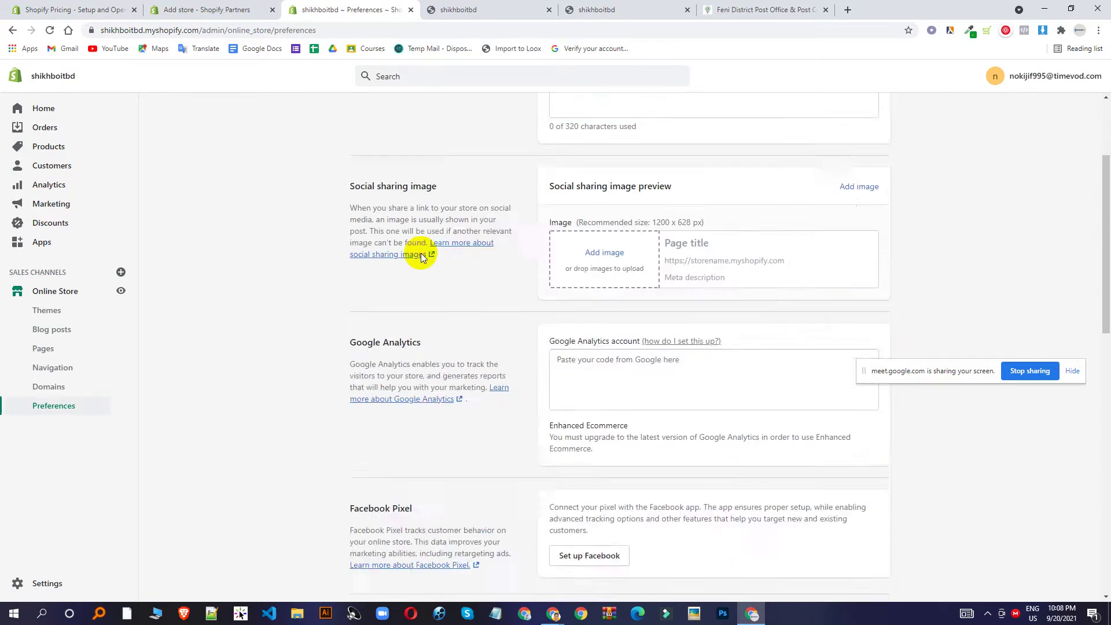
scroll(422, 251, "up", 3)
left_click(653, 246)
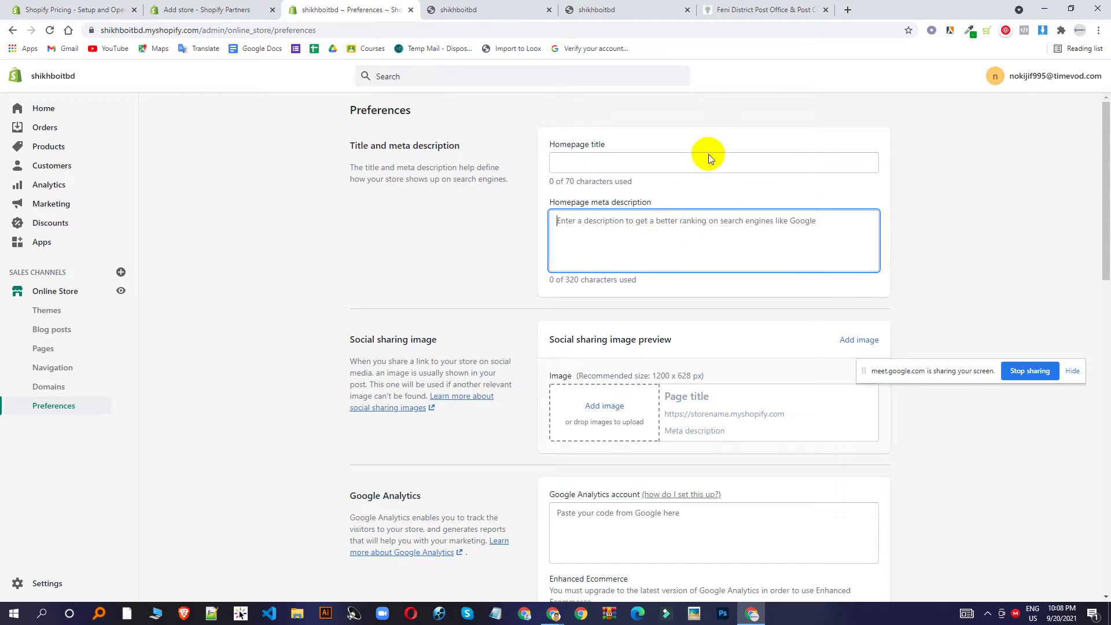
scroll(709, 173, "down", 3)
left_click(612, 370)
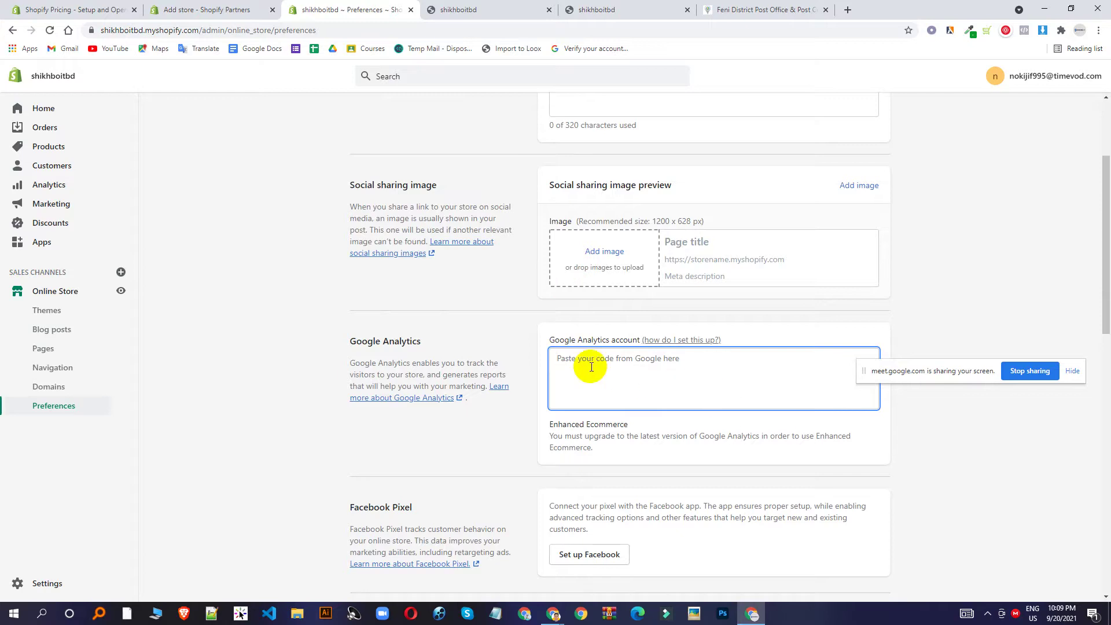
scroll(591, 367, "down", 4)
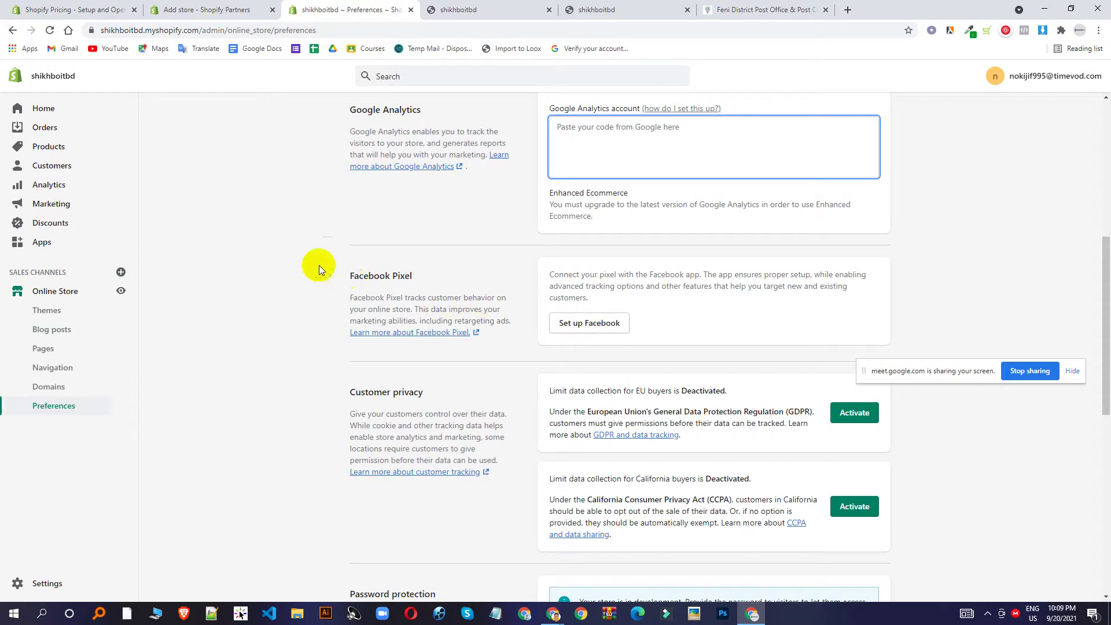
left_click_drag(354, 274, 404, 277)
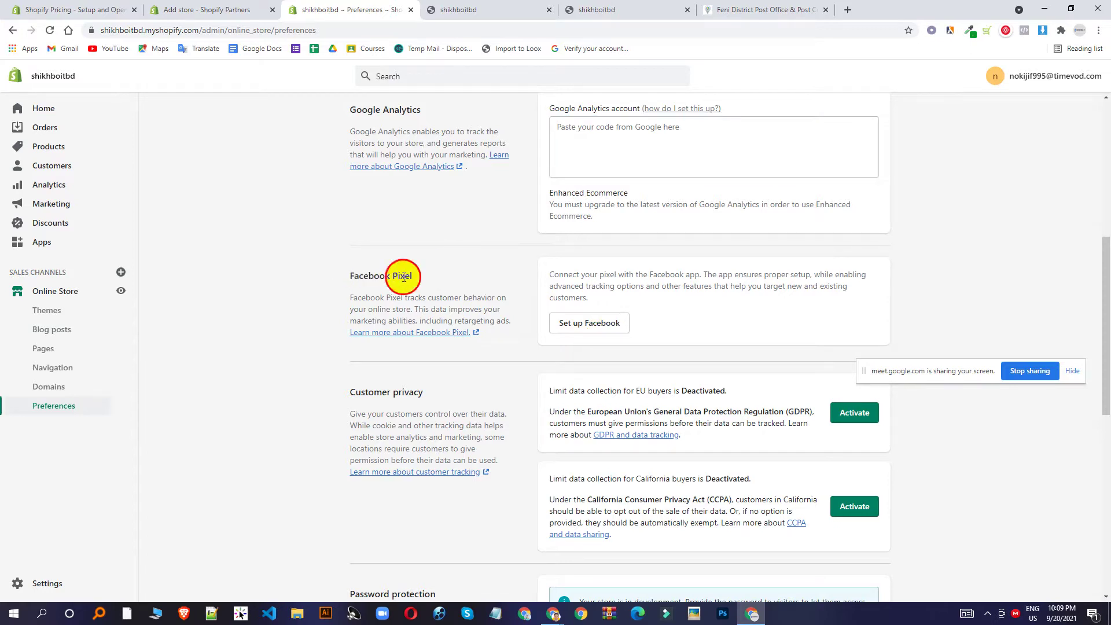
triple_click(403, 276)
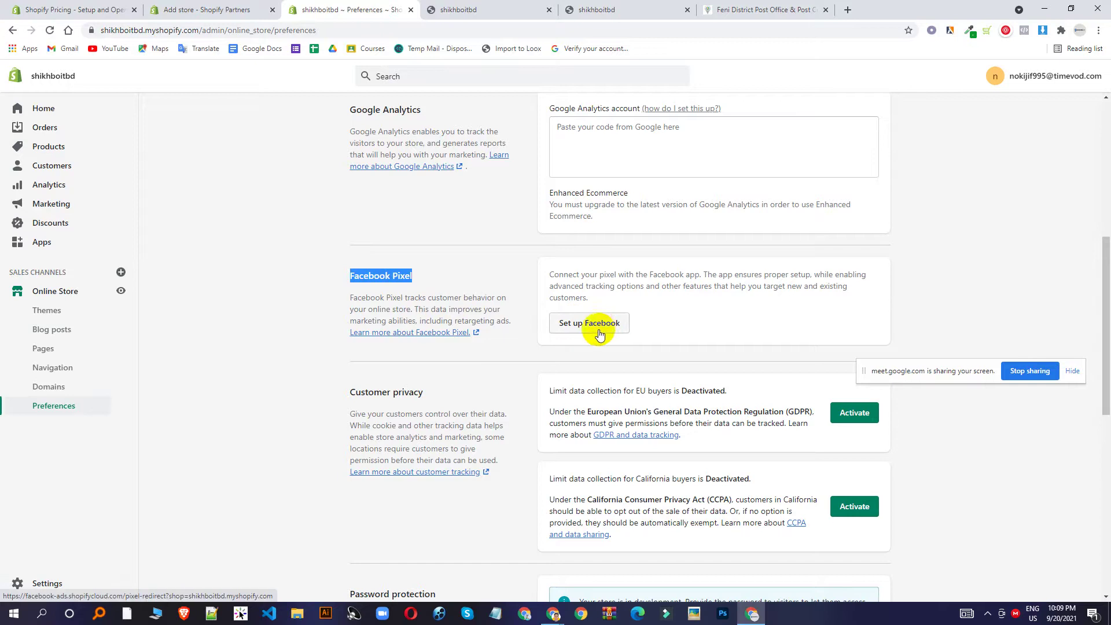
scroll(599, 334, "down", 5)
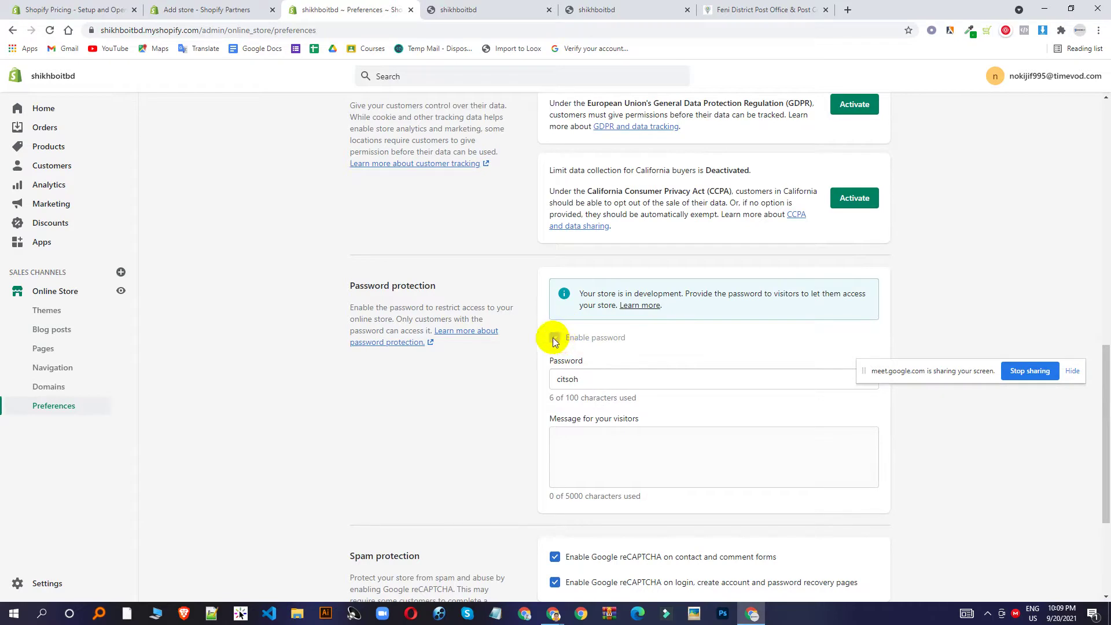
Replace the store's visitor password with a new one and save it.
double_click(572, 379)
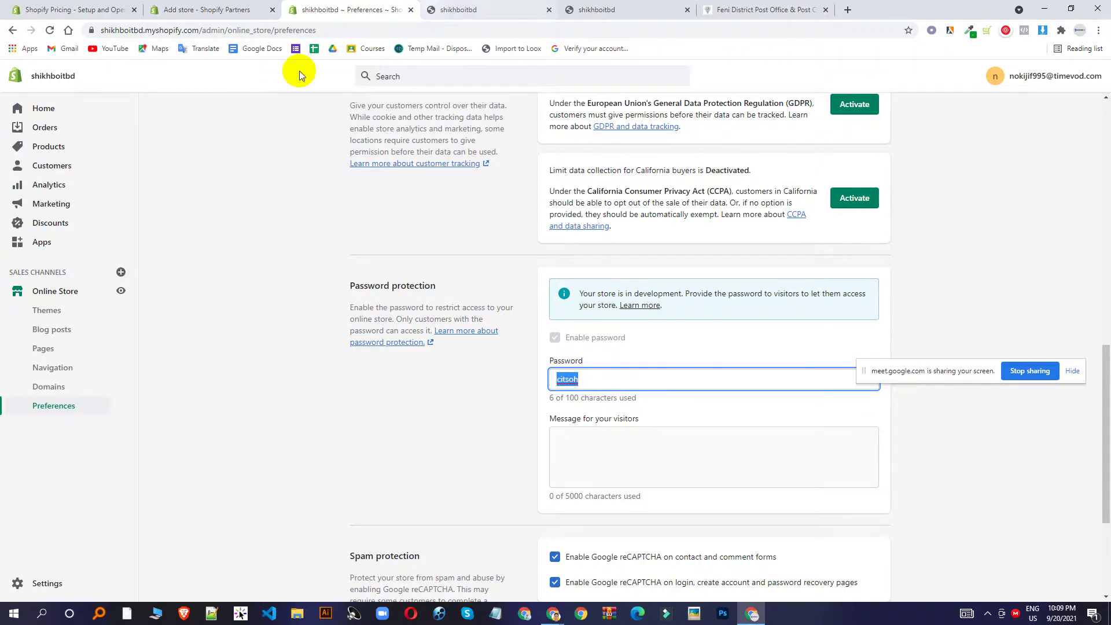
left_click(199, 31)
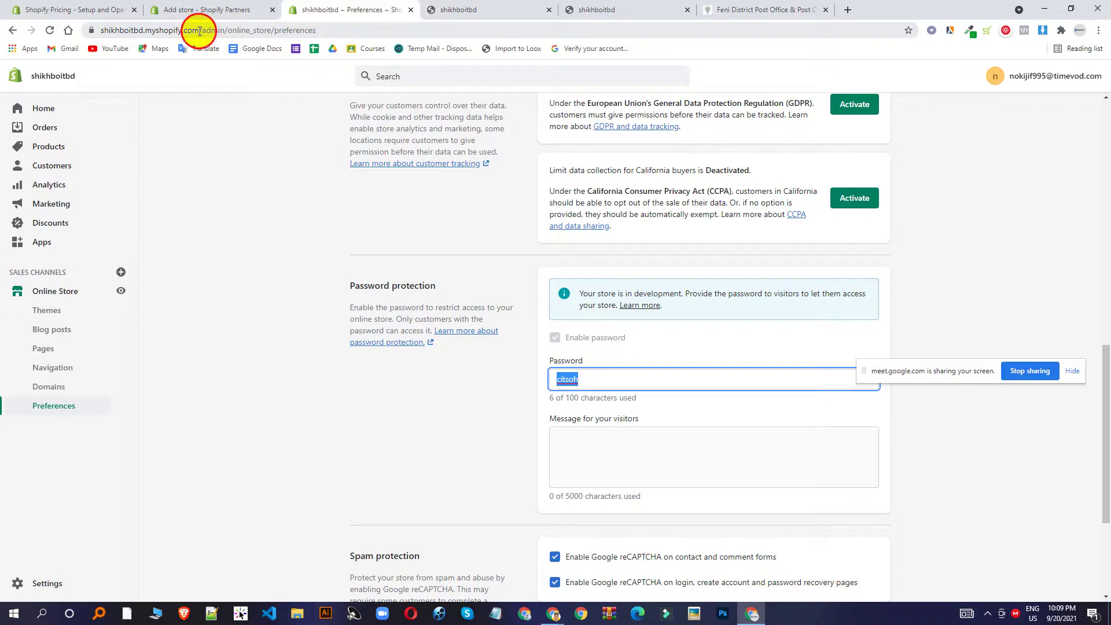
left_click(377, 446)
double_click(596, 379)
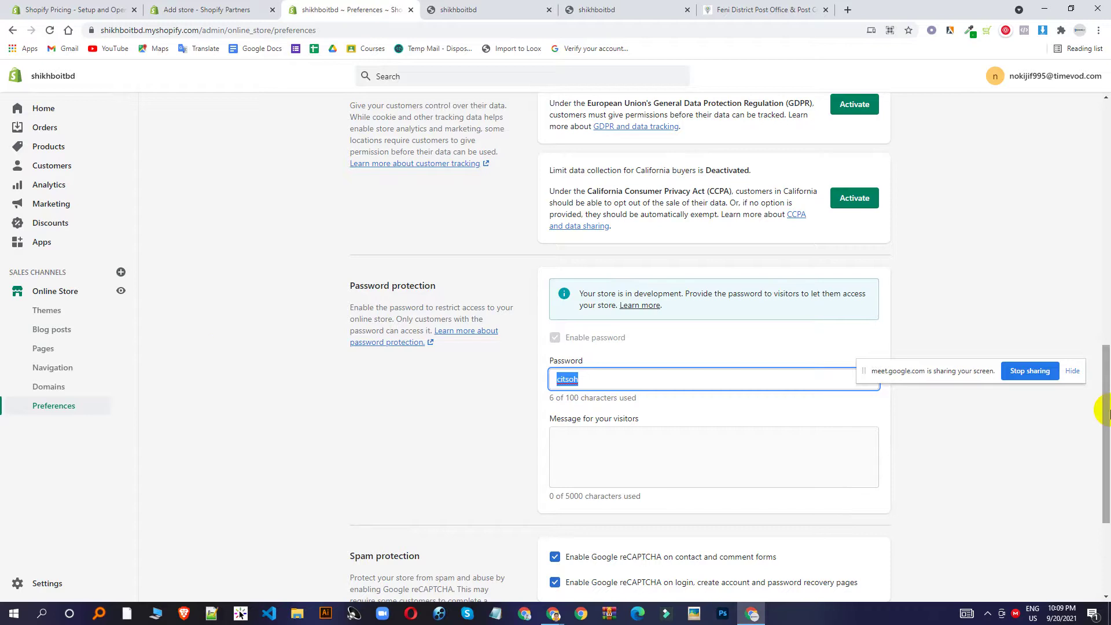
type("123")
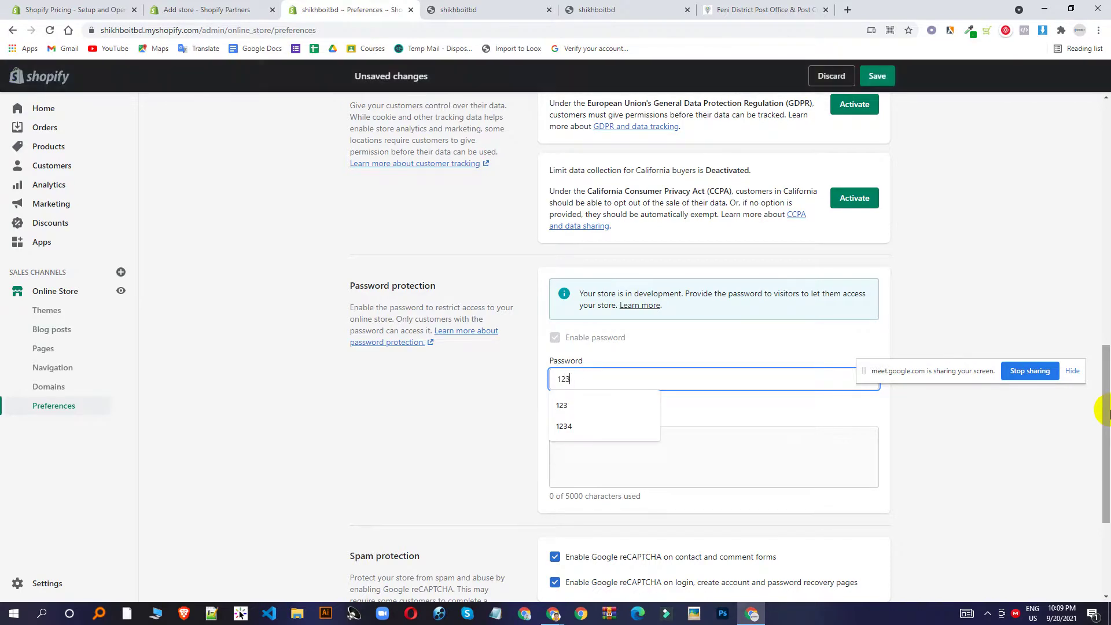
left_click(884, 84)
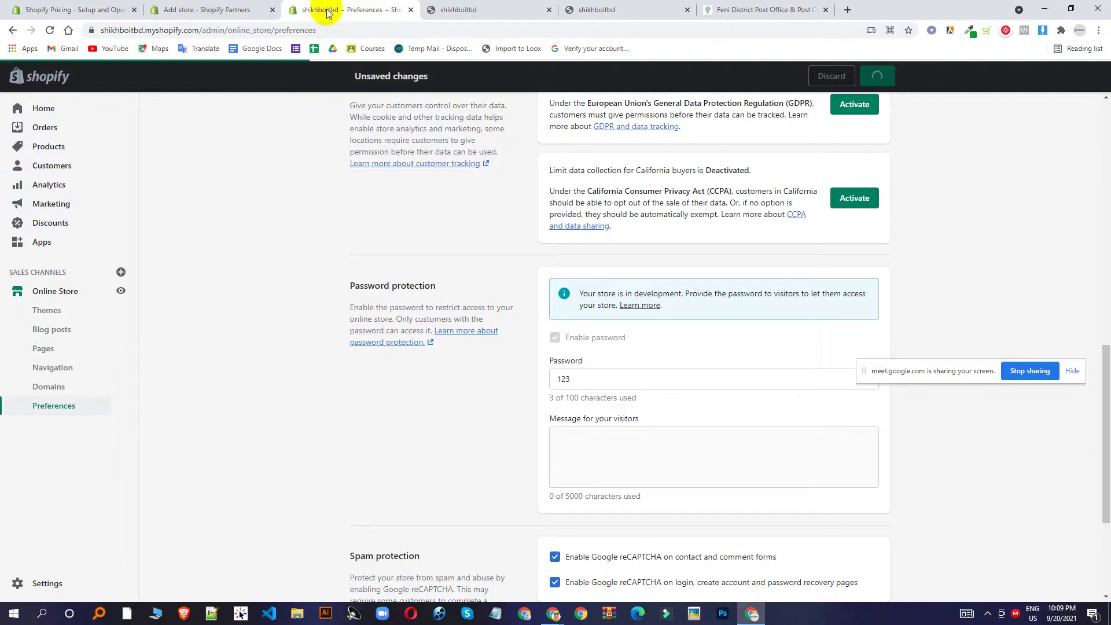
left_click(454, 10)
left_click(196, 30)
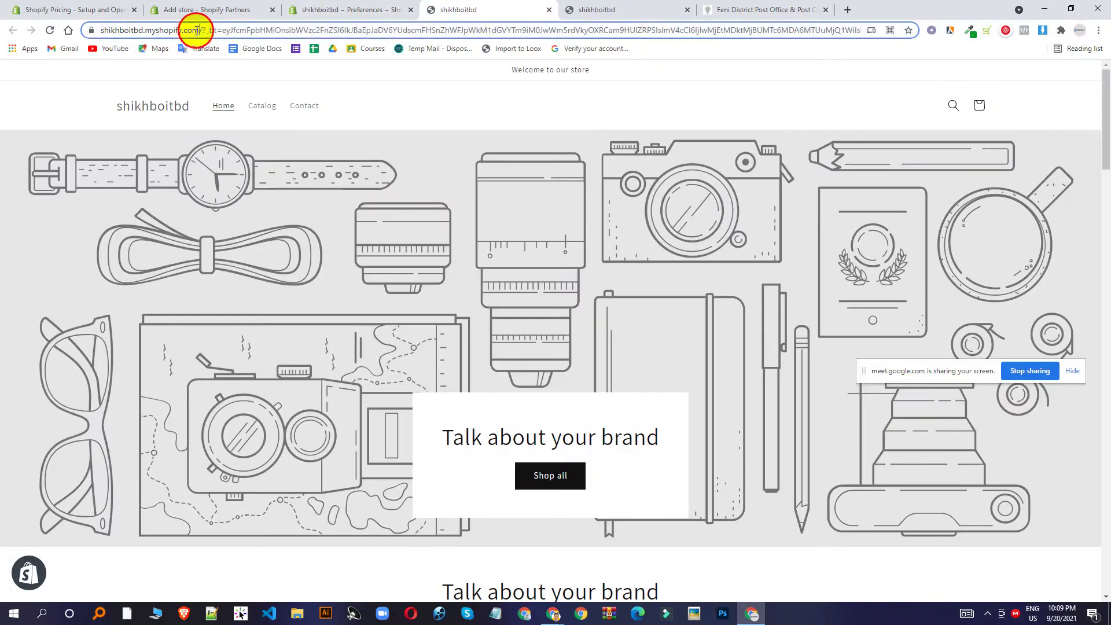
left_click_drag(196, 30, 1, 40)
key("ctrl+c")
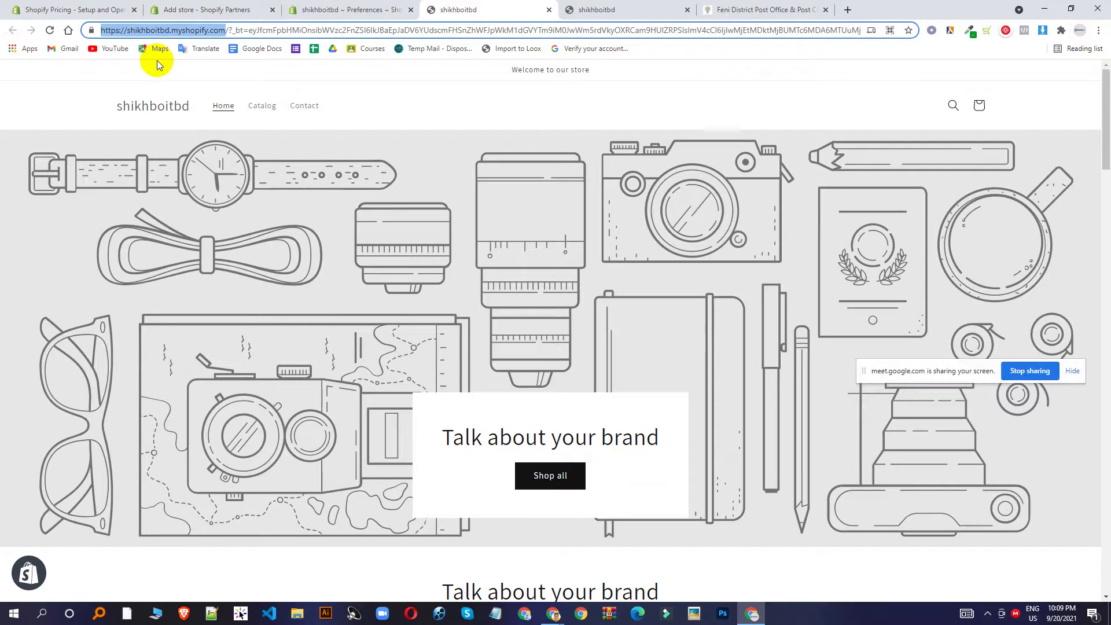
left_click(1080, 30)
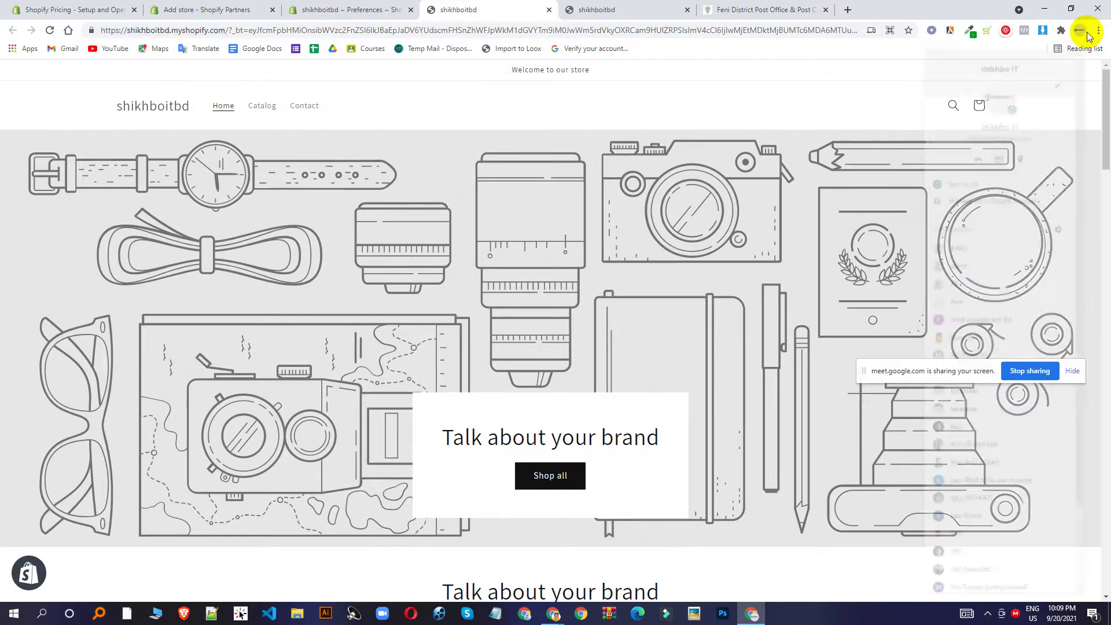
scroll(1011, 575, "down", 3)
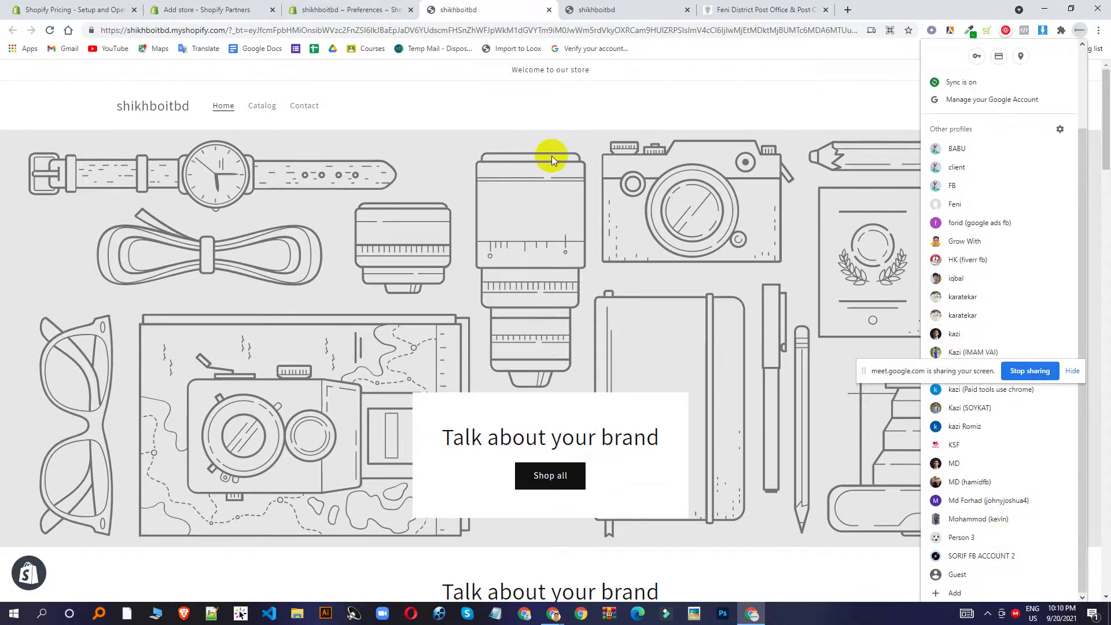
Load the store address in a new incognito window and focus its password field.
key("ctrl+shift+n")
key("ctrl+v")
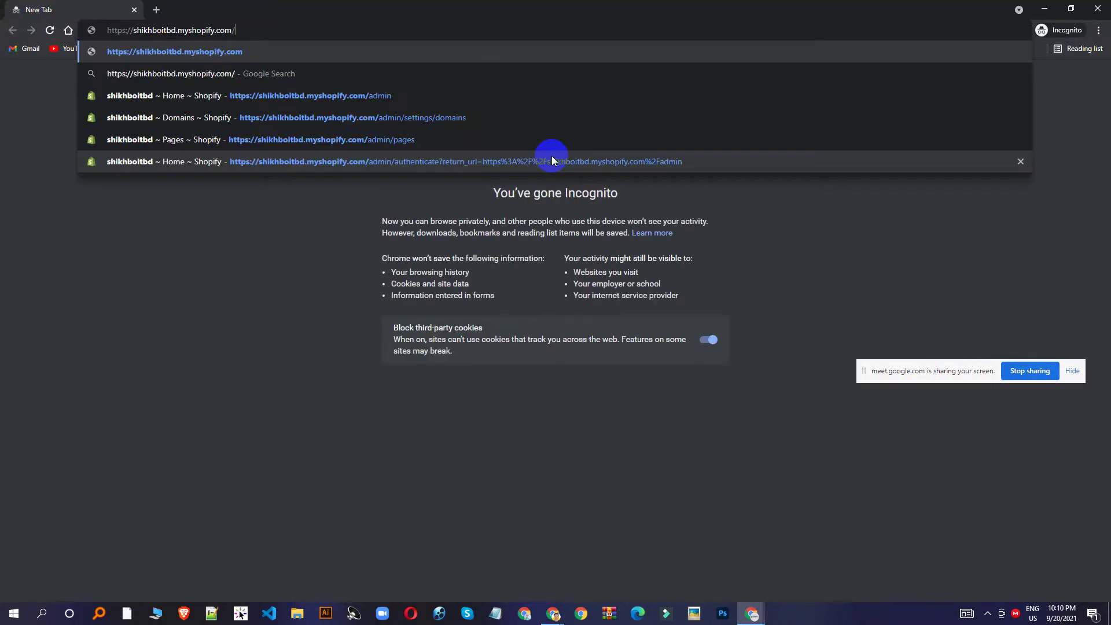
key("Return")
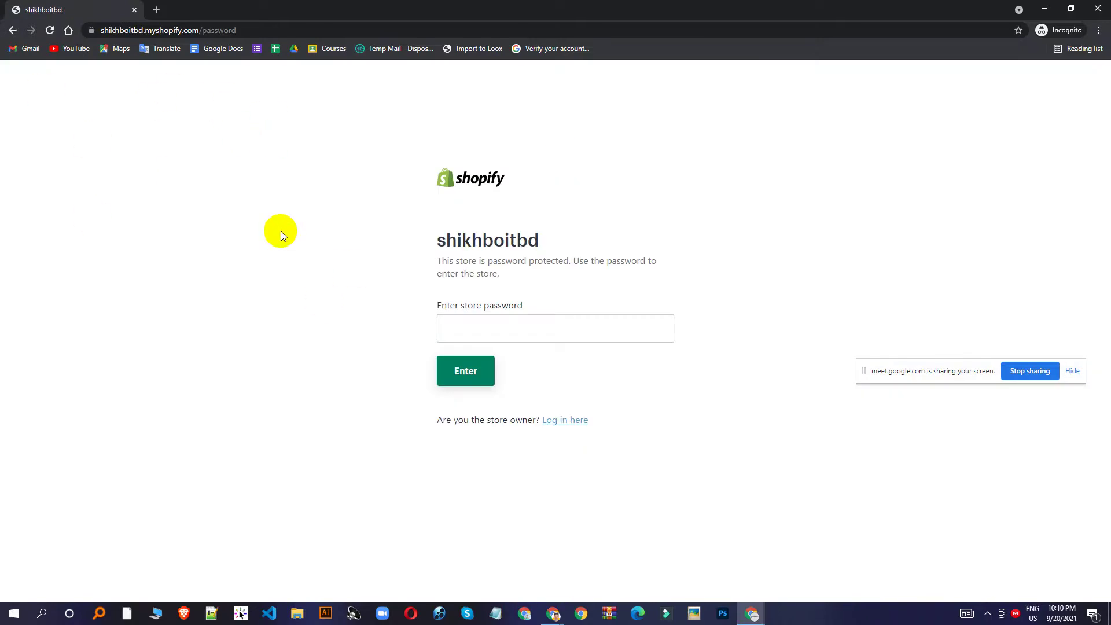
left_click(474, 317)
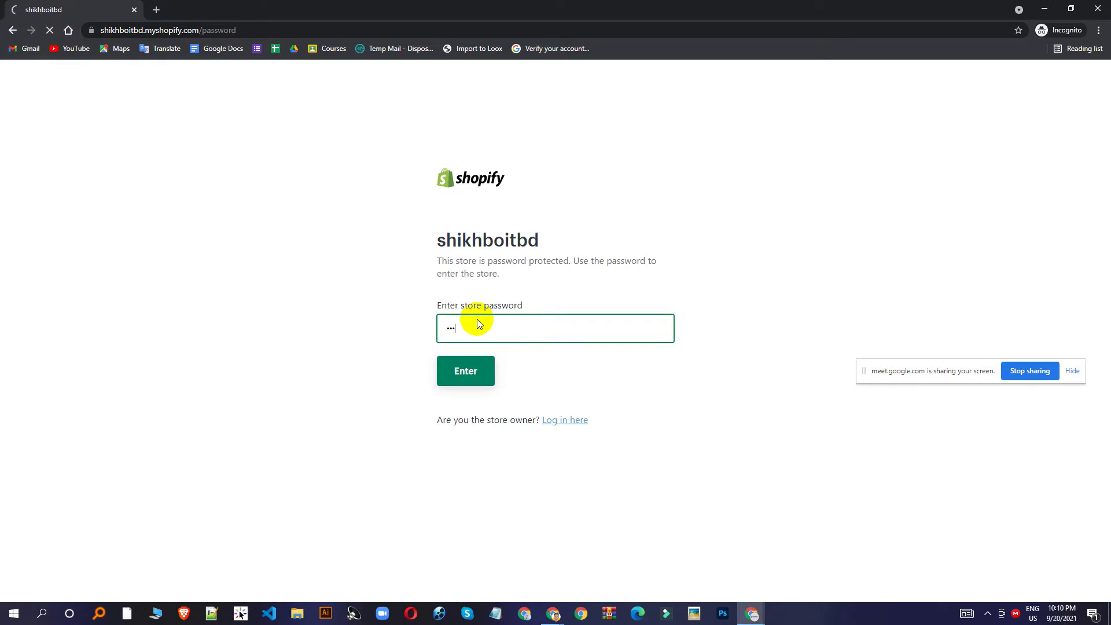
Scroll the storefront home page to the product grid, then return to the main browser window.
scroll(619, 259, "down", 6)
scroll(774, 421, "down", 6)
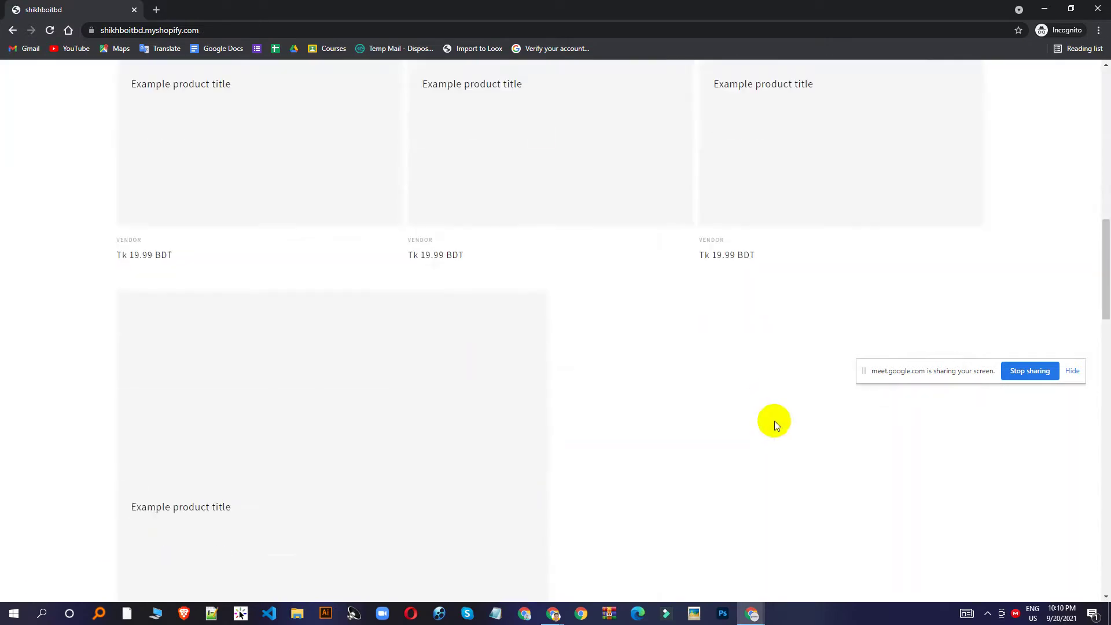
scroll(774, 421, "up", 12)
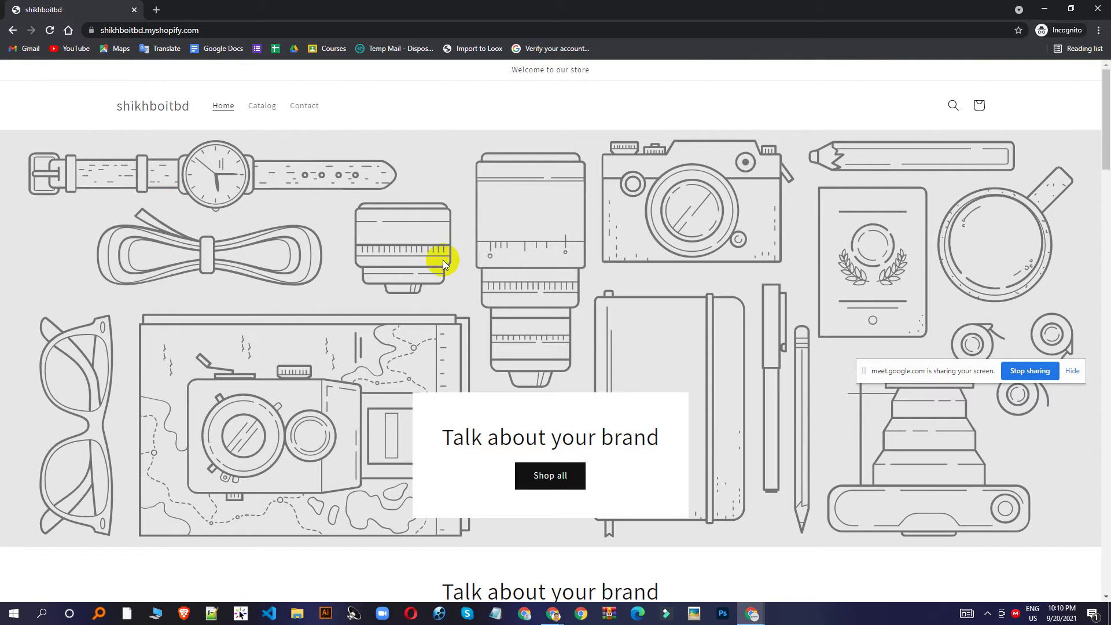
scroll(175, 168, "down", 6)
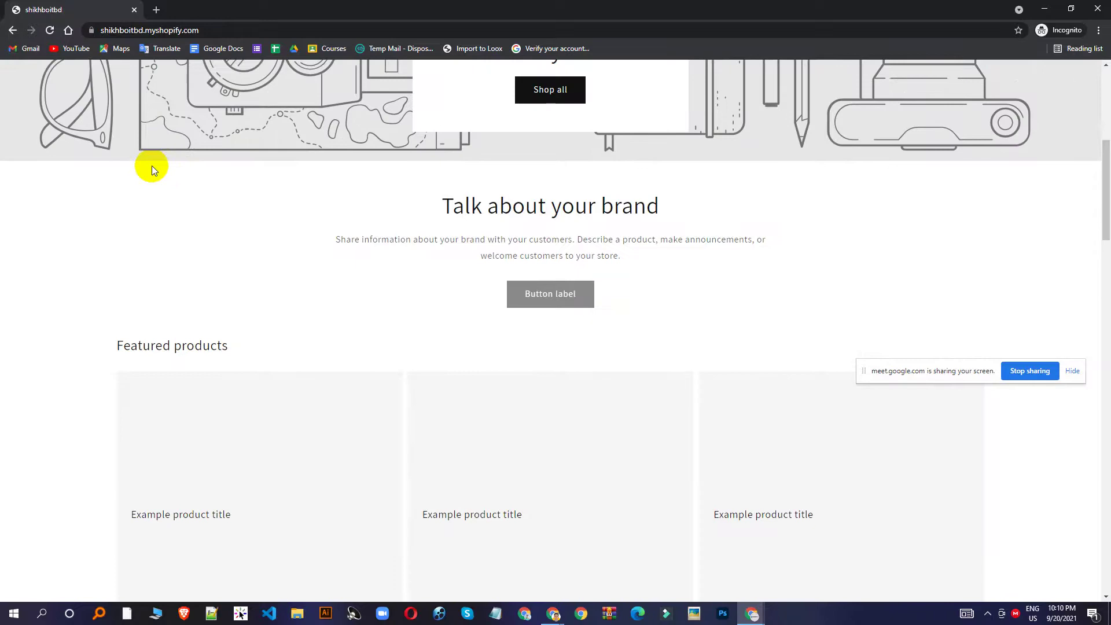
scroll(666, 276, "down", 5)
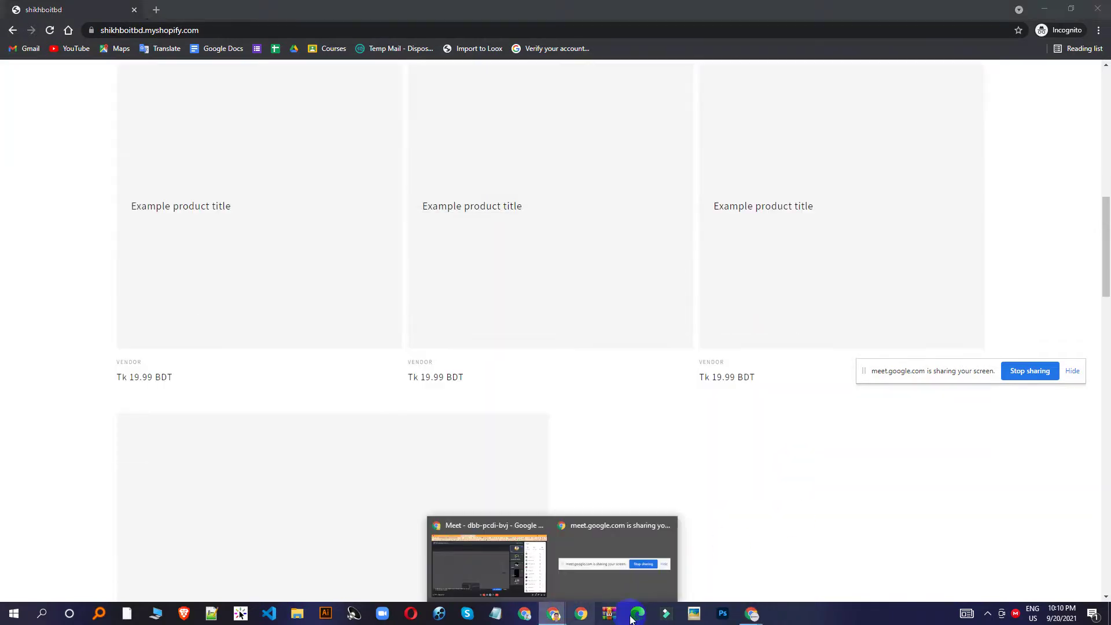
mouse_move(752, 618)
left_click(677, 546)
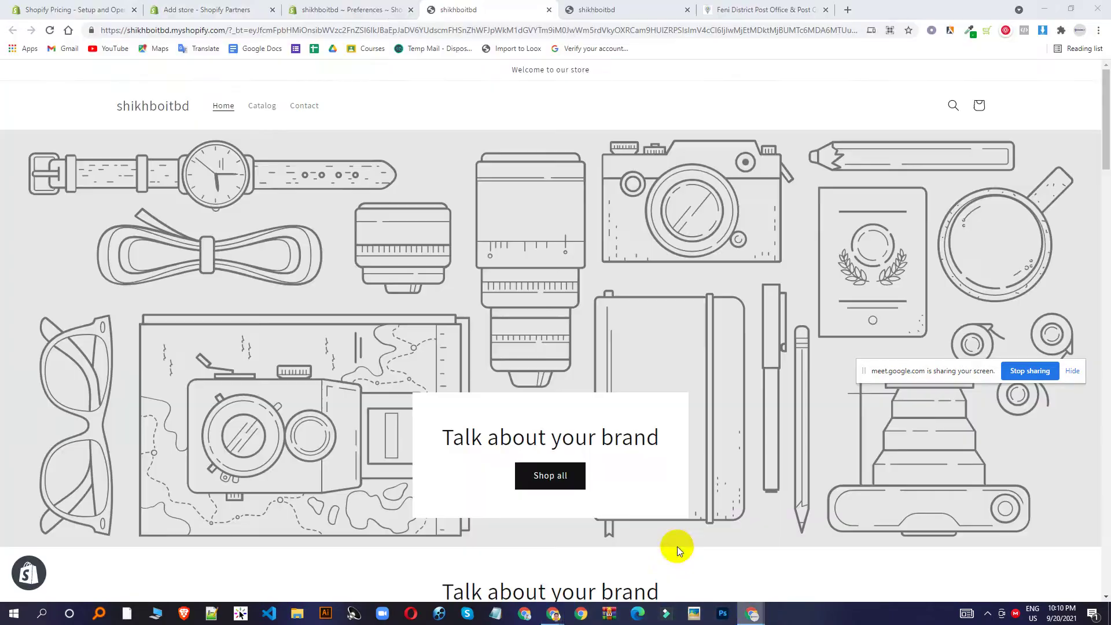
From the admin Preferences tab, open the Themes page with Dawn, then bring Google Meet forward.
left_click(389, 6)
scroll(801, 347, "down", 3)
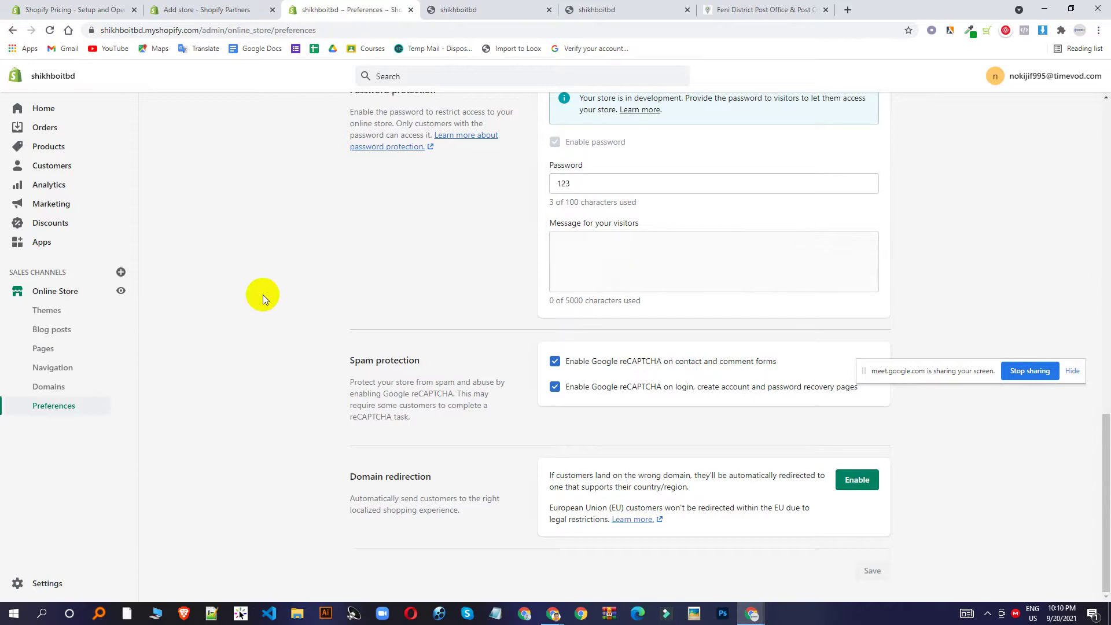
left_click(35, 312)
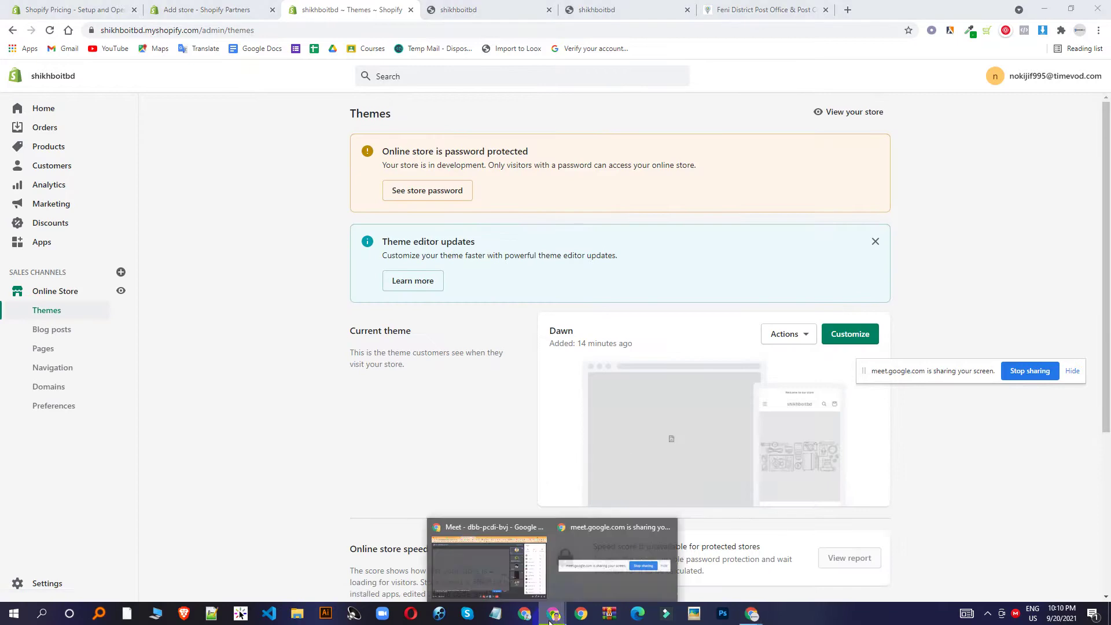
left_click(512, 573)
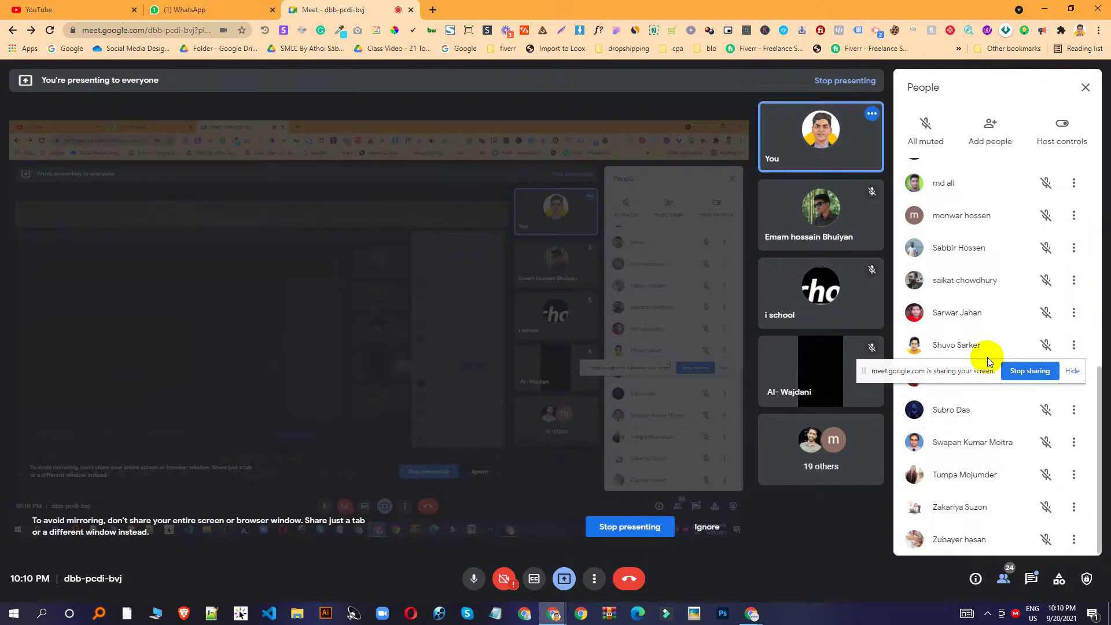
Switch Meet's side panel to in-call chat, then bring Shopify admin's Dawn Themes page back.
left_click(1042, 580)
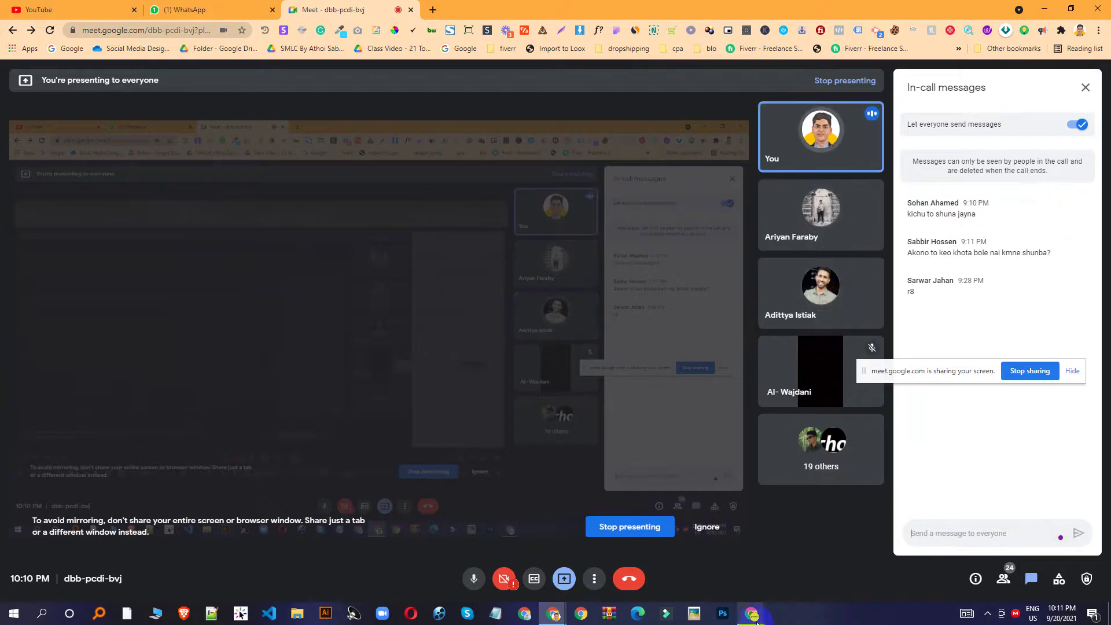
mouse_move(758, 614)
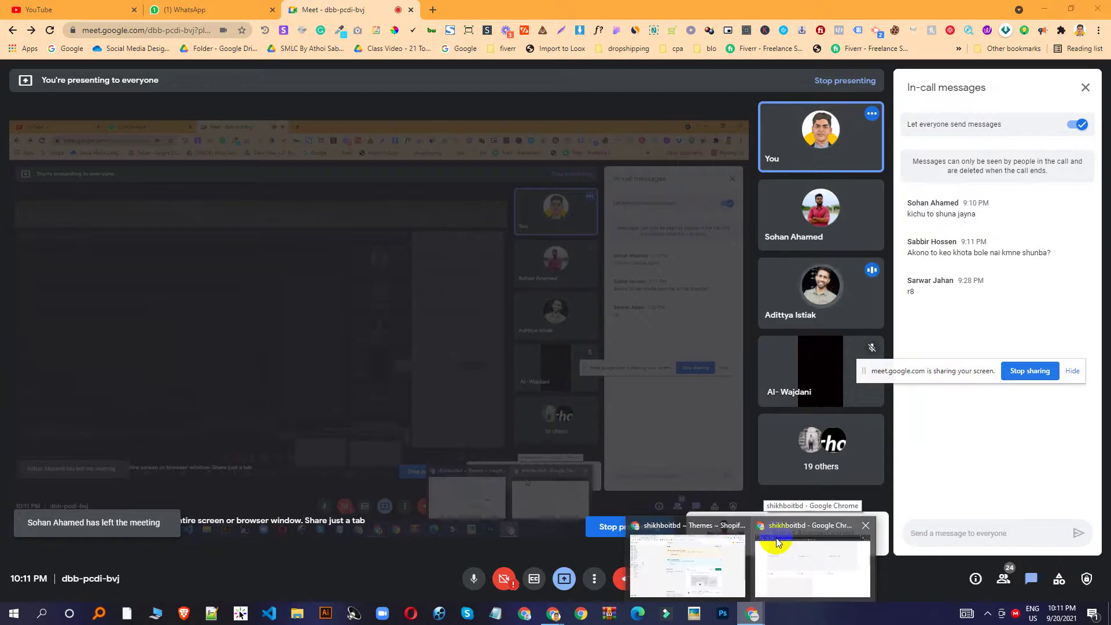
left_click(710, 571)
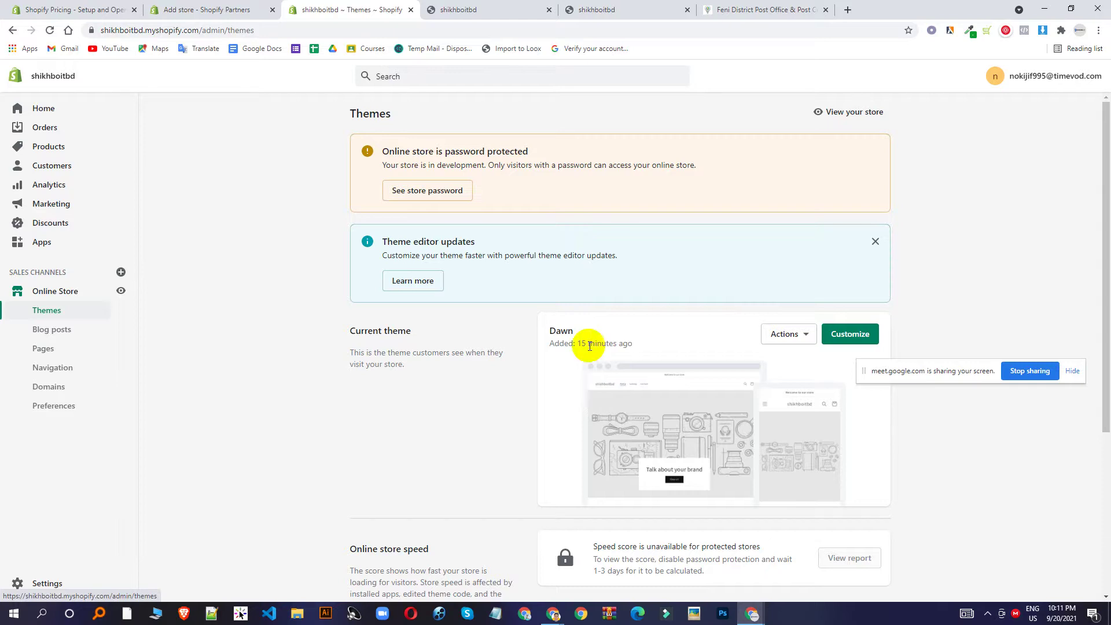
left_click(30, 583)
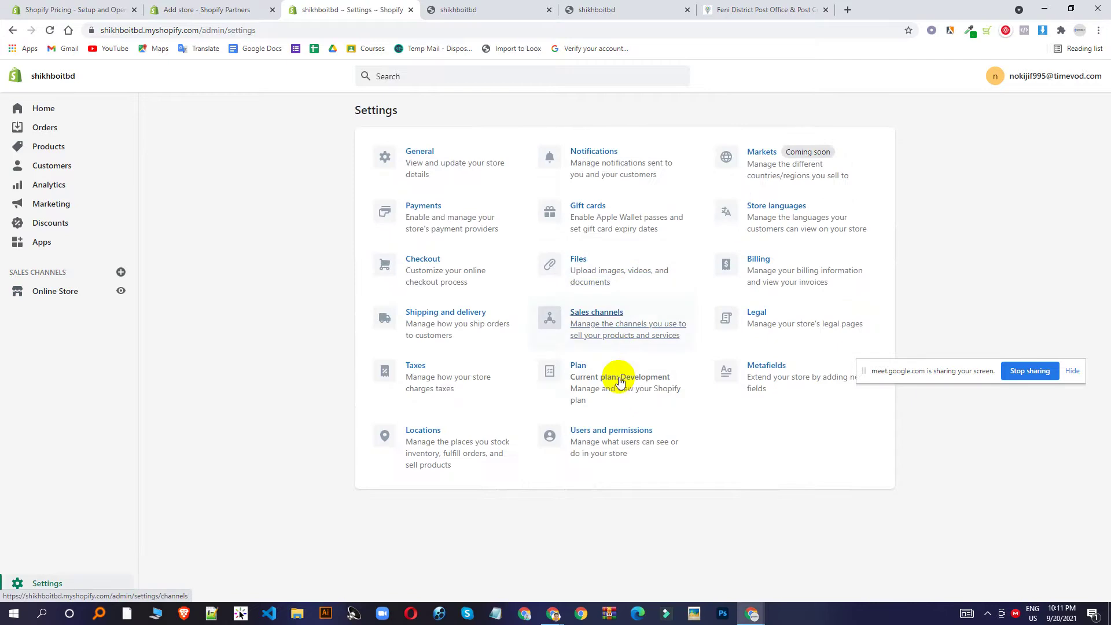
left_click(609, 377)
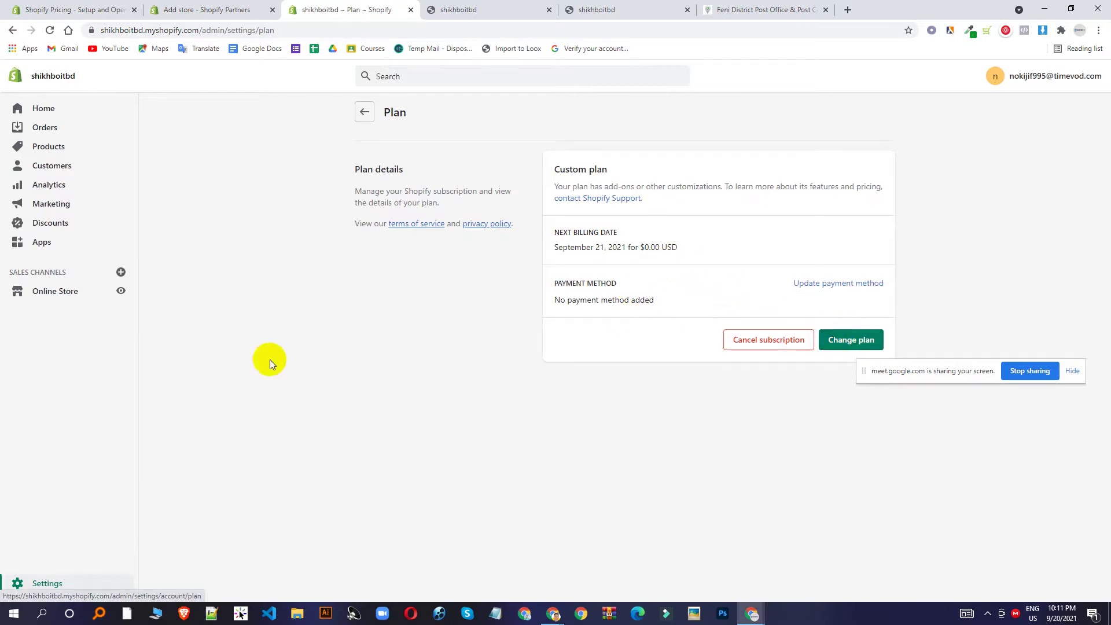
left_click(66, 293)
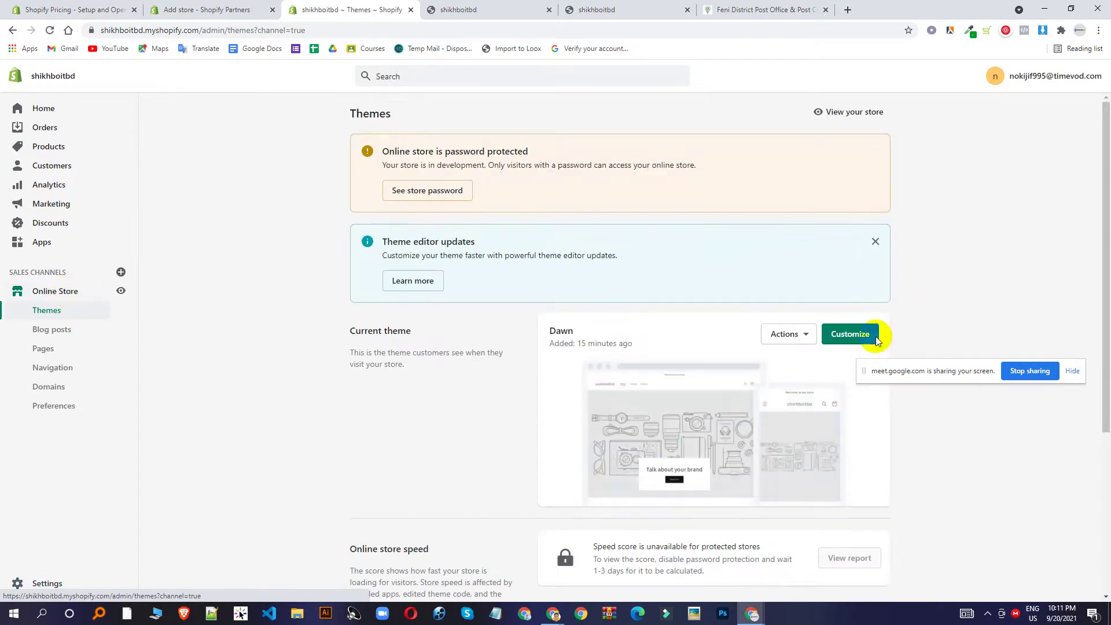
Open the Dawn theme in the theme editor and scroll through the home page preview.
left_click(854, 338)
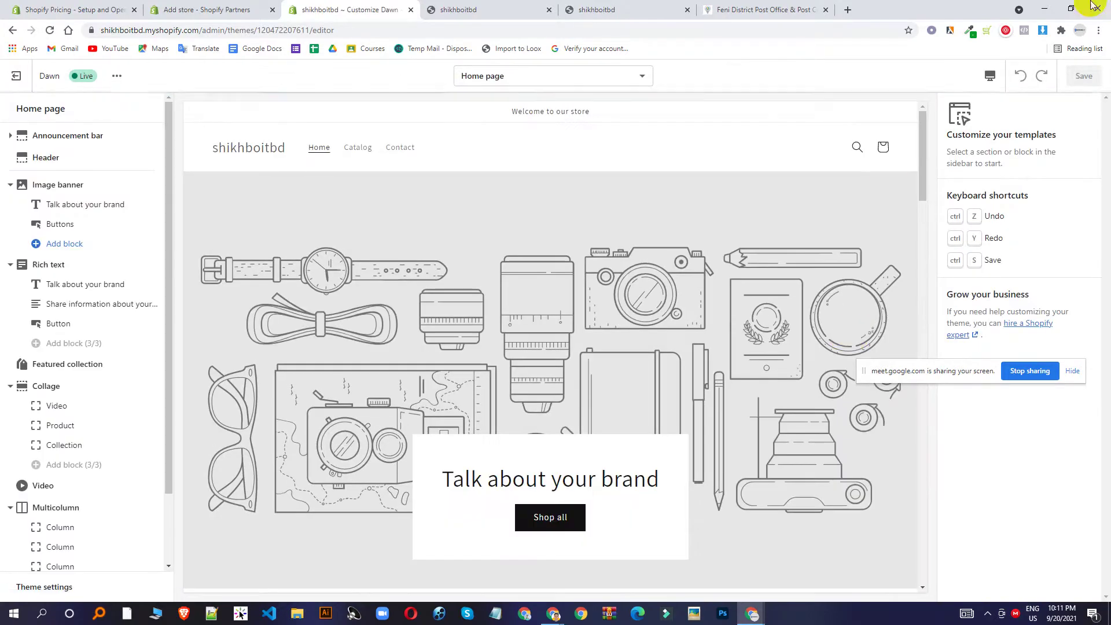
scroll(69, 301, "down", 3)
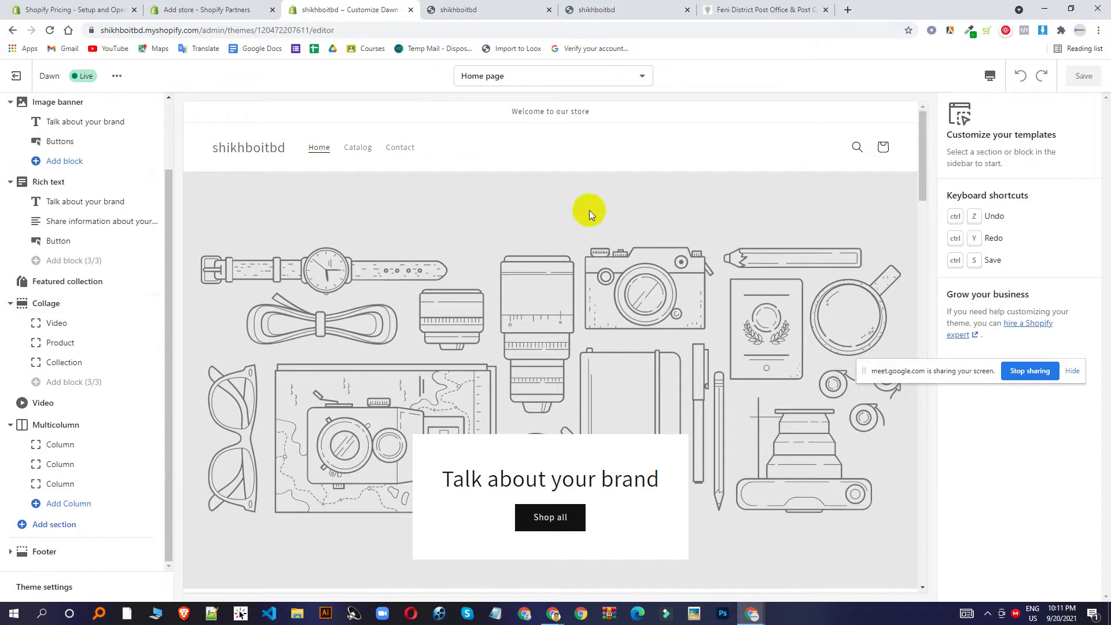
scroll(76, 174, "up", 3)
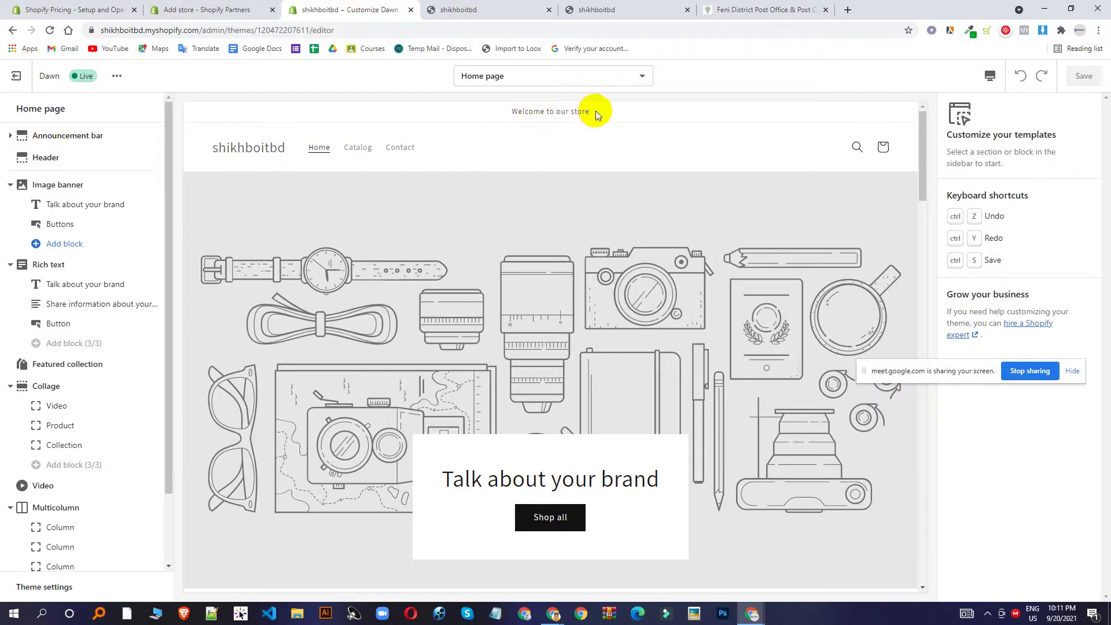
Select the 'Welcome to our store' announcement text, collapse the section, then bring Meet forward.
left_click(86, 134)
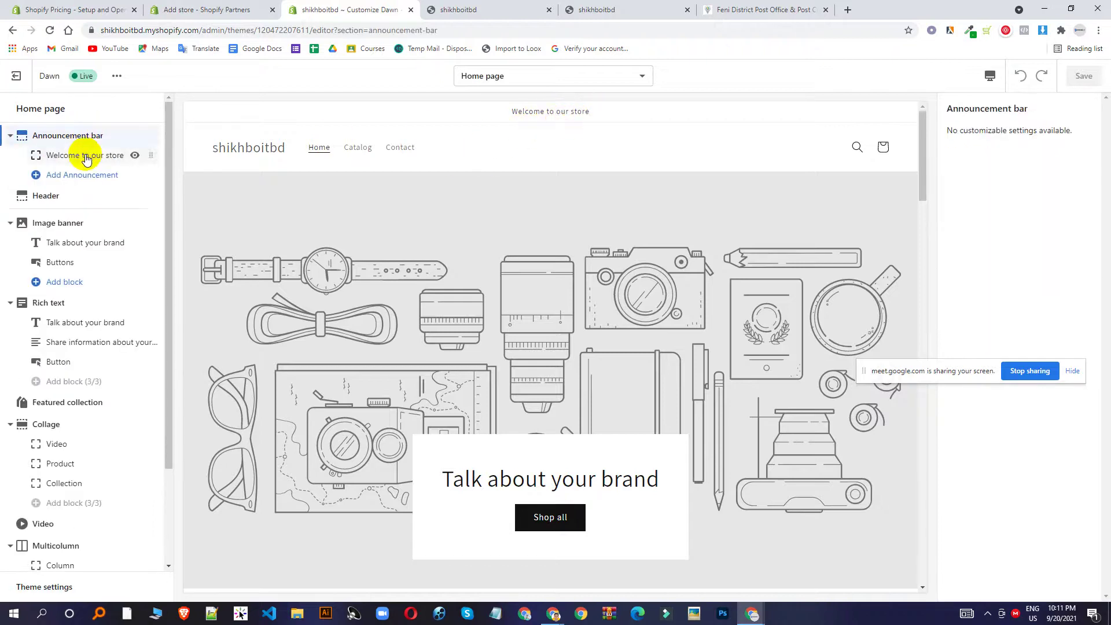
left_click(91, 155)
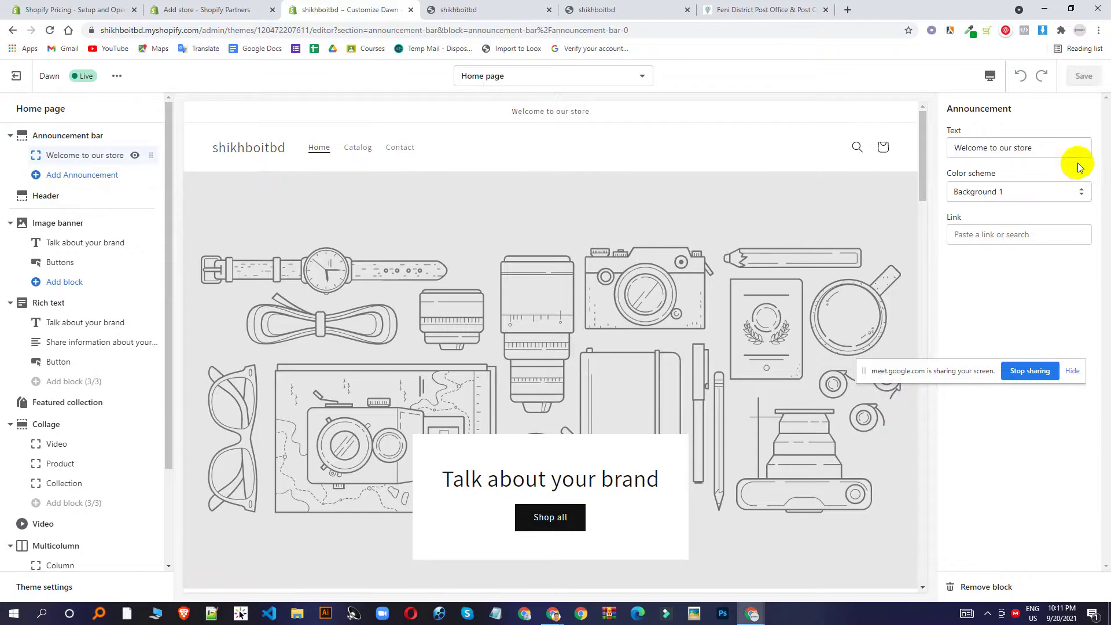
left_click(1048, 148)
left_click_drag(1048, 147, 803, 150)
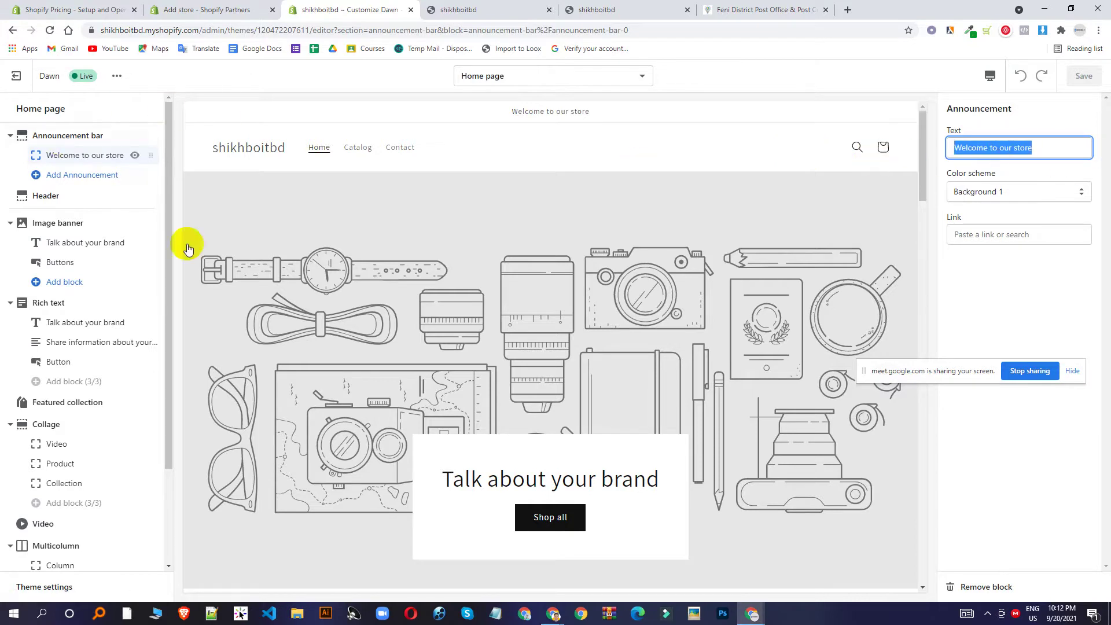
left_click(11, 136)
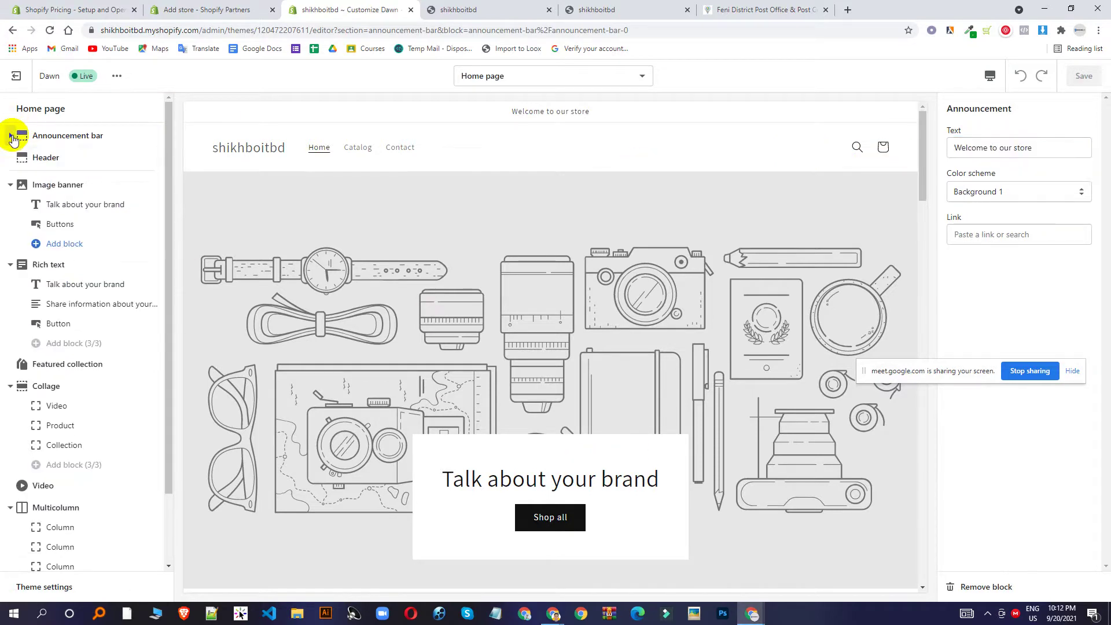
left_click_drag(461, 113, 635, 112)
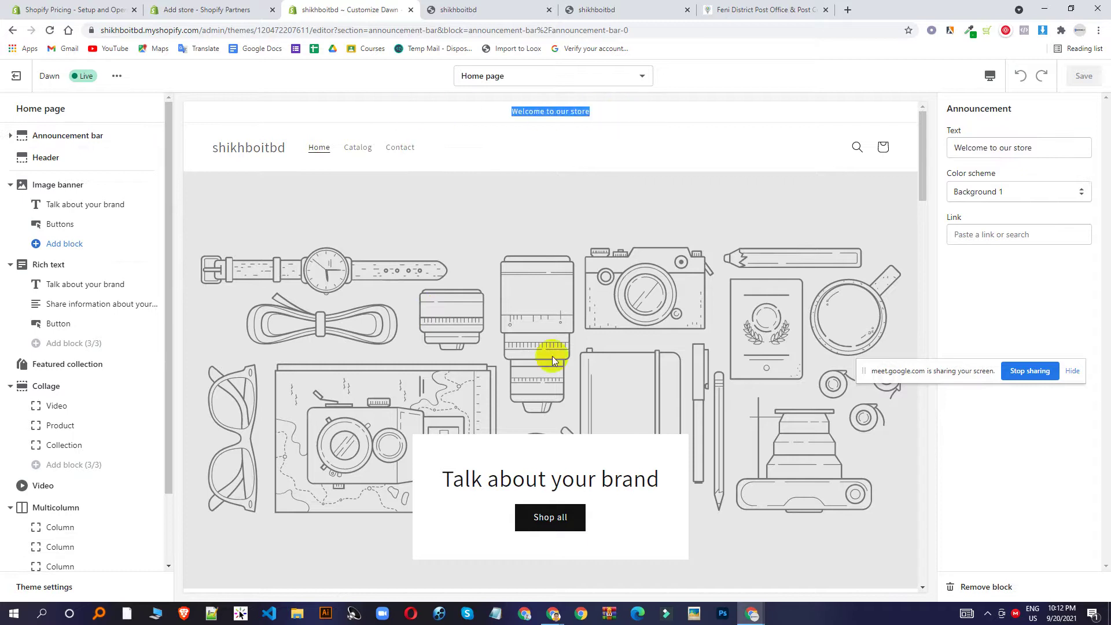
mouse_move(553, 612)
left_click(509, 555)
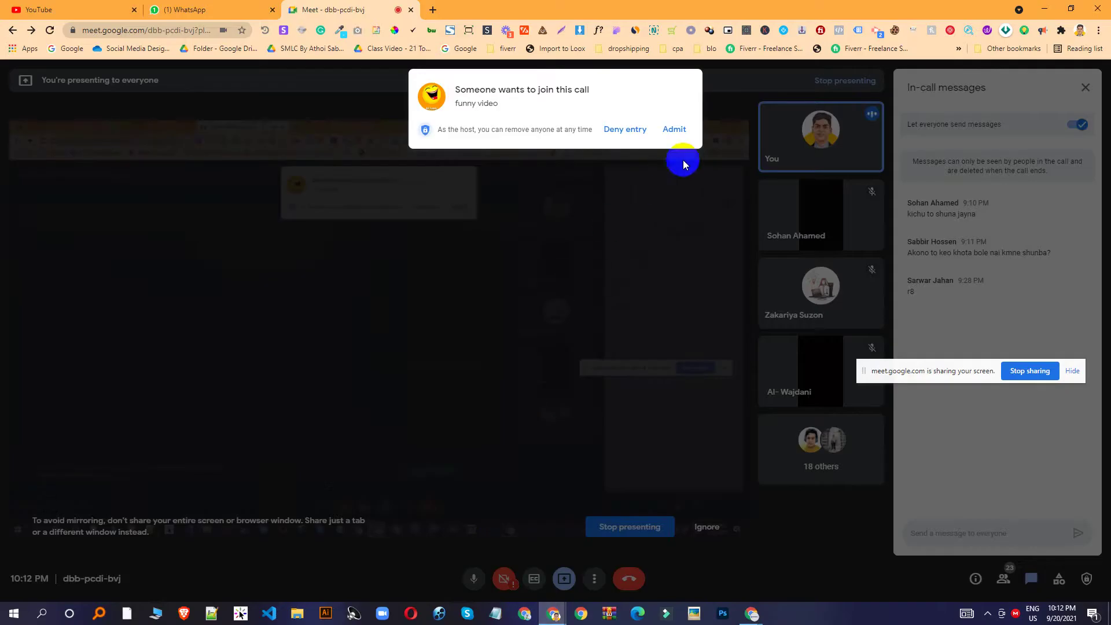
Admit the join request in Google Meet, check the incognito storefront, and return to the theme editor.
left_click(671, 129)
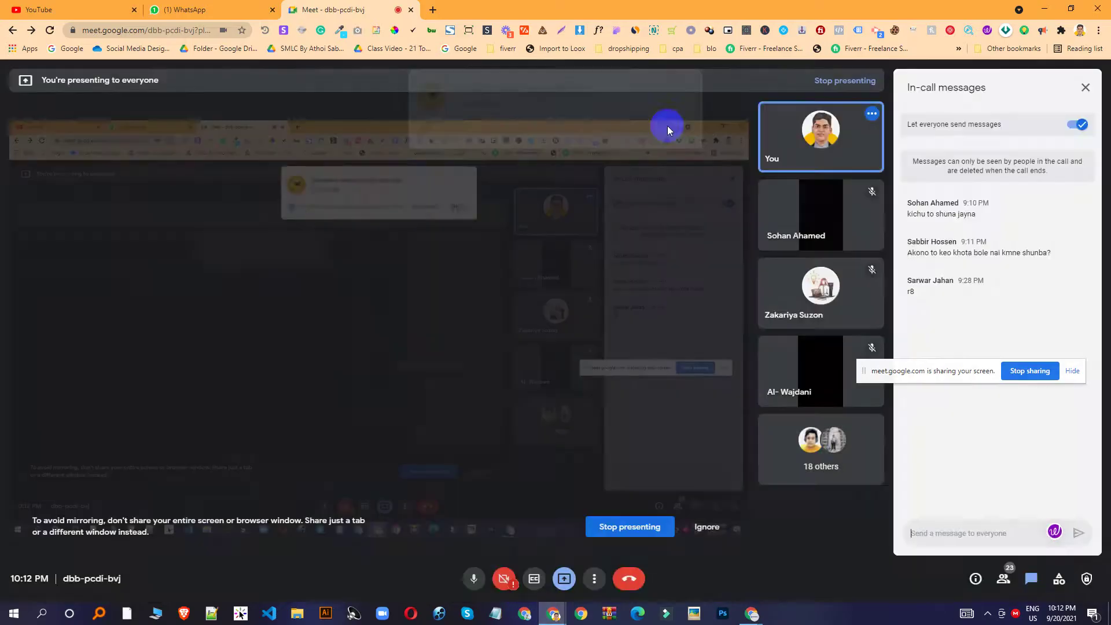
mouse_move(752, 612)
left_click(804, 558)
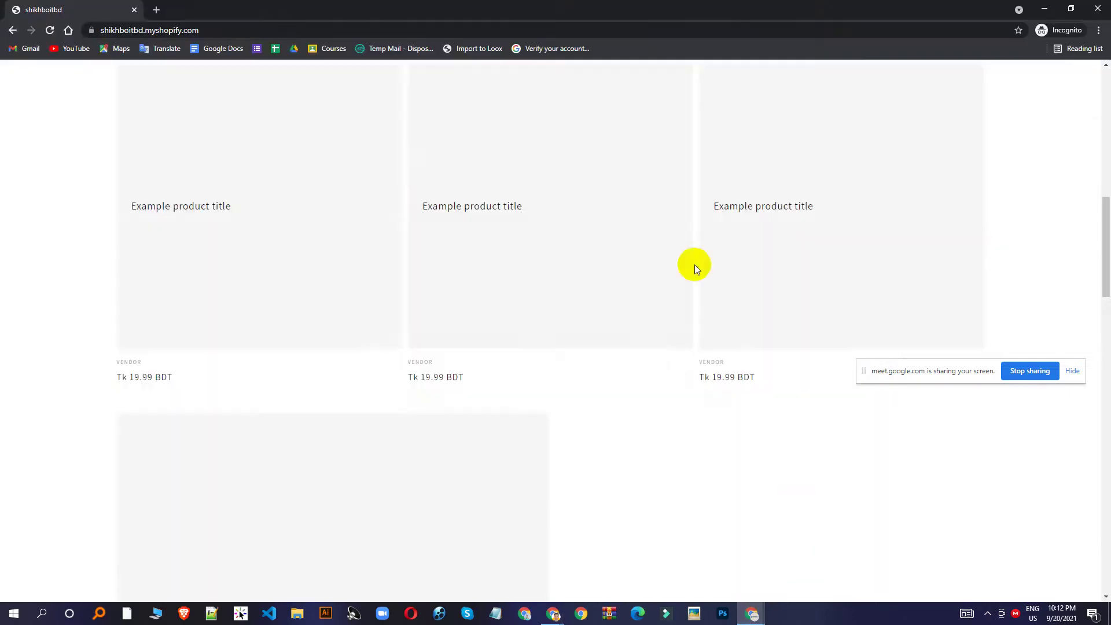
scroll(694, 265, "up", 9)
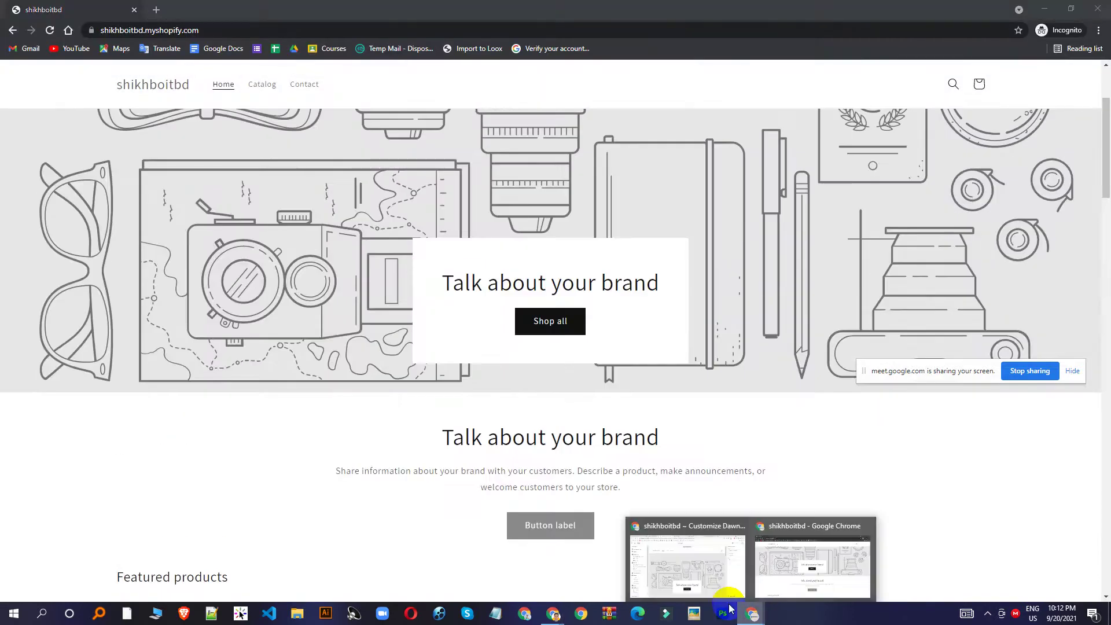
left_click(699, 579)
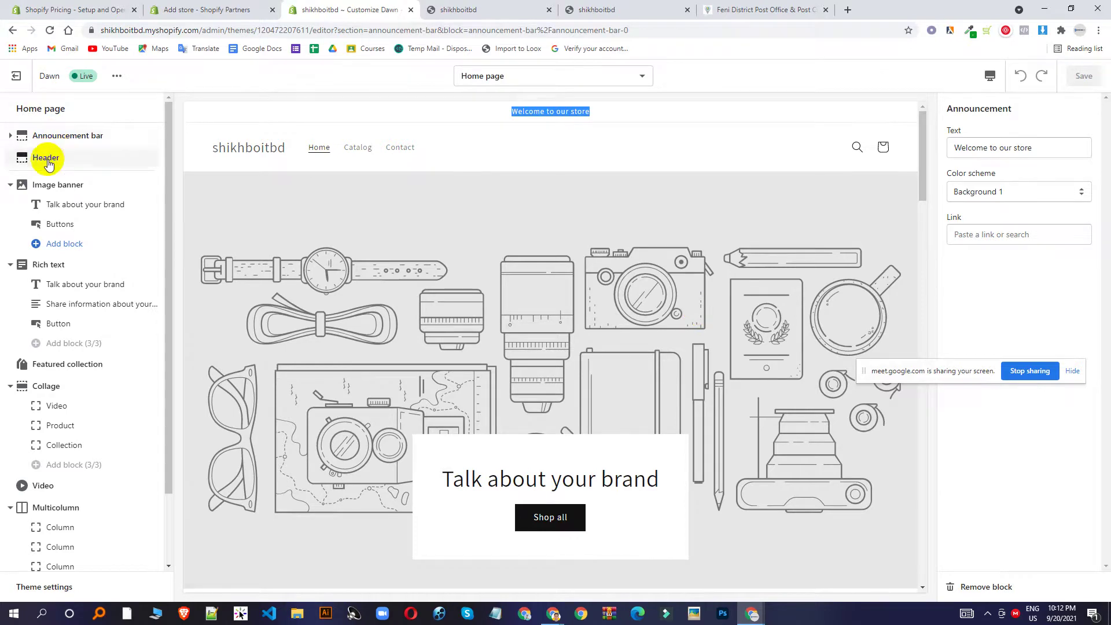
Select the 'Welcome to our store' announcement text, then open the Header section settings.
scroll(85, 567, "down", 2)
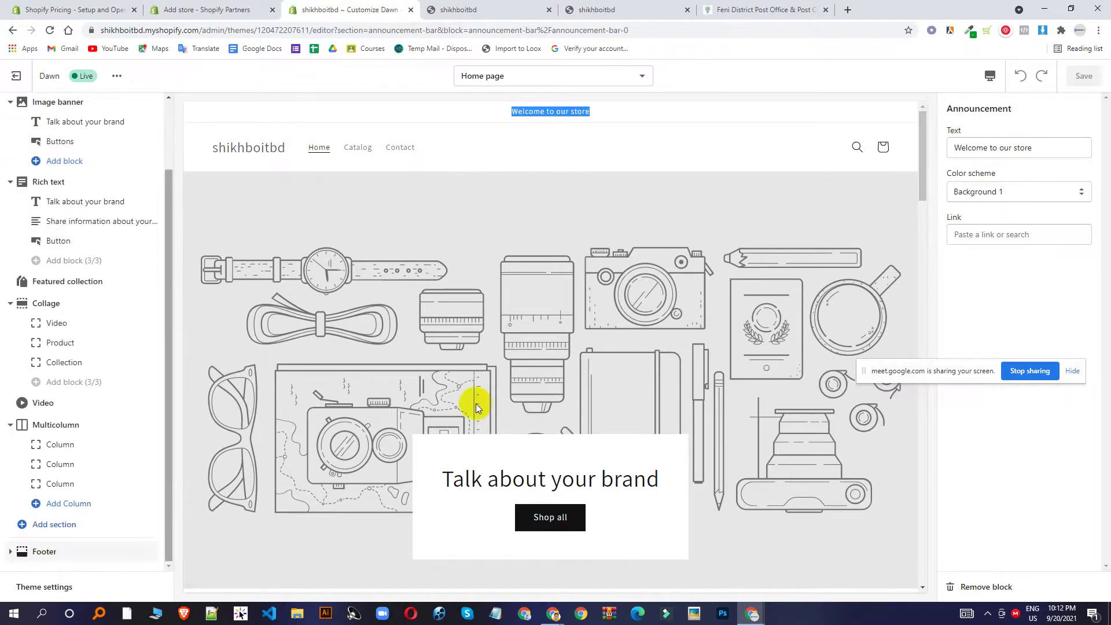
scroll(21, 153, "up", 2)
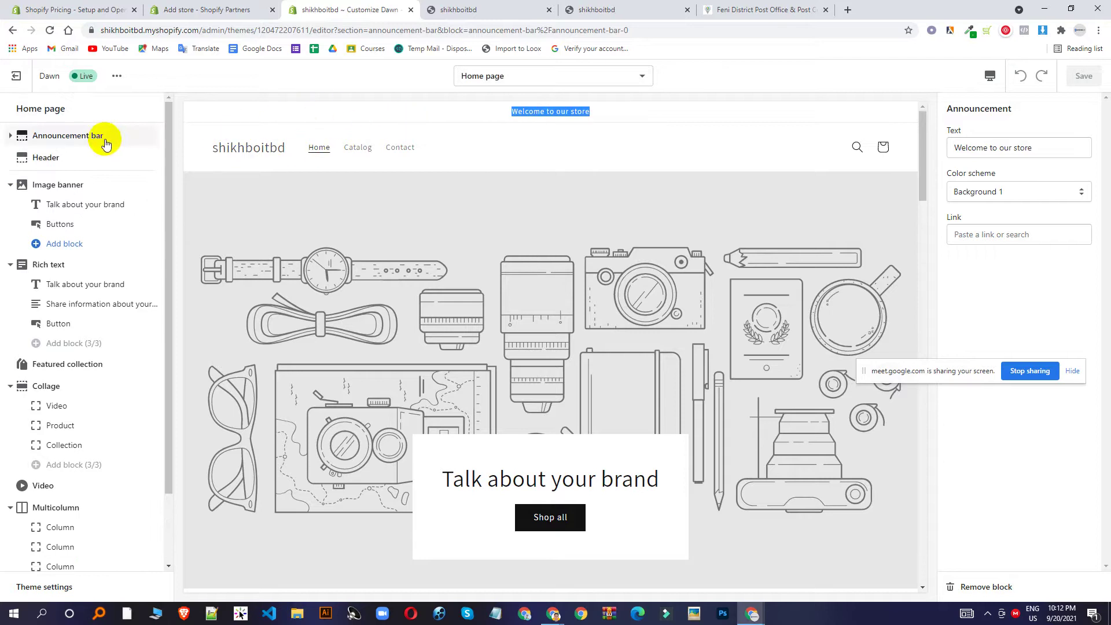
left_click_drag(565, 111, 499, 117)
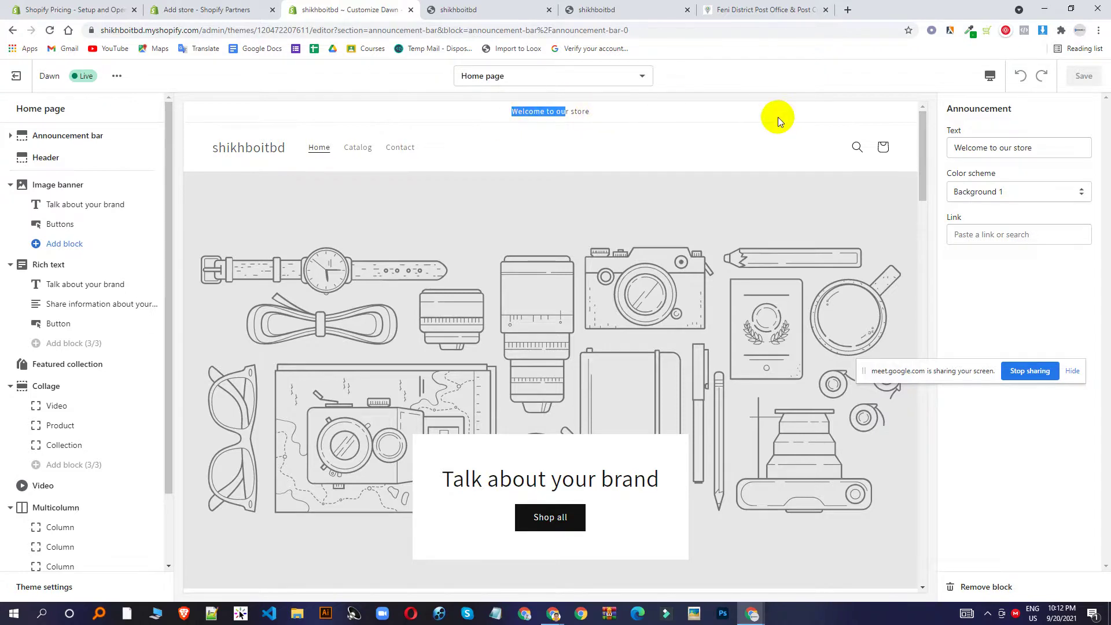
triple_click(572, 112)
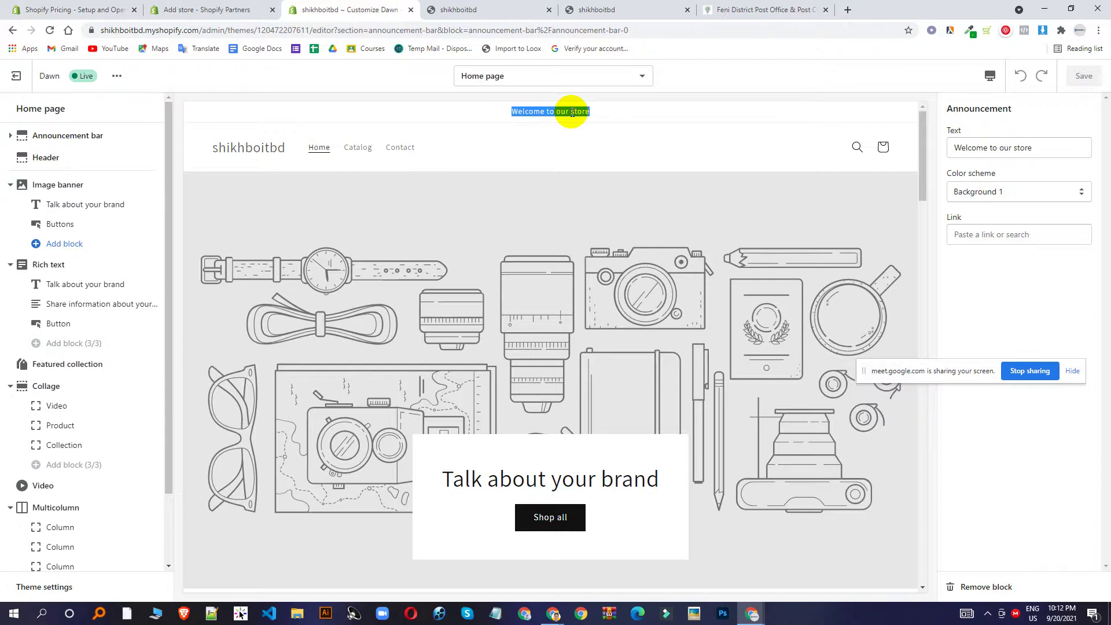
left_click_drag(1047, 147, 922, 148)
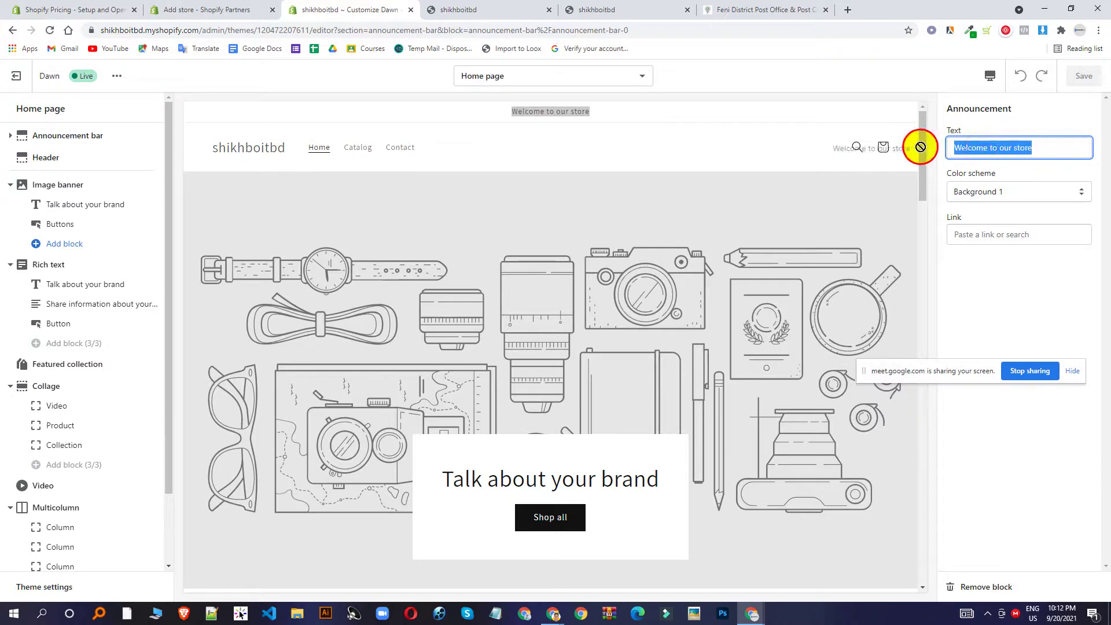
triple_click(999, 148)
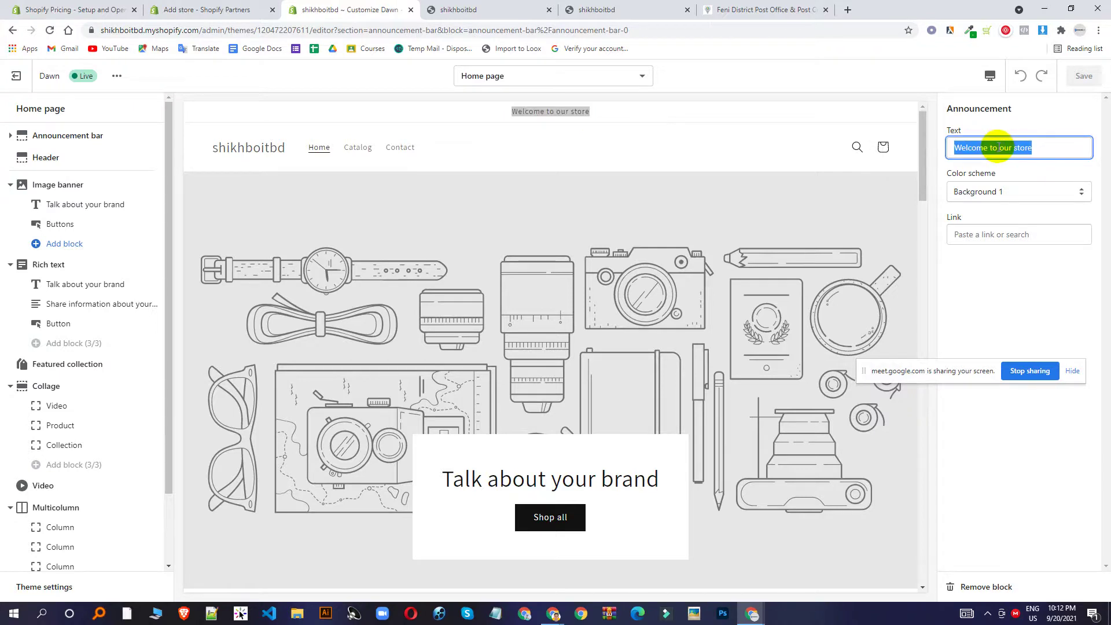
triple_click(525, 111)
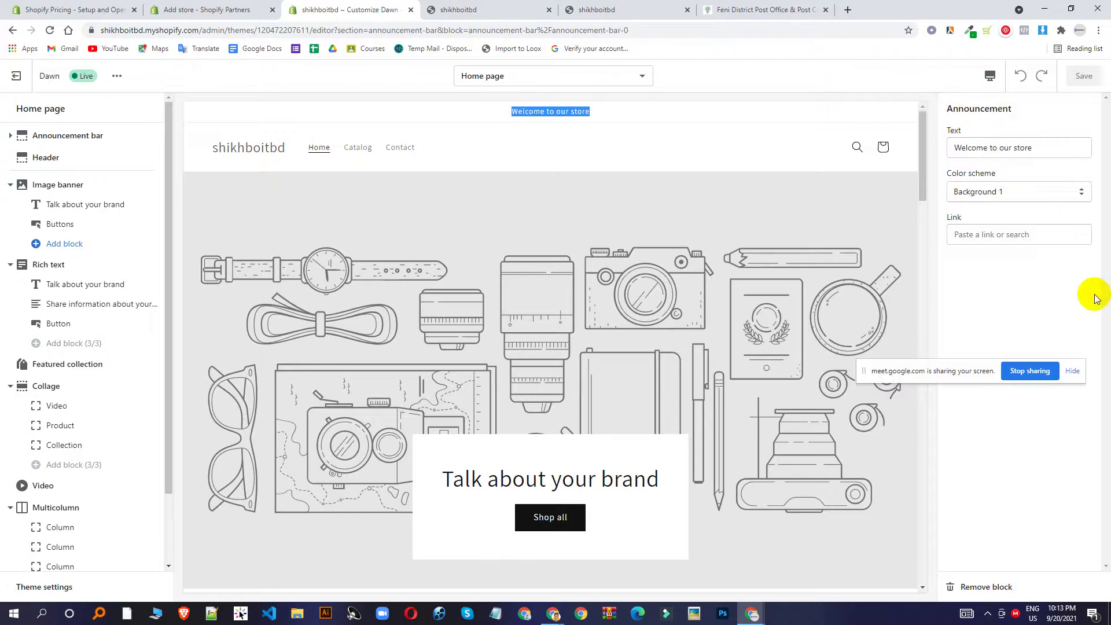
left_click(45, 166)
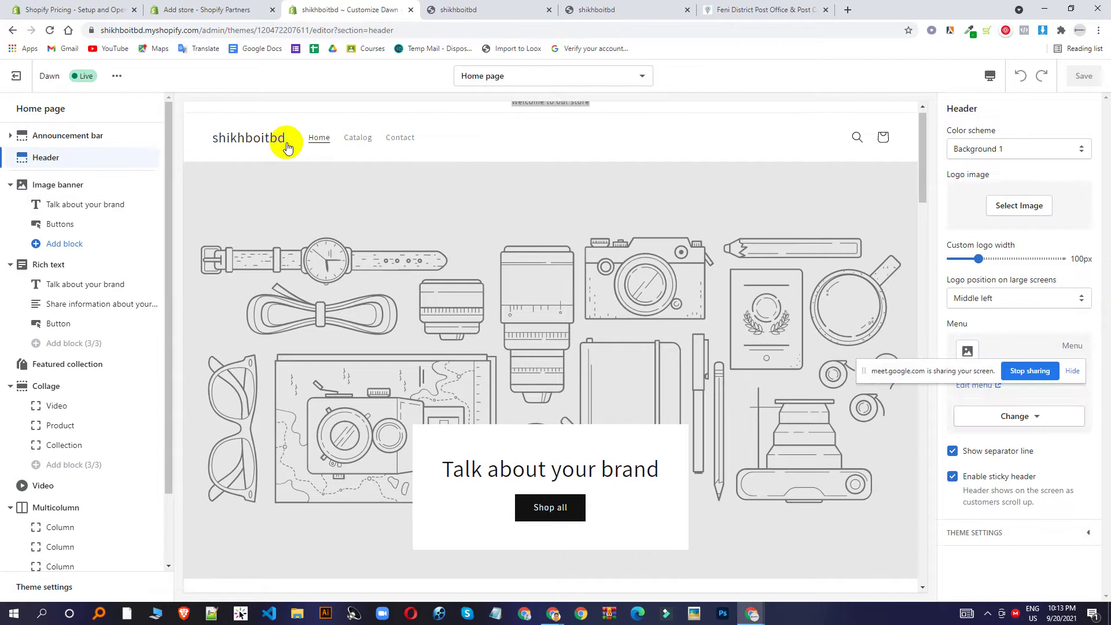
Upload wix-logo.png as the header logo image and save the theme.
left_click(1005, 205)
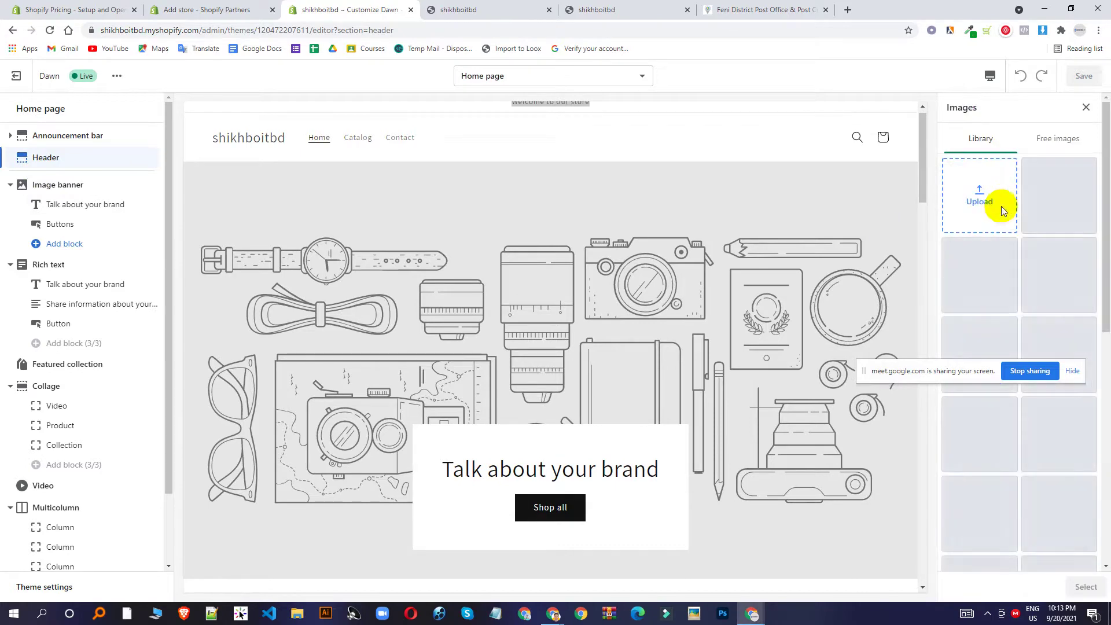
left_click(1004, 275)
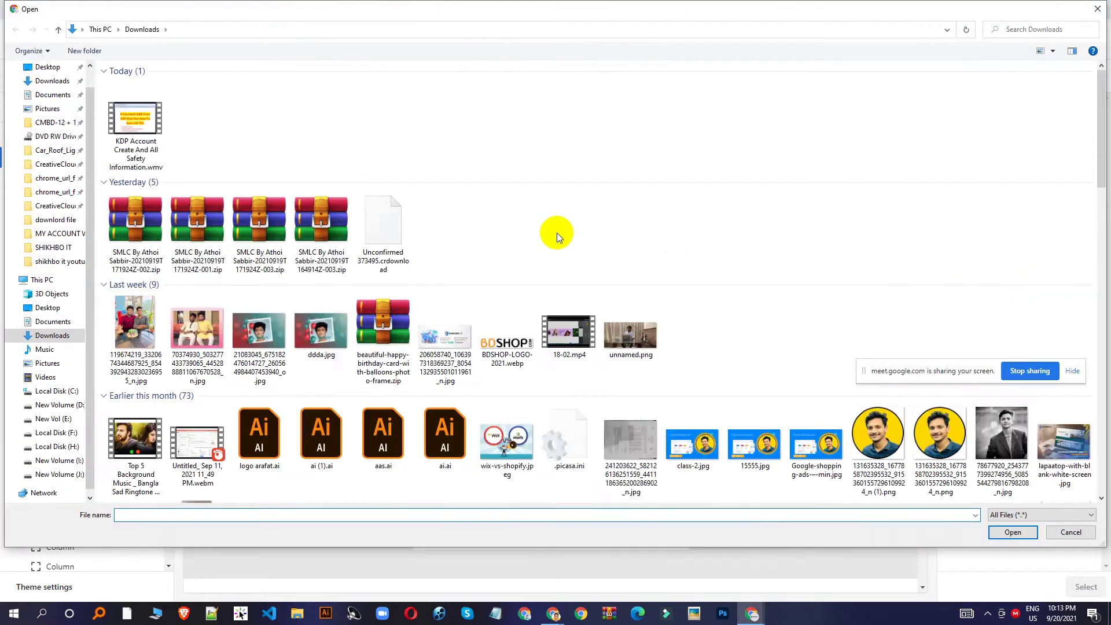
scroll(556, 233, "down", 10)
scroll(544, 226, "up", 6)
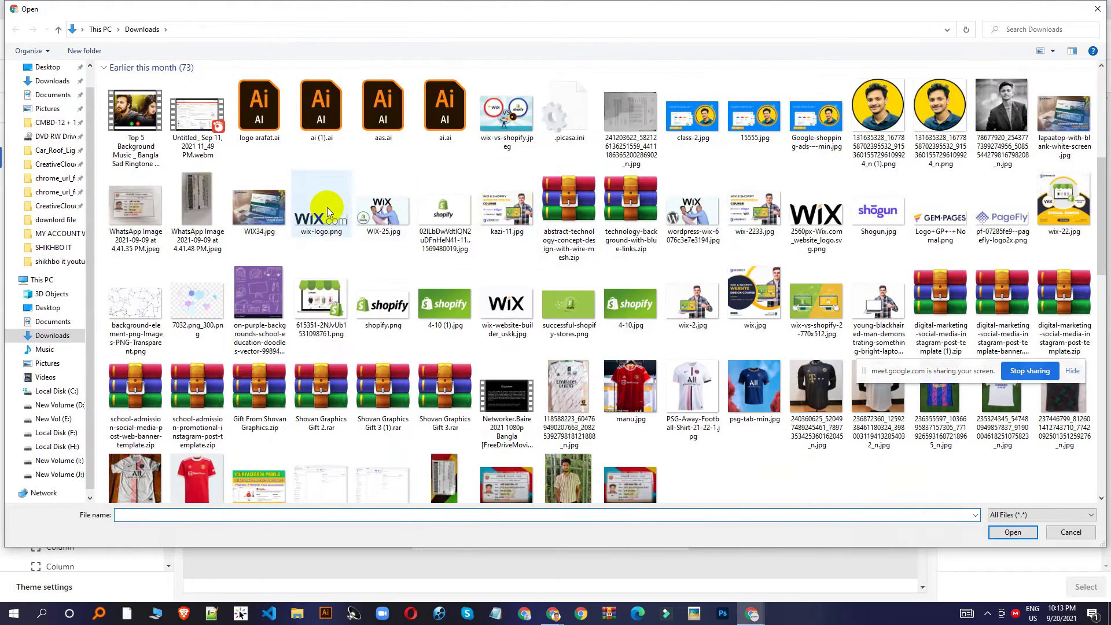
double_click(333, 226)
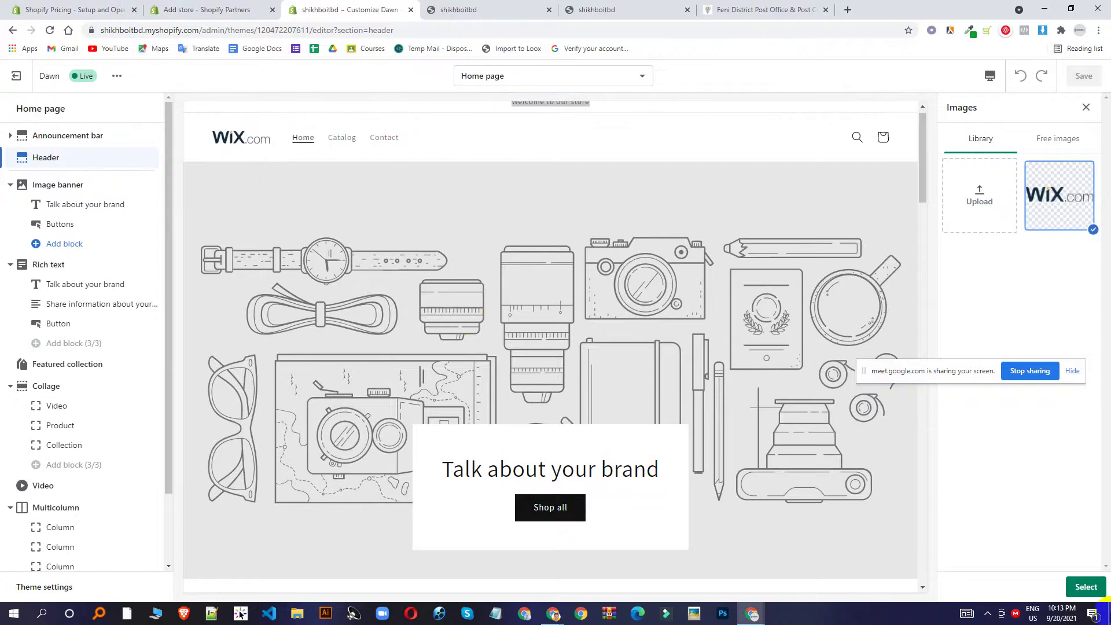
left_click(1085, 587)
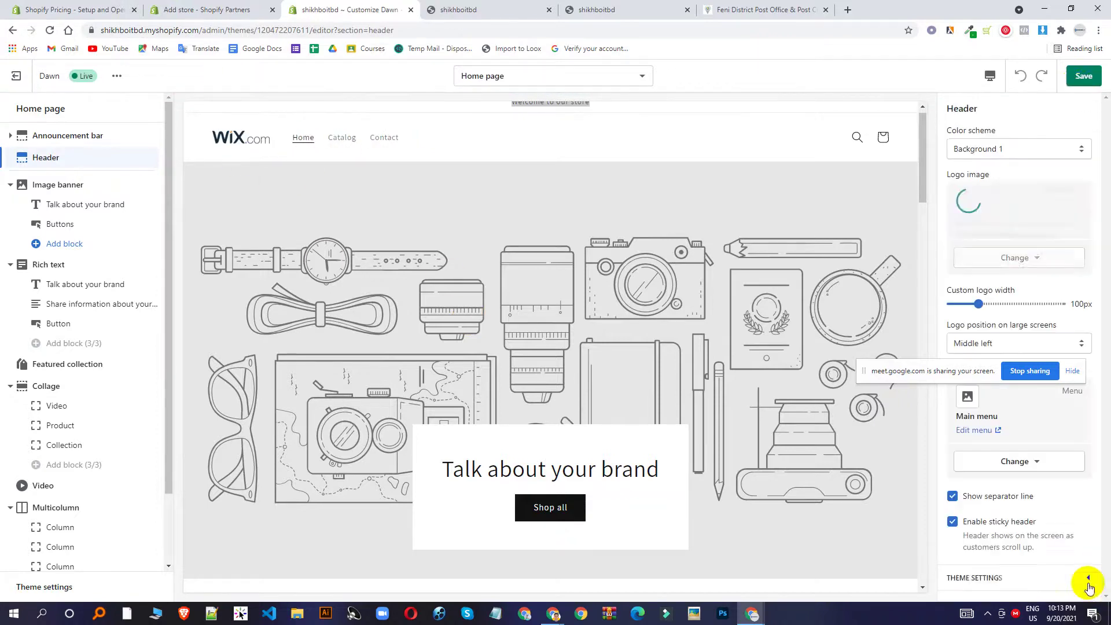
left_click(1087, 74)
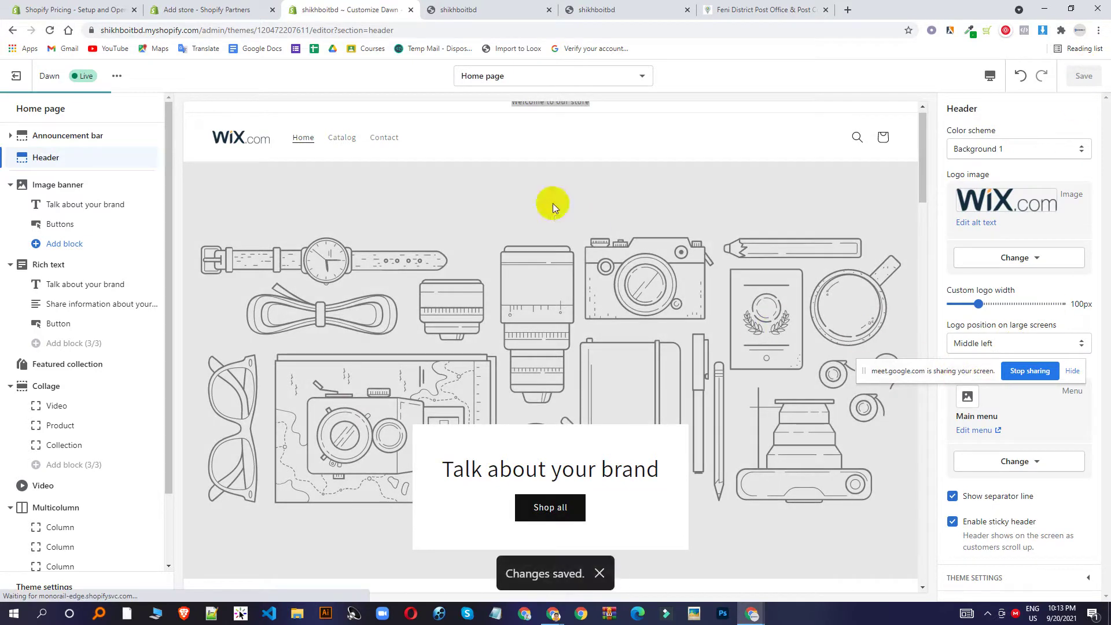
Keep the logo position at Middle left and open the Image banner settings.
left_click(1018, 347)
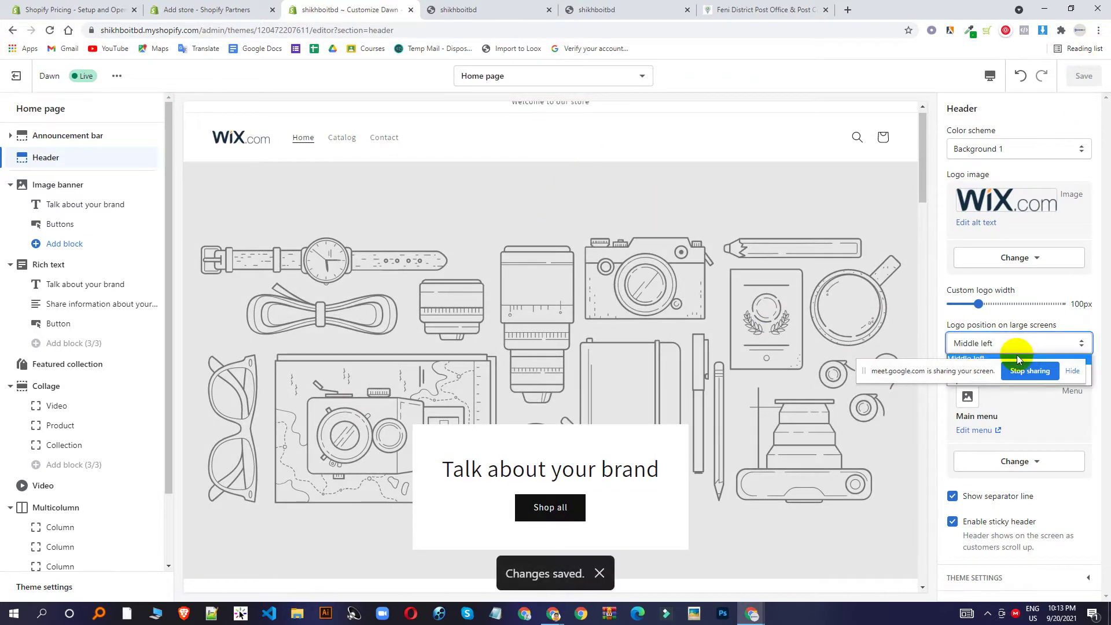
left_click(977, 359)
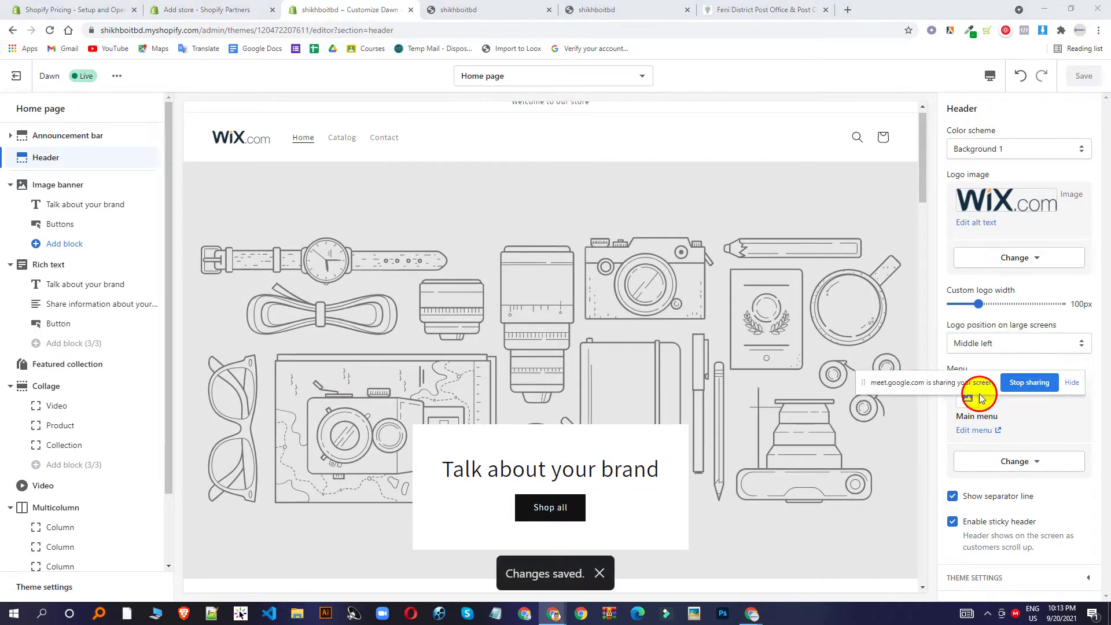
left_click(997, 346)
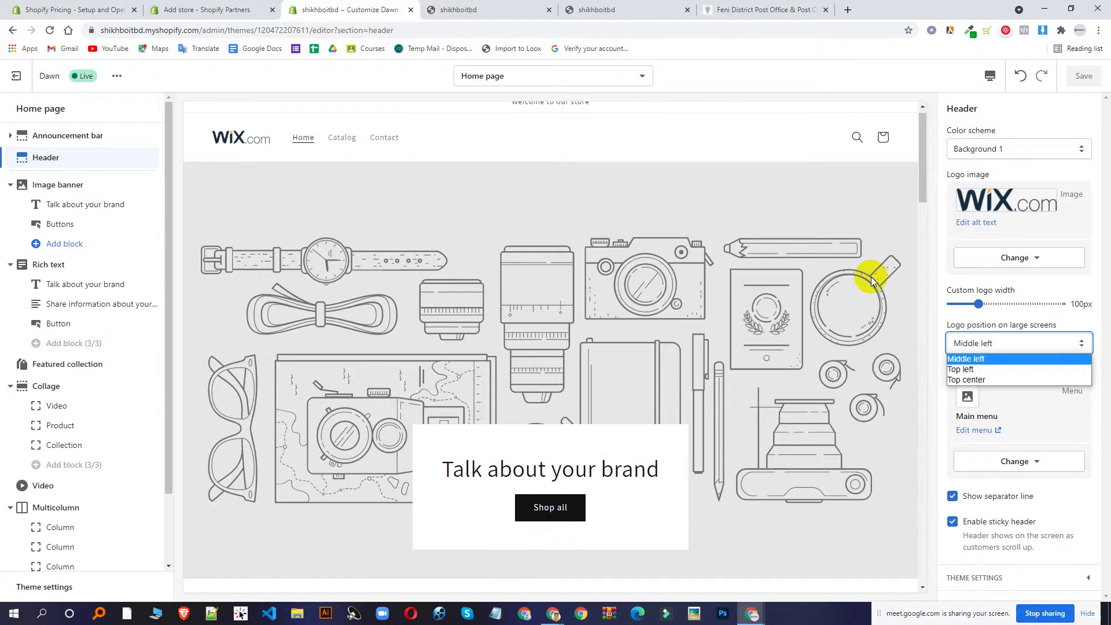
left_click(429, 136)
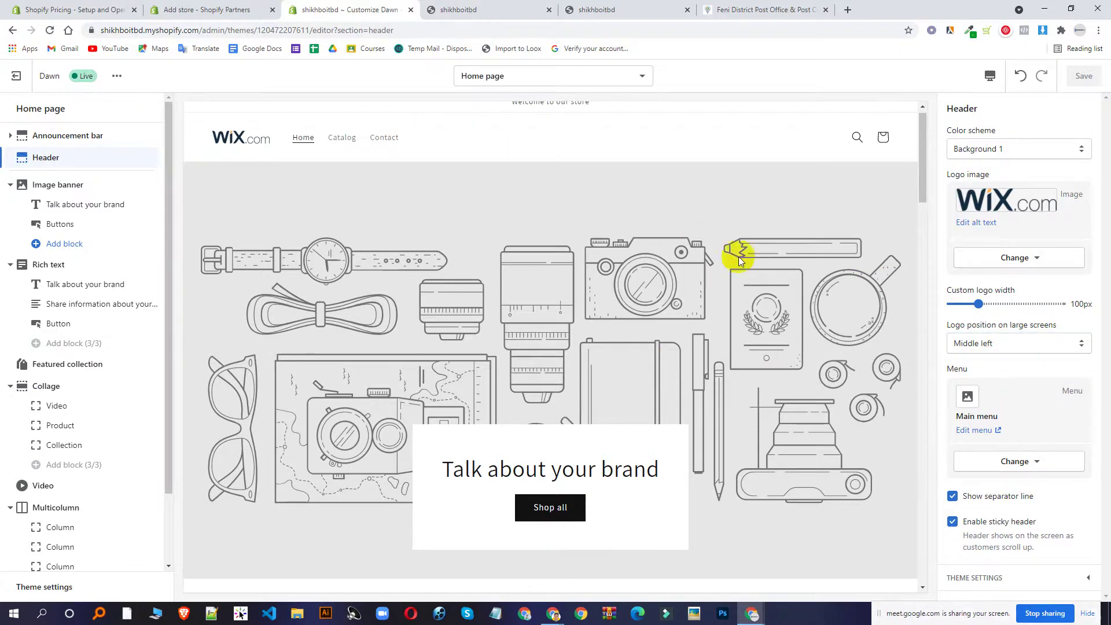
scroll(747, 254, "down", 1)
scroll(471, 215, "up", 1)
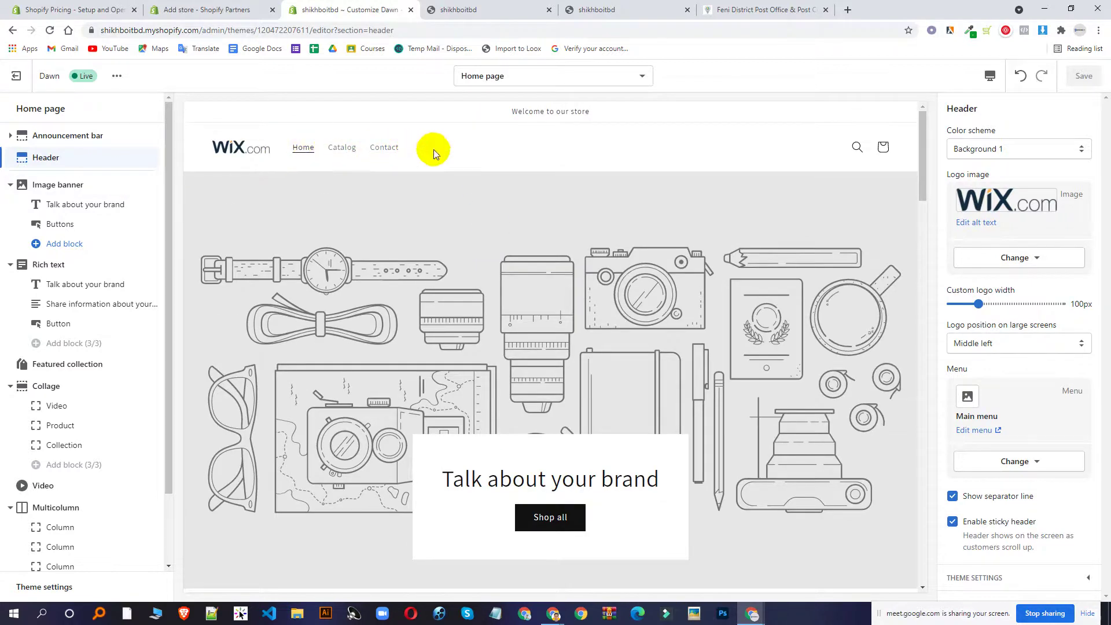
scroll(495, 249, "down", 2)
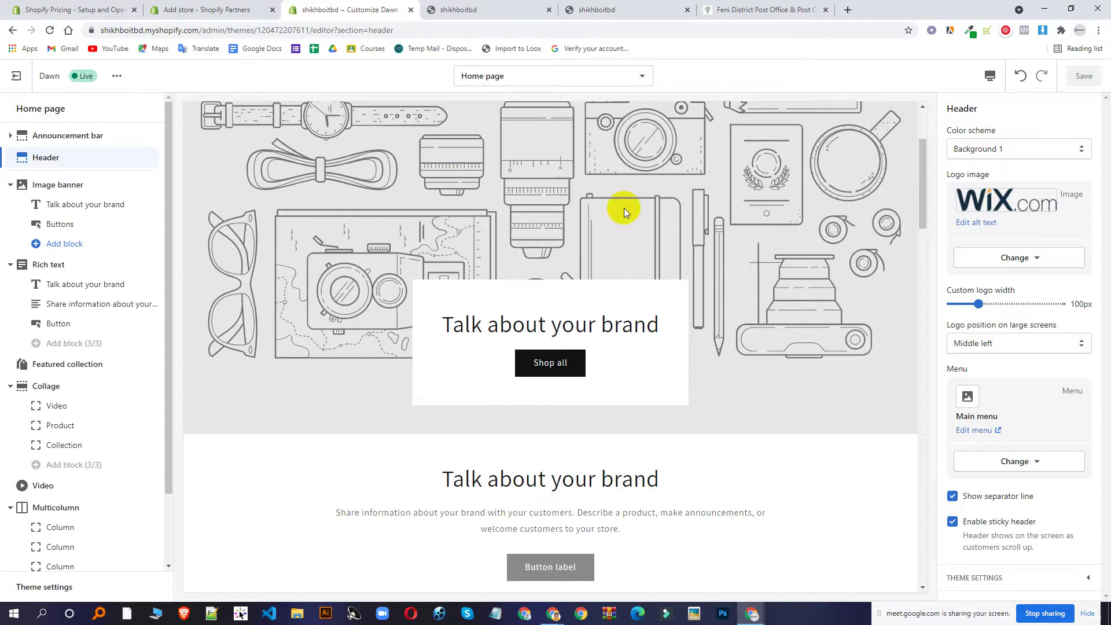
scroll(802, 283, "up", 2)
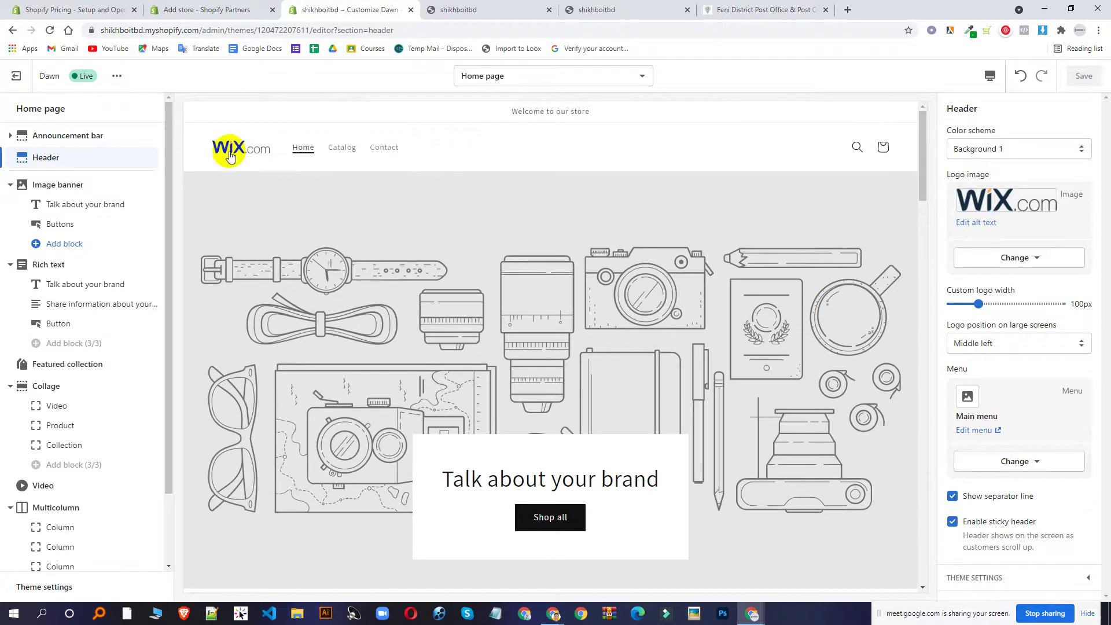
left_click(69, 188)
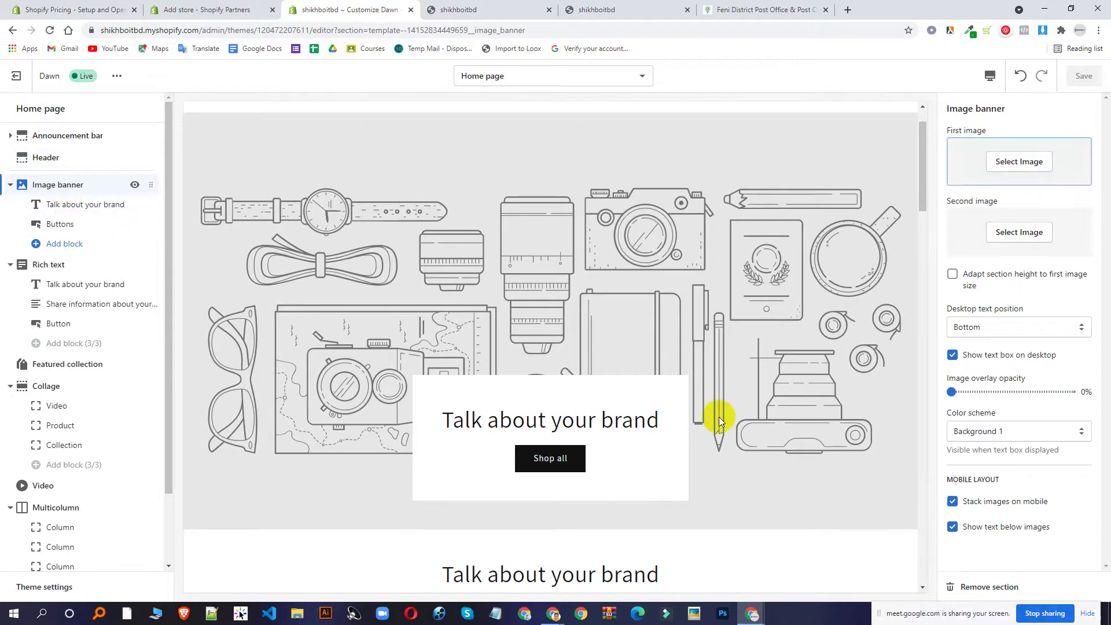
Browse the Free images collections for the banner's first image.
scroll(529, 449, "down", 1)
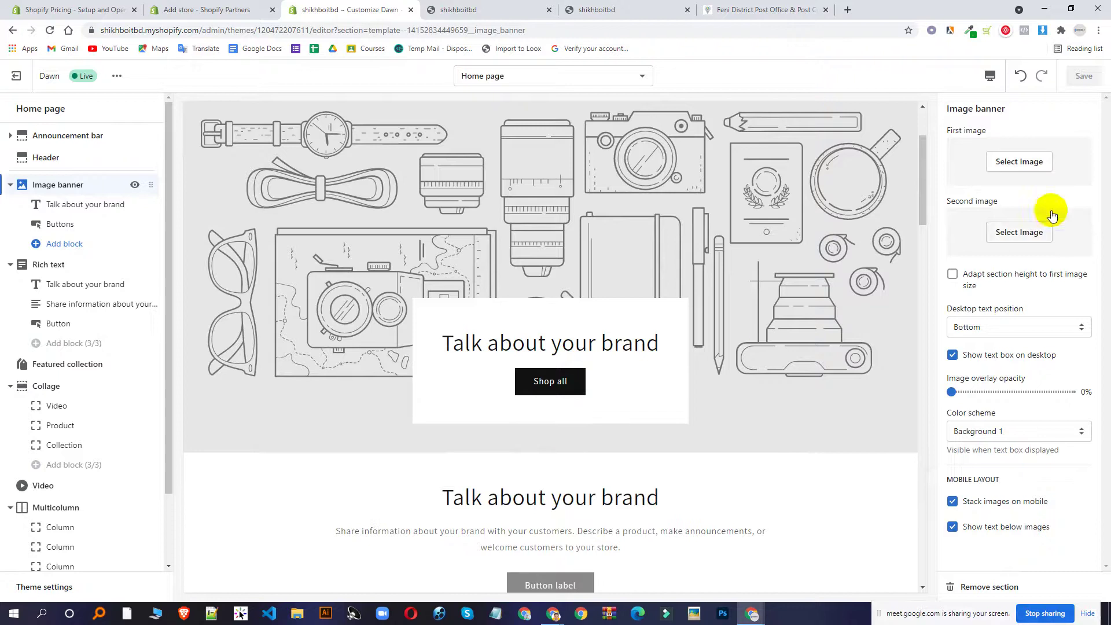
left_click(1021, 162)
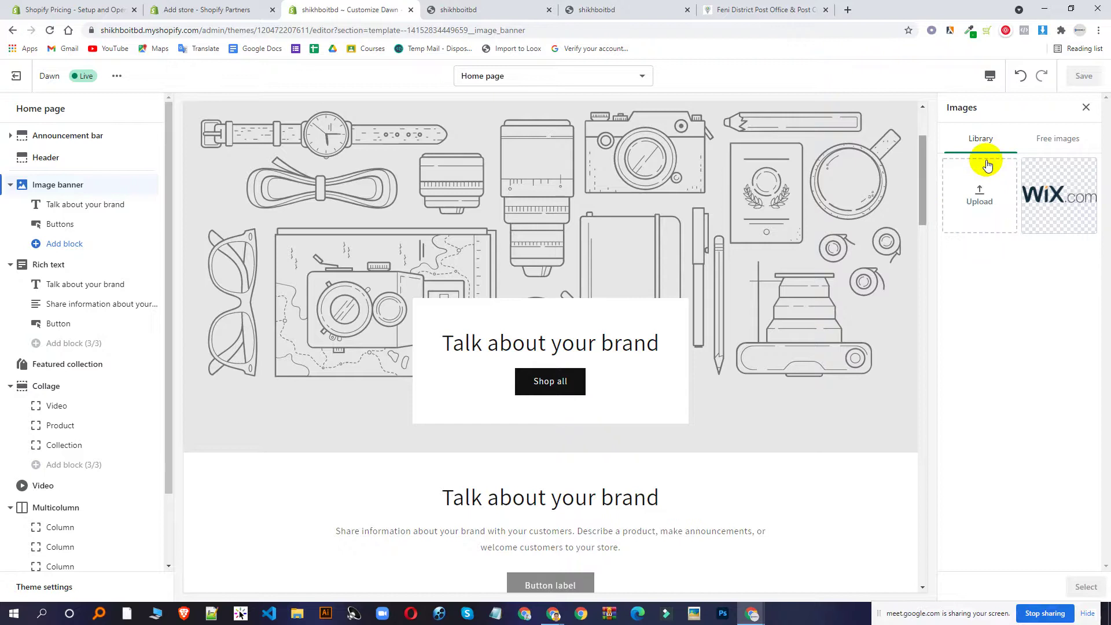
left_click(1043, 149)
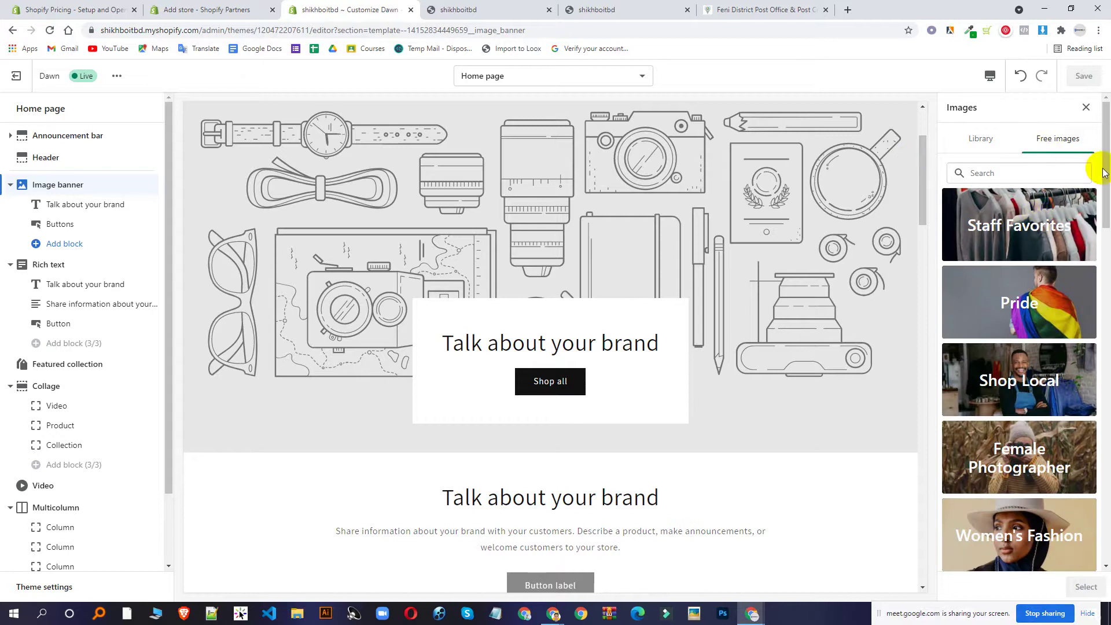
Admit the waiting caller in Google Meet, glance at the storefront, and return to the editor.
left_click(554, 613)
left_click(502, 572)
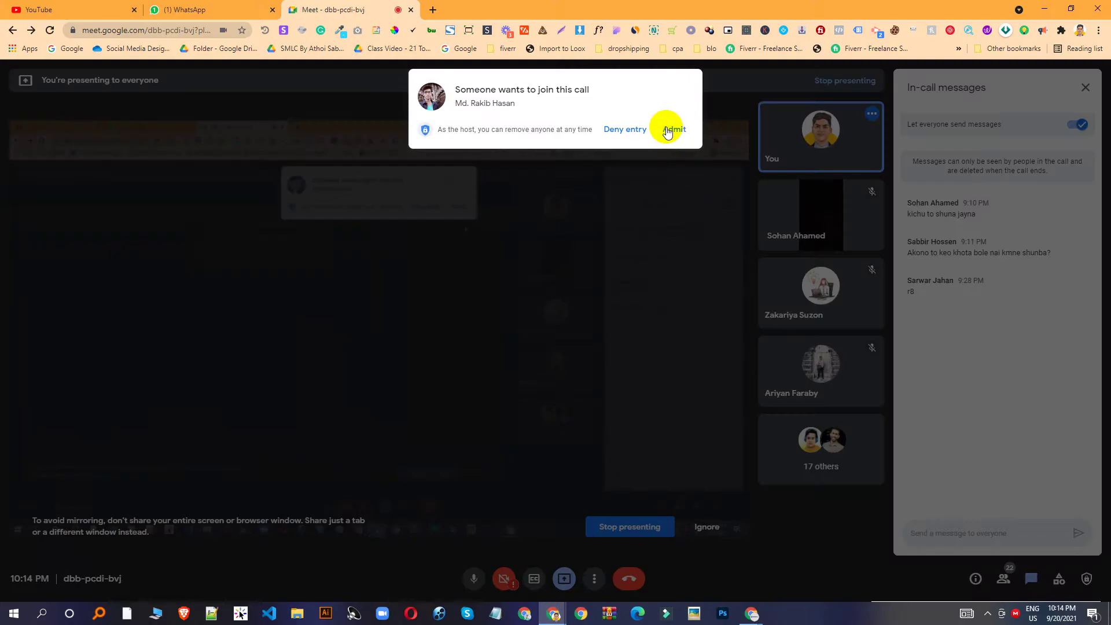
left_click(666, 129)
mouse_move(751, 613)
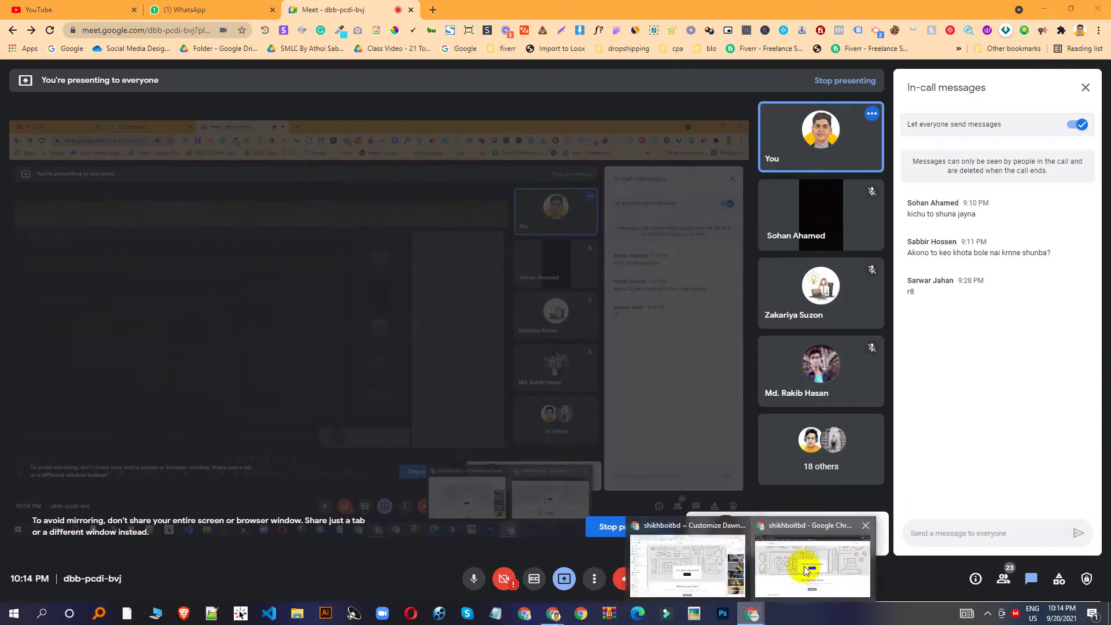
left_click(806, 557)
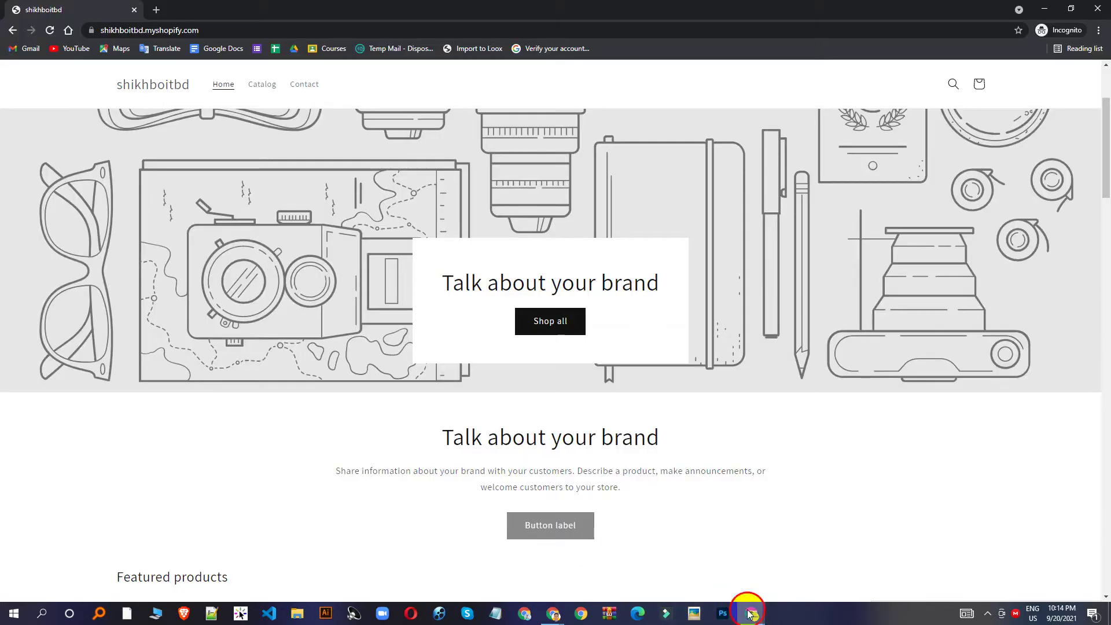
left_click(708, 535)
scroll(1076, 313, "down", 1)
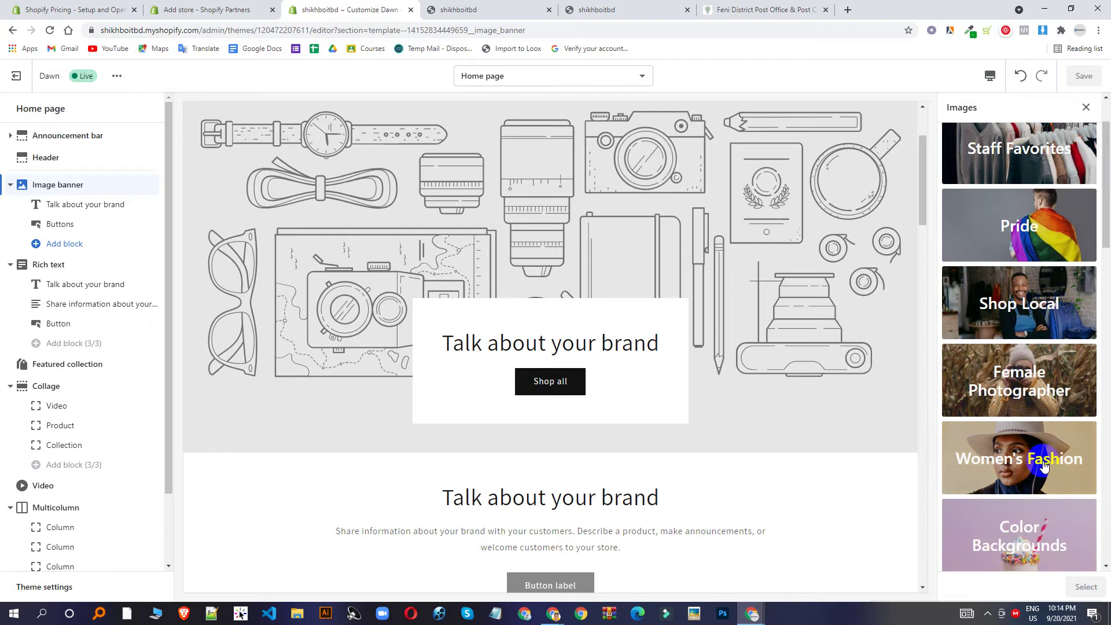
Set the banner's first image to the woman in a leather jacket from Women's Fashion.
left_click(1043, 460)
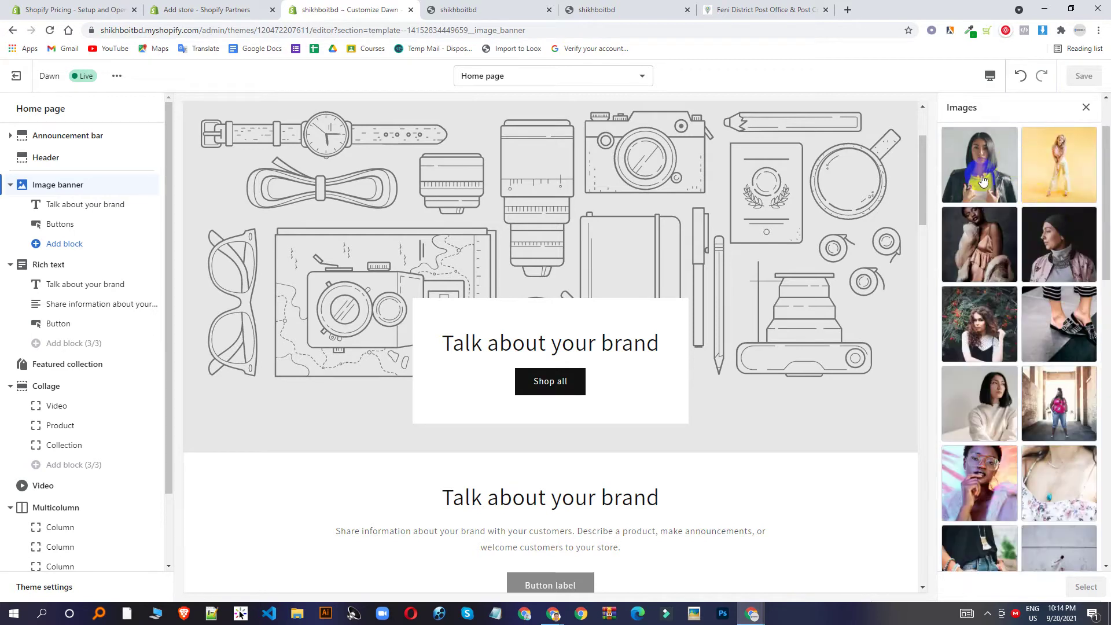
left_click(982, 181)
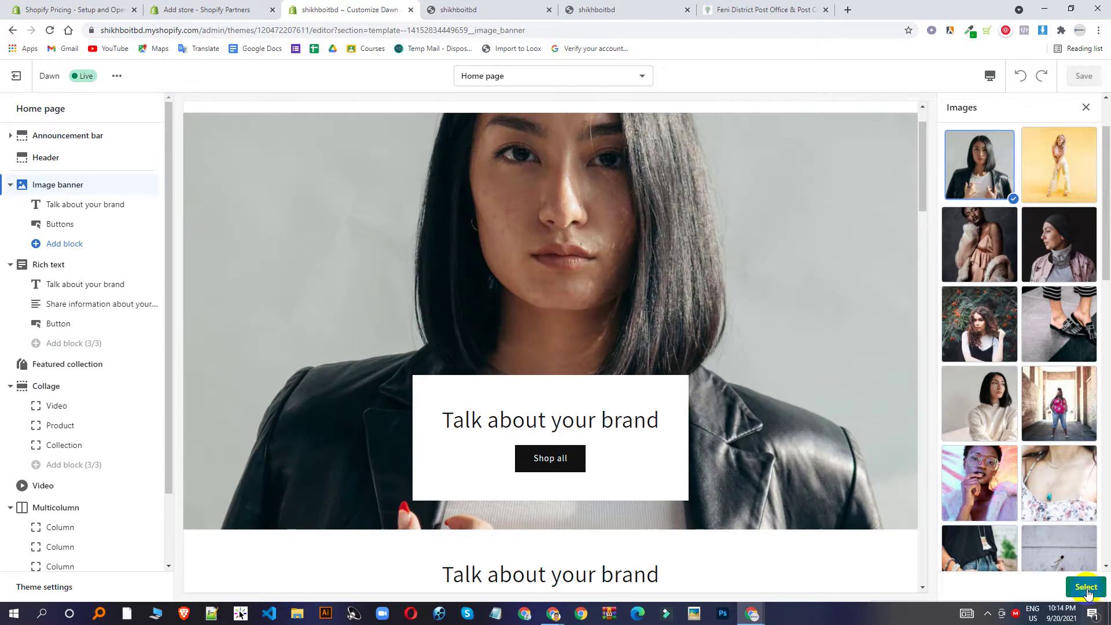
left_click(1086, 588)
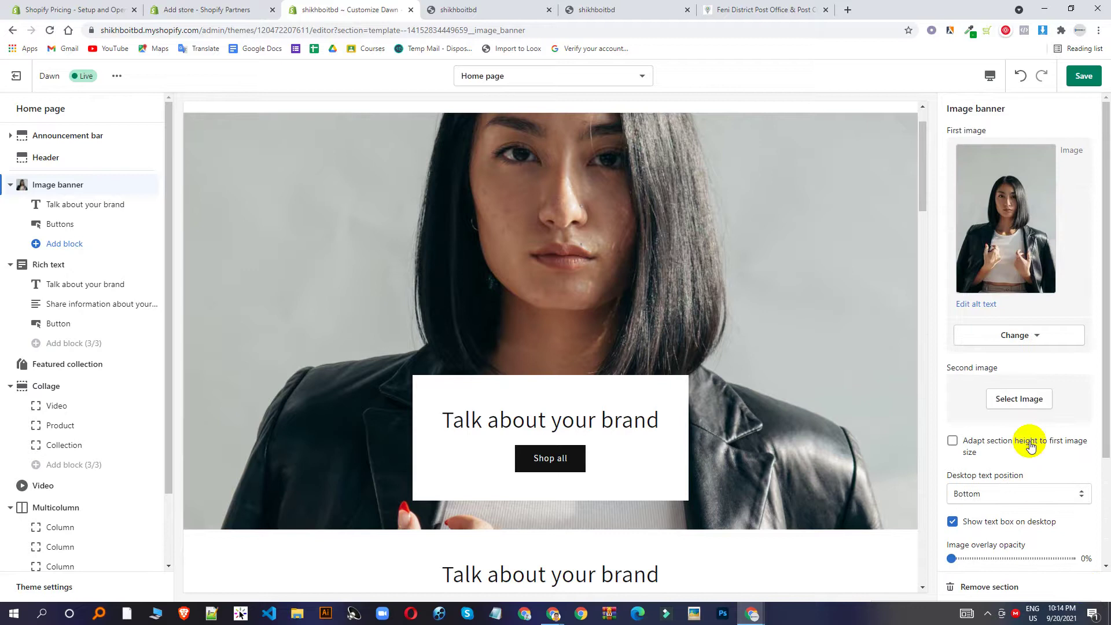
Set the banner's second image to the clothing rack photo from Shop Local.
left_click(1019, 398)
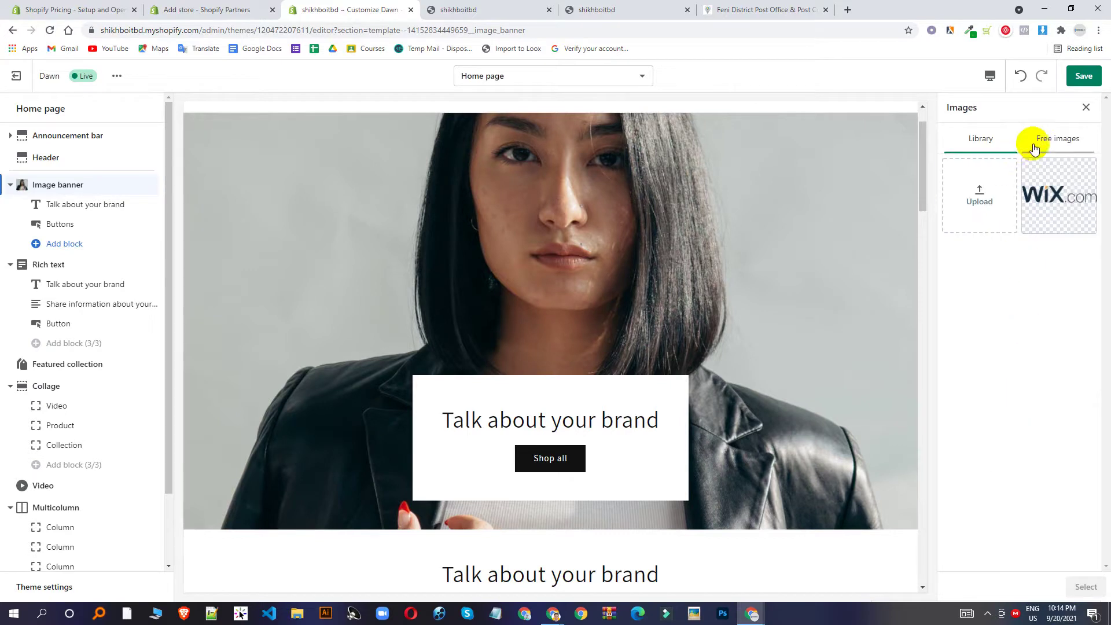
left_click(1034, 141)
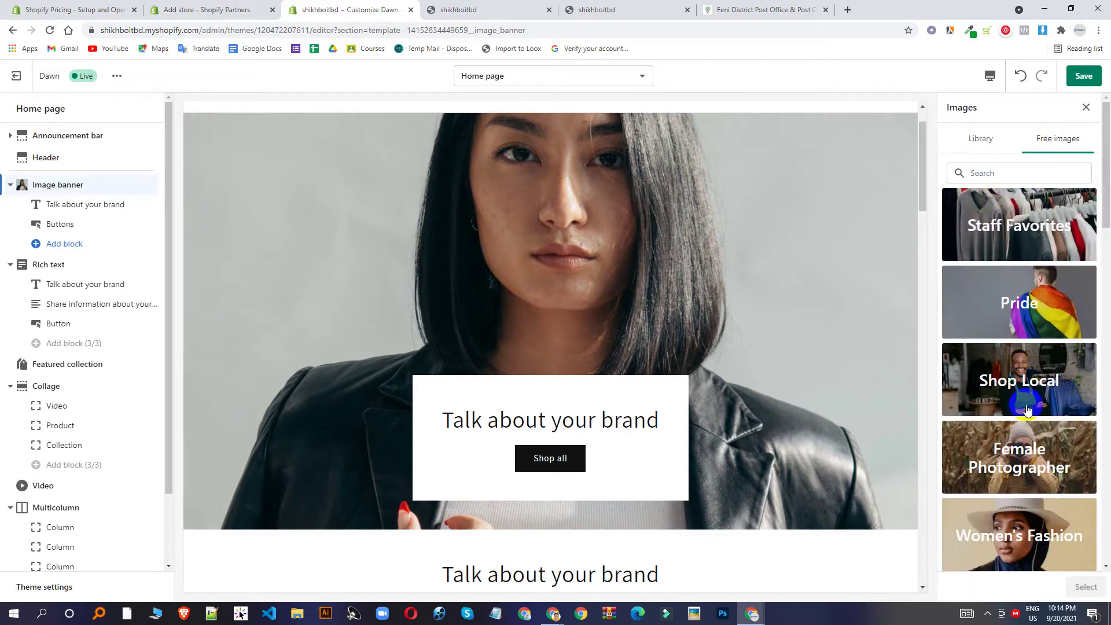
left_click(1026, 384)
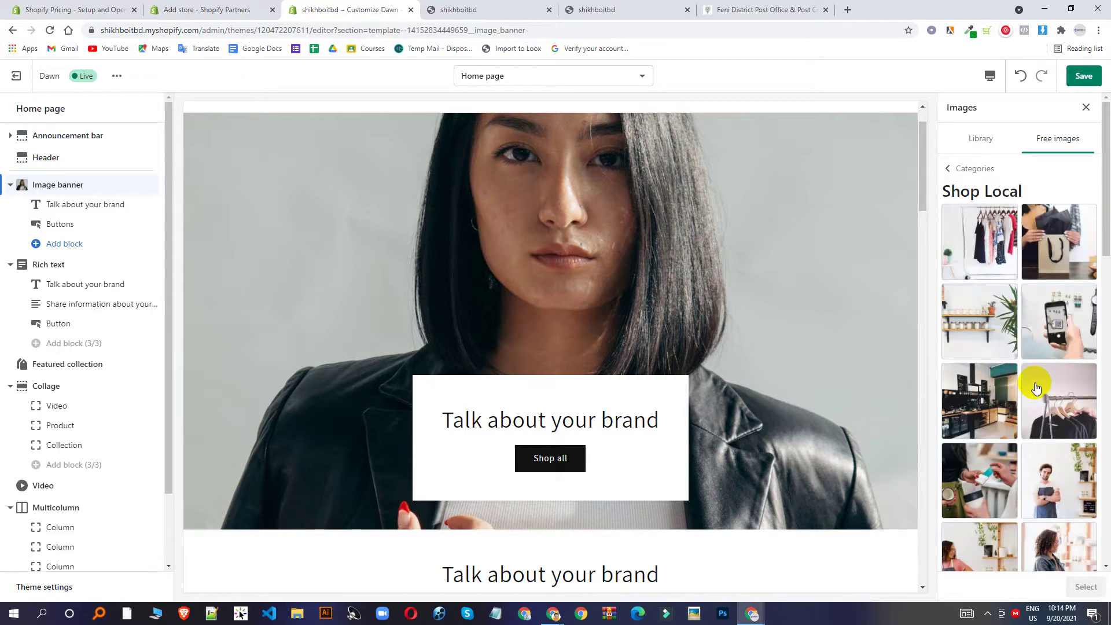
left_click(990, 242)
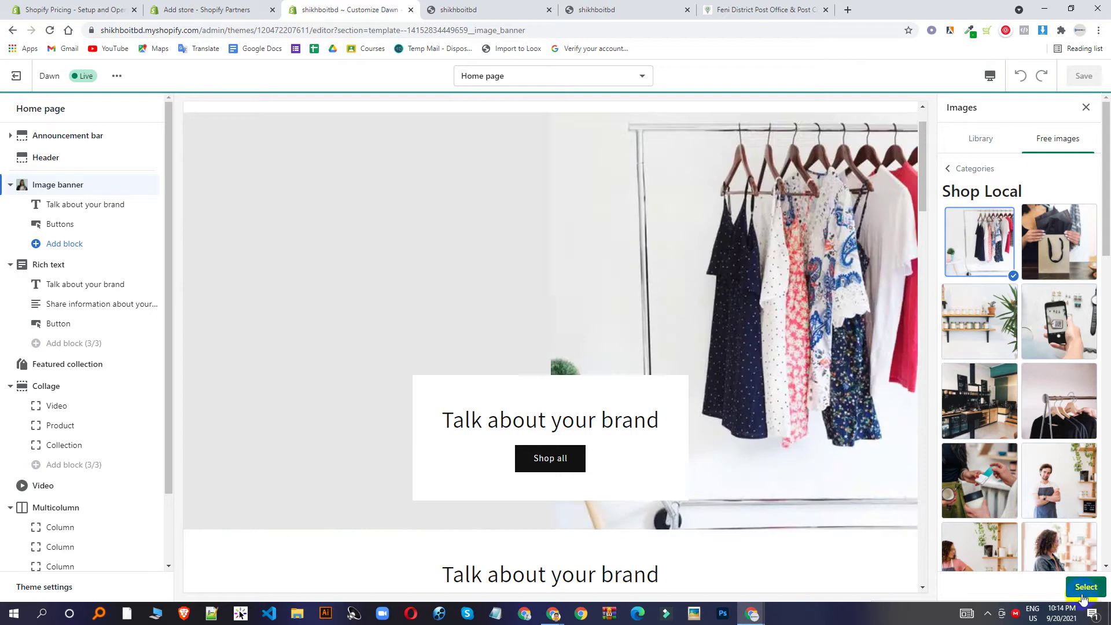
left_click(1085, 593)
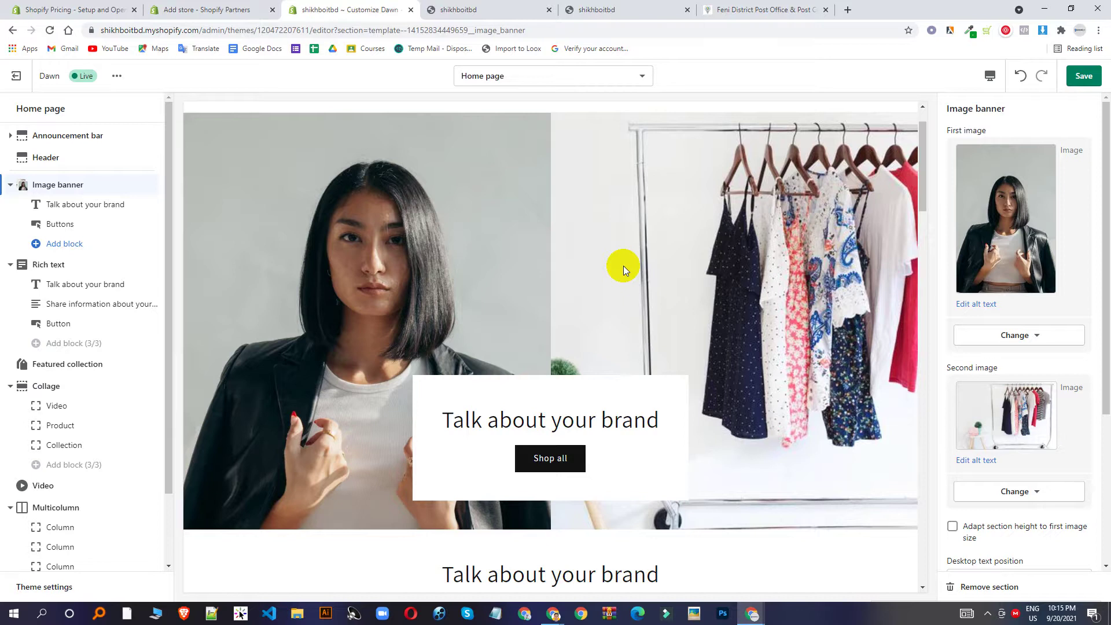
Review the Image banner settings and save the theme changes.
scroll(474, 322, "up", 1)
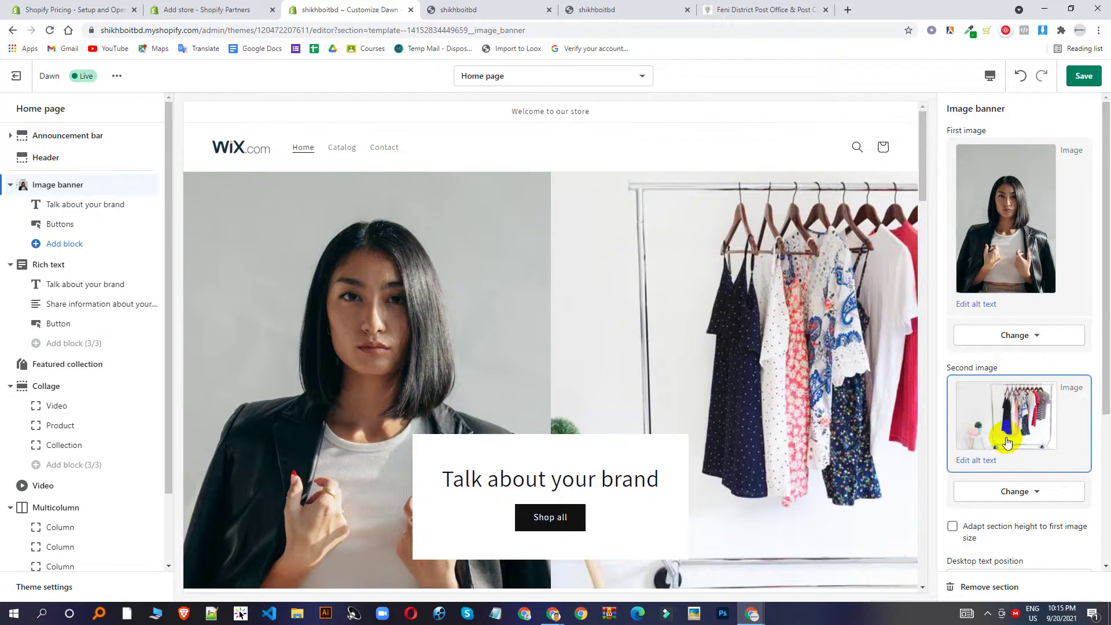
scroll(1022, 359, "down", 4)
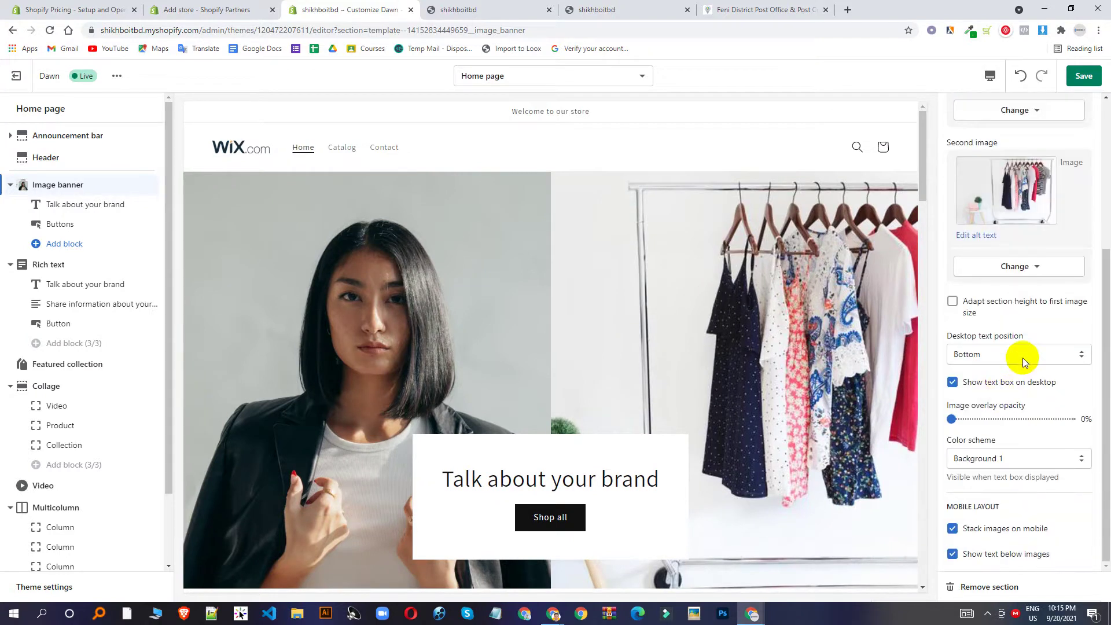
scroll(630, 418, "down", 4)
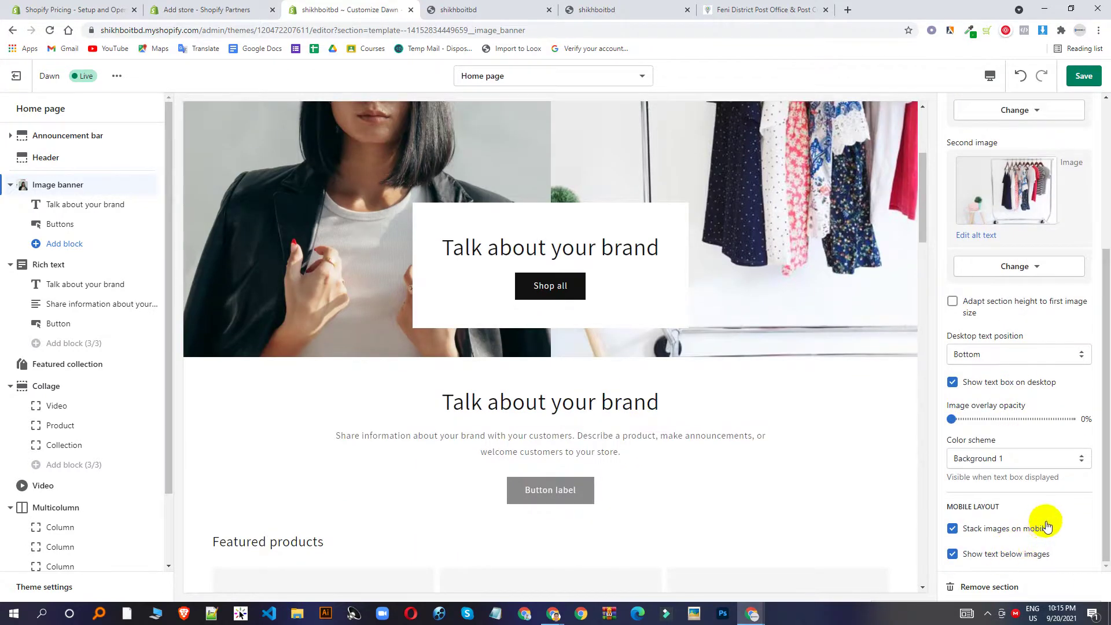
scroll(1046, 525, "up", 8)
scroll(689, 255, "up", 5)
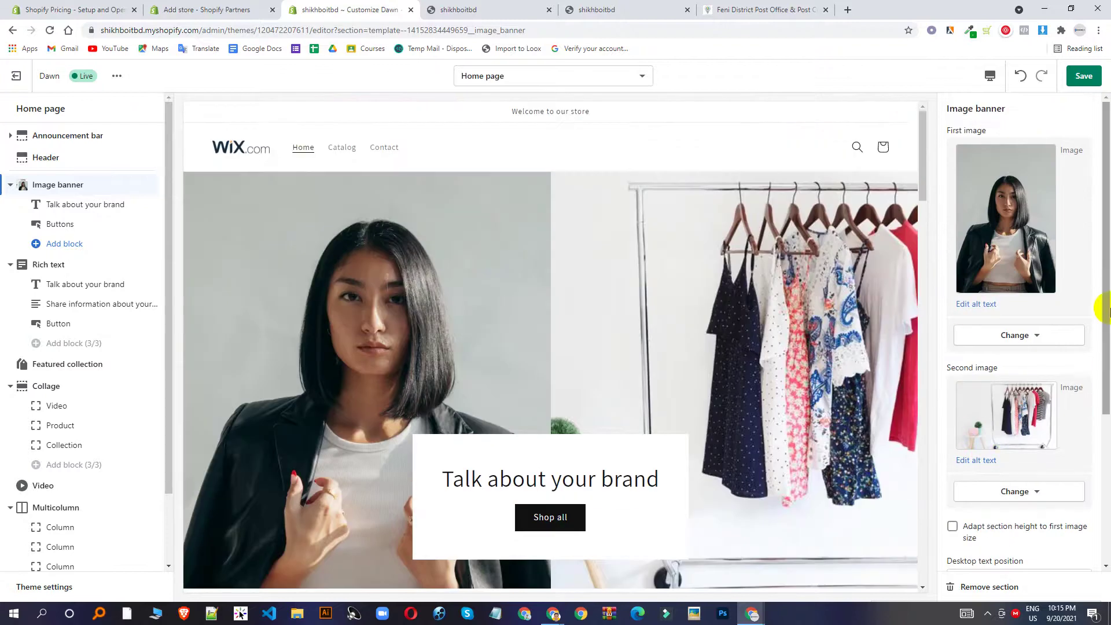
left_click(1083, 74)
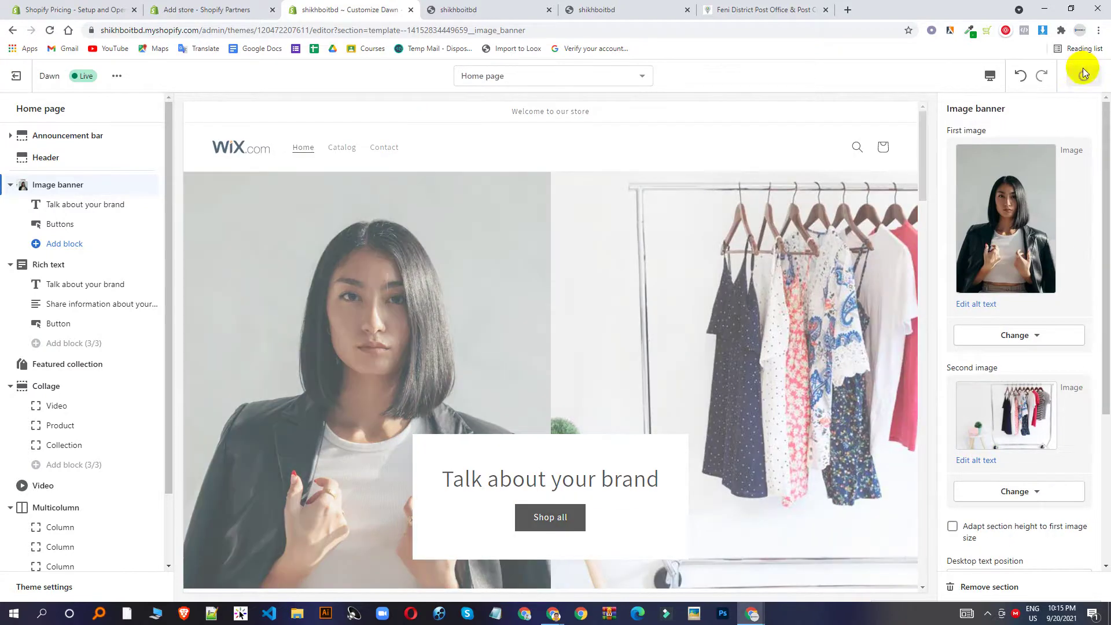
Select the 'Talk about your brand' heading text, then open the banner's Buttons block settings.
left_click(103, 205)
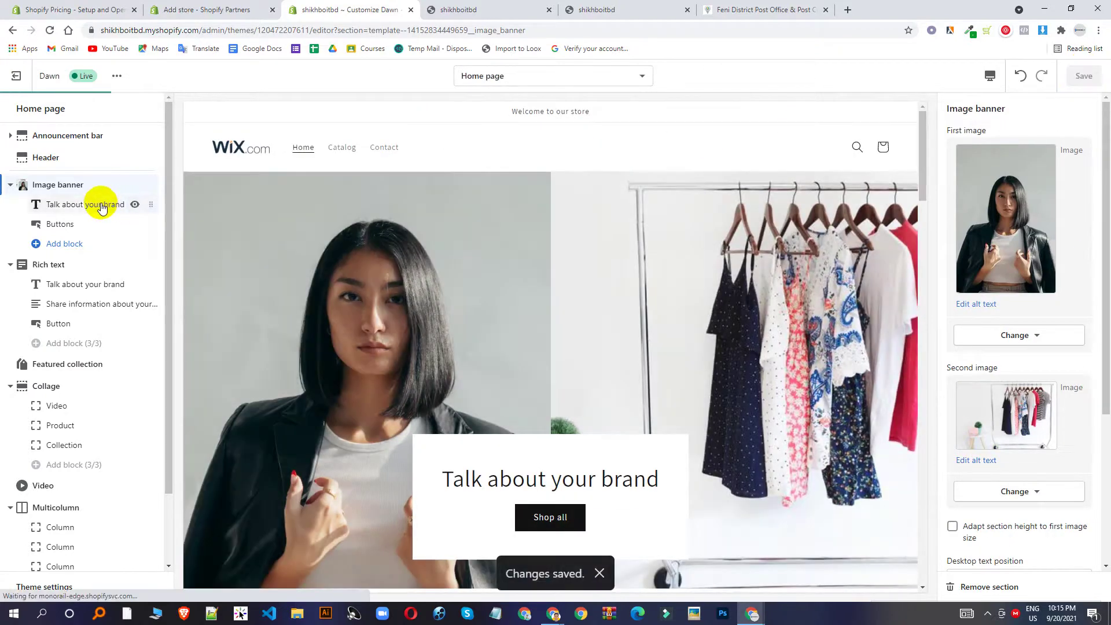
scroll(503, 231, "down", 6)
scroll(515, 240, "up", 3)
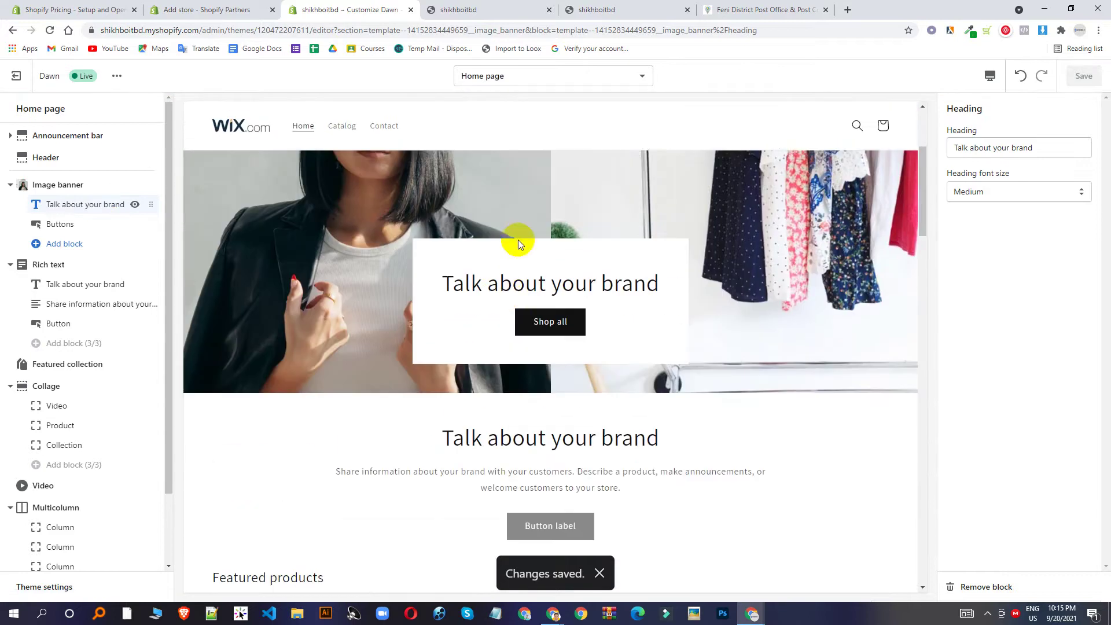
scroll(531, 298, "up", 2)
scroll(531, 298, "up", 1)
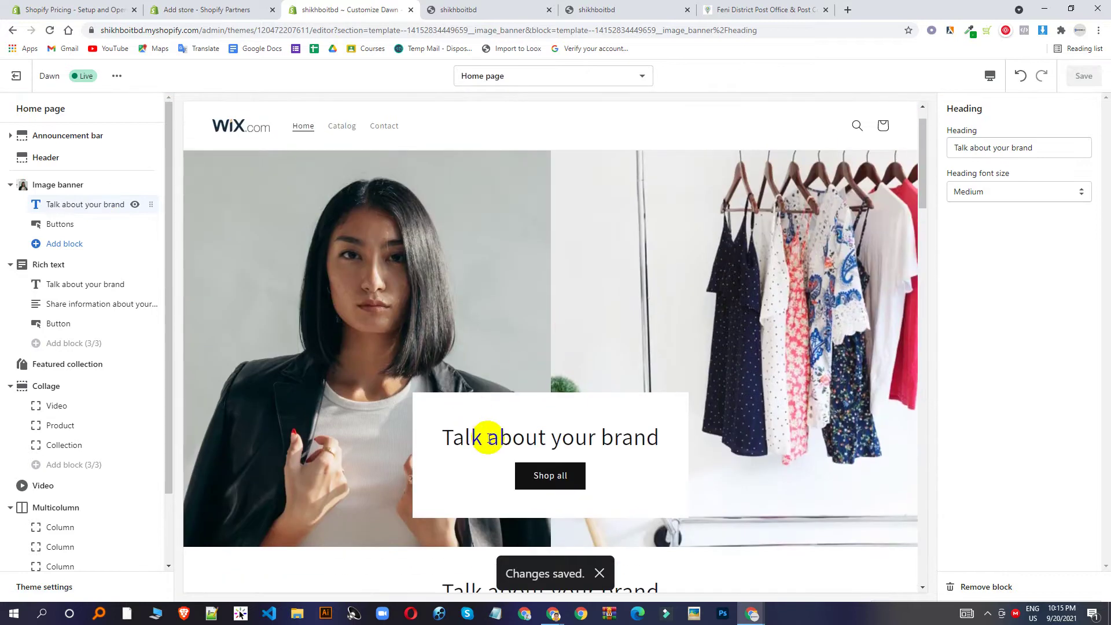
triple_click(1019, 146)
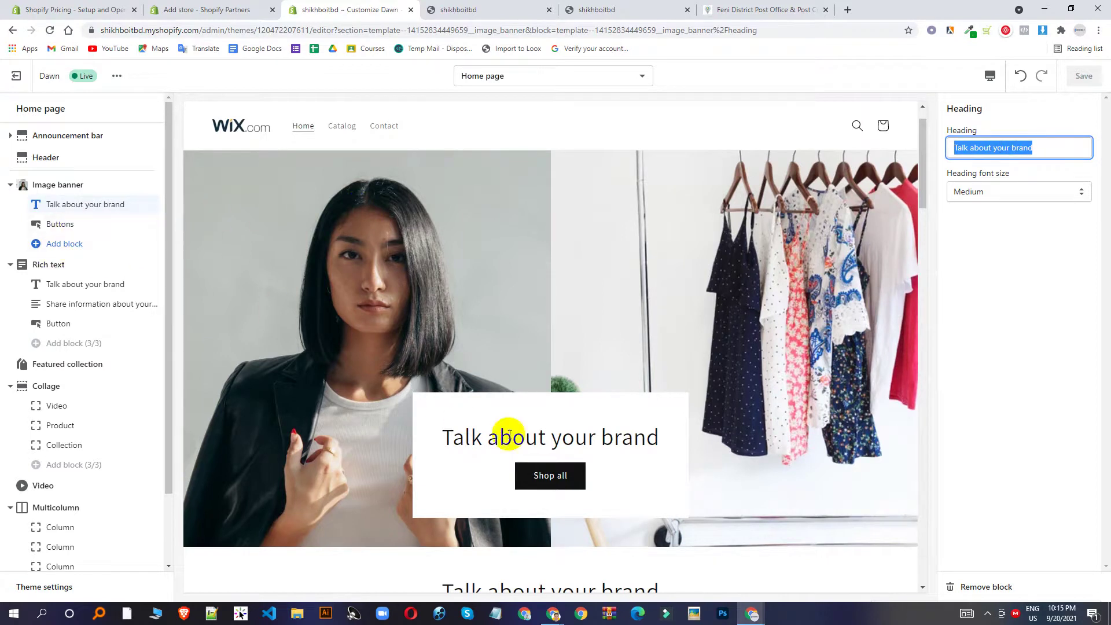
left_click(60, 225)
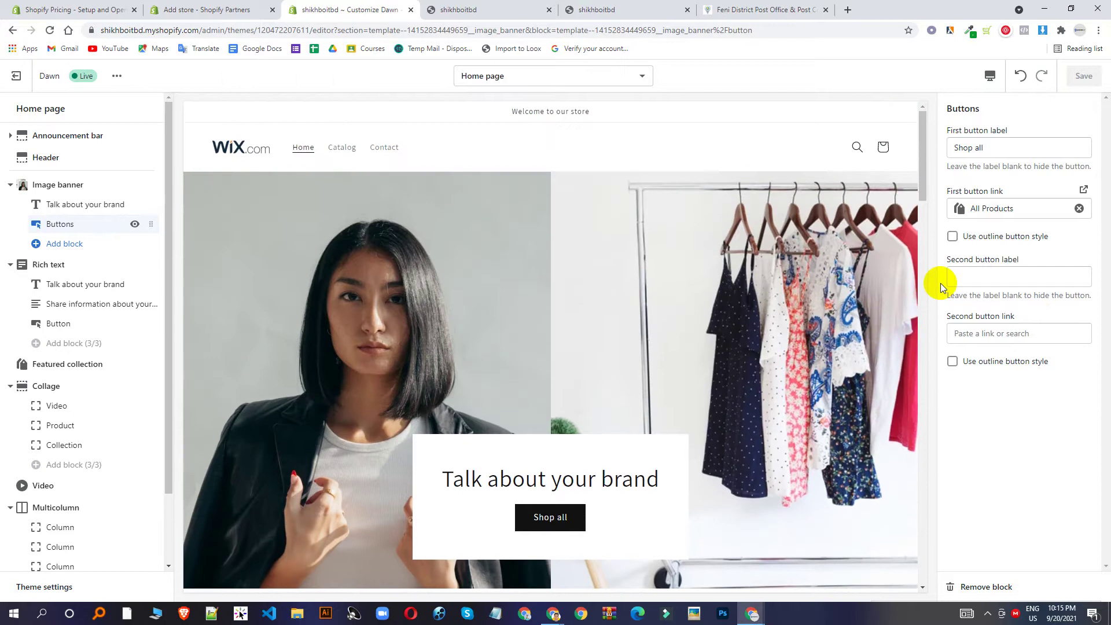
Change the first button label from 'Shop all' to 'Shop Now'.
scroll(708, 369, "down", 3)
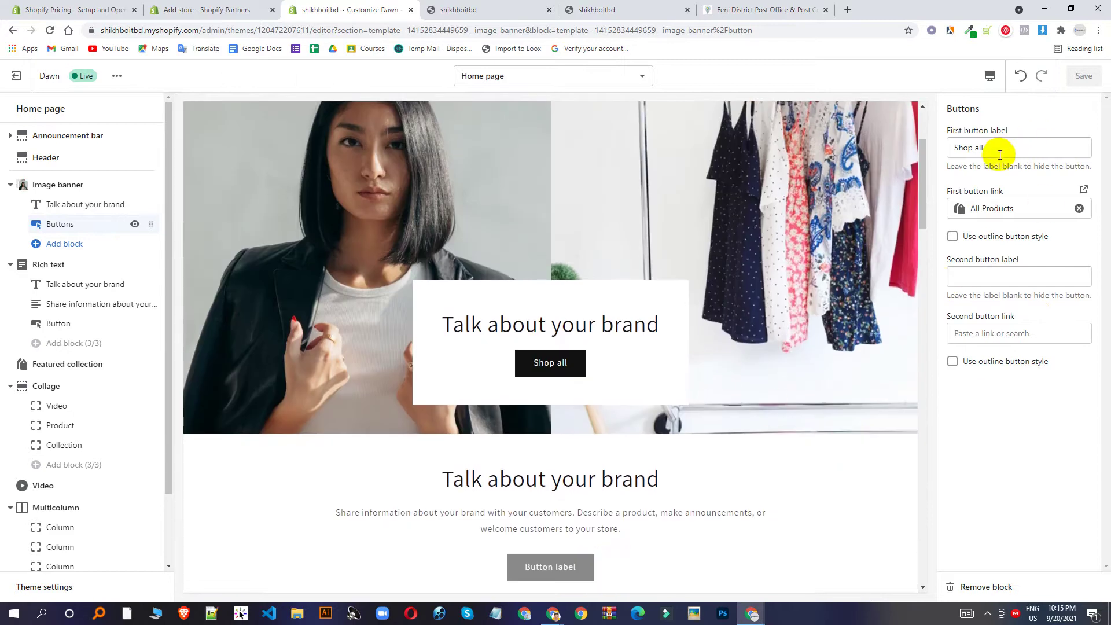
double_click(979, 148)
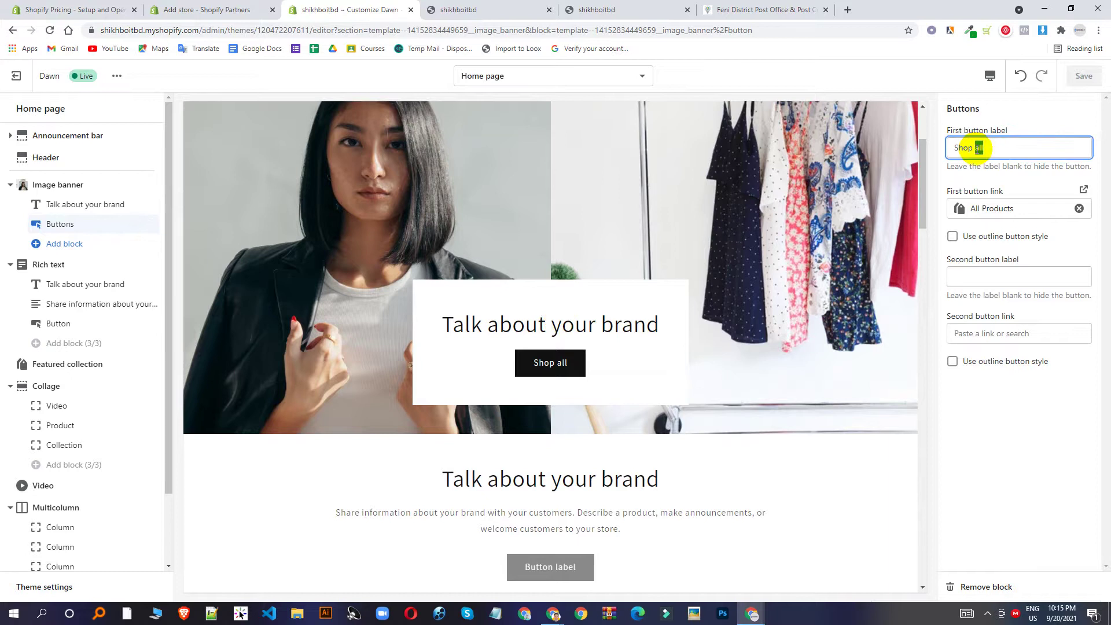
type("Now")
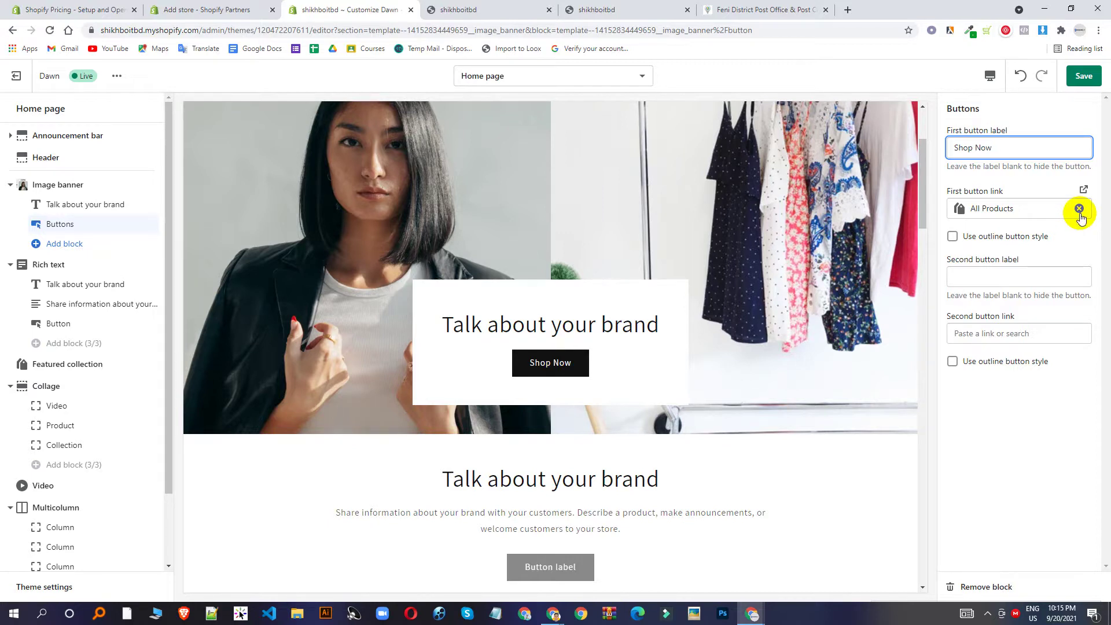
Relink the first button to Products > All products and save the theme.
left_click(1079, 209)
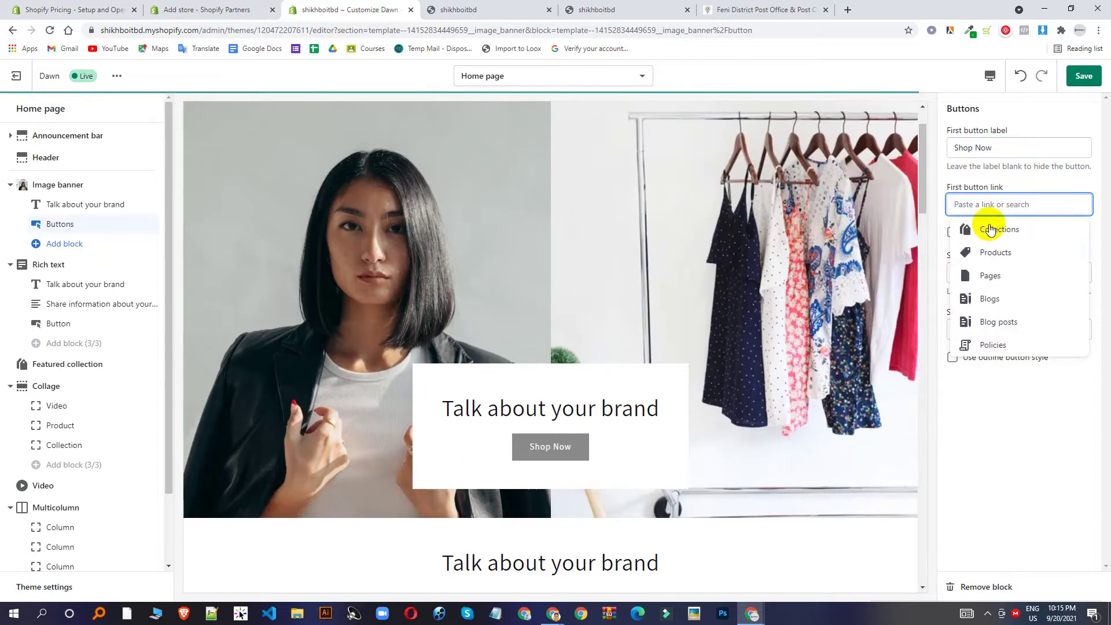
left_click(1000, 253)
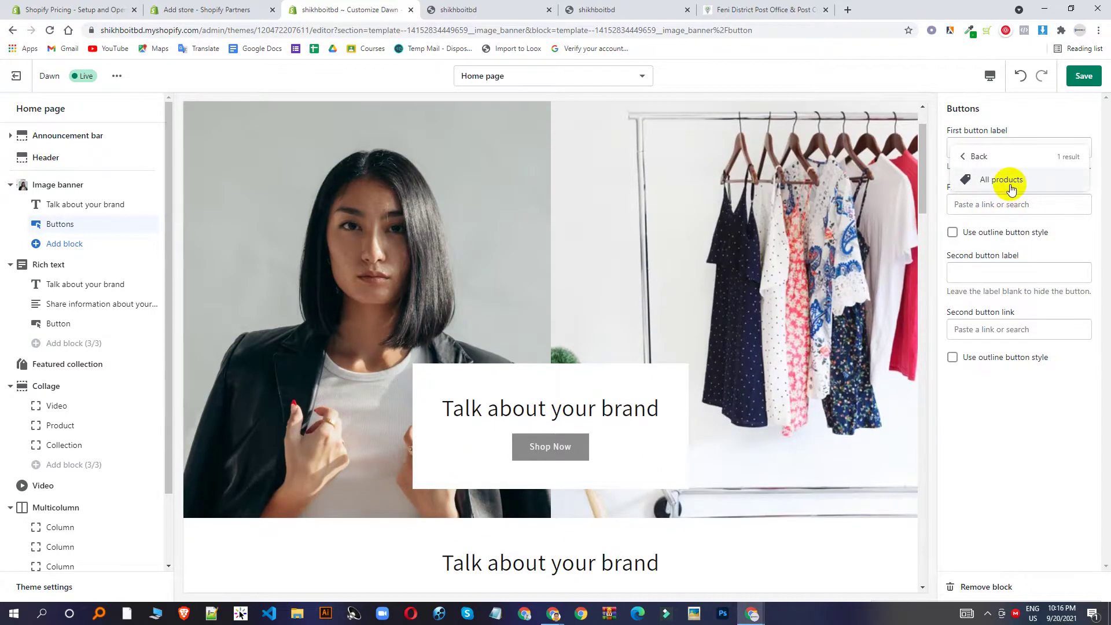
left_click(1008, 184)
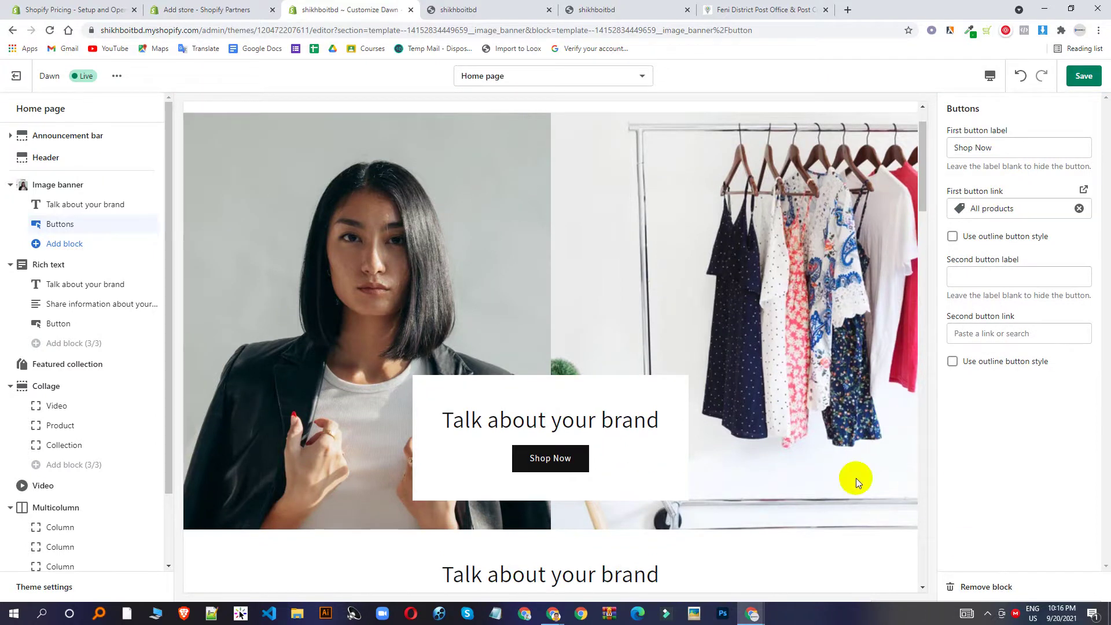
scroll(578, 390, "down", 1)
left_click(1092, 75)
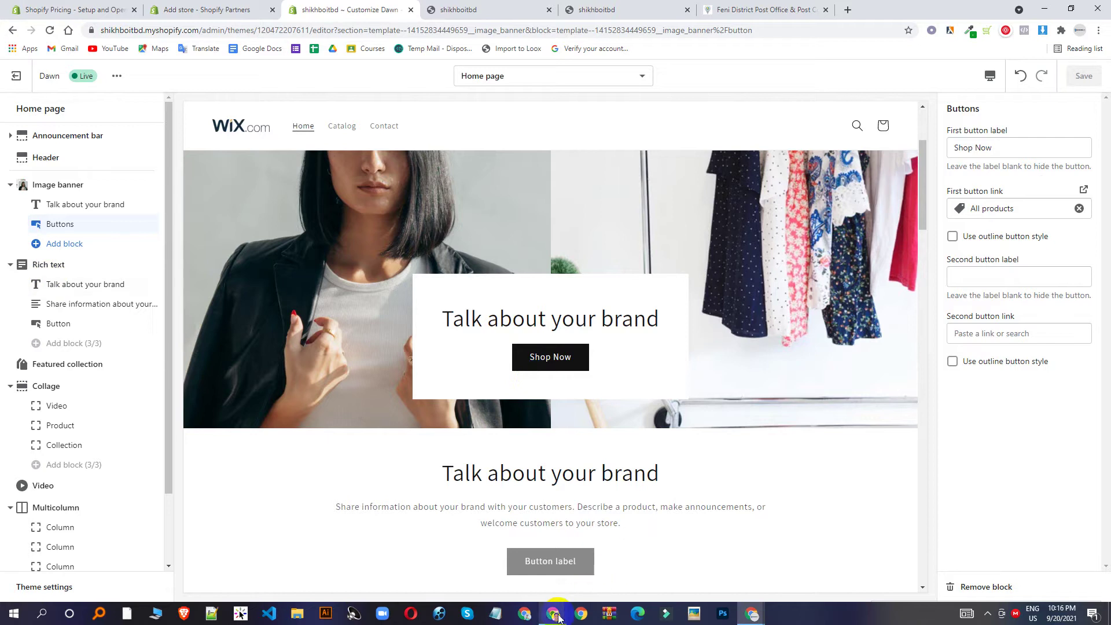
Mute the microphone in Google Meet and admit the waiting participant.
mouse_move(564, 591)
left_click(483, 570)
left_click(475, 579)
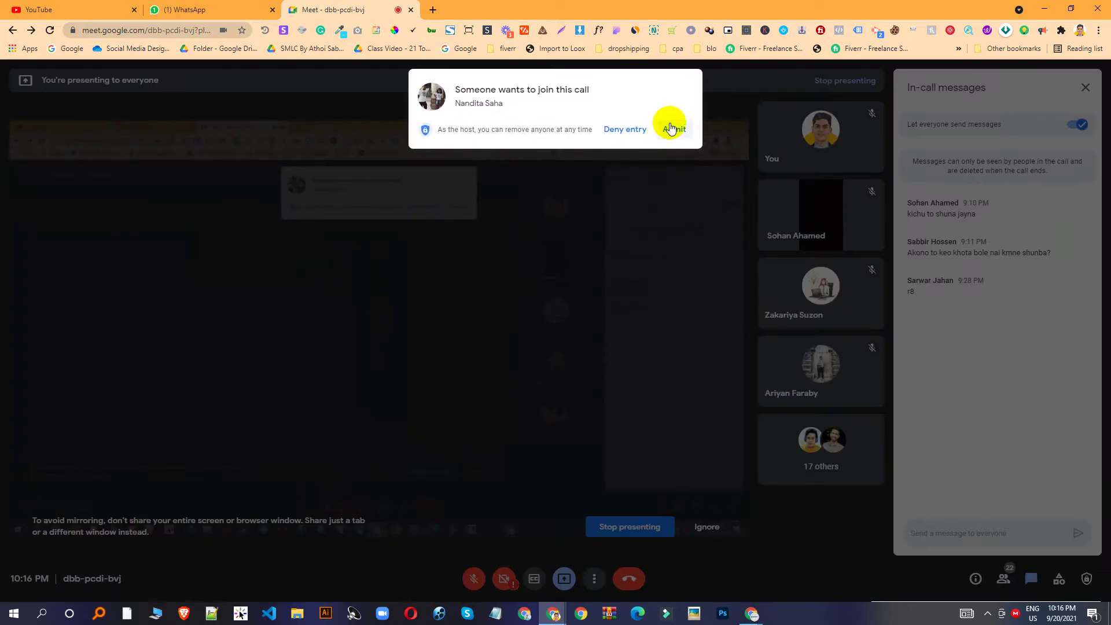
left_click(671, 128)
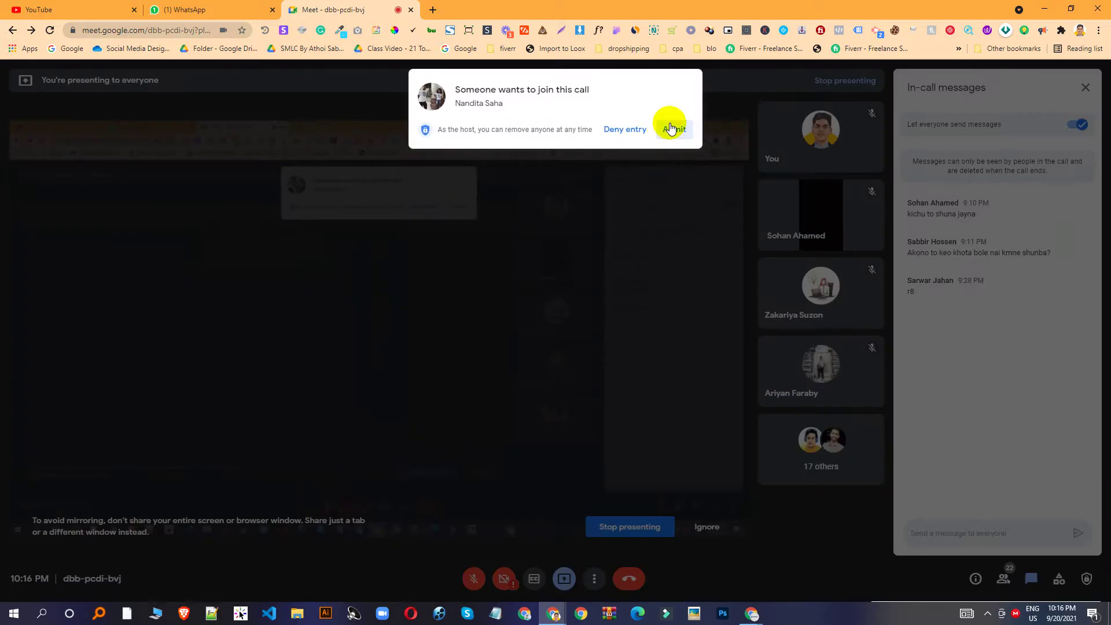
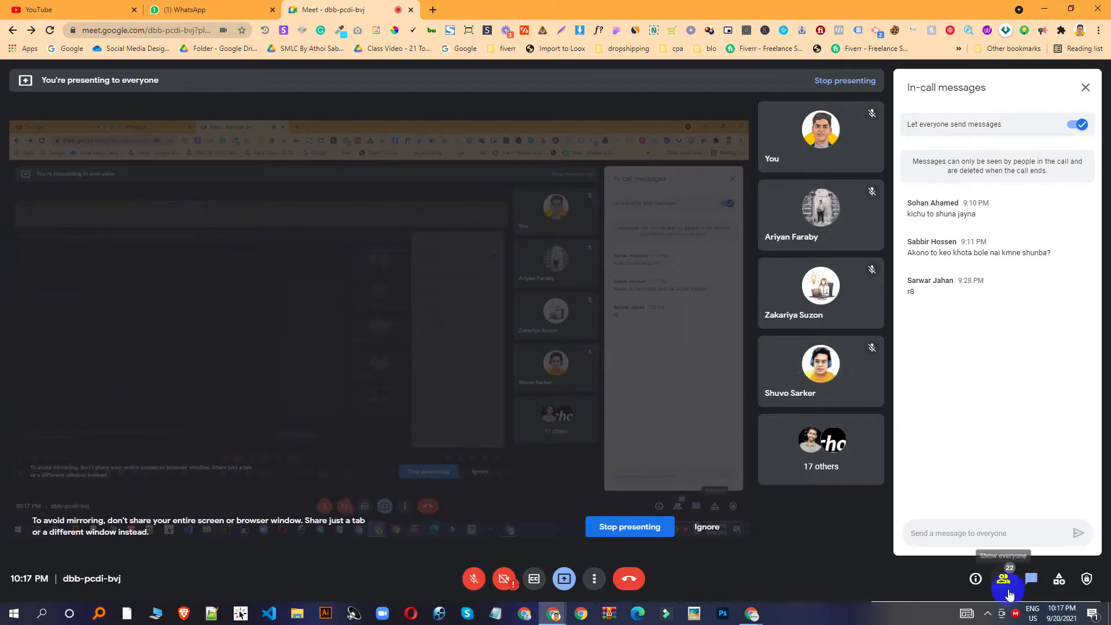
Show the Meet participant list, unmute the microphone, and bring the store's Chrome window forward.
left_click(1005, 585)
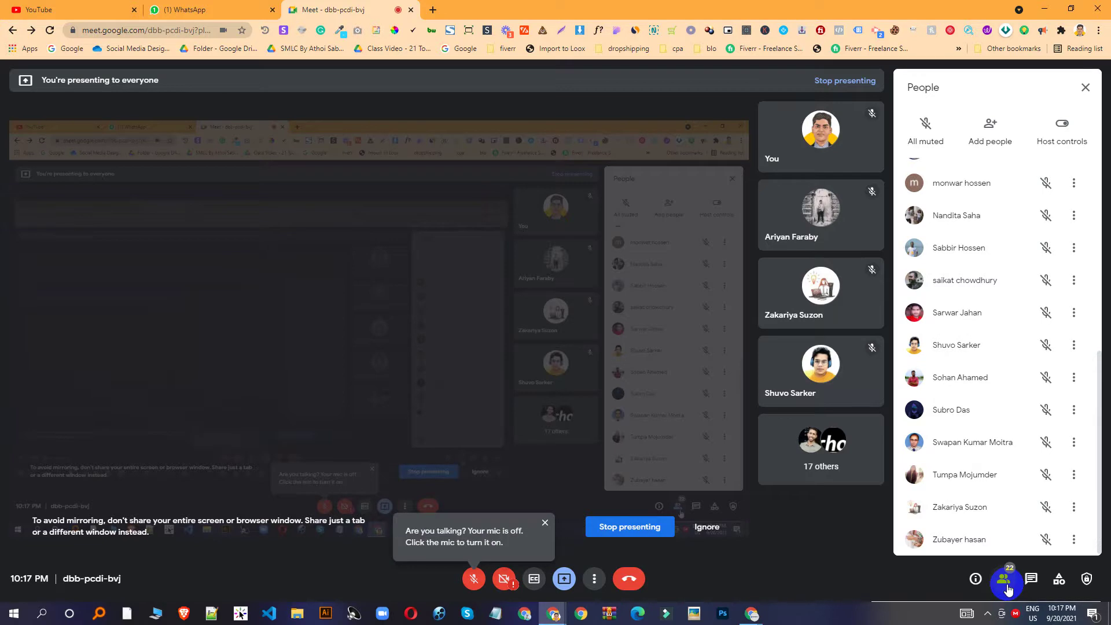
left_click(474, 579)
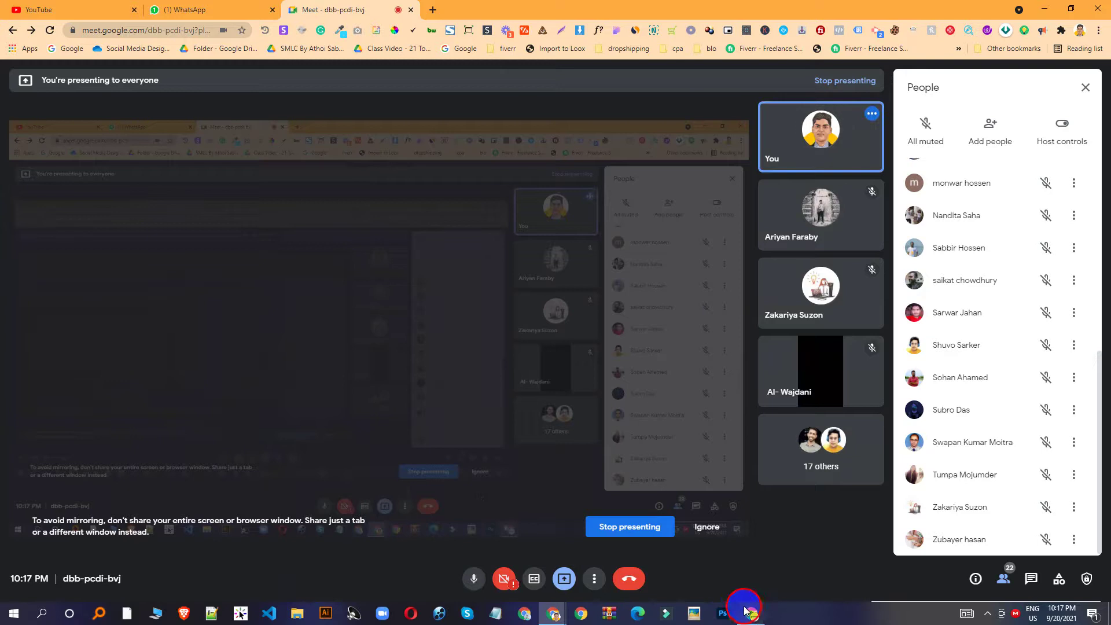
mouse_move(752, 612)
left_click(794, 565)
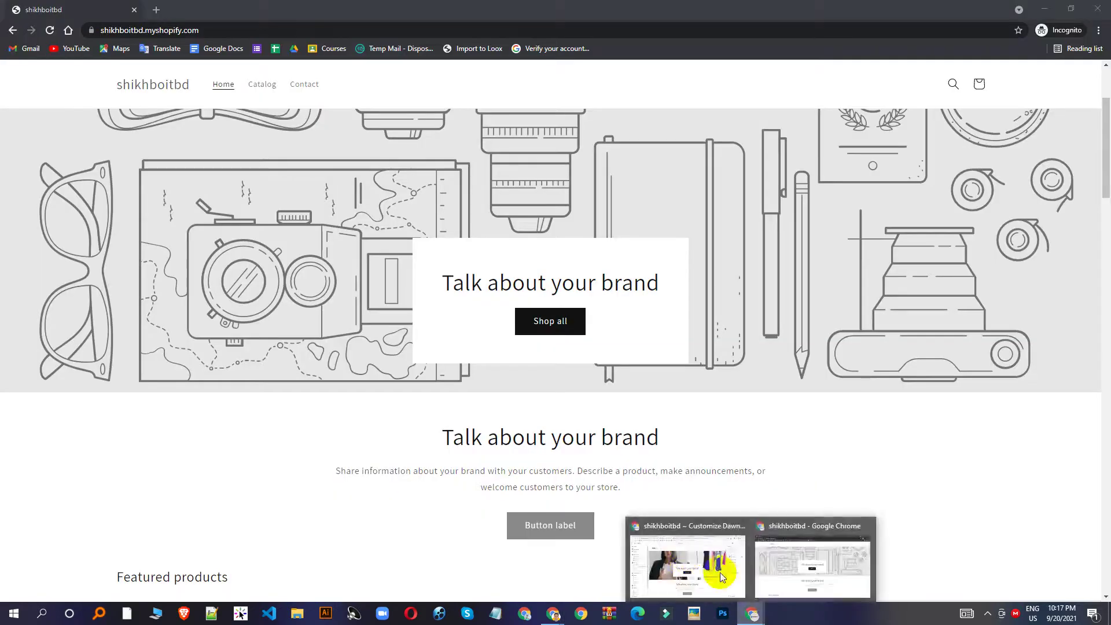
In the theme editor, hide the Rich text section, then show it again.
left_click(719, 572)
scroll(561, 359, "down", 4)
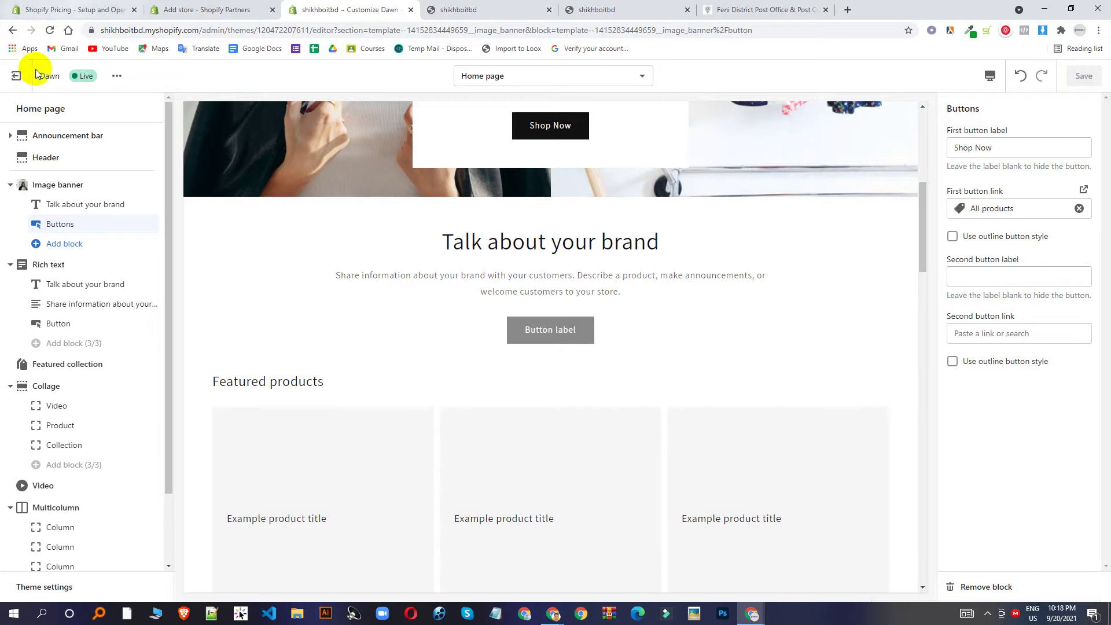
mouse_move(137, 191)
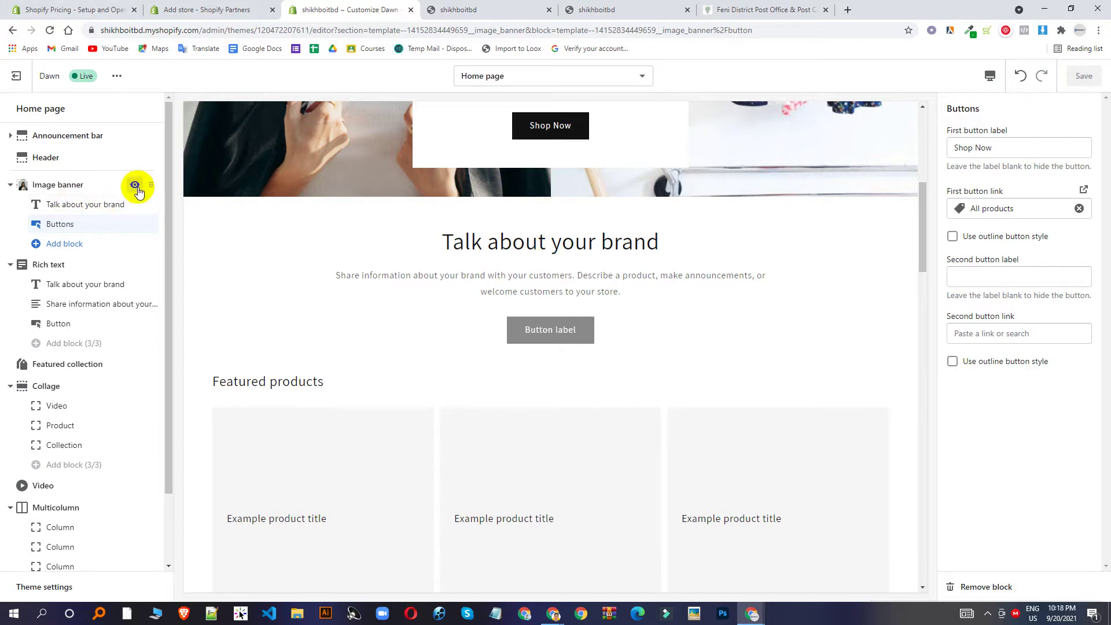
mouse_move(134, 273)
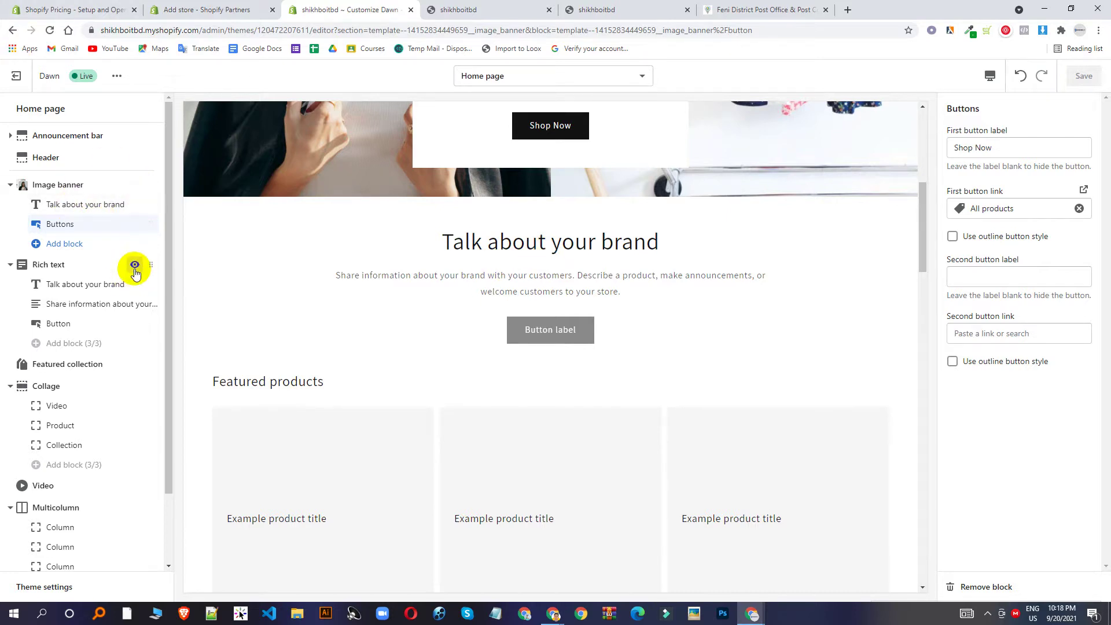
left_click(134, 266)
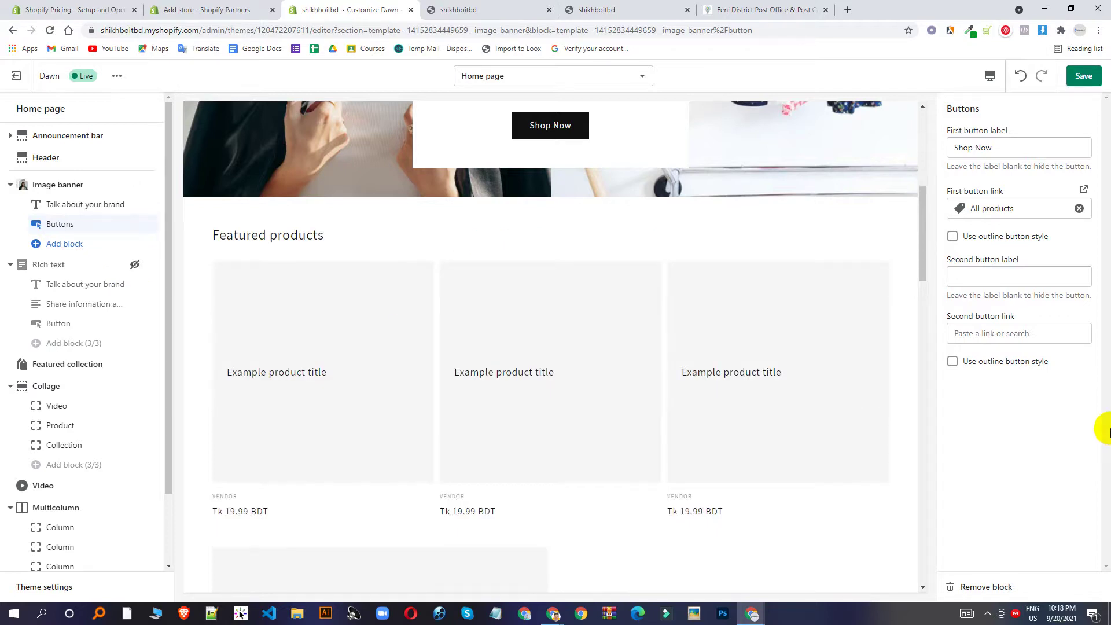
scroll(314, 346, "down", 1)
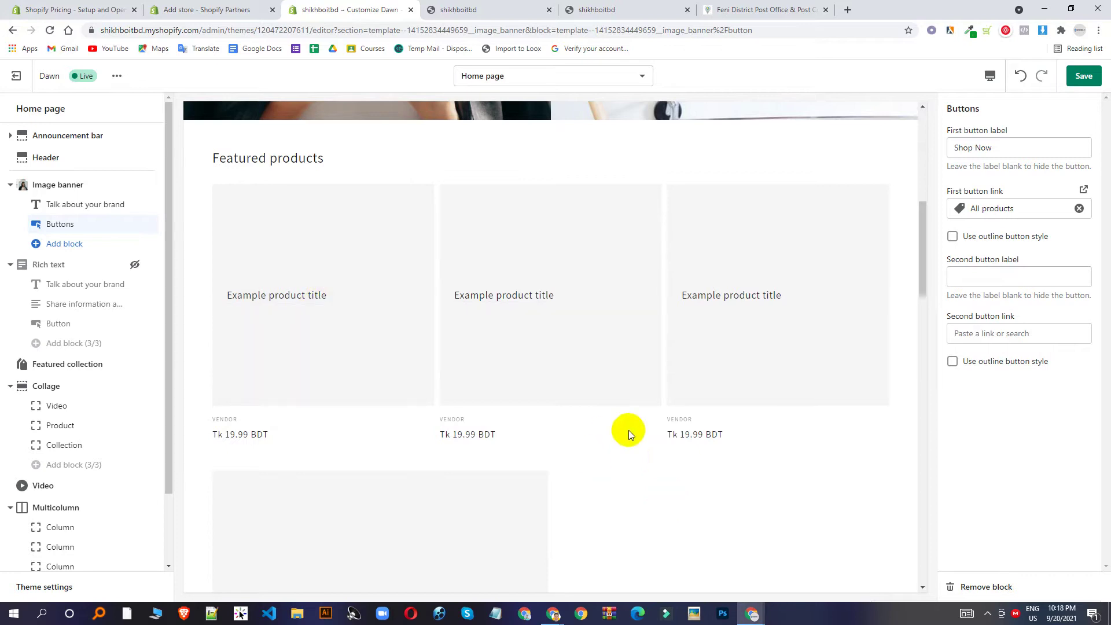
left_click(135, 264)
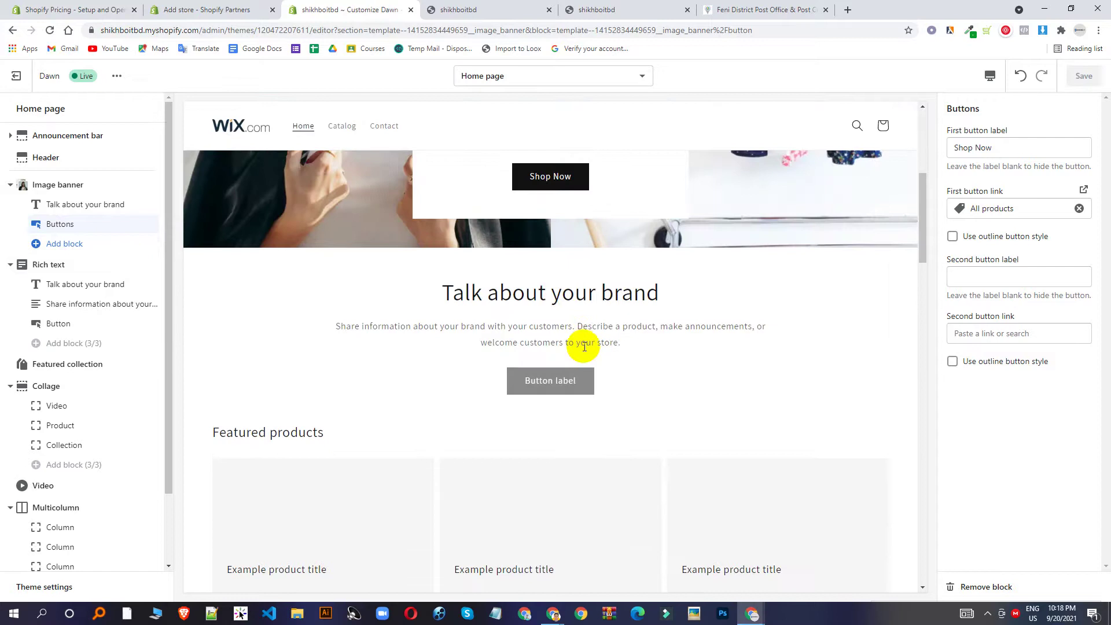
Select the 'Talk about your brand' heading and description text in the preview.
triple_click(582, 343)
triple_click(586, 293)
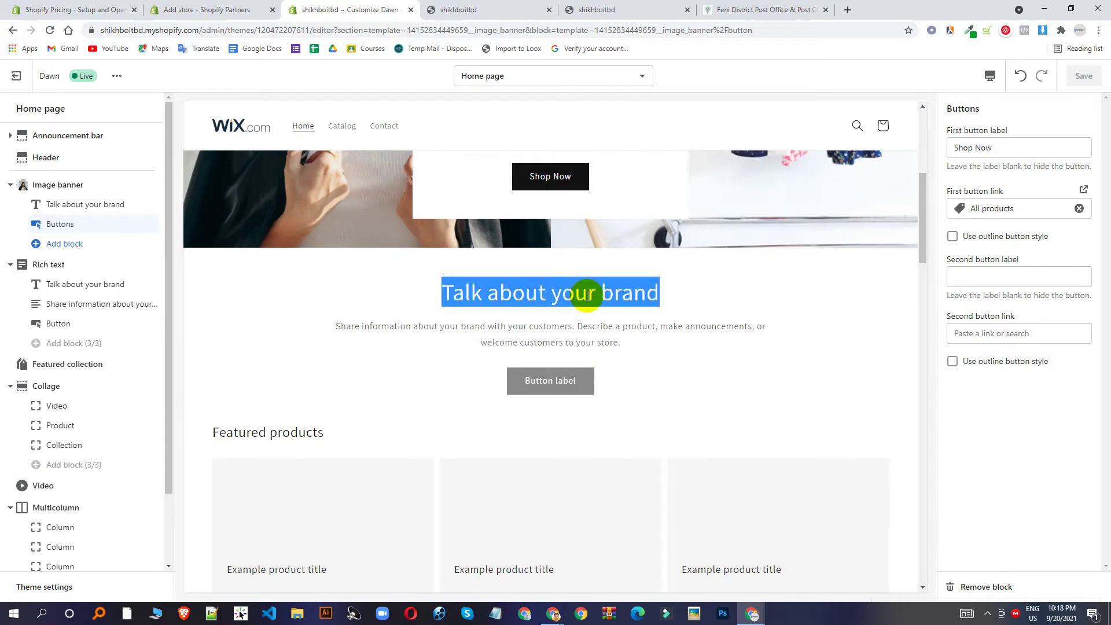
triple_click(567, 343)
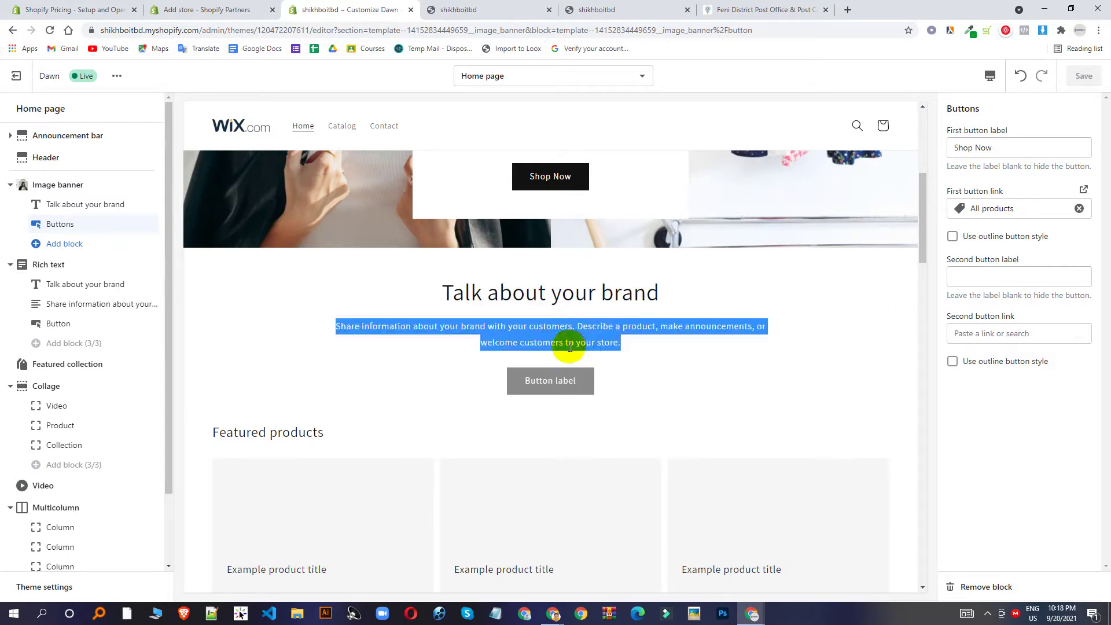
left_click(547, 296)
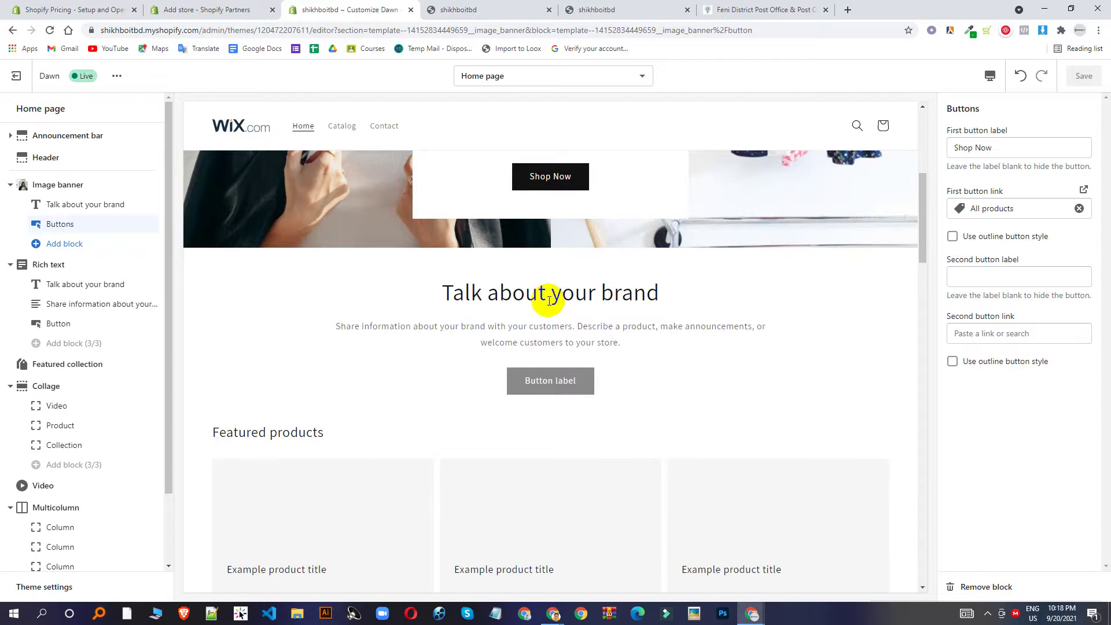
triple_click(549, 299)
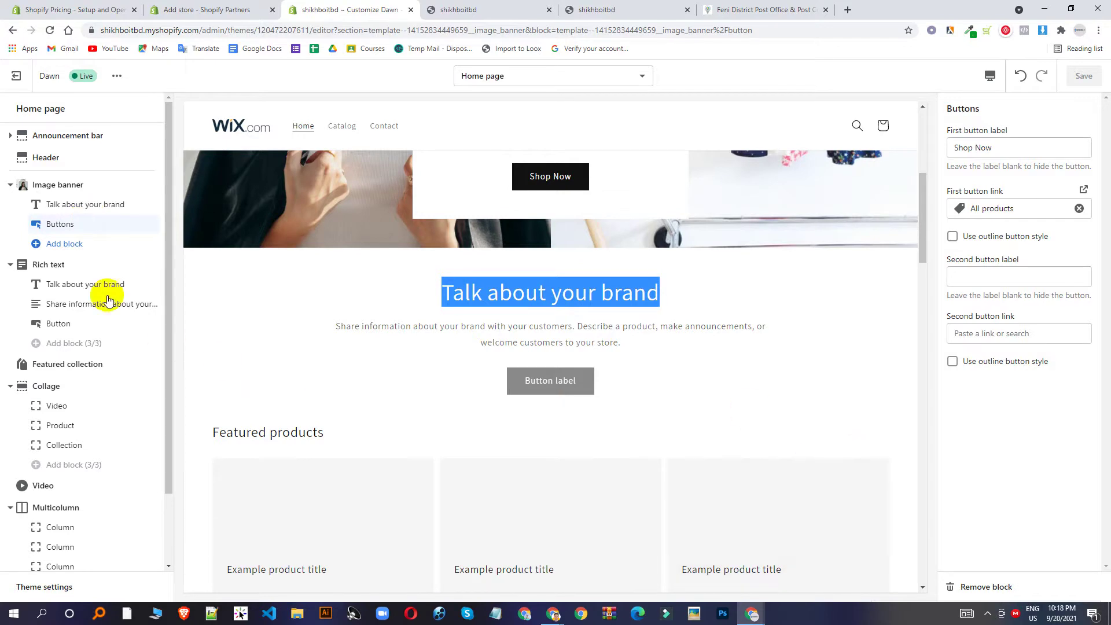
Review the Featured collection section's change options without altering the collection.
left_click(78, 366)
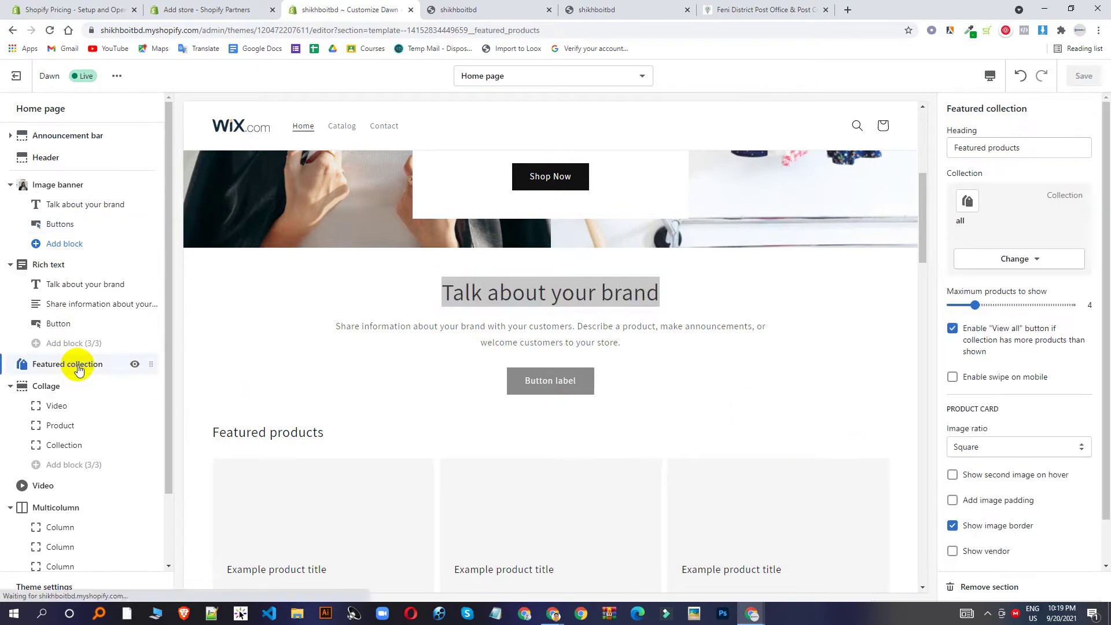
scroll(628, 315, "down", 4)
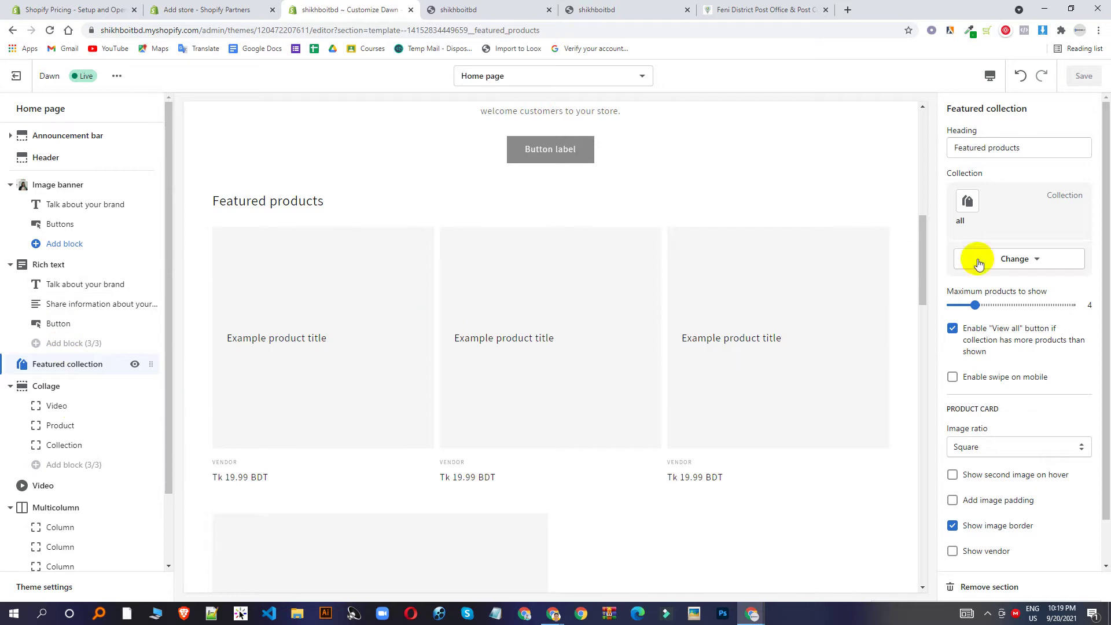
left_click(1024, 266)
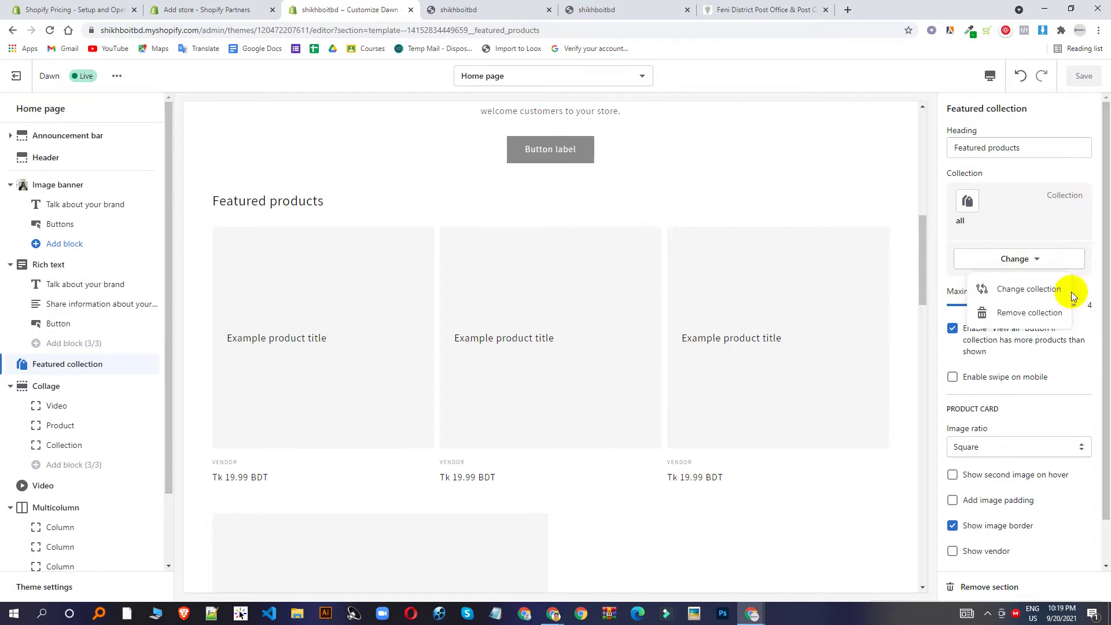
left_click(818, 492)
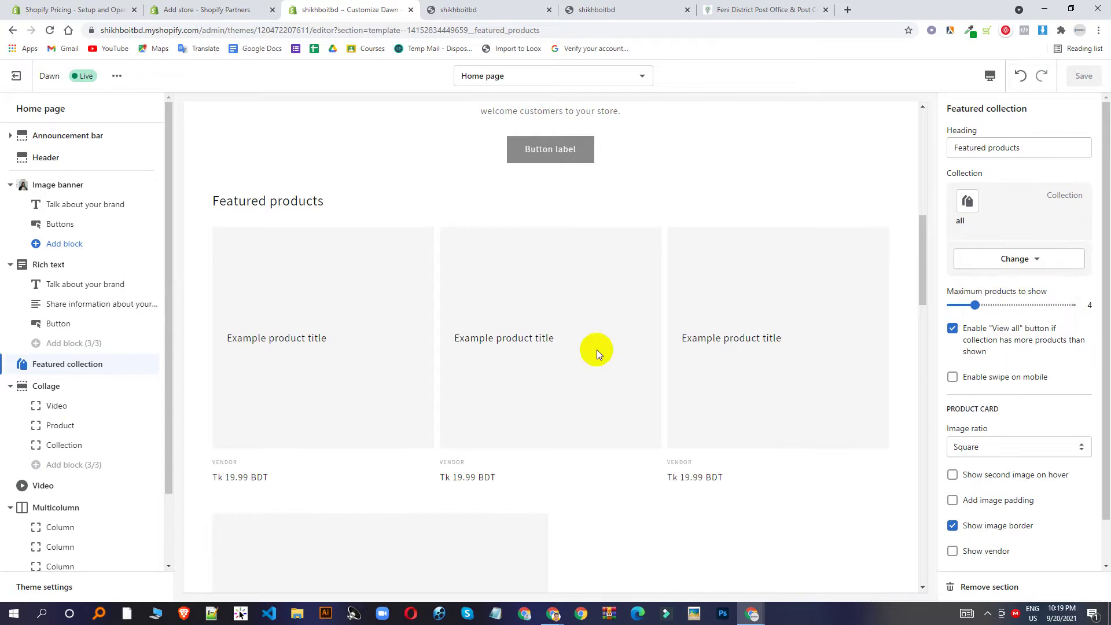
scroll(595, 350, "down", 4)
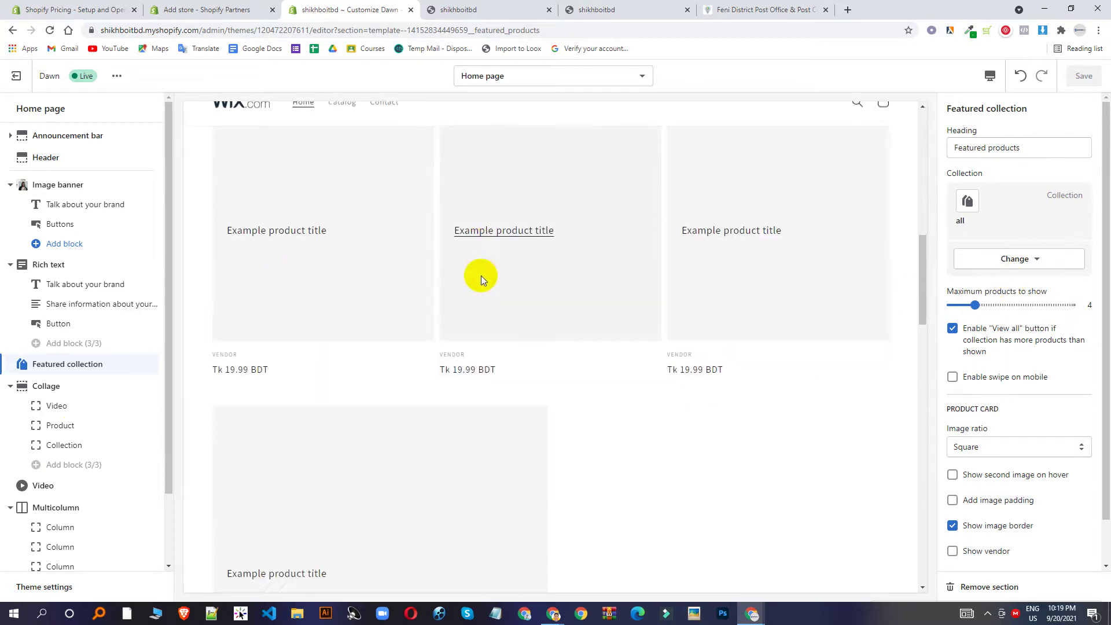
Open the Collage's Video and Product blocks, leaving the product picker closed with nothing chosen.
left_click(52, 385)
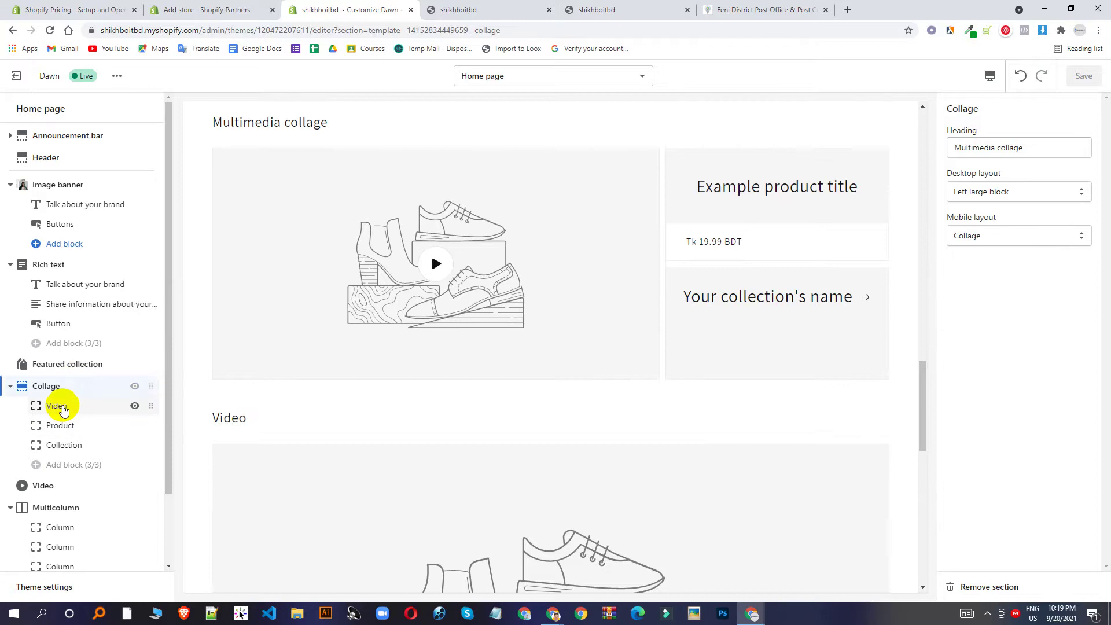
left_click(62, 407)
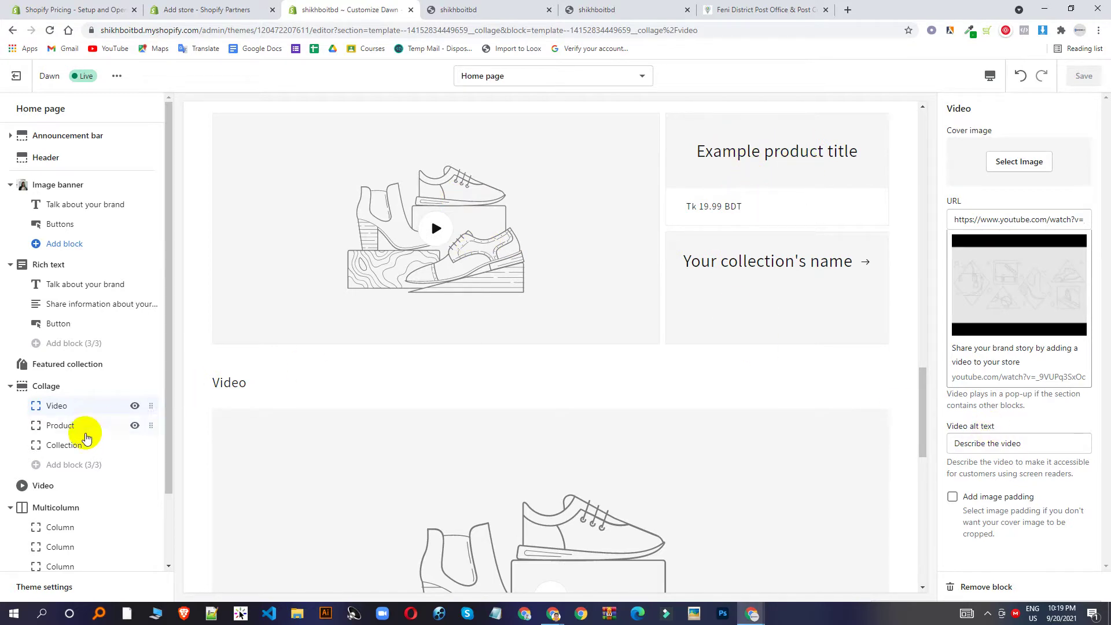
left_click(83, 429)
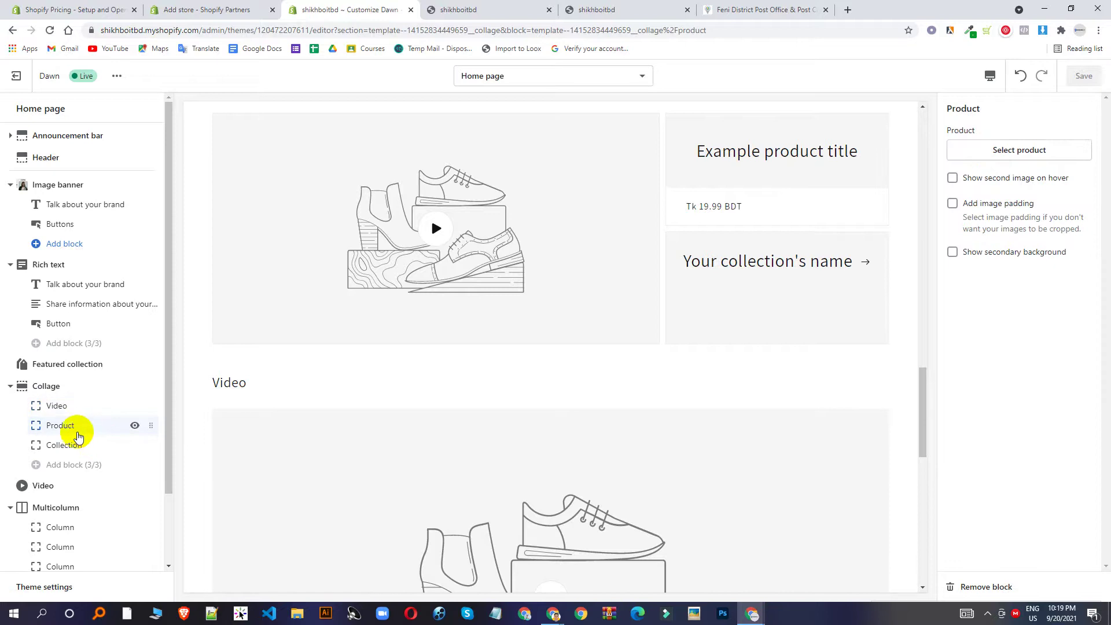
left_click(1023, 152)
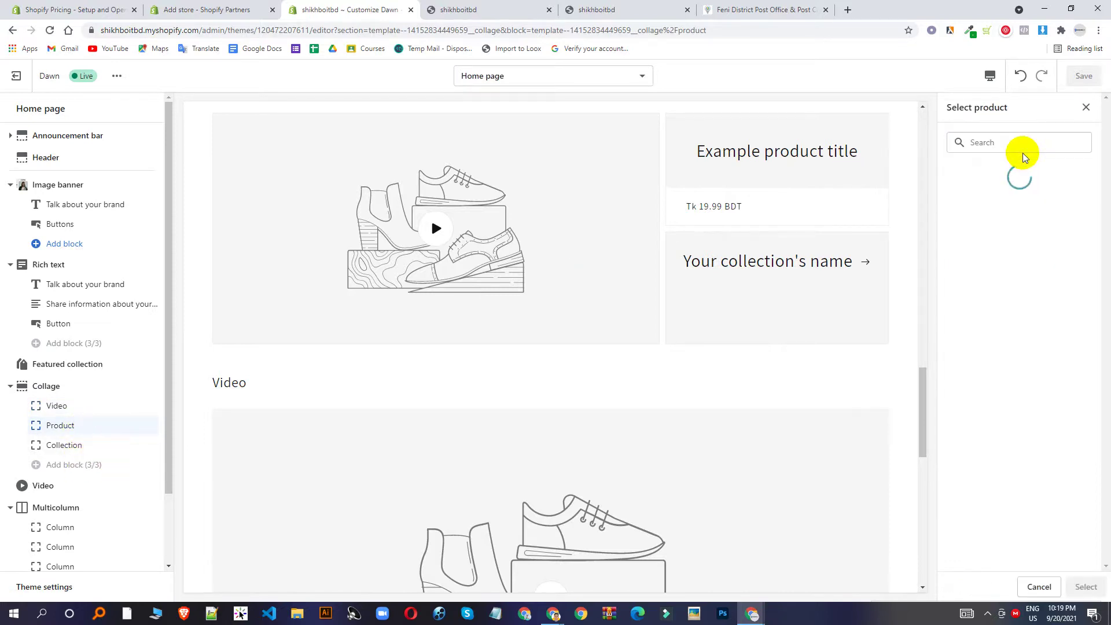
left_click(1085, 107)
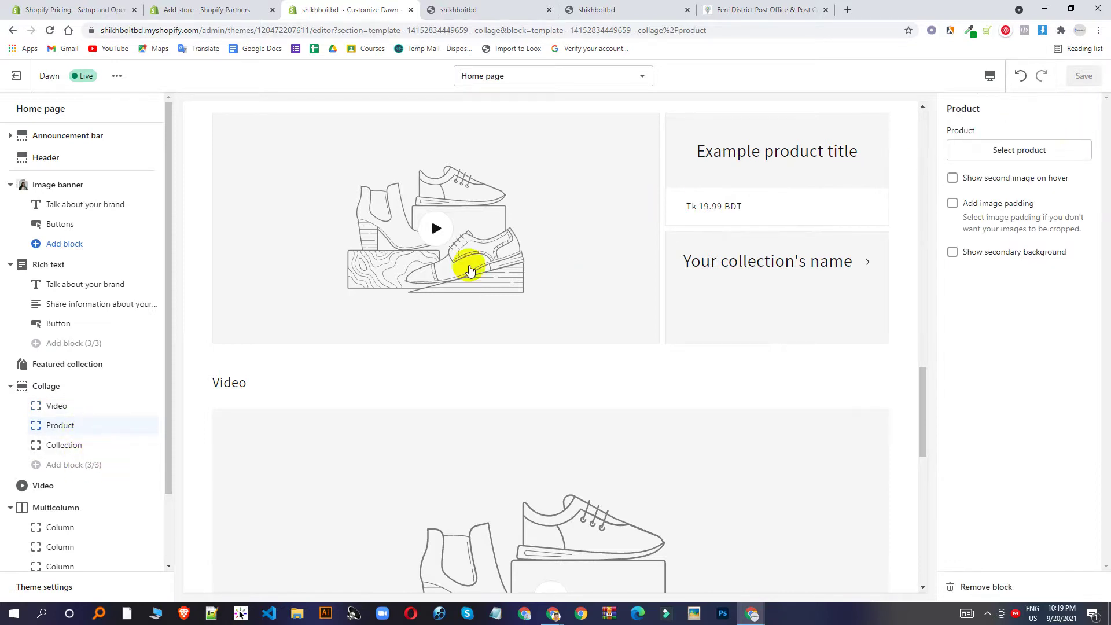
scroll(466, 266, "down", 5)
scroll(318, 337, "down", 1)
scroll(67, 488, "down", 1)
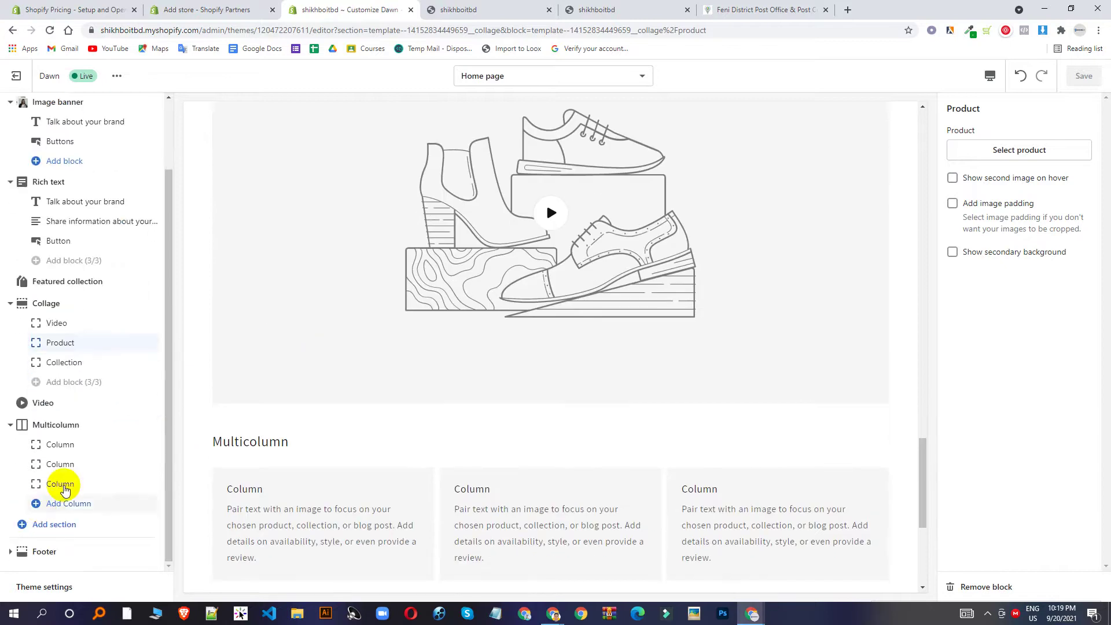
scroll(91, 548, "up", 1)
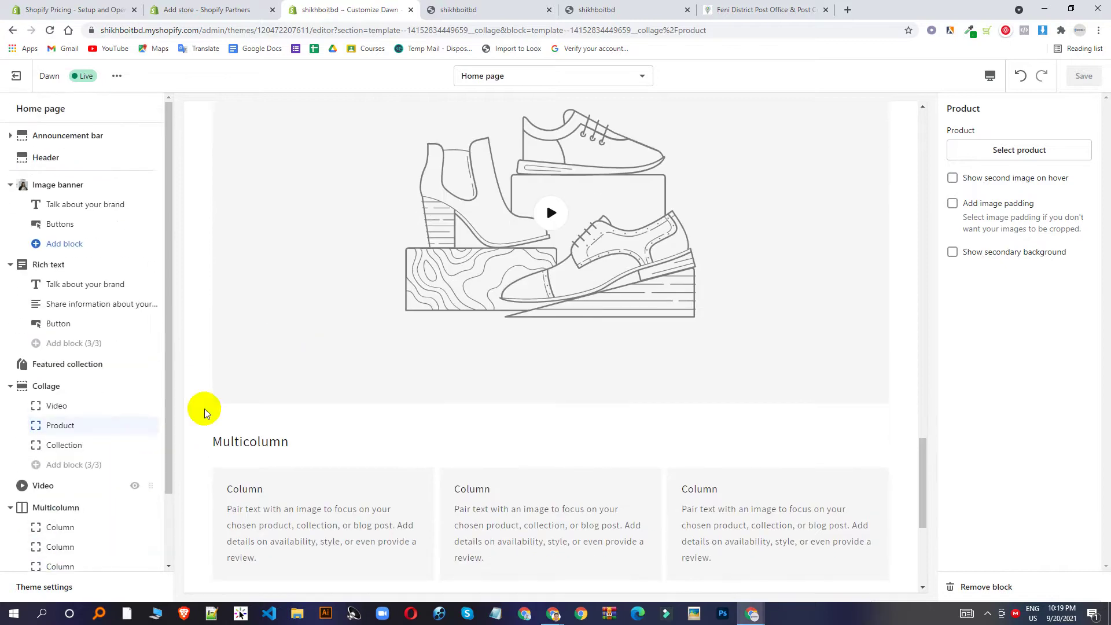
scroll(203, 409, "up", 5)
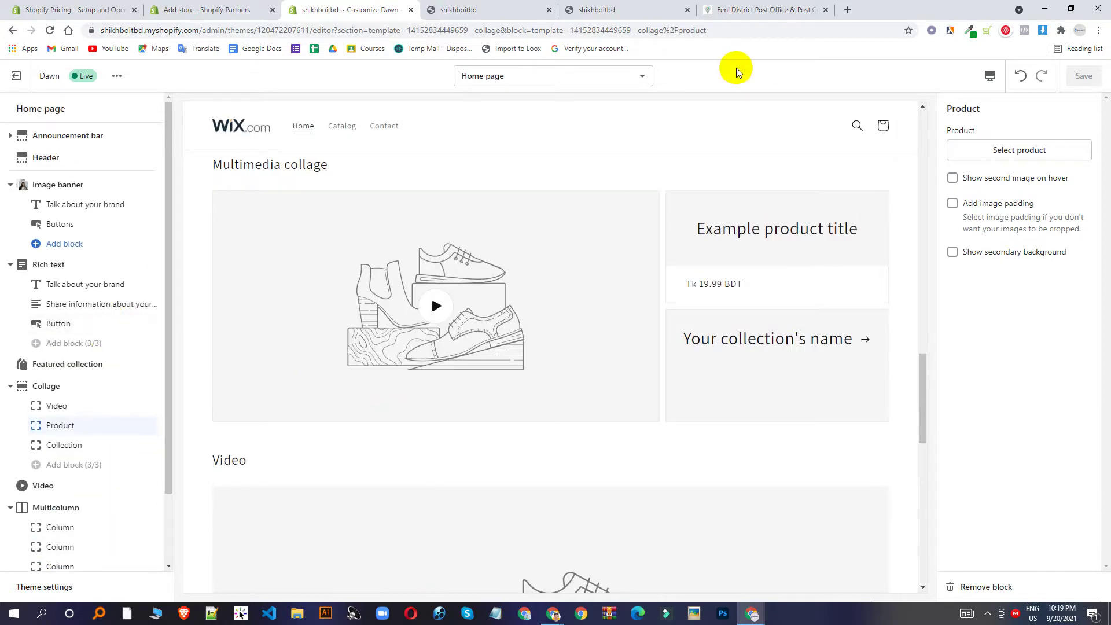
left_click(258, 6)
Return to the theme editor and open the store admin in a new tab.
left_click(101, 6)
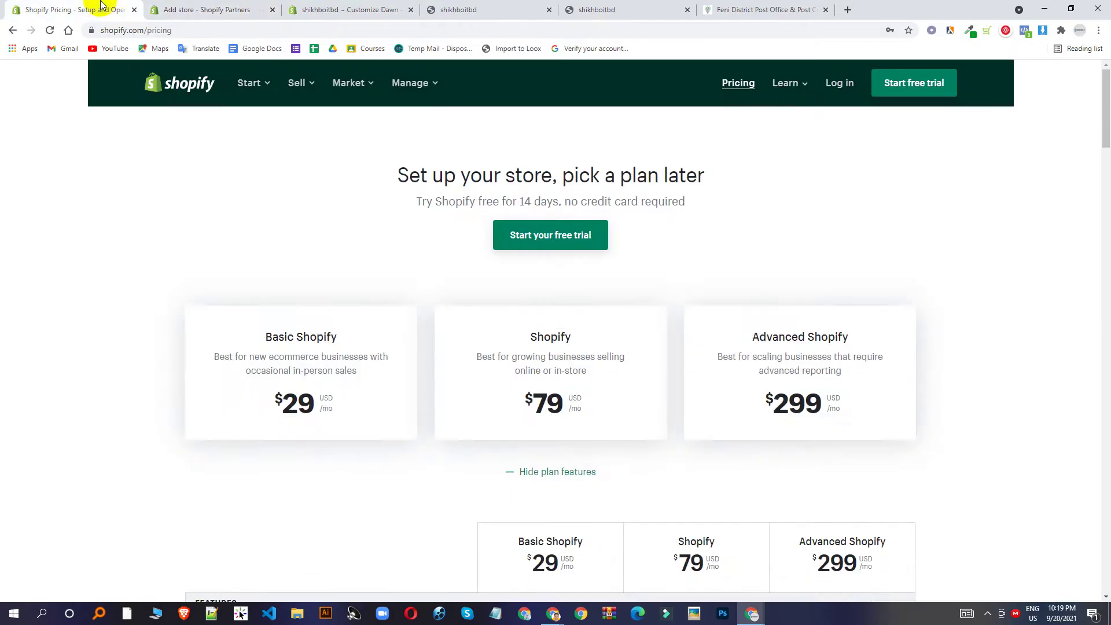
left_click(312, 6)
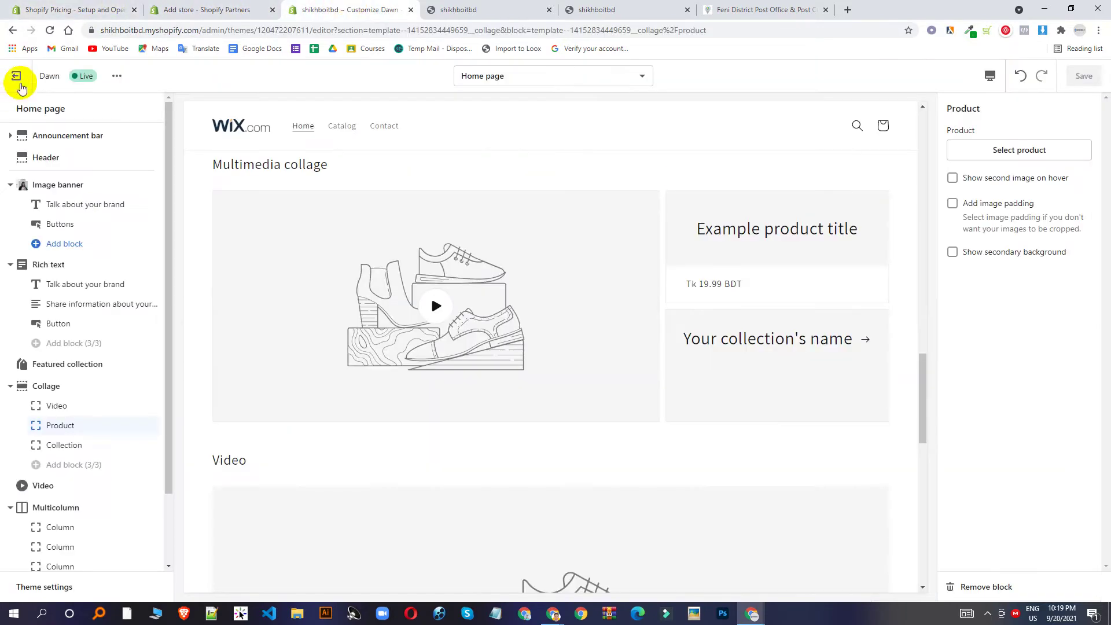
middle_click(17, 77)
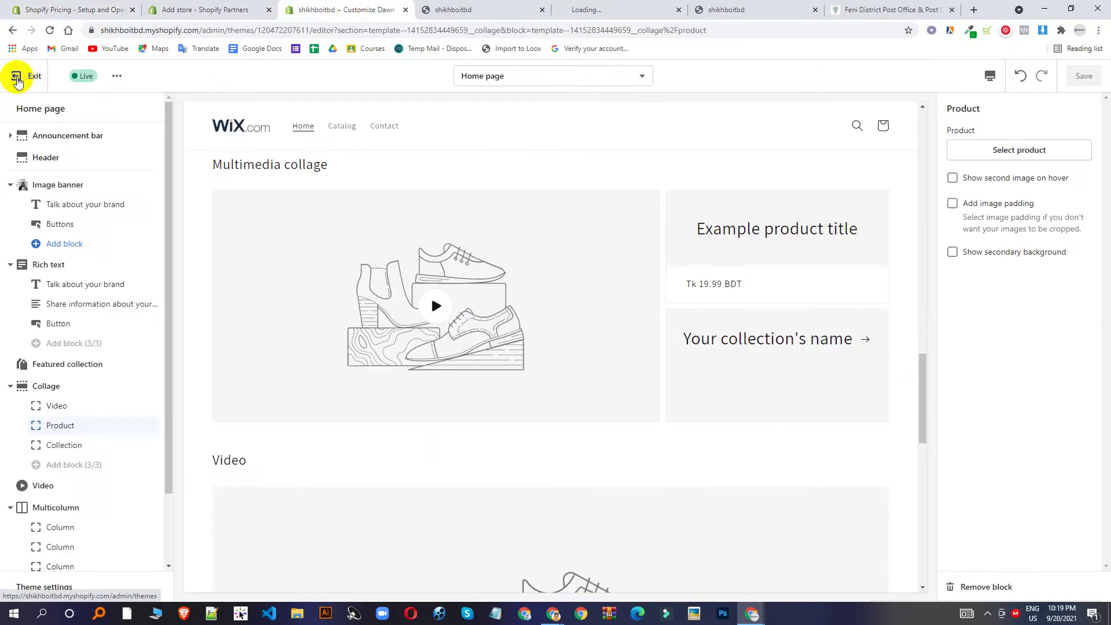
left_click(573, 7)
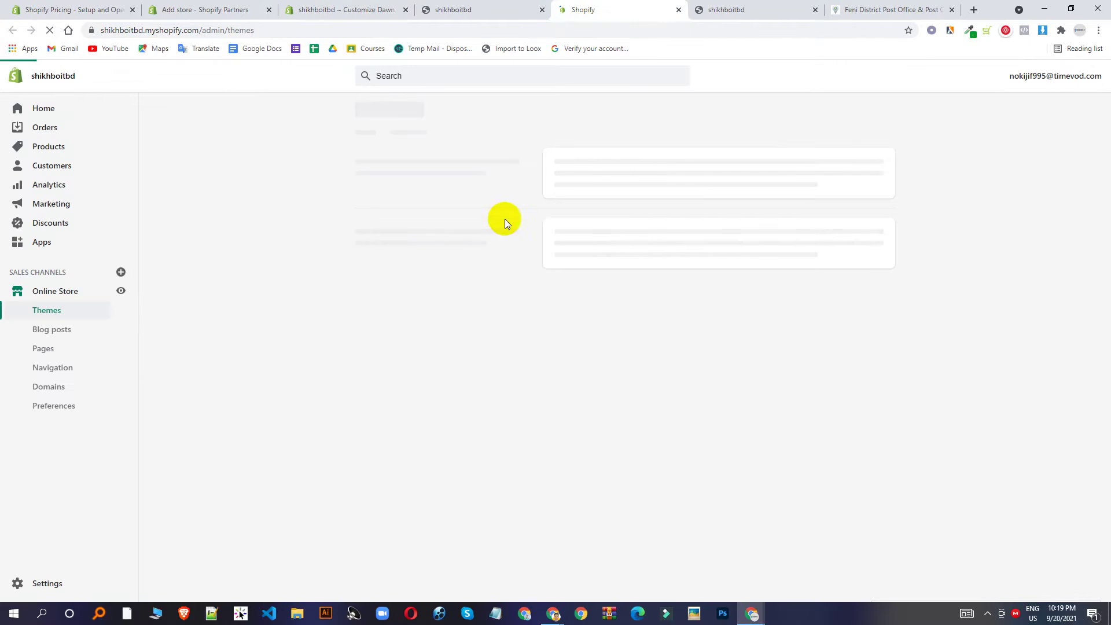
Start a blank new product from Products > Add product, and open an empty browser tab.
left_click(55, 150)
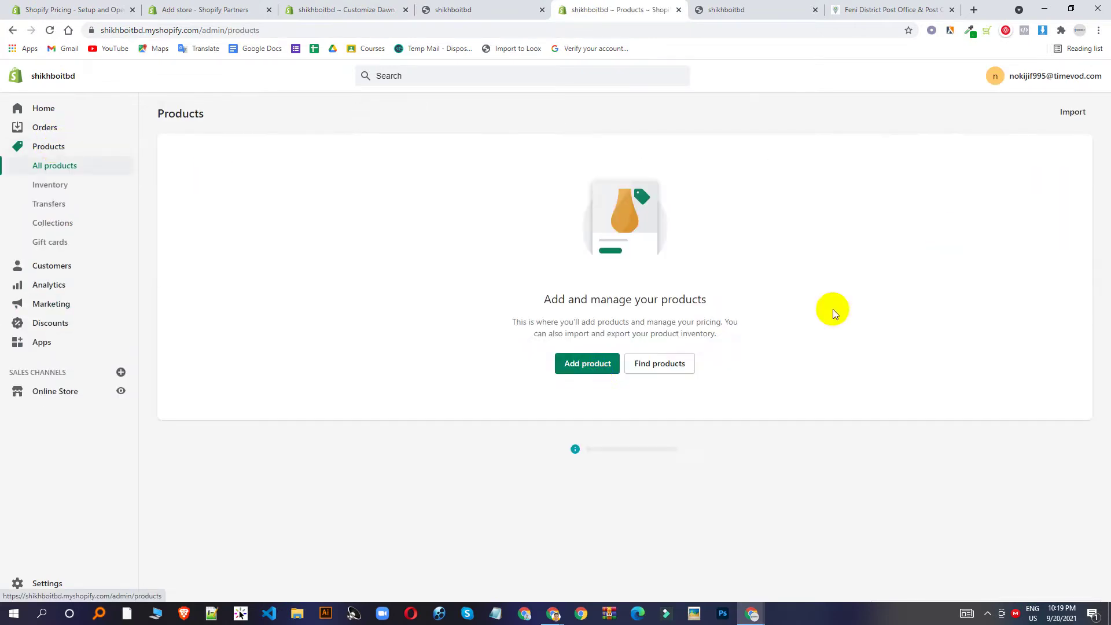
left_click(596, 370)
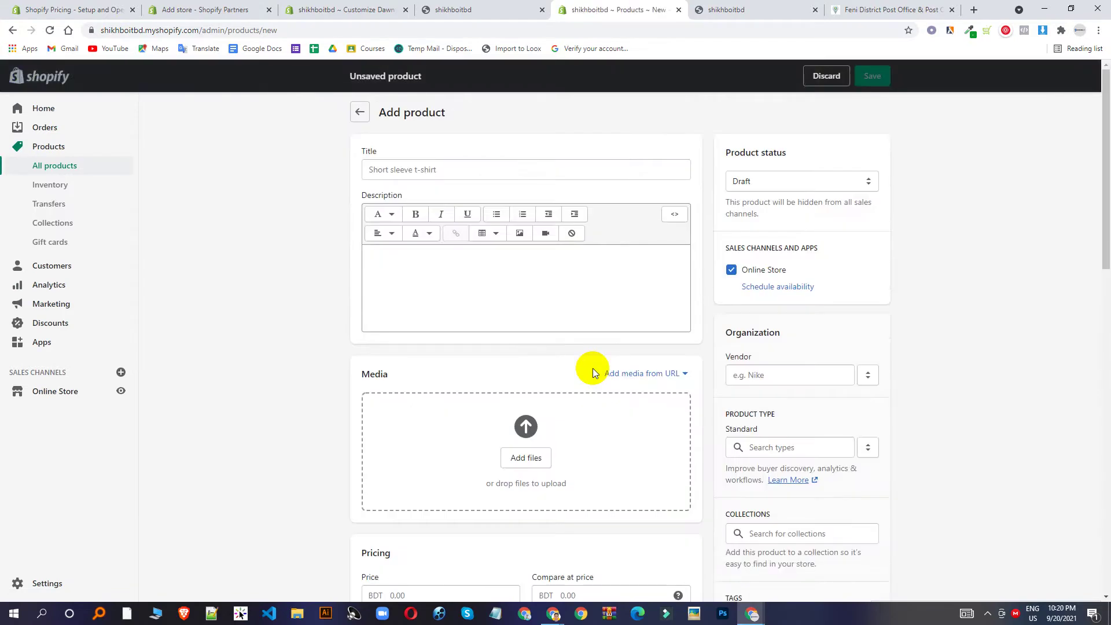
left_click(509, 168)
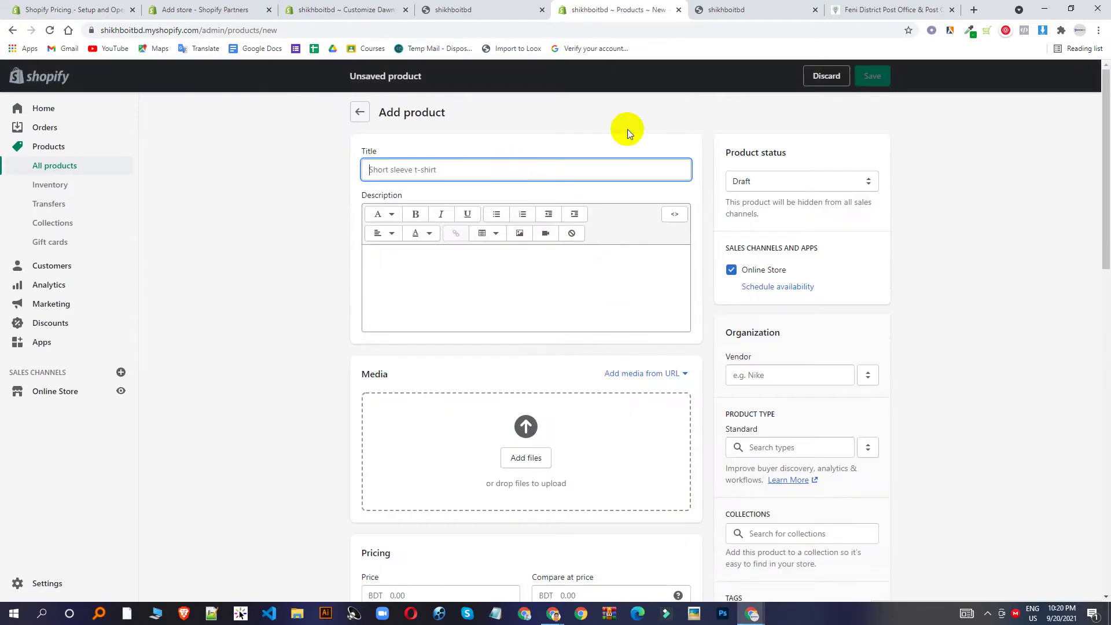
left_click(973, 9)
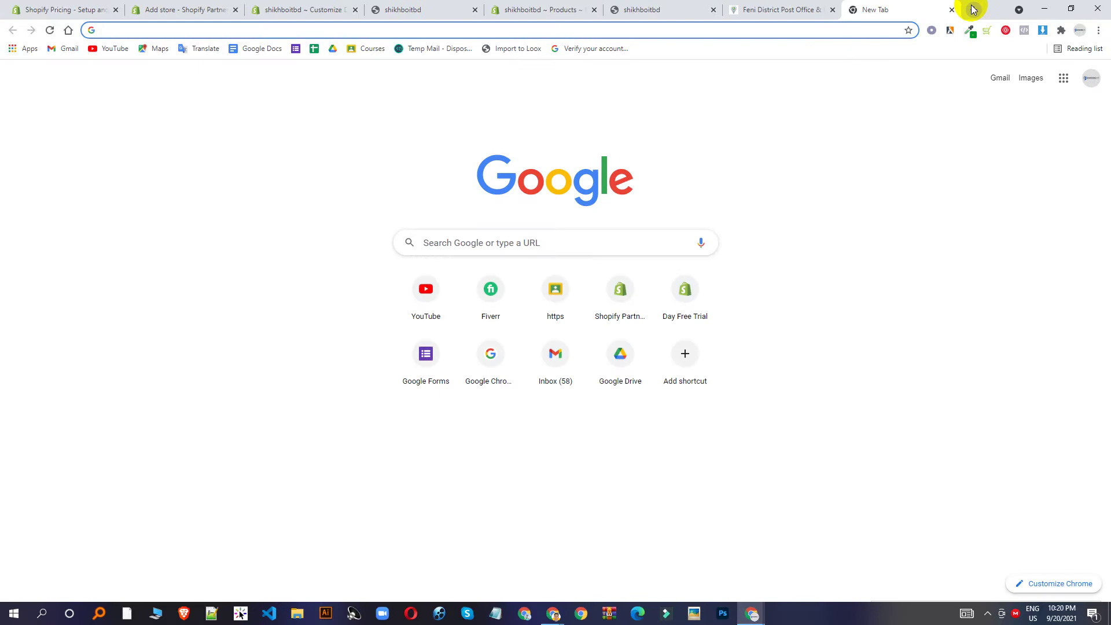
Search Google for 'dog products'.
type("dog ")
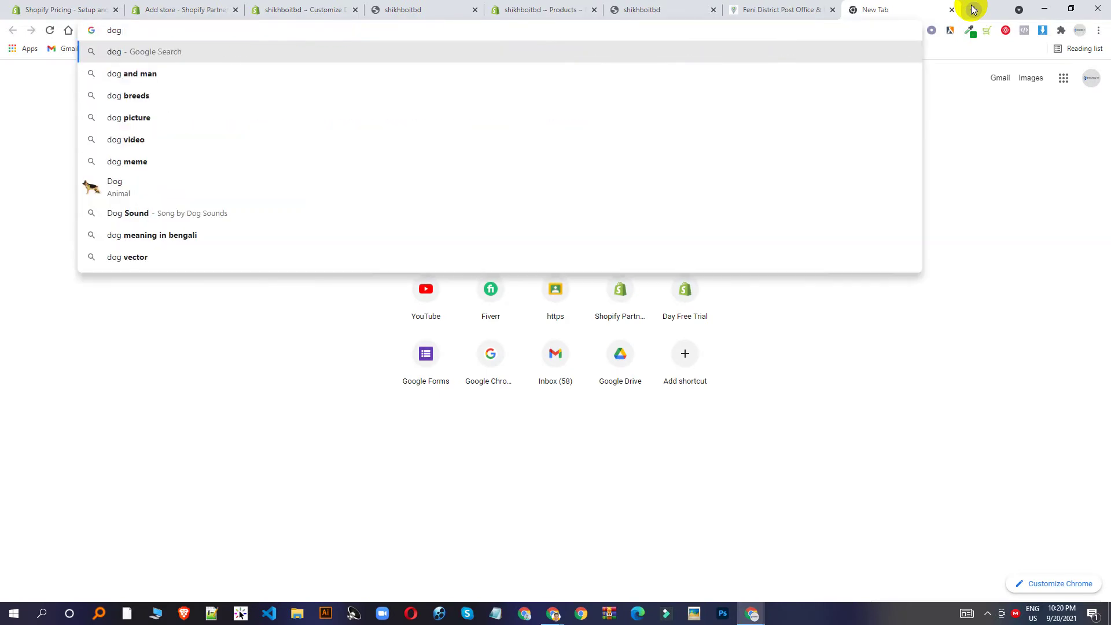
type("produ")
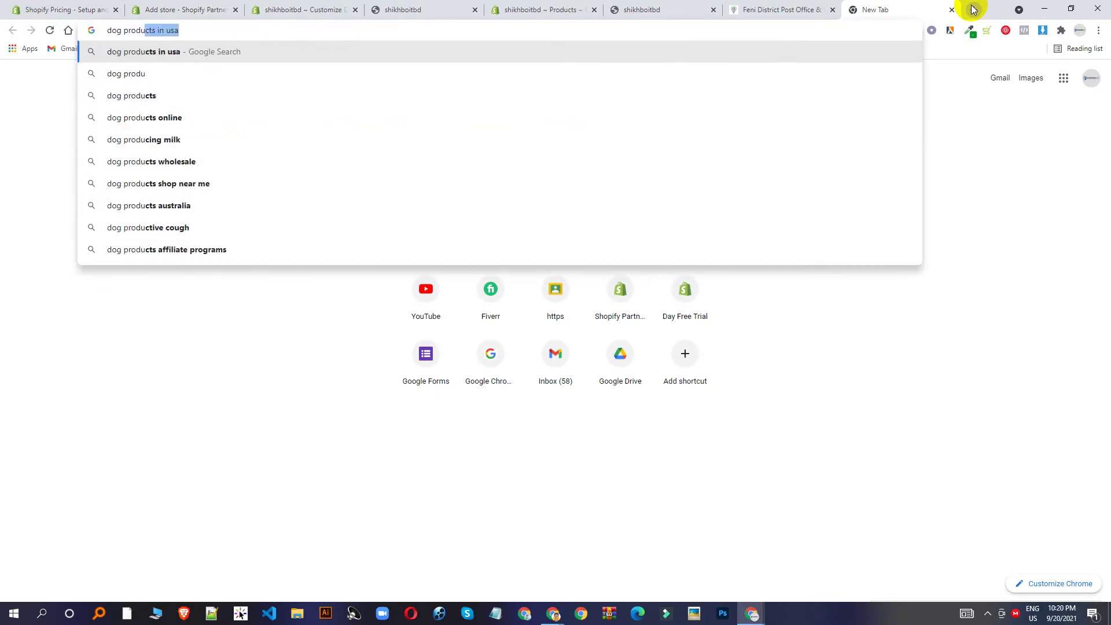
type("ct")
key("Return")
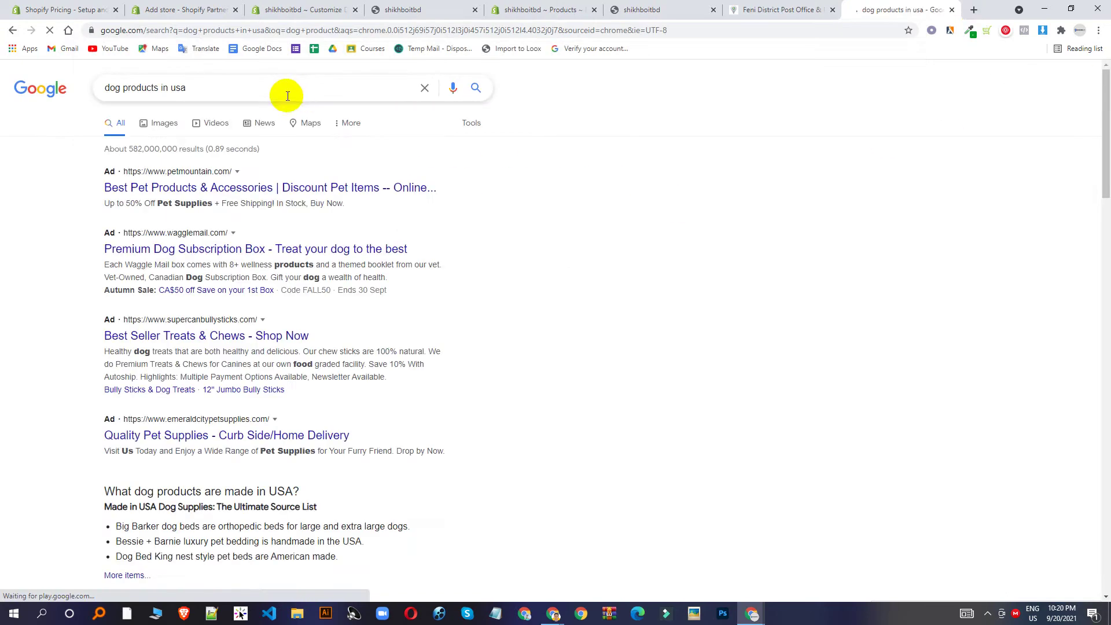
left_click(288, 96)
key("BackSpace")
key("BackSpace")
key("BackSpace")
key("BackSpace")
key("BackSpace")
key("BackSpace")
key("BackSpace")
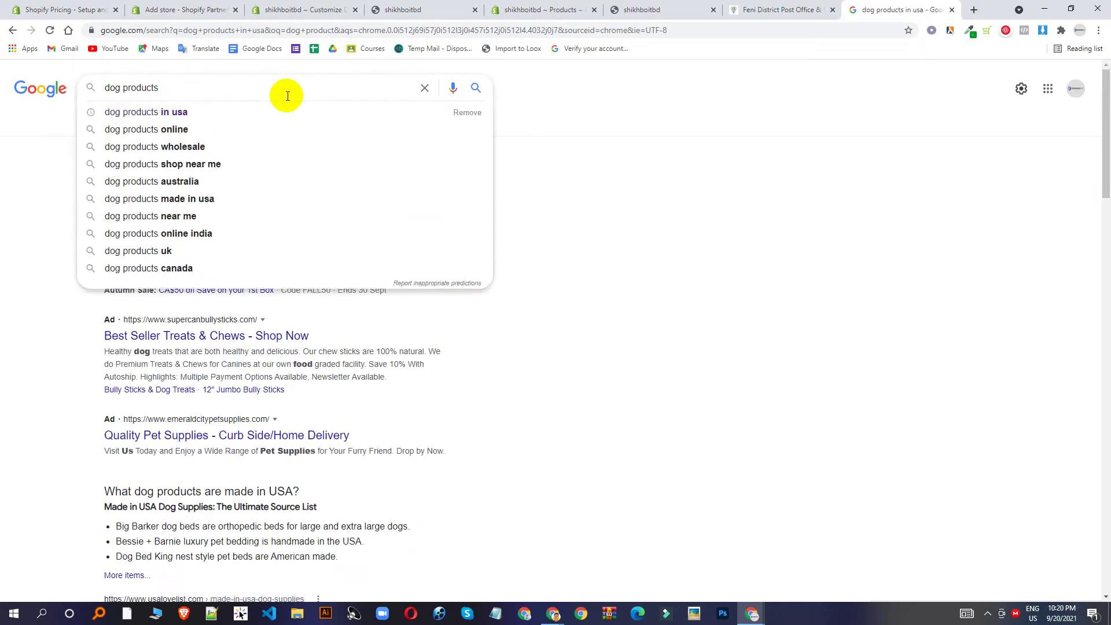
key("Return")
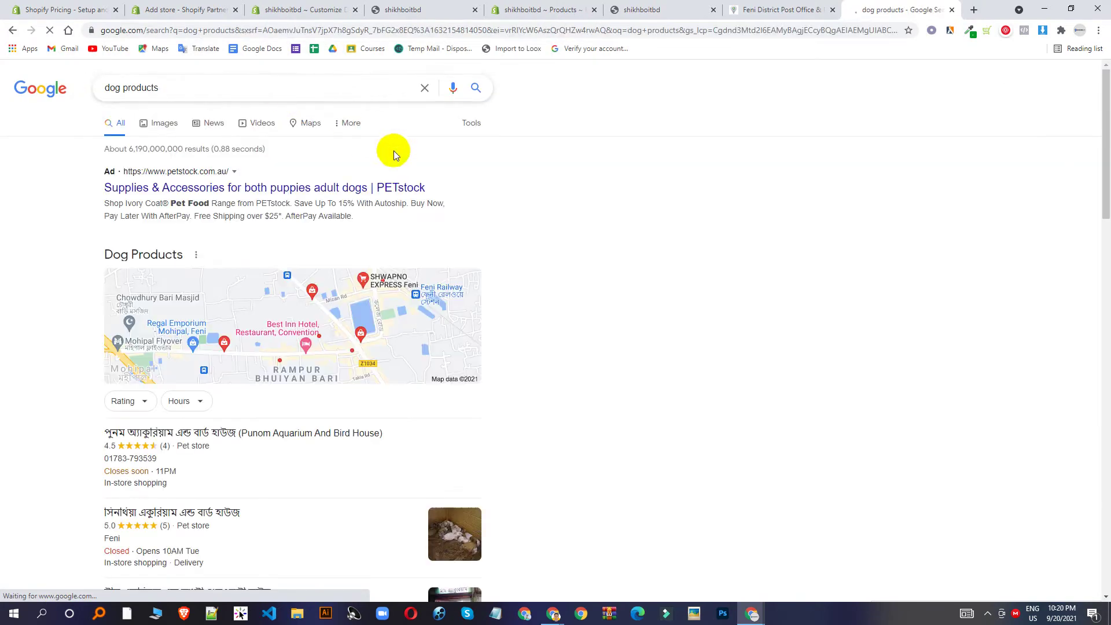
scroll(273, 215, "down", 2)
scroll(272, 215, "down", 7)
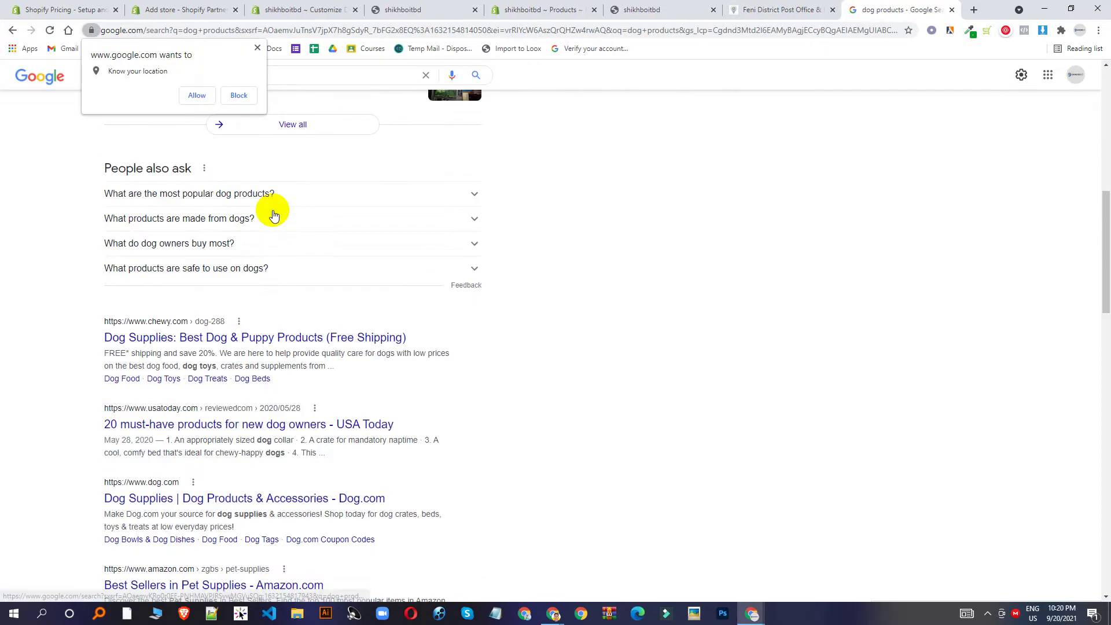
Open Chewy's Hill's Science Diet dry dog food page, then return to the Shopify form.
left_click(259, 341)
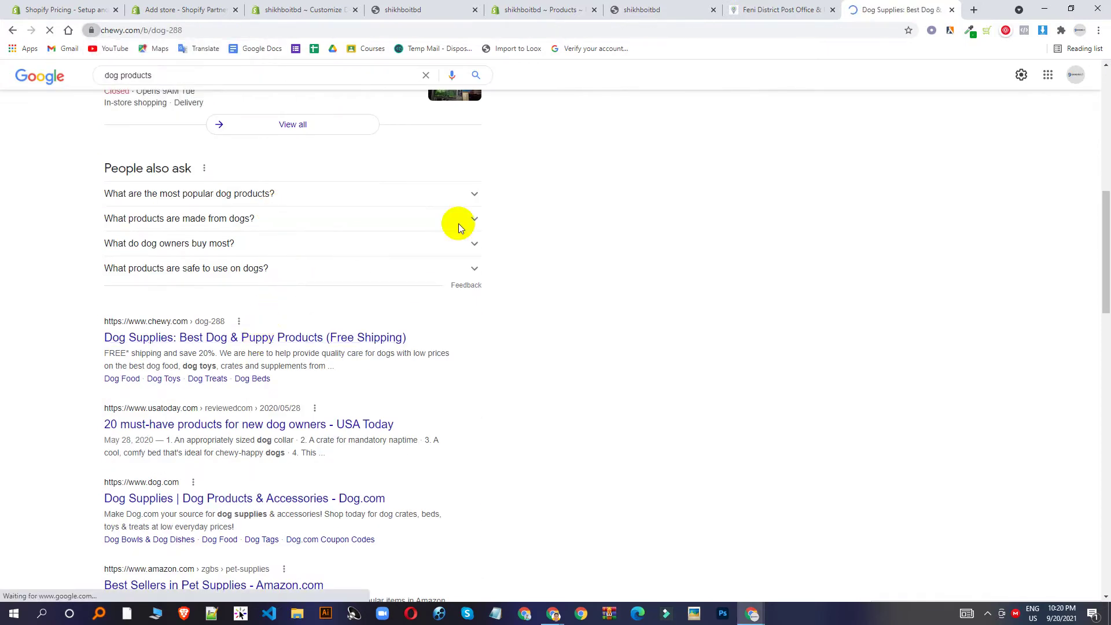
scroll(575, 370, "down", 2)
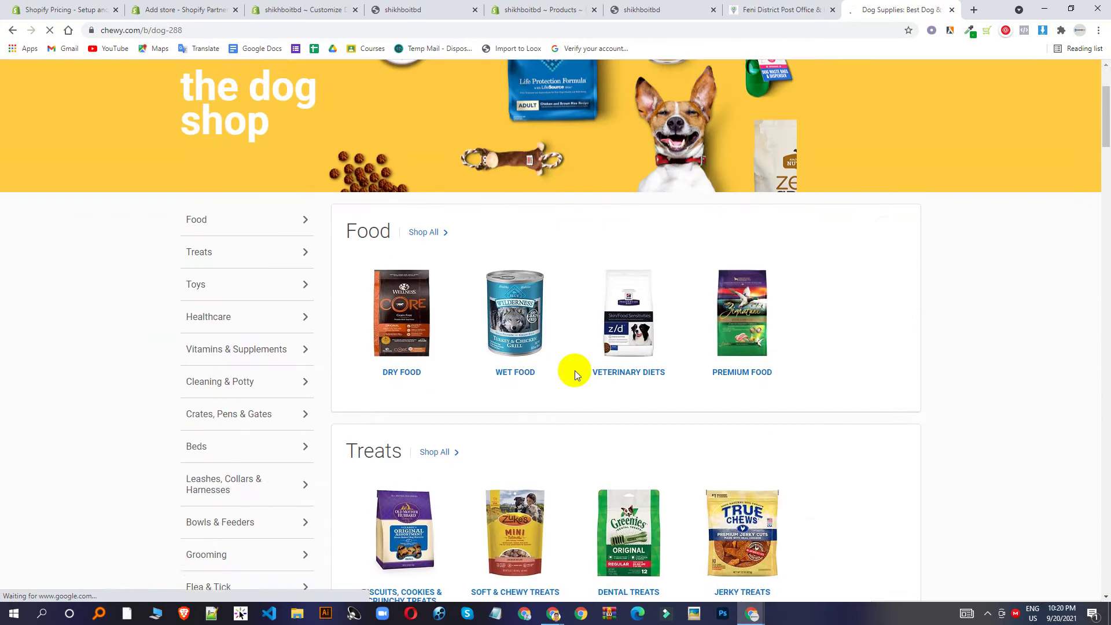
left_click(422, 339)
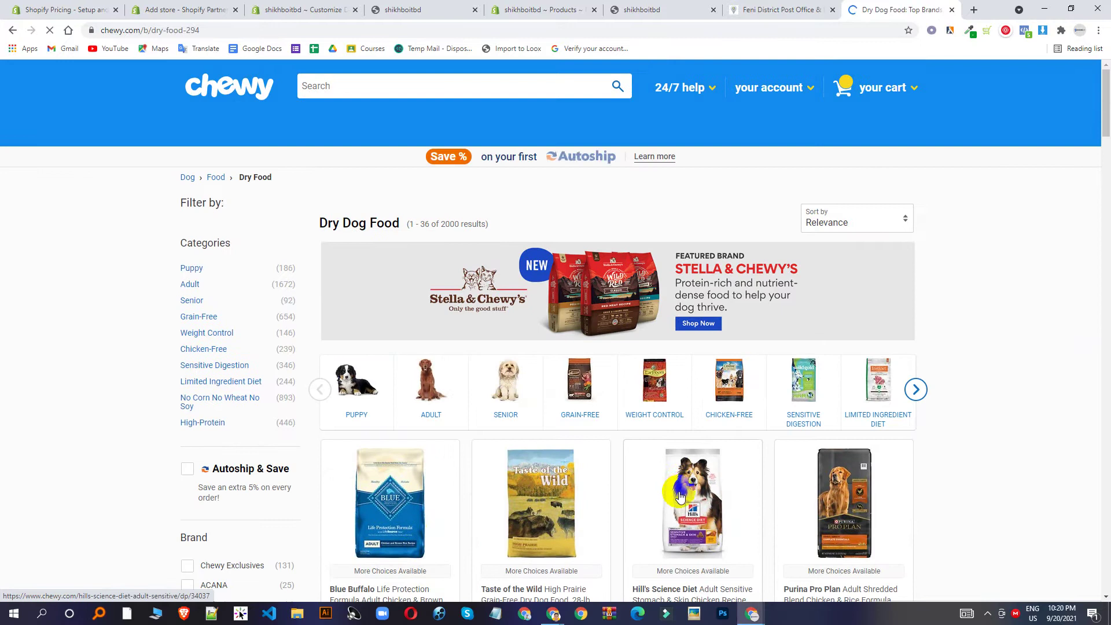
left_click(682, 490)
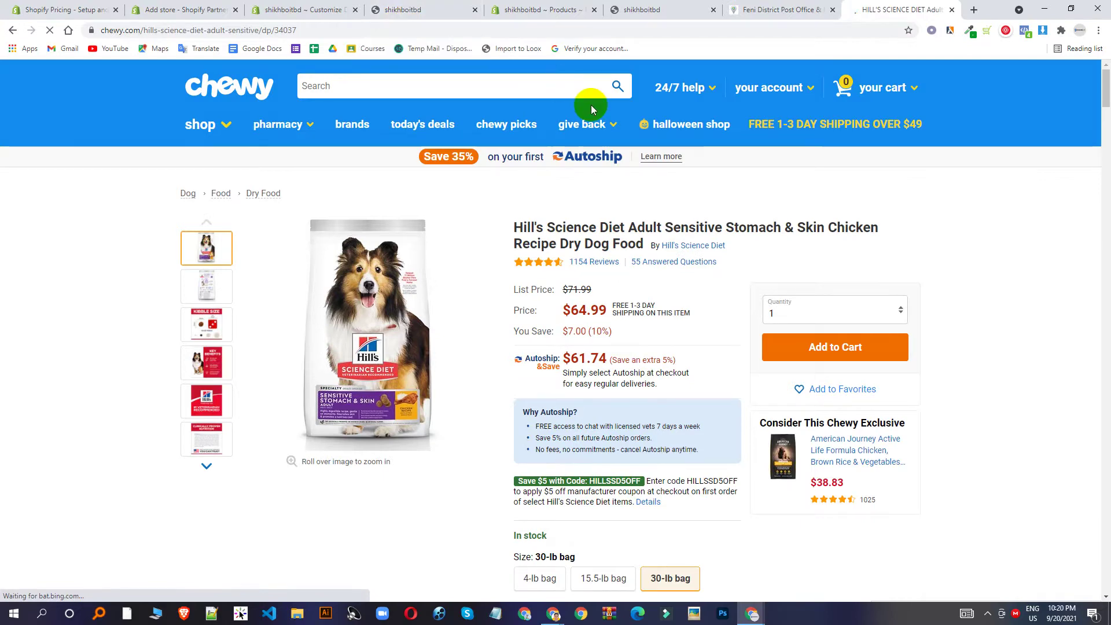
left_click(501, 7)
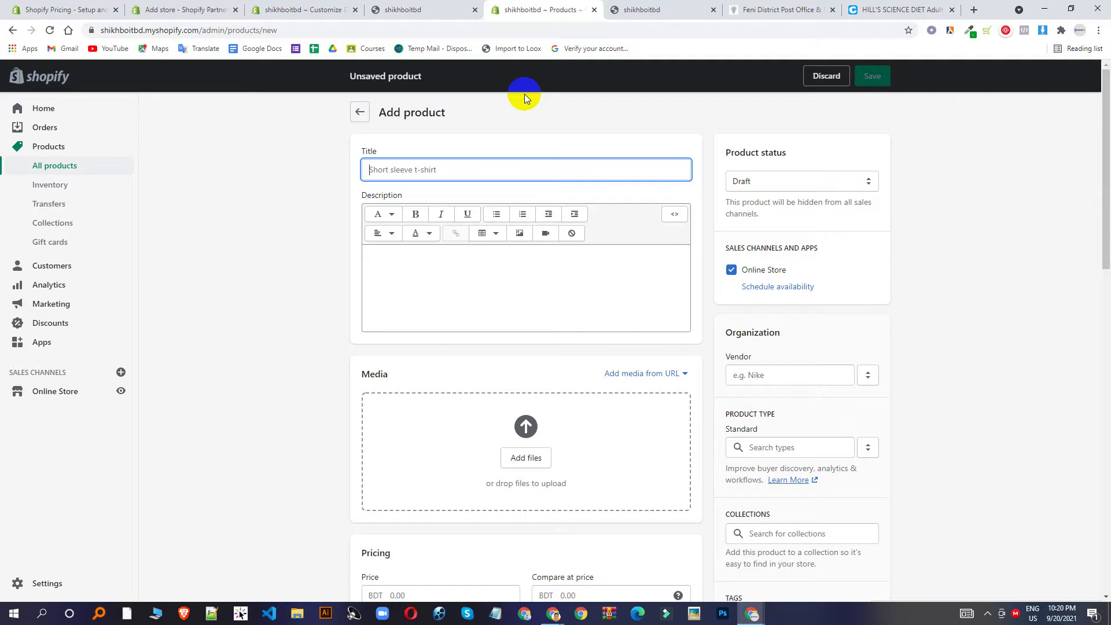
Copy the Chewy product name into the Title: 'Hill's Science Diet Adult Sensitive Stomach & Skin Chicken Recipe Dry Dog Food'.
left_click(866, 10)
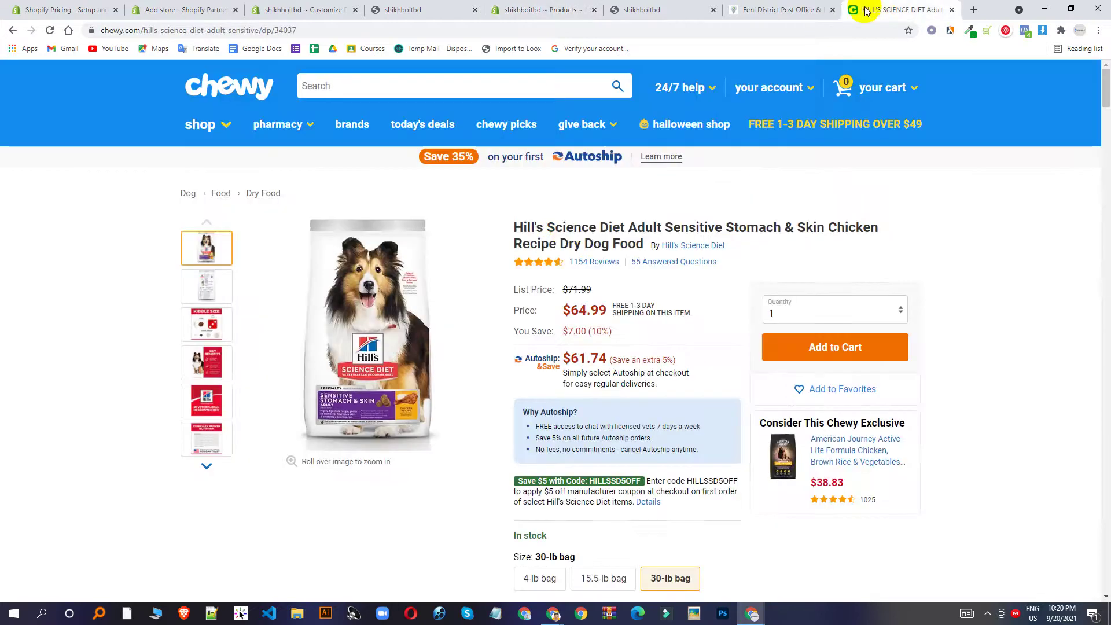
left_click_drag(523, 228, 645, 241)
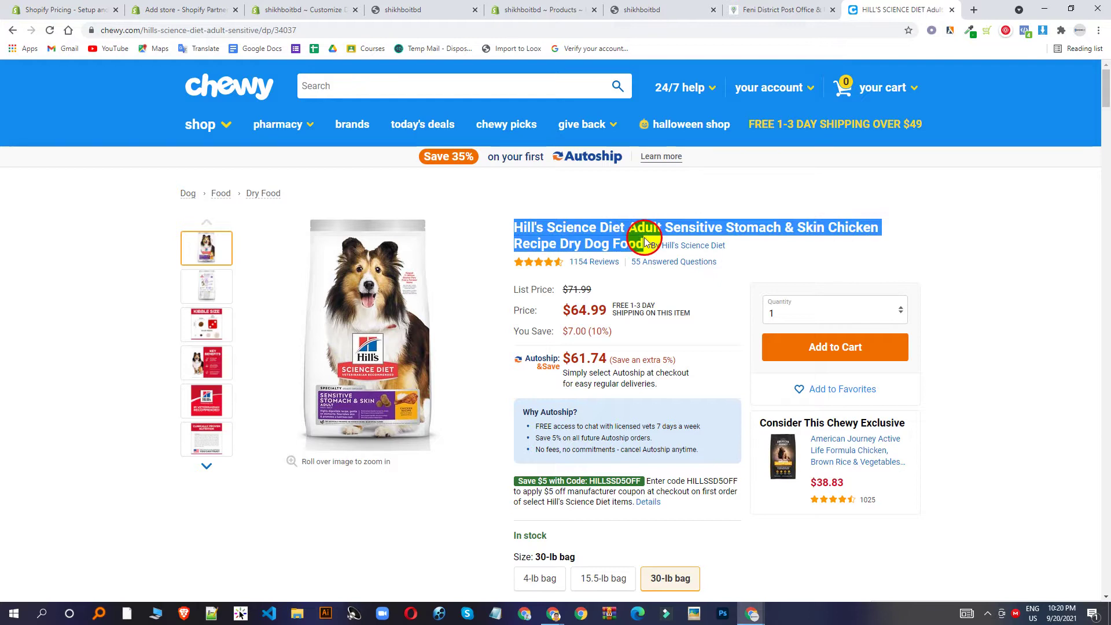
right_click(607, 236)
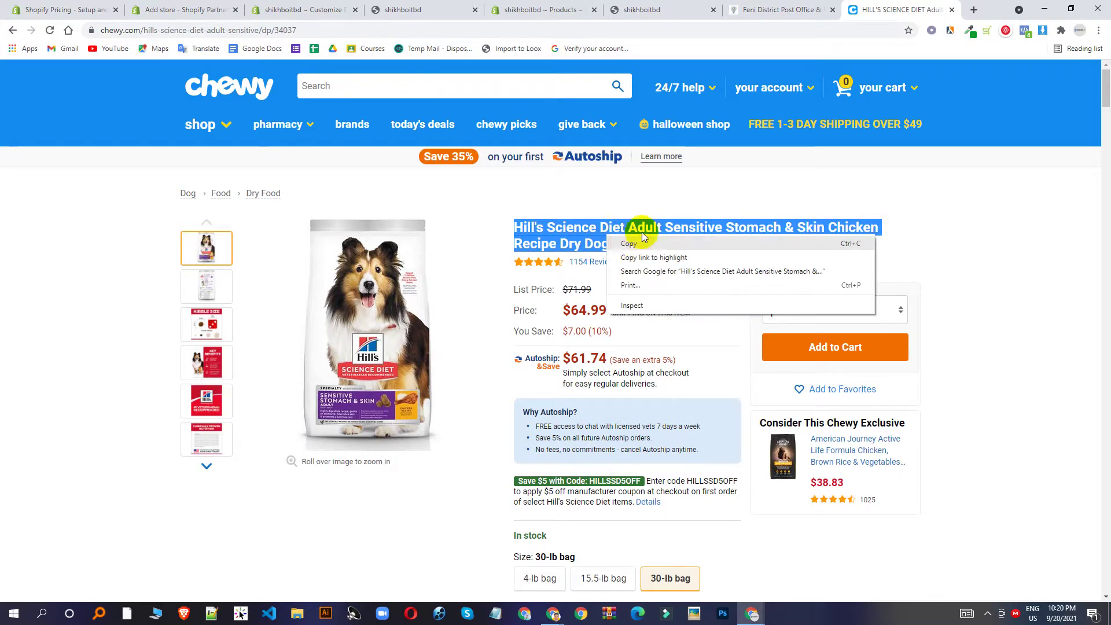
left_click(631, 250)
left_click(567, 6)
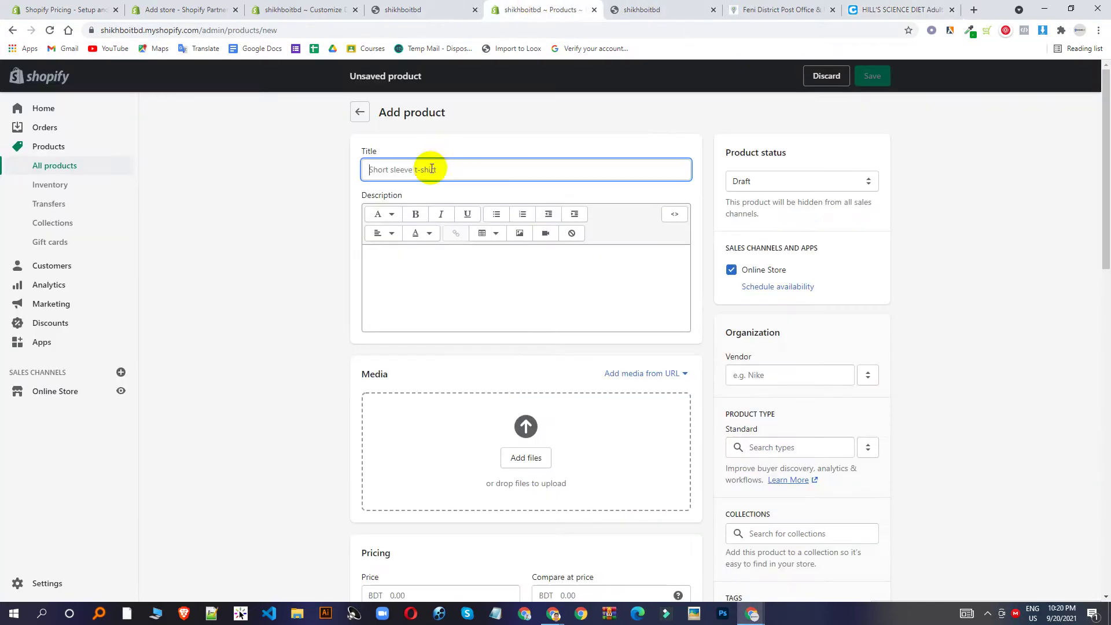
key("ctrl+v")
left_click(434, 293)
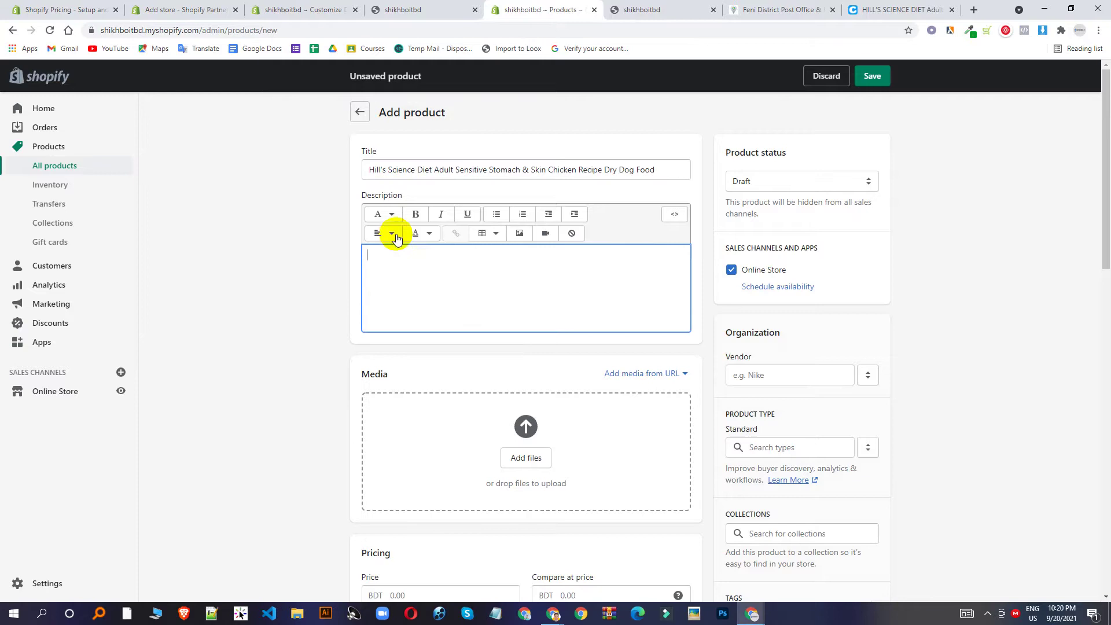
Copy Chewy's description and Key Benefits bullets into the product Description.
left_click(917, 10)
scroll(566, 314, "down", 10)
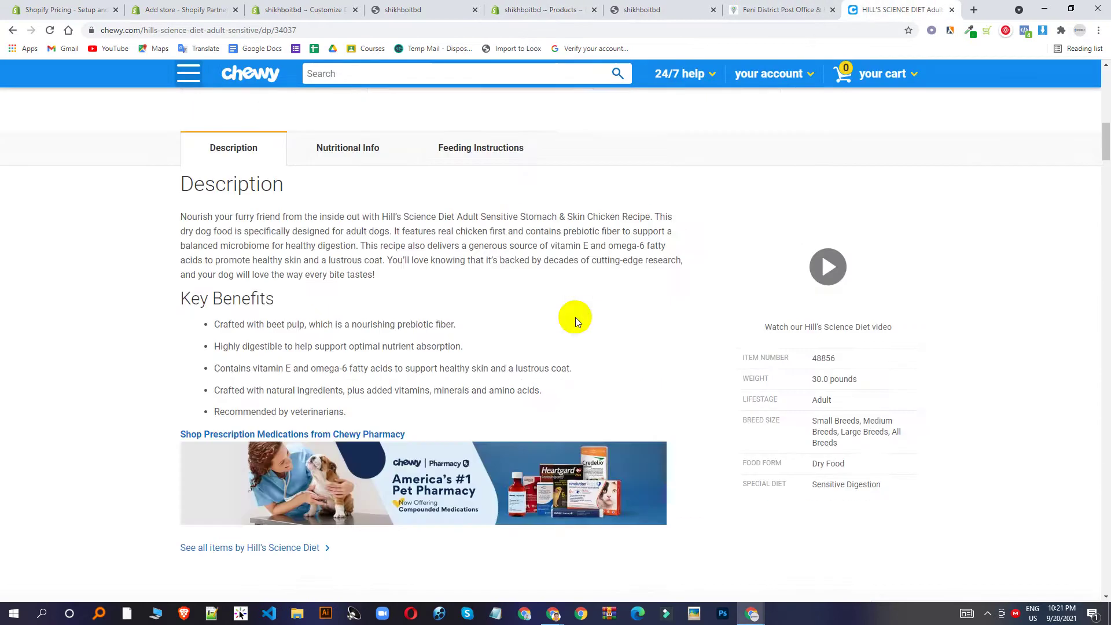
left_click_drag(177, 217, 339, 346)
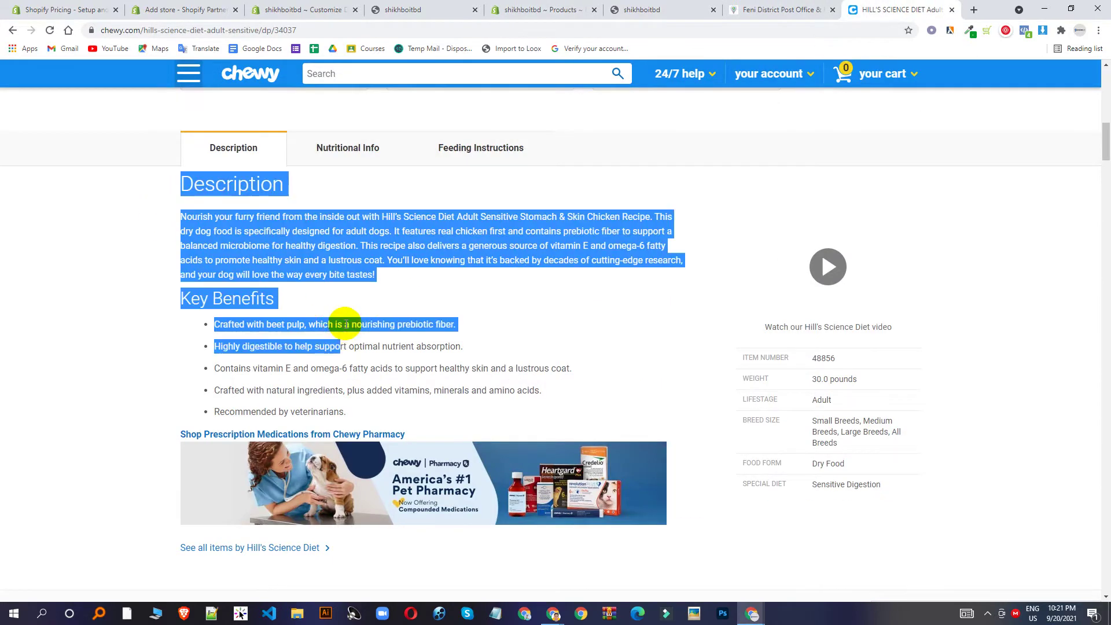
left_click(364, 394)
left_click_drag(347, 412, 182, 221)
right_click(181, 221)
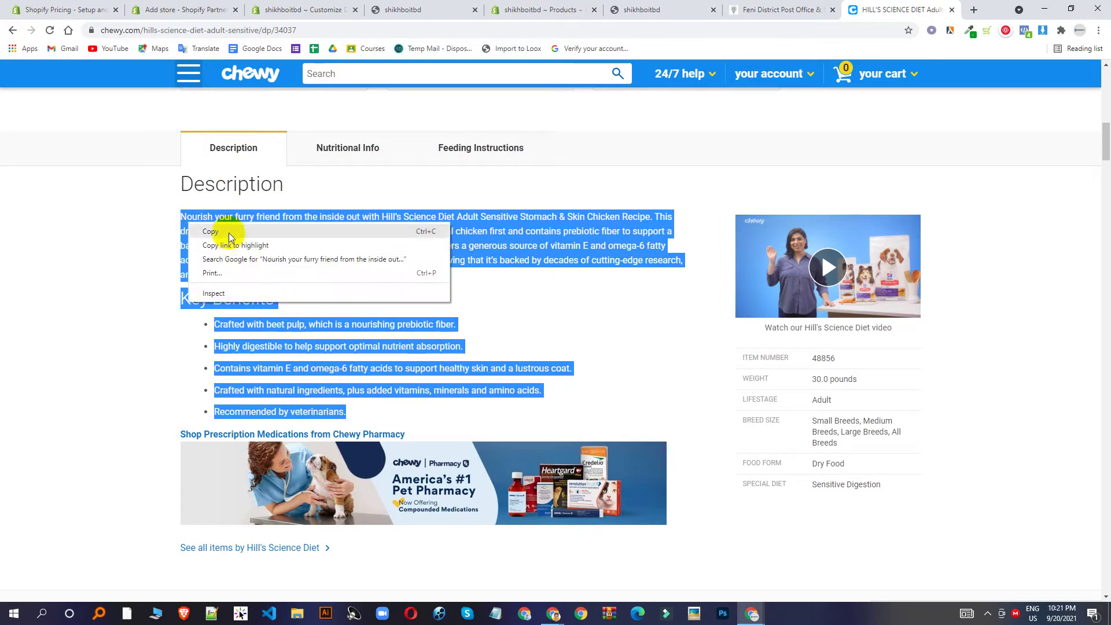
left_click(229, 232)
left_click(519, 6)
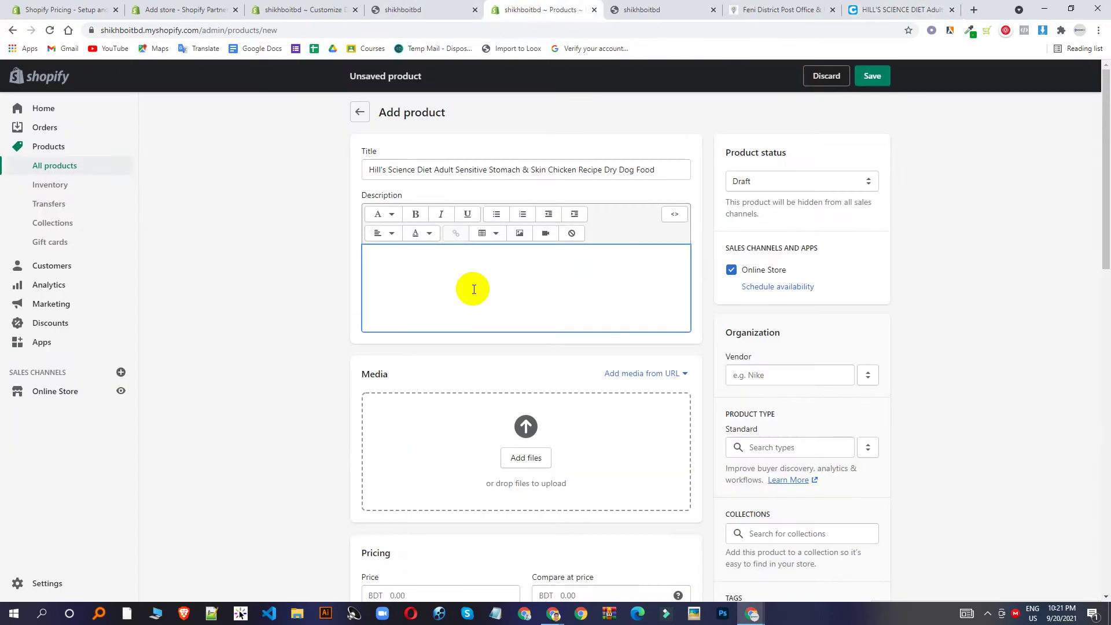
key("ctrl+v")
scroll(422, 495, "down", 4)
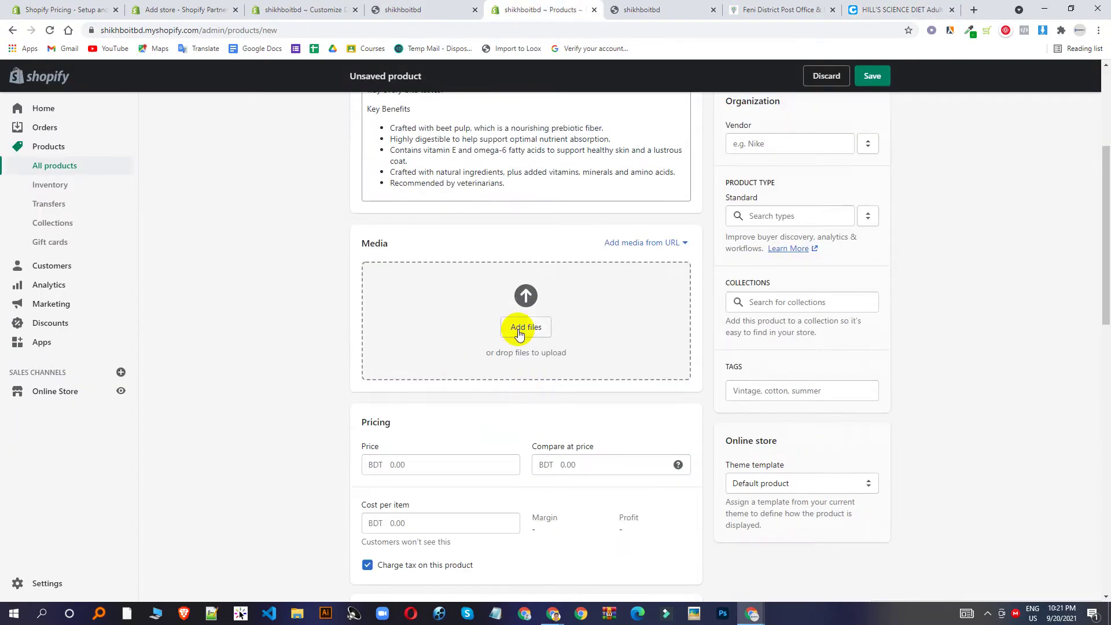
left_click(857, 8)
scroll(347, 359, "up", 5)
scroll(359, 355, "up", 5)
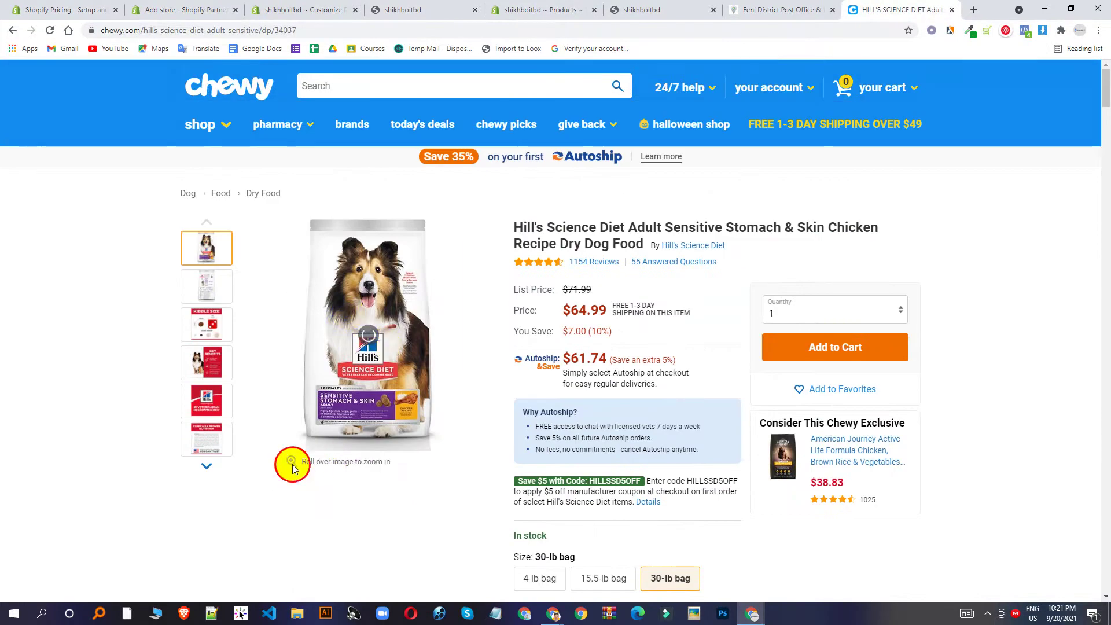
Browse the enlarged front and back photos of the Hill's Science Diet bag.
left_click(214, 249)
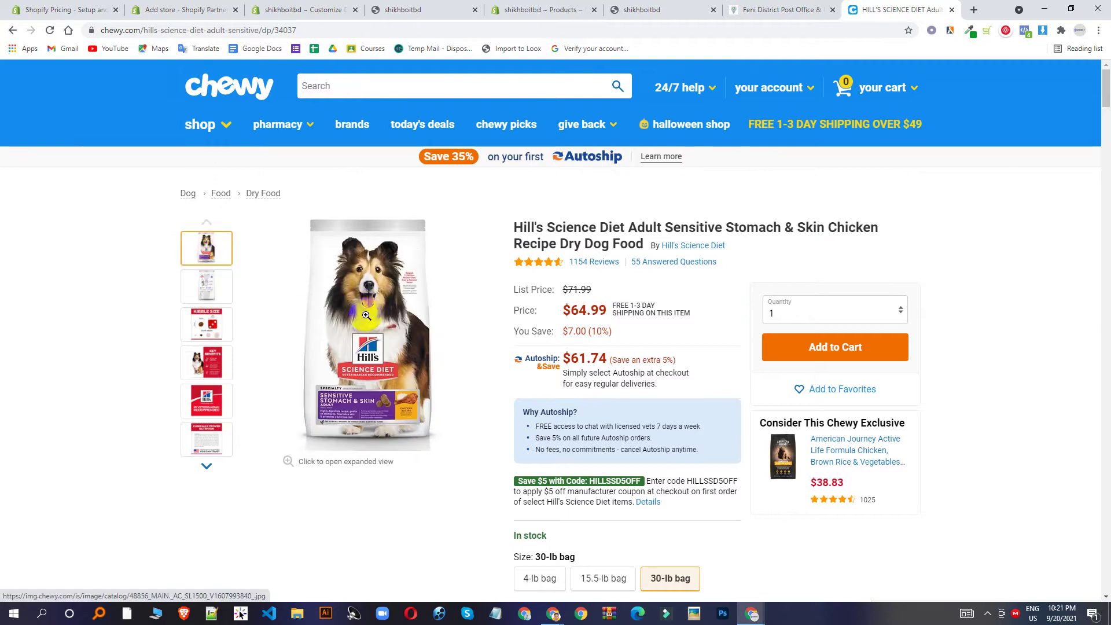
left_click(368, 318)
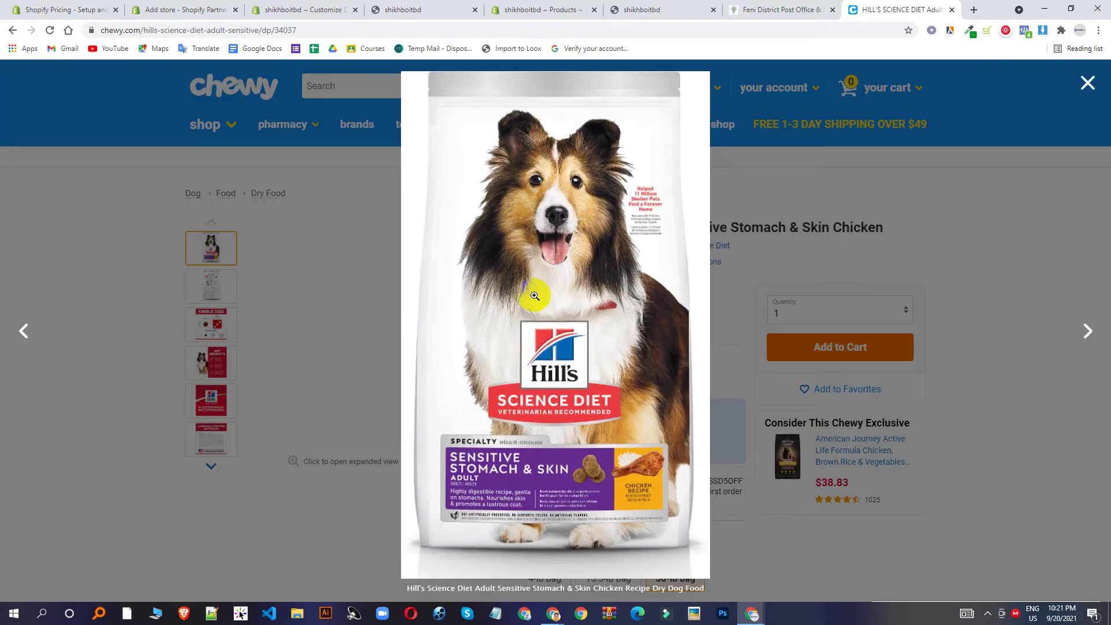
left_click(609, 388)
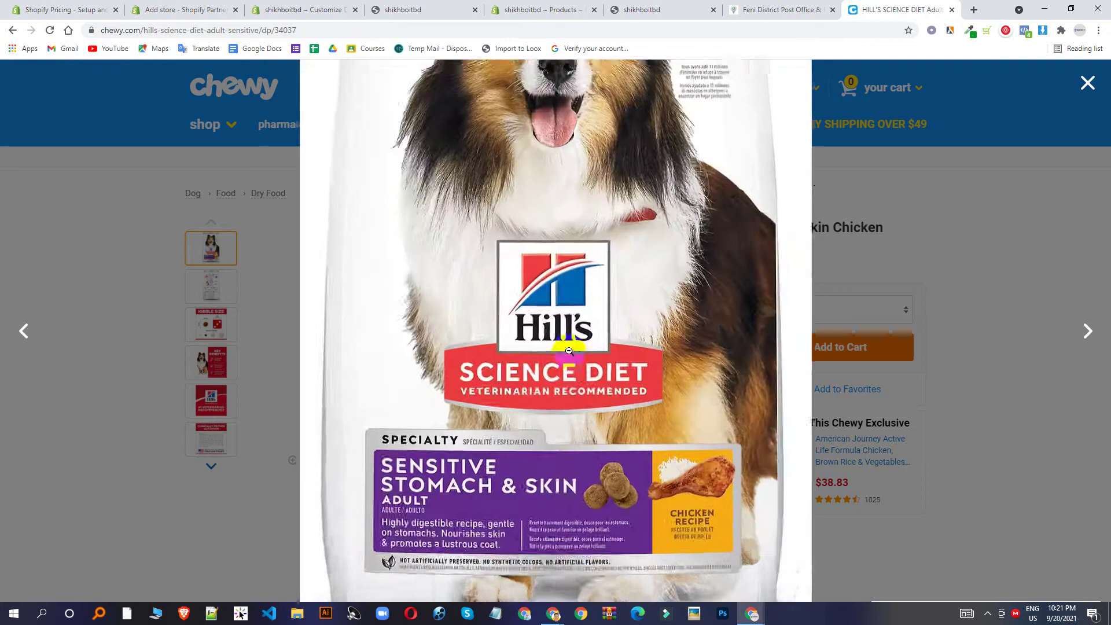
left_click(922, 218)
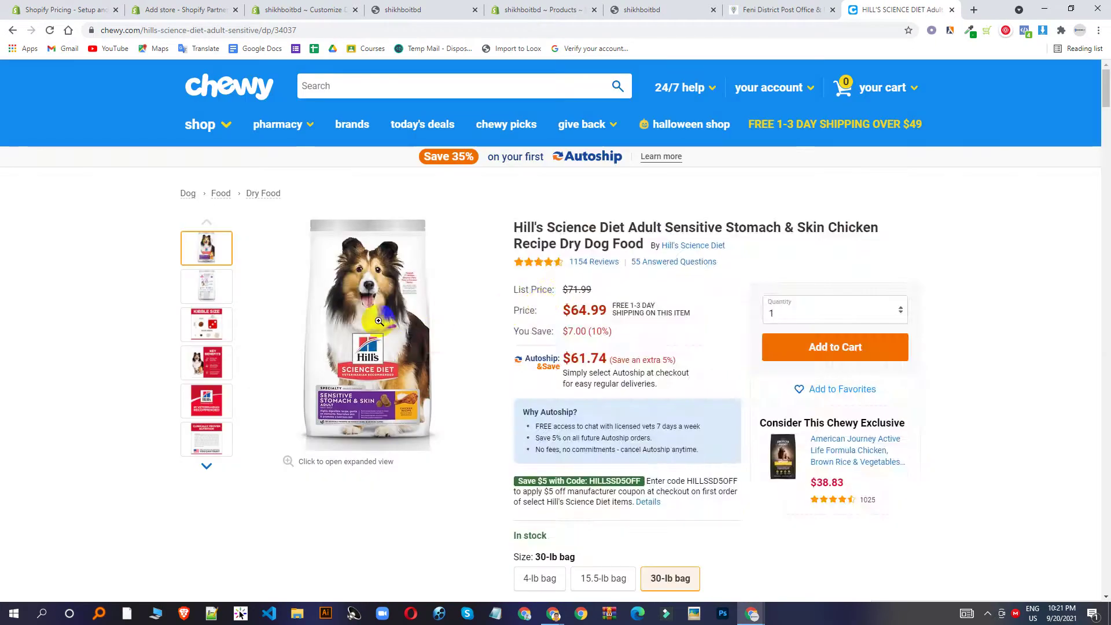
left_click(426, 372)
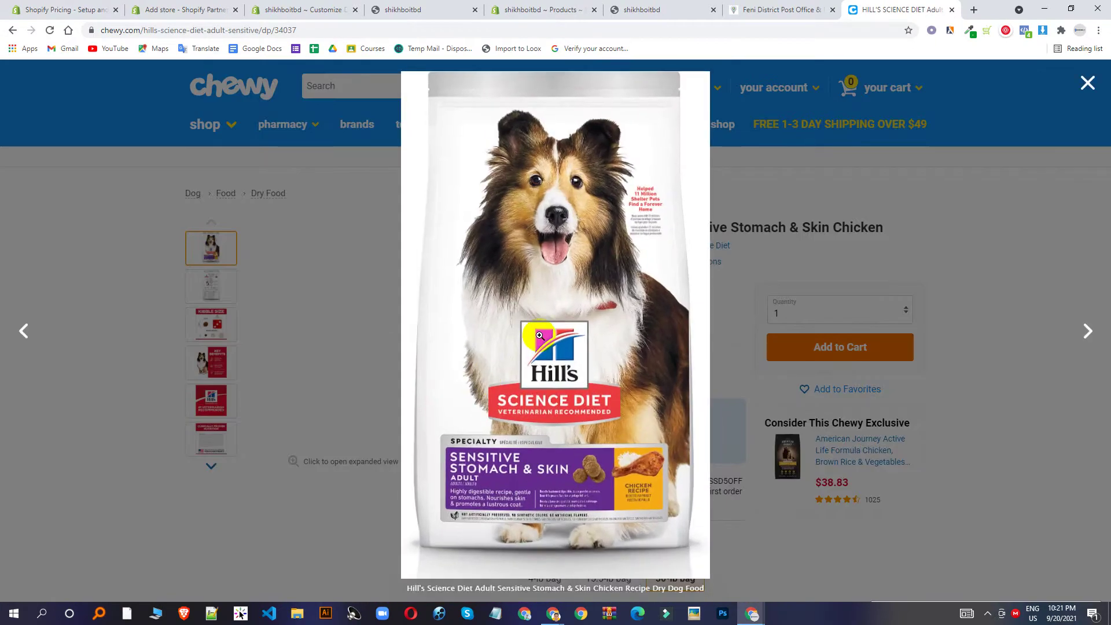
left_click(1087, 84)
left_click(207, 286)
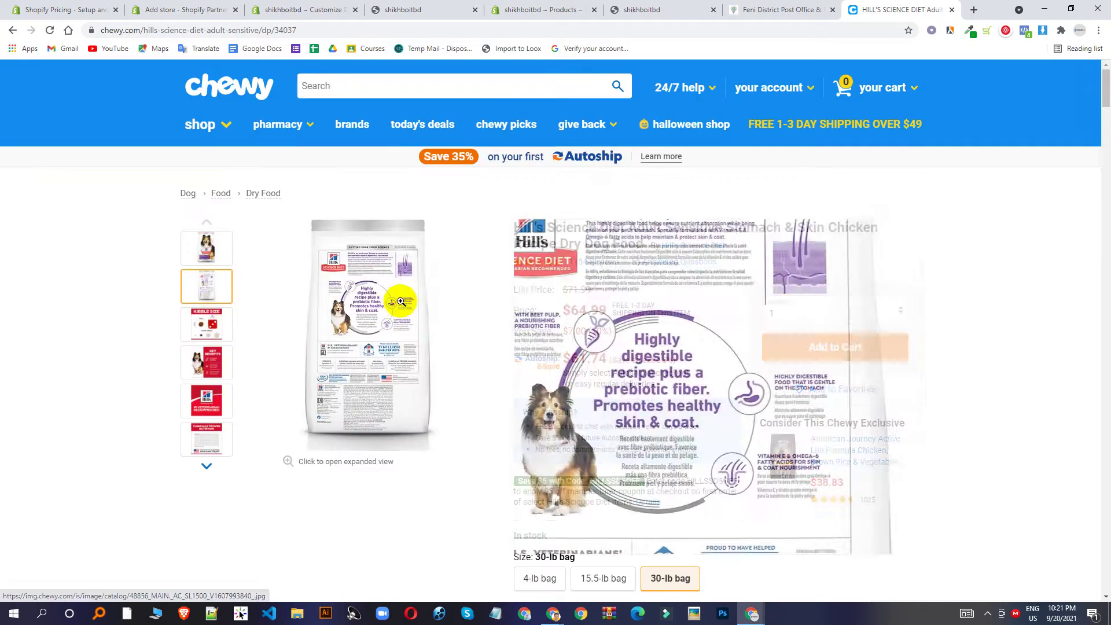
left_click(401, 301)
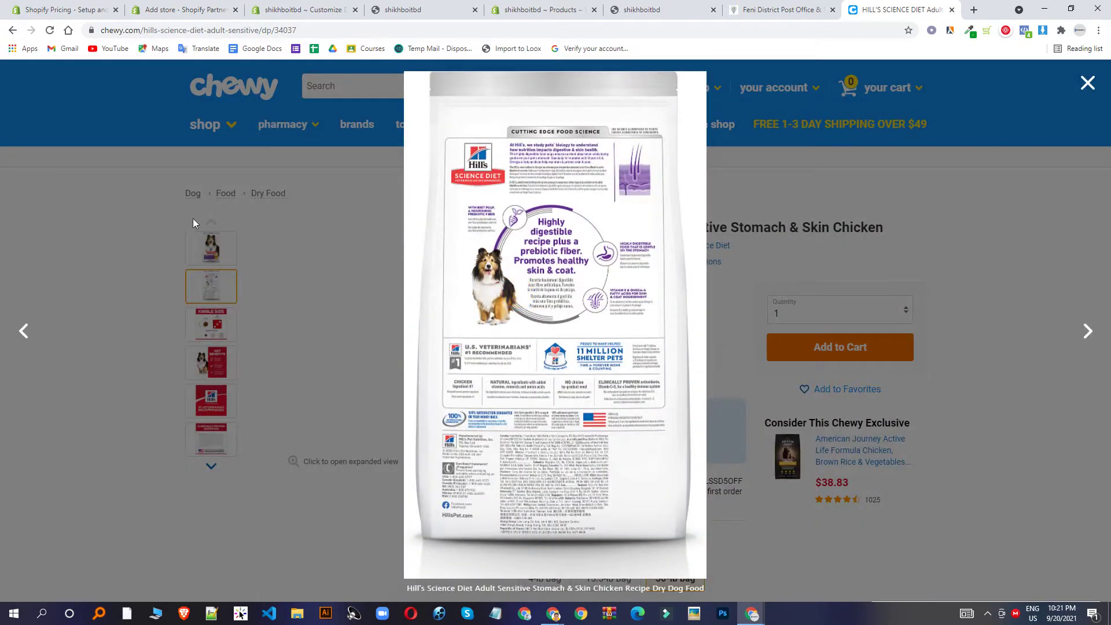
left_click(210, 250)
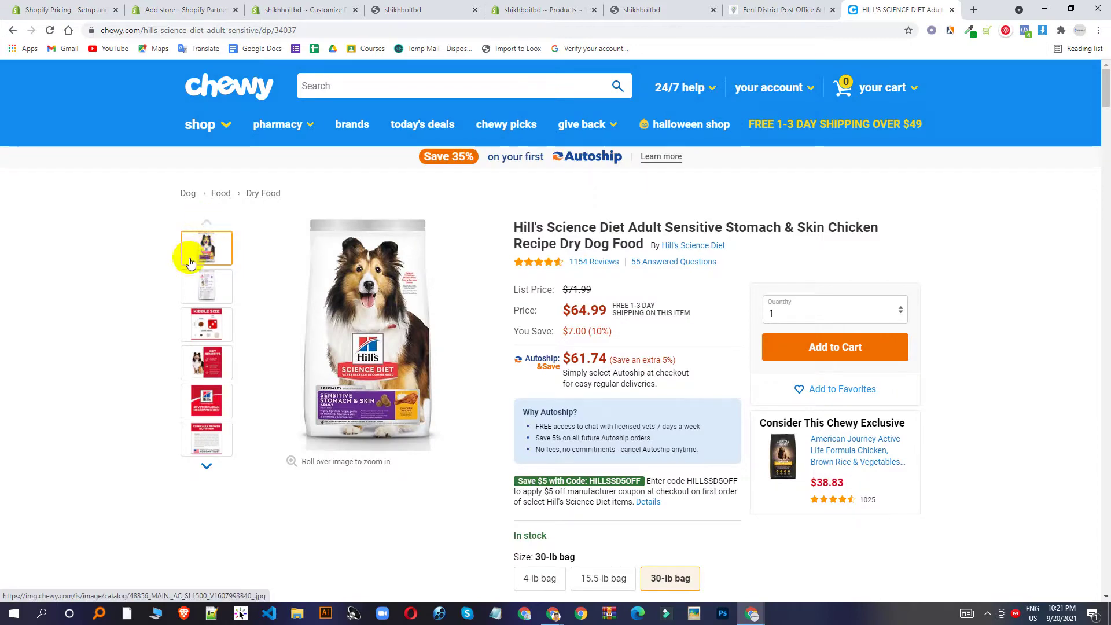
Open the front bag image in its own tab alongside a new blank tab.
right_click(195, 256)
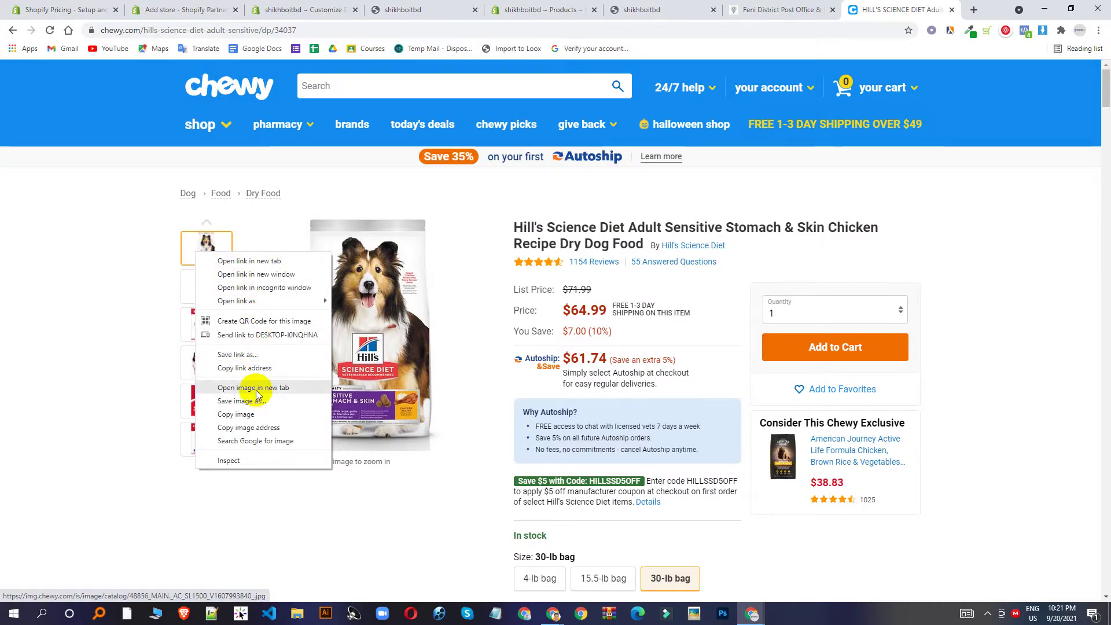
left_click(256, 388)
left_click(914, 10)
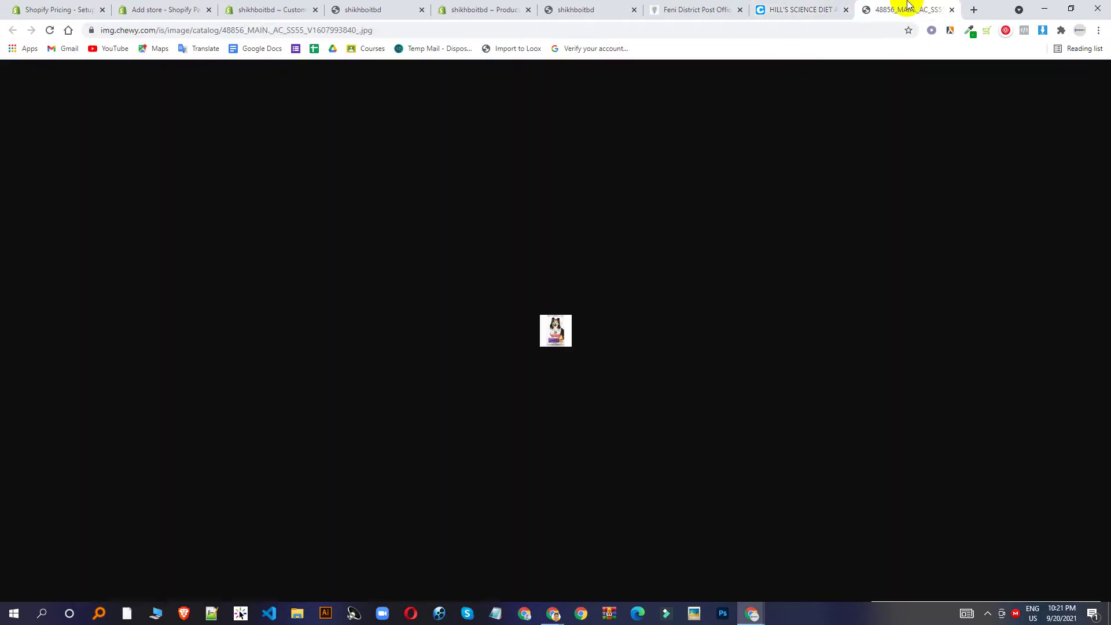
left_click(773, 6)
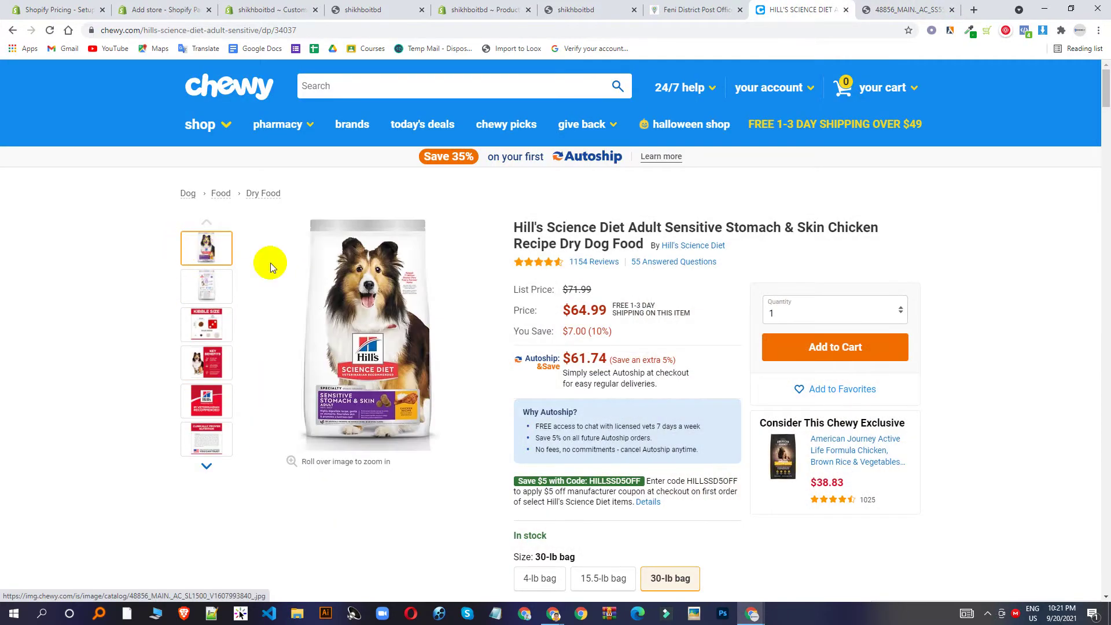
left_click(418, 305)
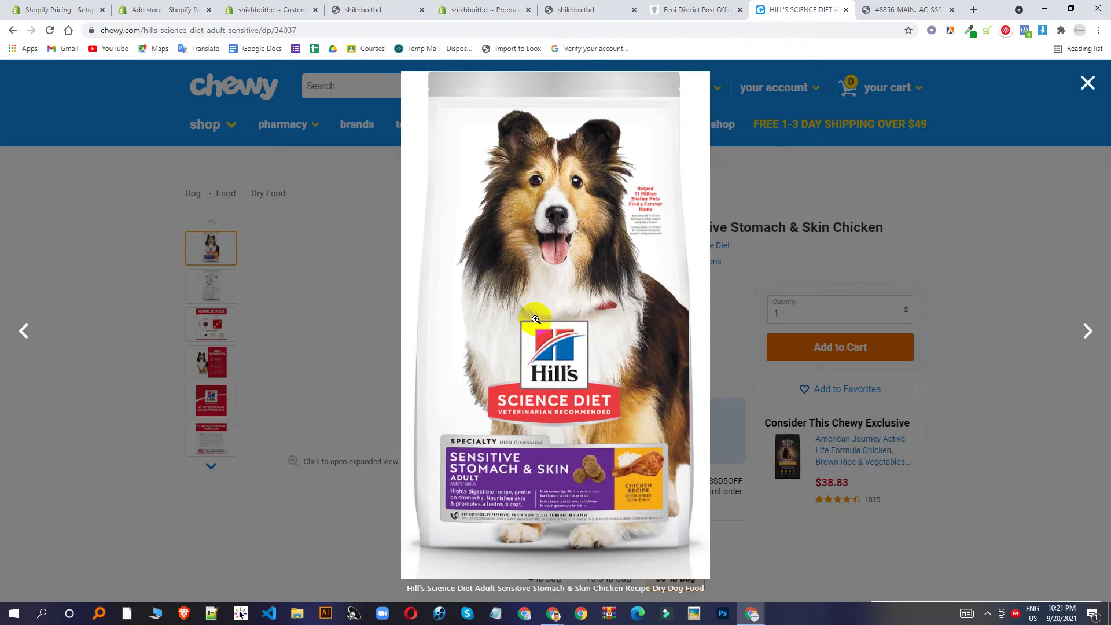
left_click(984, 70)
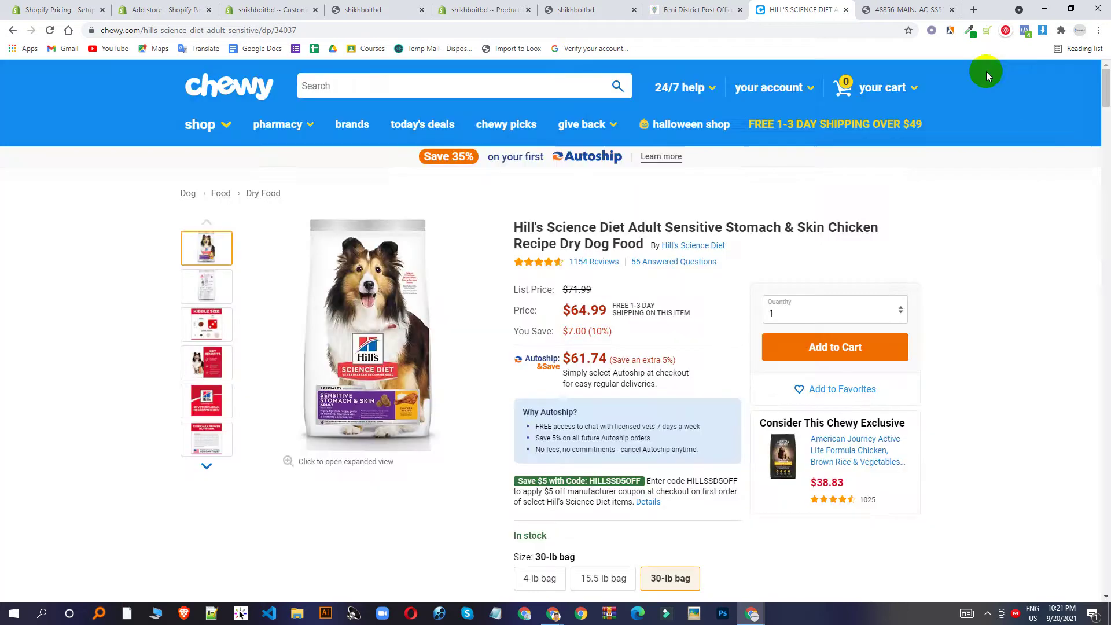
left_click(974, 9)
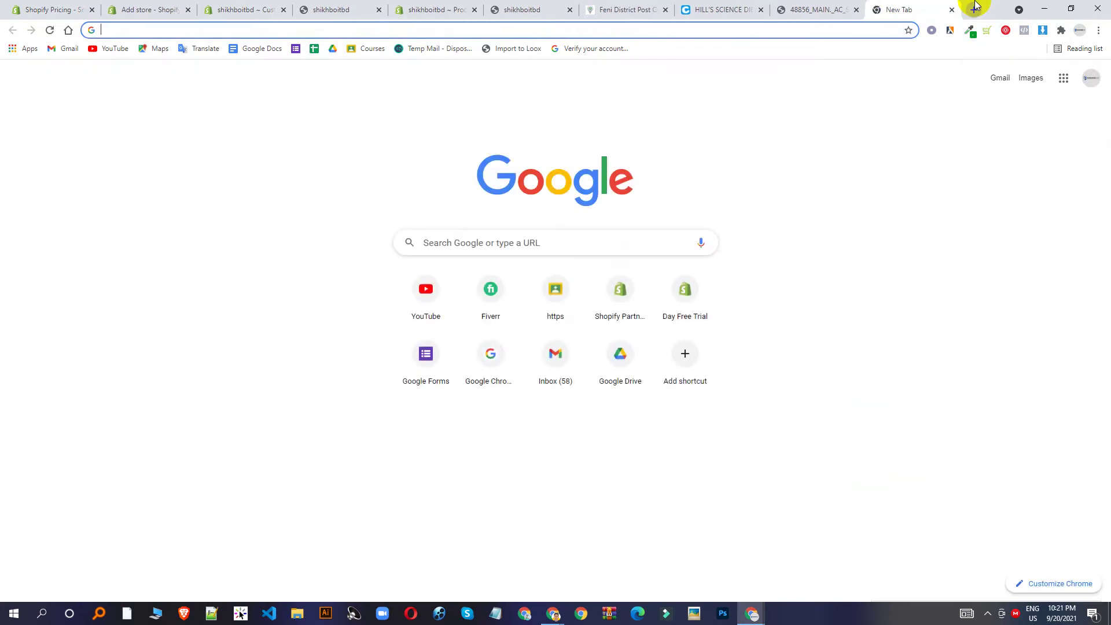
left_click(743, 7)
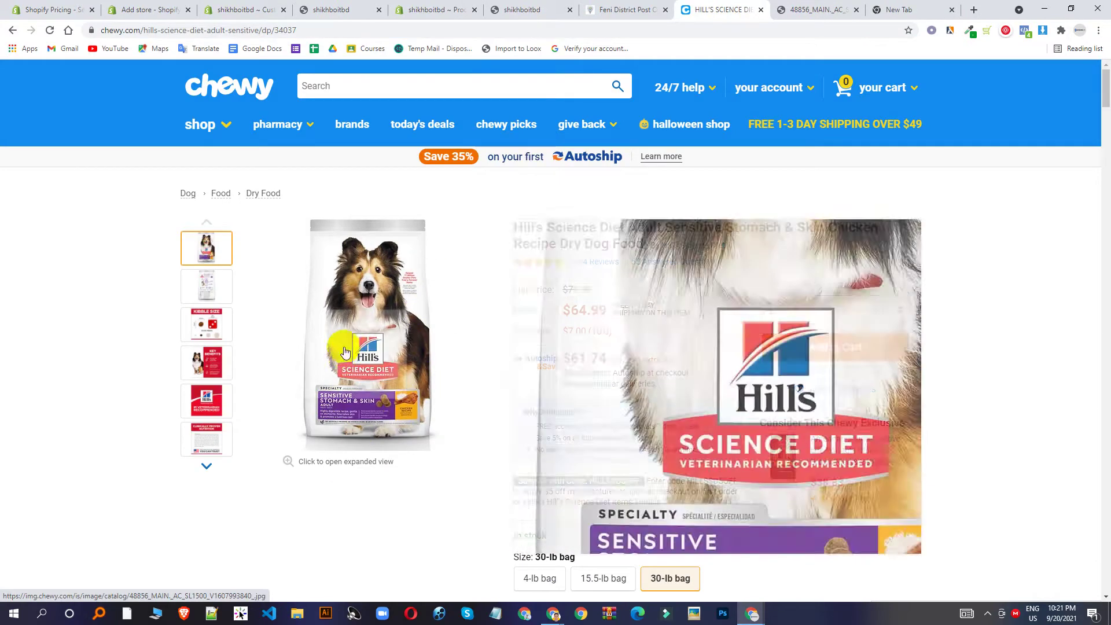
left_click(370, 289)
left_click(282, 498)
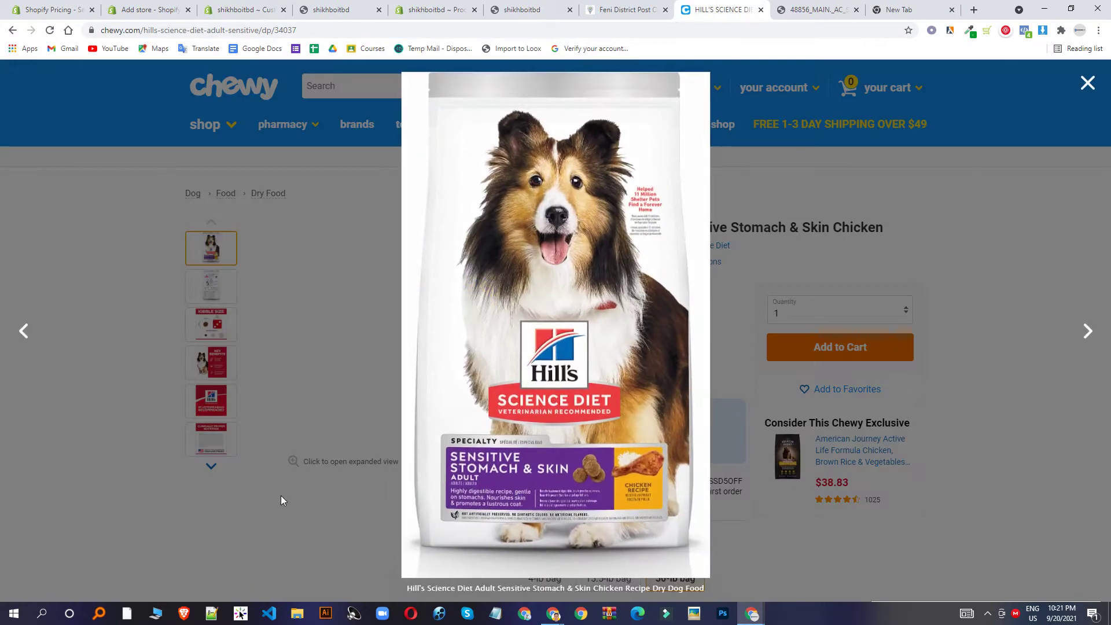
left_click(807, 10)
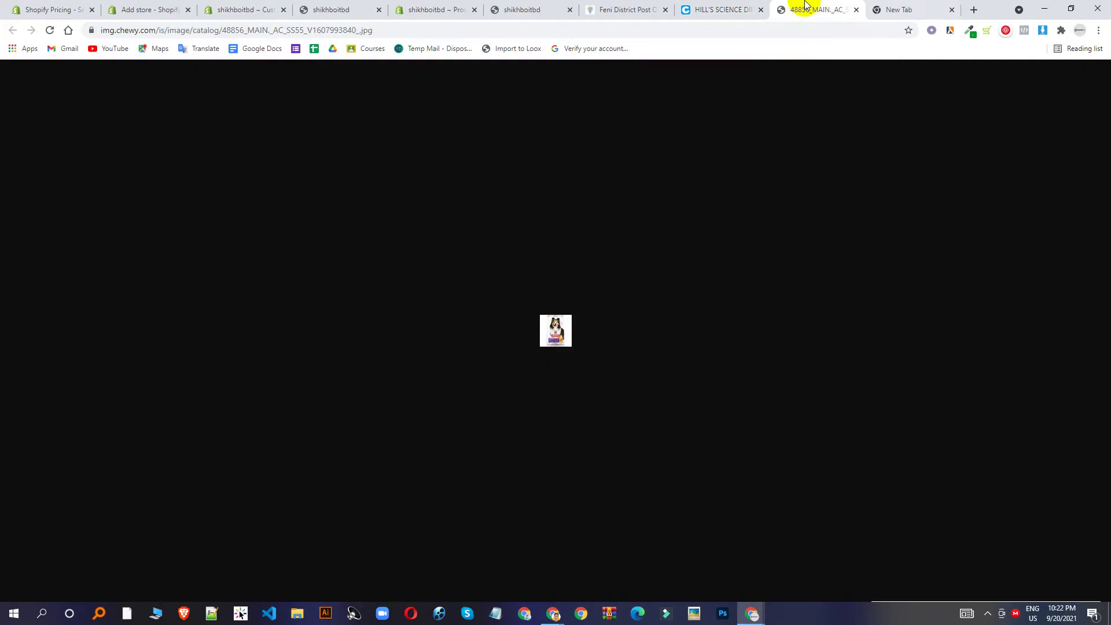
right_click(529, 341)
Search Google Images for 'dog products' in the blank tab.
left_click(898, 9)
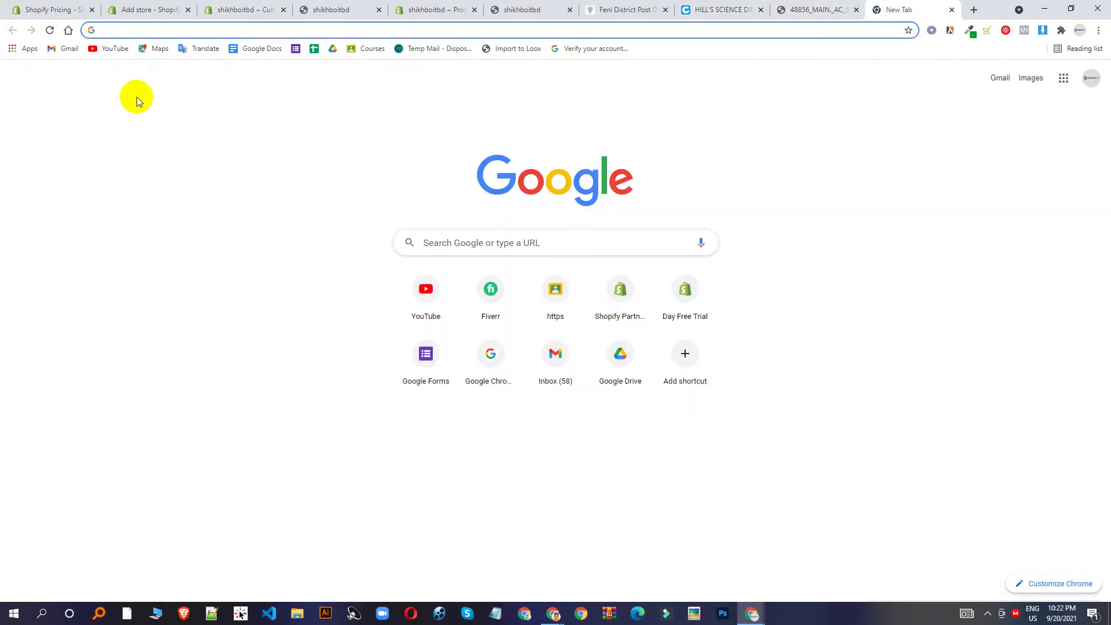
type("dog")
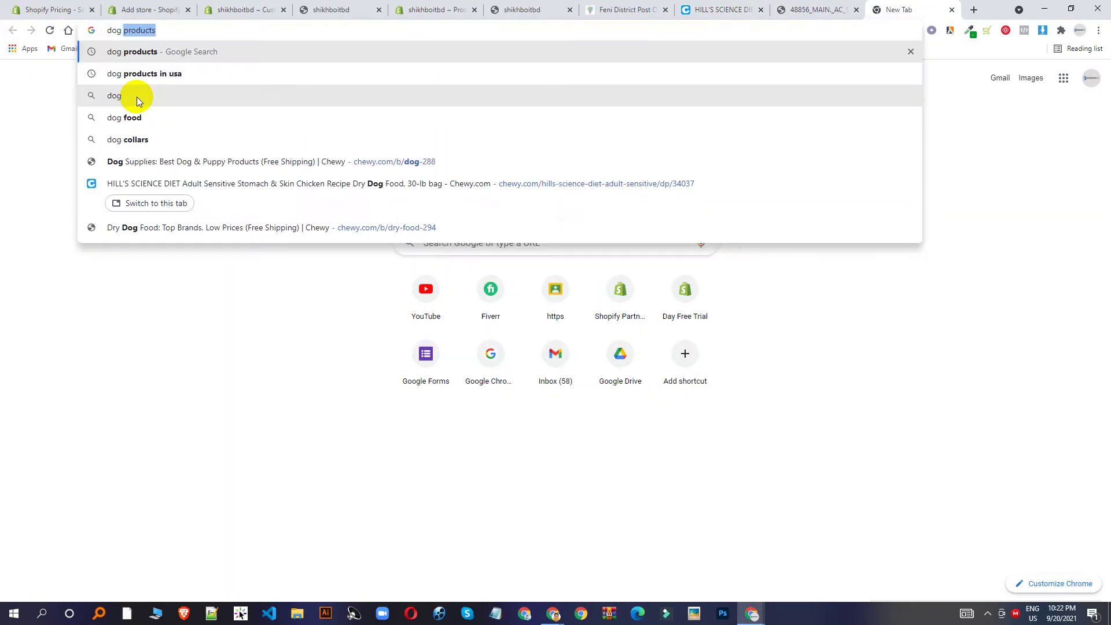
key("Return")
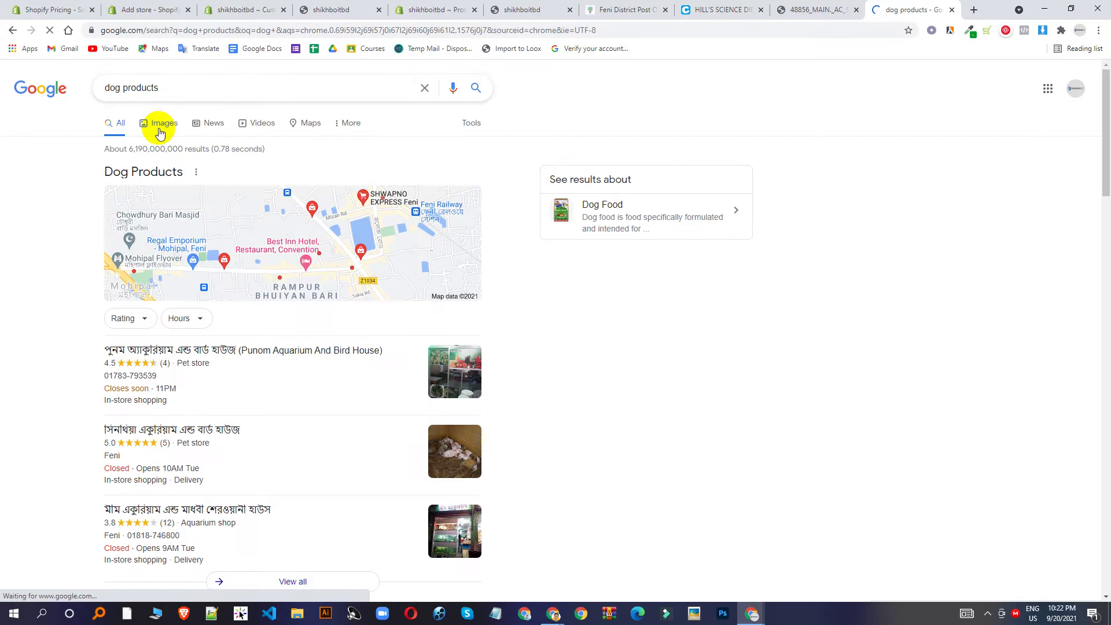
left_click(161, 132)
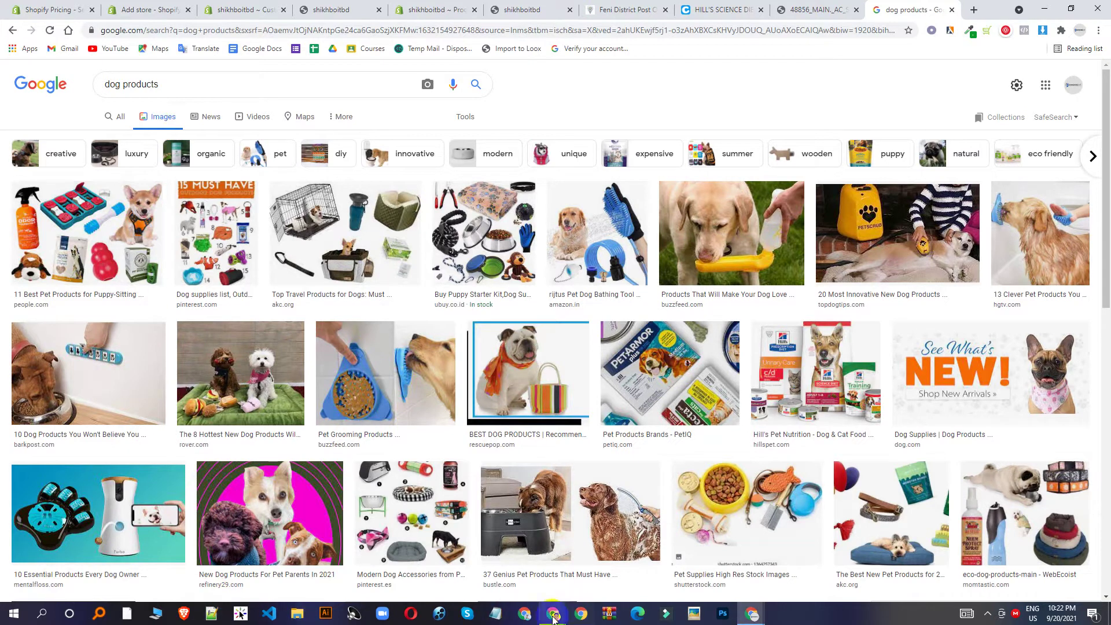
Bring the Google Meet window forward and mute the microphone.
mouse_move(550, 611)
left_click(476, 581)
left_click(475, 581)
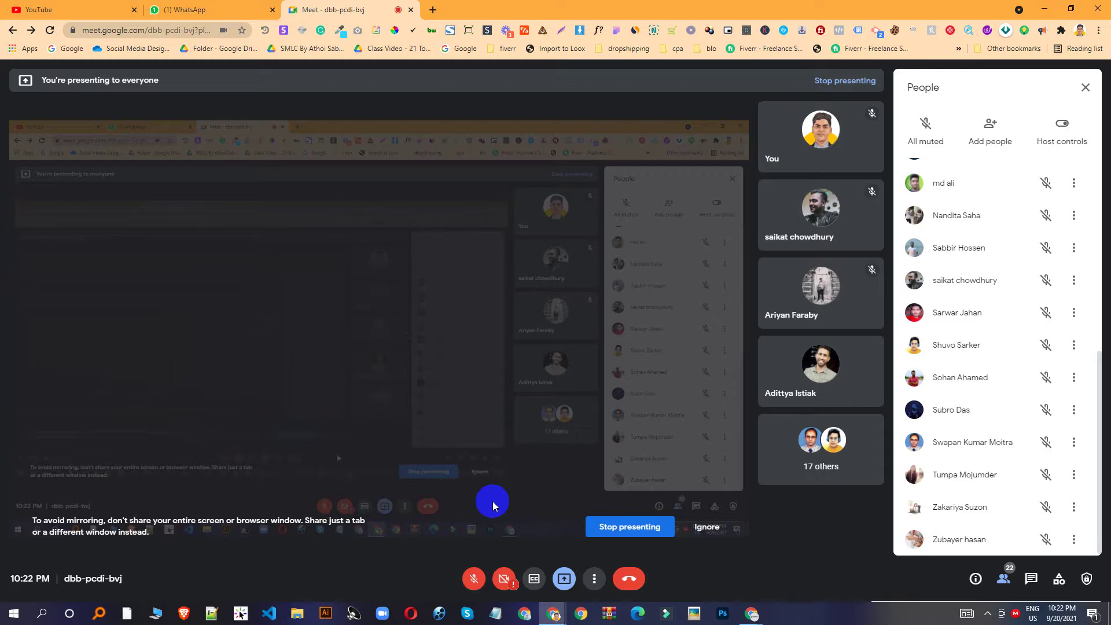
Unmute the Meet microphone and return to the 'dog products' image results.
left_click(473, 580)
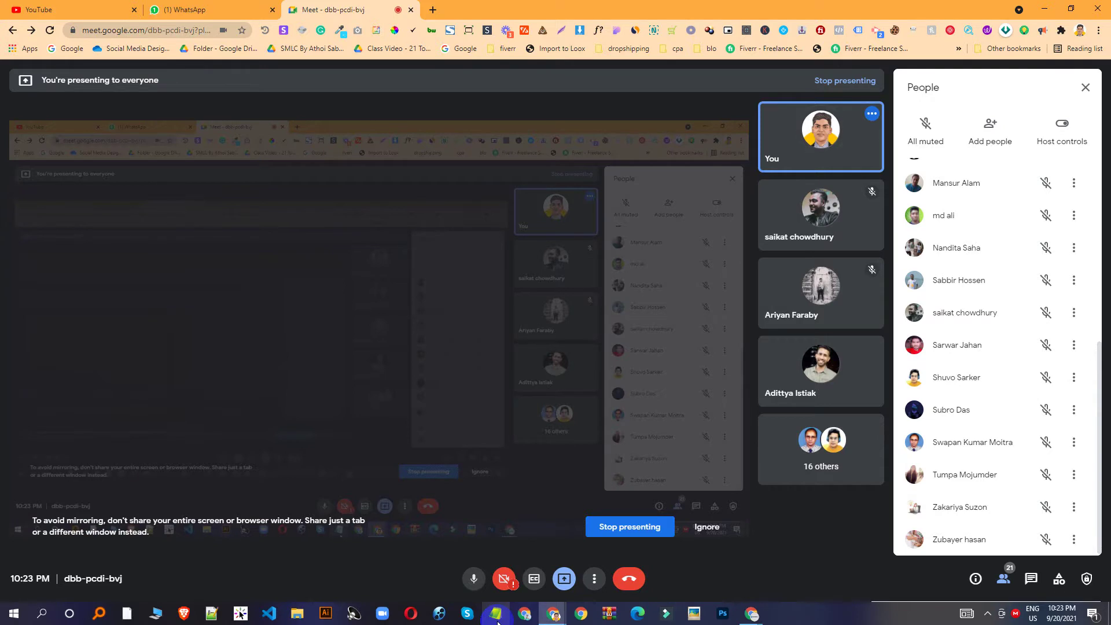
mouse_move(752, 613)
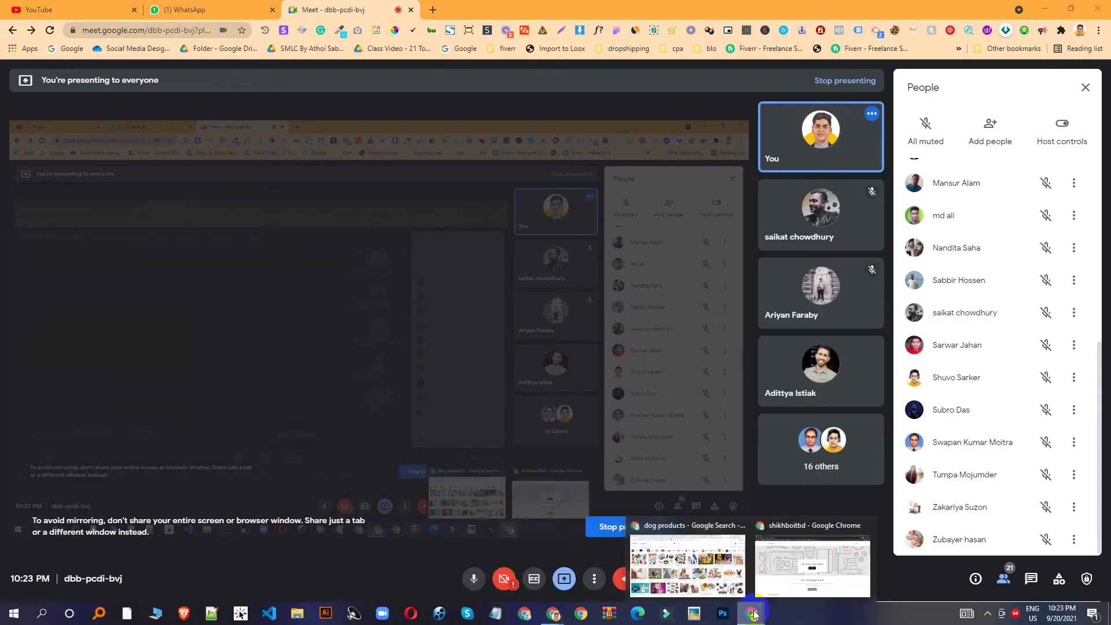
left_click(688, 562)
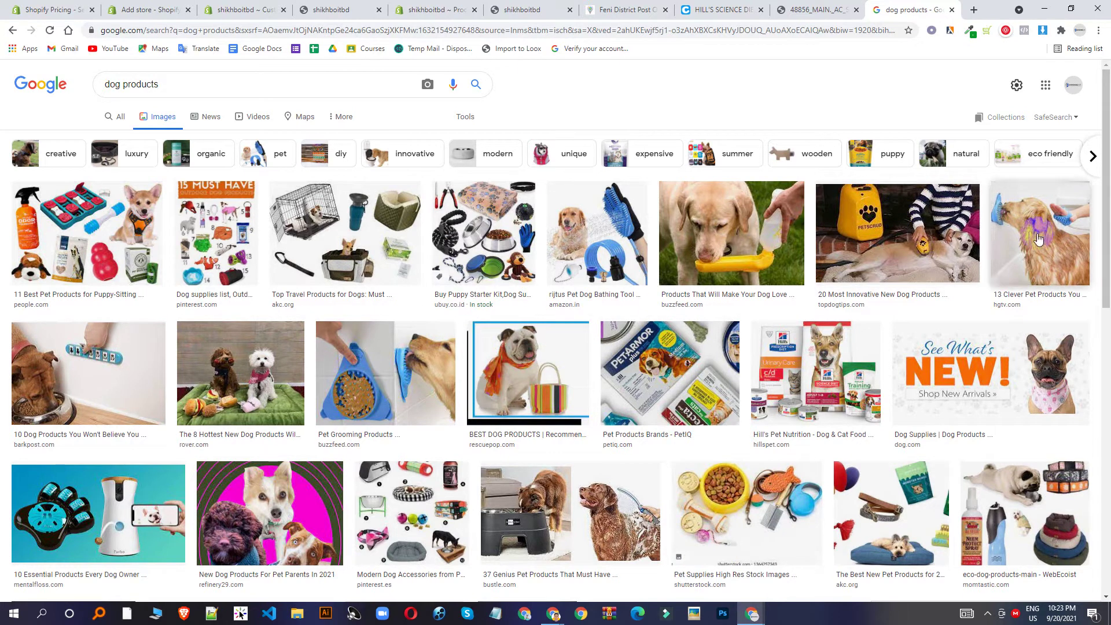
Save the dog bathing glove photo from Google Images as a JPG, then show the Add store tab.
left_click(116, 360)
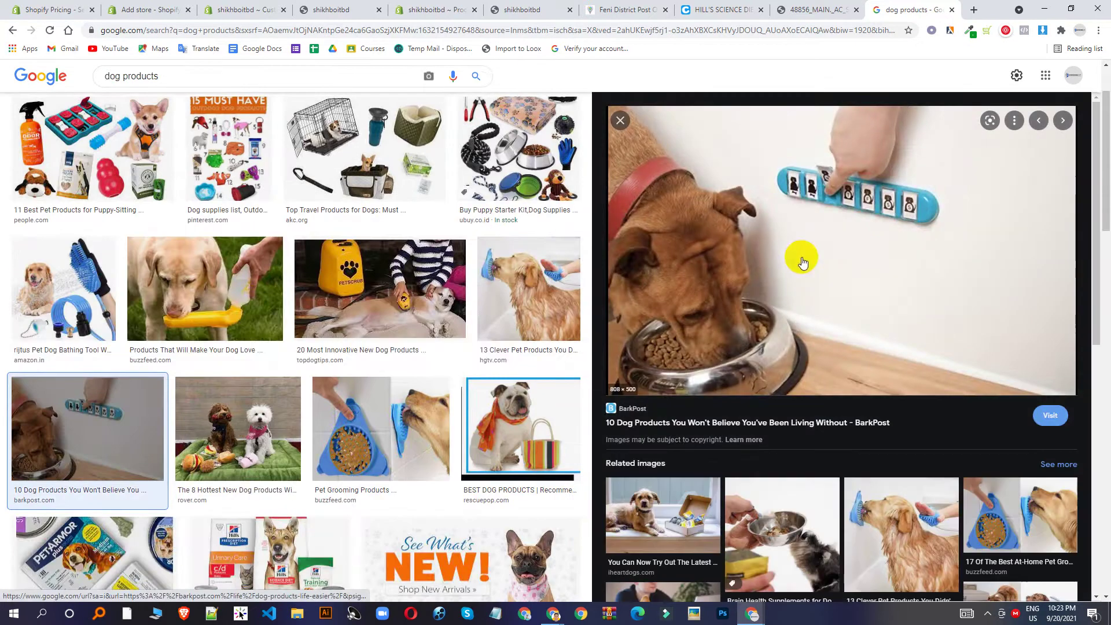
left_click(620, 121)
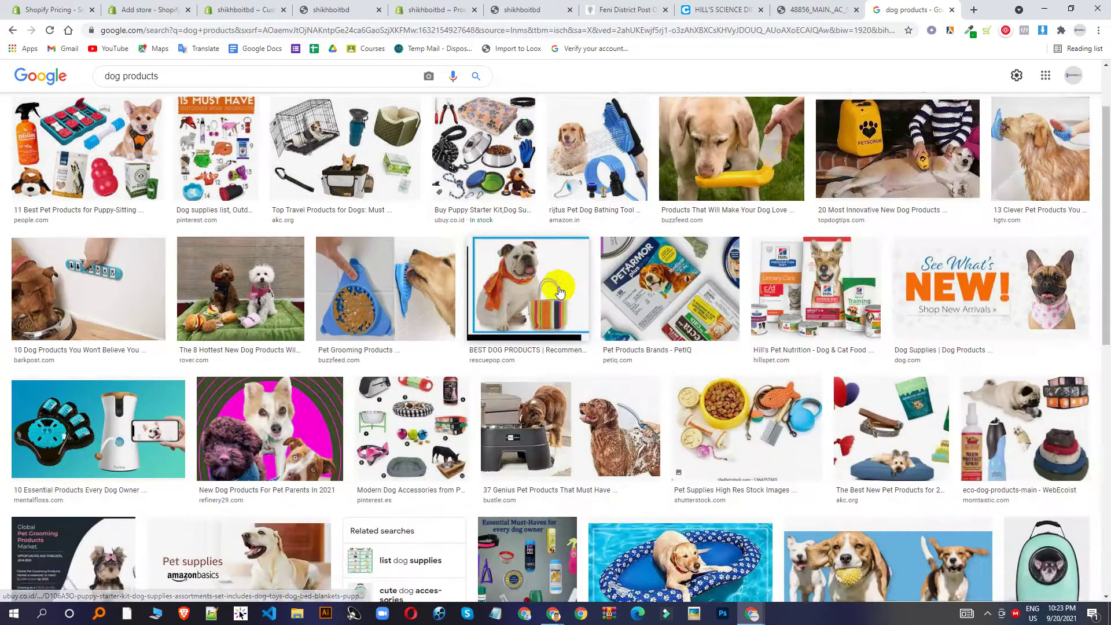
scroll(559, 291, "up", 1)
left_click(614, 263)
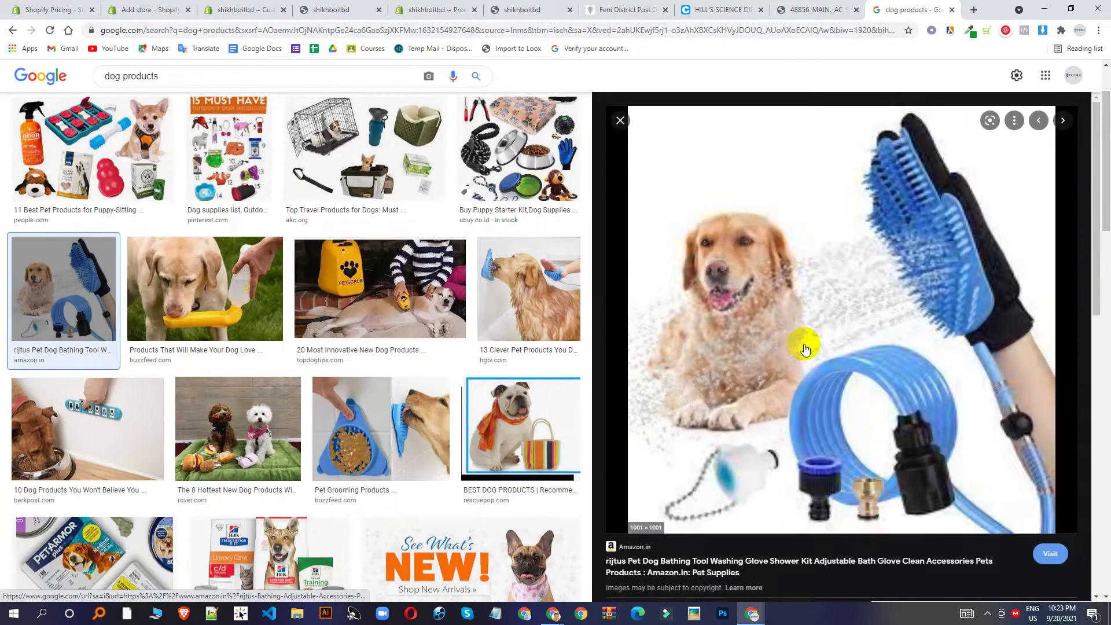
right_click(808, 303)
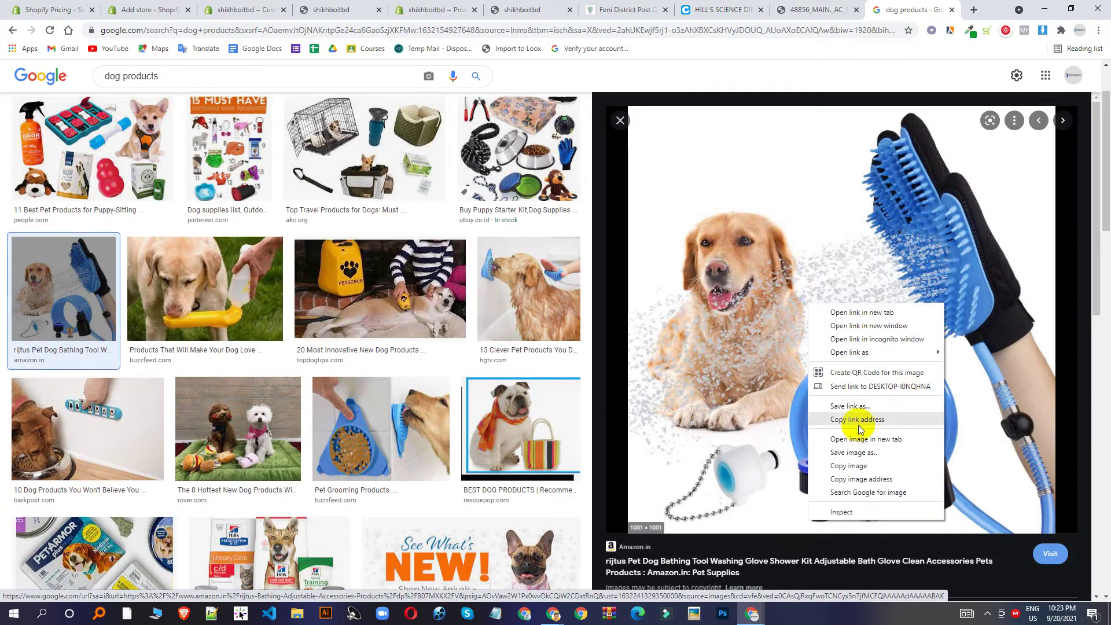
left_click(852, 451)
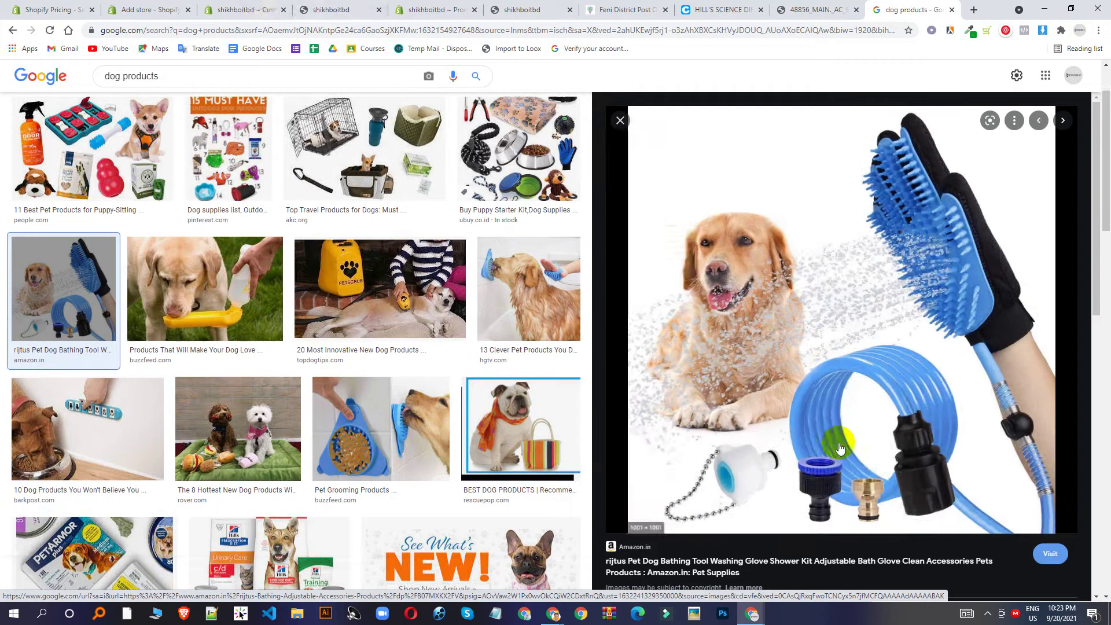
left_click(255, 10)
left_click(145, 10)
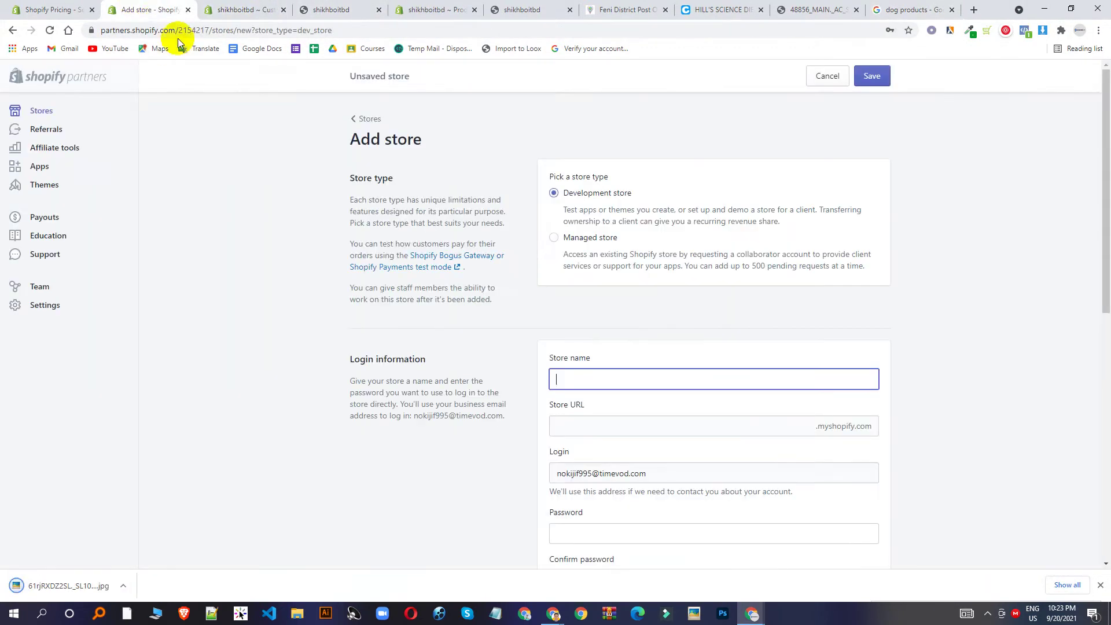
Upload the downloaded glove image 61rjRXDZ2SL._SL1001_.jpg as the new product's first media photo.
left_click(405, 8)
left_click(513, 322)
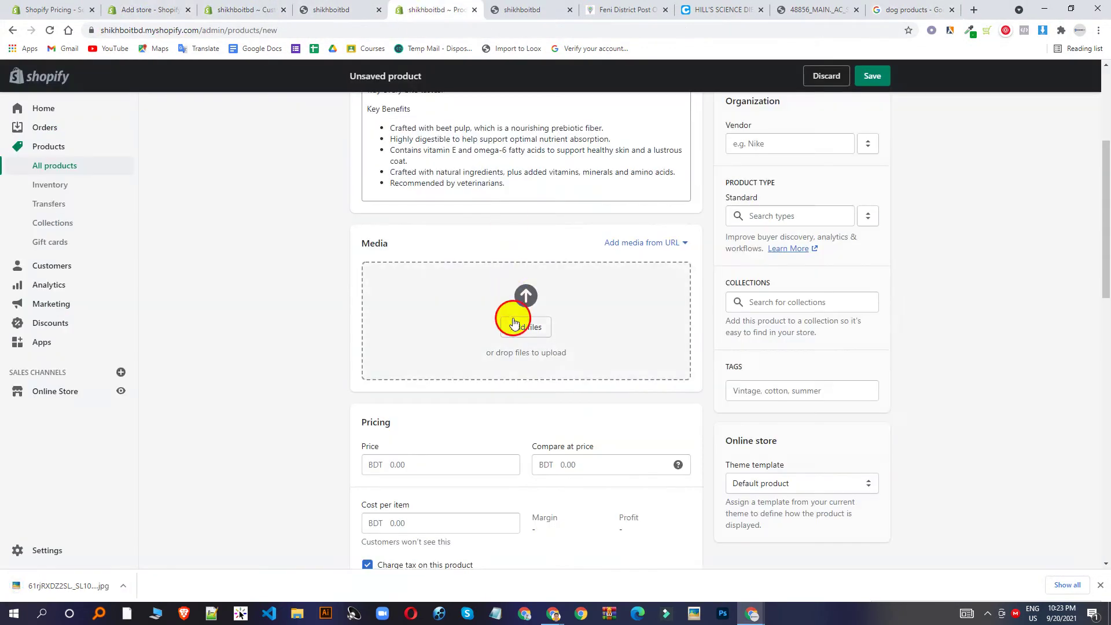
left_click(129, 121)
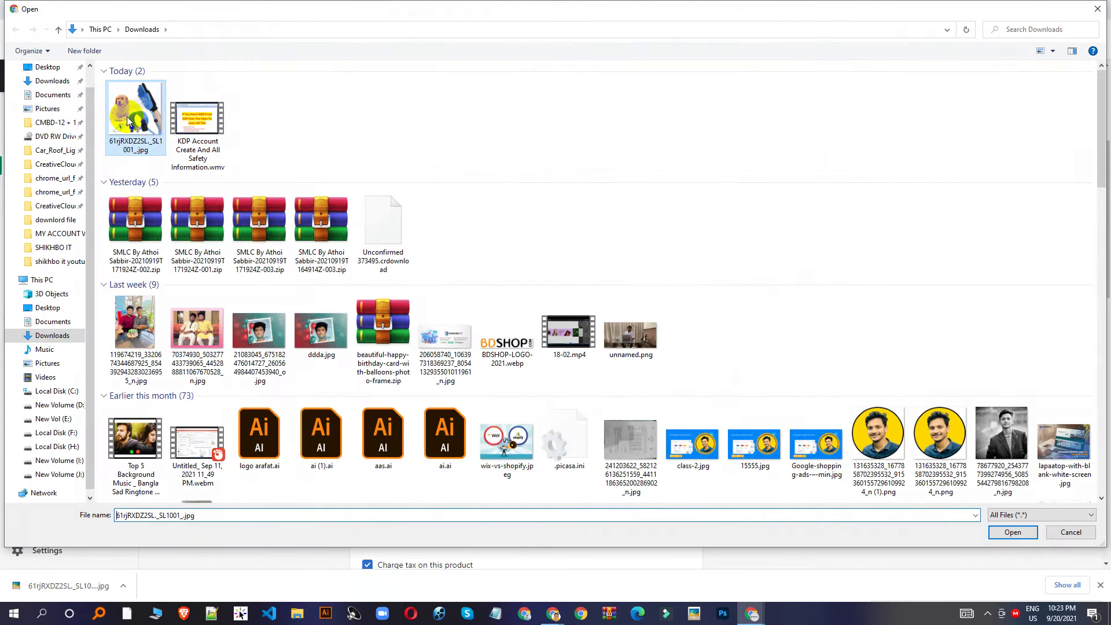
double_click(128, 120)
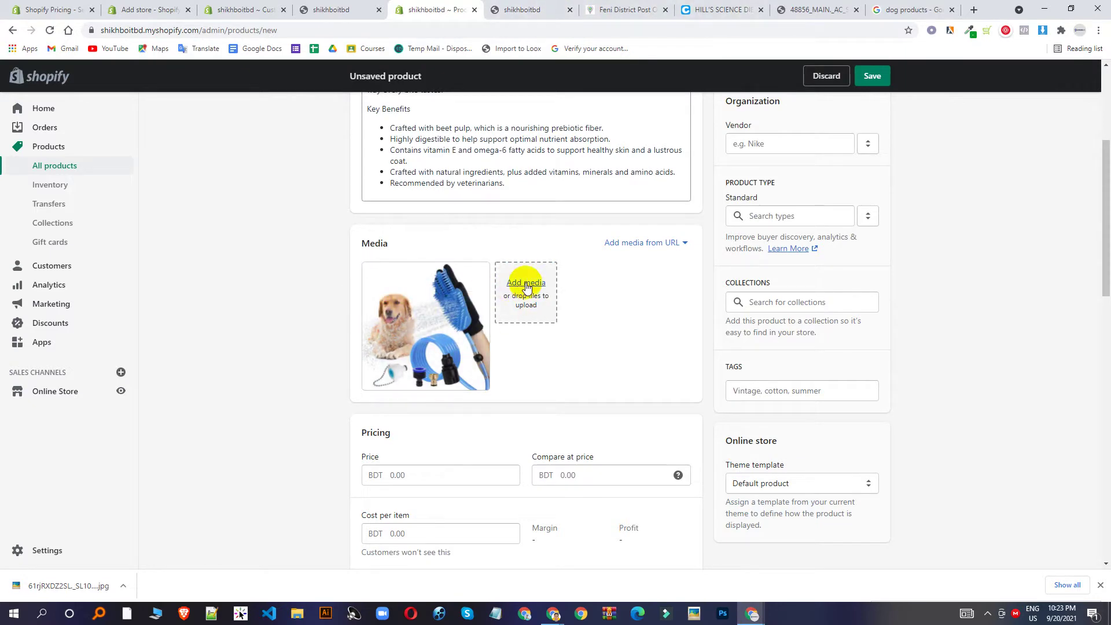
left_click(912, 10)
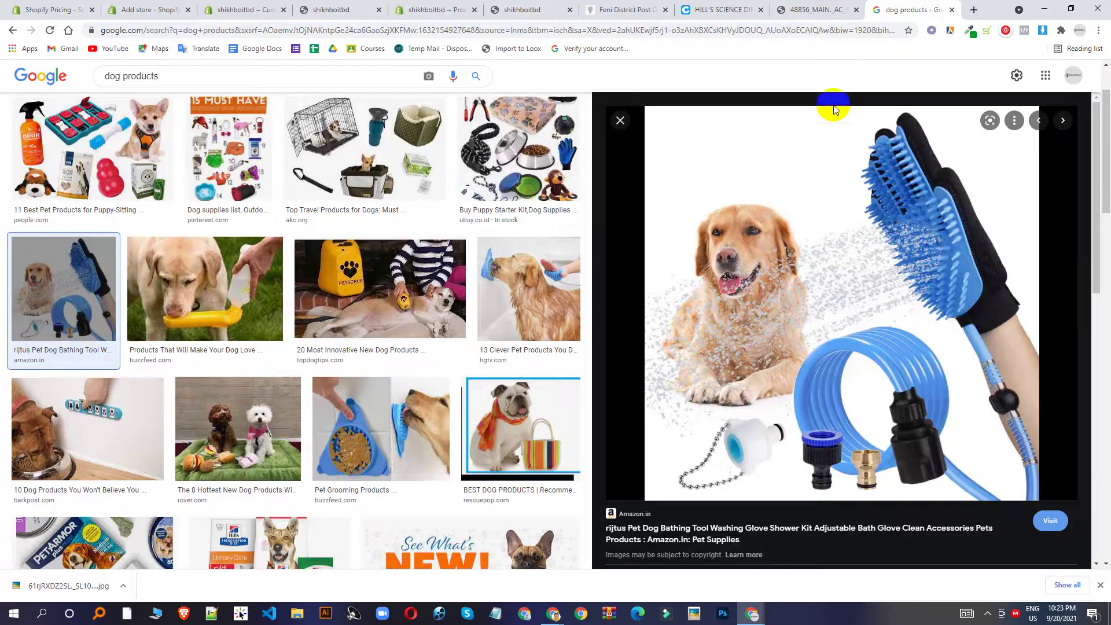
scroll(776, 313, "down", 8)
Save the related Pet Bathing Massaging Glove image from Google Images as a JPG.
scroll(686, 355, "up", 3)
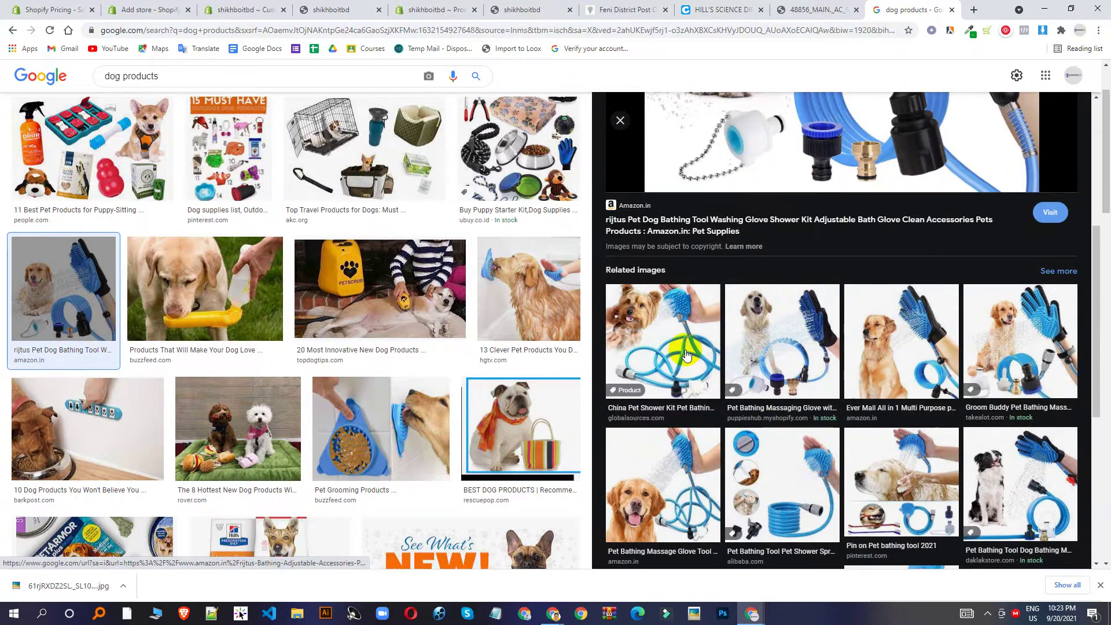
left_click(767, 331)
right_click(798, 292)
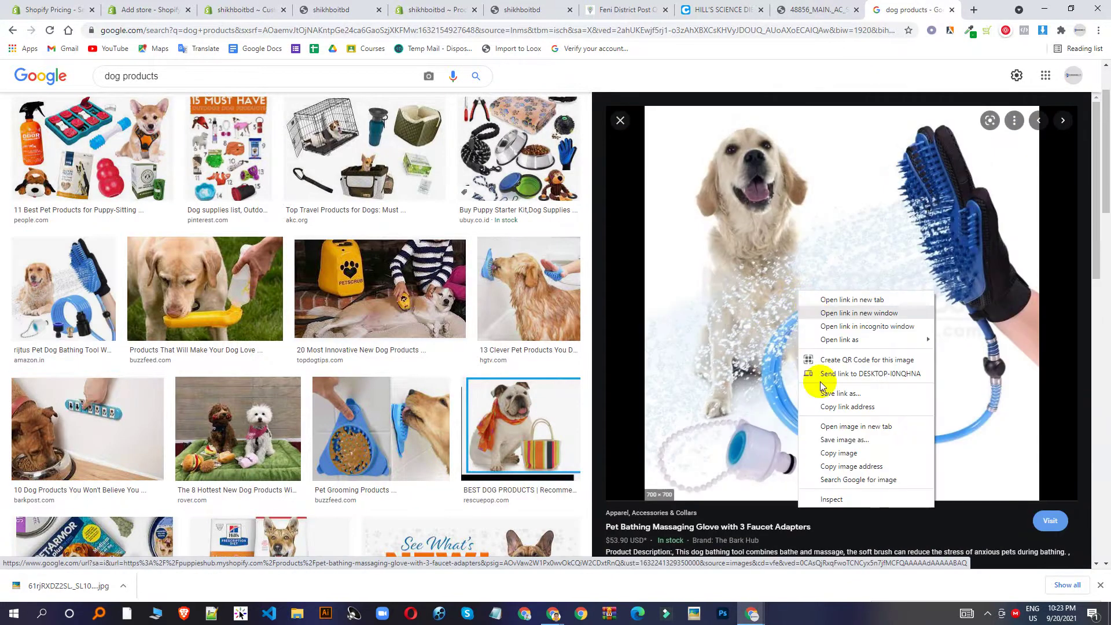
left_click(833, 440)
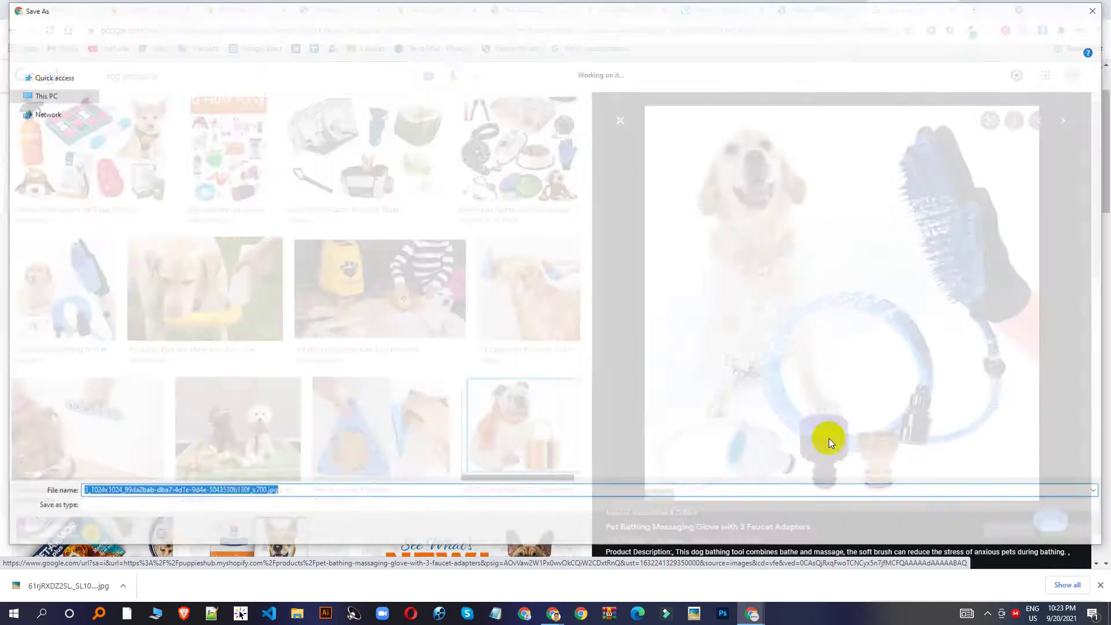
key("Return")
left_click(282, 7)
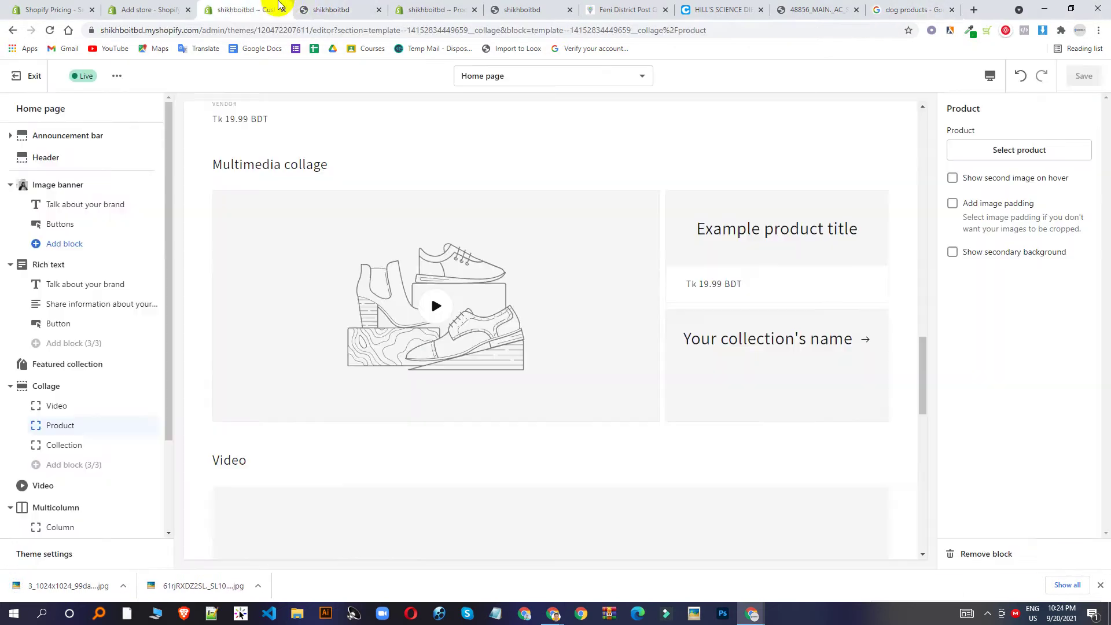
Upload the downloaded 3_1024x1024 glove image as the product's second media photo.
left_click(431, 9)
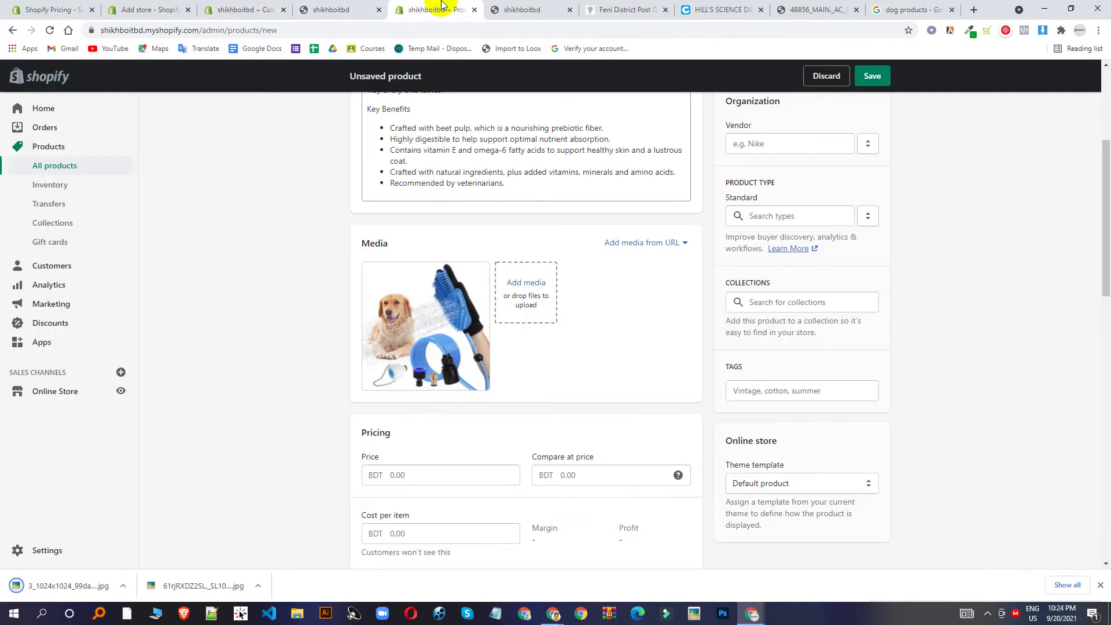
left_click(521, 289)
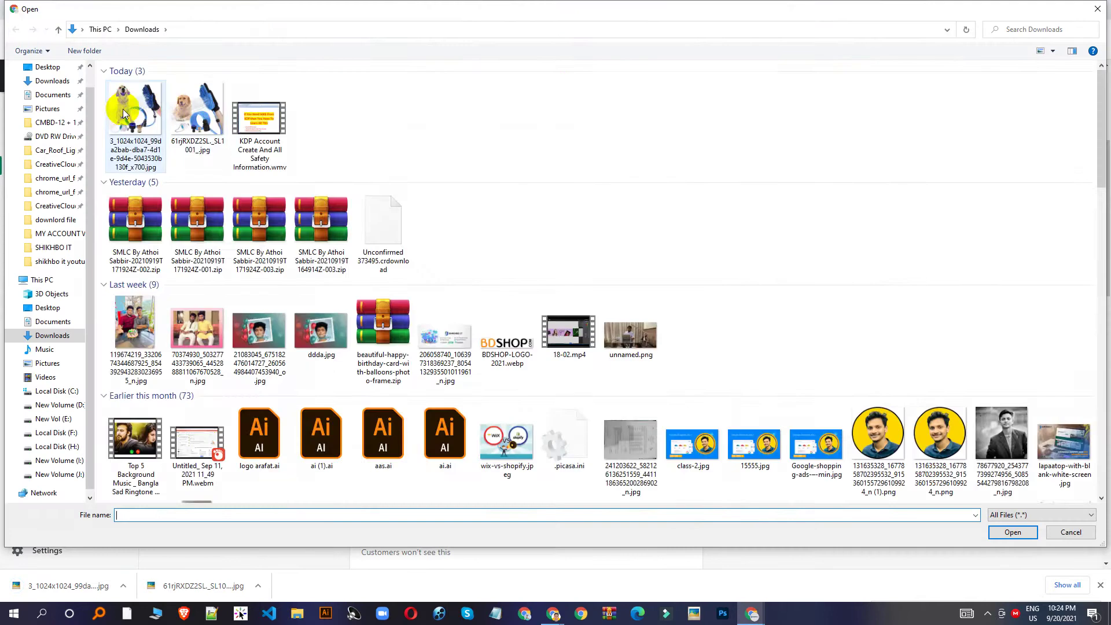
double_click(123, 109)
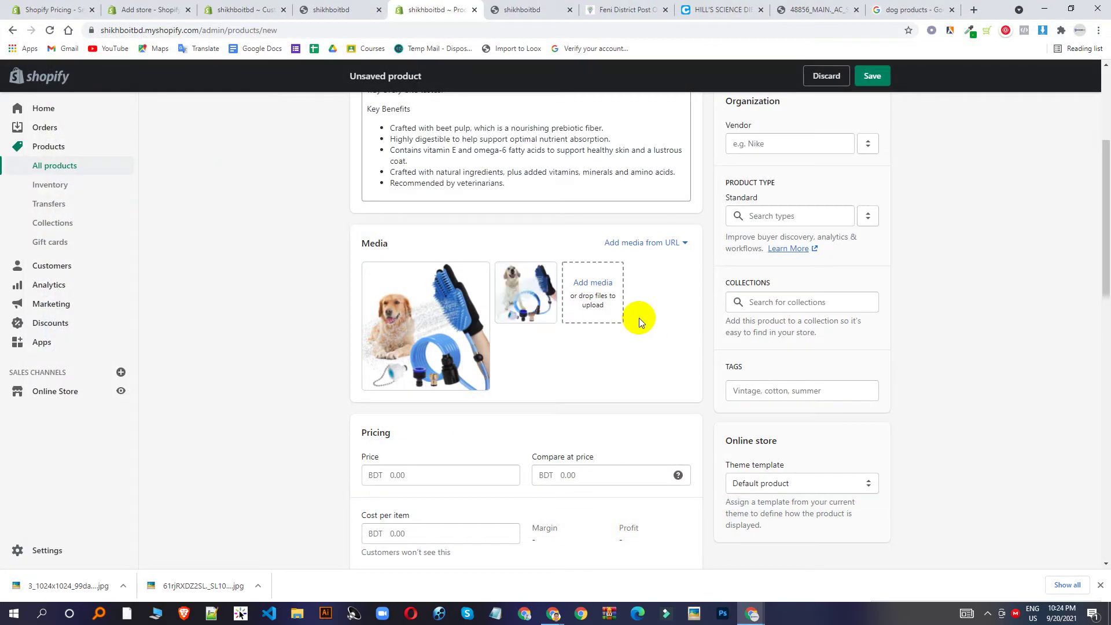
Price the product at BDT 1,500, compare-at 3,000 and cost per item 1,000.
scroll(466, 405, "down", 3)
left_click(461, 324)
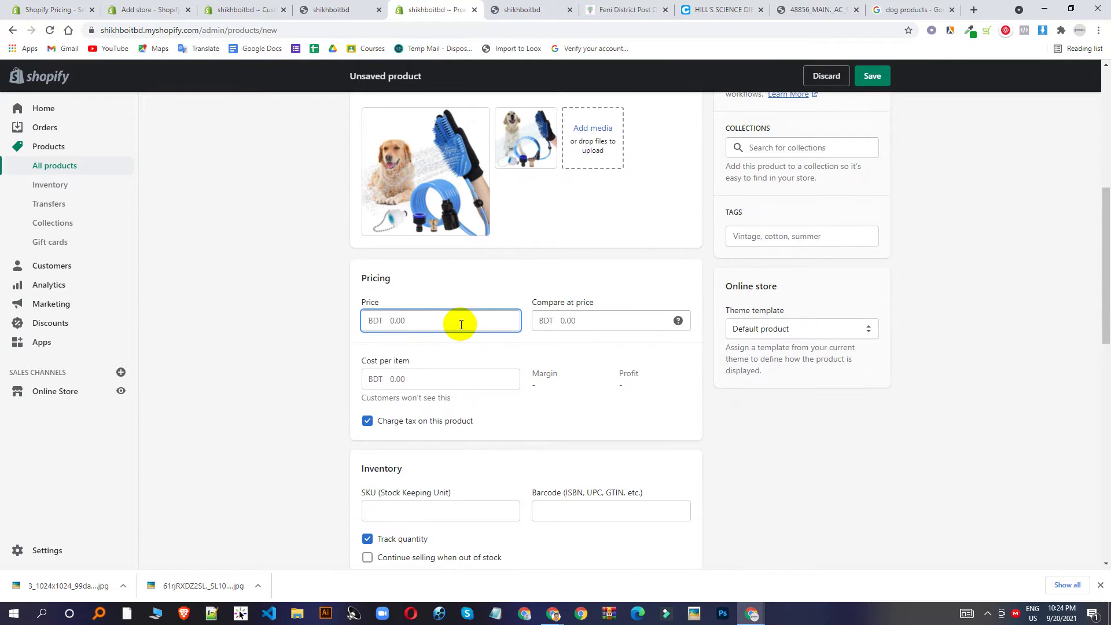
left_click(332, 323)
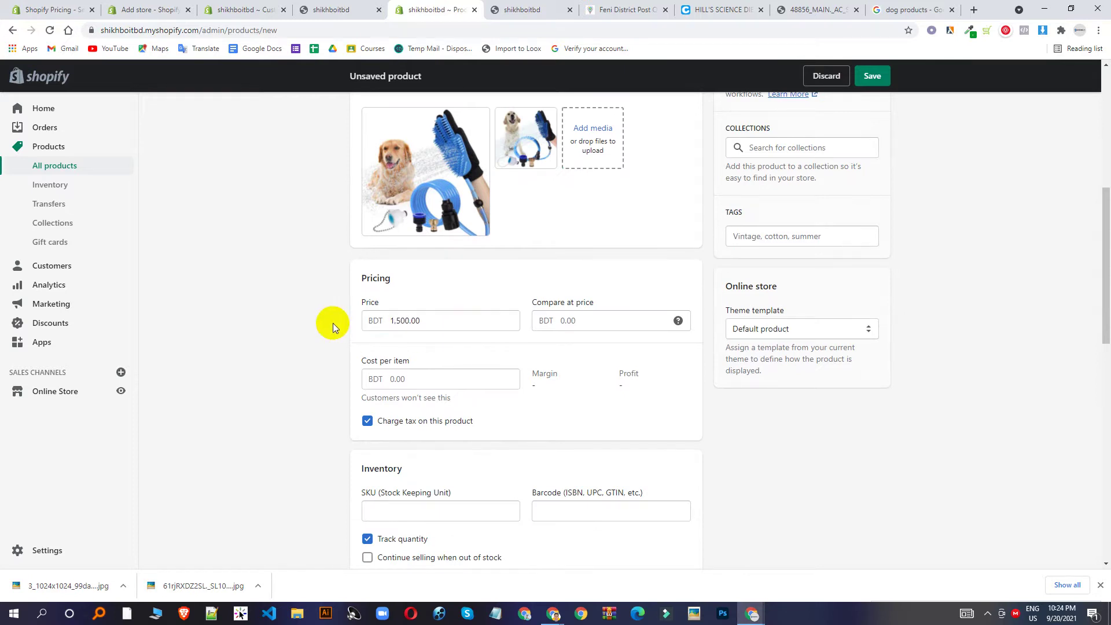
left_click(589, 327)
type("3,")
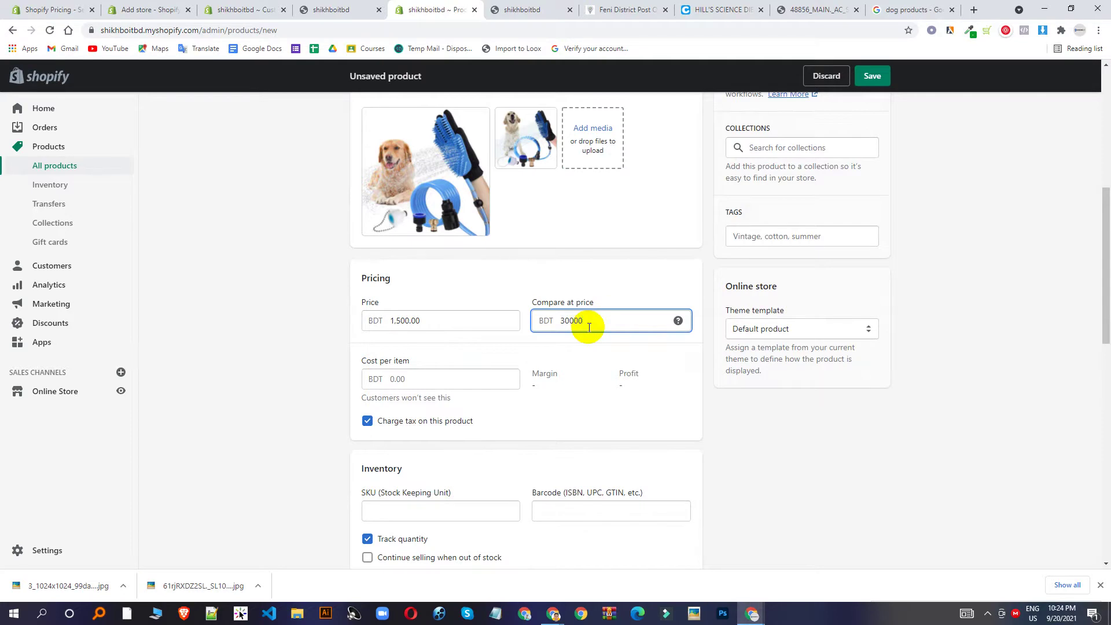
type("000")
left_click(807, 414)
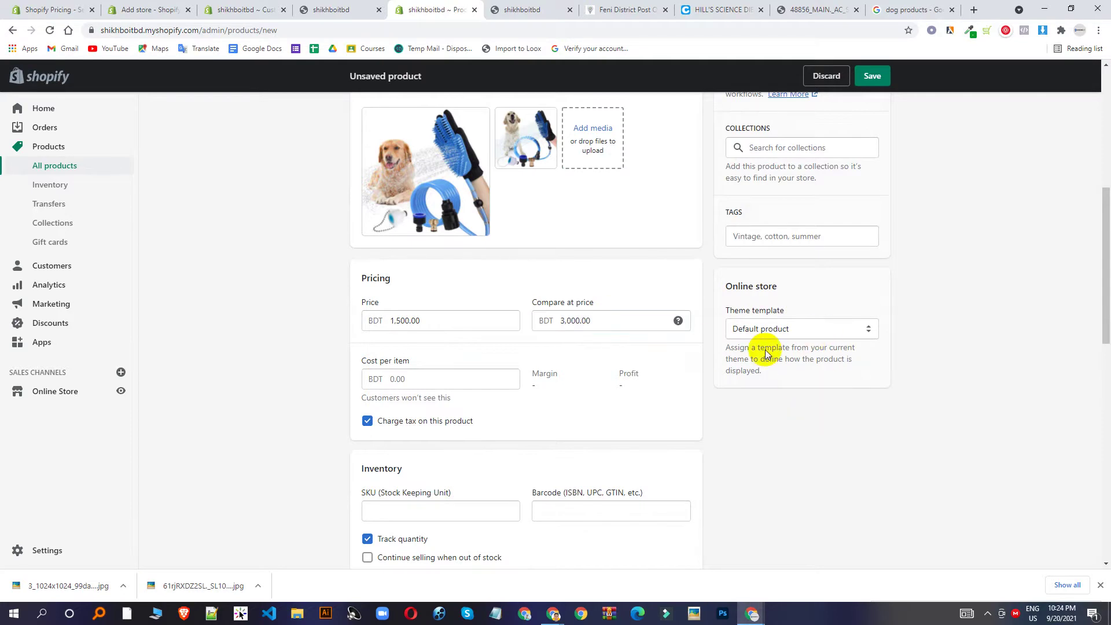
scroll(517, 334, "down", 2)
left_click(410, 302)
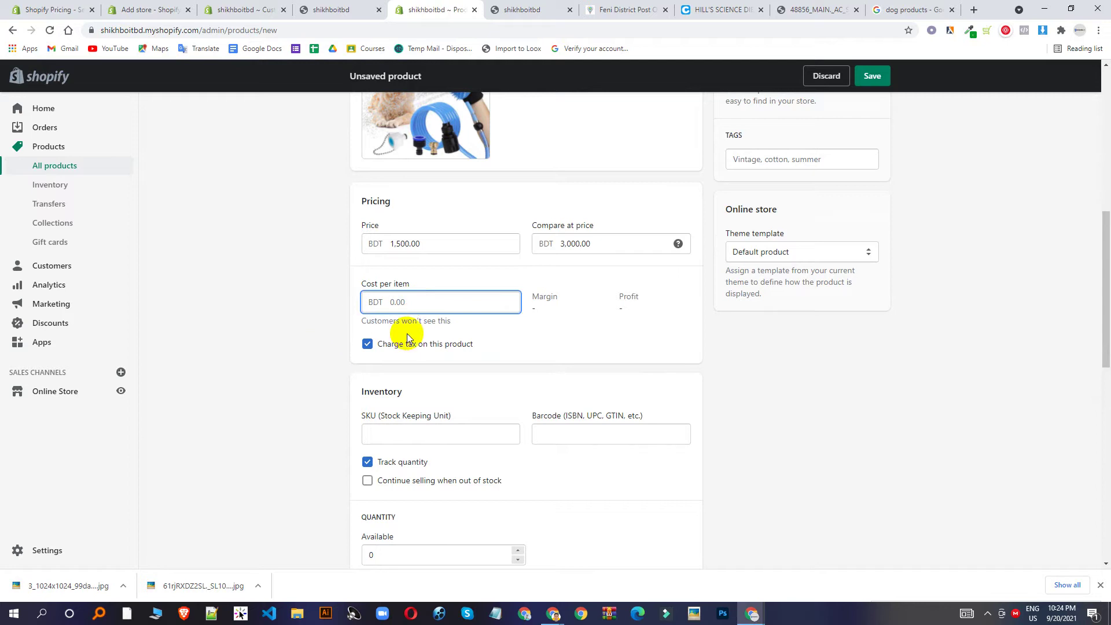
type("1000")
left_click(287, 282)
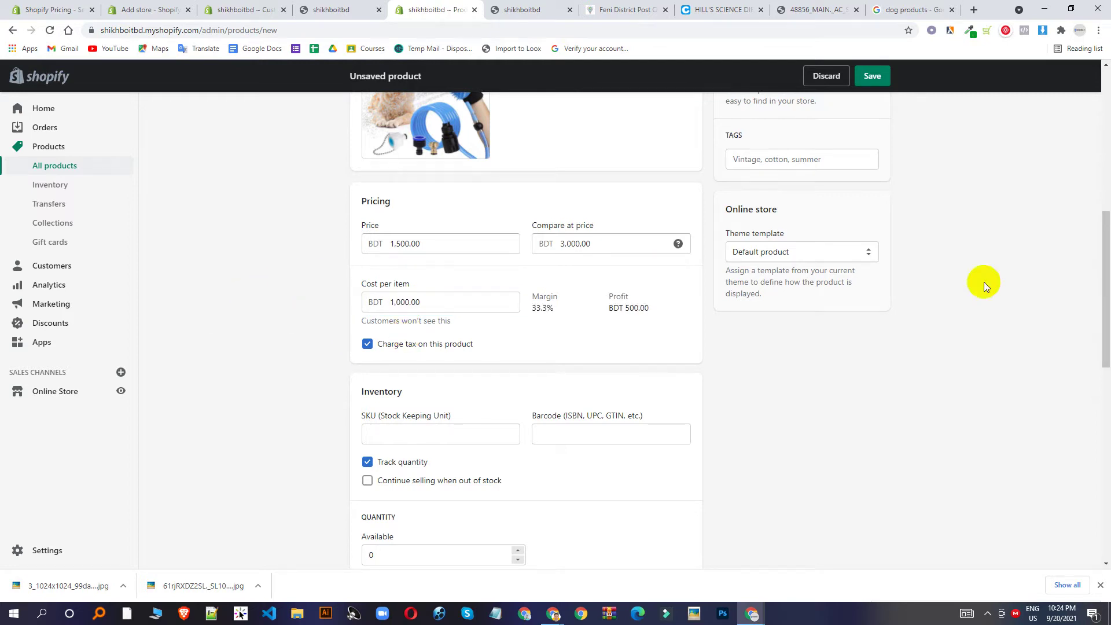
scroll(656, 352, "down", 1)
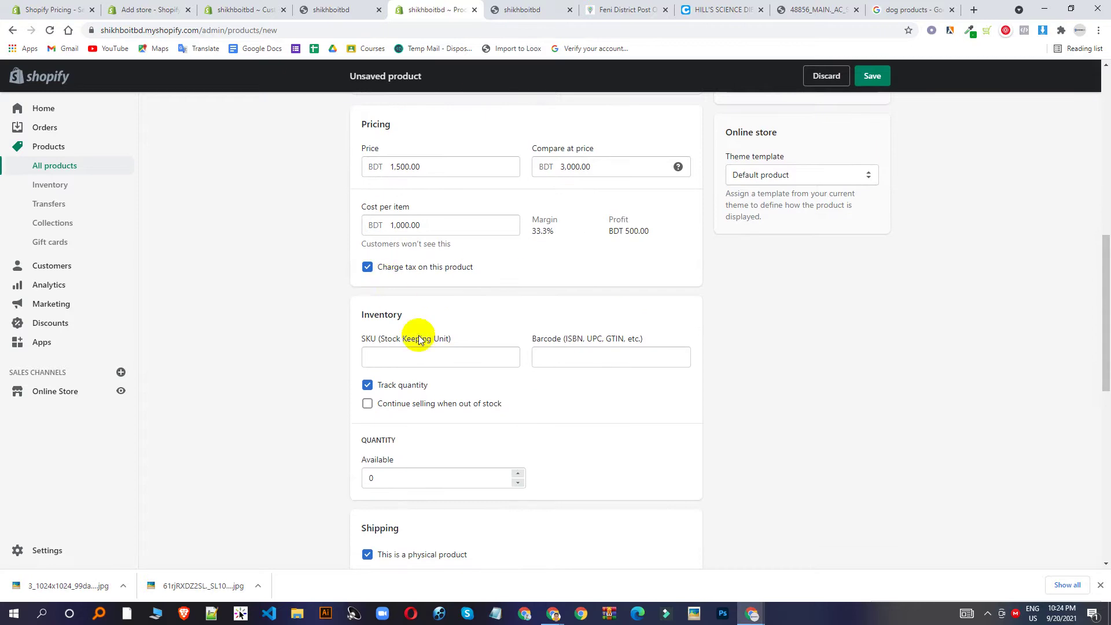
Set the product's available inventory quantity to 100.
left_click(423, 358)
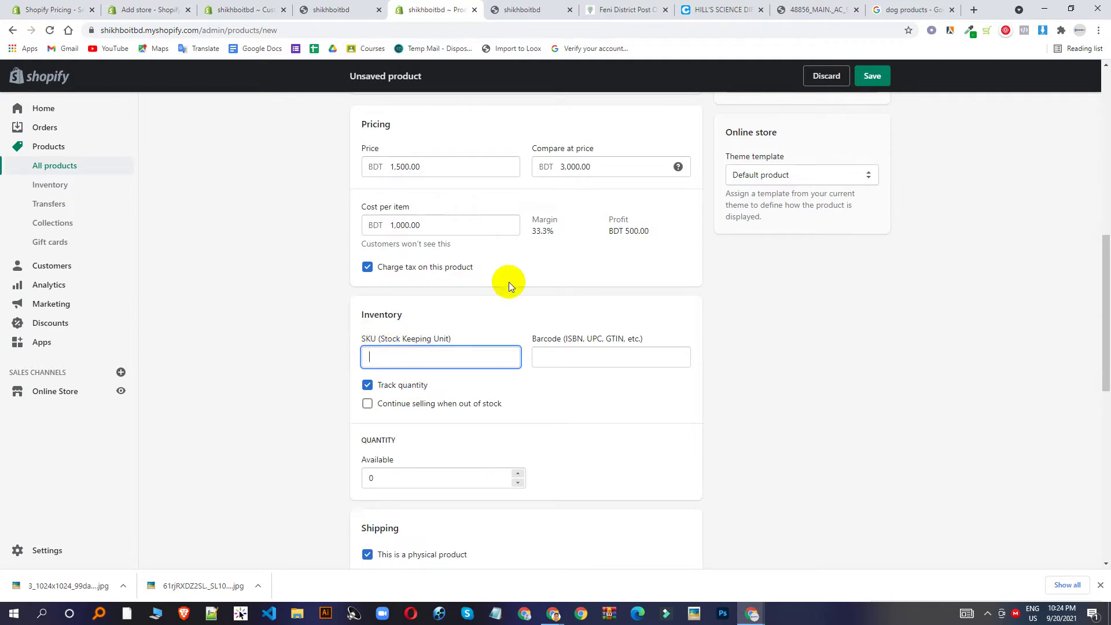
scroll(471, 348, "down", 2)
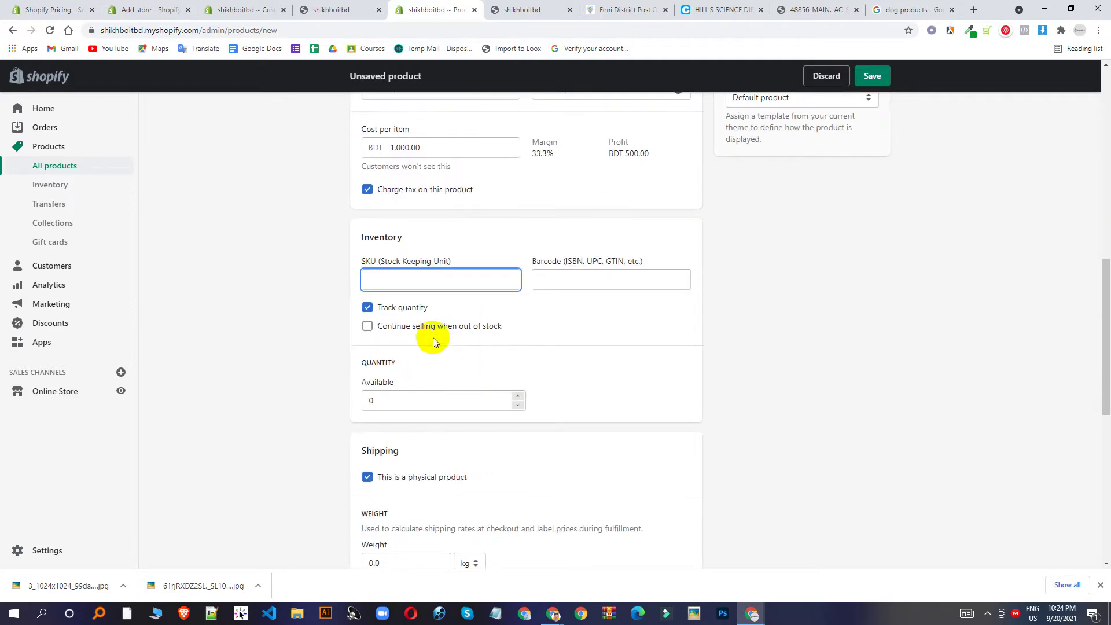
left_click(424, 399)
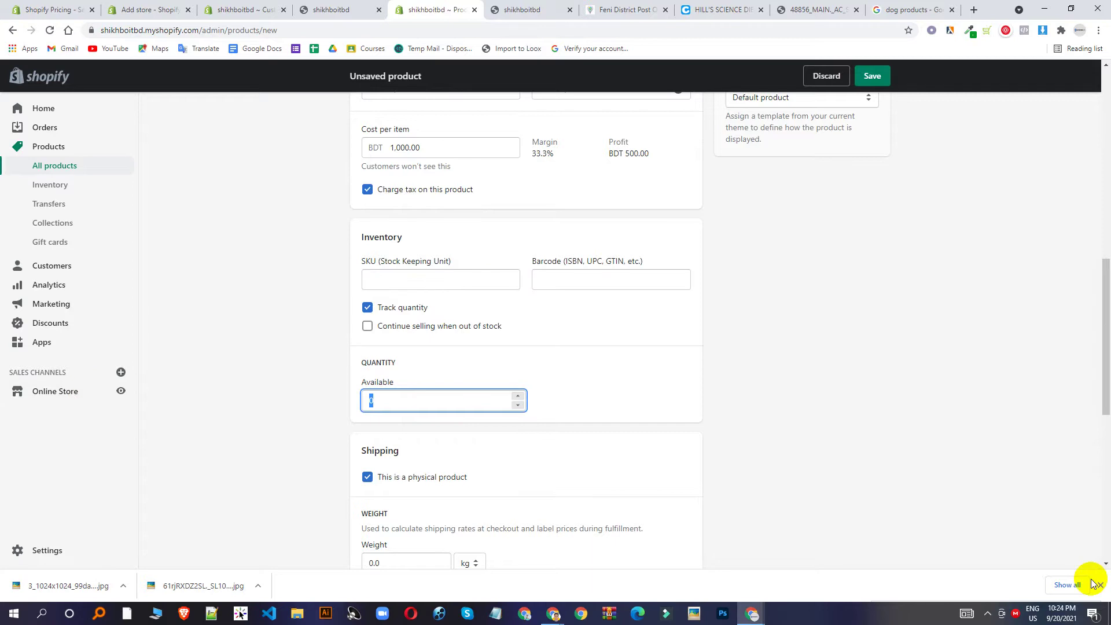
type("100")
left_click(744, 362)
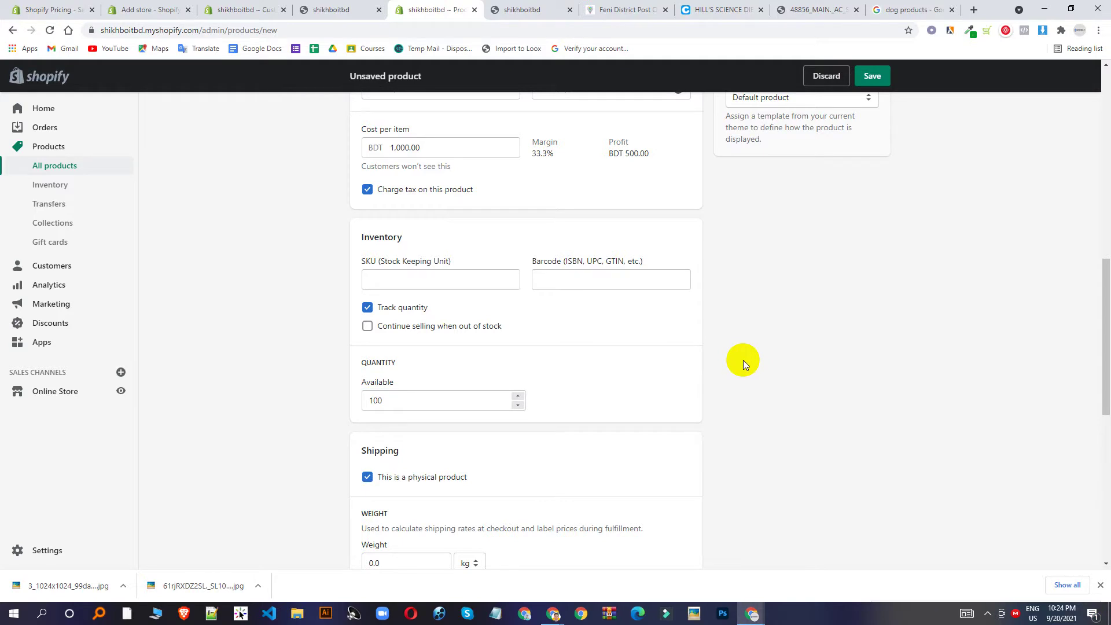
Leave 'Continue selling when out of stock' turned off.
left_click(368, 328)
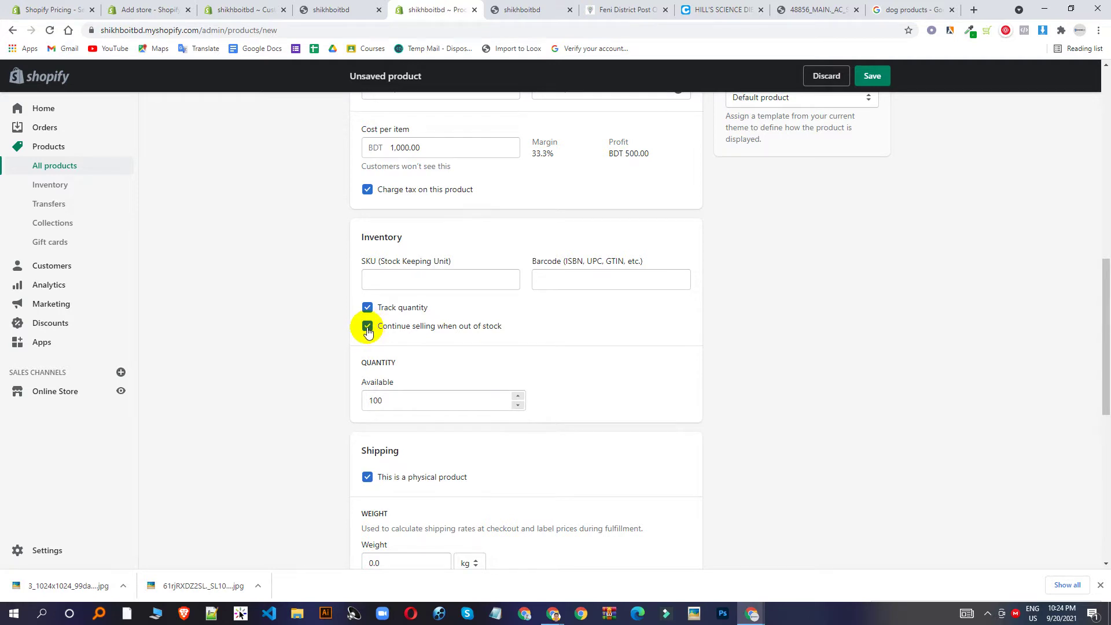
left_click(367, 328)
left_click(368, 329)
left_click(368, 328)
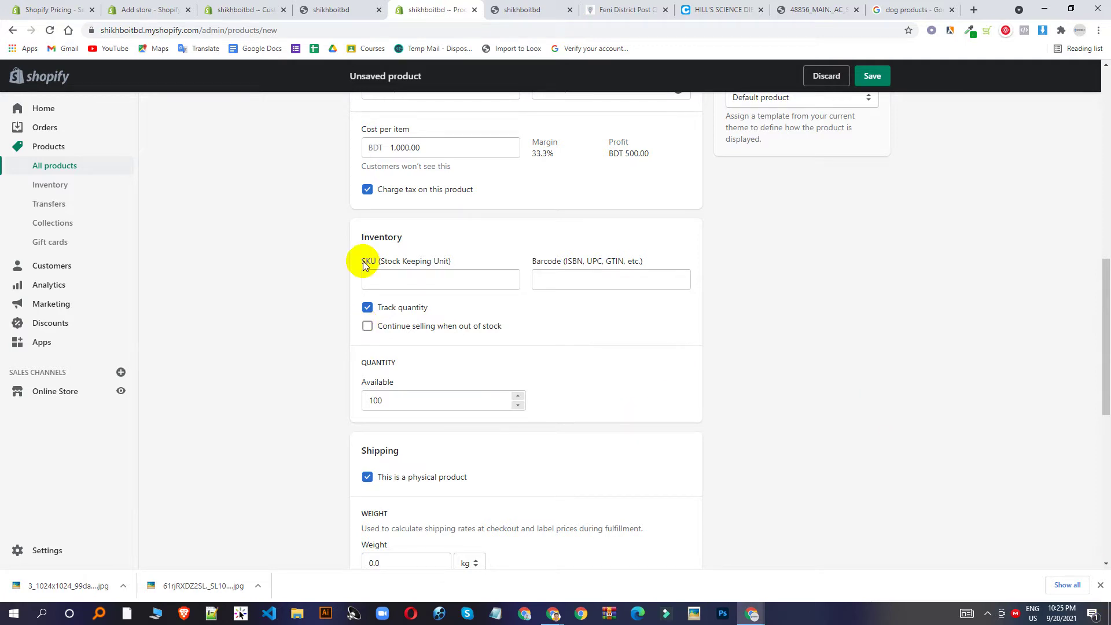
scroll(481, 342, "down", 5)
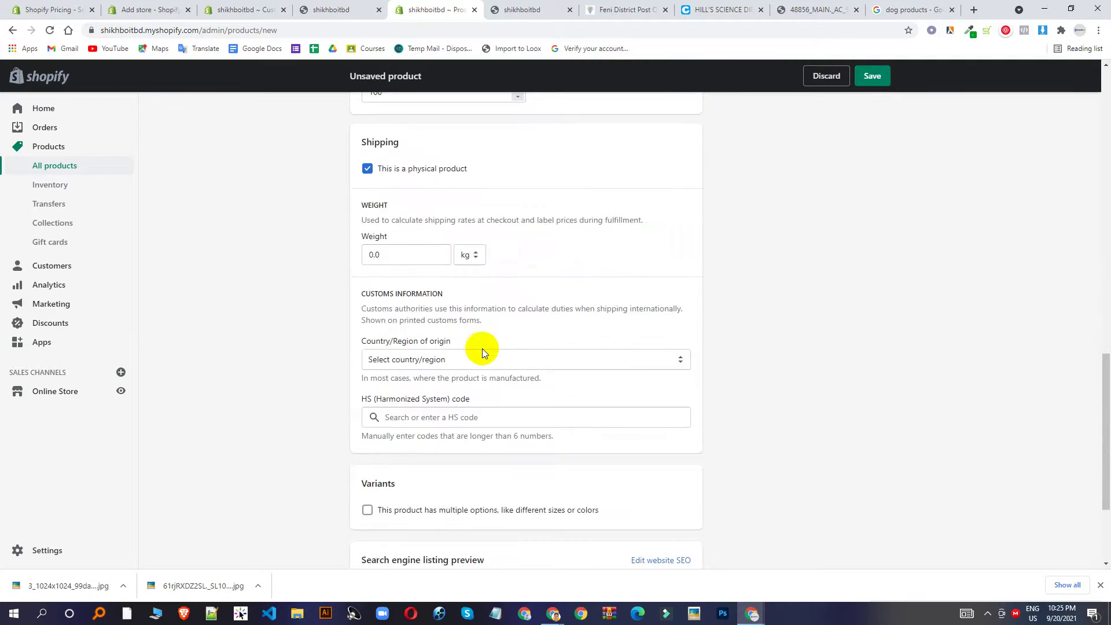
Set the shipping weight to 500.0 g and mark the product as having multiple options.
double_click(416, 253)
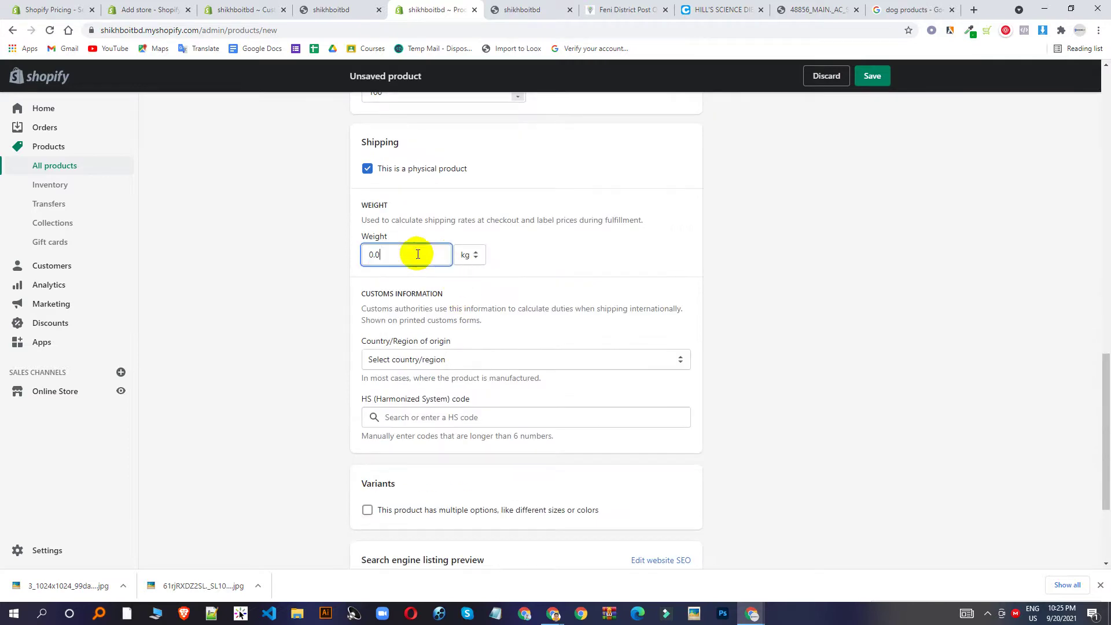
left_click(473, 258)
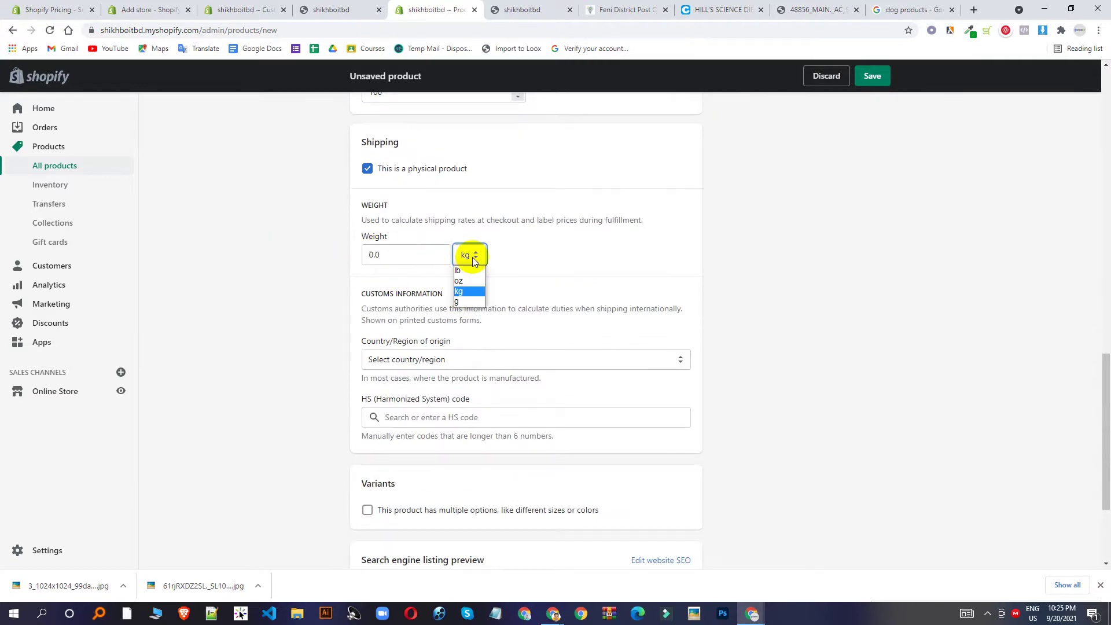
left_click(460, 301)
double_click(384, 256)
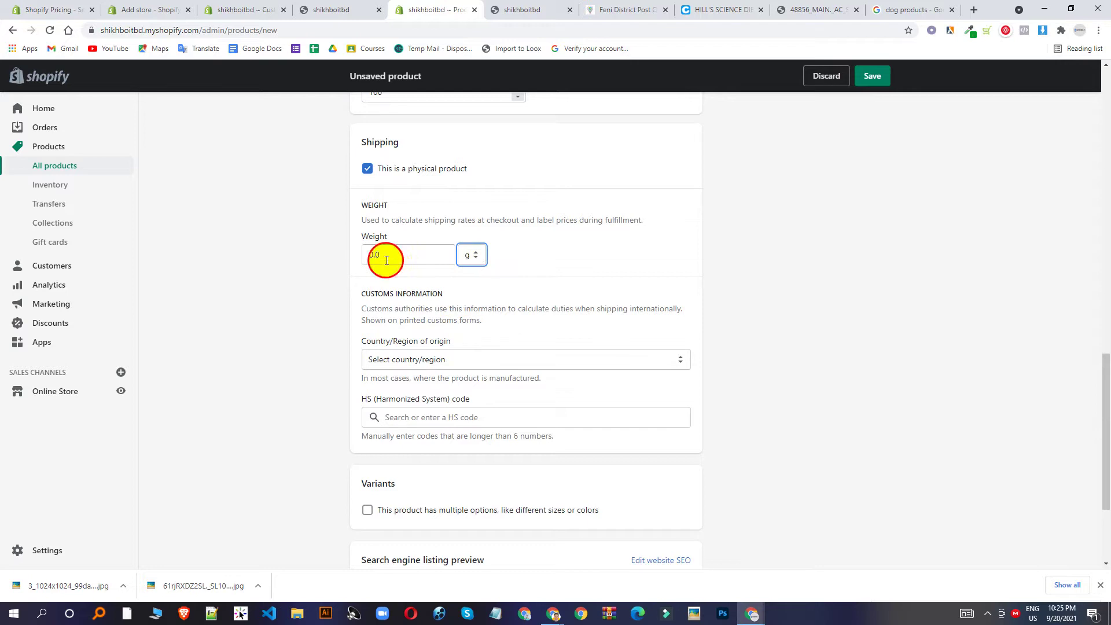
type("50")
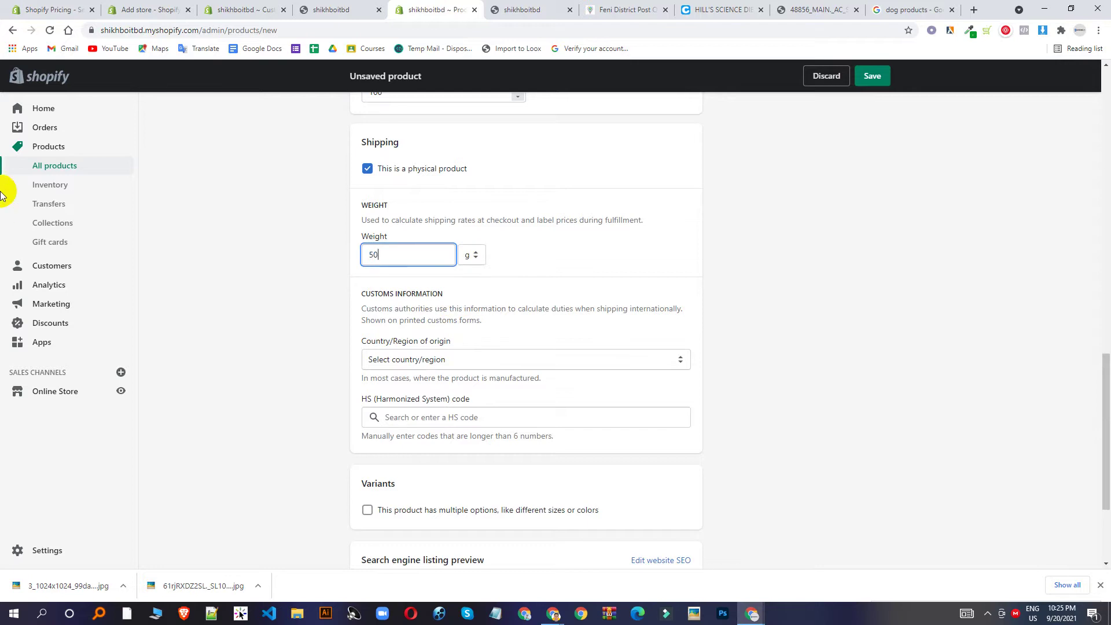
type("0")
left_click(288, 283)
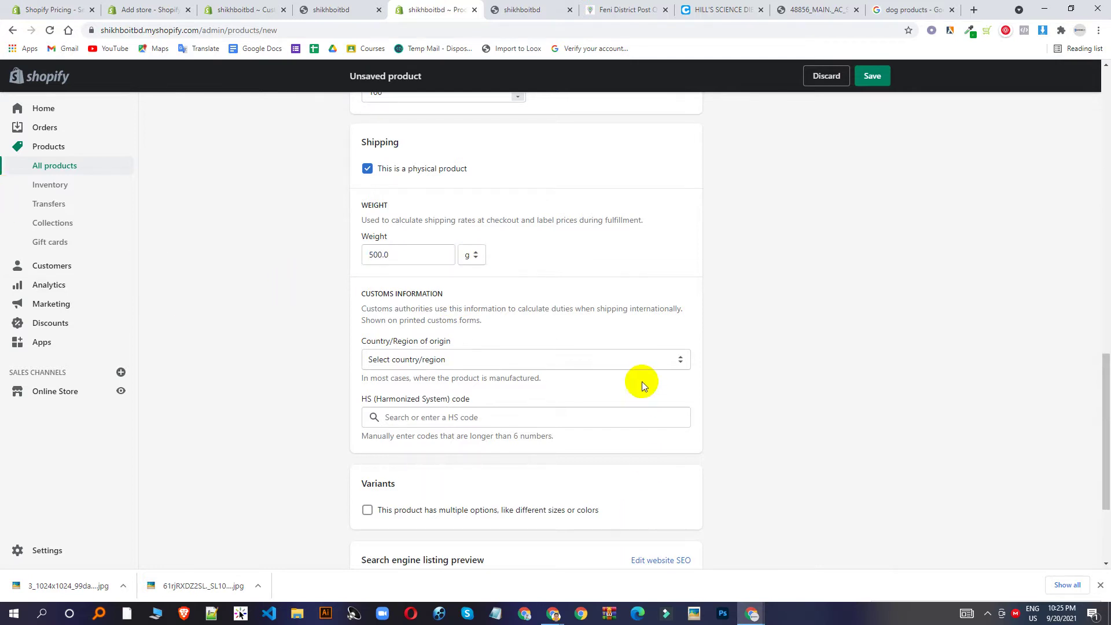
scroll(636, 382, "down", 1)
left_click(485, 436)
scroll(474, 422, "down", 2)
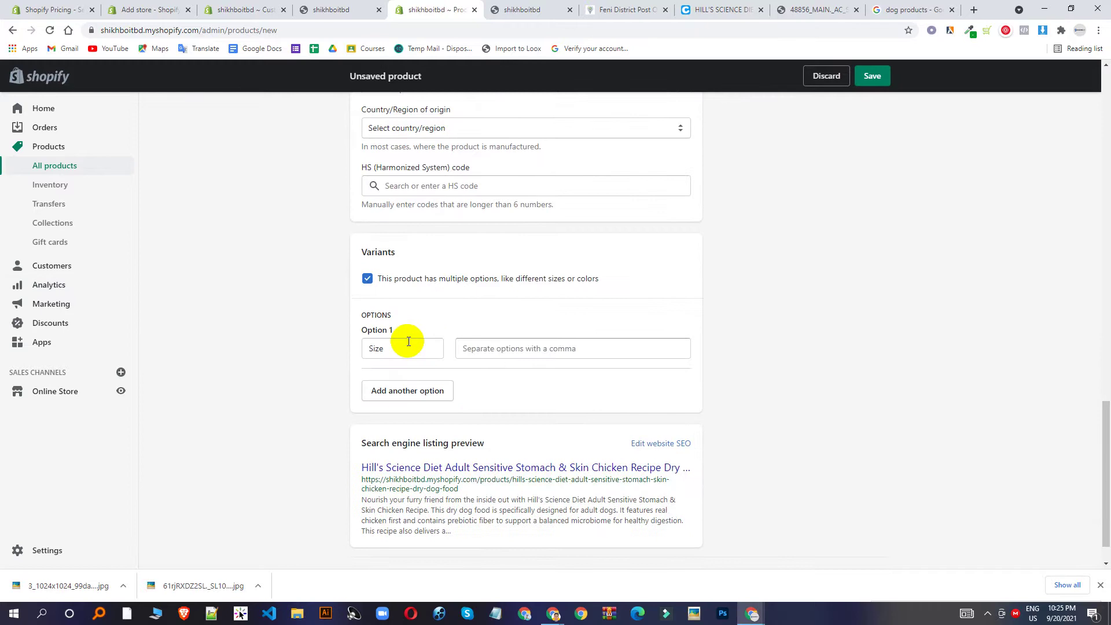
Enter m, l, xl and xxl as the Size option values.
left_click(472, 352)
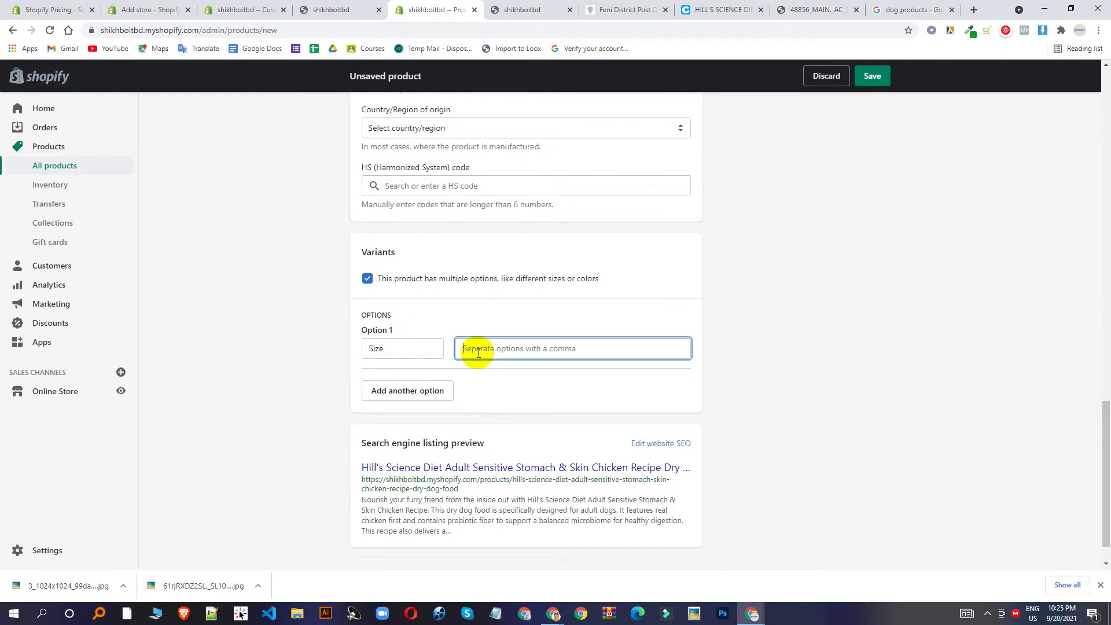
type("x")
key("BackSpace")
type("m")
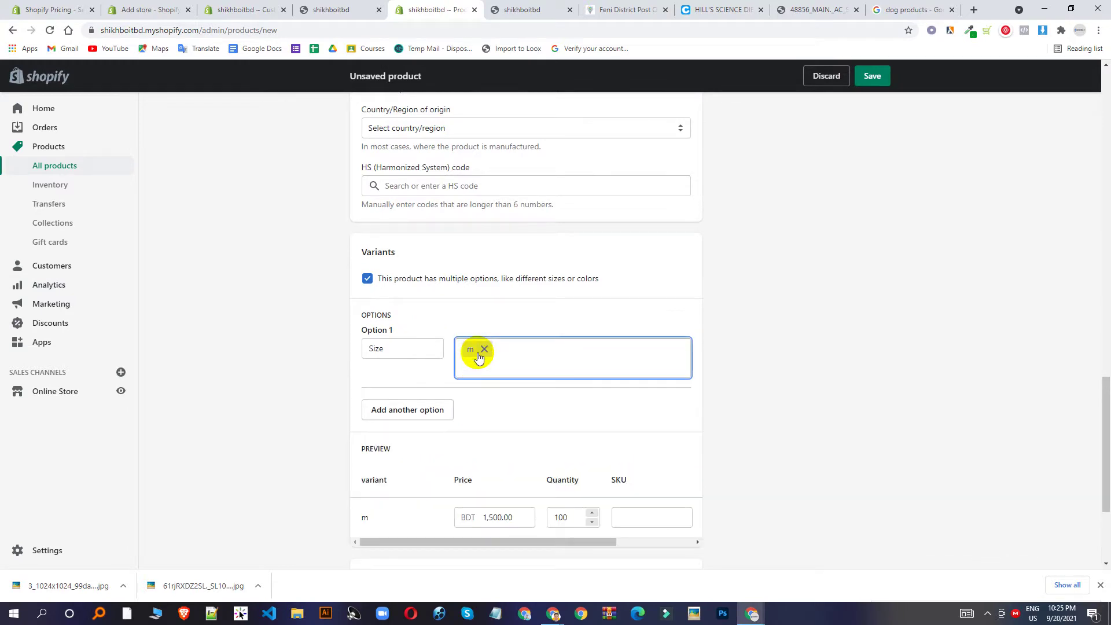
type(",l")
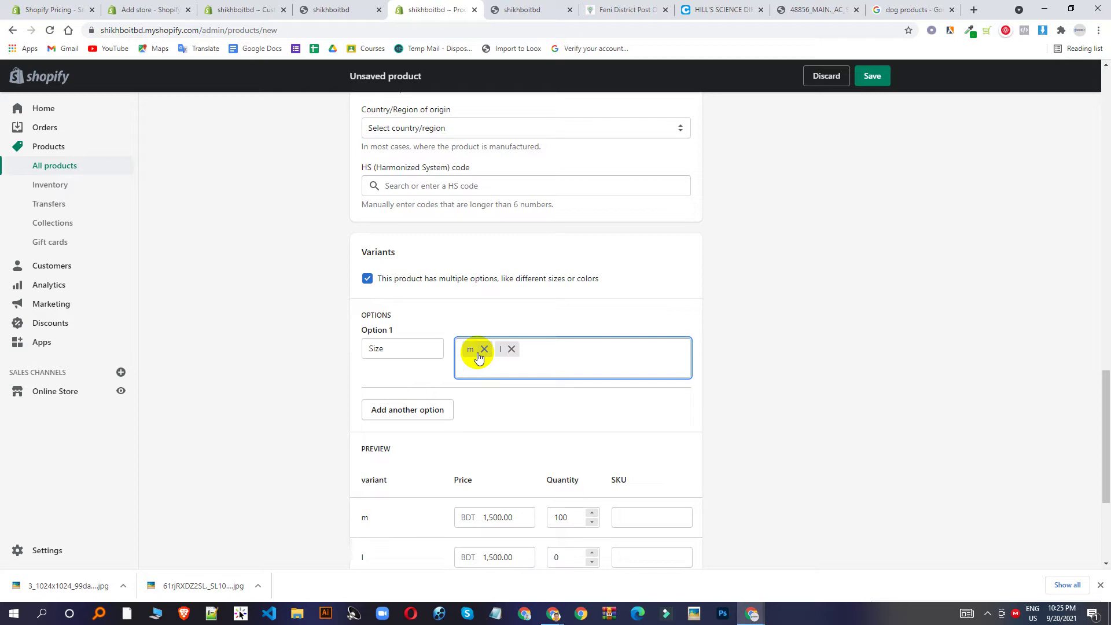
type(",xl,")
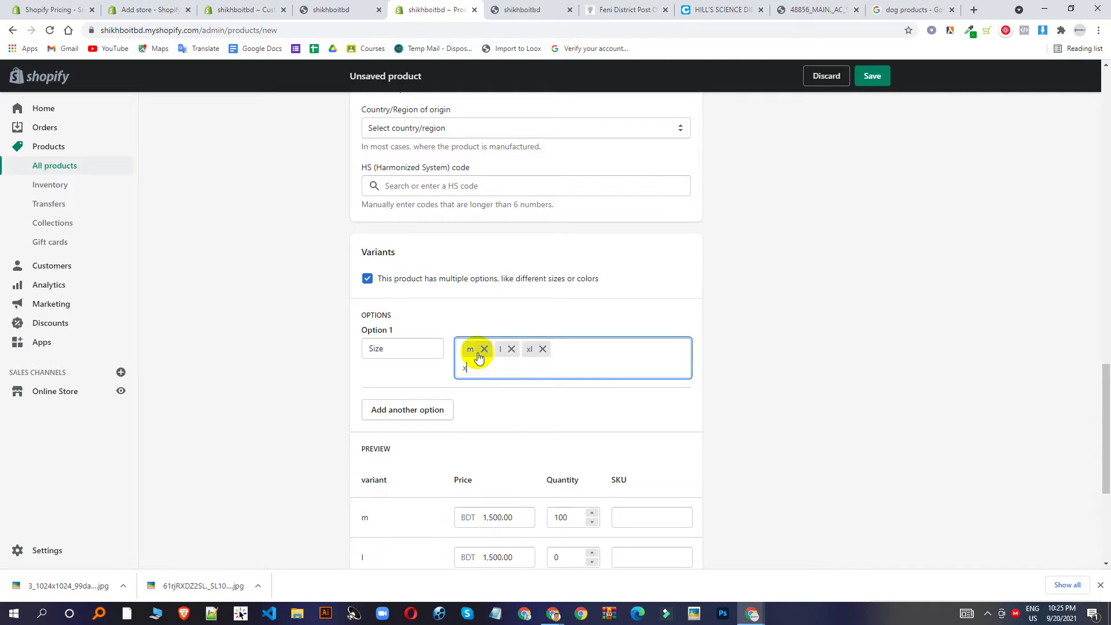
type("xxl,")
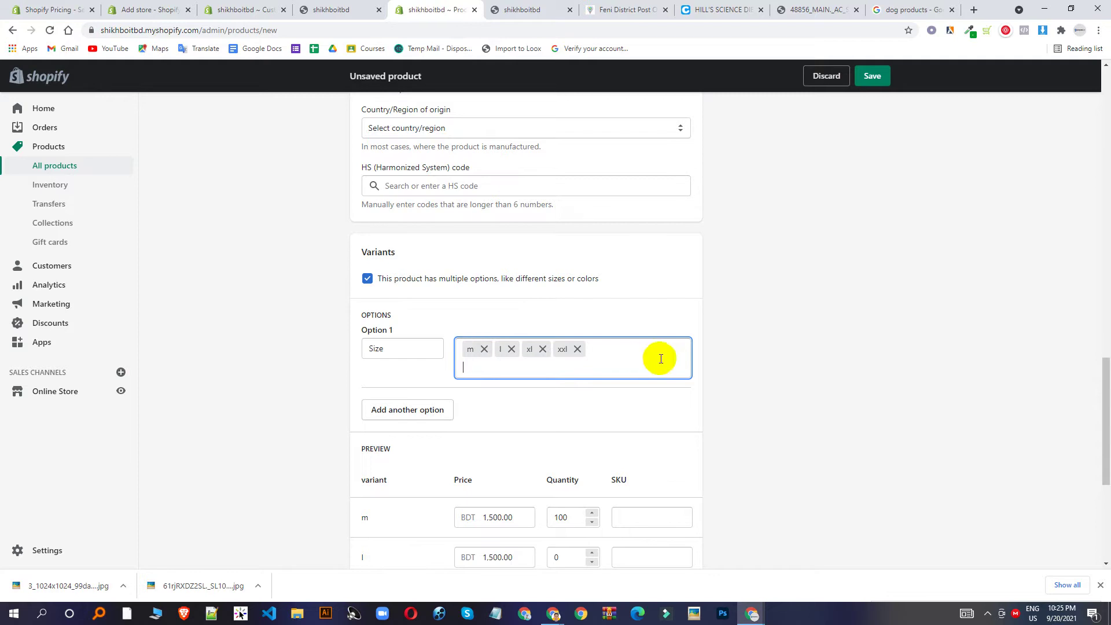
scroll(741, 292, "up", 10)
scroll(745, 292, "up", 10)
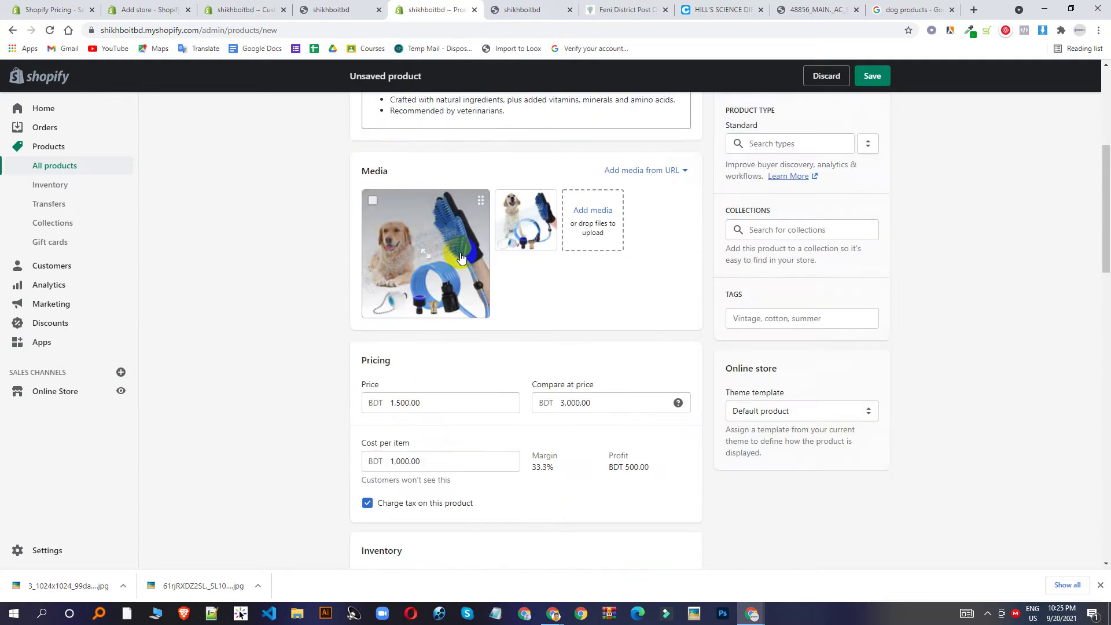
scroll(533, 384, "down", 4)
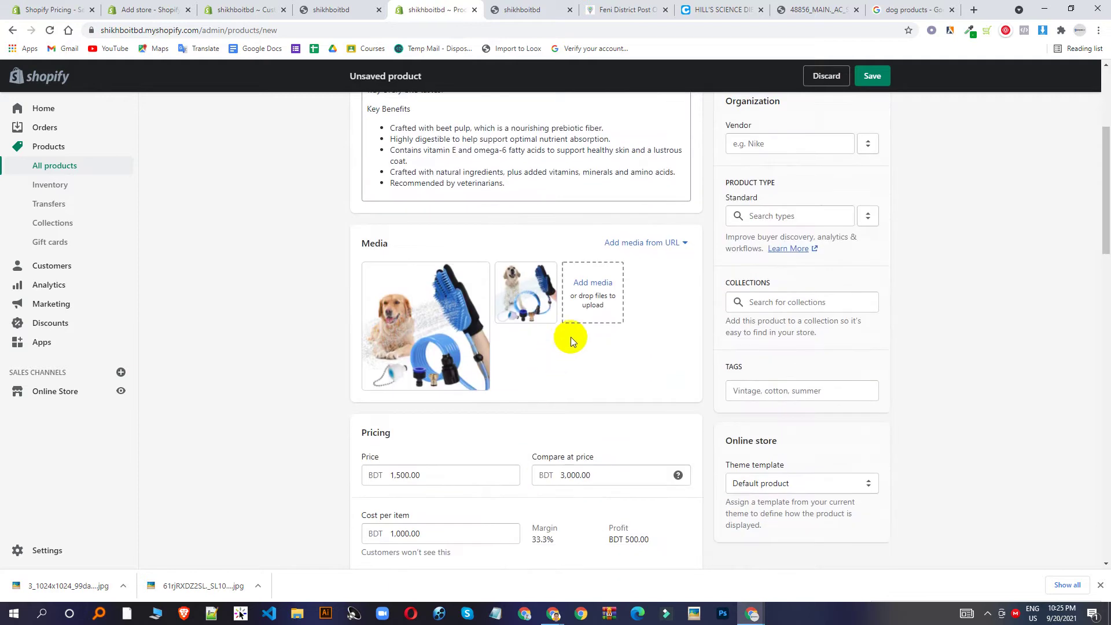
mouse_move(429, 373)
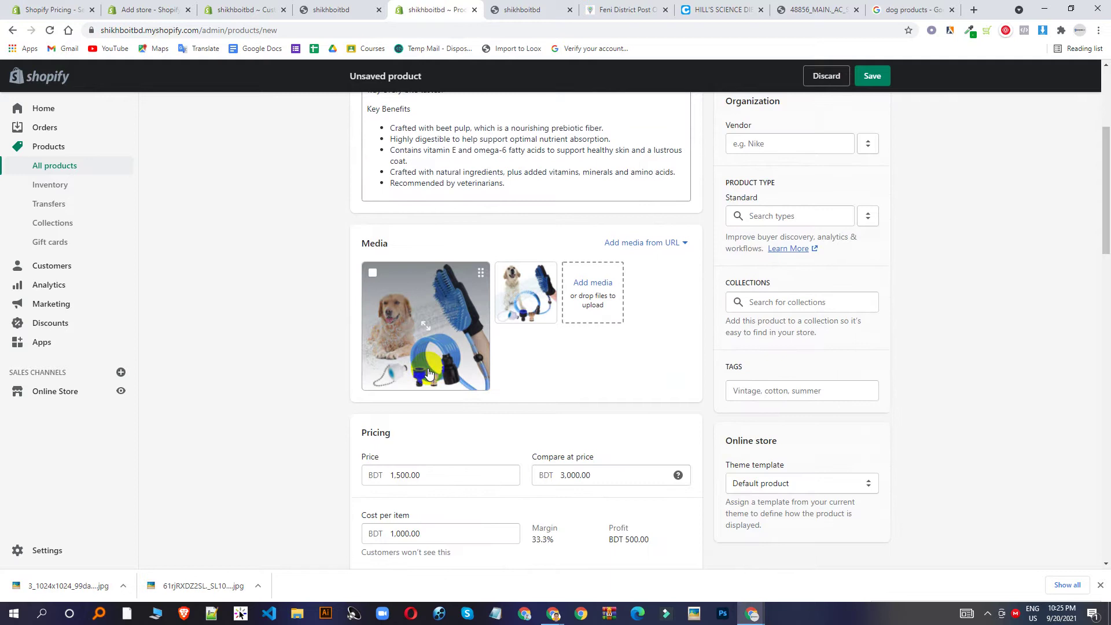
scroll(573, 353, "down", 4)
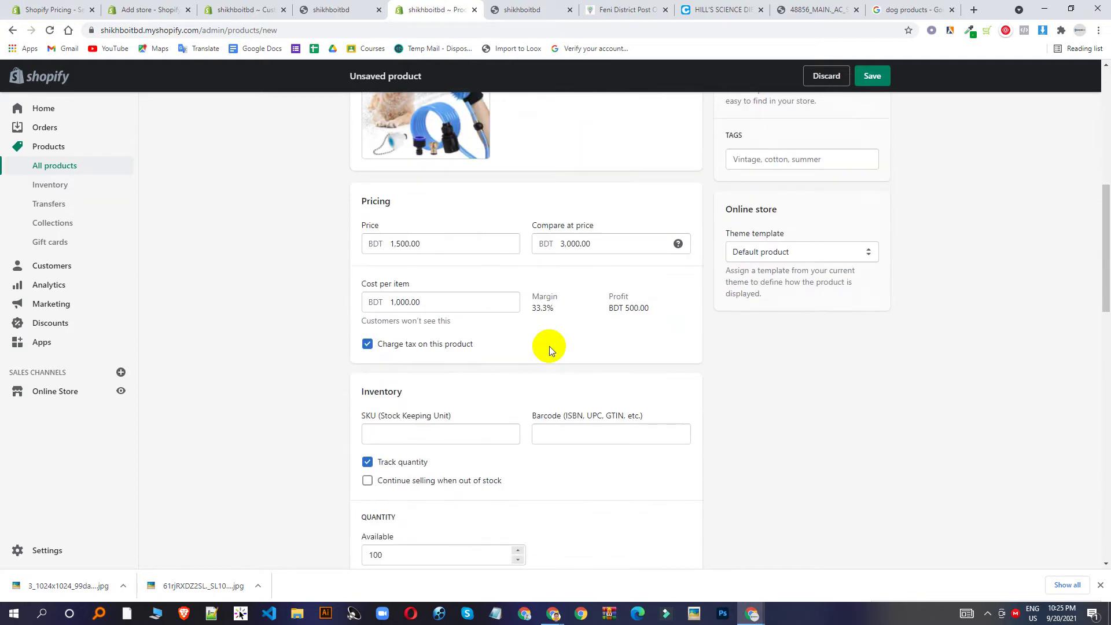
scroll(549, 341, "down", 12)
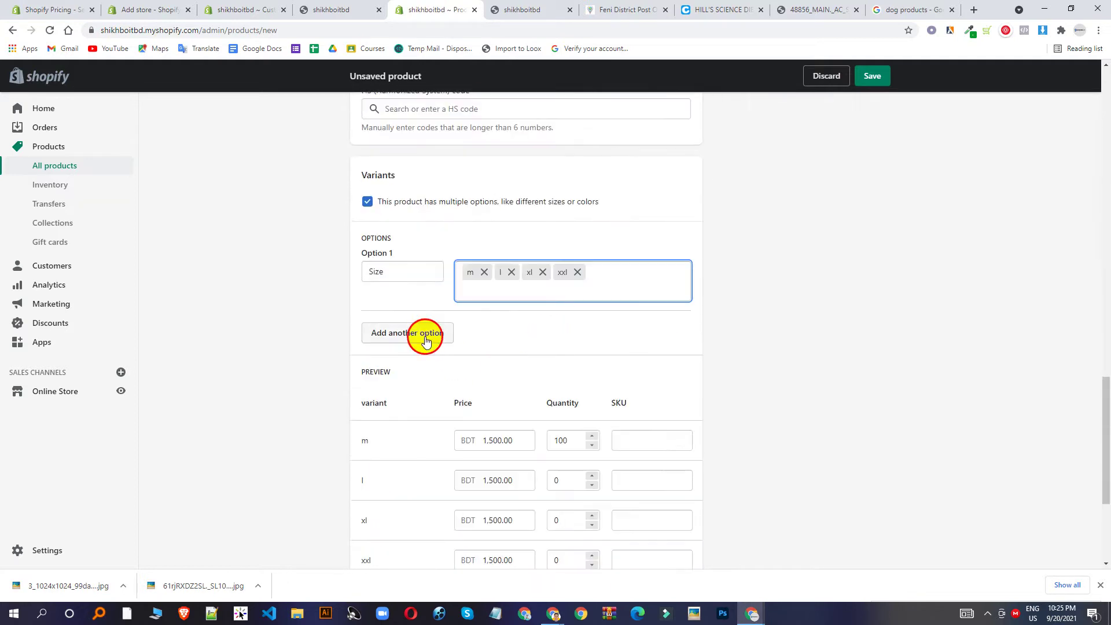
Add a Color option with black, white and red, removing an unneeded third option.
left_click(426, 333)
left_click(493, 349)
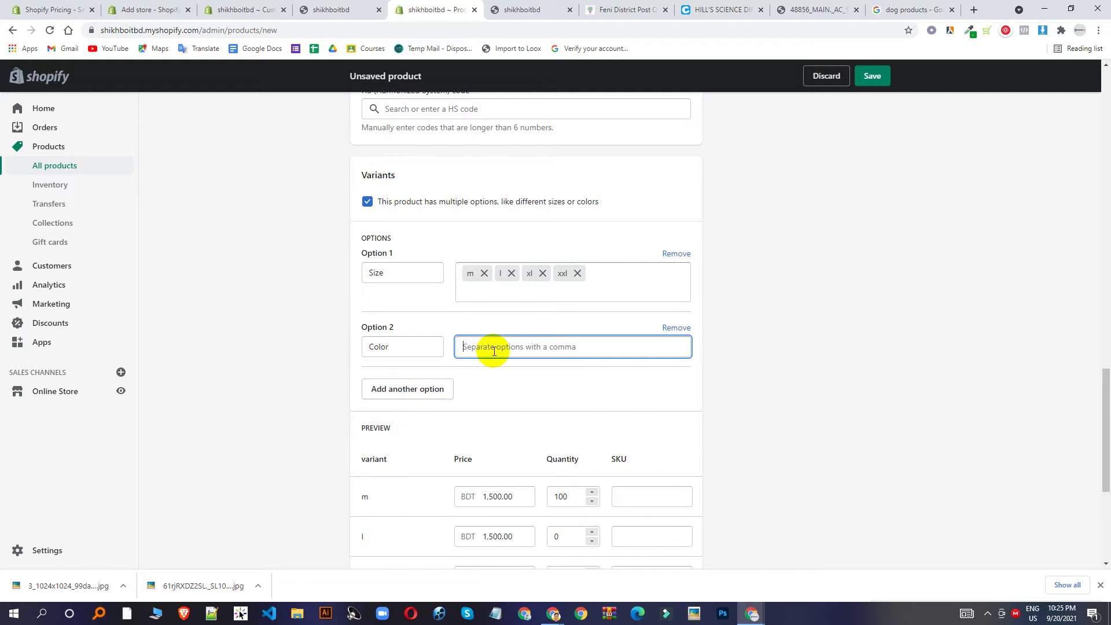
type("black")
key("Return")
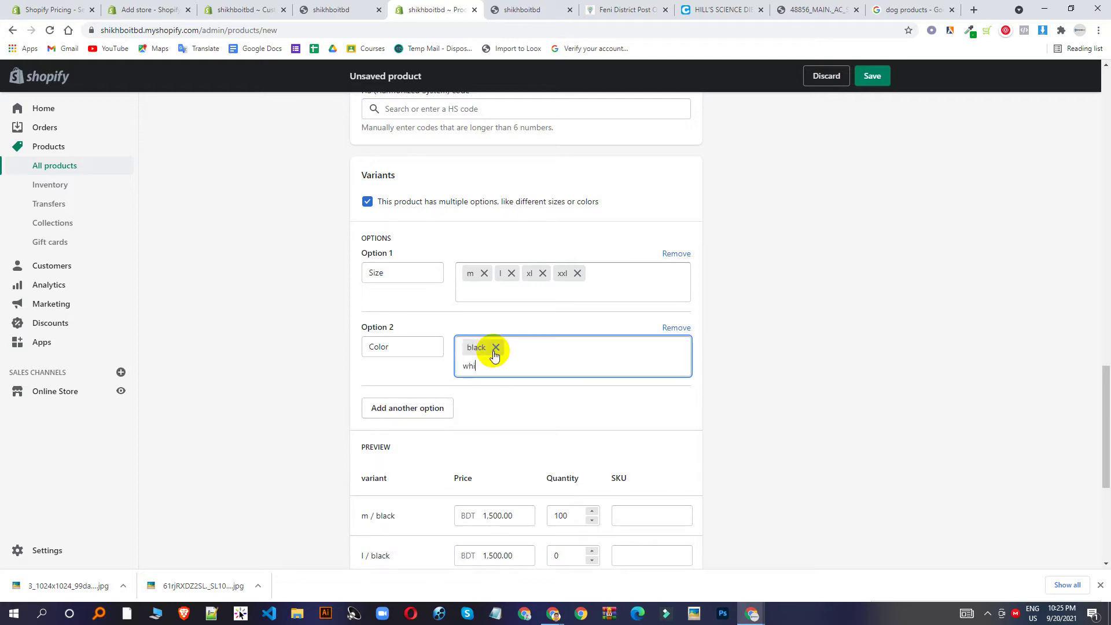
key("Return")
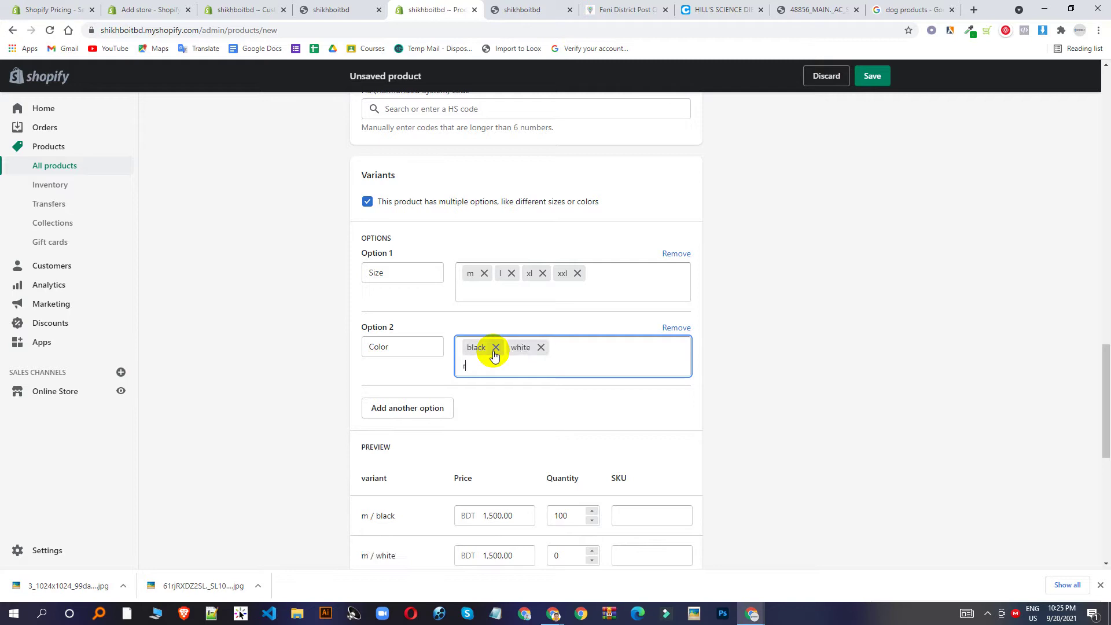
key("Return")
left_click(419, 410)
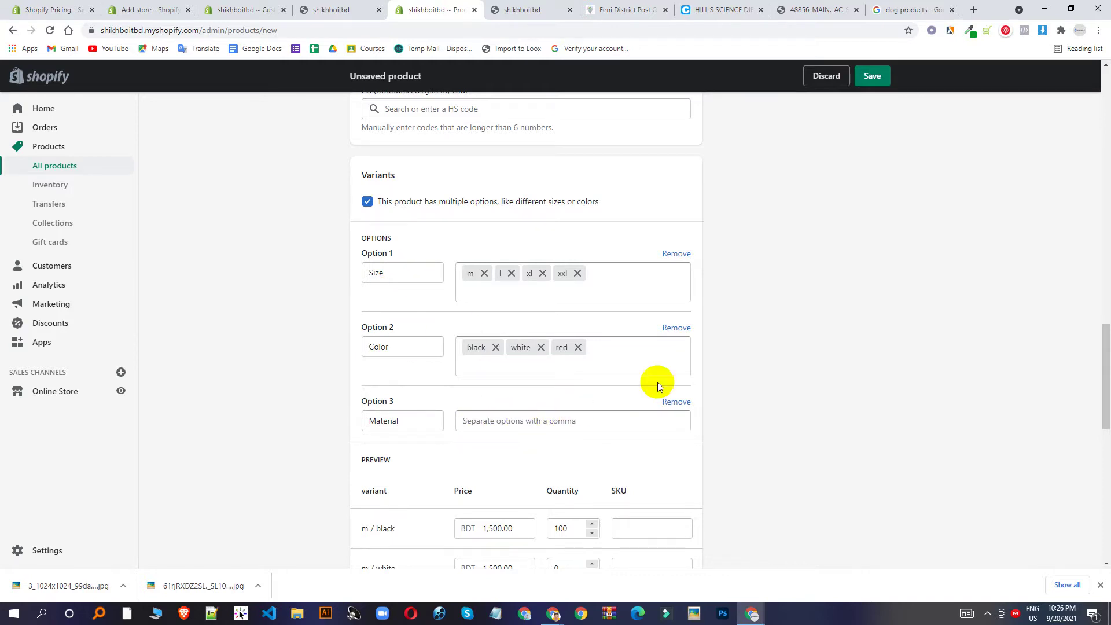
left_click(674, 401)
scroll(581, 343, "down", 4)
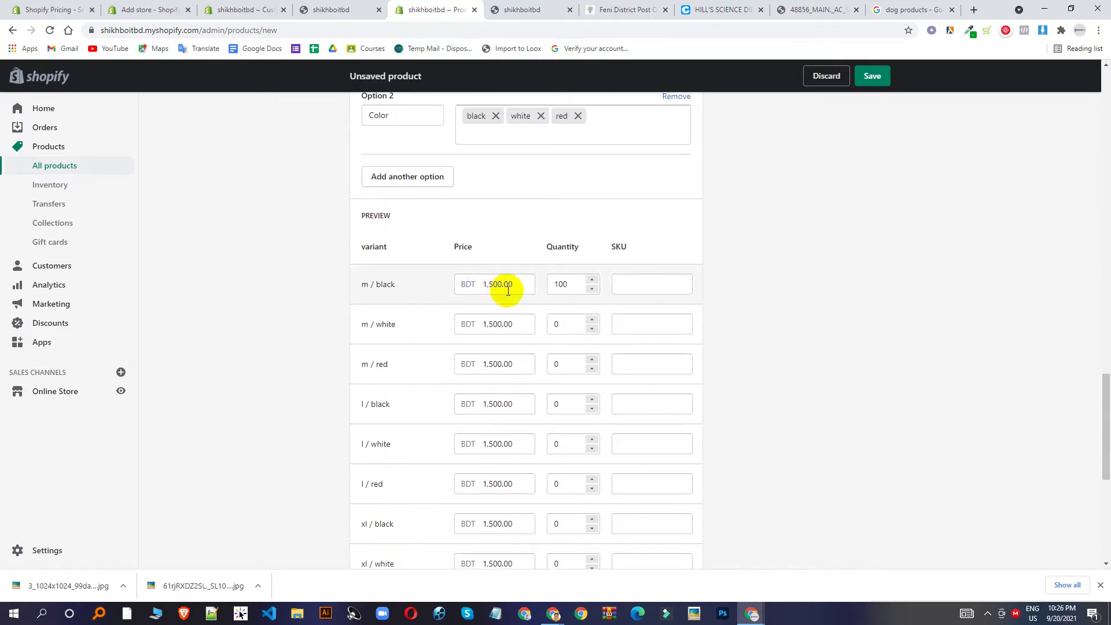
Open the product's search engine listing editor.
left_click_drag(489, 285, 497, 284)
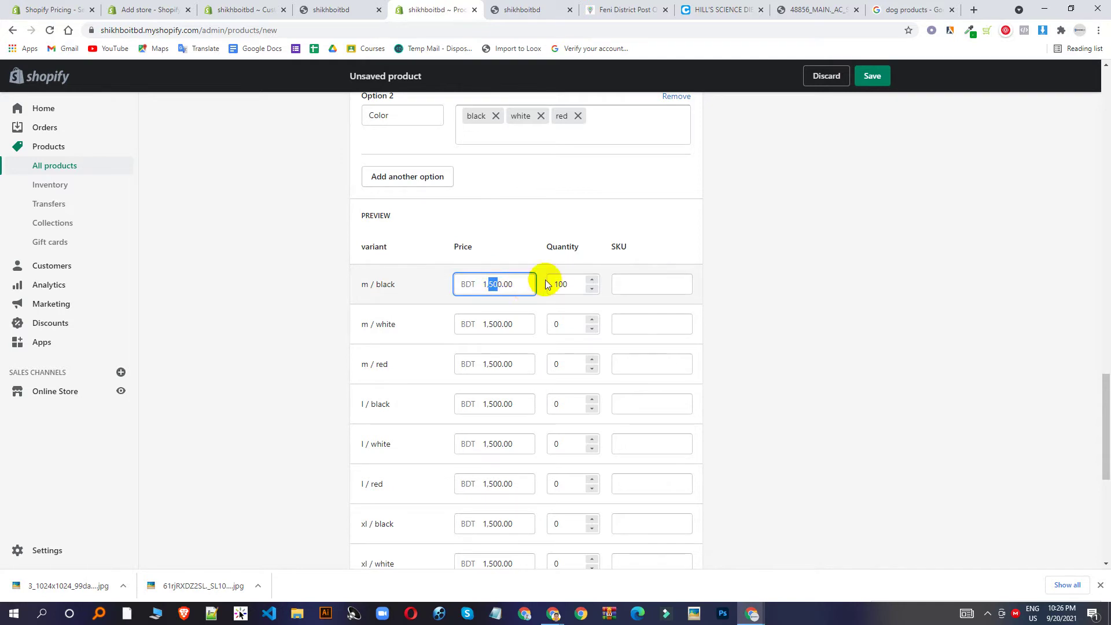
scroll(544, 254, "down", 3)
scroll(524, 178, "down", 4)
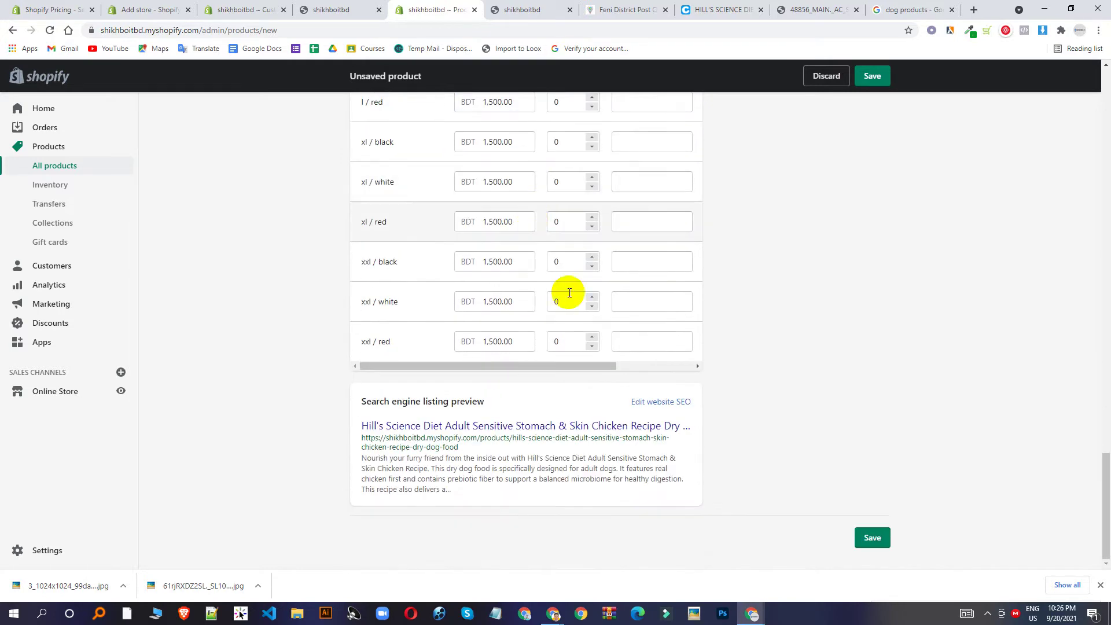
left_click(659, 401)
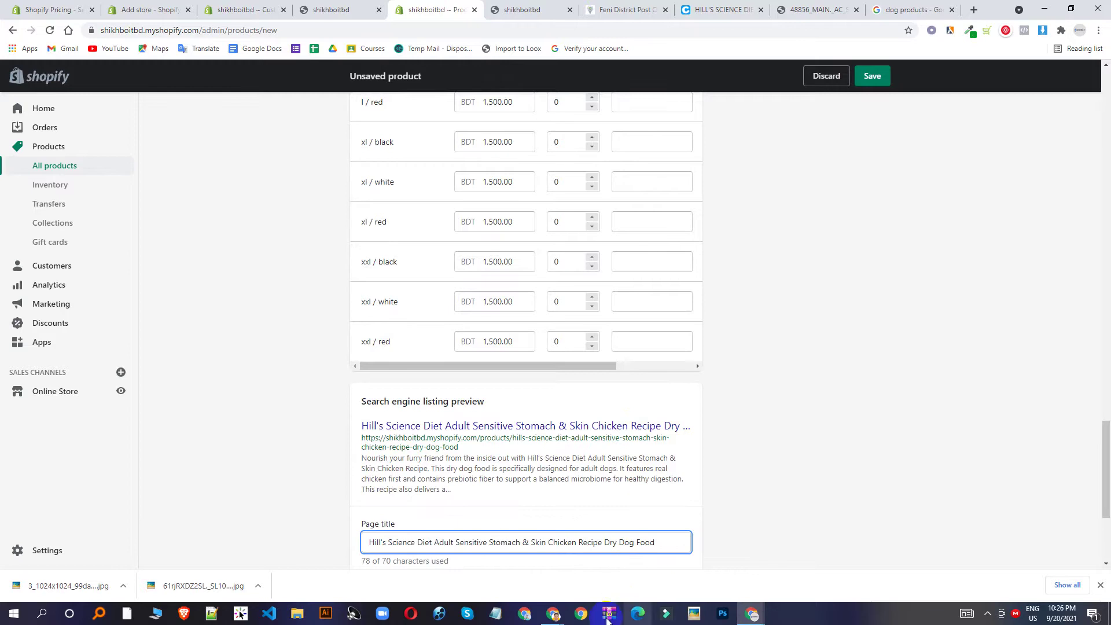
Admit the person waiting to join the Google Meet call, then return to Shopify.
left_click(554, 613)
left_click(500, 561)
left_click(675, 131)
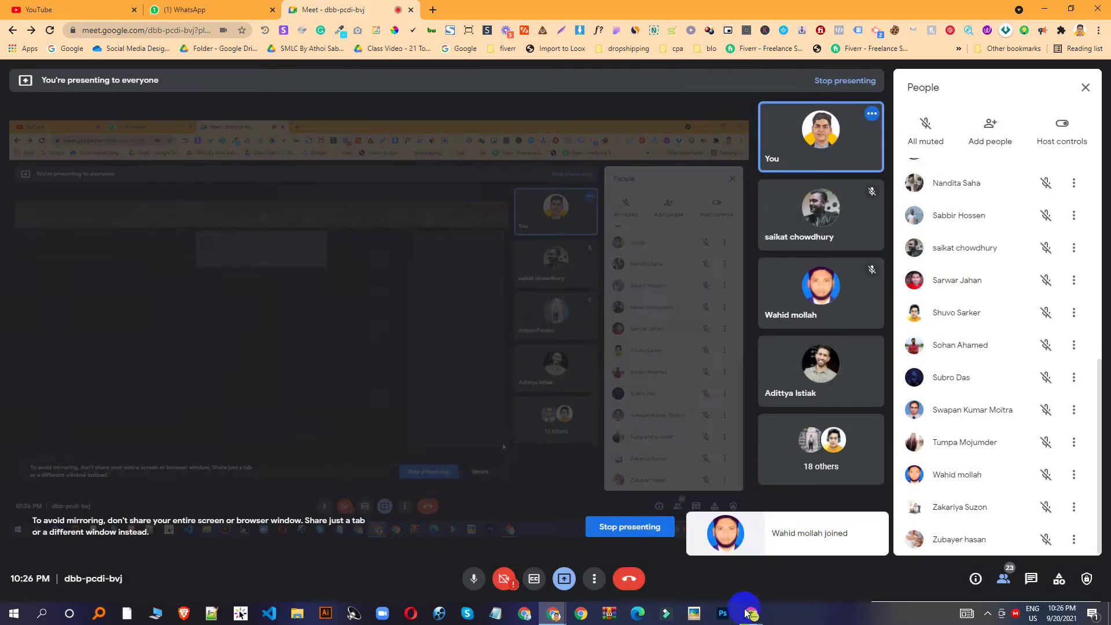
mouse_move(751, 614)
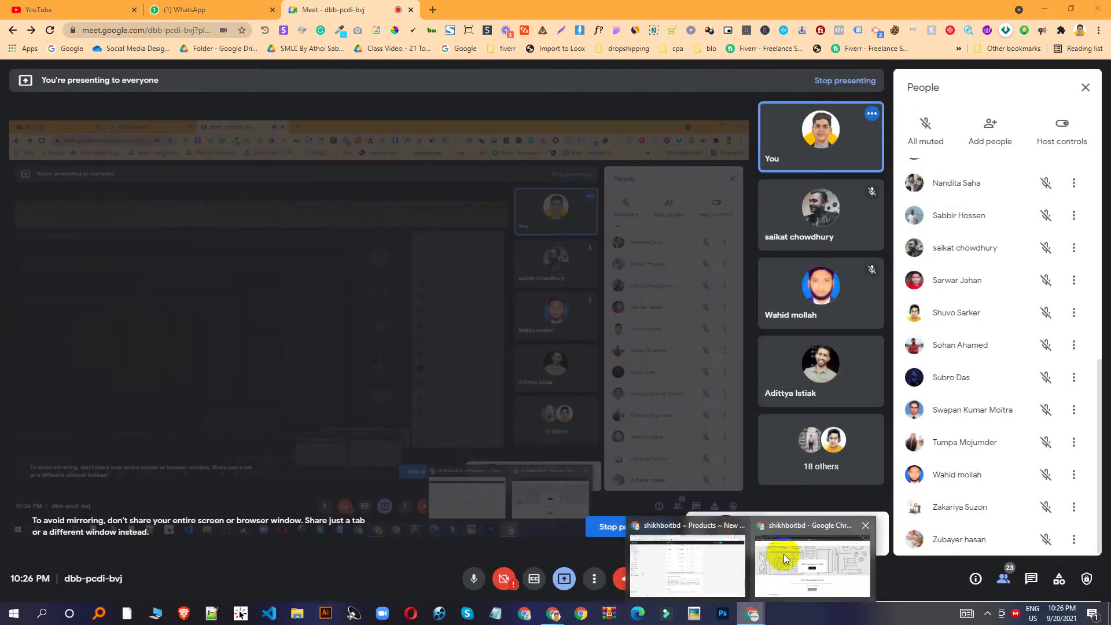
left_click(700, 567)
Review the SEO page title and description for the Hill's Science Diet product.
scroll(448, 373, "down", 2)
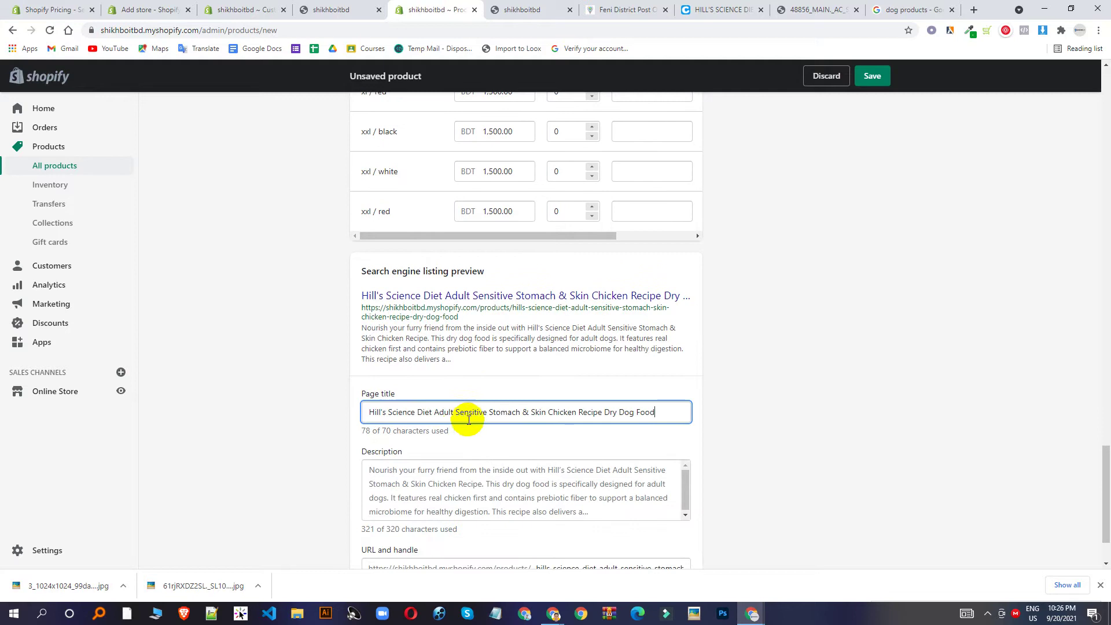
triple_click(372, 412)
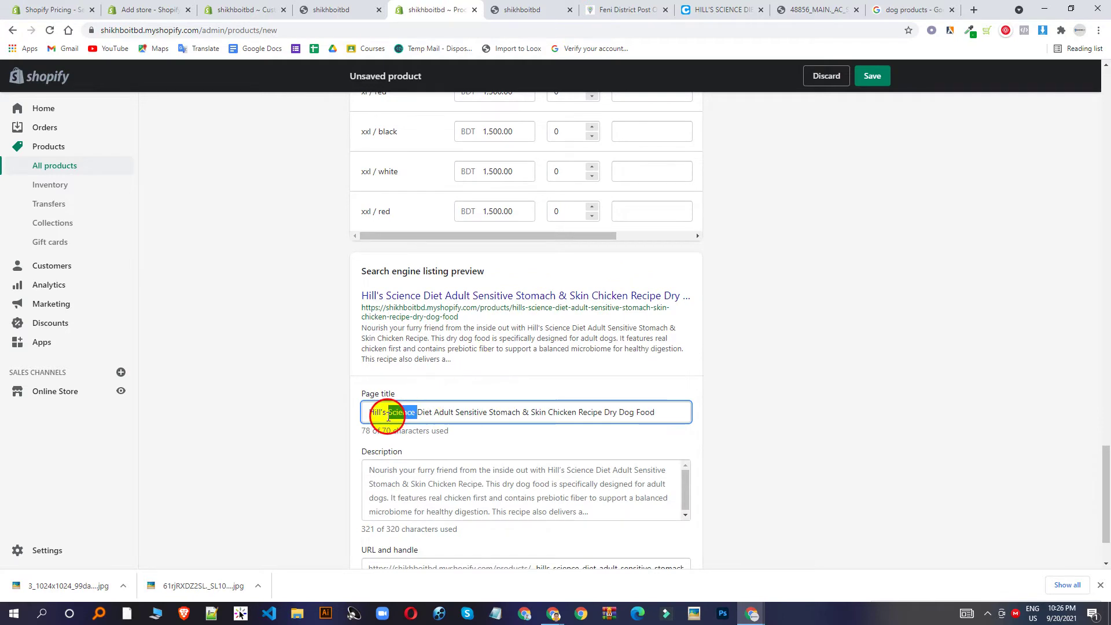
left_click(481, 483)
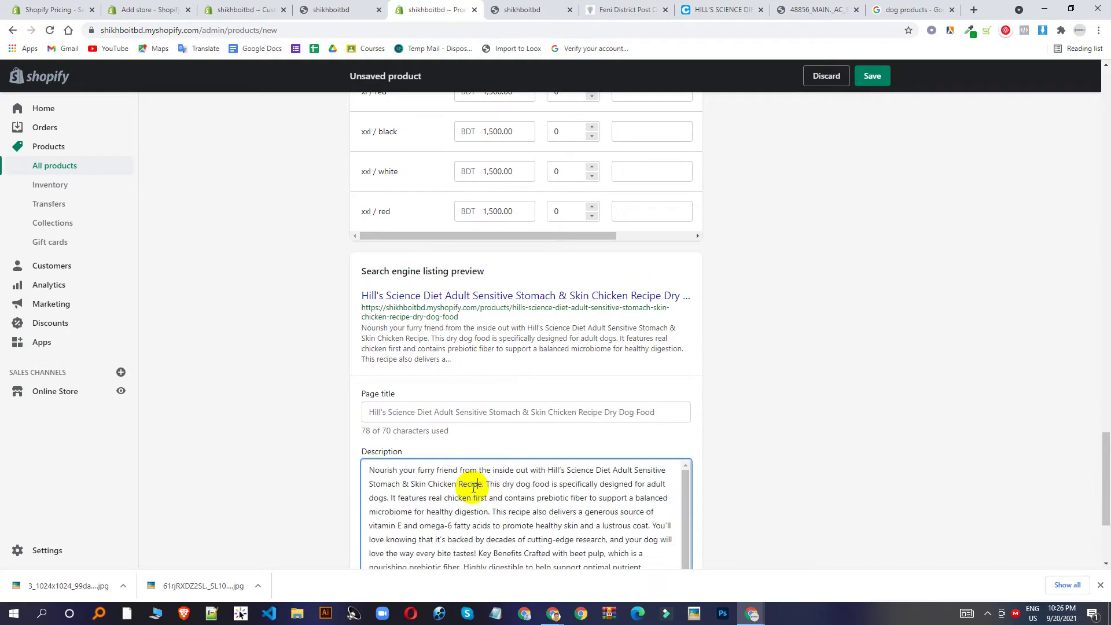
scroll(548, 398, "down", 3)
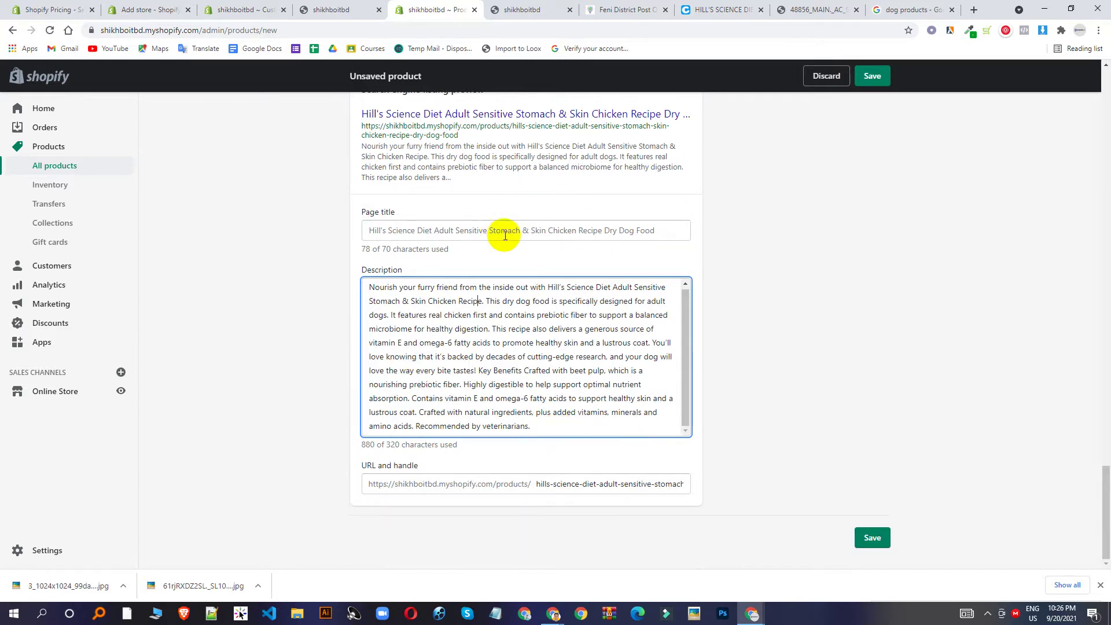
scroll(549, 223, "up", 3)
scroll(557, 220, "up", 4)
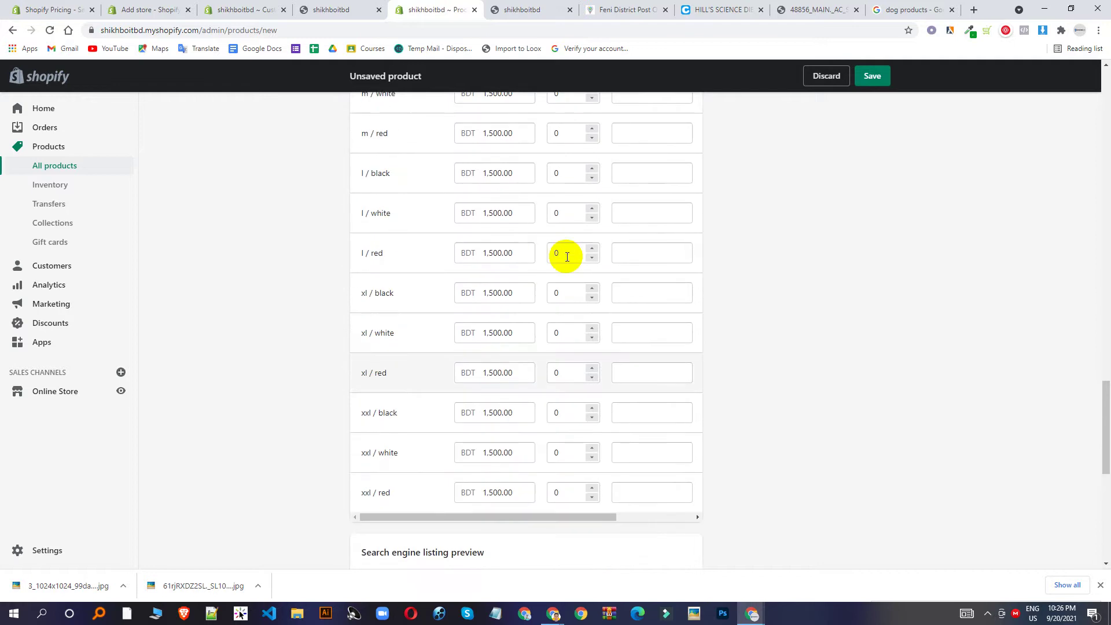
scroll(602, 242, "down", 6)
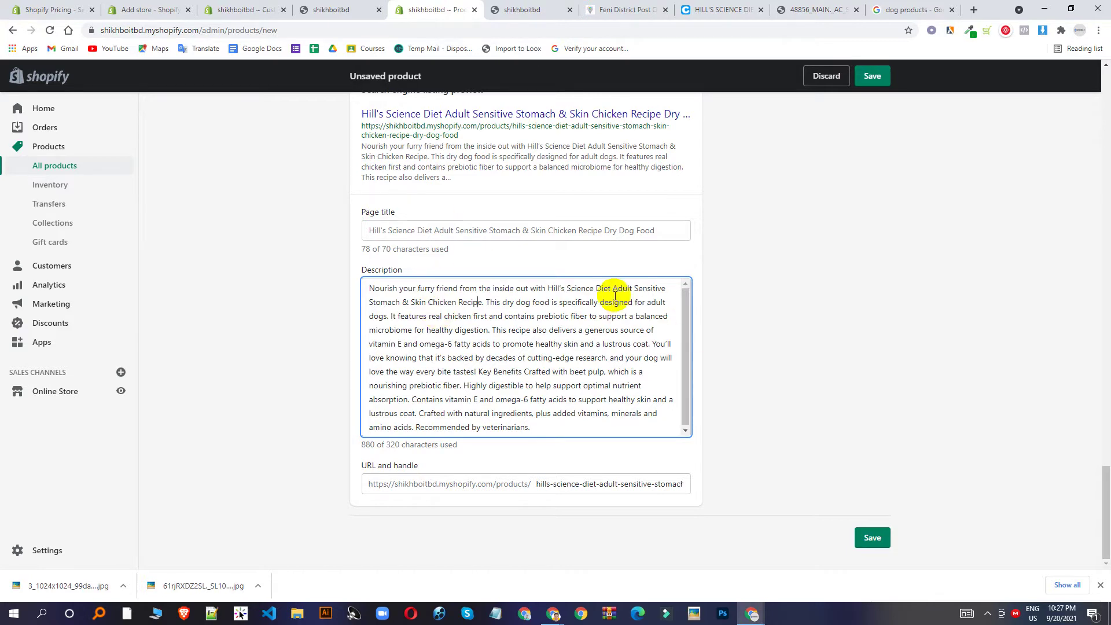
scroll(578, 288, "up", 3)
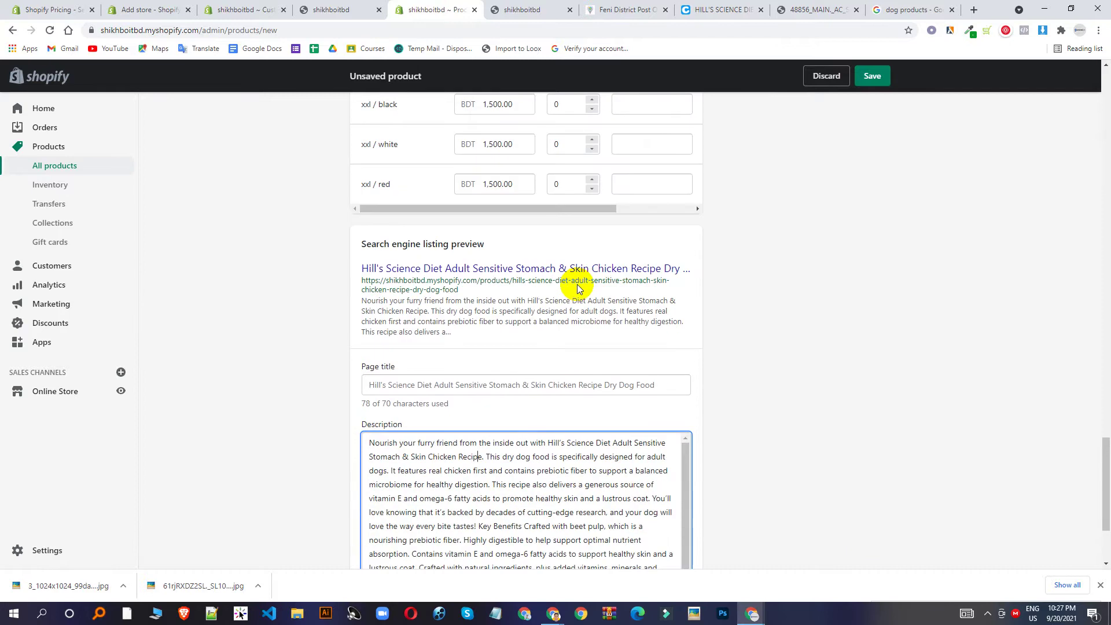
left_click(915, 379)
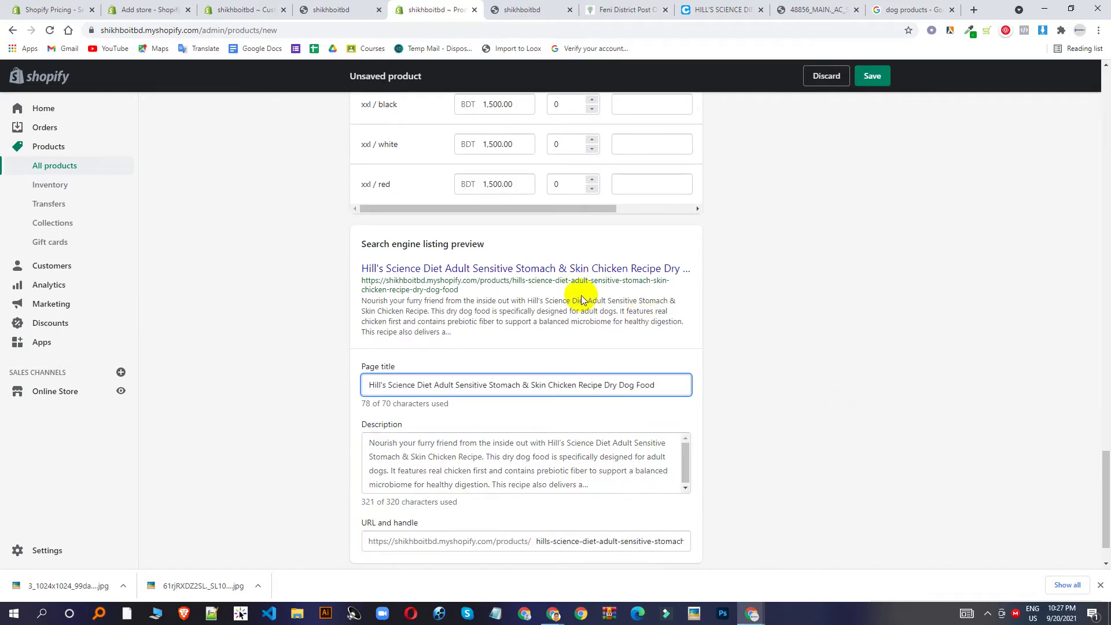
Start adding product tags, then scroll back to the top of the draft form.
scroll(581, 299, "up", 15)
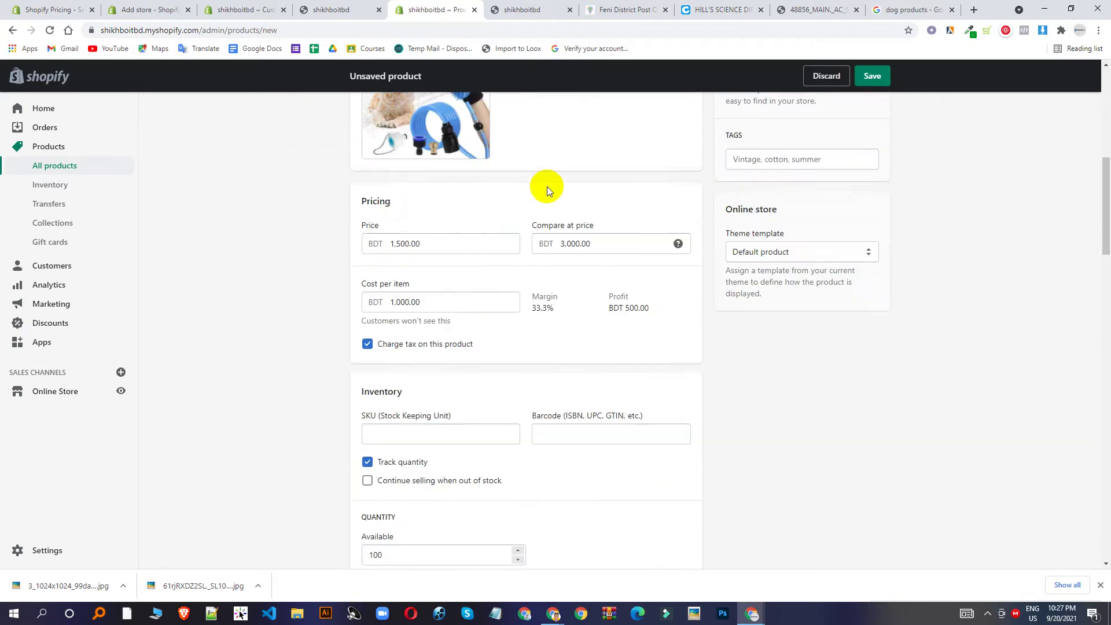
scroll(671, 243, "up", 5)
left_click(777, 466)
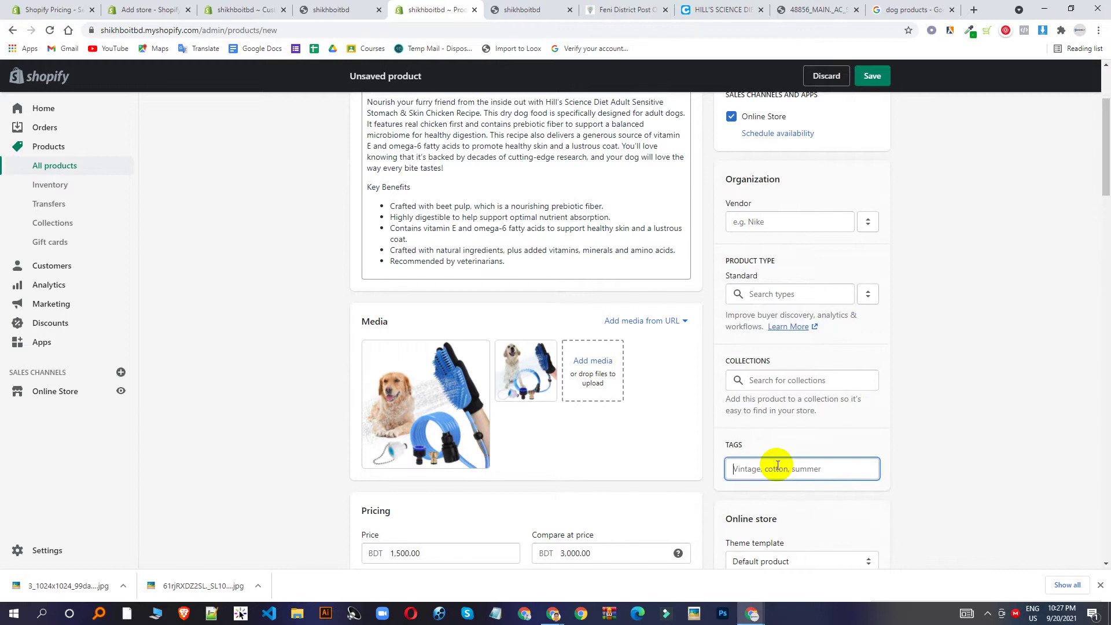
scroll(790, 348, "down", 4)
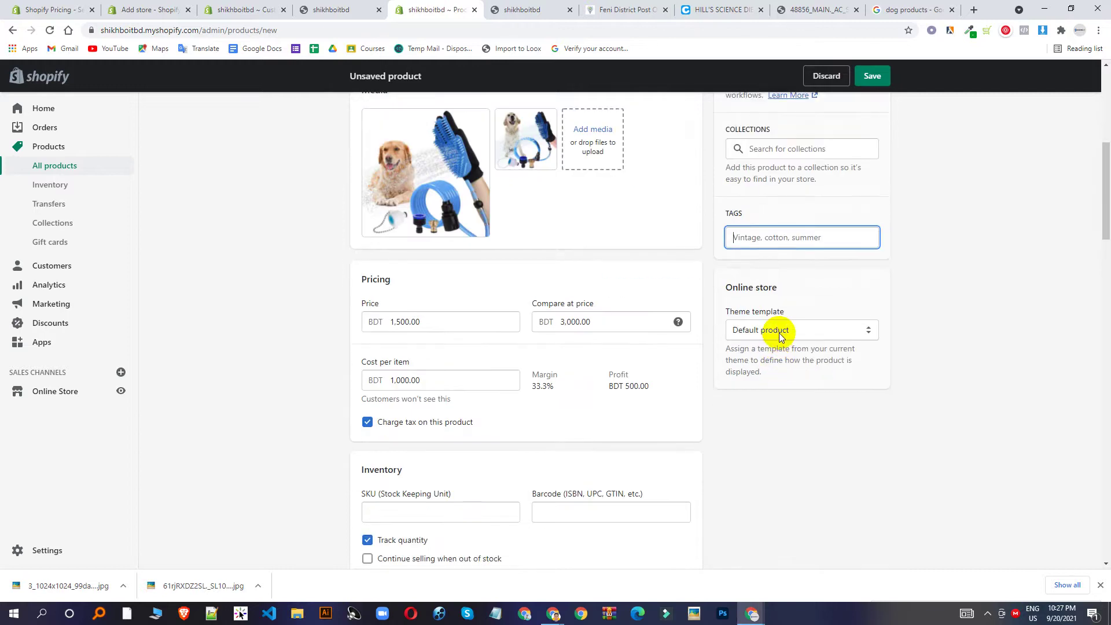
scroll(798, 336, "down", 1)
scroll(755, 257, "up", 5)
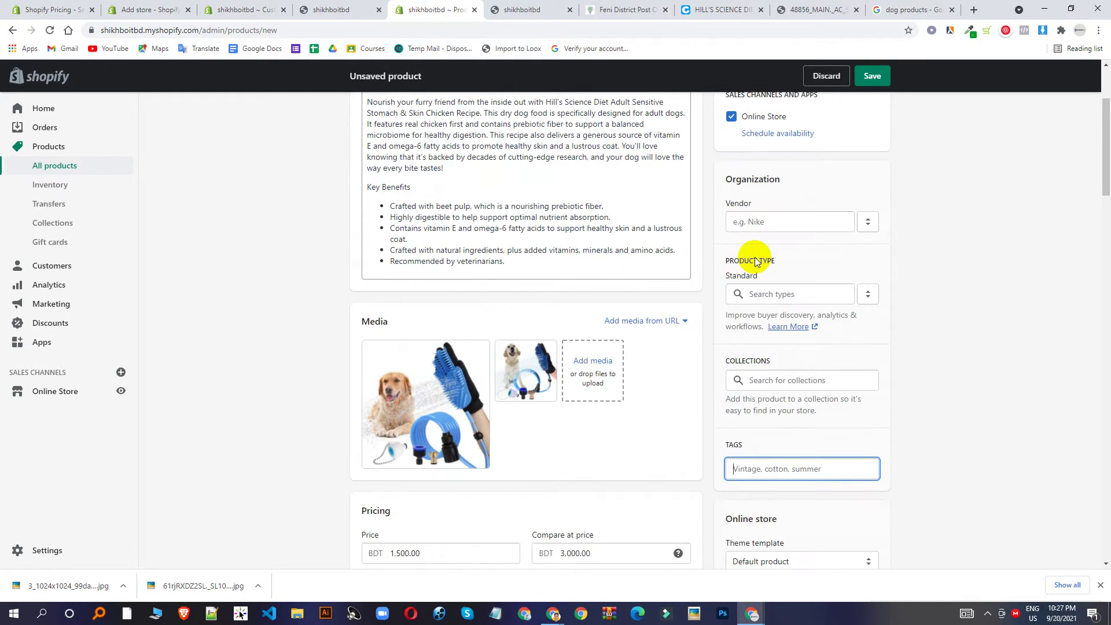
scroll(755, 261, "up", 3)
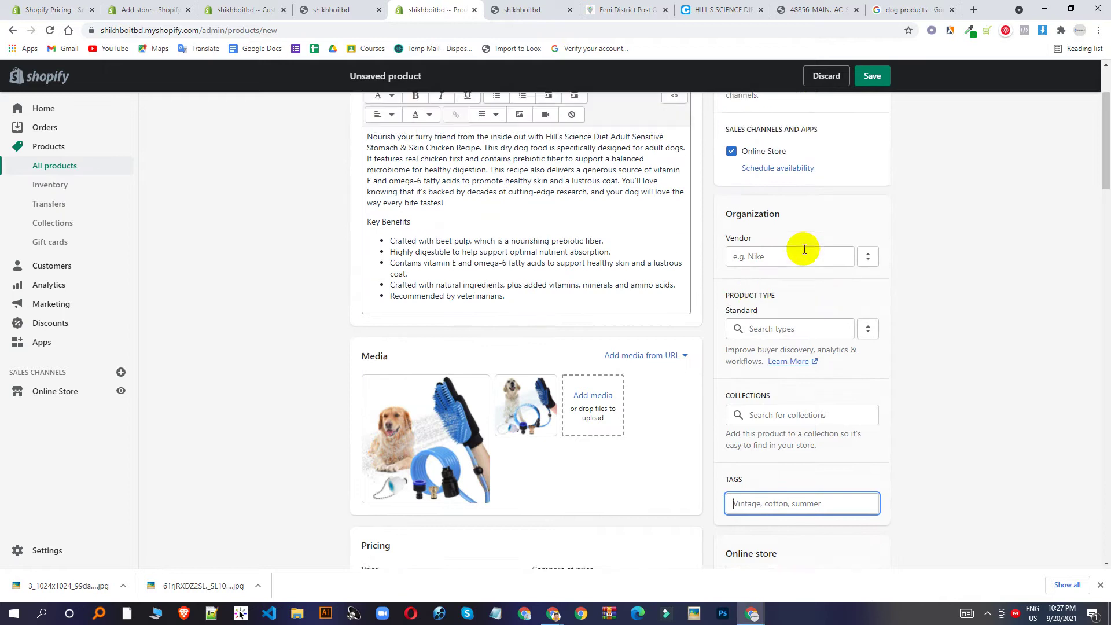
Save the new dog food product with its status set to Active.
left_click(873, 81)
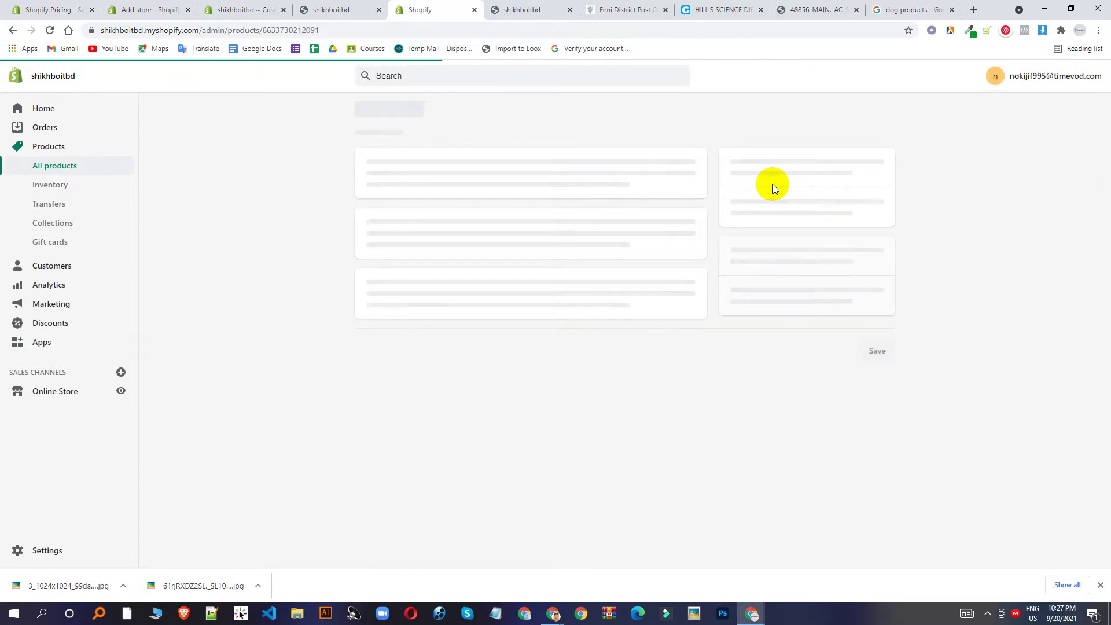
left_click(809, 267)
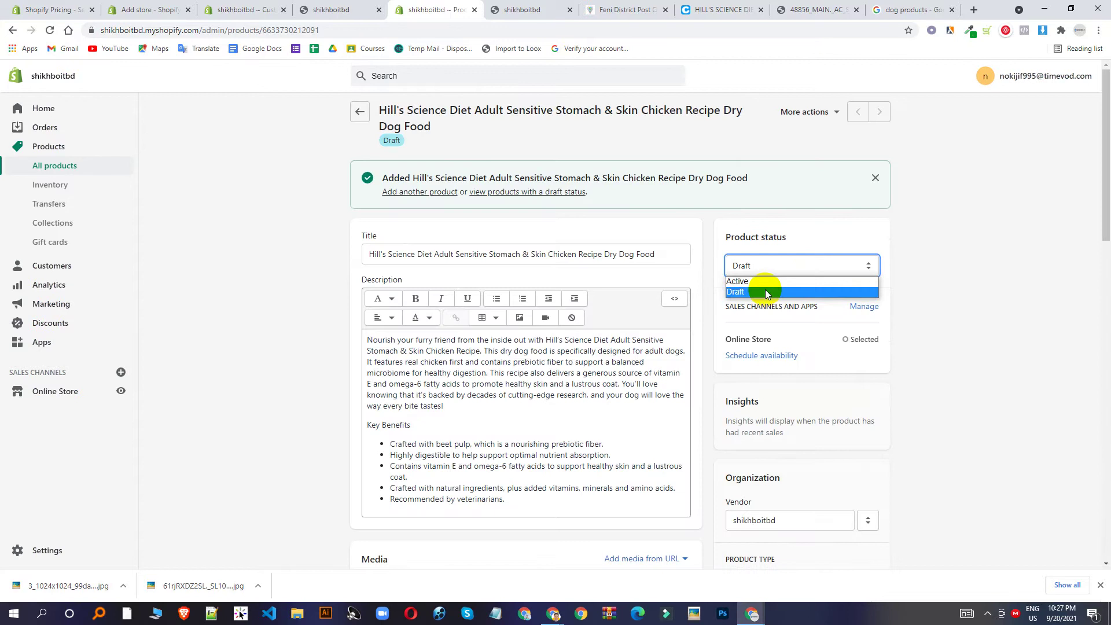
left_click(764, 281)
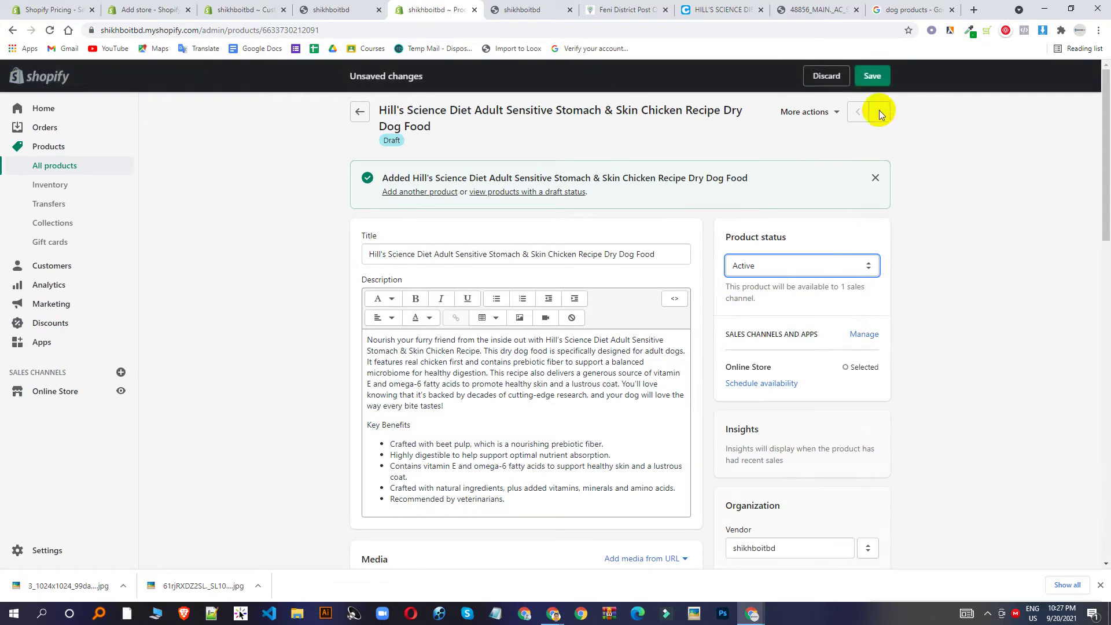
left_click(870, 76)
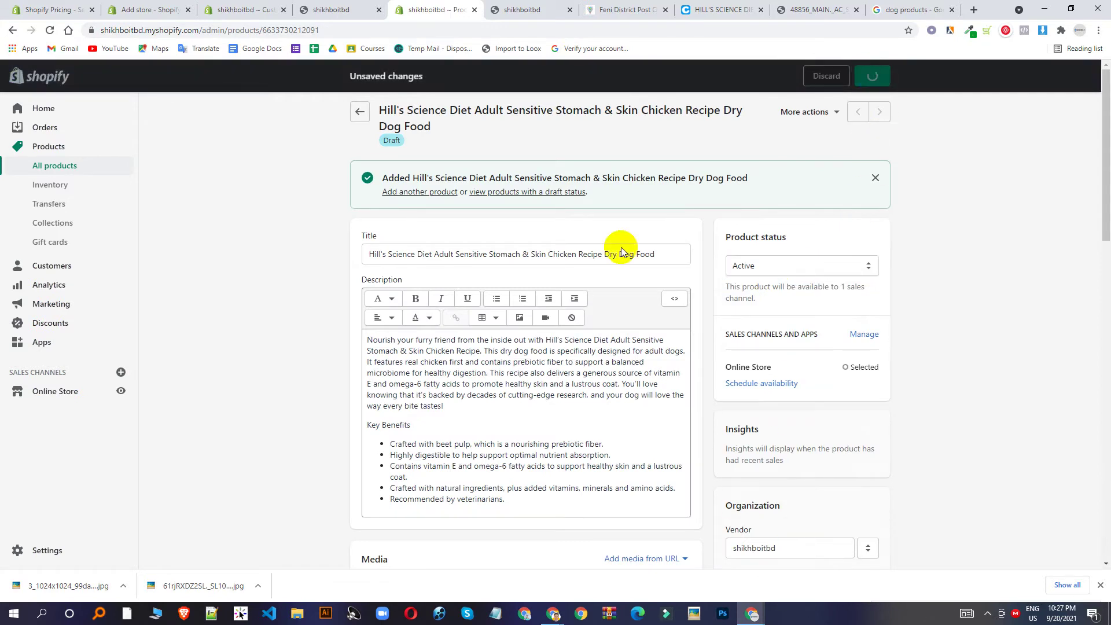
Return to the Products list, check its sales channels, and preview it on the Online Store.
left_click(538, 8)
left_click(440, 10)
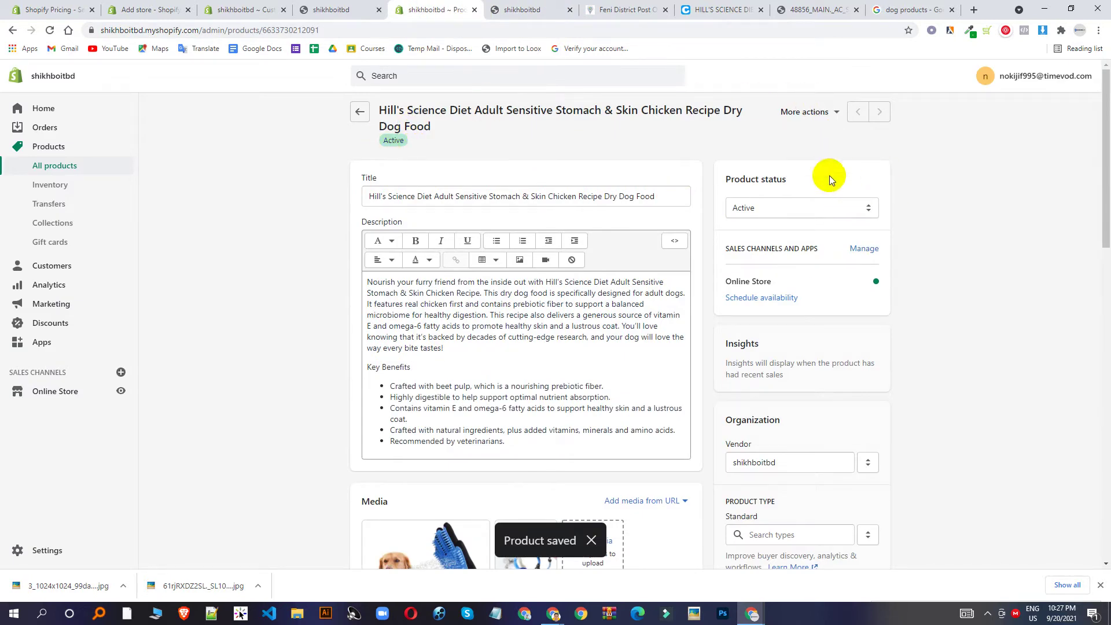
left_click(359, 112)
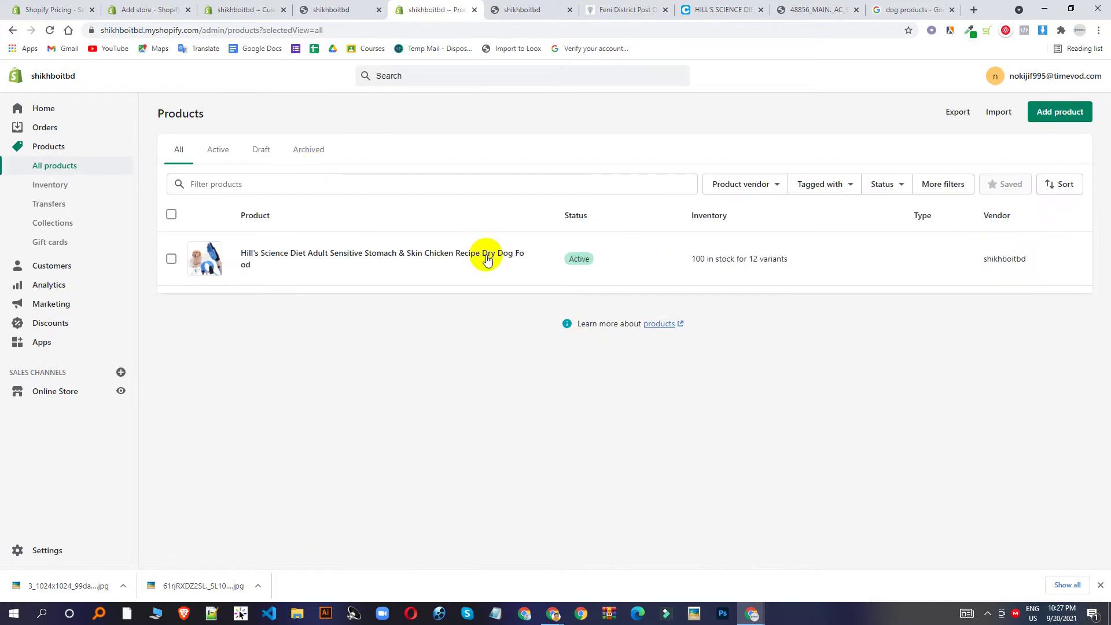
left_click(596, 266)
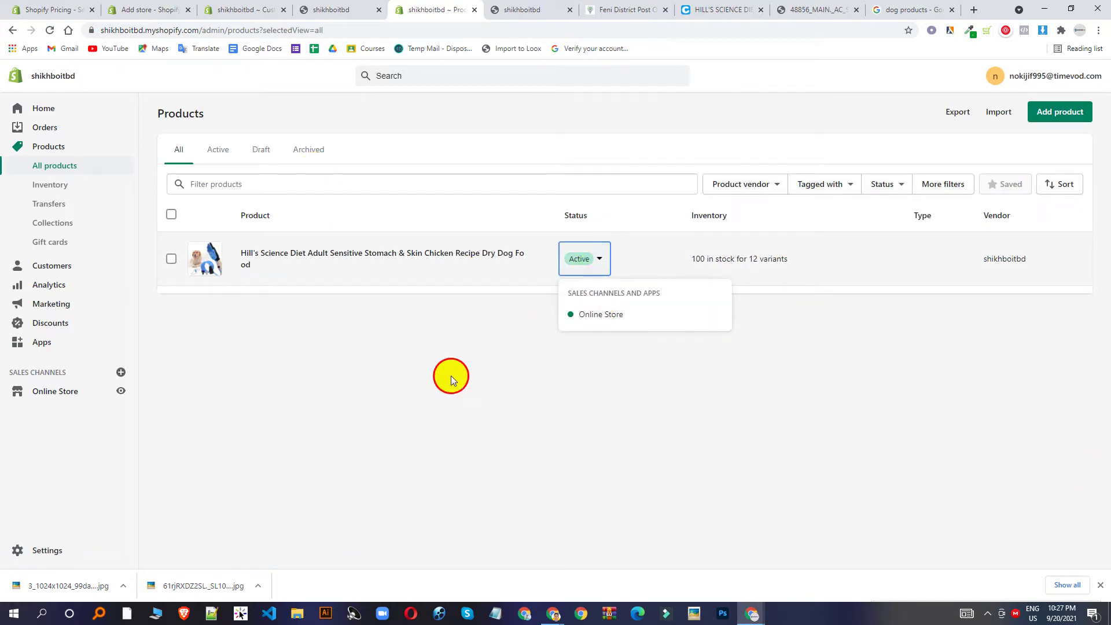
left_click(798, 616)
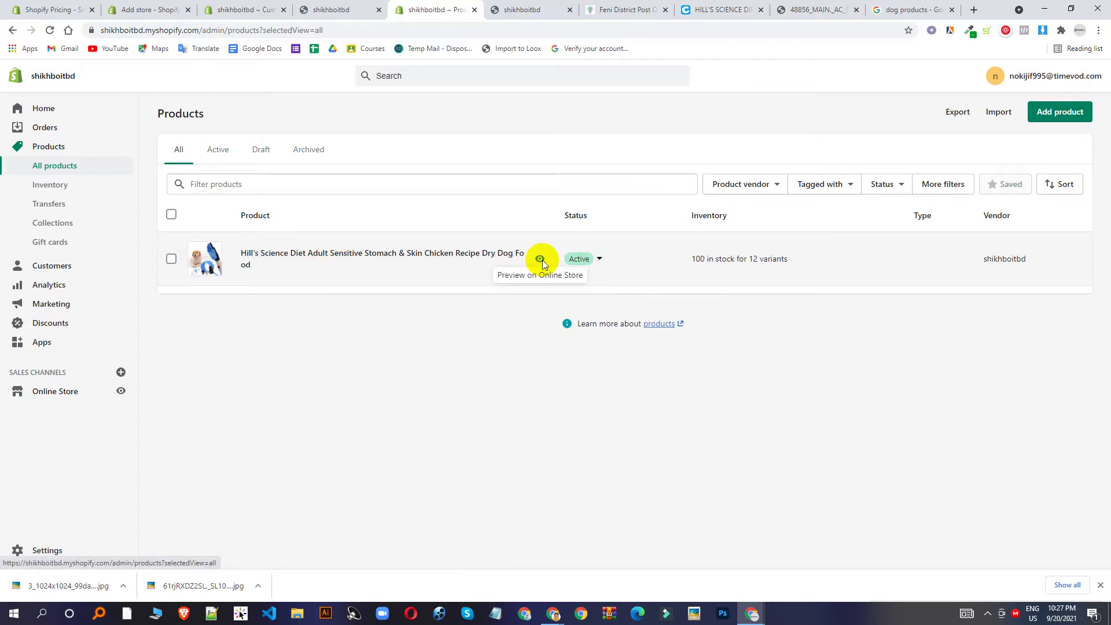
left_click(540, 258)
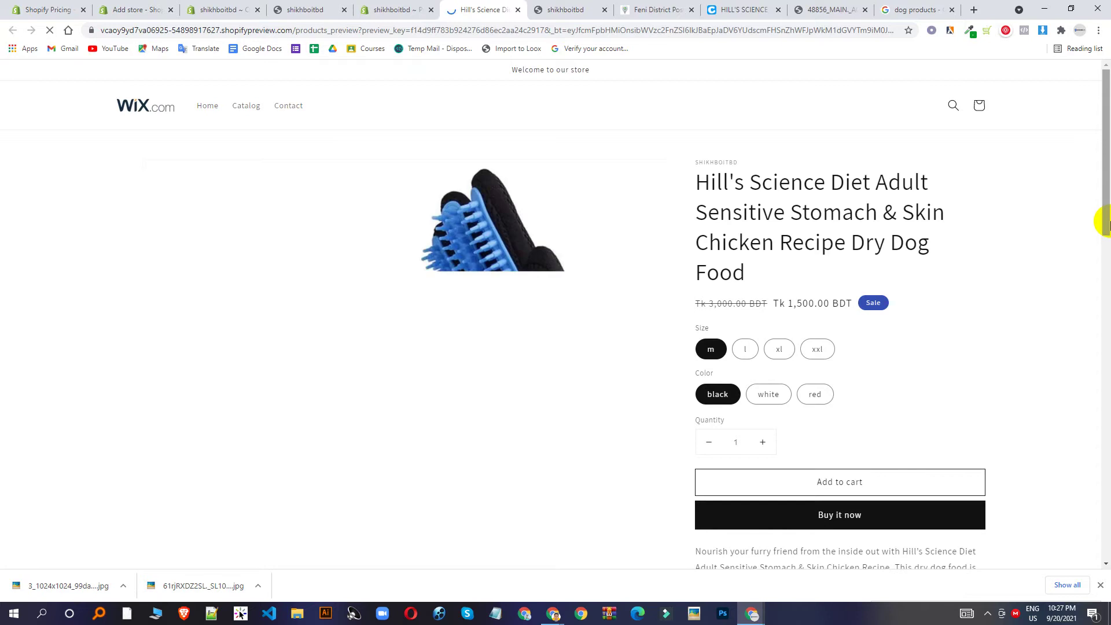
Try sizes L, XL, XXL, M, colours white, red, black, and quantity on the preview.
scroll(577, 287, "down", 1)
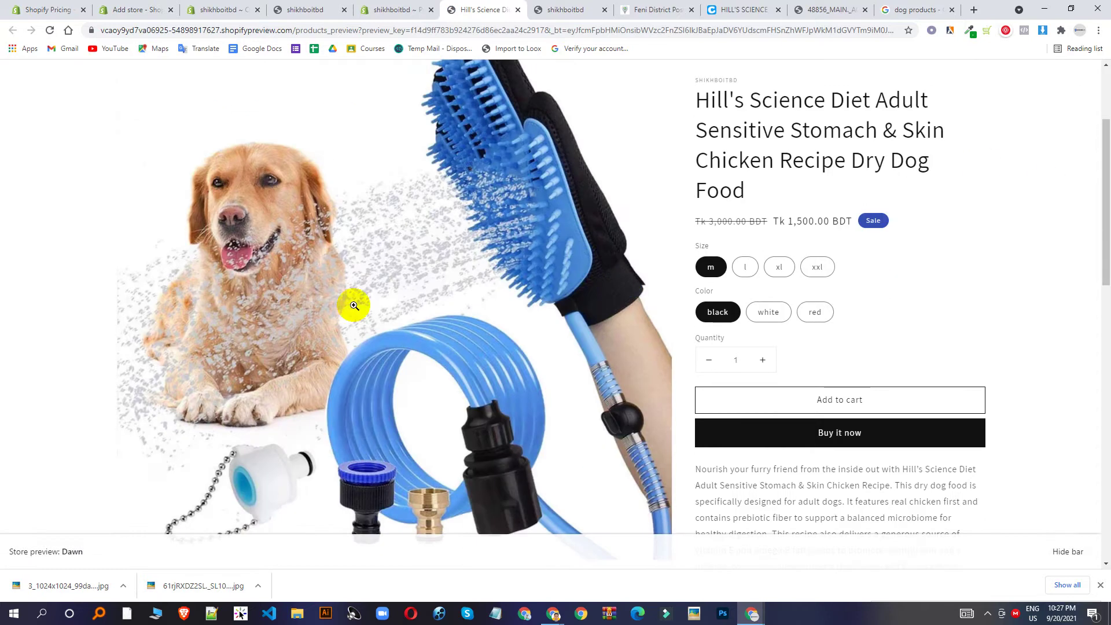
left_click(745, 269)
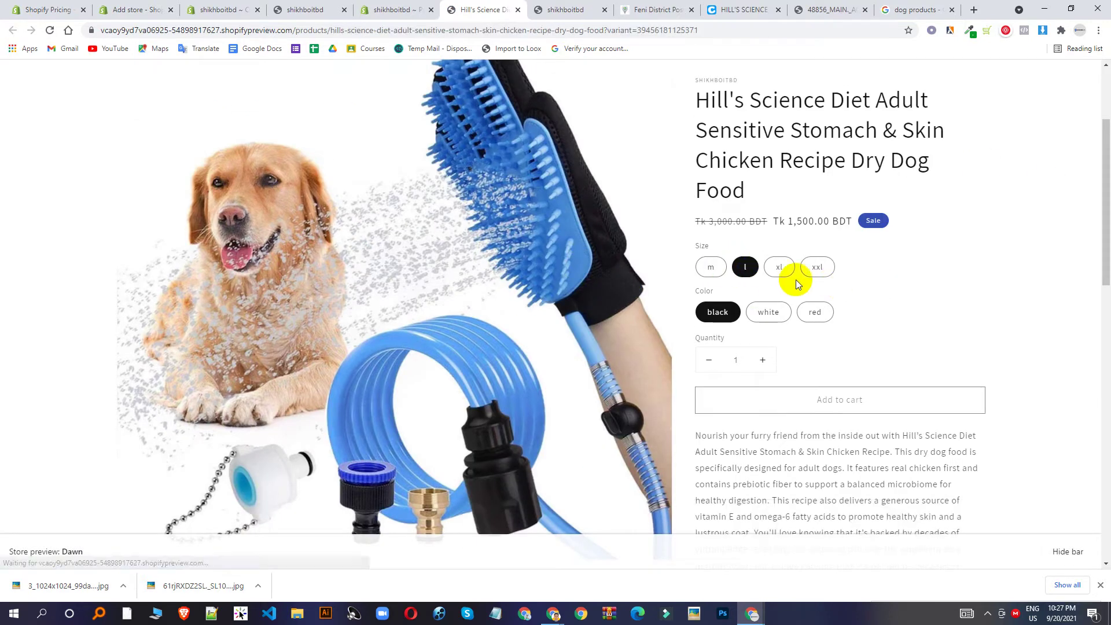
left_click(789, 270)
left_click(817, 267)
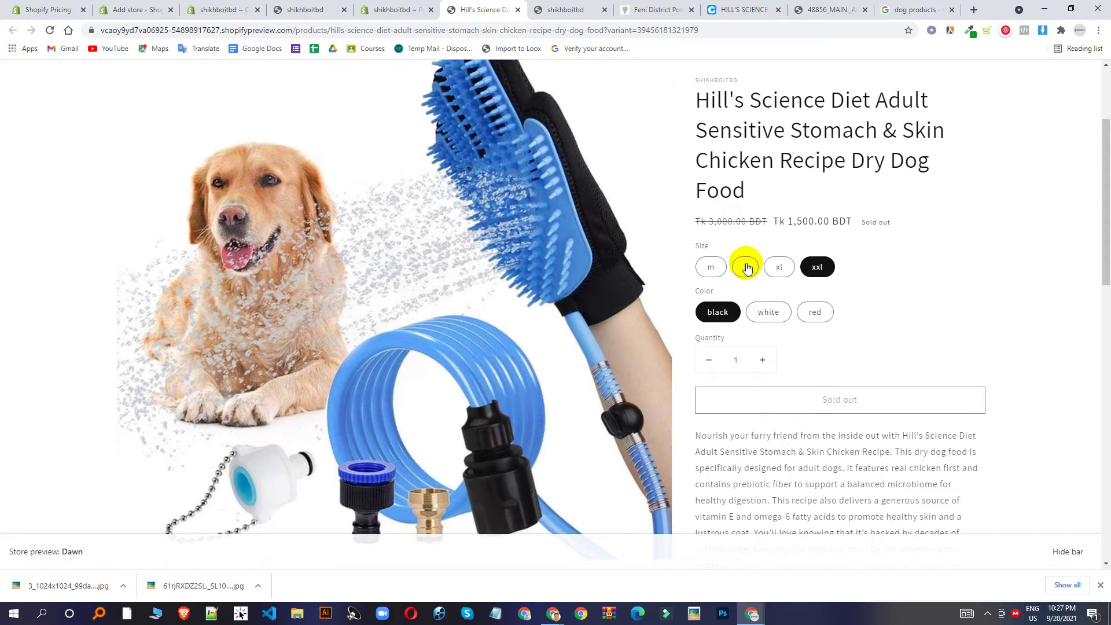
left_click(753, 319)
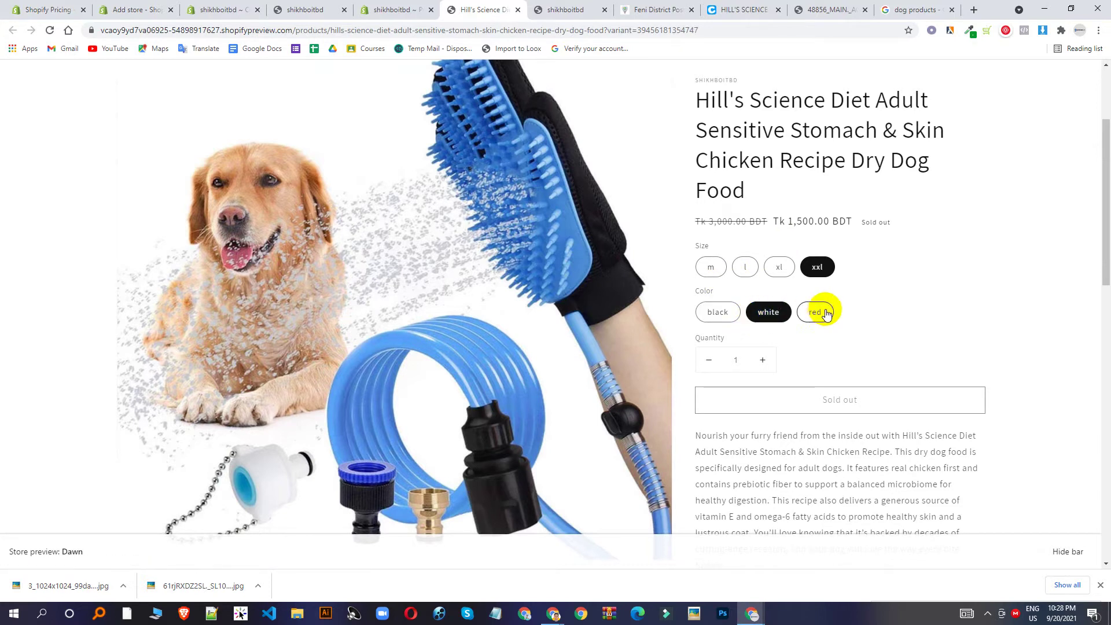
left_click(816, 310)
left_click(775, 315)
left_click(719, 313)
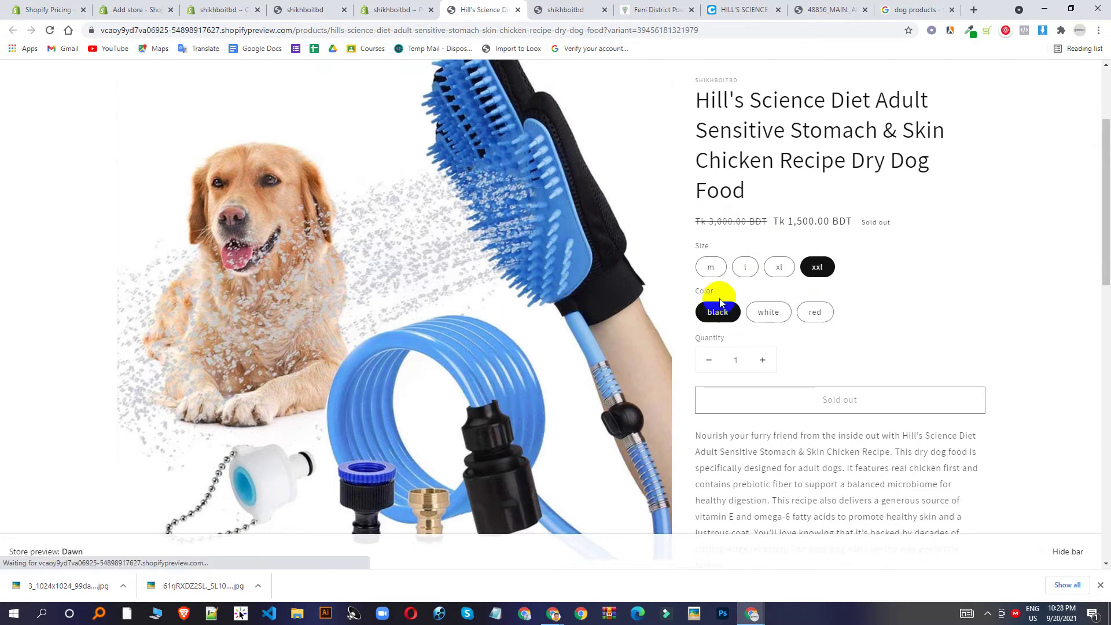
left_click(761, 361)
left_click(761, 361)
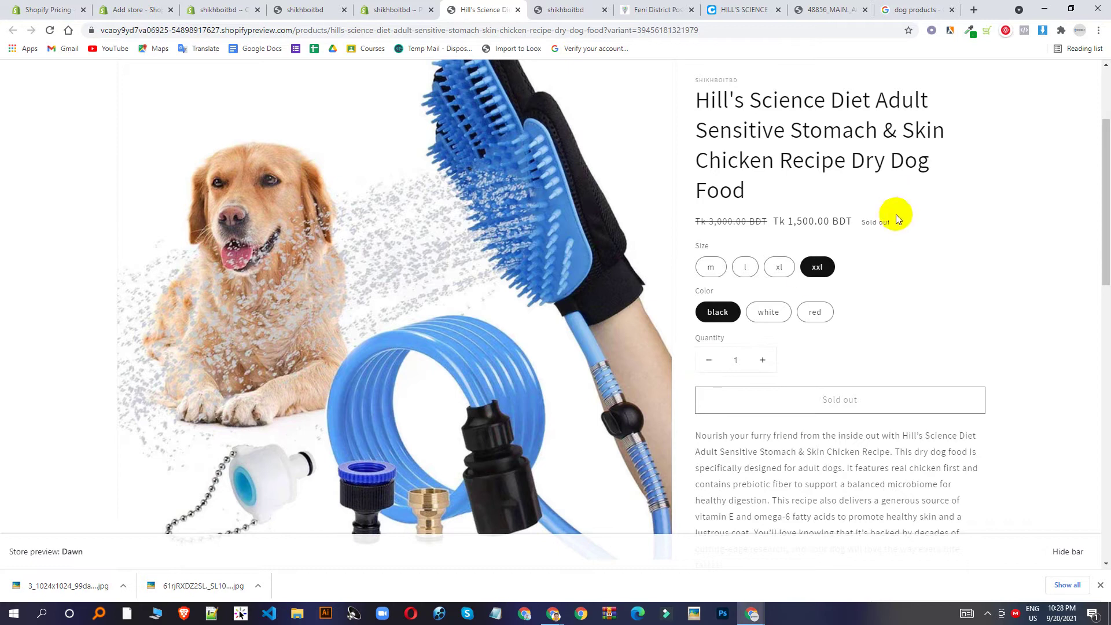
left_click(817, 272)
left_click(711, 268)
left_click(815, 277)
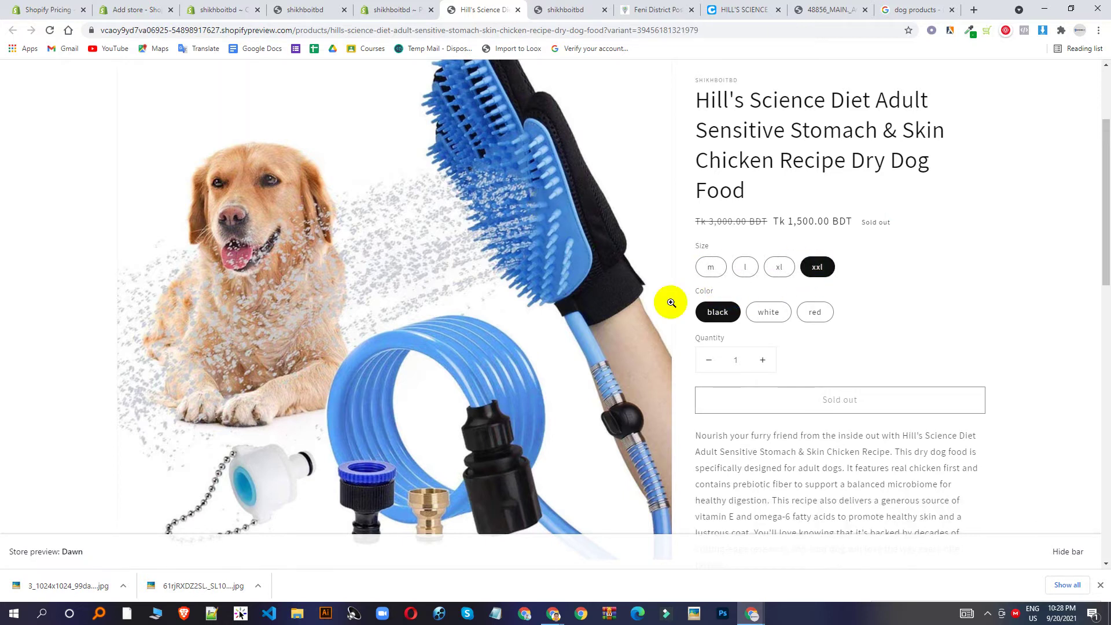
Look through the storefront, theme and product preview tabs, then return to the admin Products list.
left_click(311, 6)
left_click(385, 10)
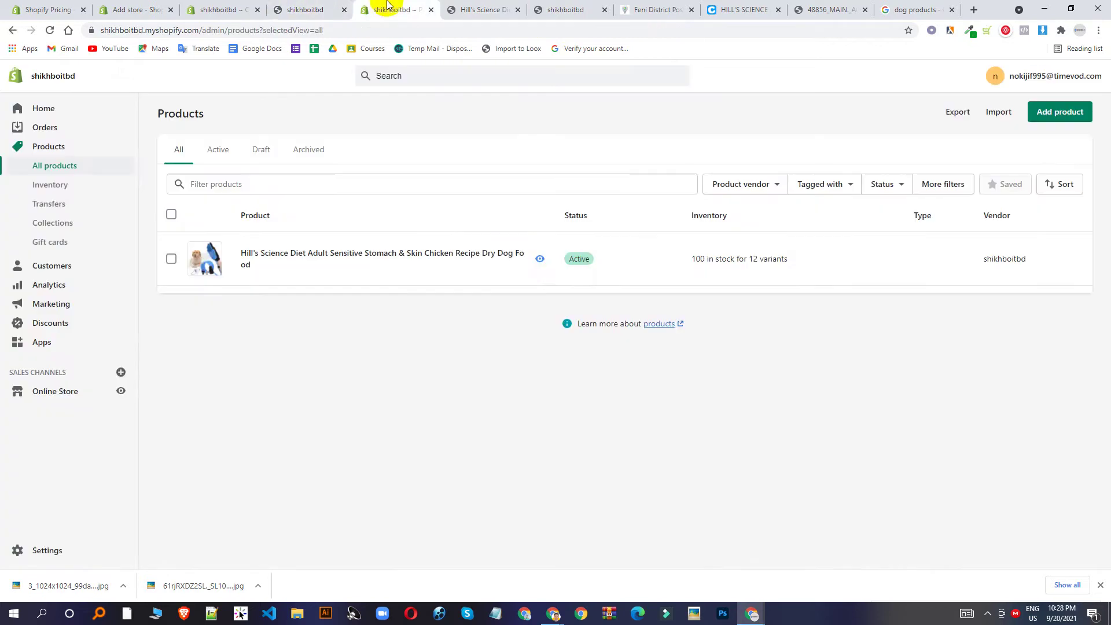
left_click(194, 8)
left_click(149, 8)
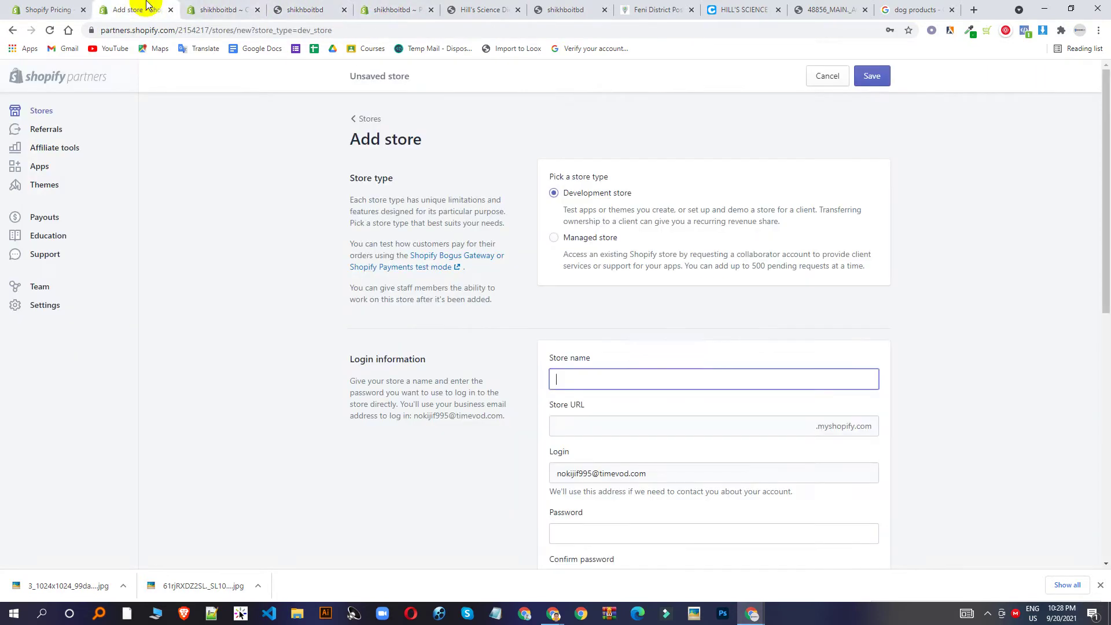
left_click(301, 8)
left_click(366, 7)
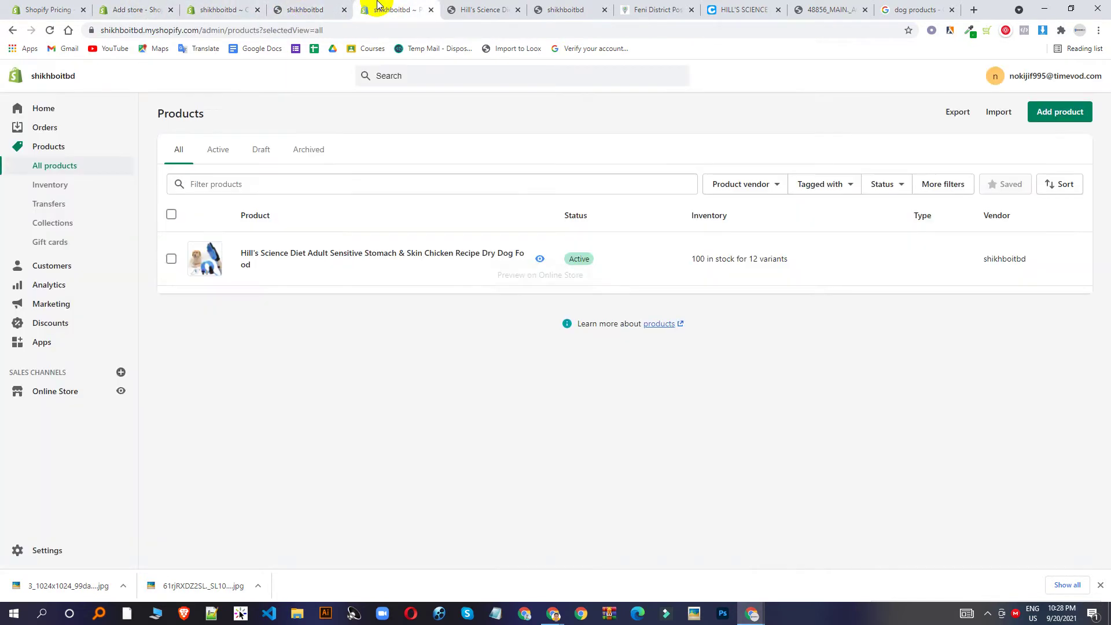
left_click(483, 10)
scroll(880, 346, "down", 5)
scroll(880, 346, "down", 8)
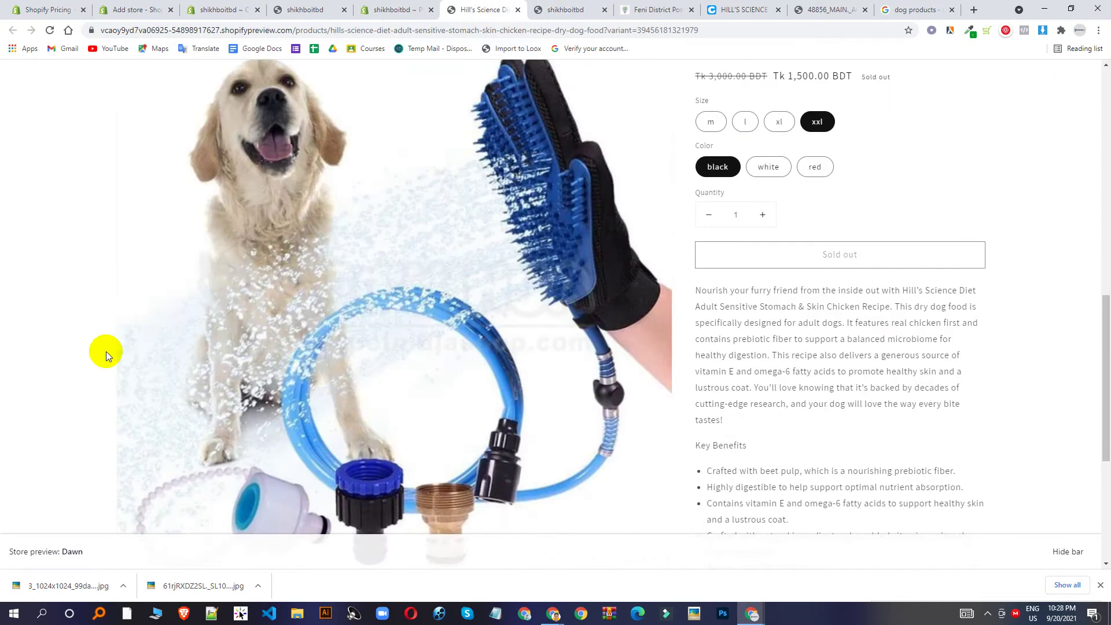
scroll(531, 280, "up", 7)
scroll(531, 280, "up", 3)
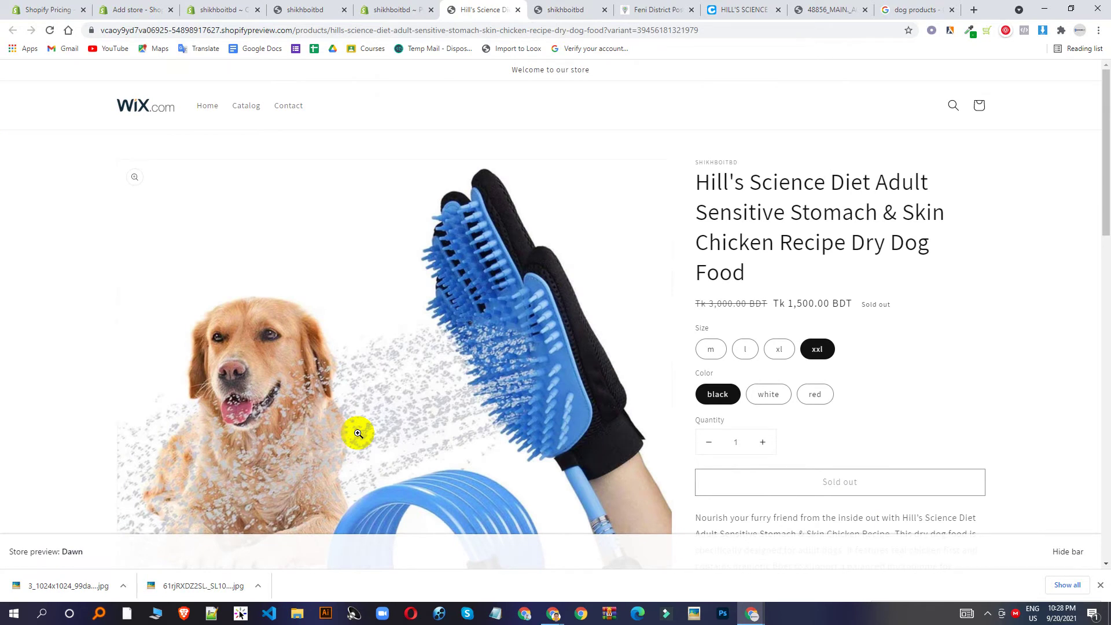
left_click(386, 10)
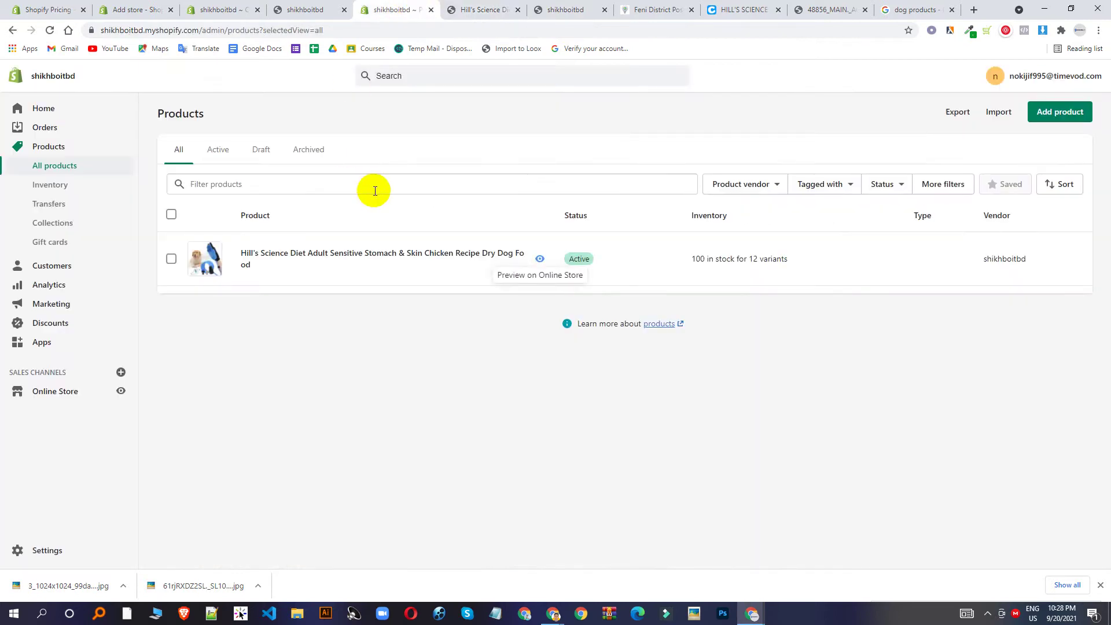
Customize the Dawn theme and open the Collage section's Video block settings.
left_click(55, 391)
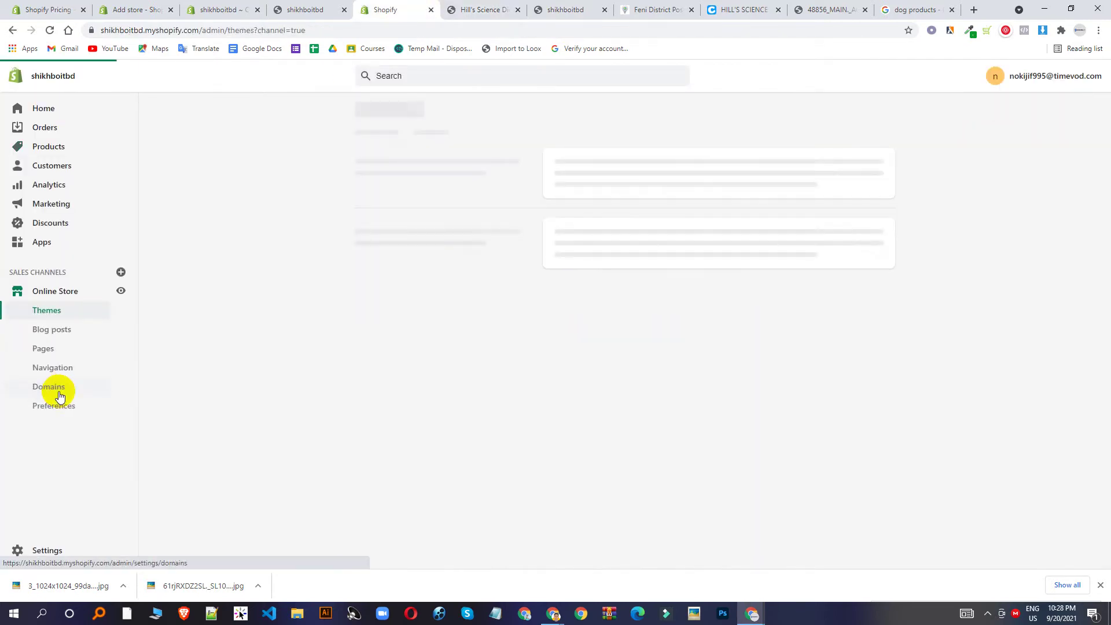
left_click(60, 395)
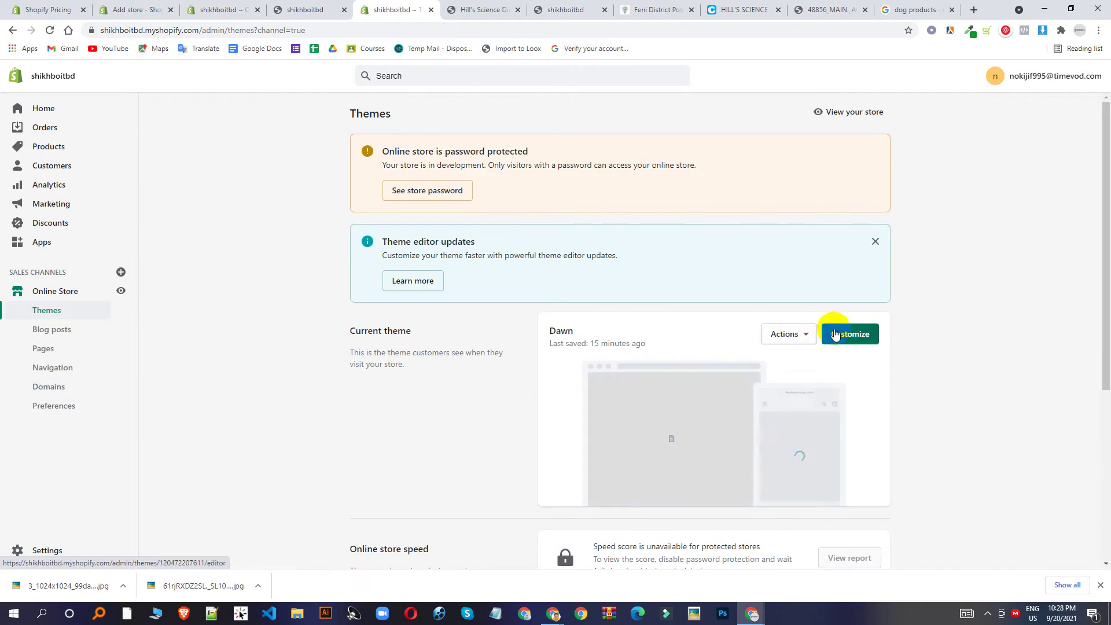
left_click(838, 330)
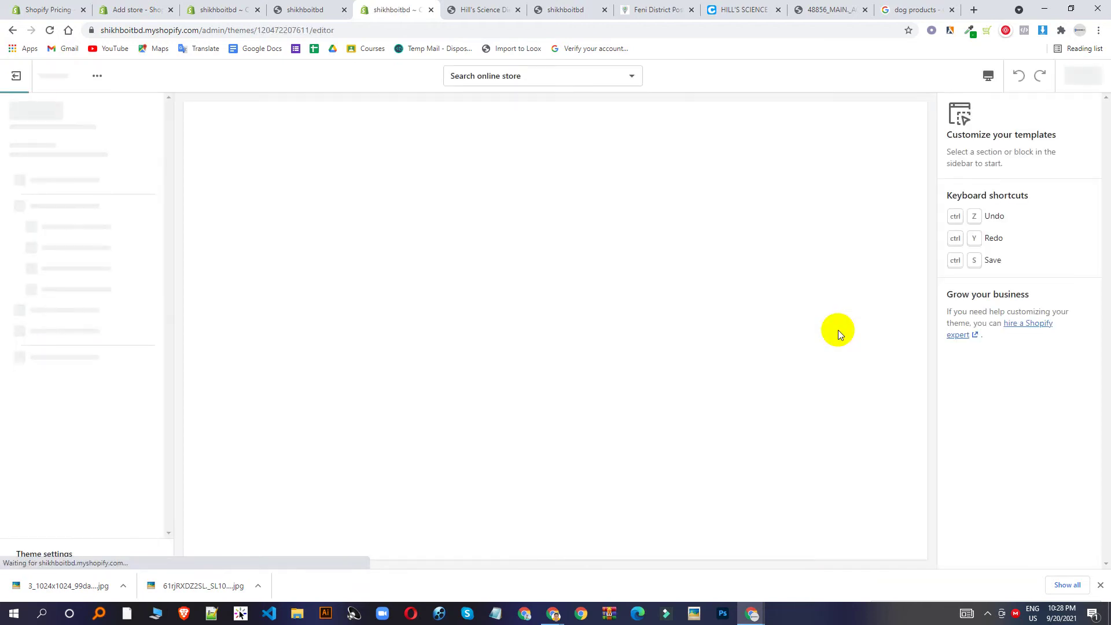
scroll(58, 341, "down", 2)
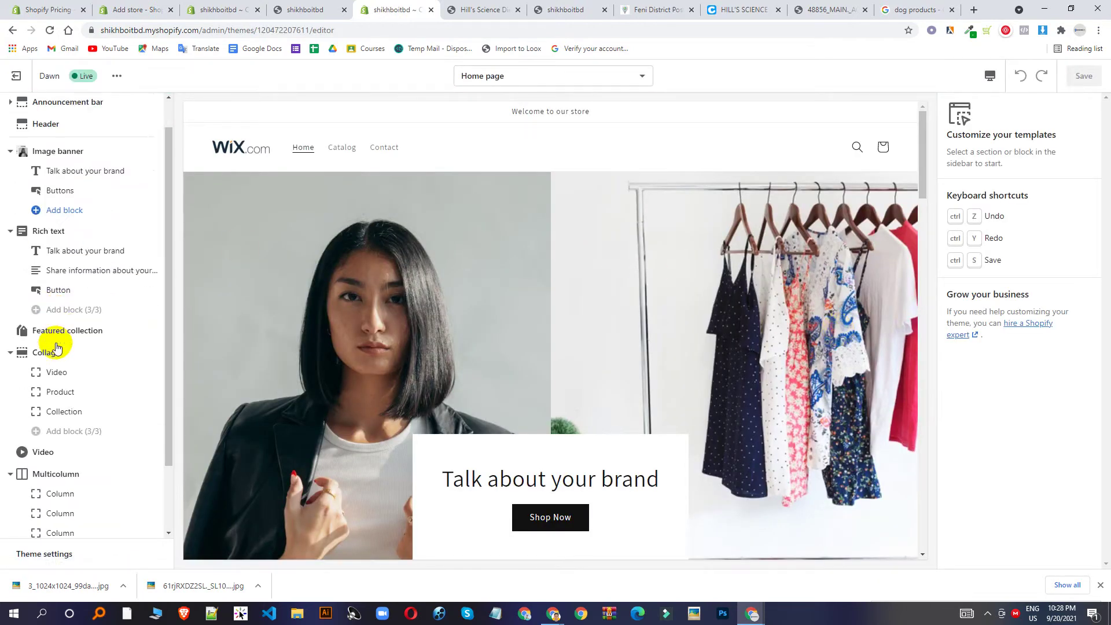
left_click(79, 287)
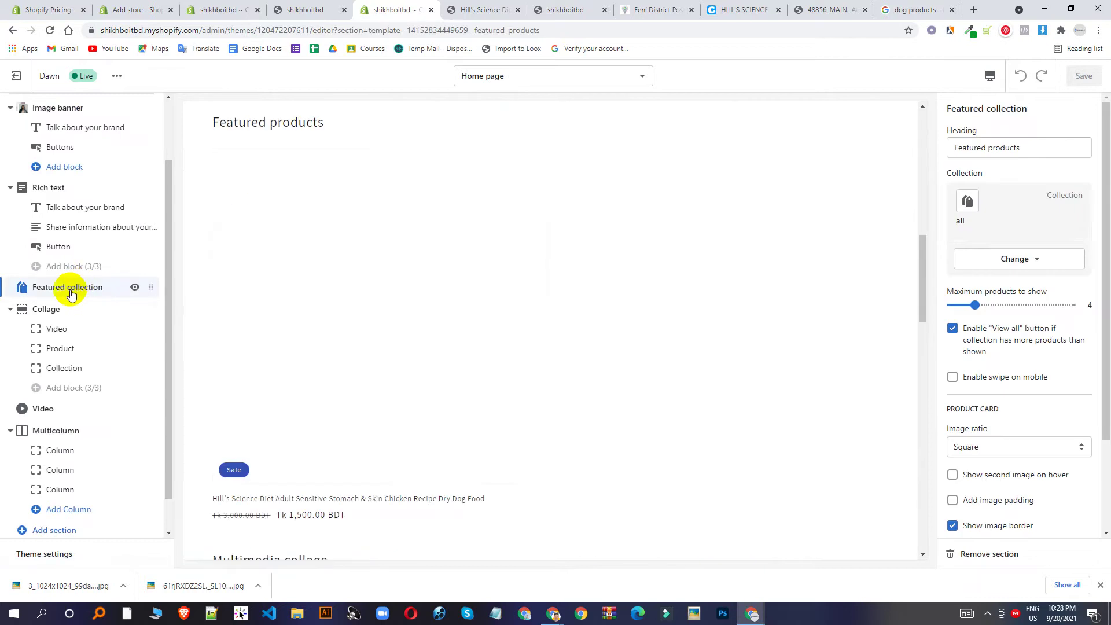
scroll(386, 234, "down", 3)
scroll(405, 238, "down", 5)
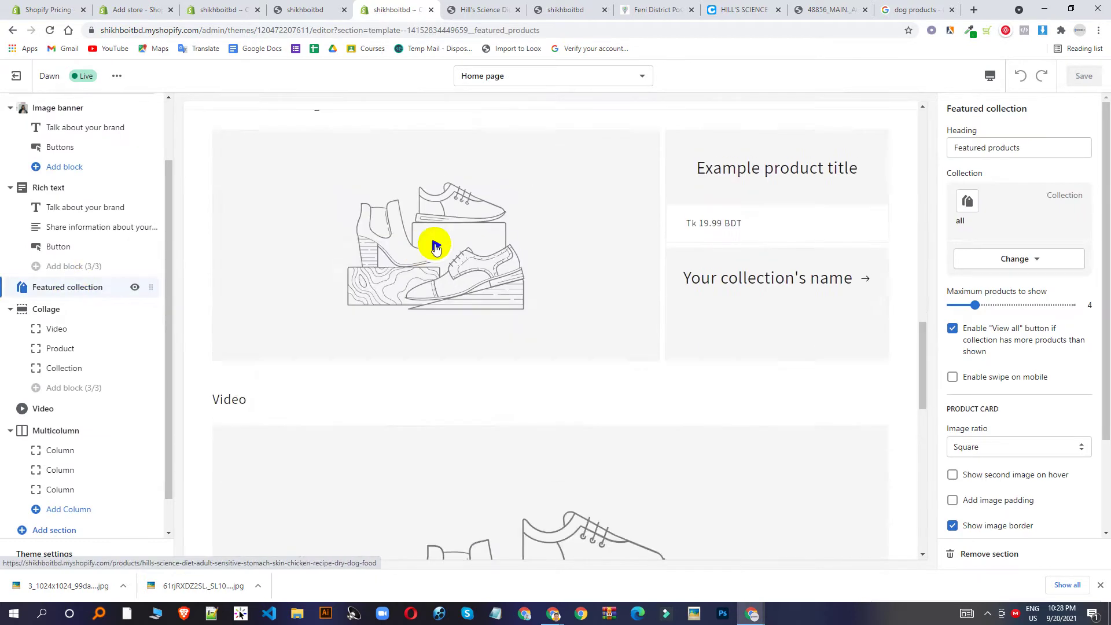
scroll(781, 318, "down", 6)
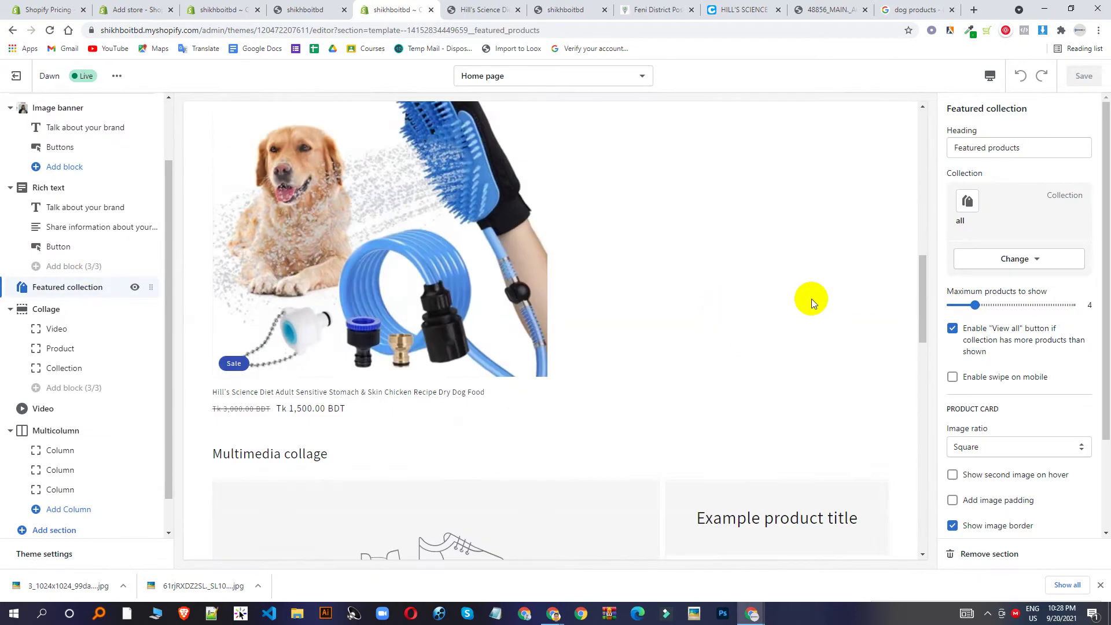
left_click(85, 329)
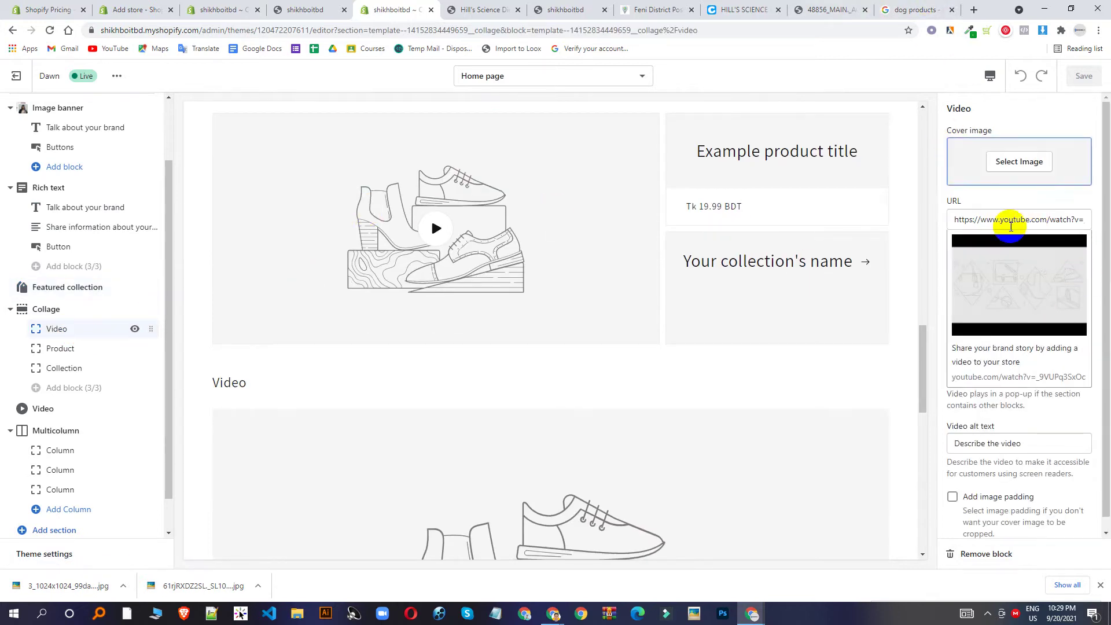
Copy the YouTube share link for 'Myths about Dark/Deep Web' and return to the Shopify editor.
left_click(973, 9)
type("y")
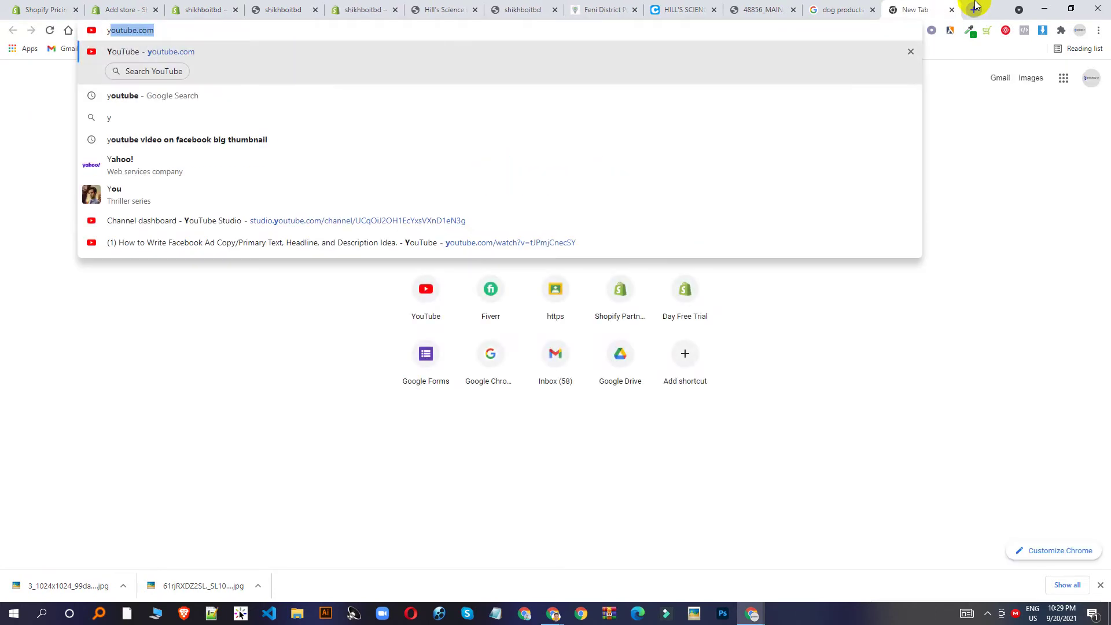
key("Return")
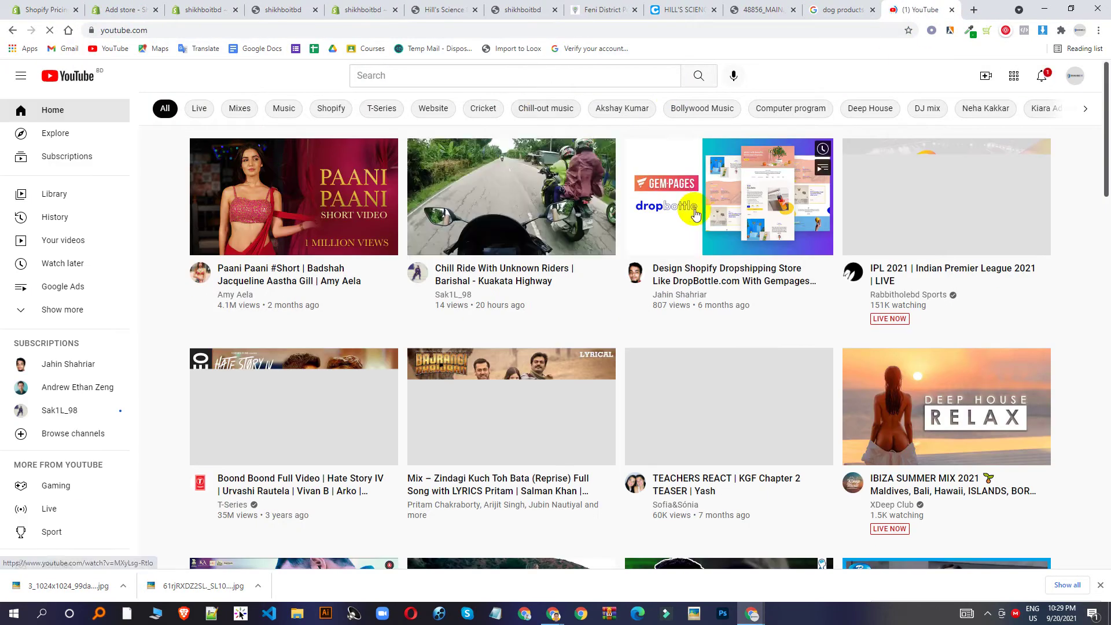
scroll(695, 214, "down", 6)
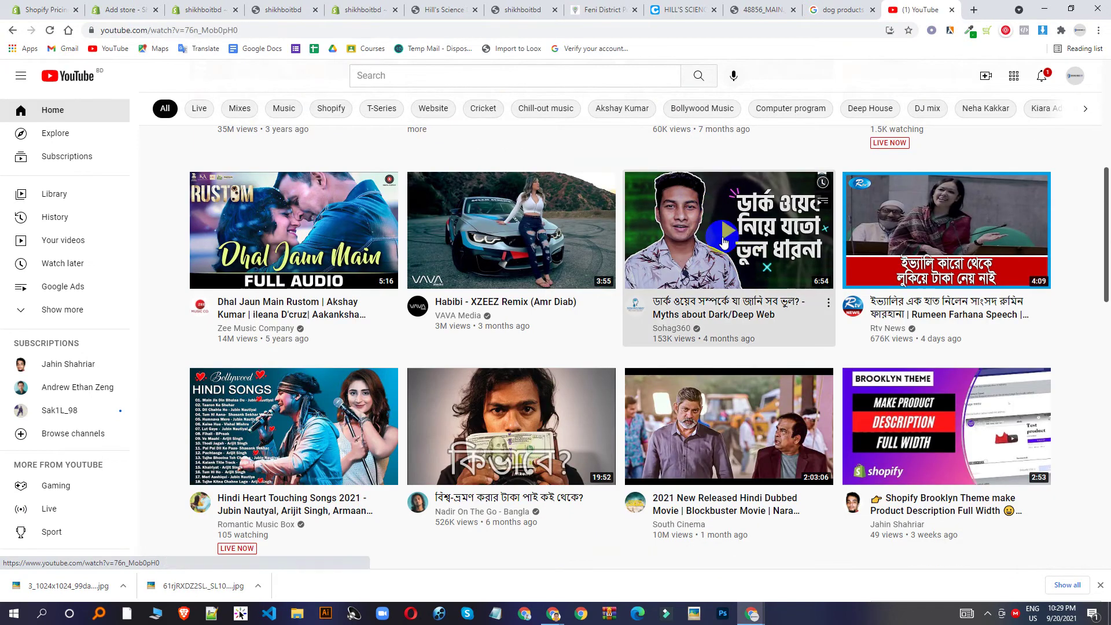
left_click(746, 263)
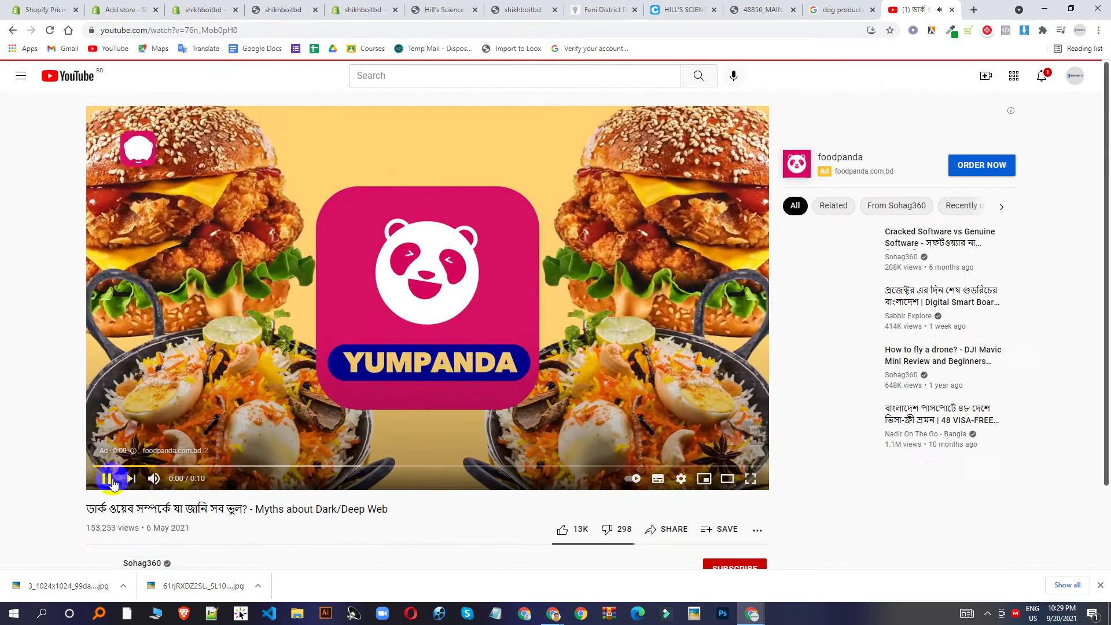
left_click(111, 478)
scroll(637, 449, "down", 2)
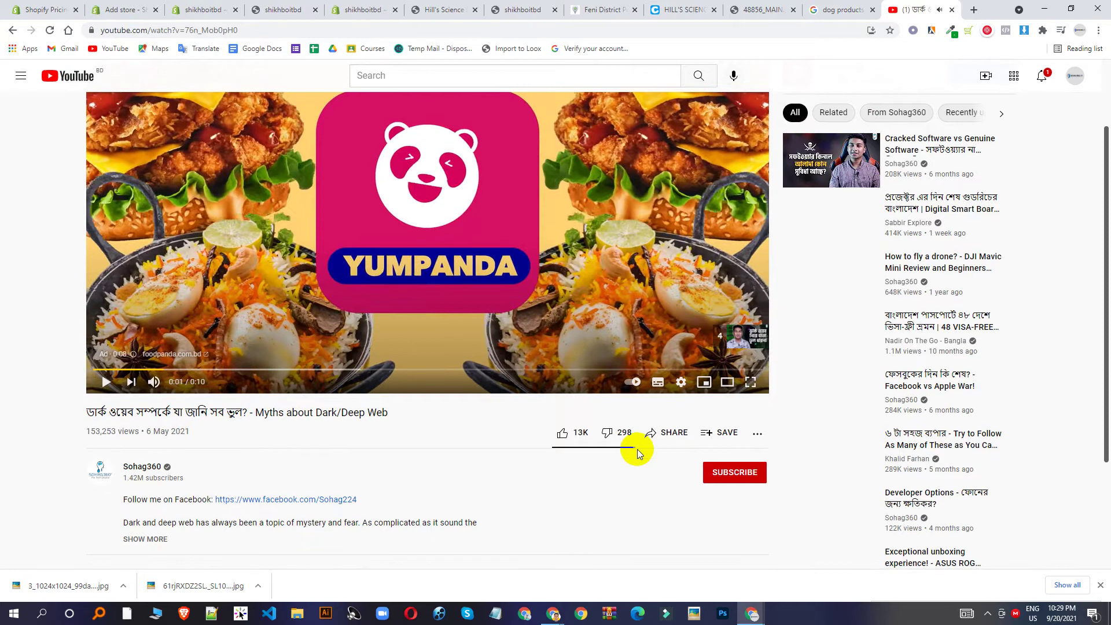
left_click(674, 432)
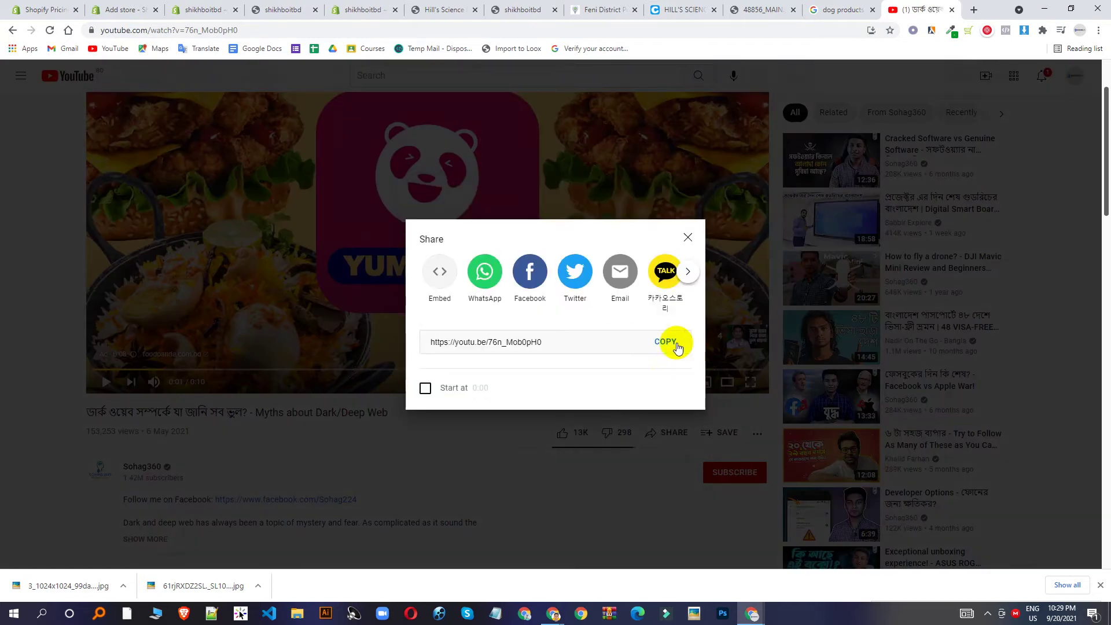
left_click(665, 342)
left_click(364, 9)
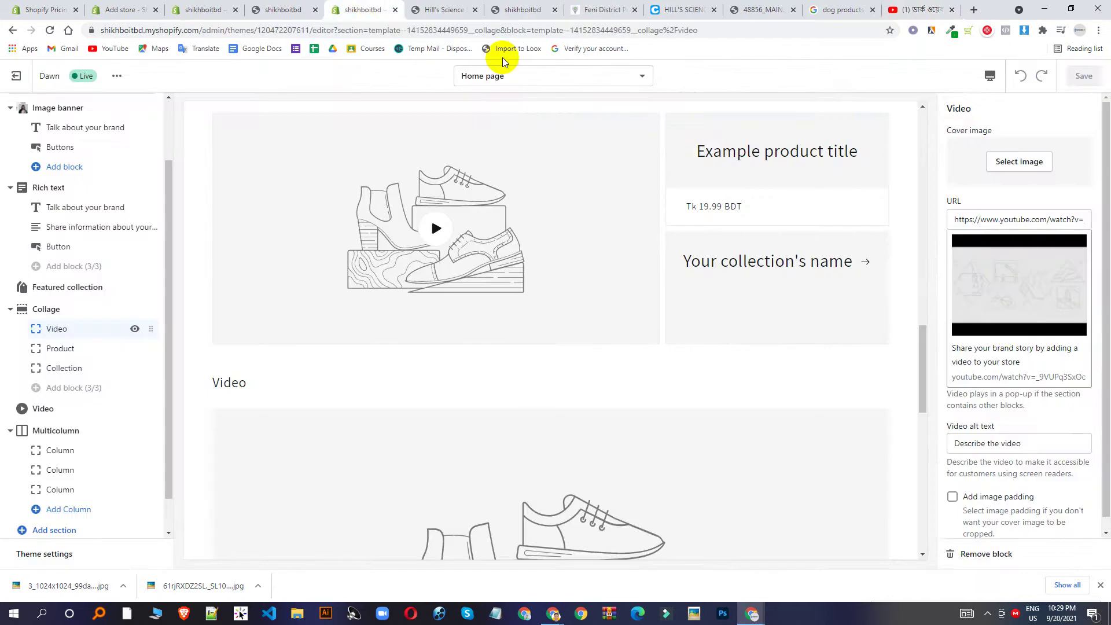
triple_click(1002, 218)
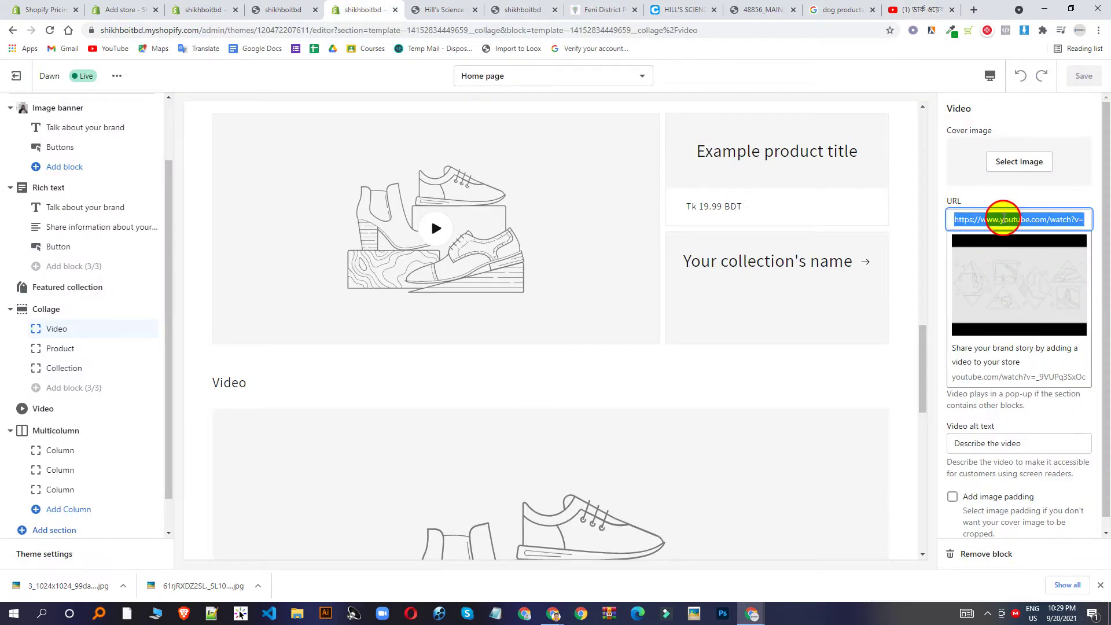
key("ctrl+v")
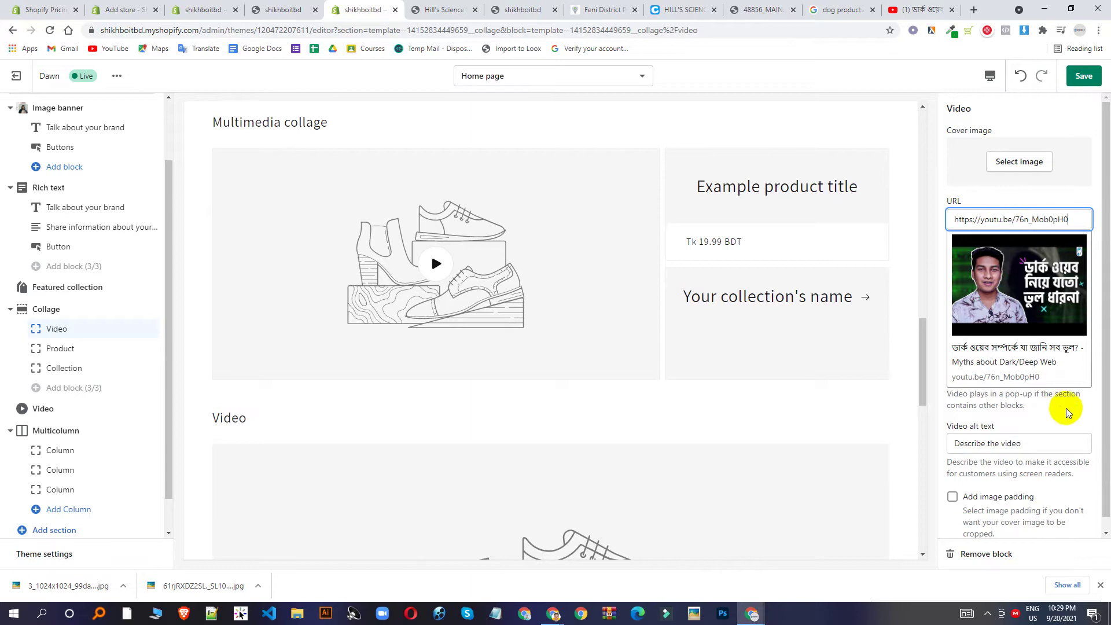
left_click(1079, 426)
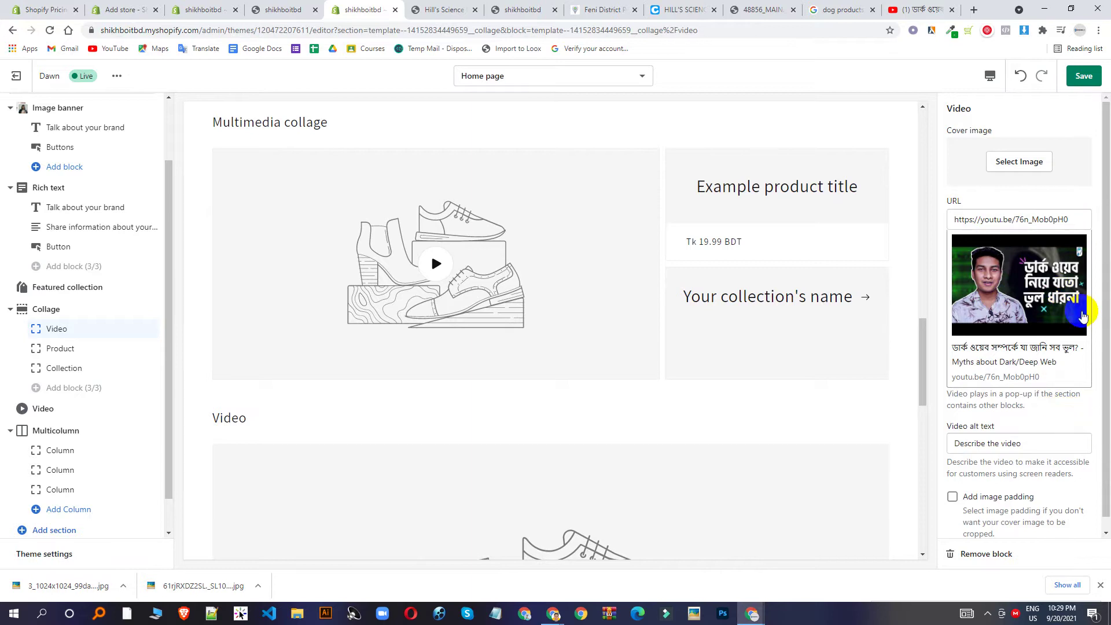
scroll(1083, 317, "down", 1)
scroll(828, 286, "up", 4)
scroll(627, 382, "down", 4)
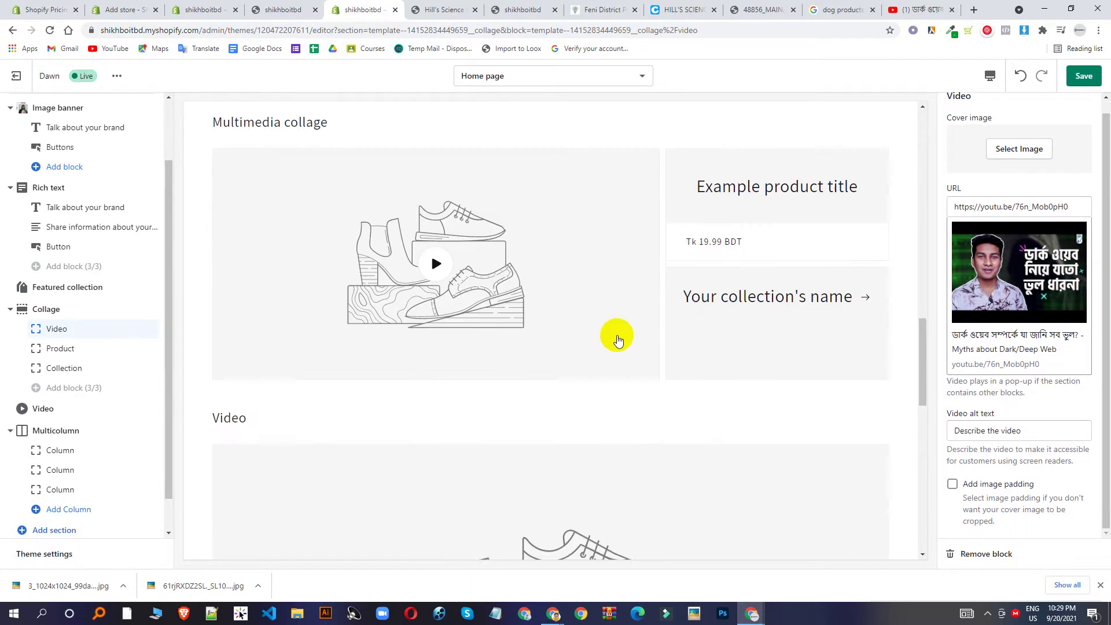
scroll(617, 339, "up", 4)
scroll(1038, 174, "up", 1)
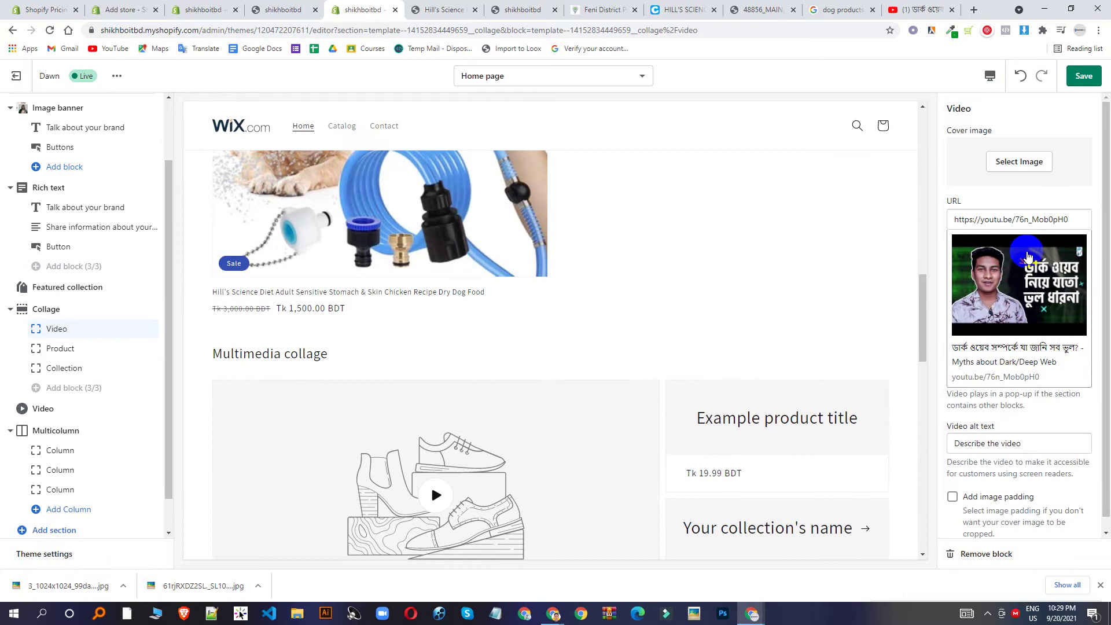
scroll(483, 412, "down", 2)
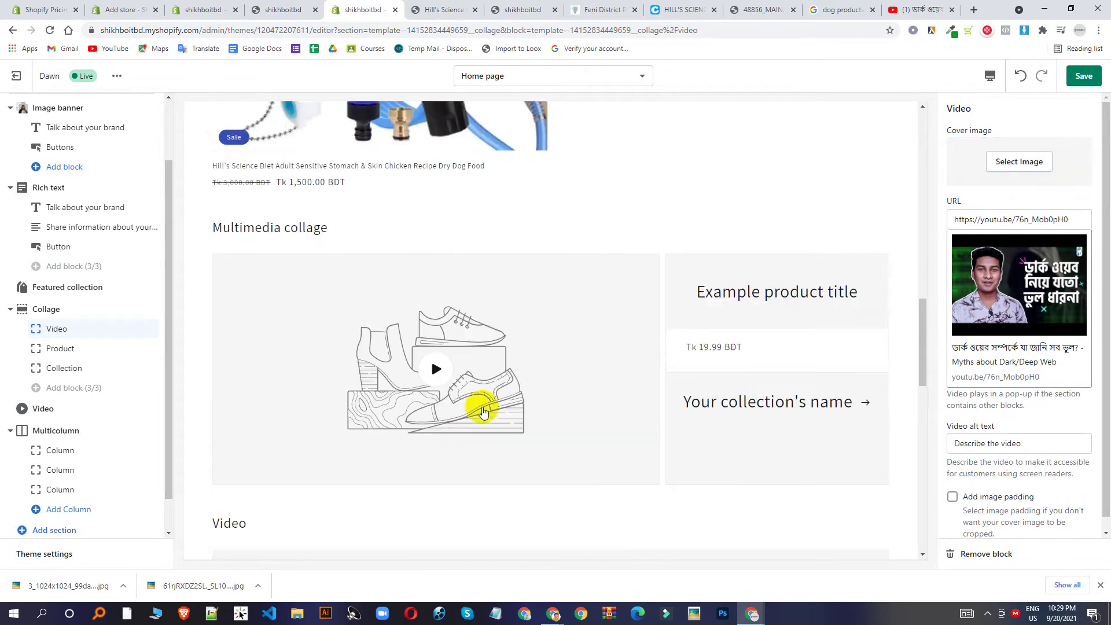
Set the clothing-rack photo as the collage video's cover image.
left_click(1001, 161)
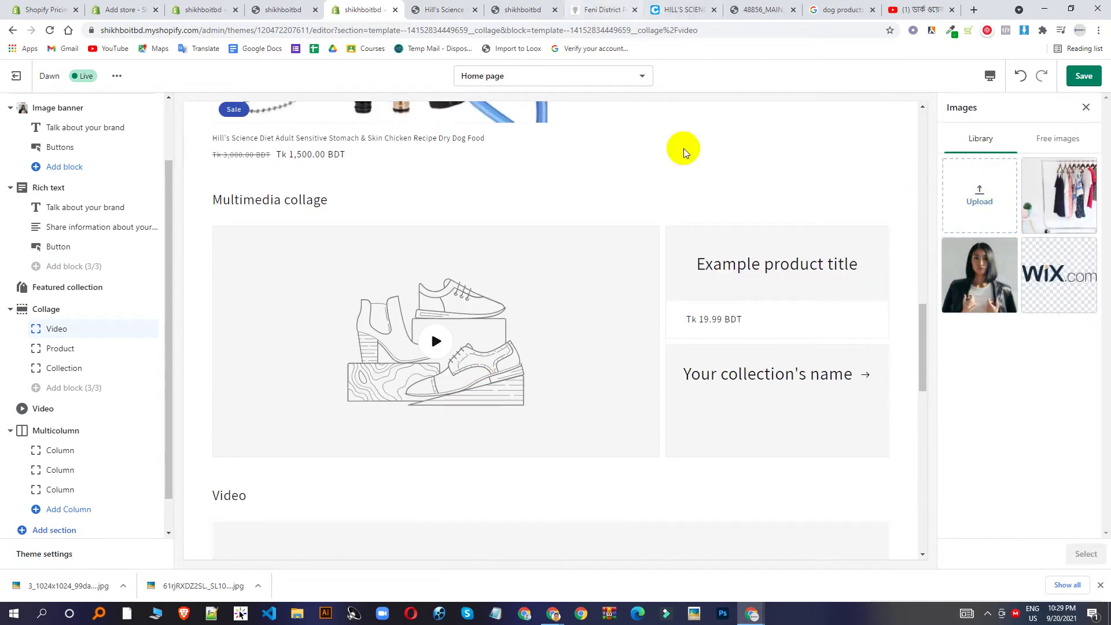
left_click(973, 288)
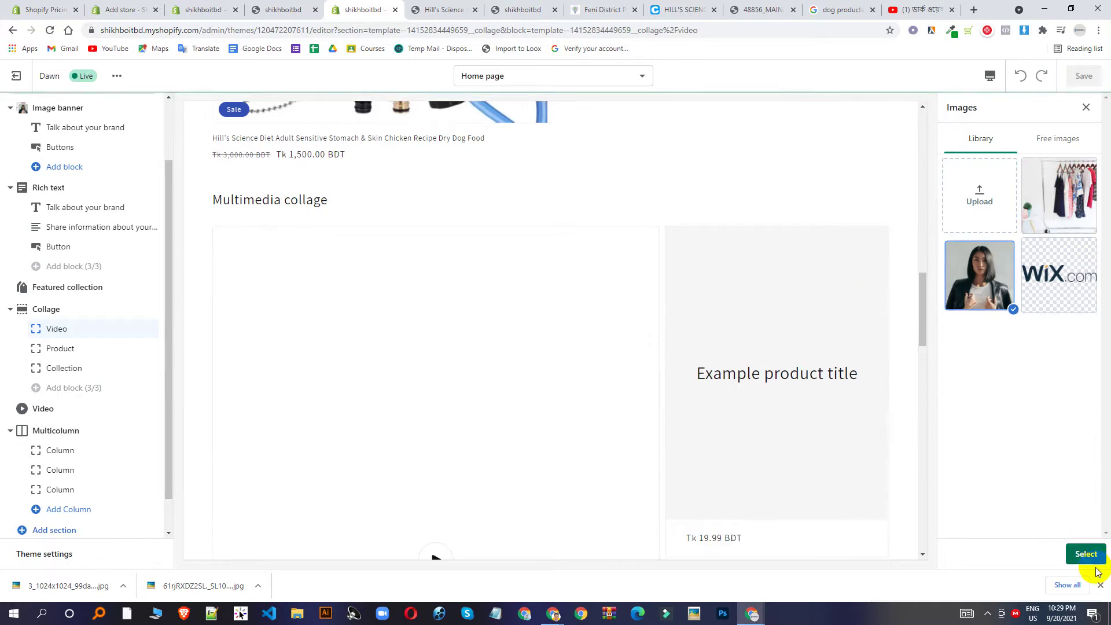
left_click(1043, 221)
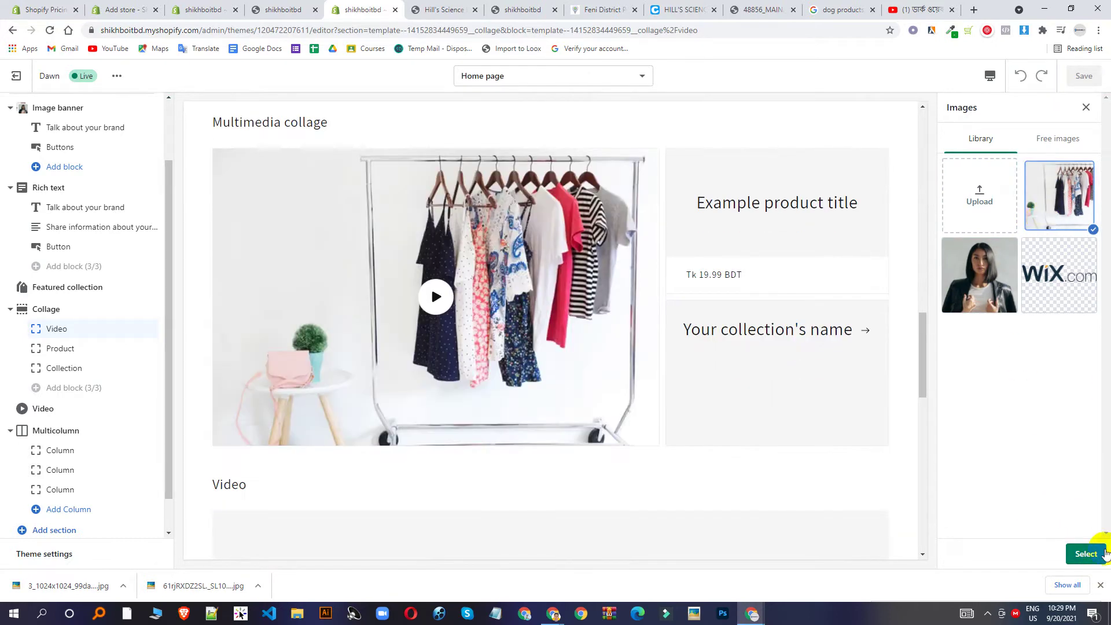
left_click(1083, 554)
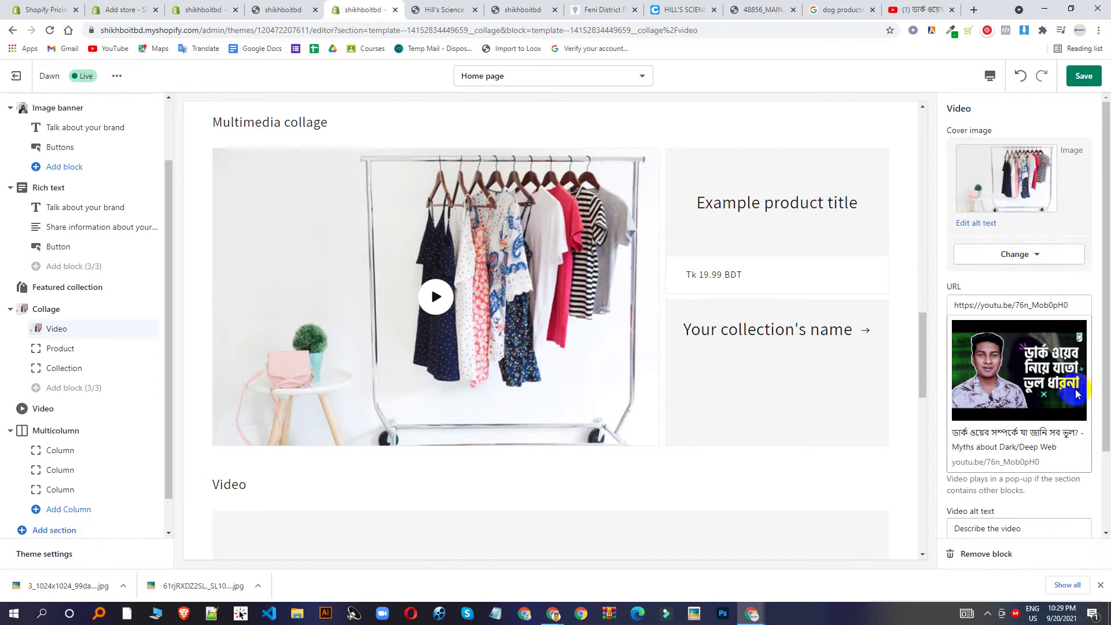
Feature the Hill's Science Diet dog food in the collage's Product block.
left_click(65, 348)
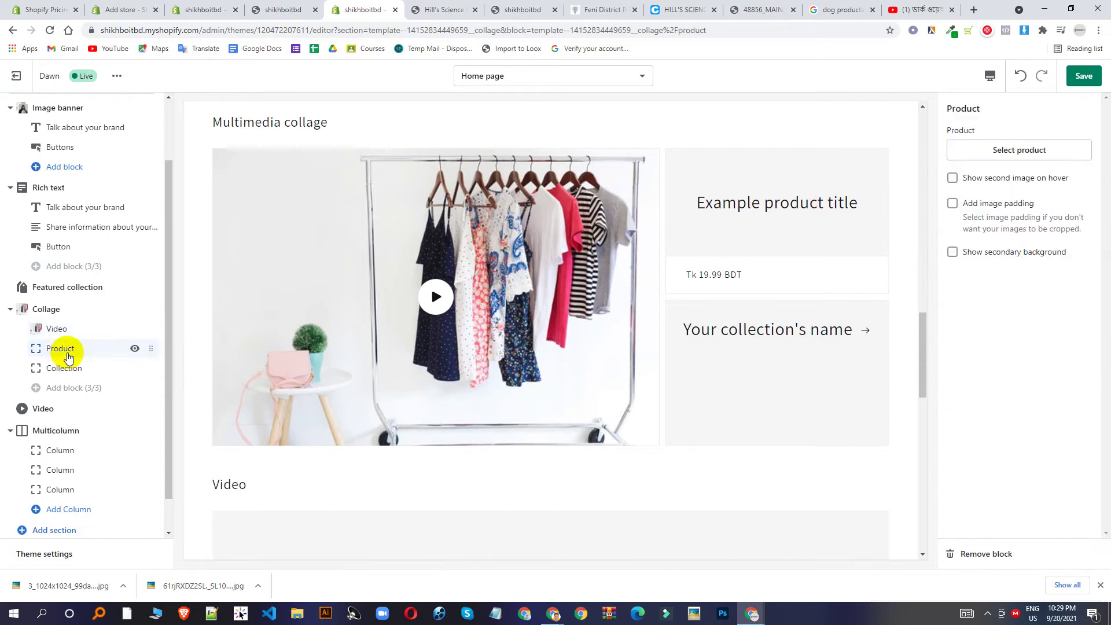
left_click(1046, 149)
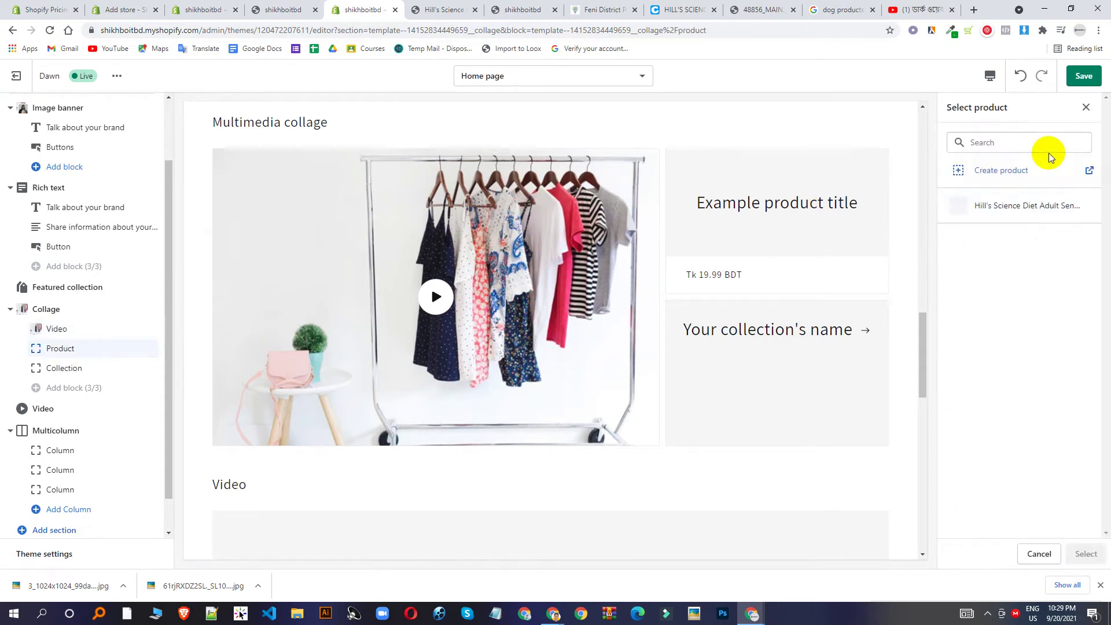
left_click(1028, 214)
left_click(1085, 553)
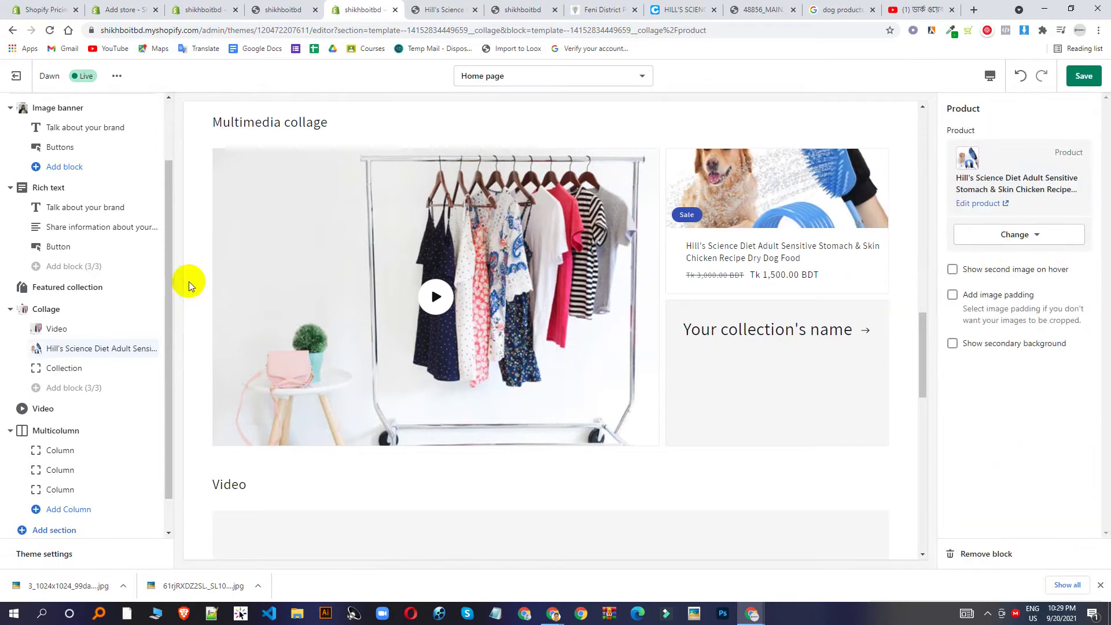
Set the collage's Collection block to Home page and save the theme.
left_click(58, 369)
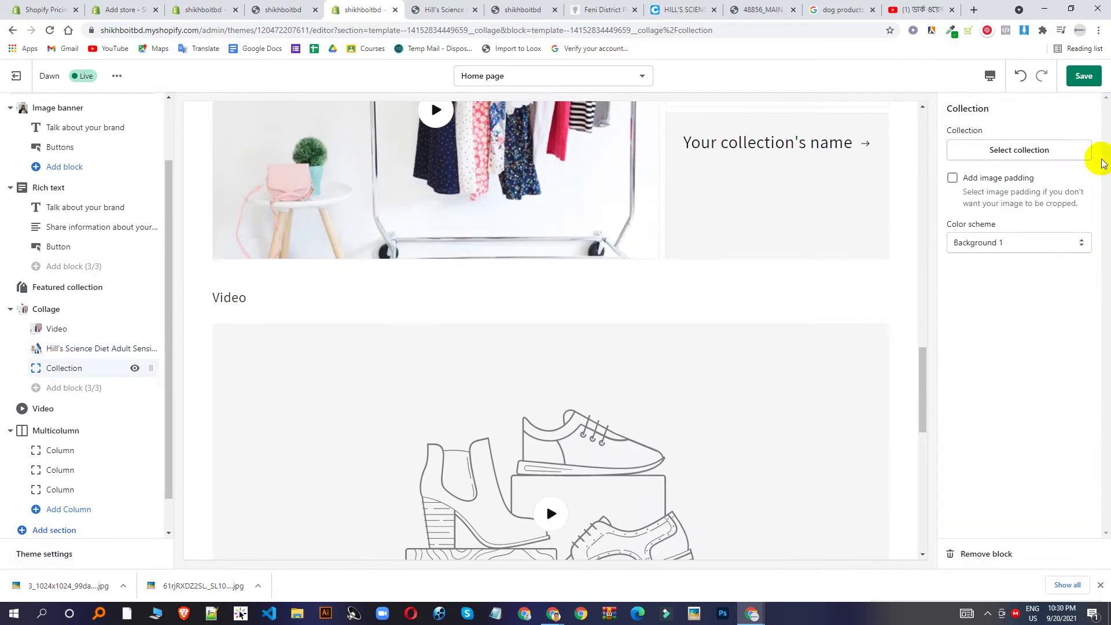
left_click(1057, 149)
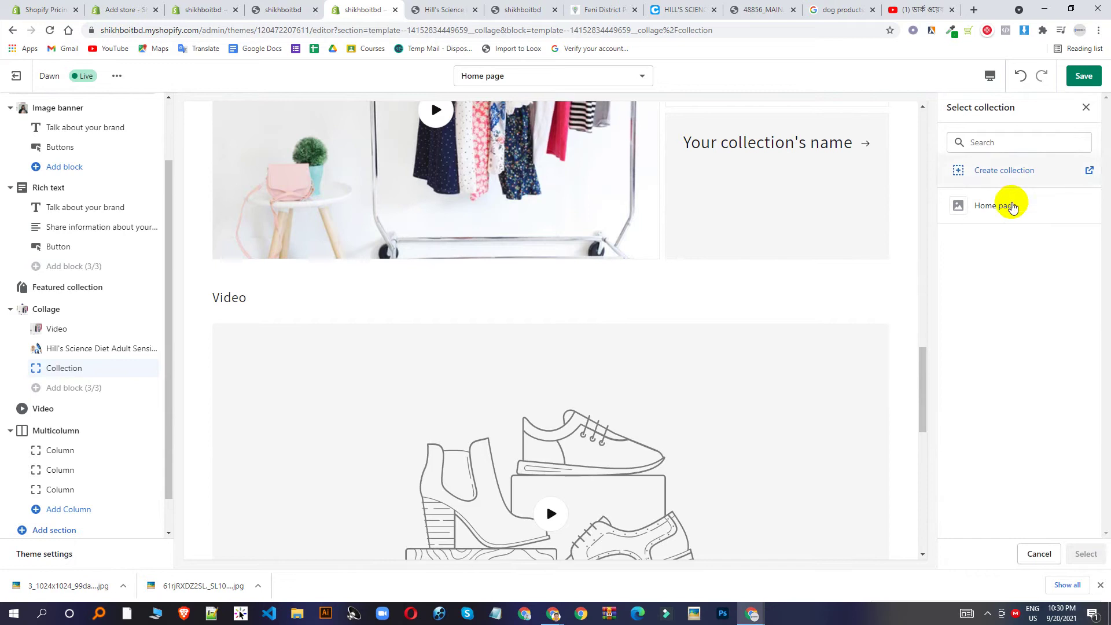
left_click(993, 206)
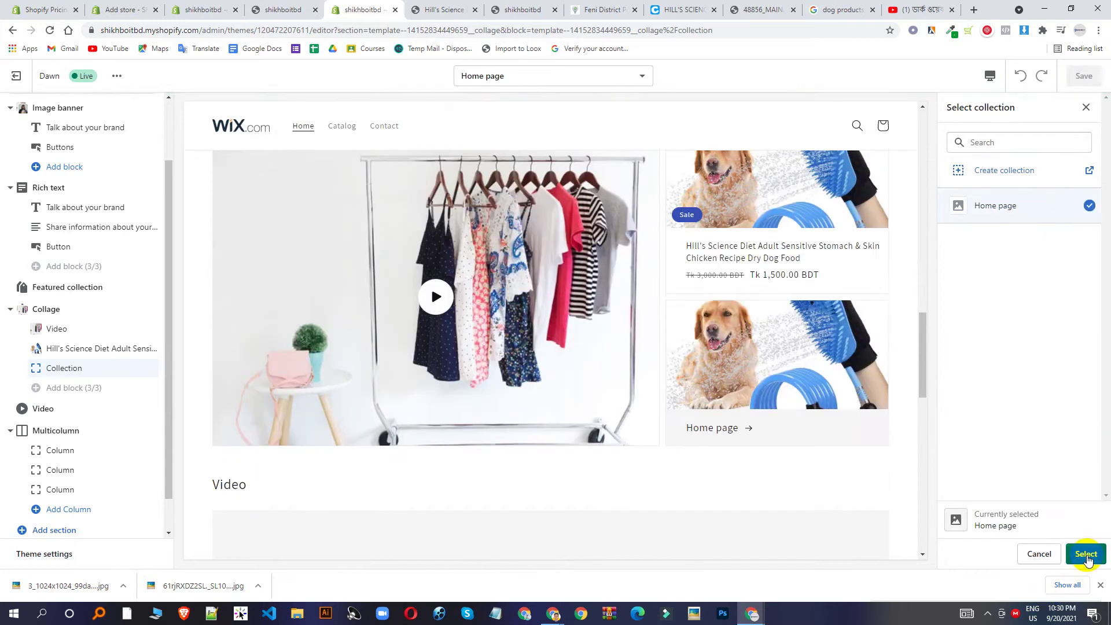
left_click(1085, 553)
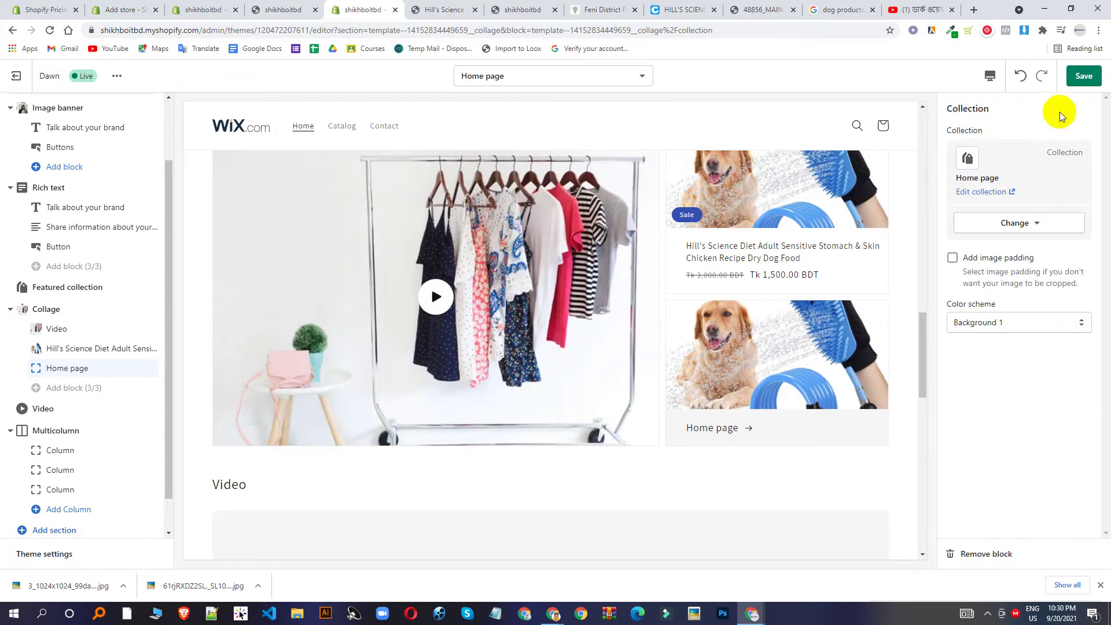
left_click(1083, 76)
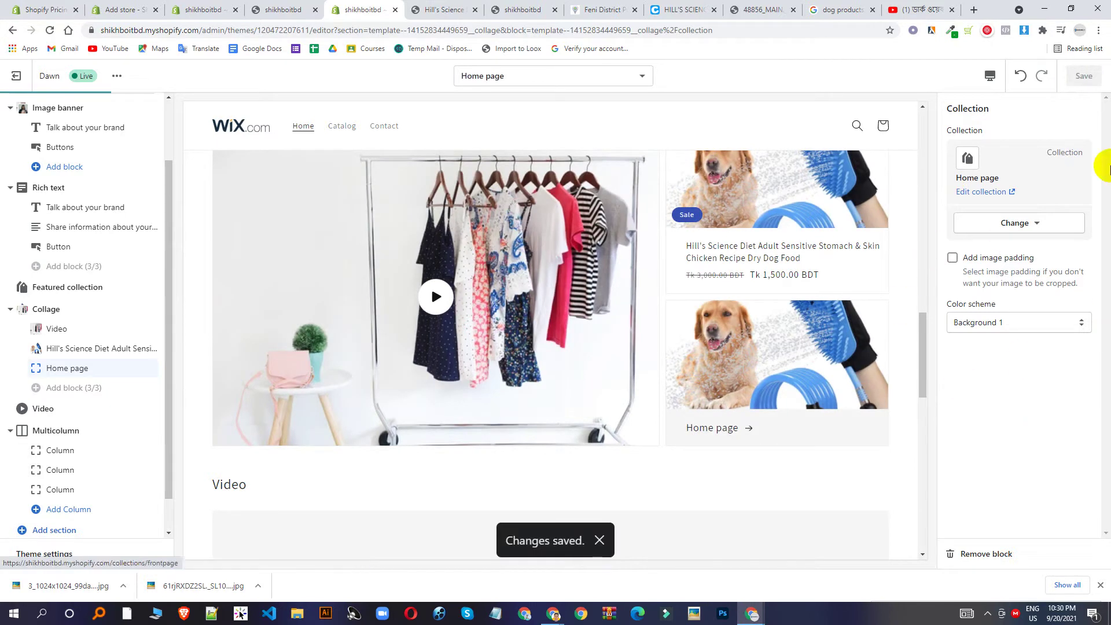
Clear the Video section's old URL and recopy the YouTube video's share link for it.
scroll(801, 212, "down", 3)
scroll(232, 342, "down", 1)
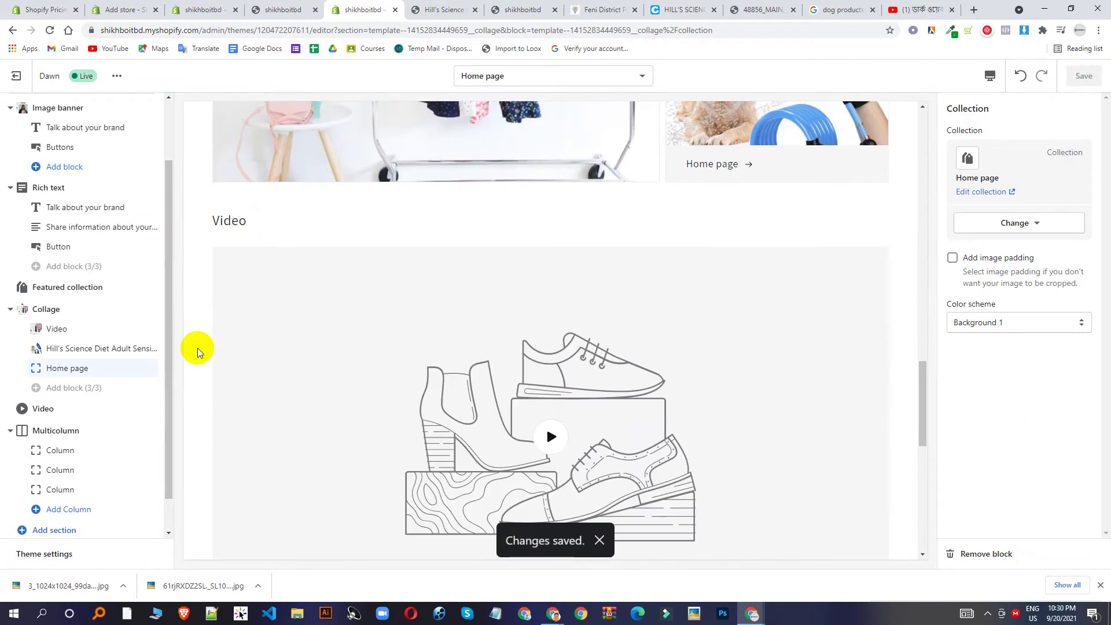
scroll(197, 352, "up", 2)
scroll(129, 409, "up", 2)
scroll(431, 293, "down", 5)
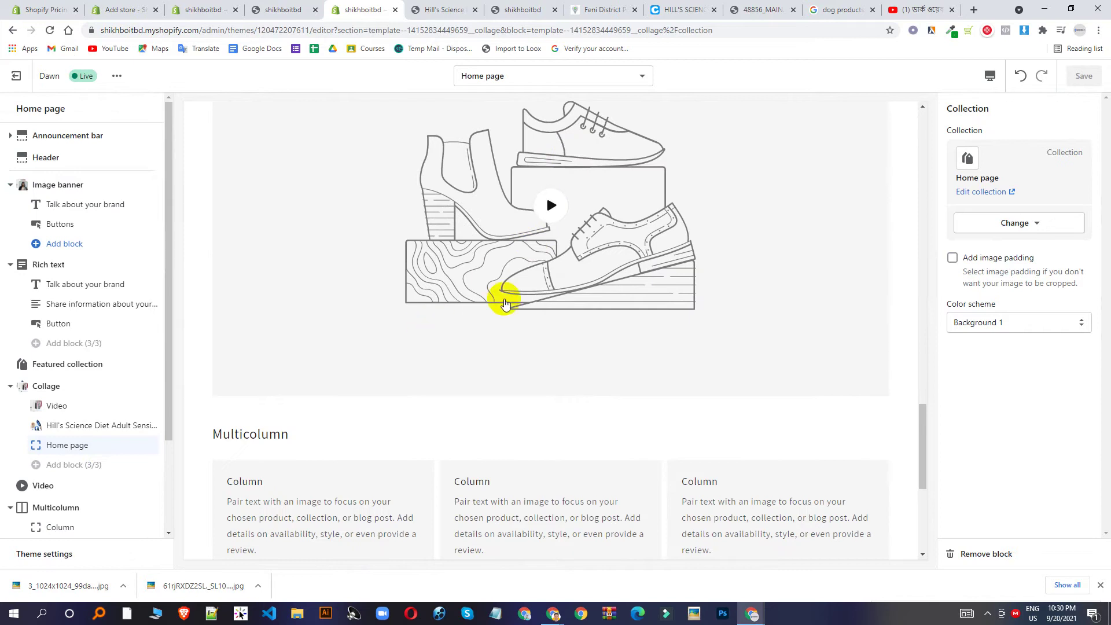
left_click(47, 486)
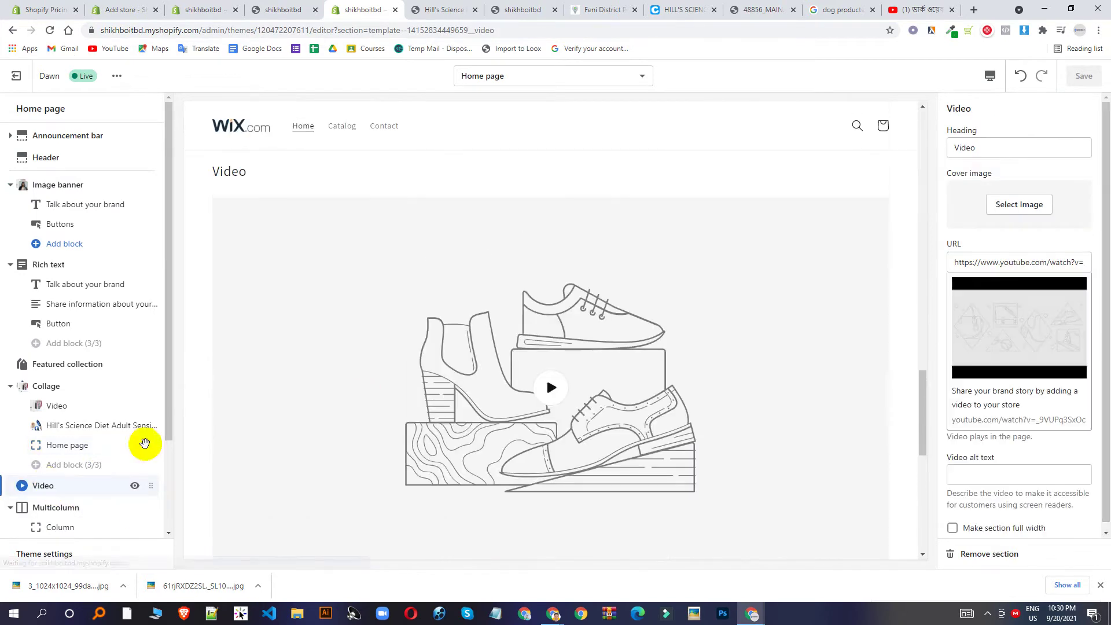
left_click(1041, 263)
triple_click(1041, 263)
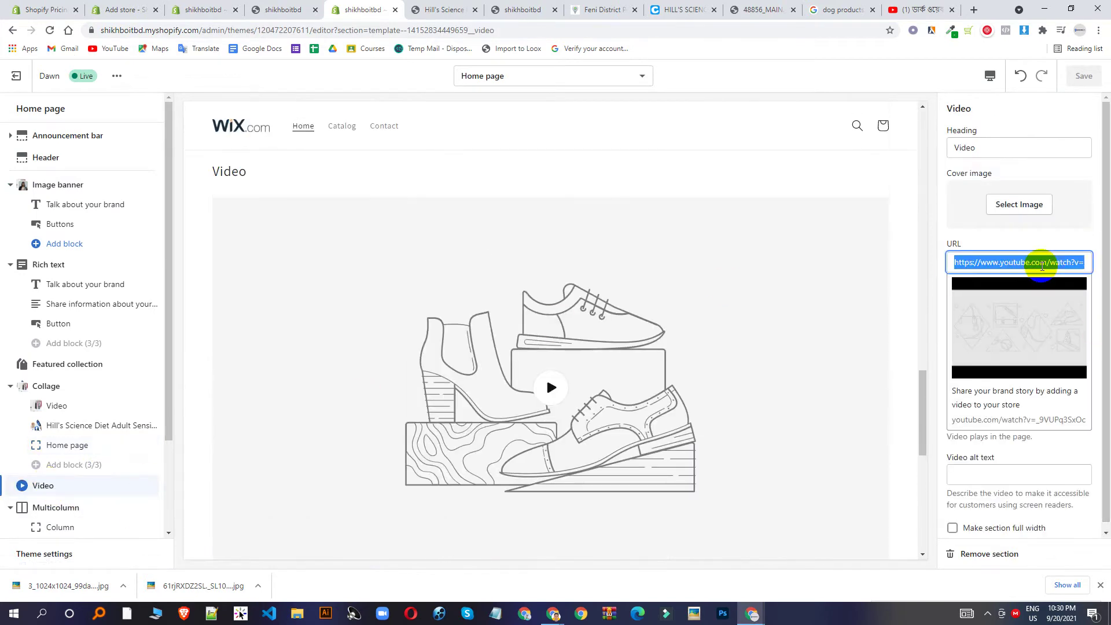
key("BackSpace")
left_click(926, 9)
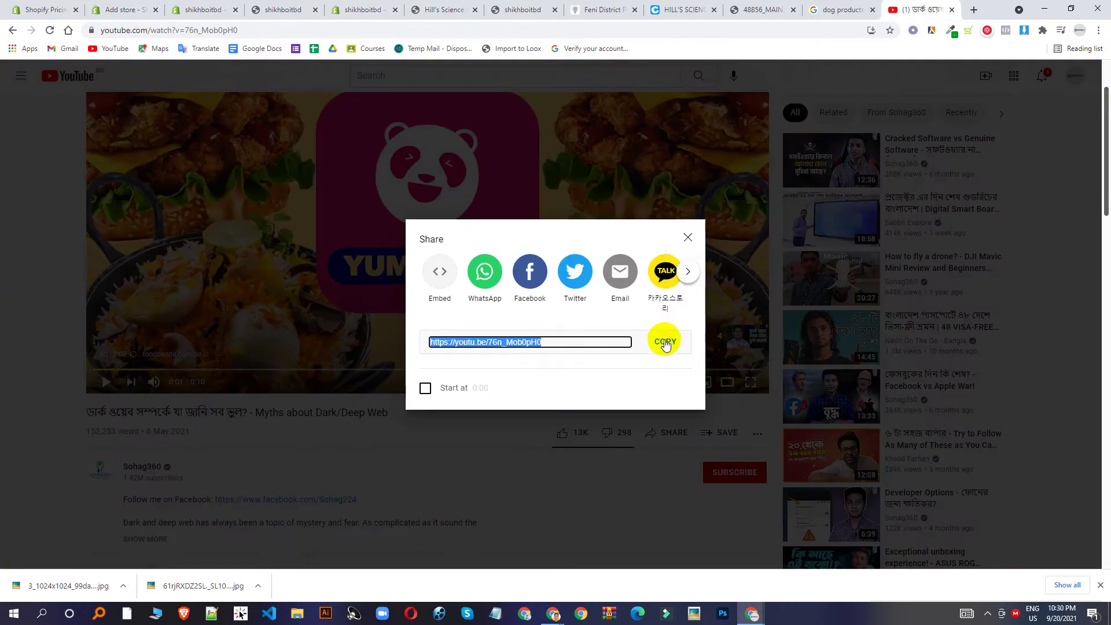
left_click(664, 341)
left_click(386, 6)
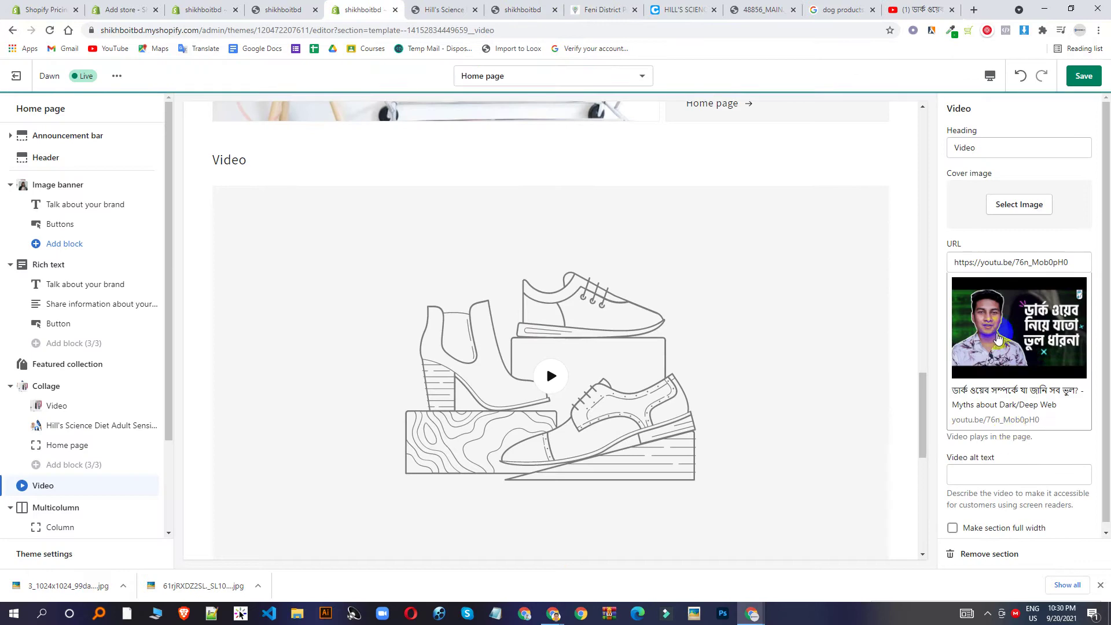
Set the Wix logo as the video cover, test playback, and save.
left_click(1025, 204)
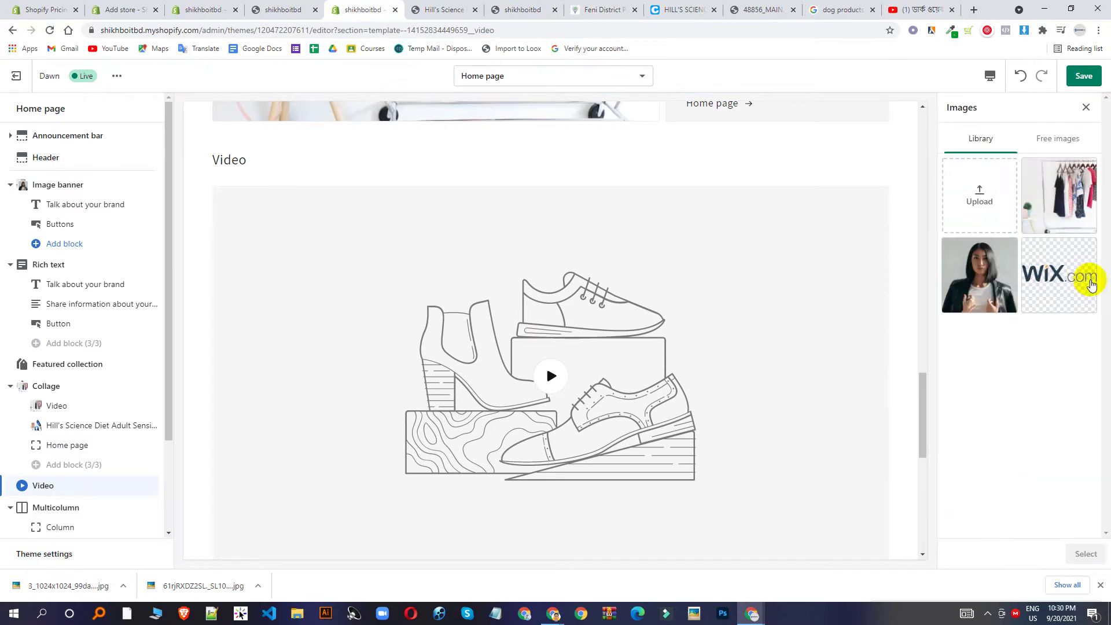
left_click(1070, 303)
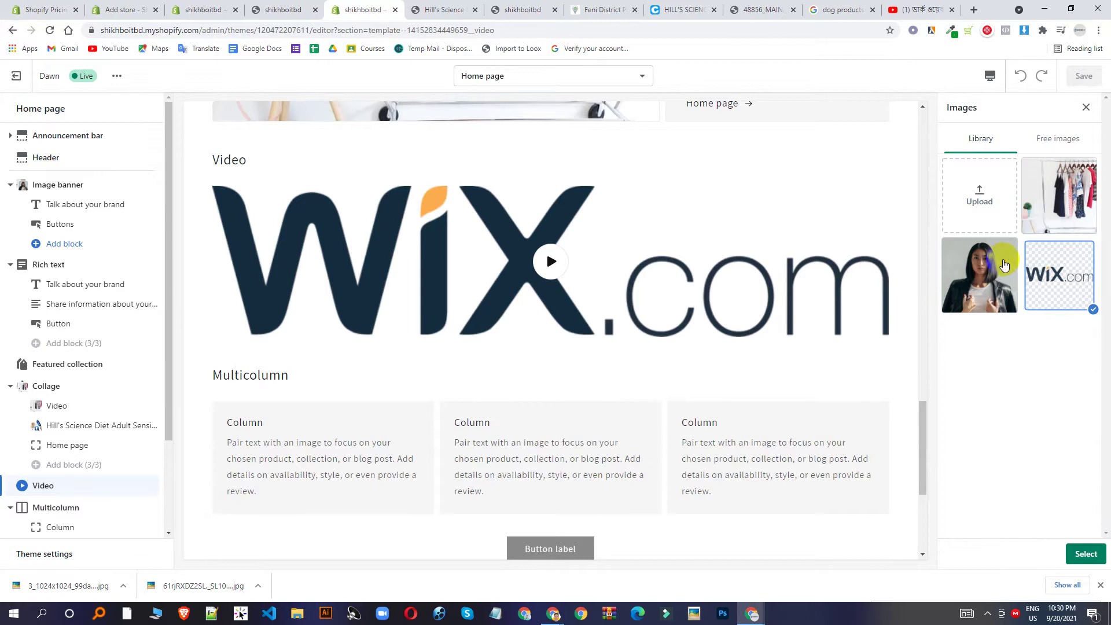
left_click(1087, 554)
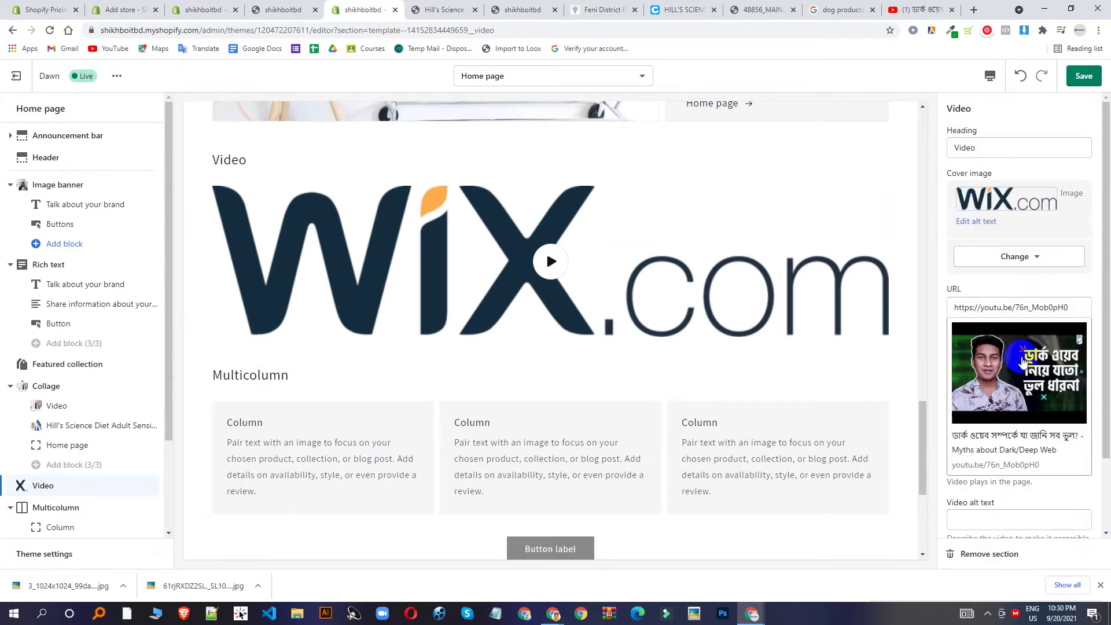
left_click(560, 271)
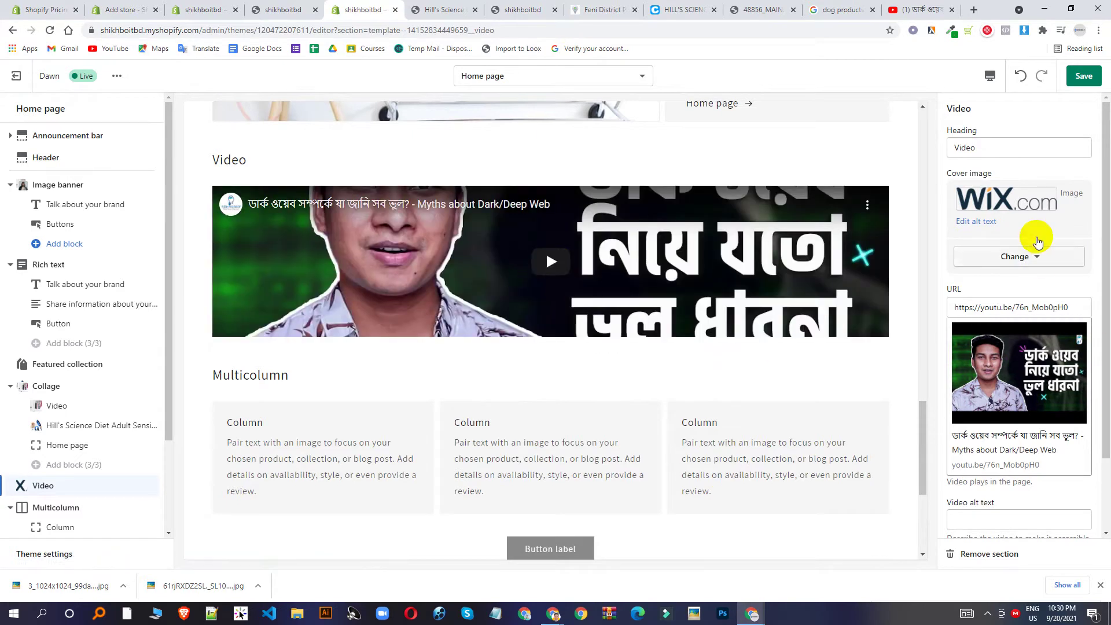
left_click(1088, 81)
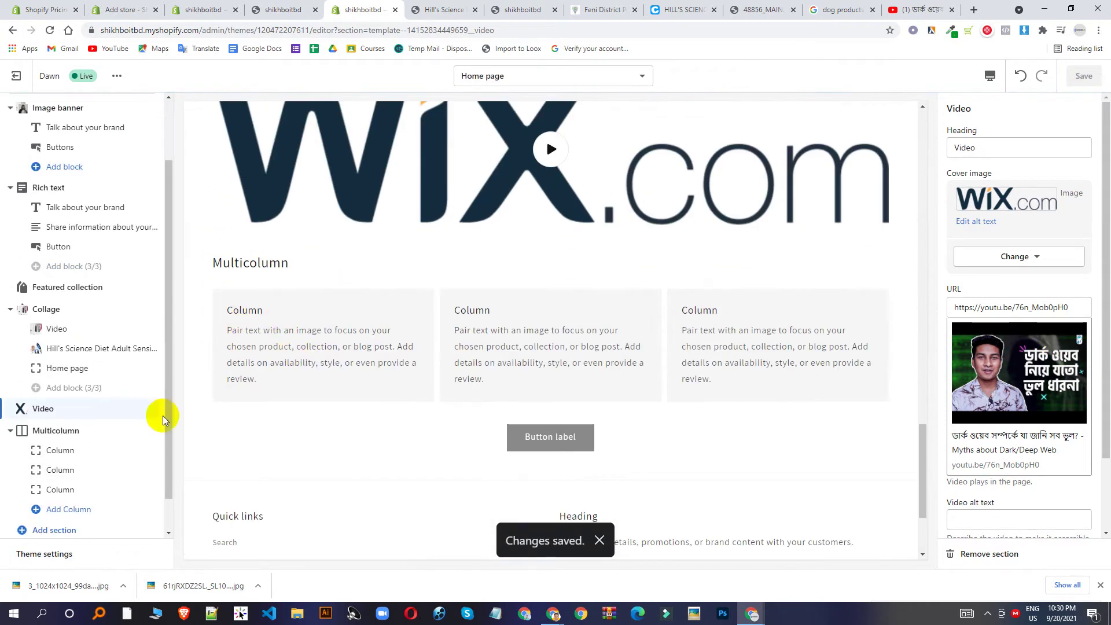
Inspect the first Multicolumn column's heading 'Column' and its description text.
left_click(60, 453)
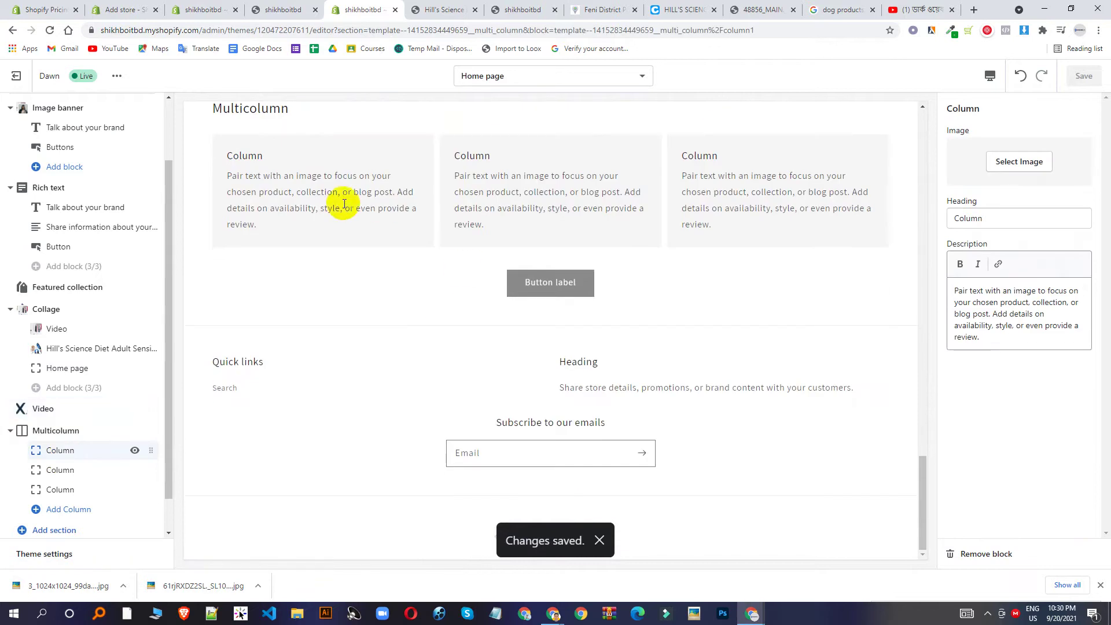
left_click(963, 218)
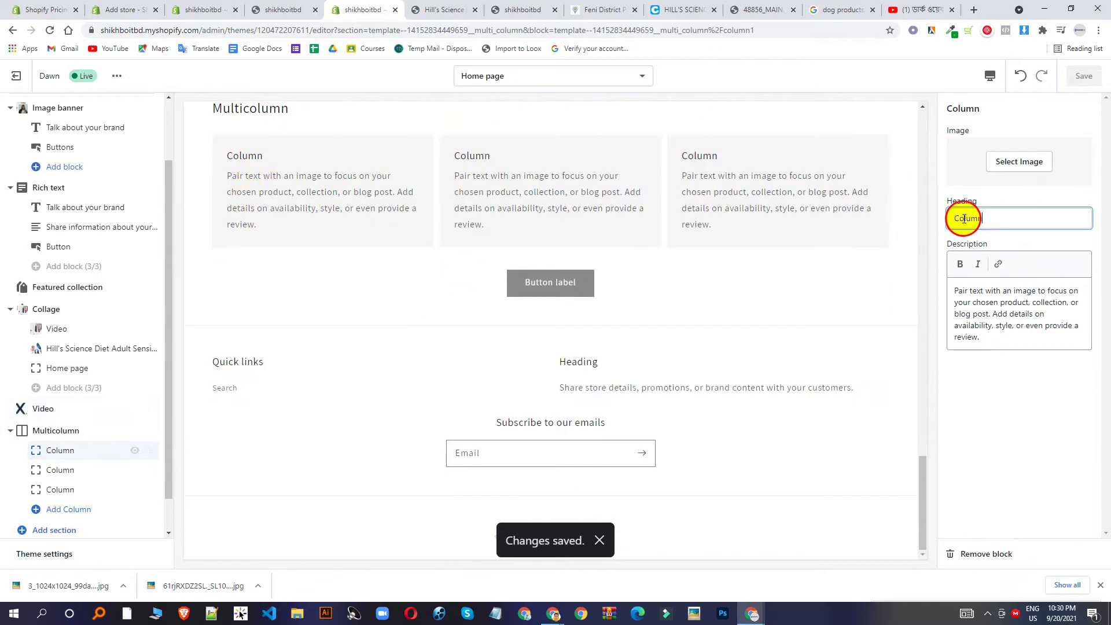
double_click(964, 219)
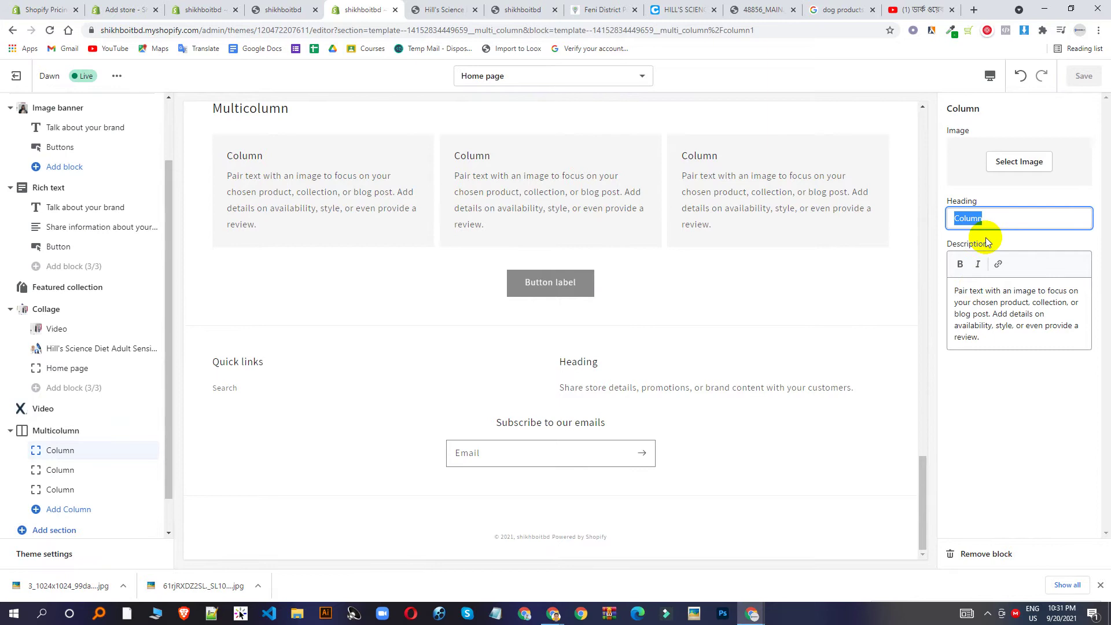
left_click(956, 219)
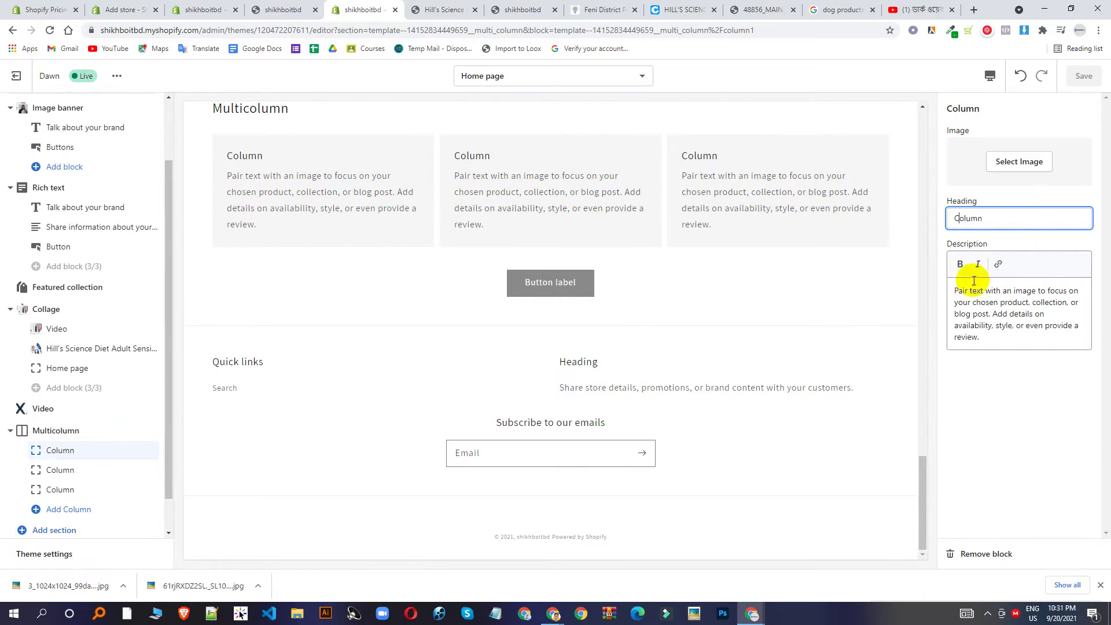
left_click_drag(948, 295, 1083, 341)
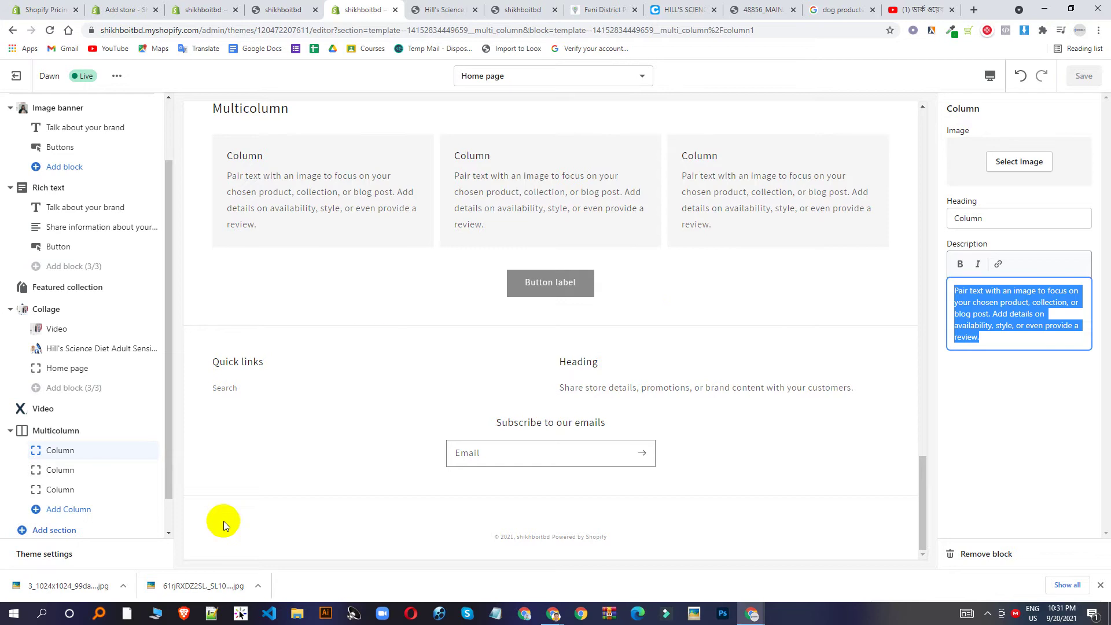
Open the footer's Heading block and highlight its heading and subtext in the preview.
scroll(69, 471, "down", 1)
left_click(47, 520)
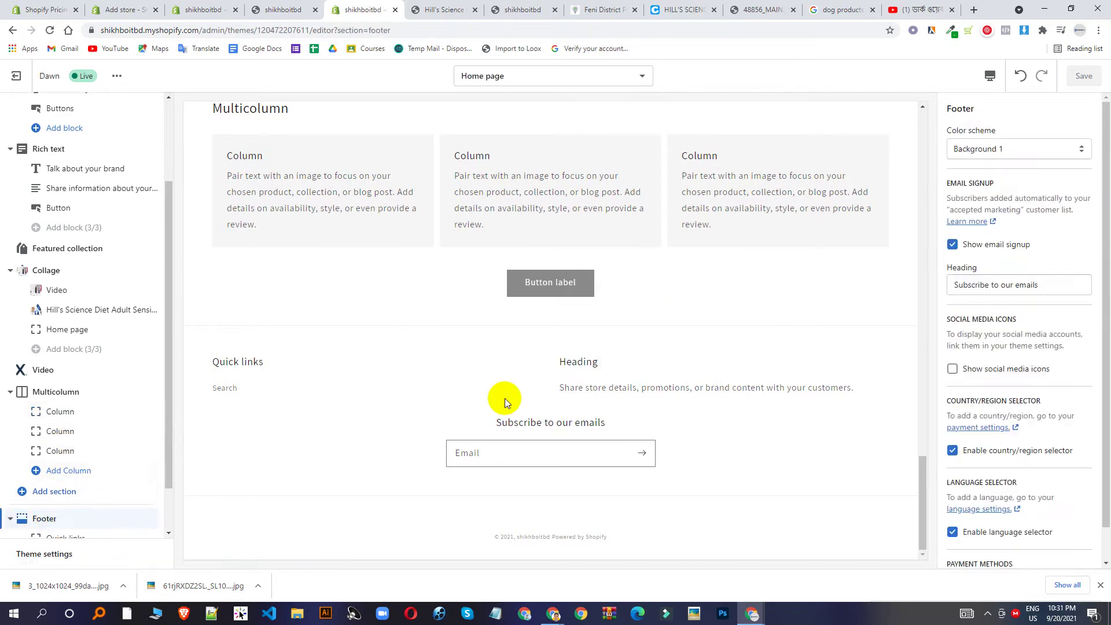
scroll(86, 498, "down", 1)
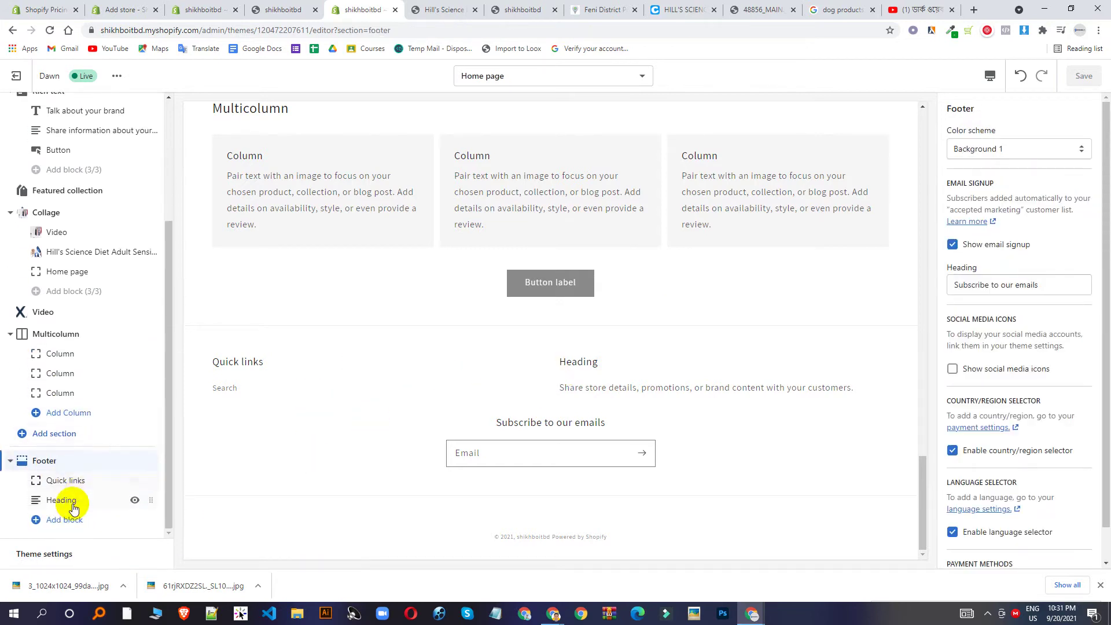
left_click(76, 500)
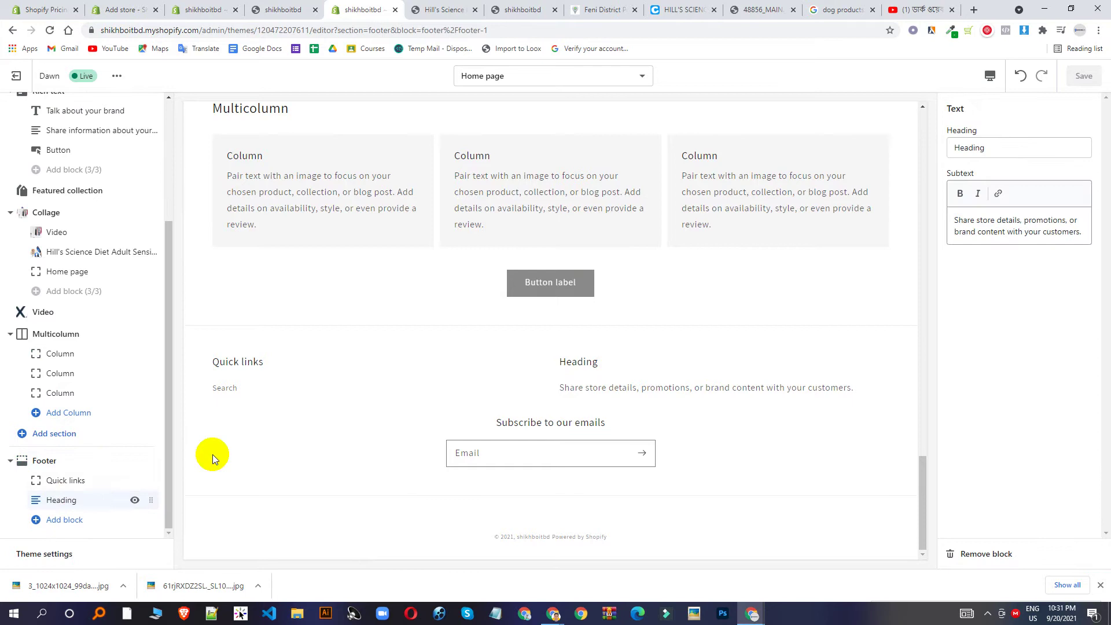
left_click_drag(565, 367, 279, 410)
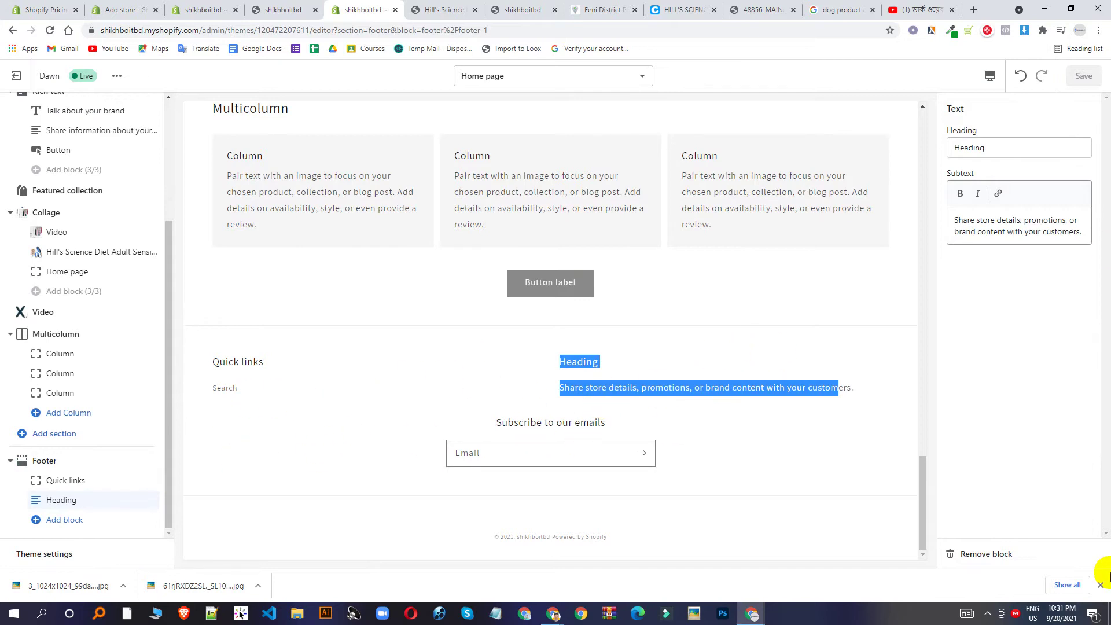
Exit the theme editor to the Themes list and go to the store Settings page.
left_click(232, 5)
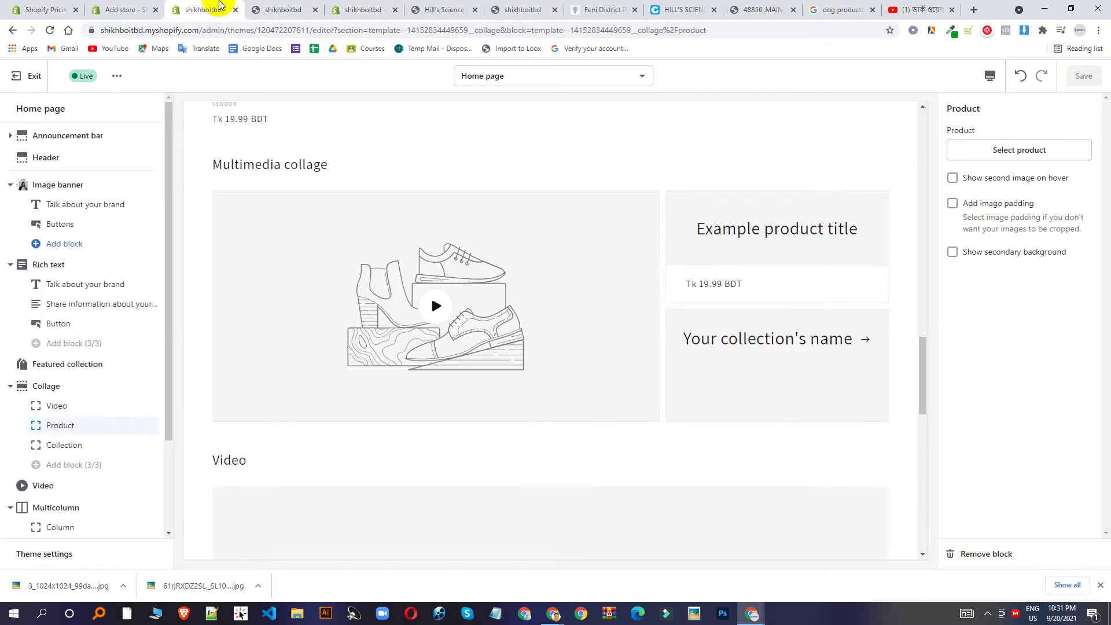
left_click(16, 76)
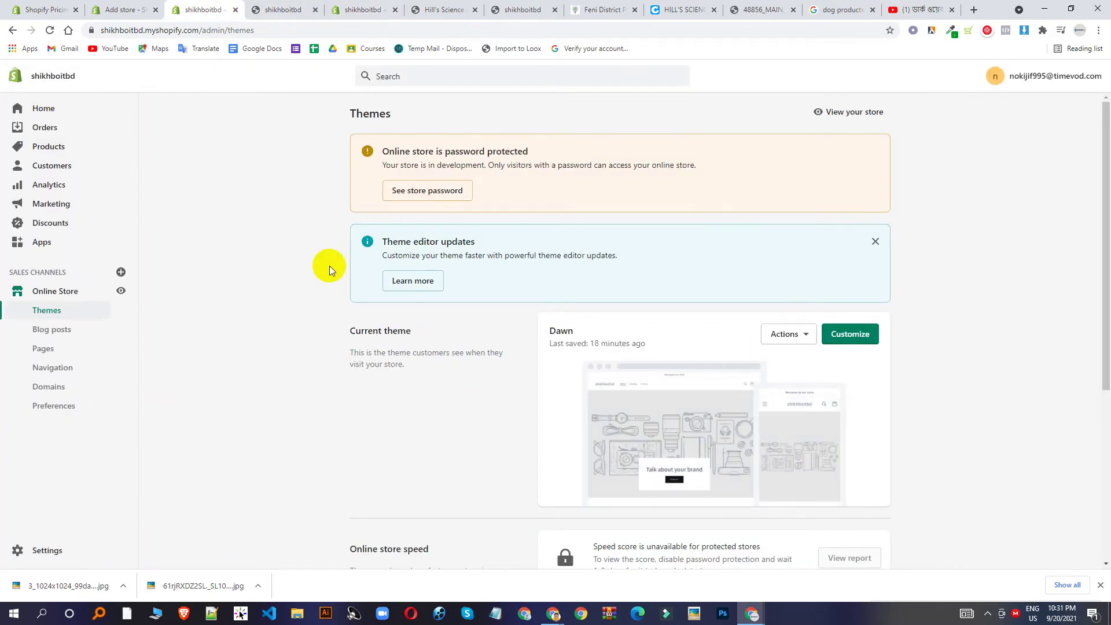
scroll(384, 347, "down", 5)
scroll(632, 330, "up", 2)
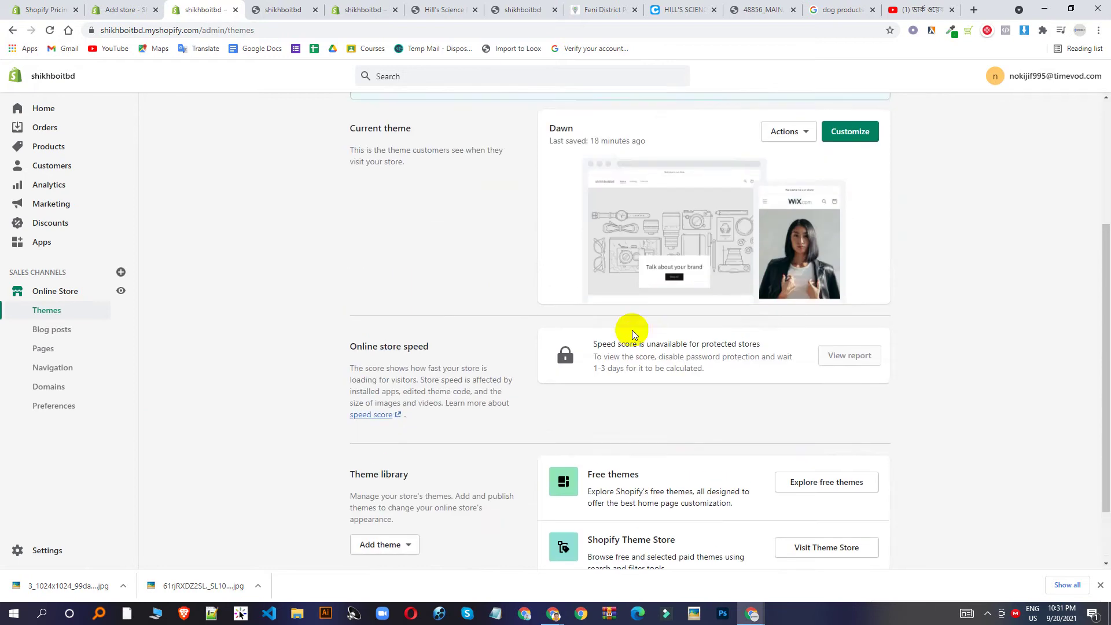
scroll(632, 330, "down", 2)
left_click(36, 548)
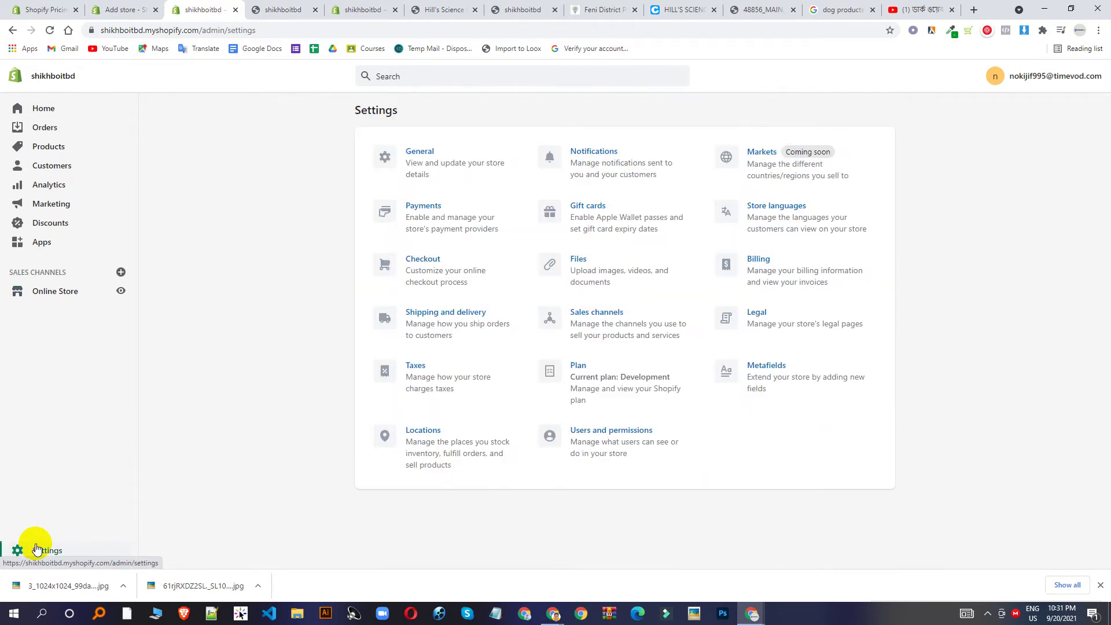
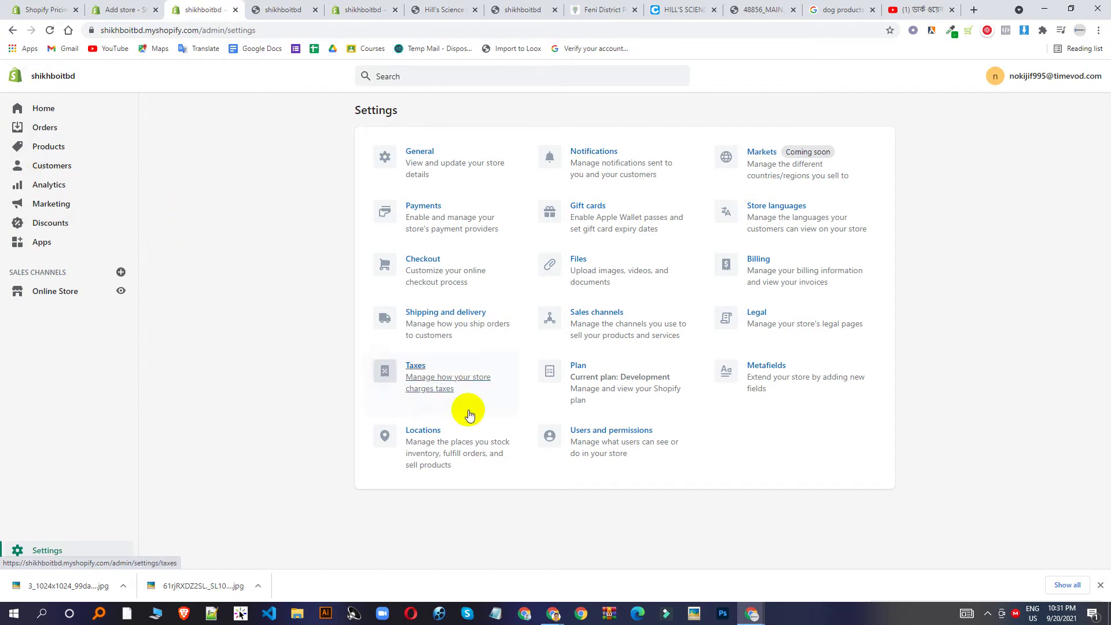
Bring the Google Meet call window to the front from the taskbar's Chrome previews.
left_click(555, 615)
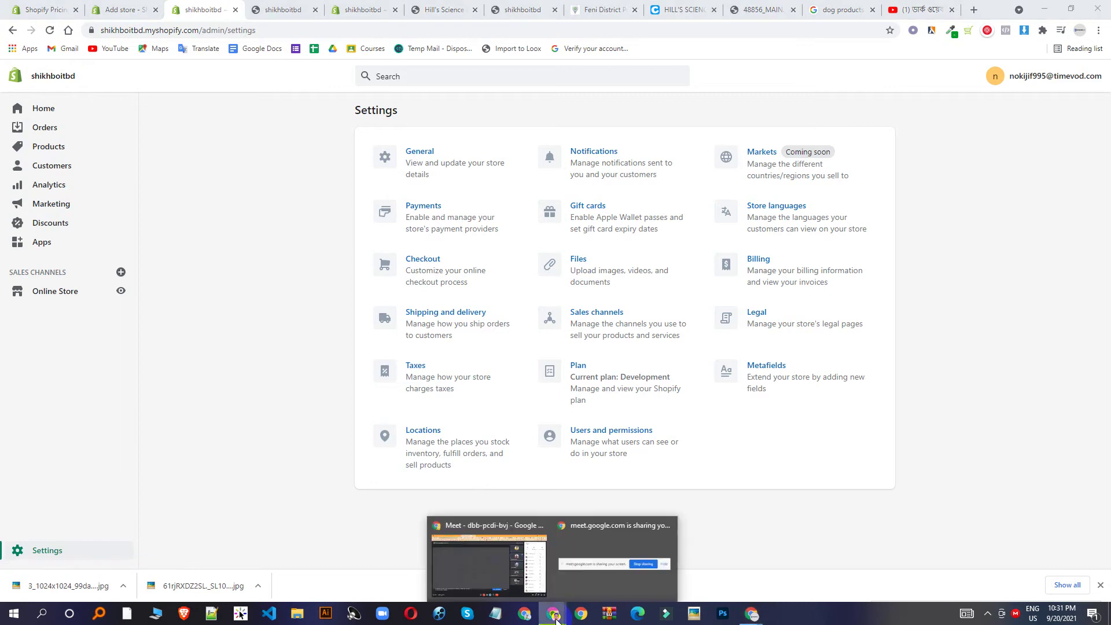
left_click(502, 563)
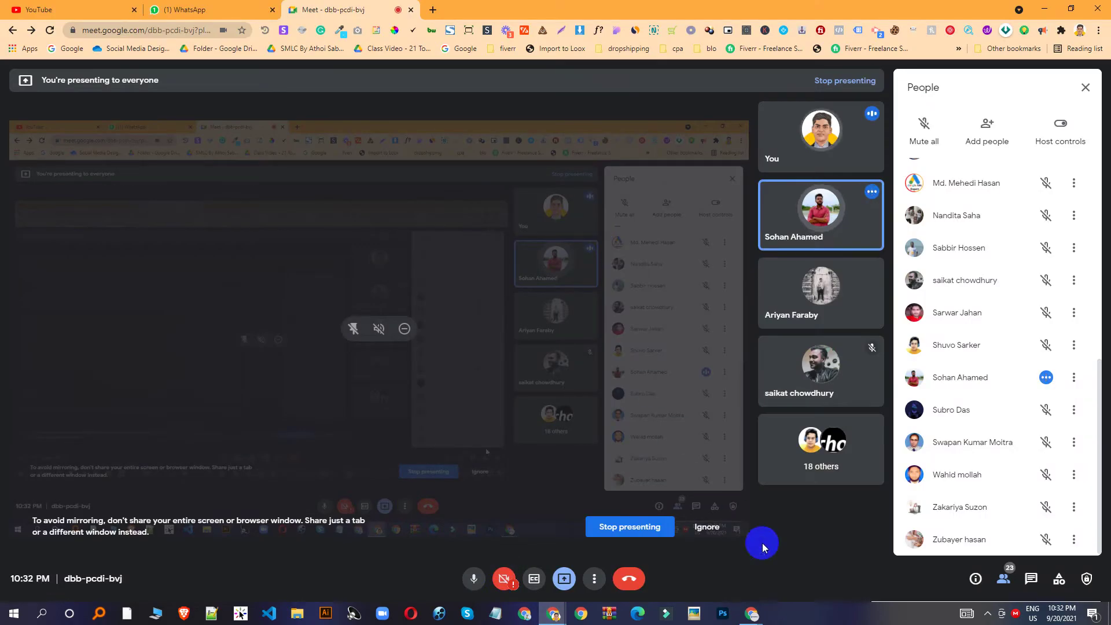
Toggle between the Meet call and Shopify Settings windows, finishing on Shopify Settings.
left_click(750, 611)
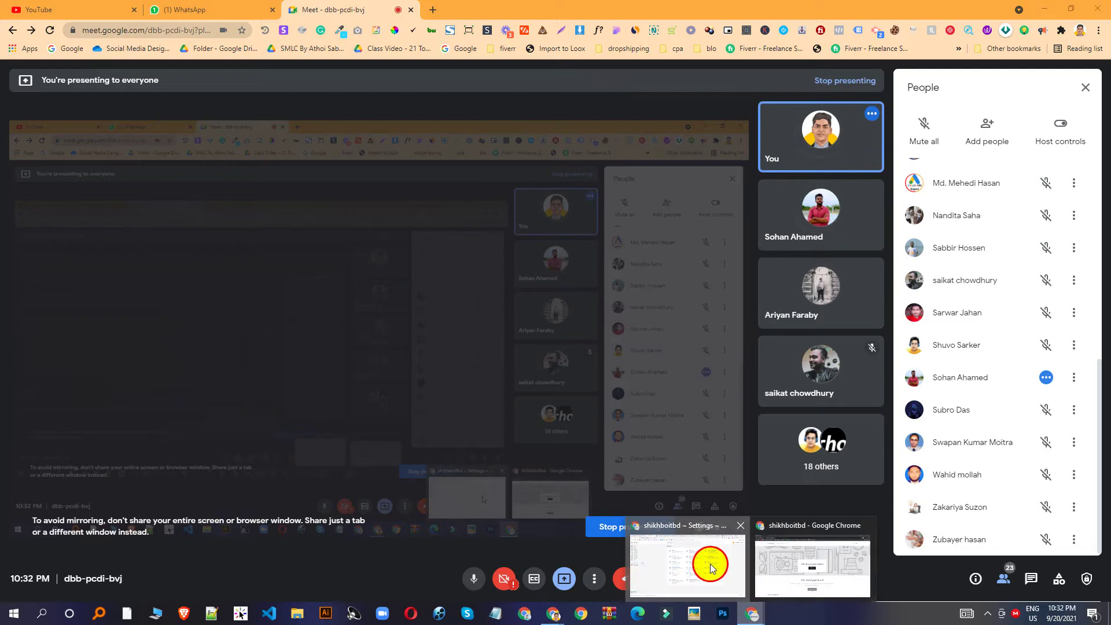
left_click(709, 563)
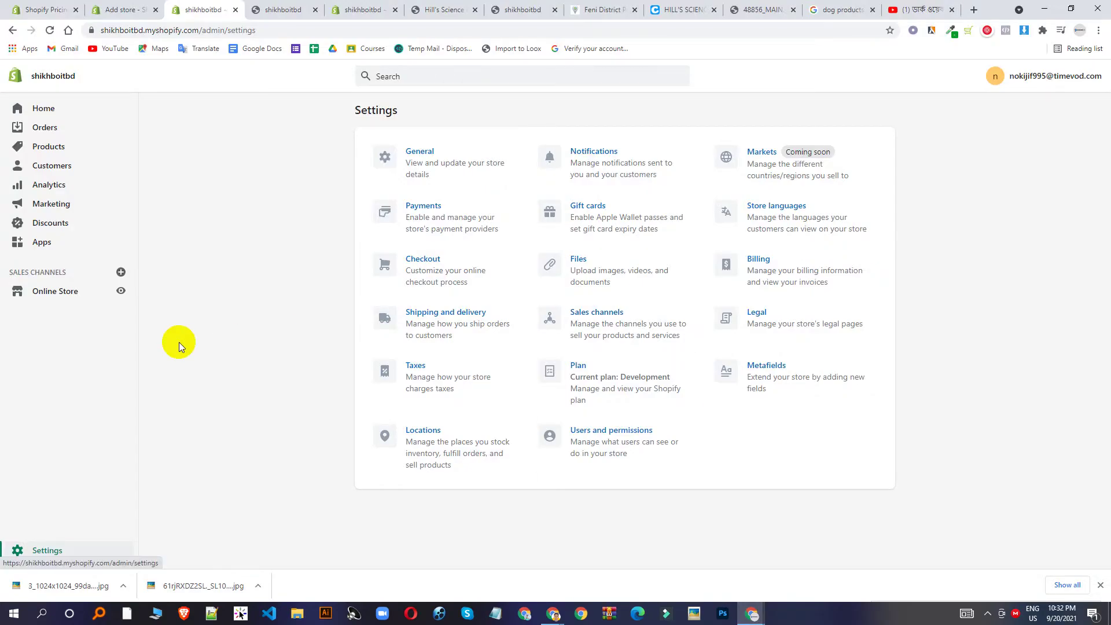
left_click(554, 612)
left_click(484, 564)
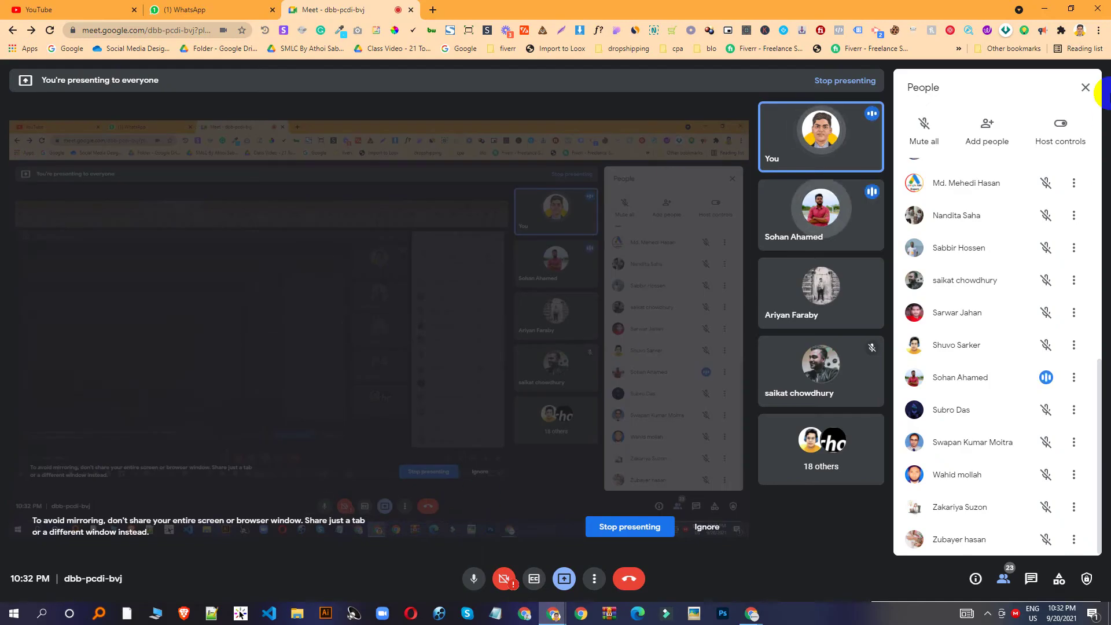
left_click(753, 612)
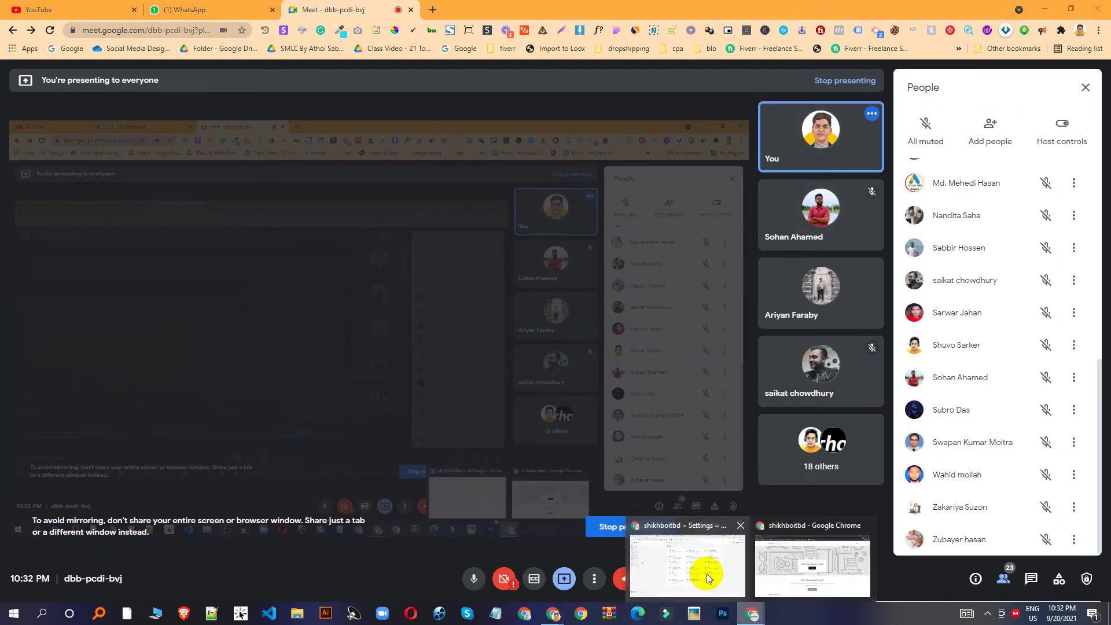
left_click(708, 570)
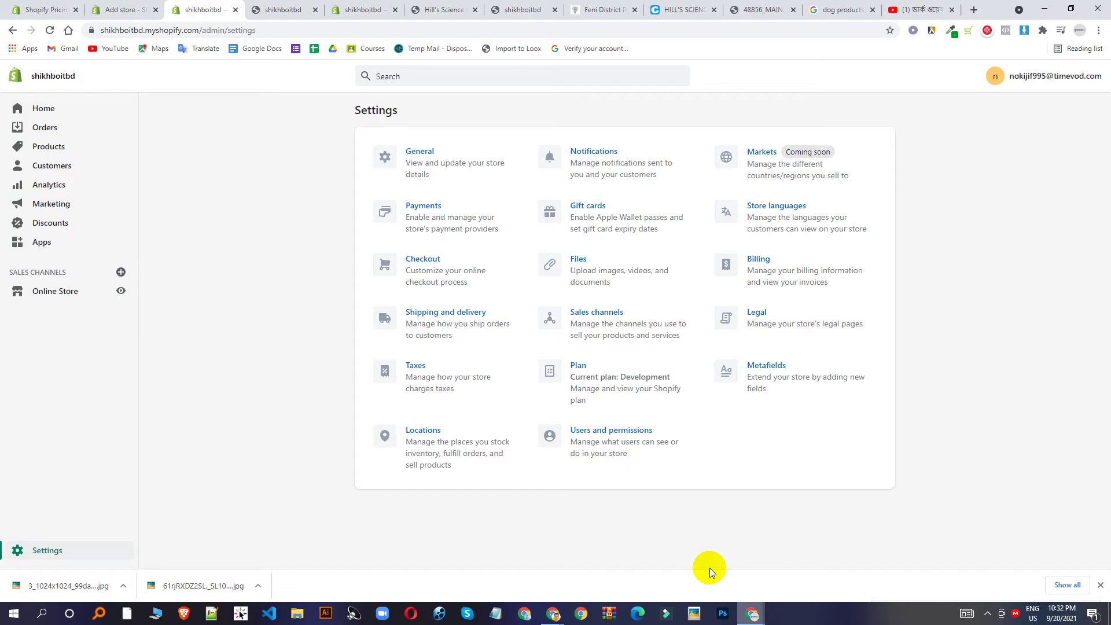
left_click(270, 4)
scroll(555, 359, "down", 5)
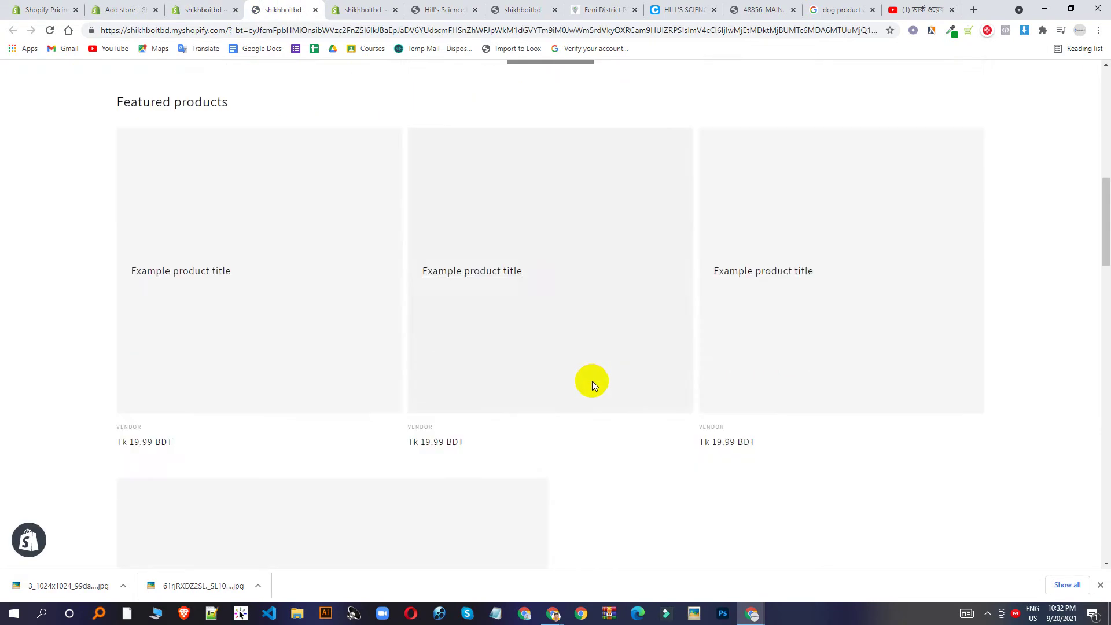
left_click(51, 31)
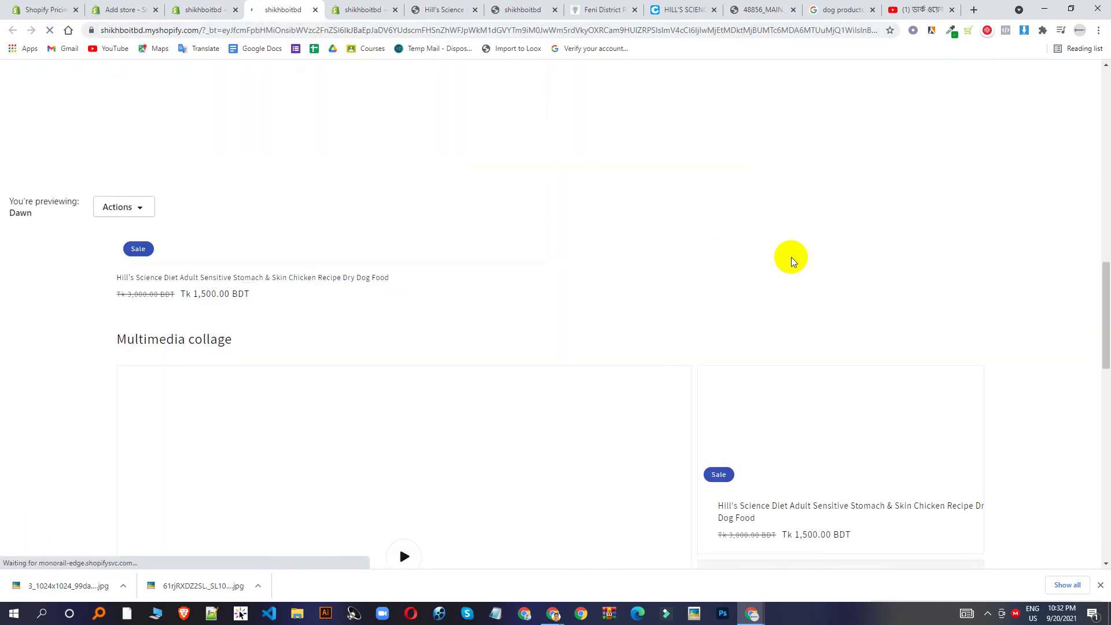
scroll(823, 241, "down", 10)
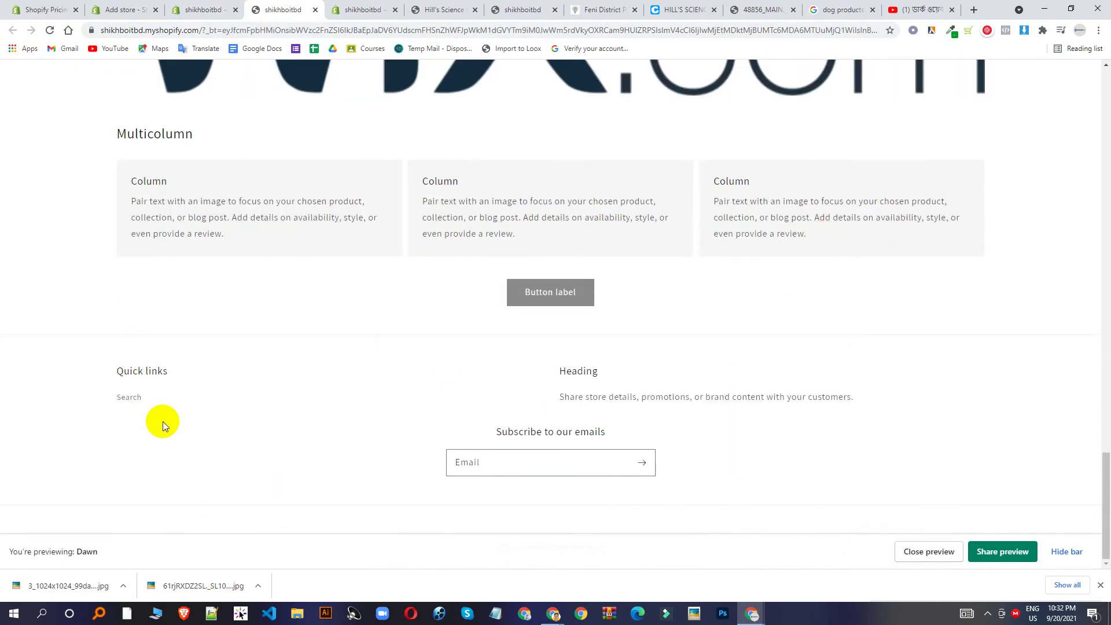
left_click(188, 9)
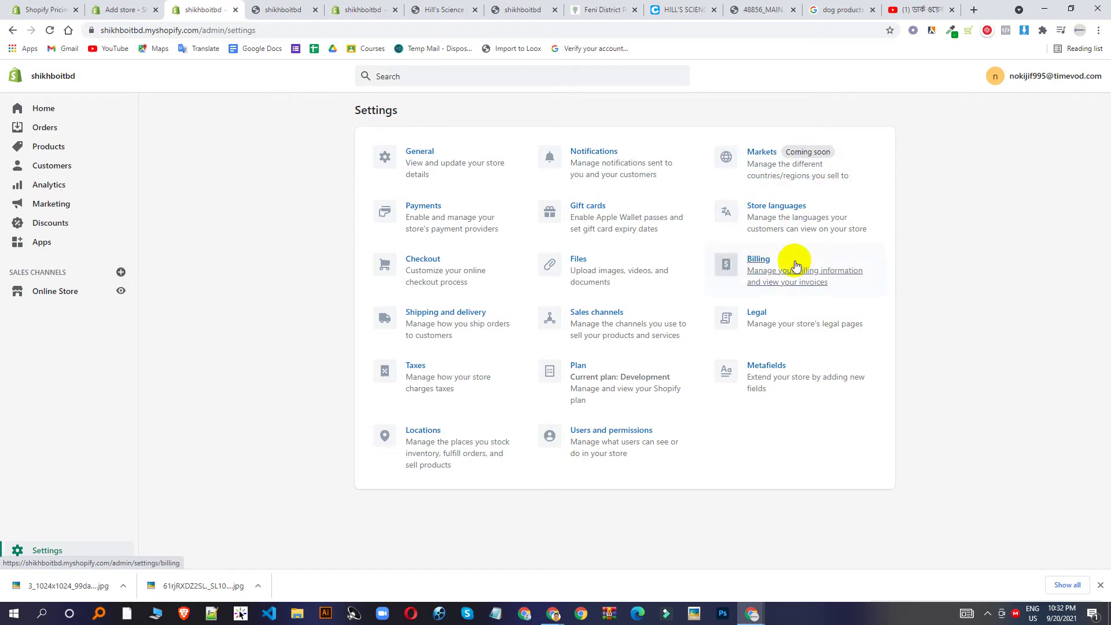
Open Legal settings and fill the Refund policy from the template.
left_click(777, 326)
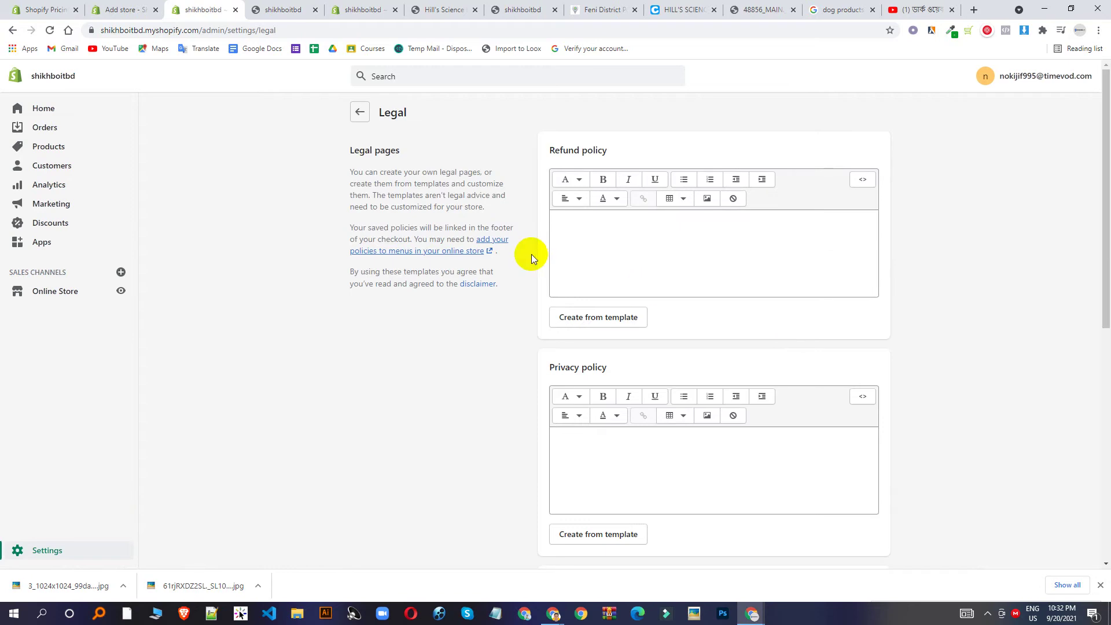
left_click(643, 253)
left_click(598, 315)
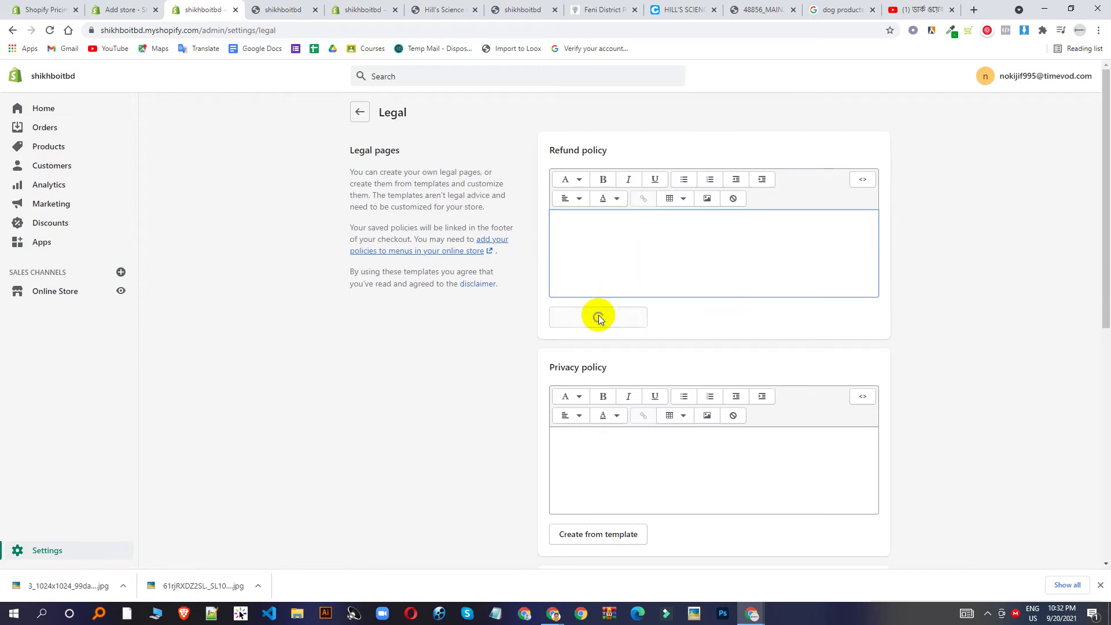
scroll(719, 272, "down", 10)
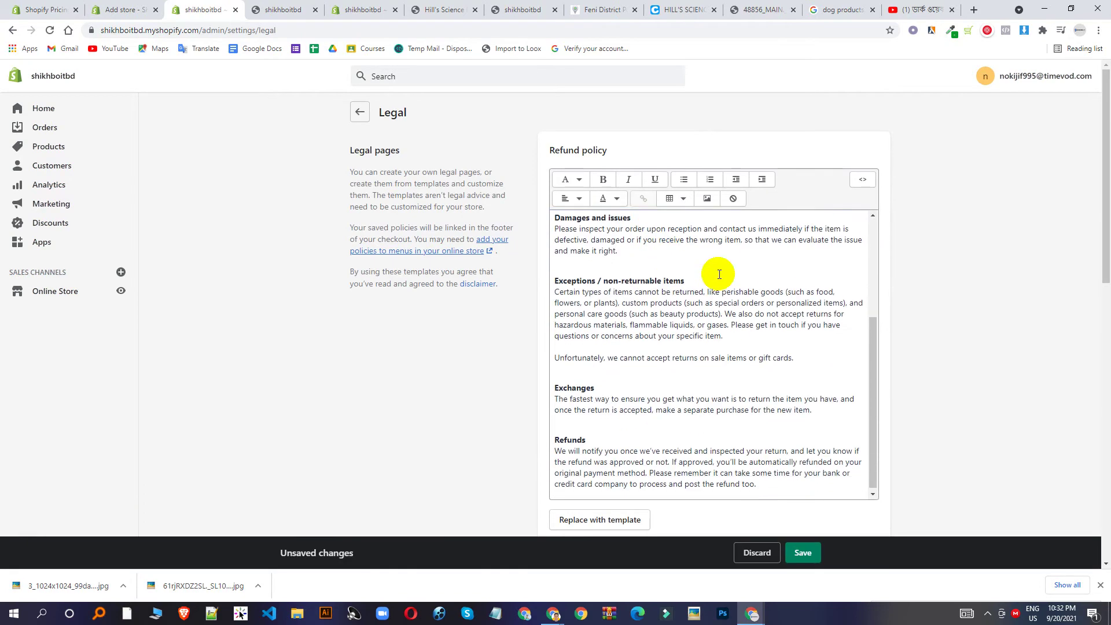
scroll(761, 305, "down", 2)
Fill the Privacy policy from its template.
left_click(612, 382)
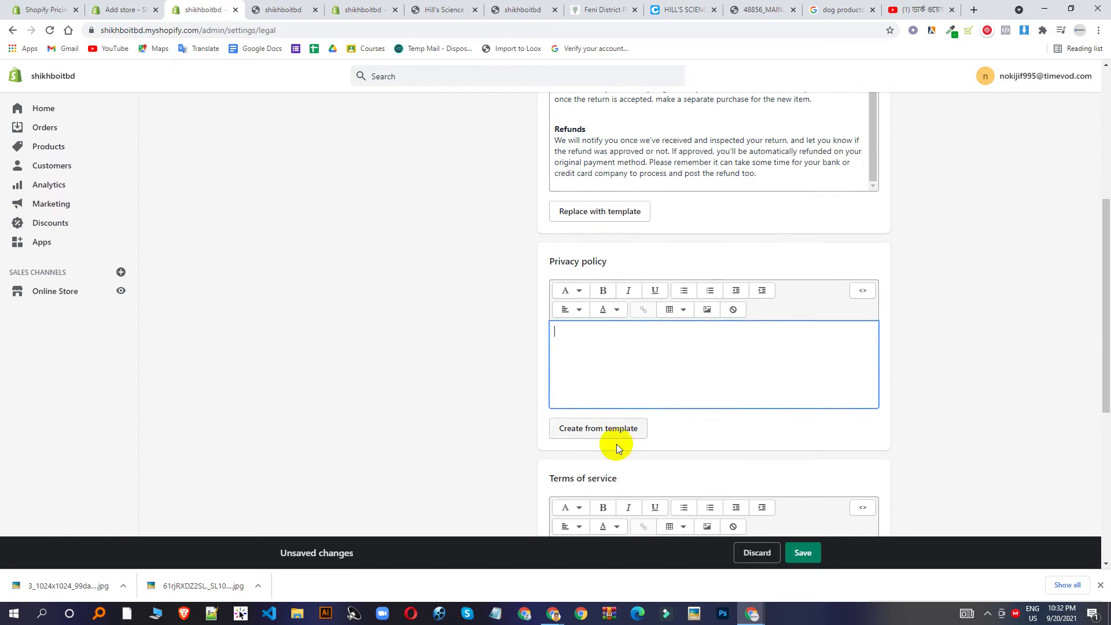
left_click(612, 431)
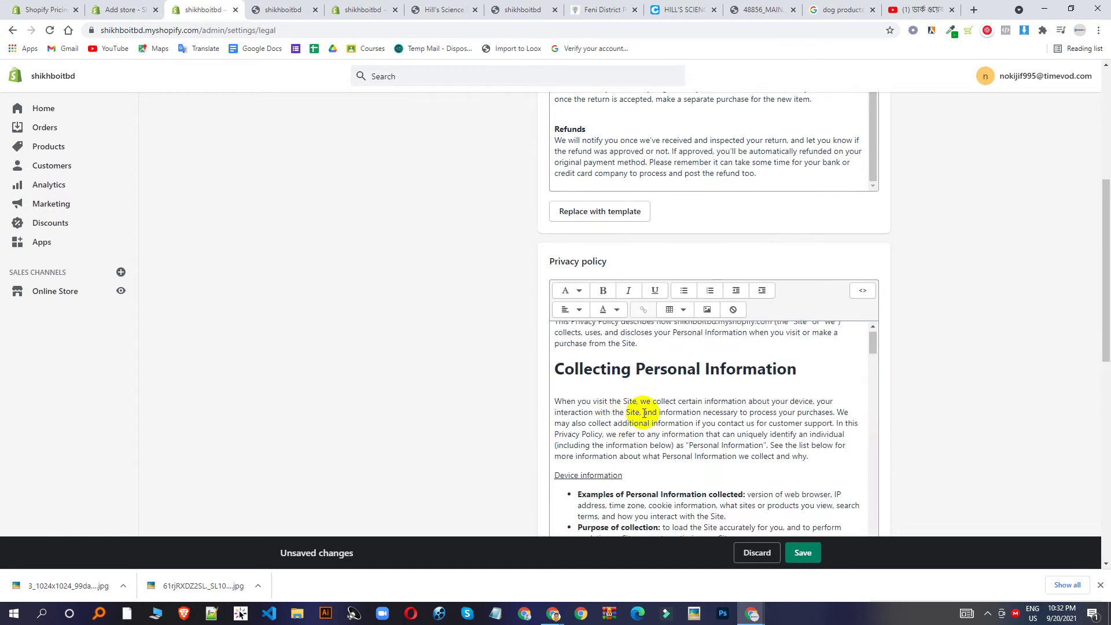
scroll(645, 409, "down", 5)
scroll(806, 322, "down", 5)
scroll(807, 322, "down", 4)
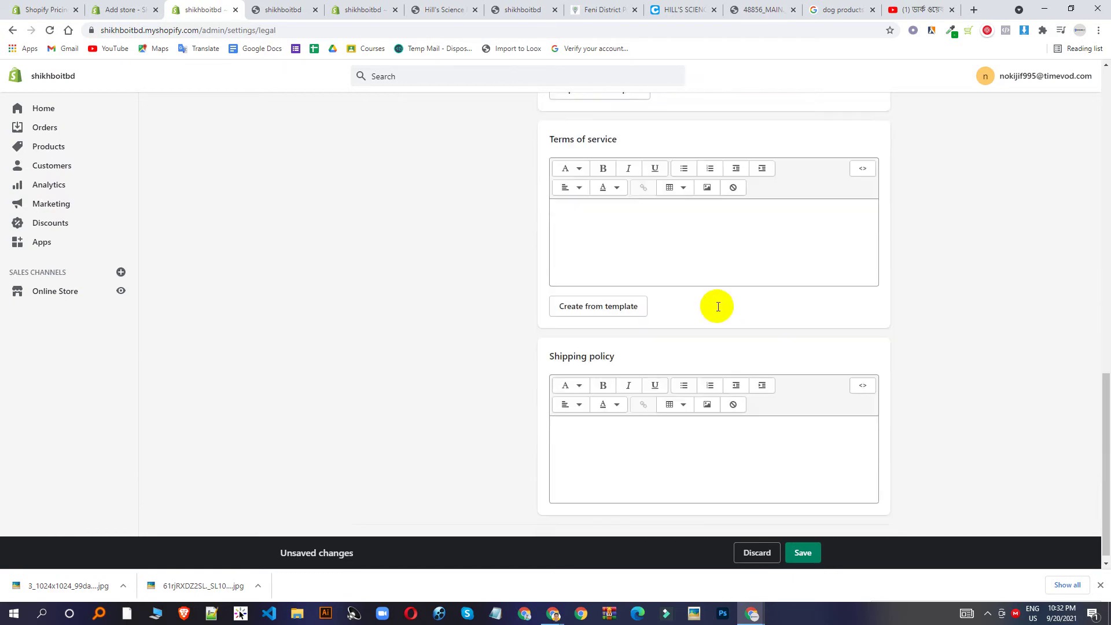
Fill the Terms of service from the template and save the legal pages.
left_click(614, 219)
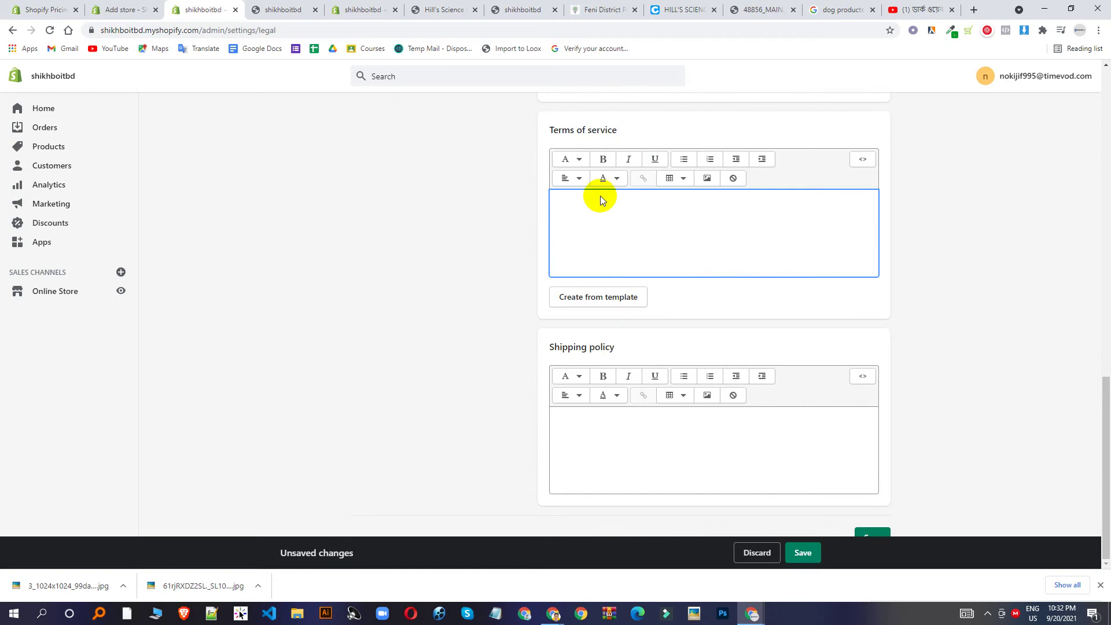
left_click(597, 297)
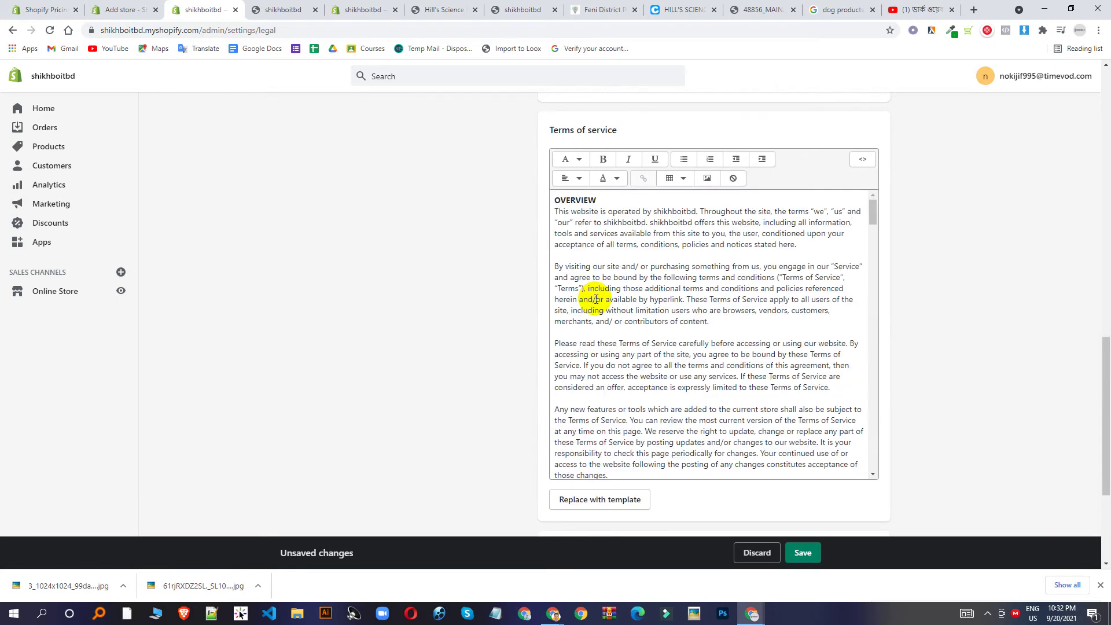
scroll(665, 248, "up", 8)
scroll(686, 270, "up", 15)
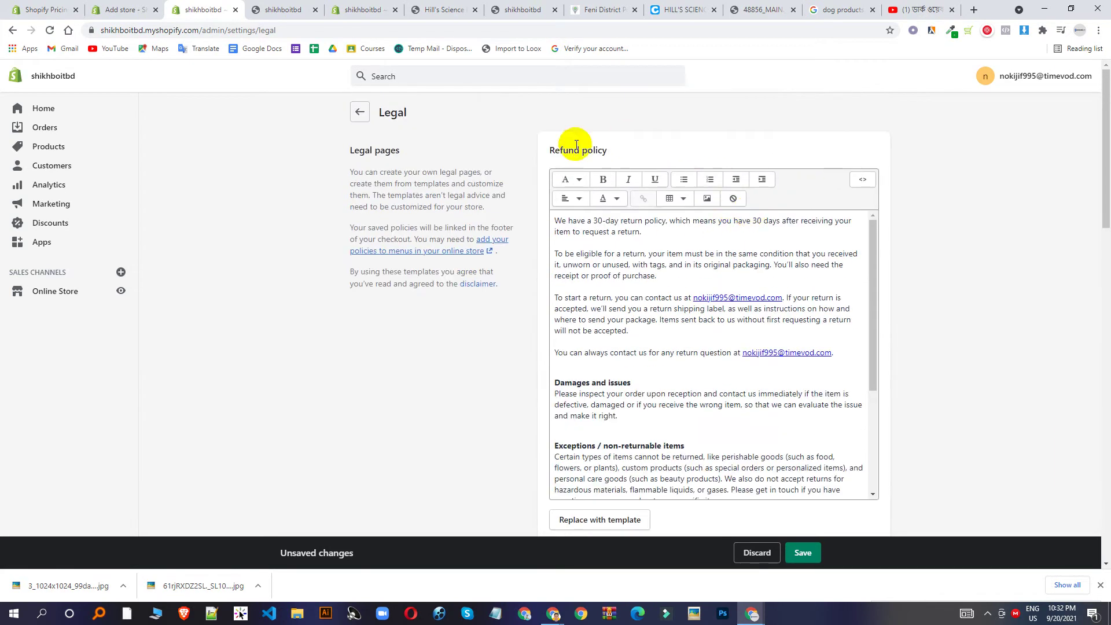
scroll(843, 347, "down", 10)
left_click(803, 552)
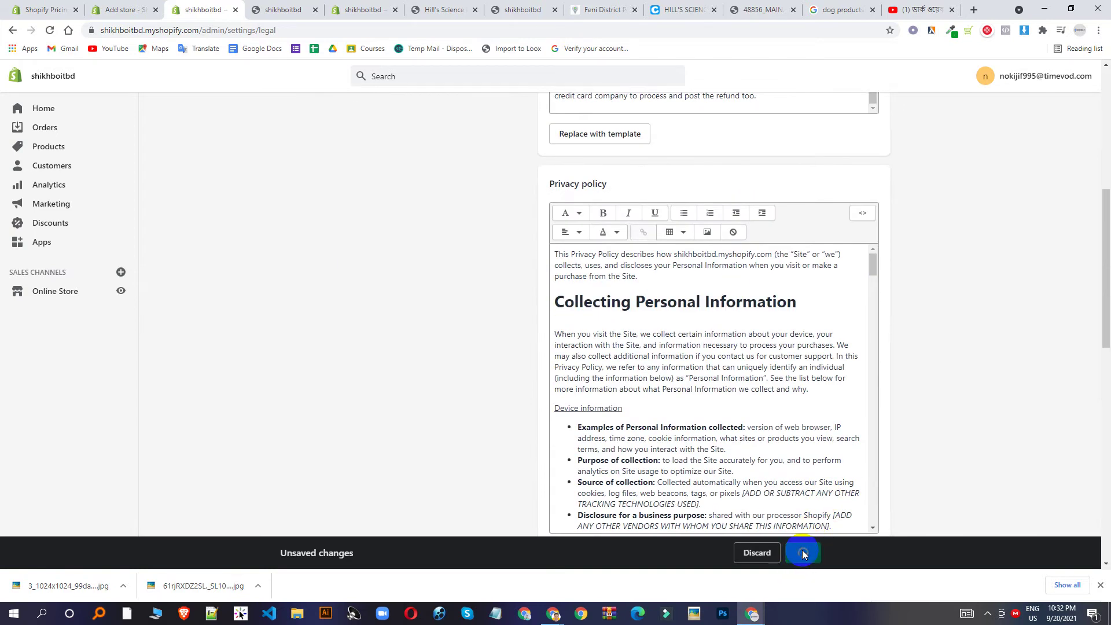
scroll(761, 377, "down", 15)
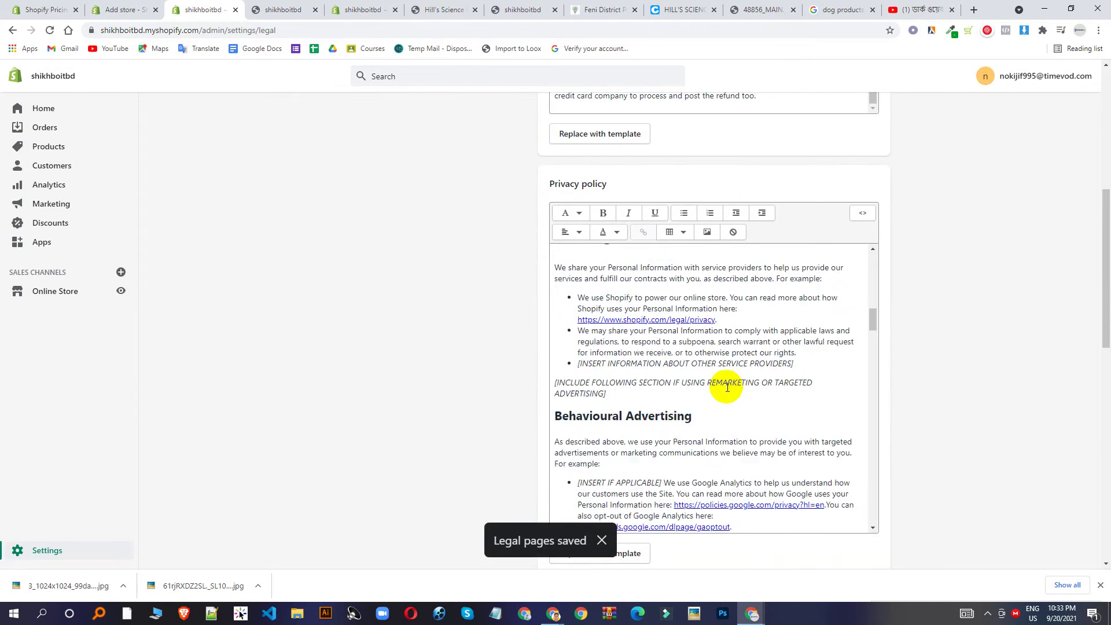
Look over the saved legal policies, then go to the Online Store Themes page with Dawn.
scroll(727, 387, "down", 10)
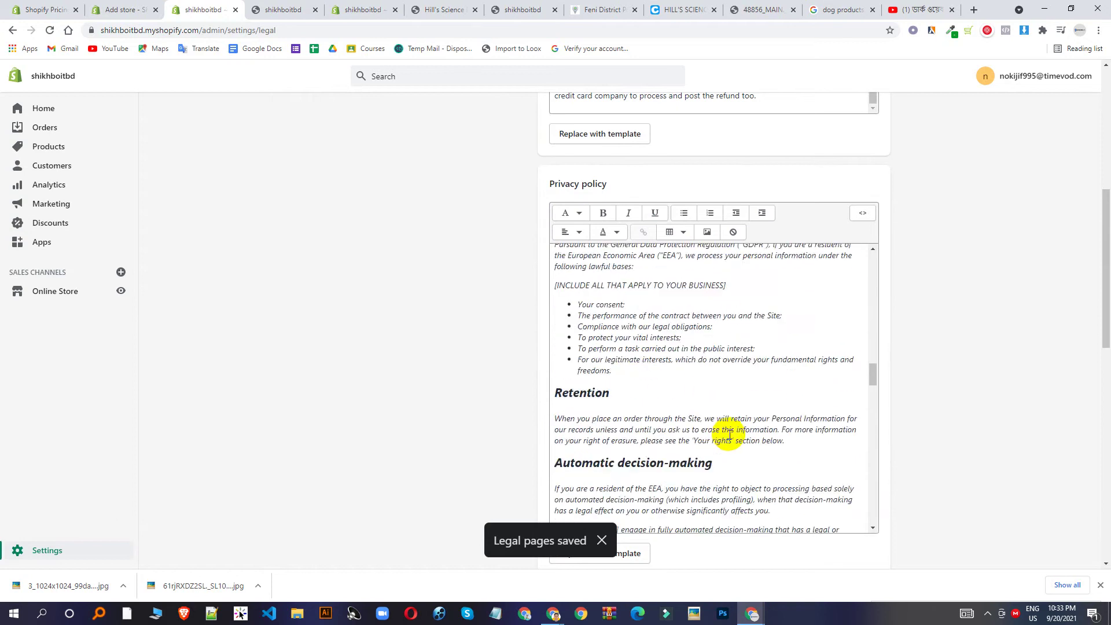
scroll(728, 435, "down", 12)
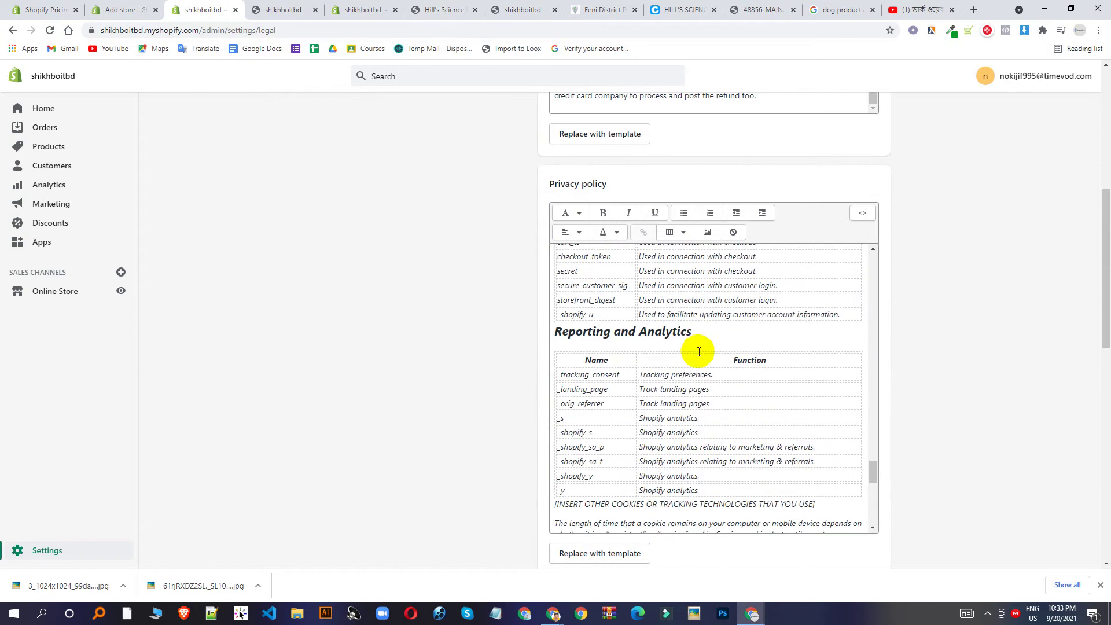
scroll(699, 351, "down", 15)
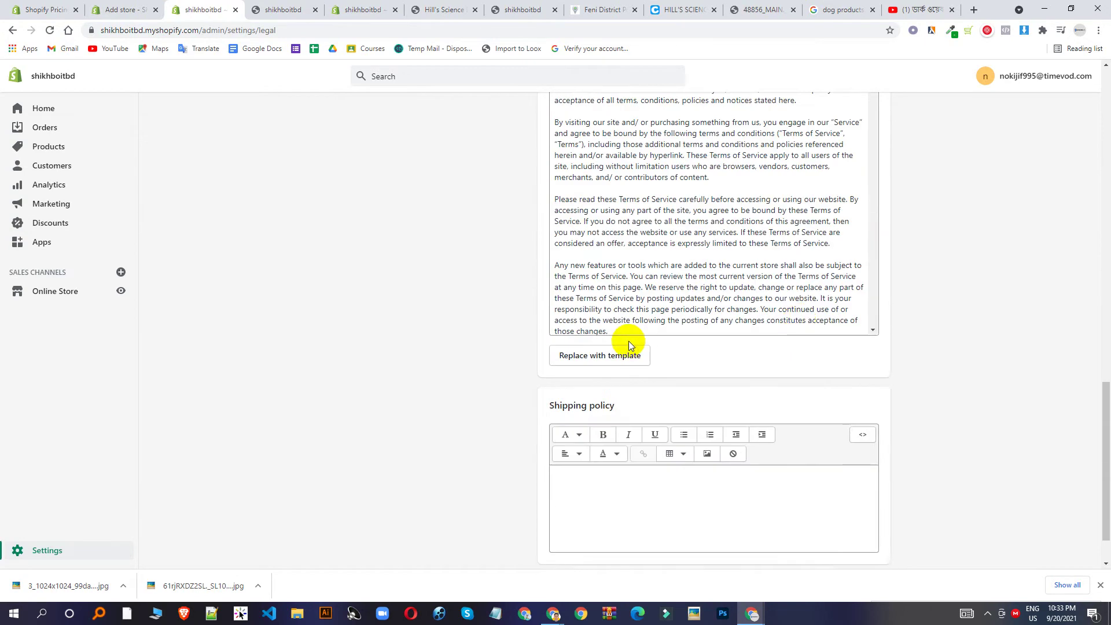
scroll(628, 345, "down", 10)
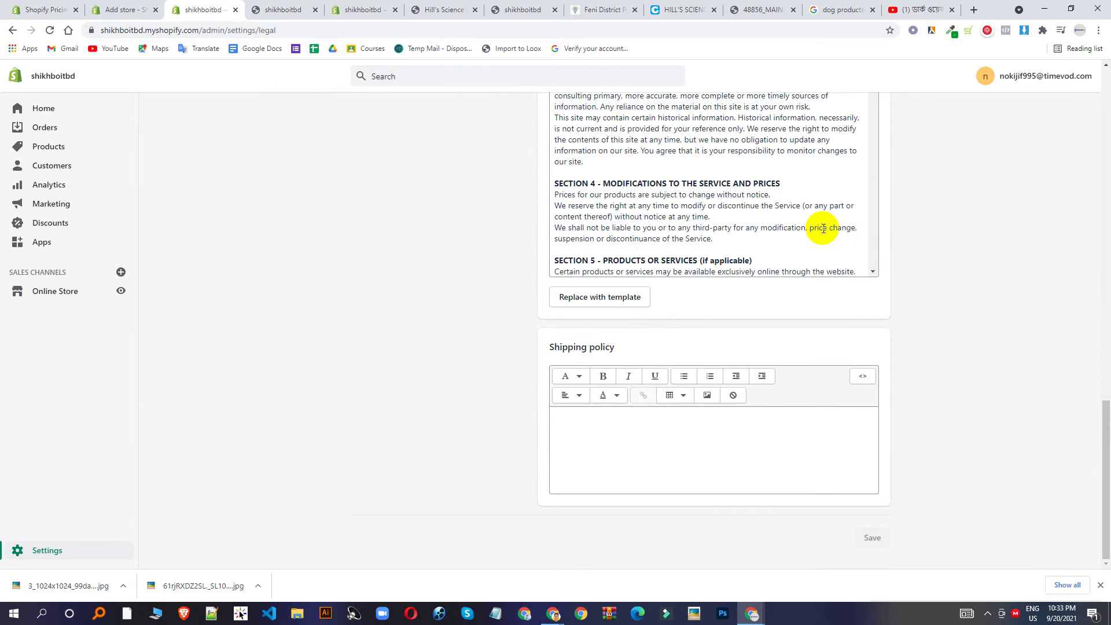
scroll(814, 235, "down", 10)
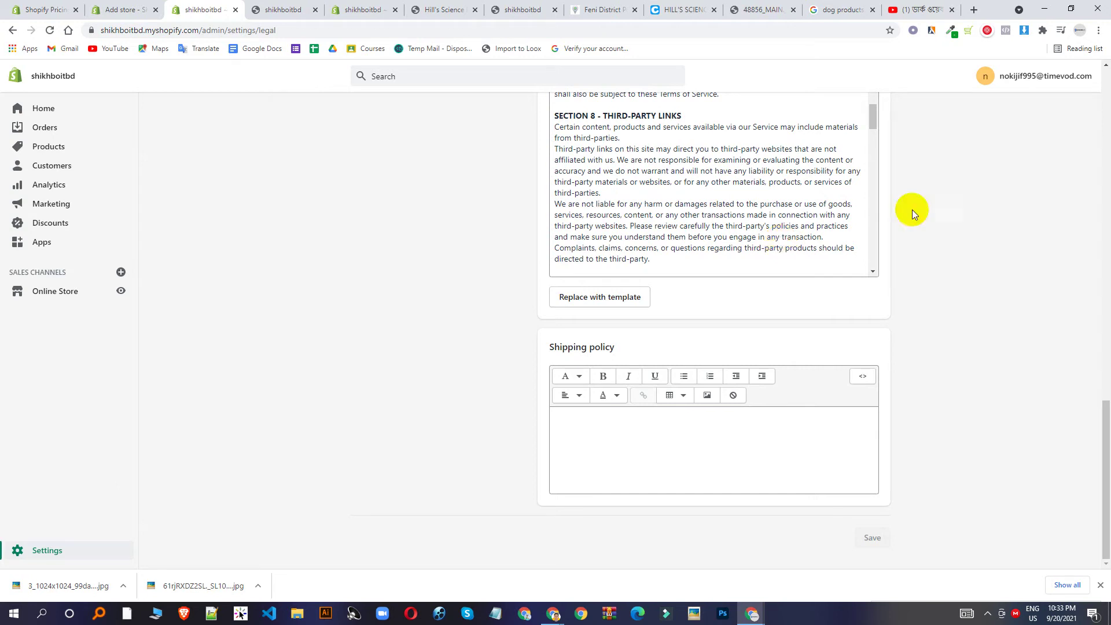
scroll(774, 247, "up", 10)
scroll(1027, 179, "up", 9)
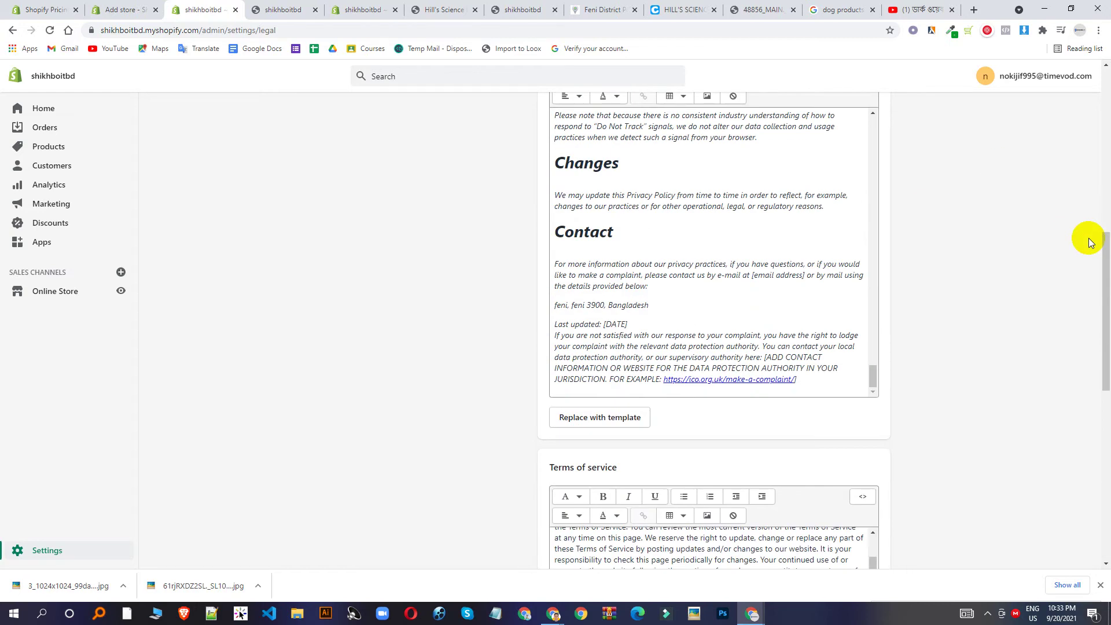
scroll(717, 215, "up", 10)
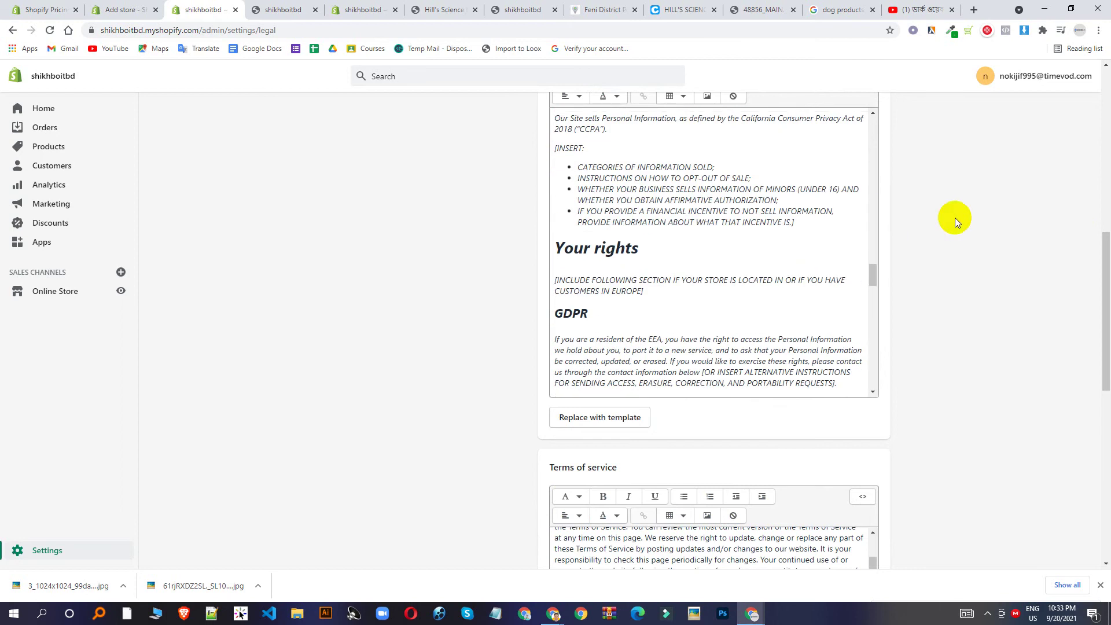
scroll(1071, 218, "up", 9)
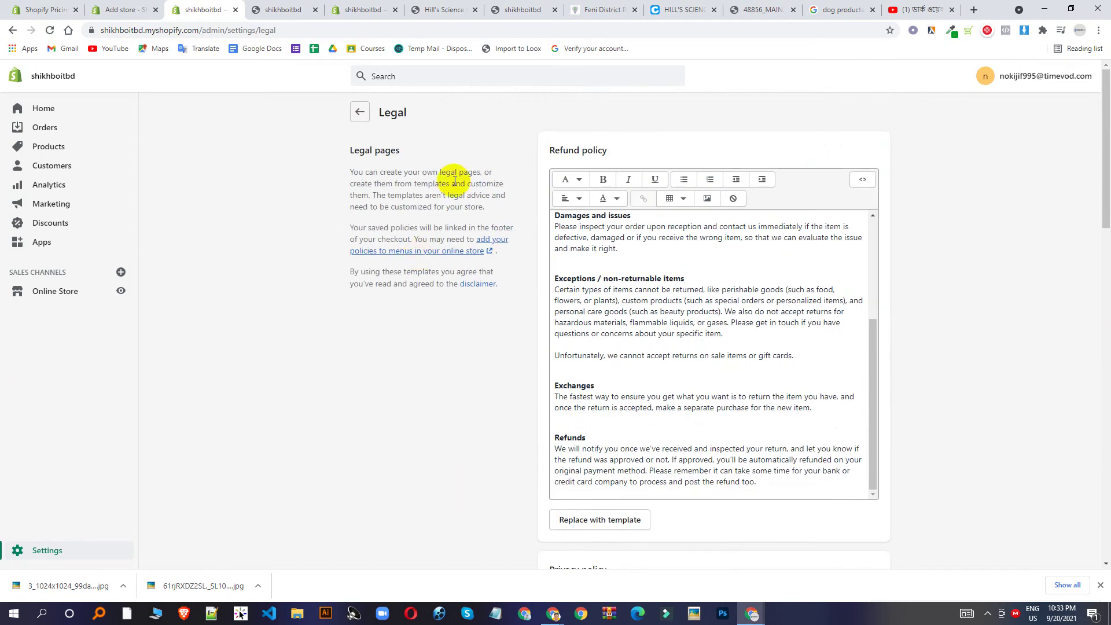
scroll(322, 344, "down", 20)
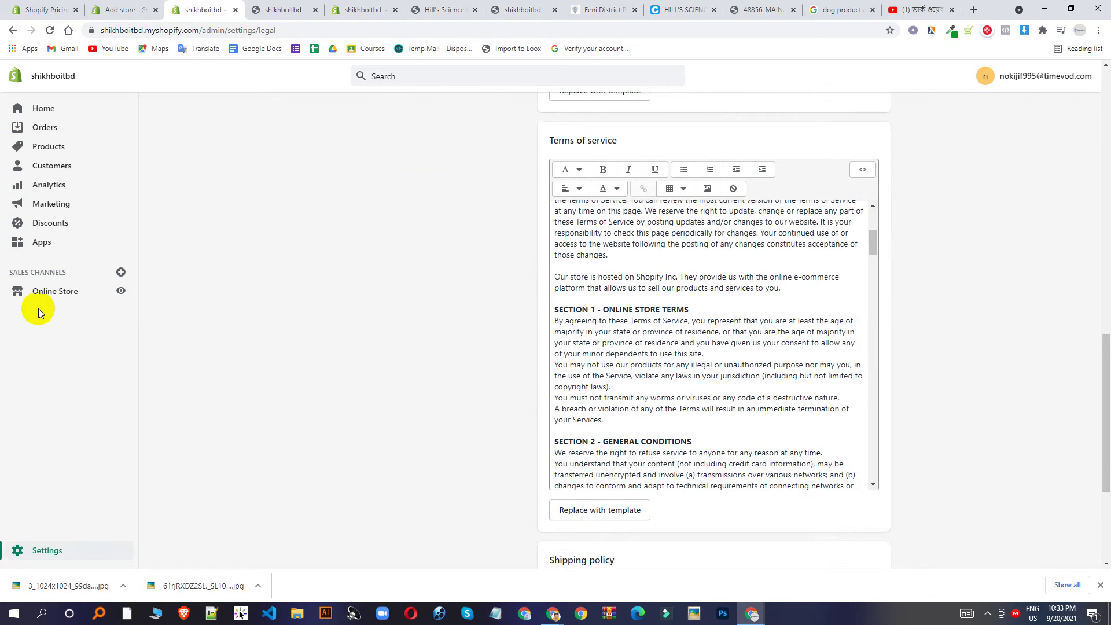
left_click(51, 291)
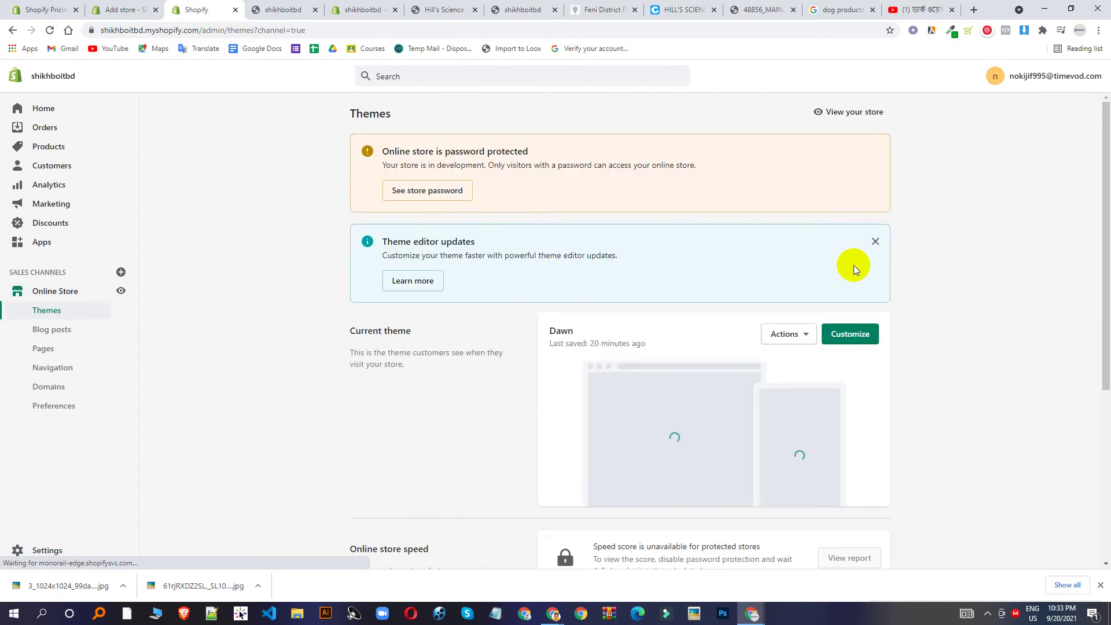
Go to Navigation, glance at the storefront tab, and edit the Footer menu.
left_click(74, 373)
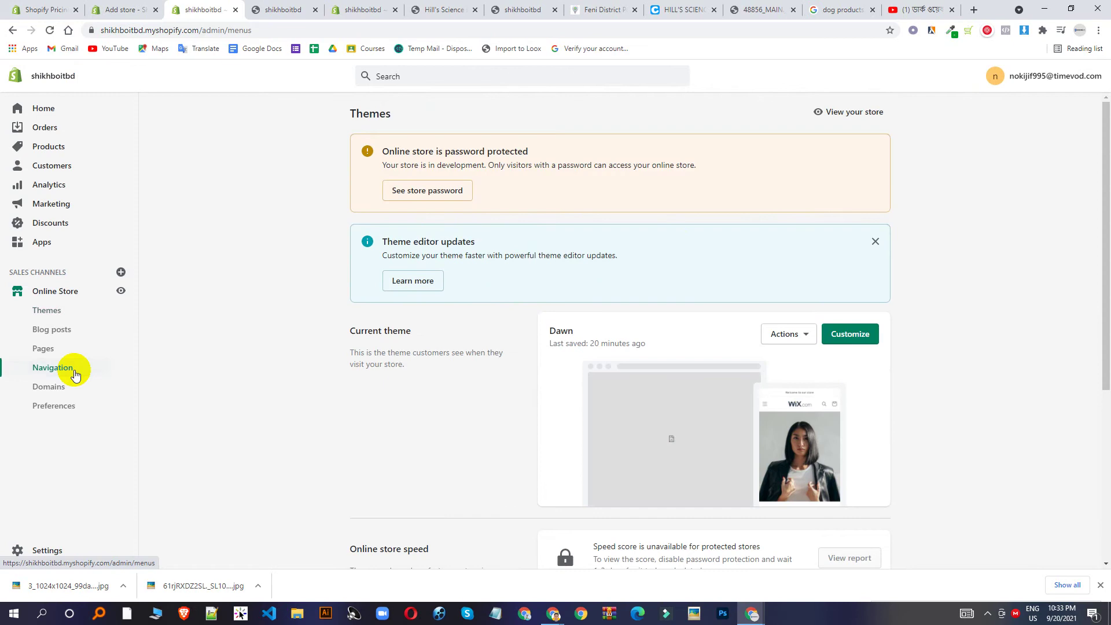
left_click(289, 9)
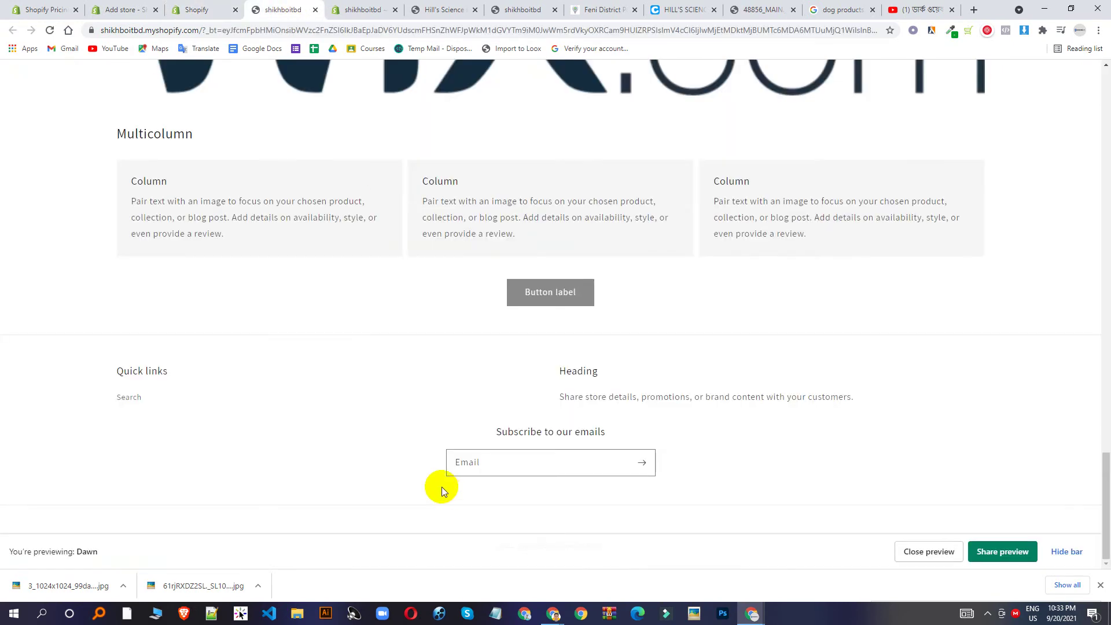
left_click(196, 9)
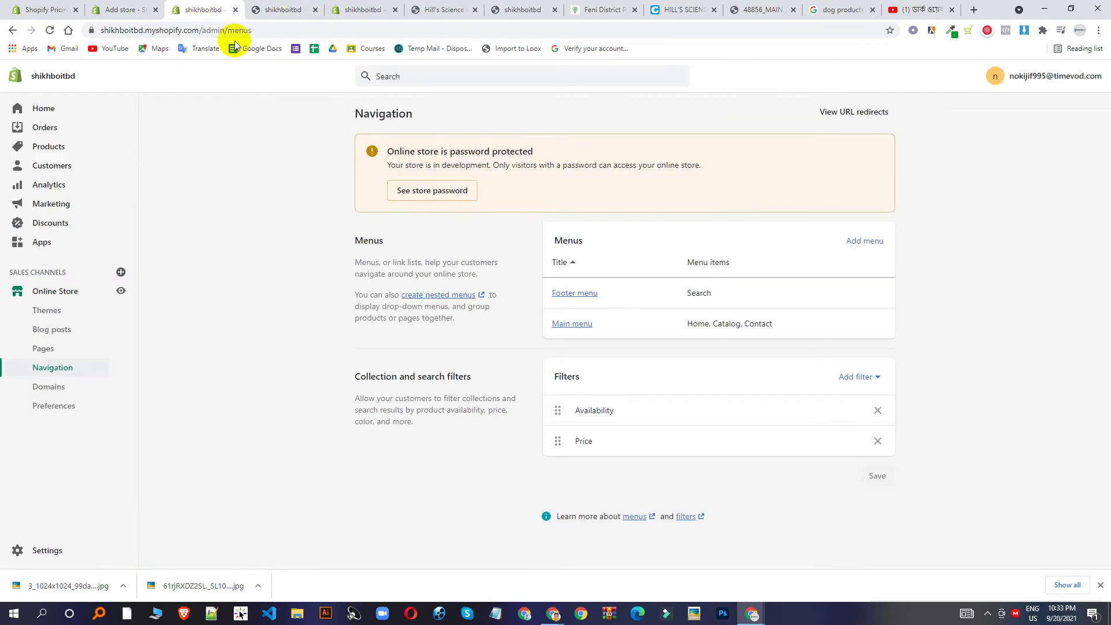
left_click(587, 294)
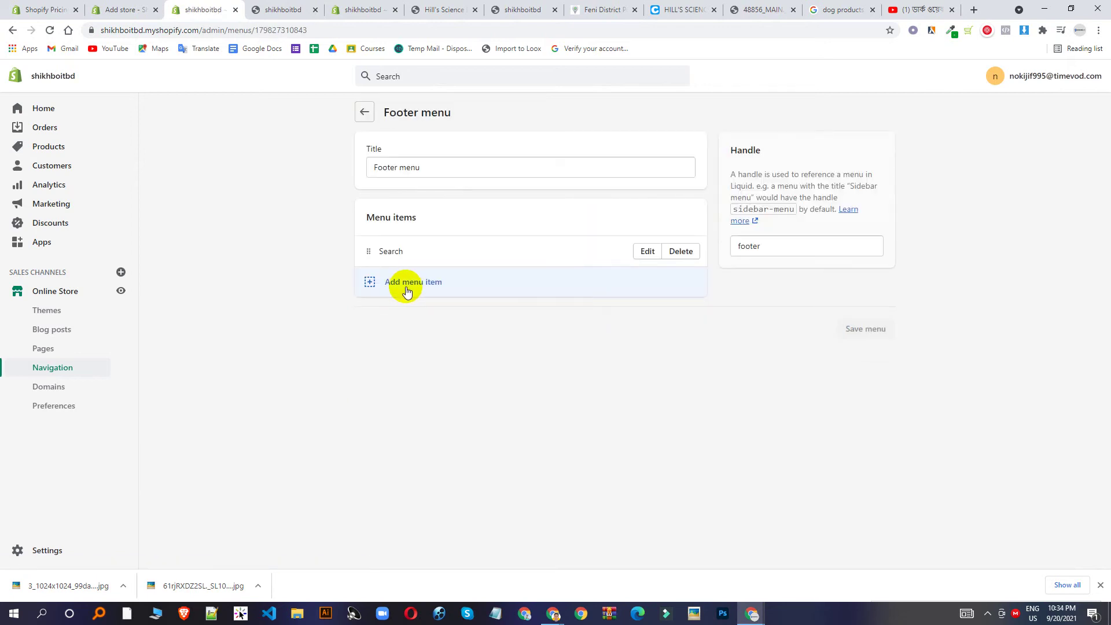
Add a Footer menu item linked to the Privacy Policy.
left_click(408, 283)
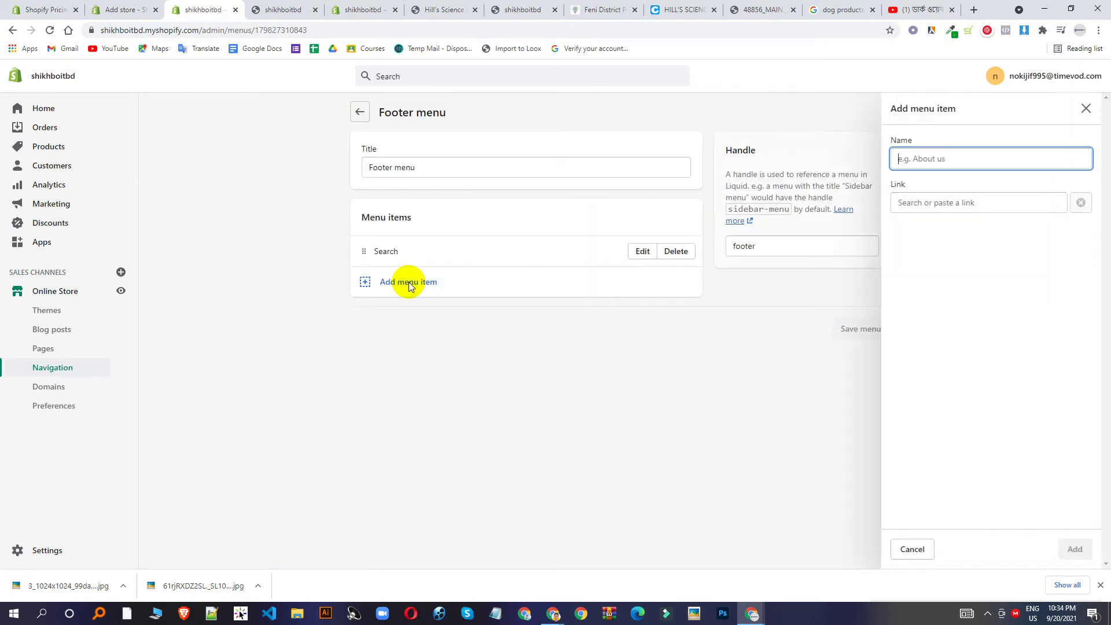
left_click(961, 204)
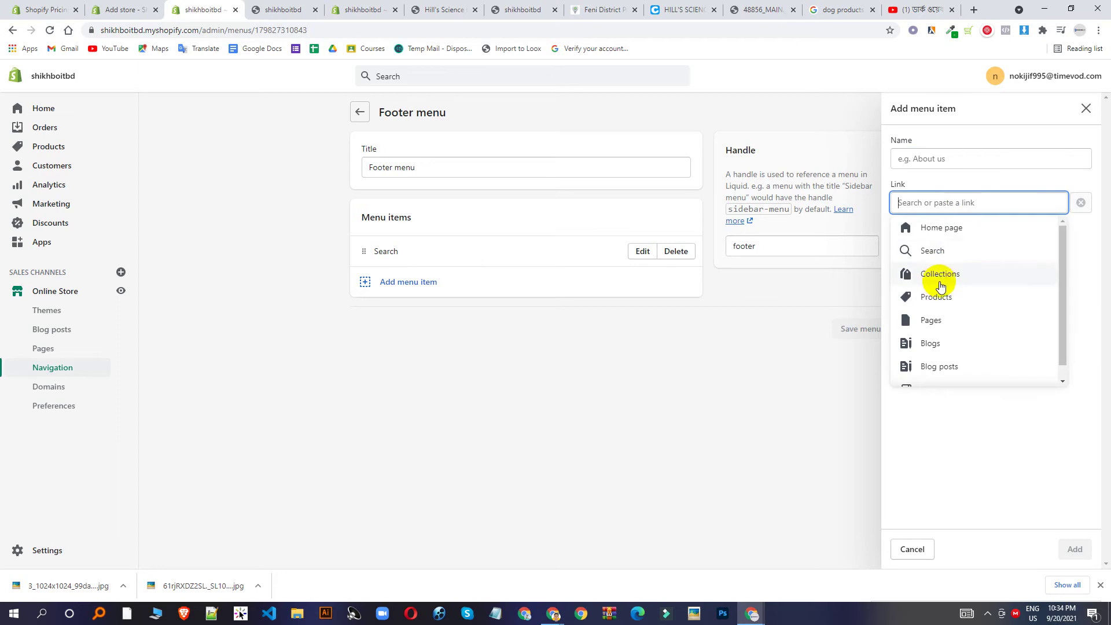
scroll(954, 297, "down", 1)
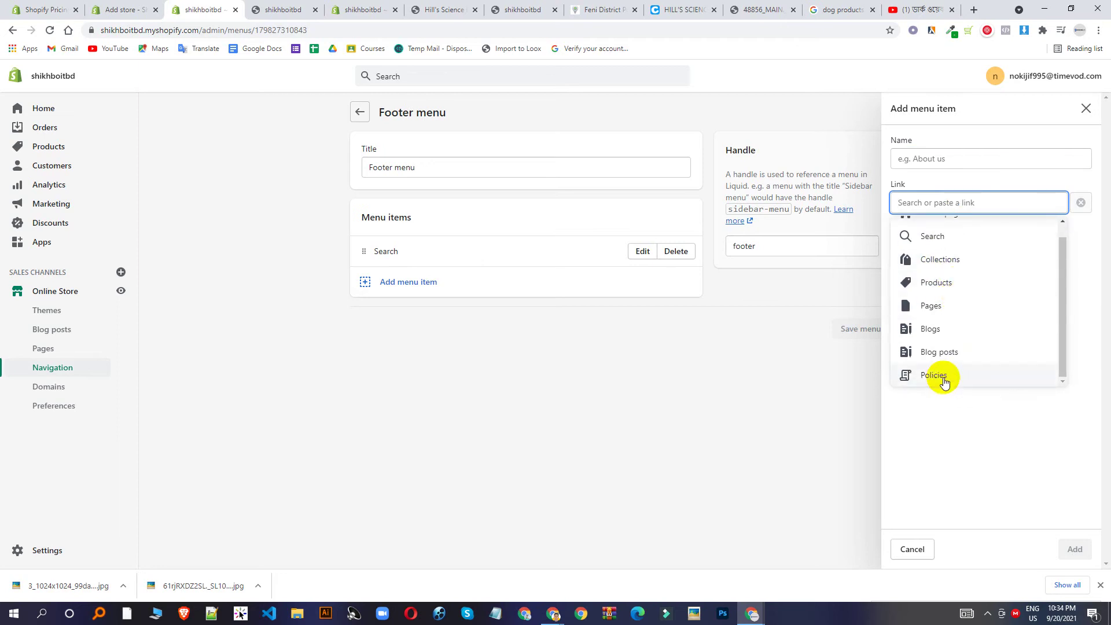
left_click(942, 376)
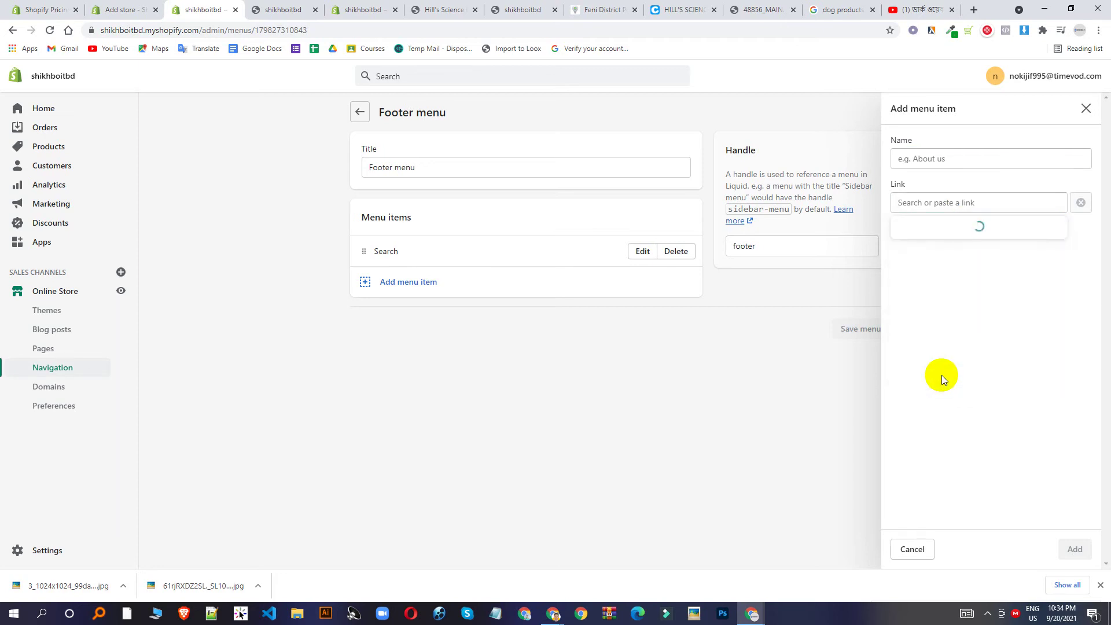
left_click(943, 251)
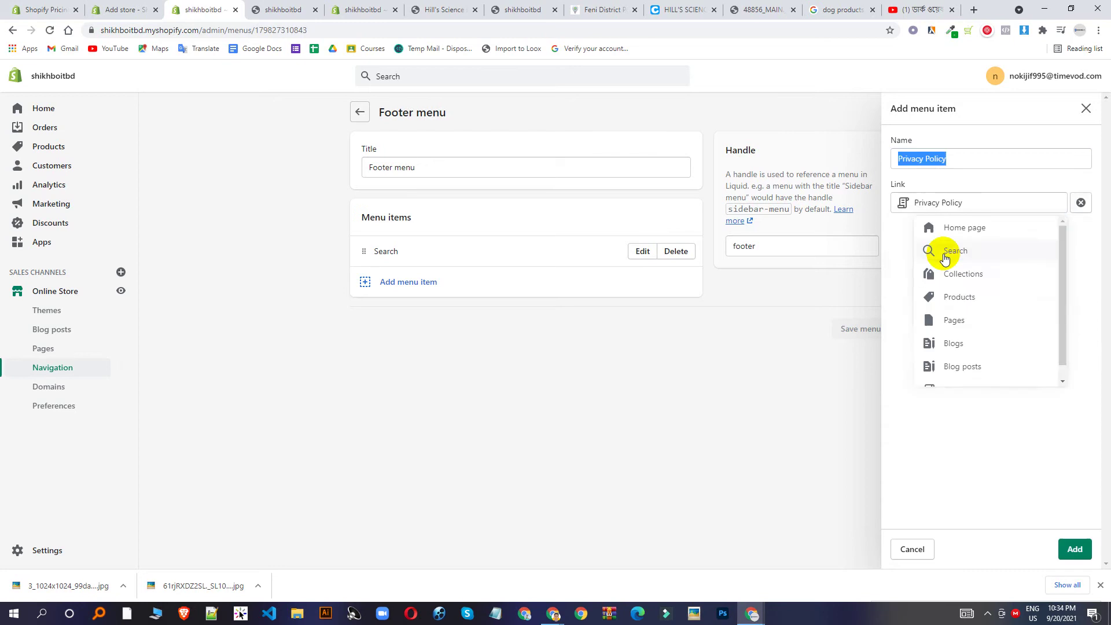
left_click(1075, 549)
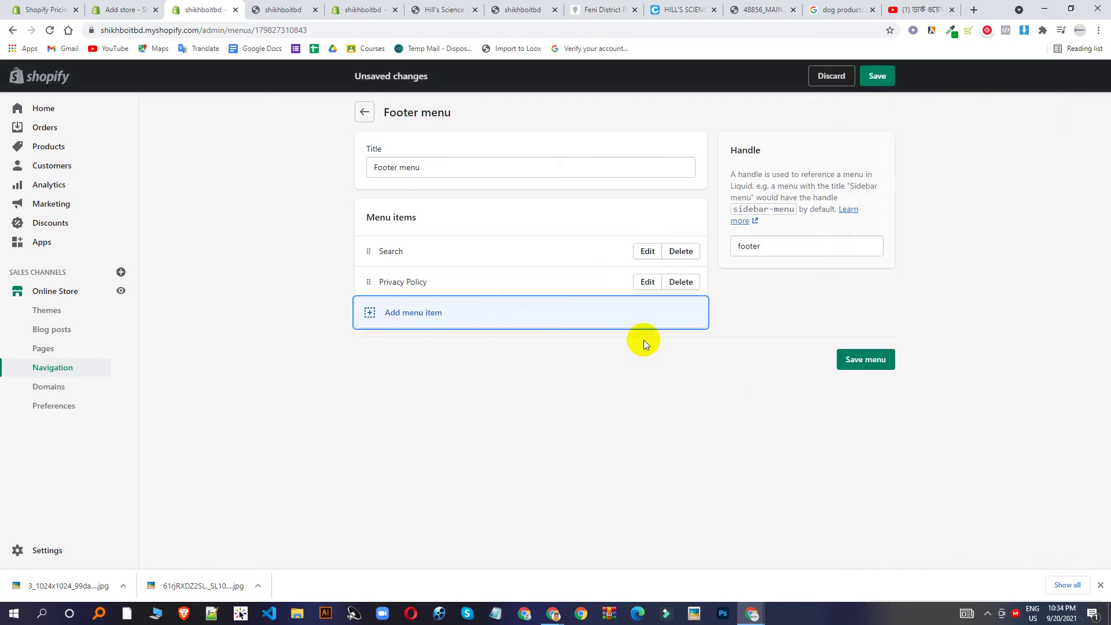
Add a second Footer menu item linked to the Refund Policy.
left_click(422, 312)
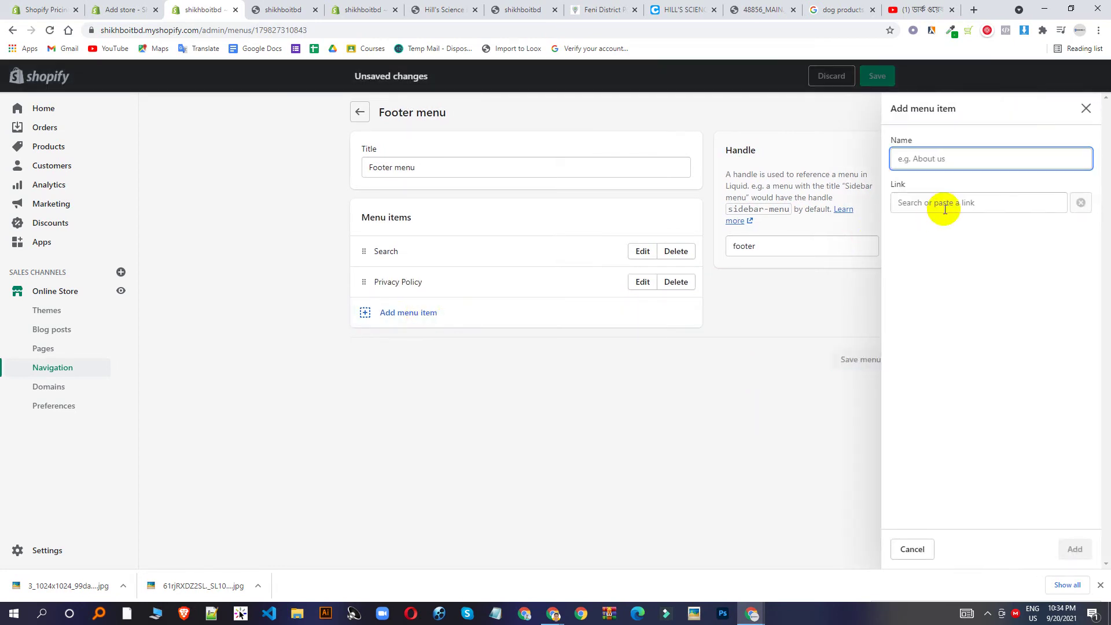
left_click(945, 203)
scroll(957, 359, "down", 2)
left_click(954, 374)
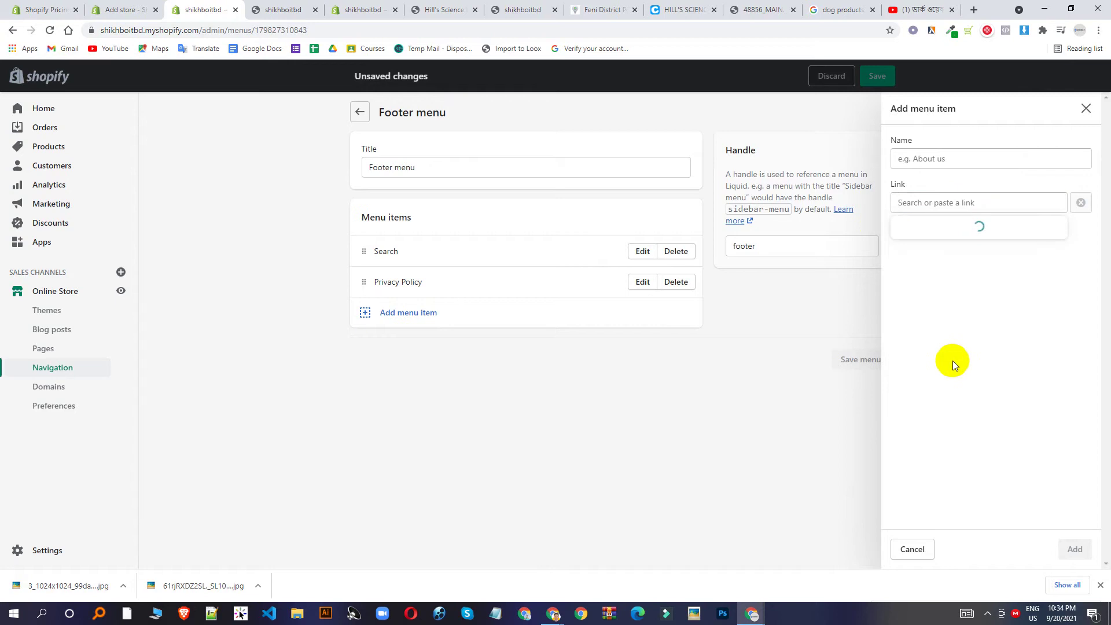
left_click(937, 276)
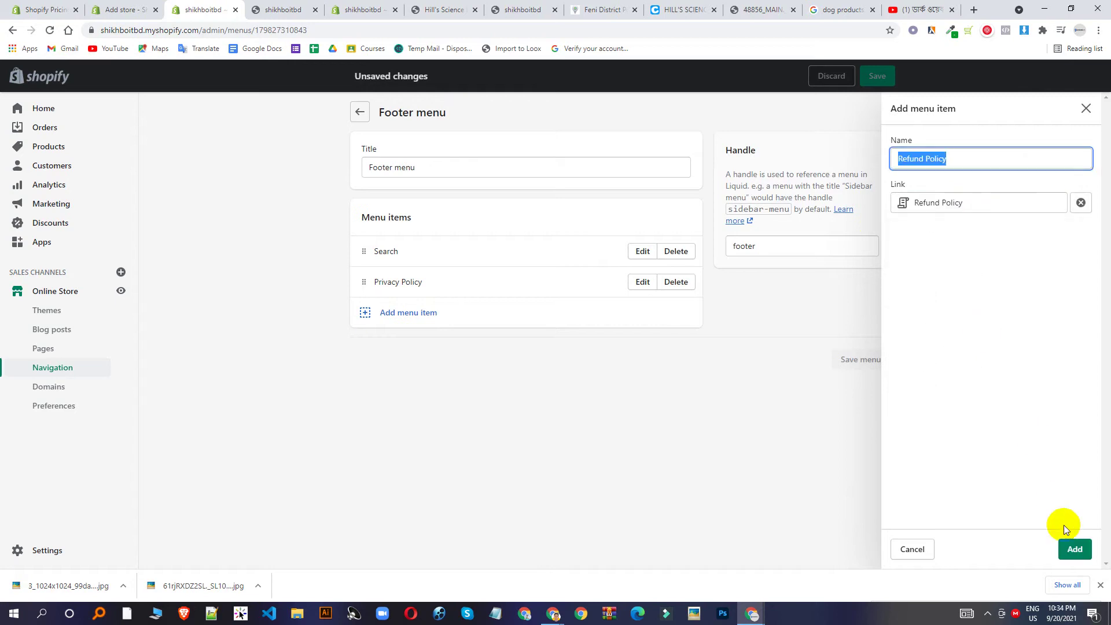
left_click(1075, 552)
Add a Terms of Service item and save the Footer menu.
left_click(429, 342)
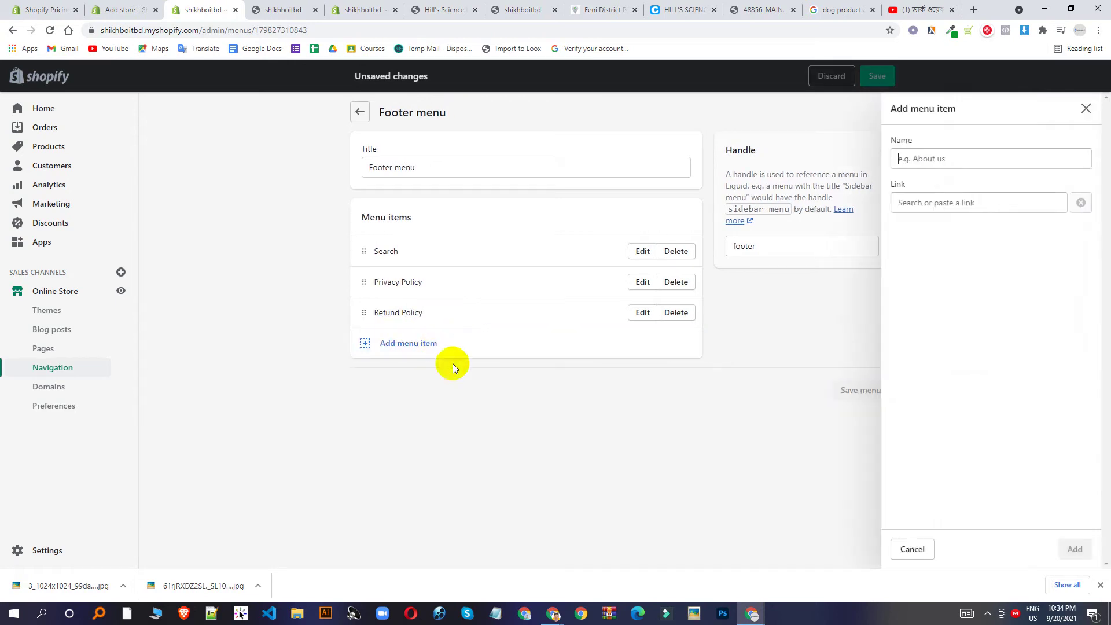
left_click(937, 202)
scroll(954, 324, "down", 1)
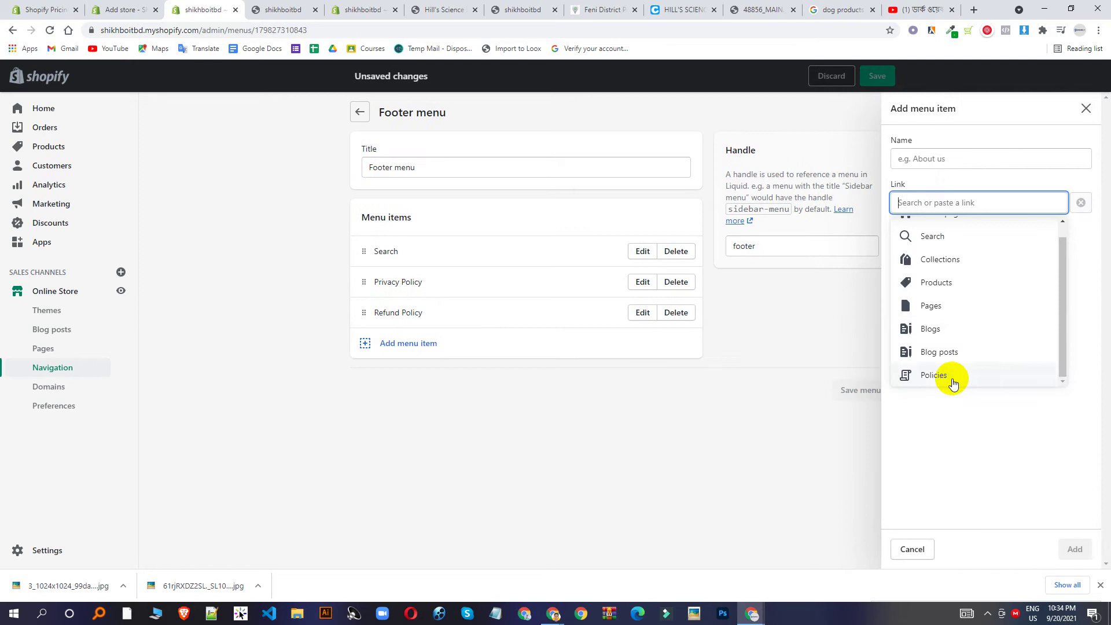
left_click(947, 381)
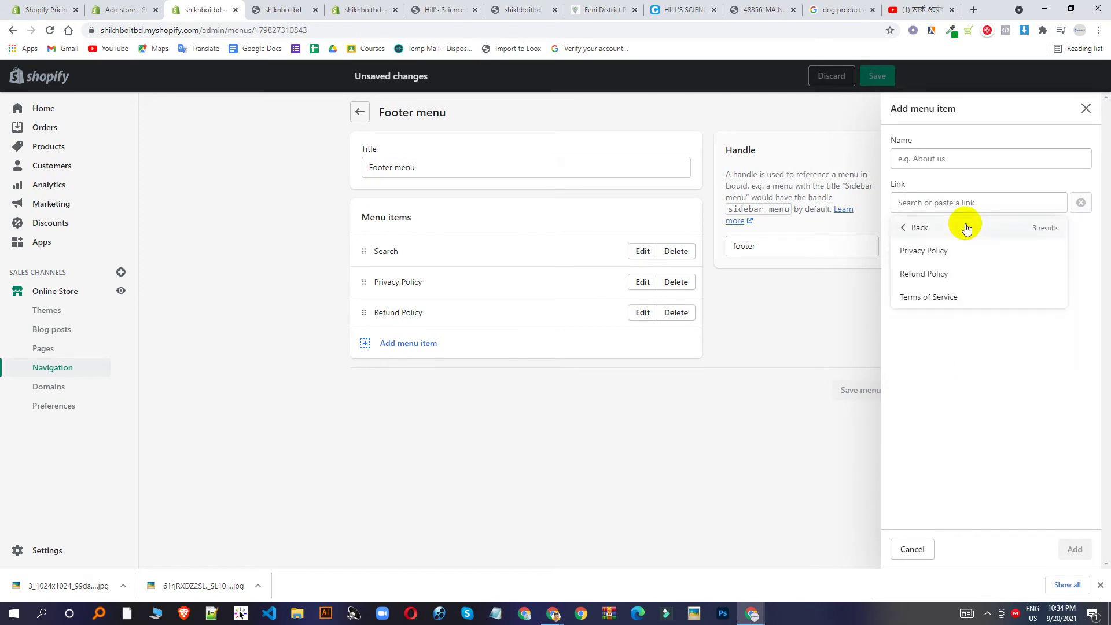
left_click(947, 299)
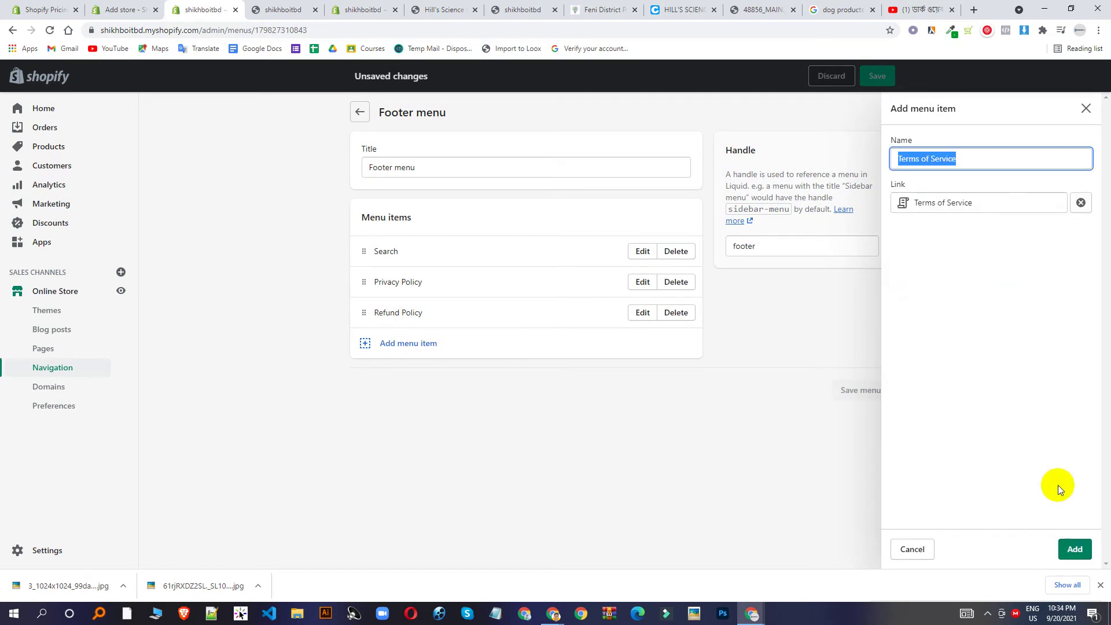
left_click(1076, 553)
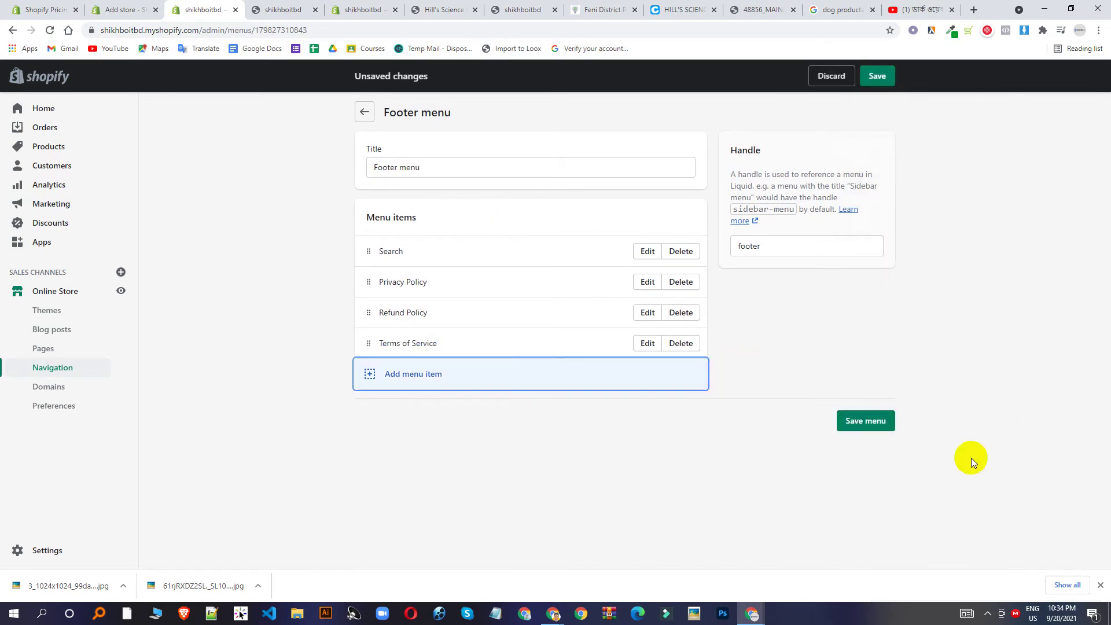
left_click(870, 422)
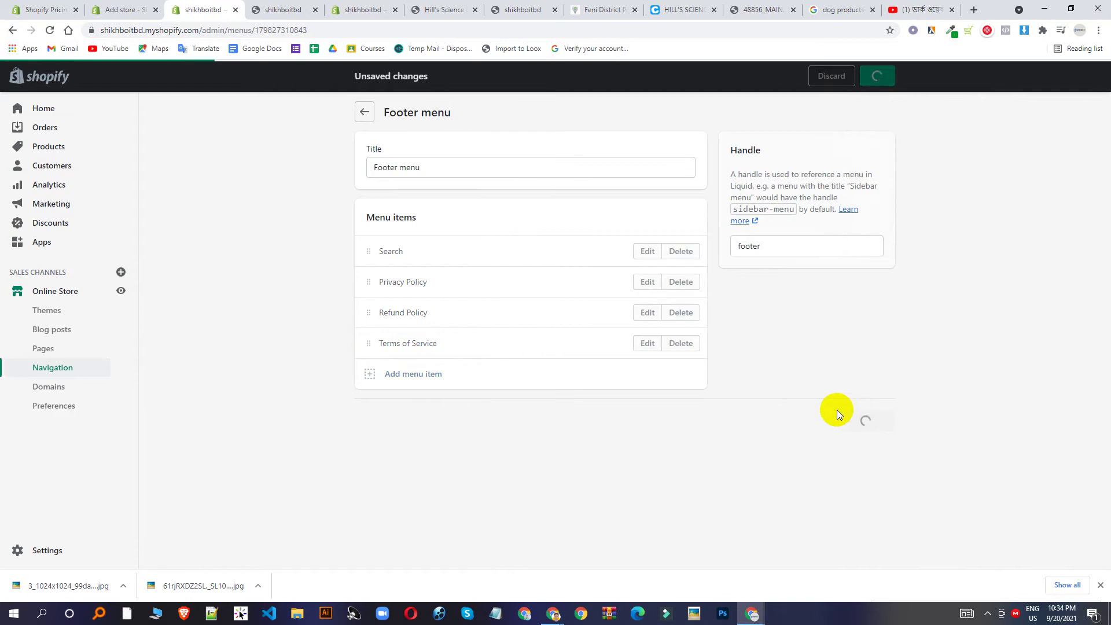
Reload the storefront preview to look for the new footer links, then return to admin.
left_click(289, 9)
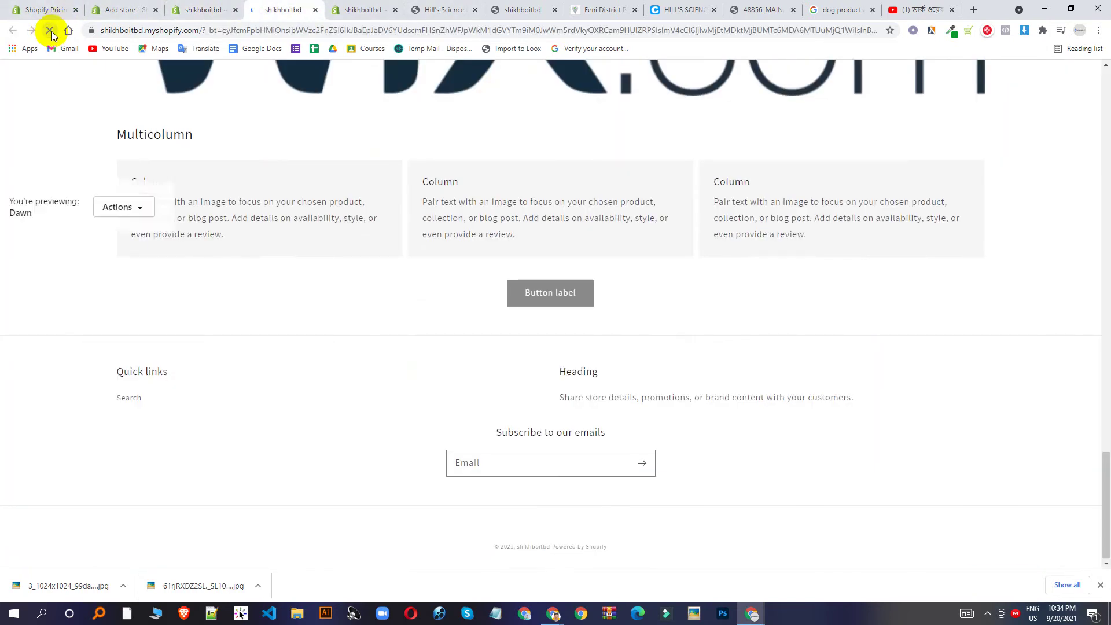
left_click(50, 30)
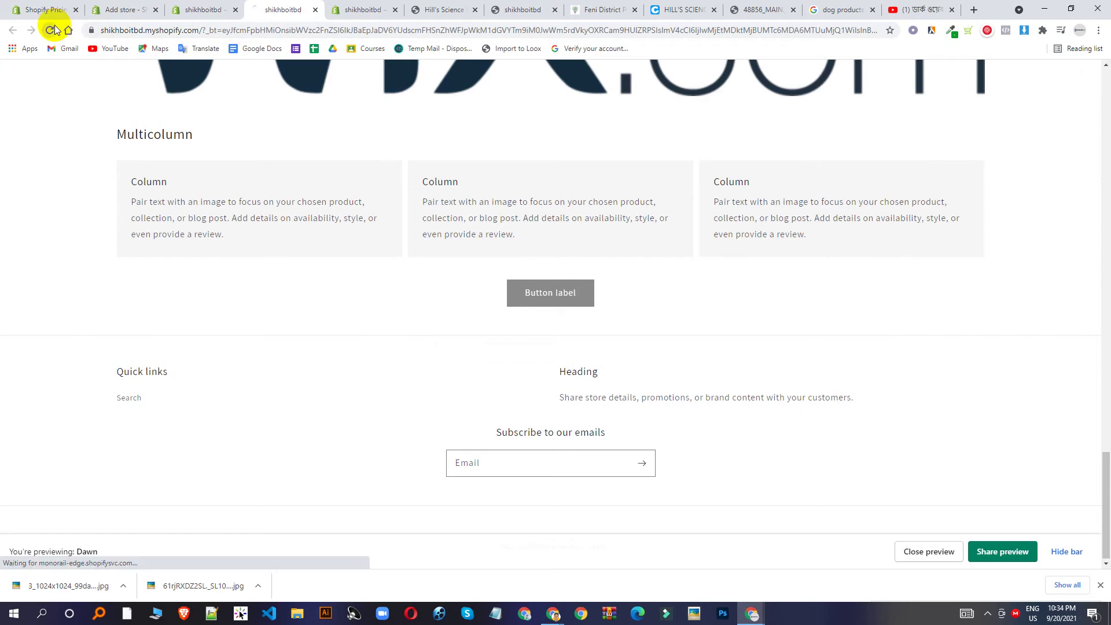
left_click(193, 14)
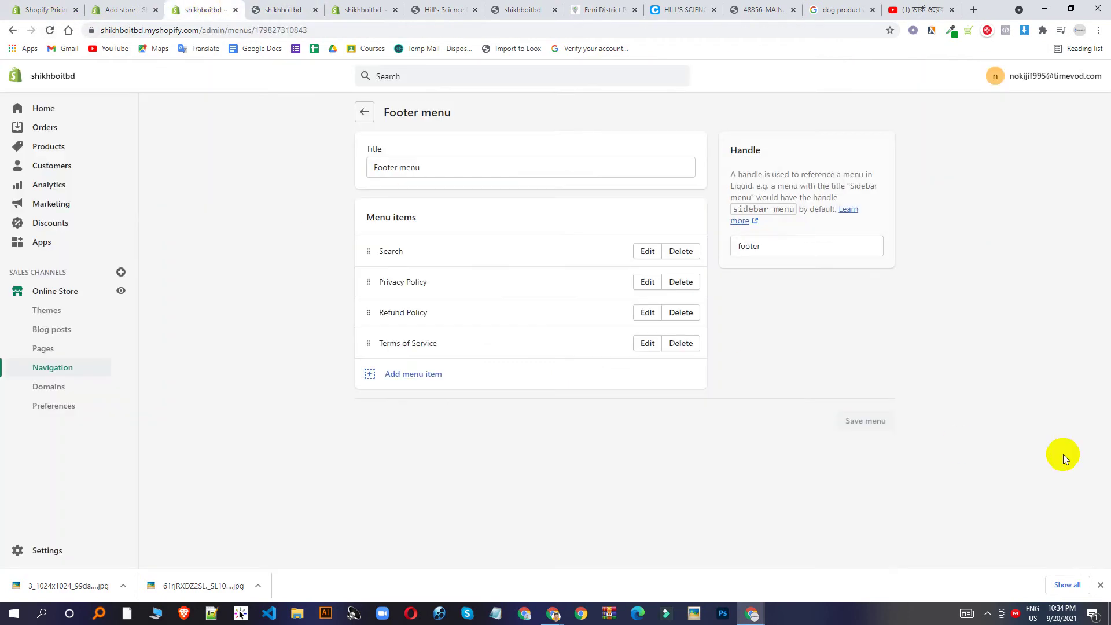
Open the live storefront in a new tab and test the footer's Search link.
left_click(122, 291)
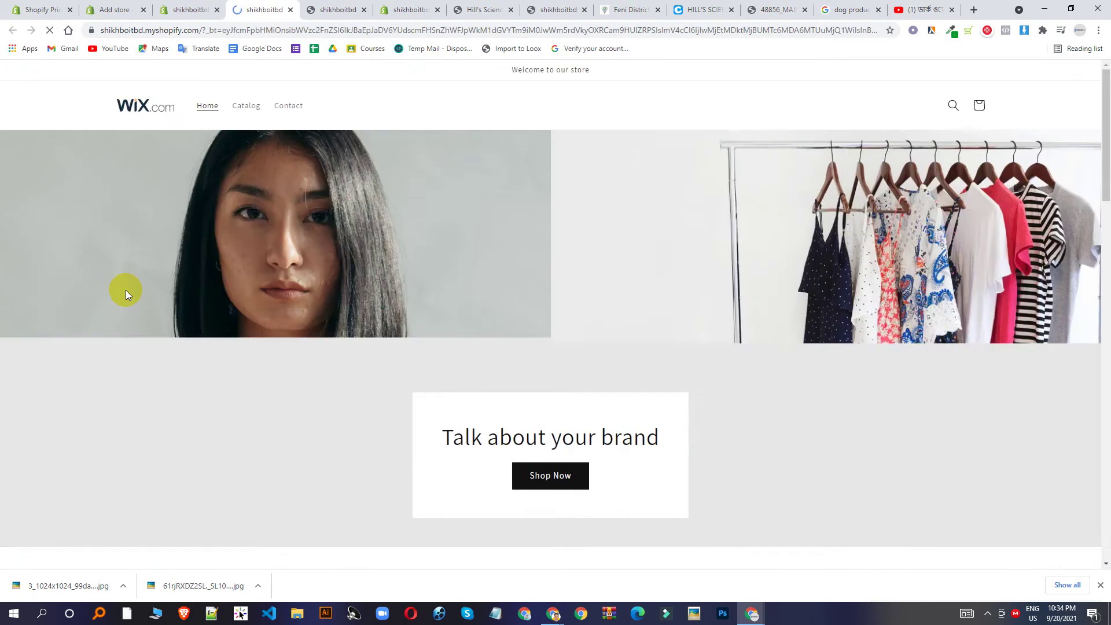
scroll(578, 252, "down", 12)
scroll(592, 258, "down", 15)
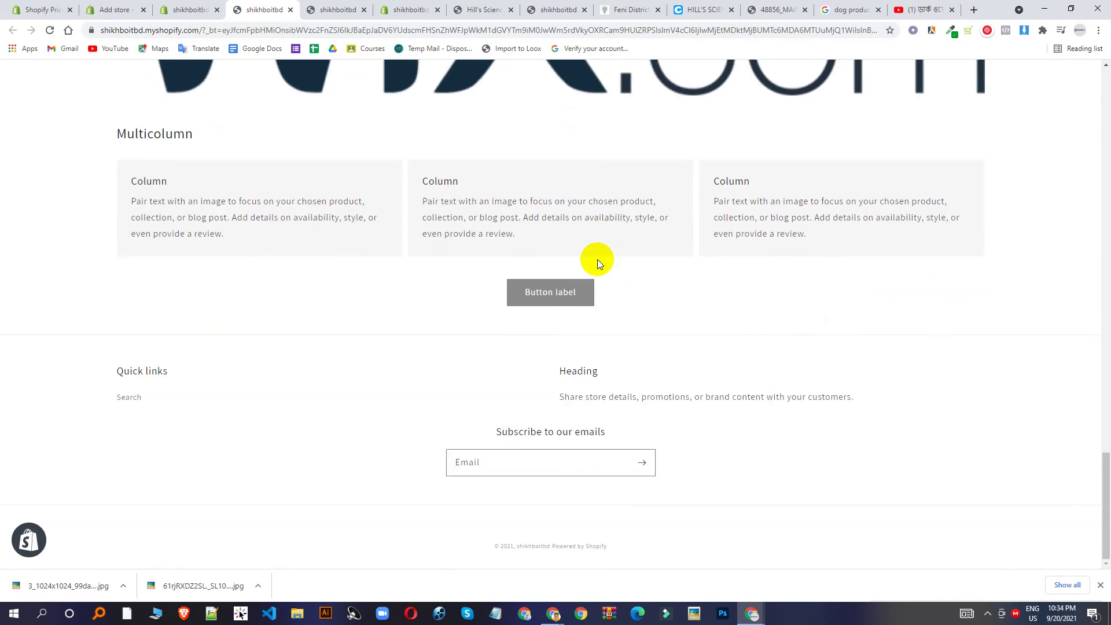
left_click(130, 399)
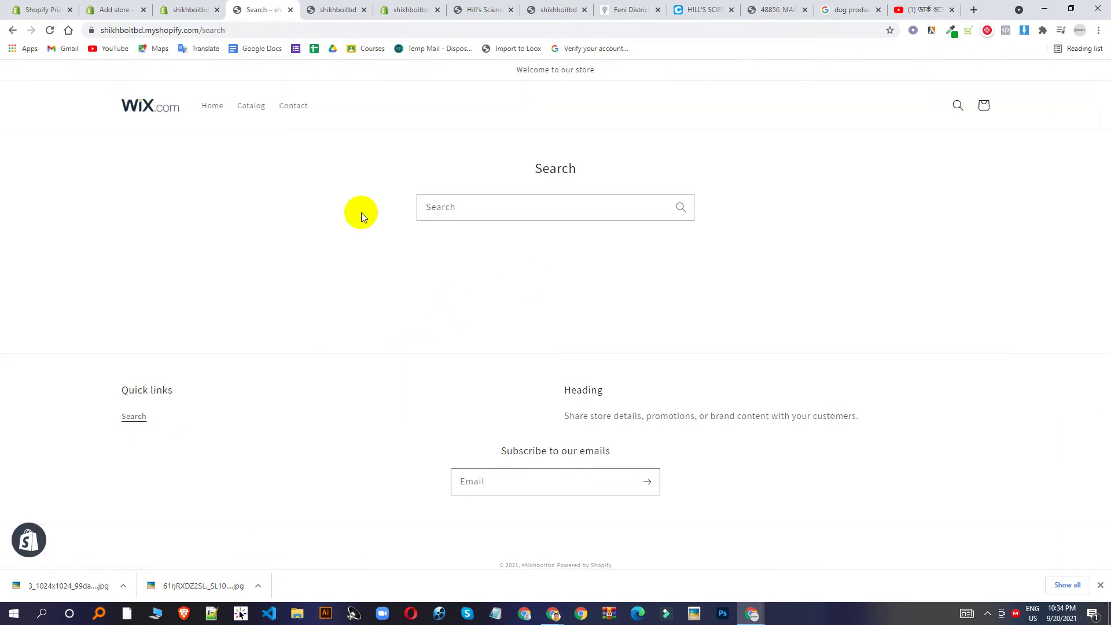
left_click(144, 109)
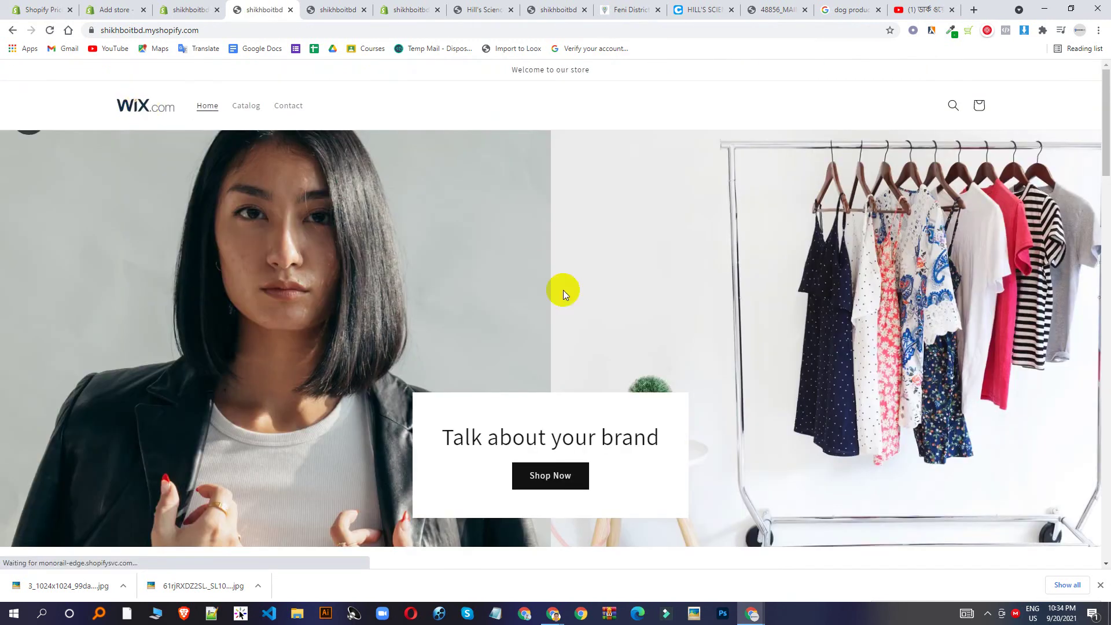
scroll(637, 321, "down", 15)
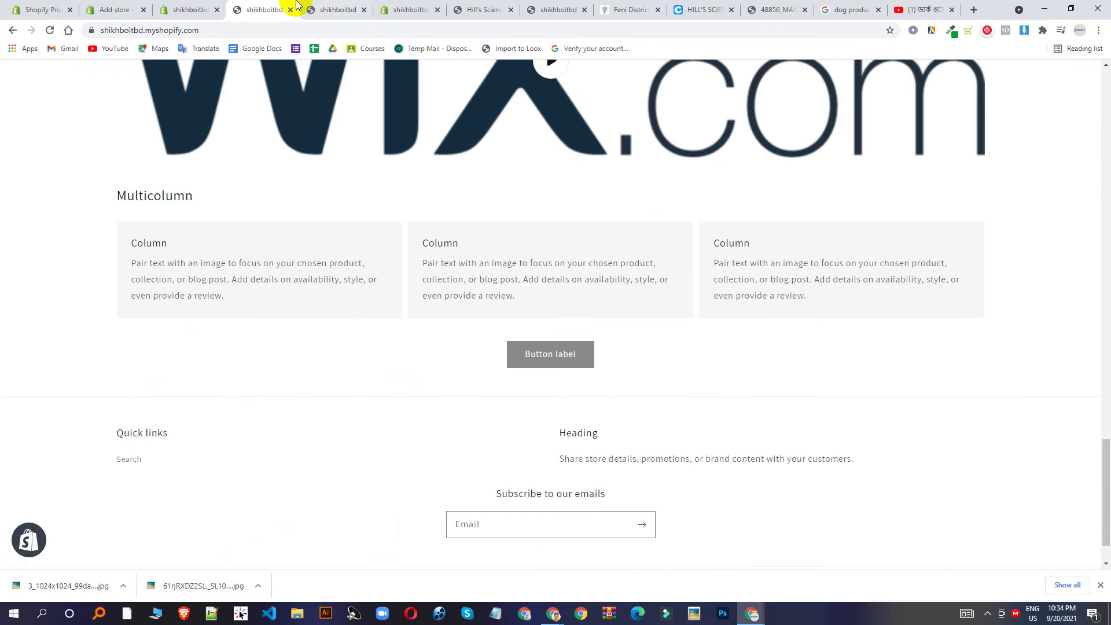
Reopen the Footer menu in admin, then reload the live storefront.
left_click(188, 10)
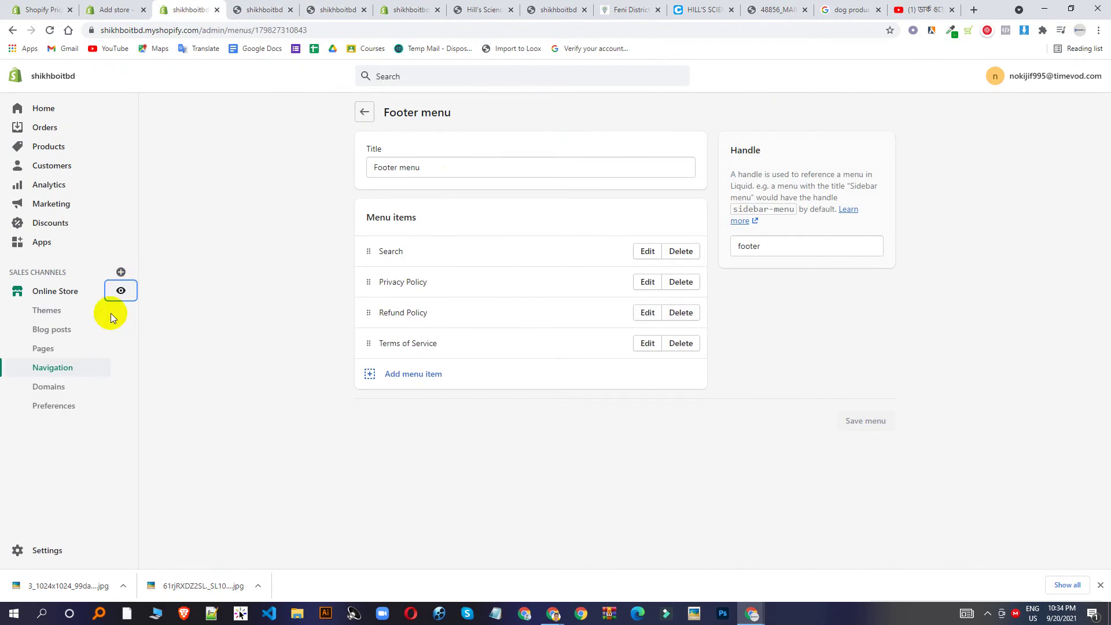
left_click(75, 368)
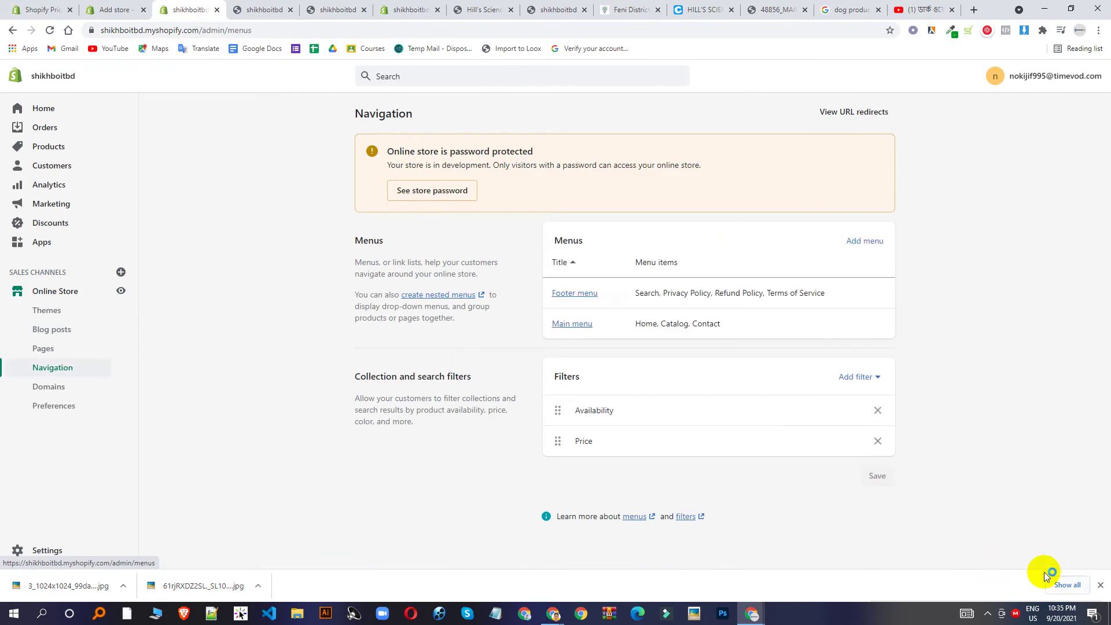
left_click(585, 297)
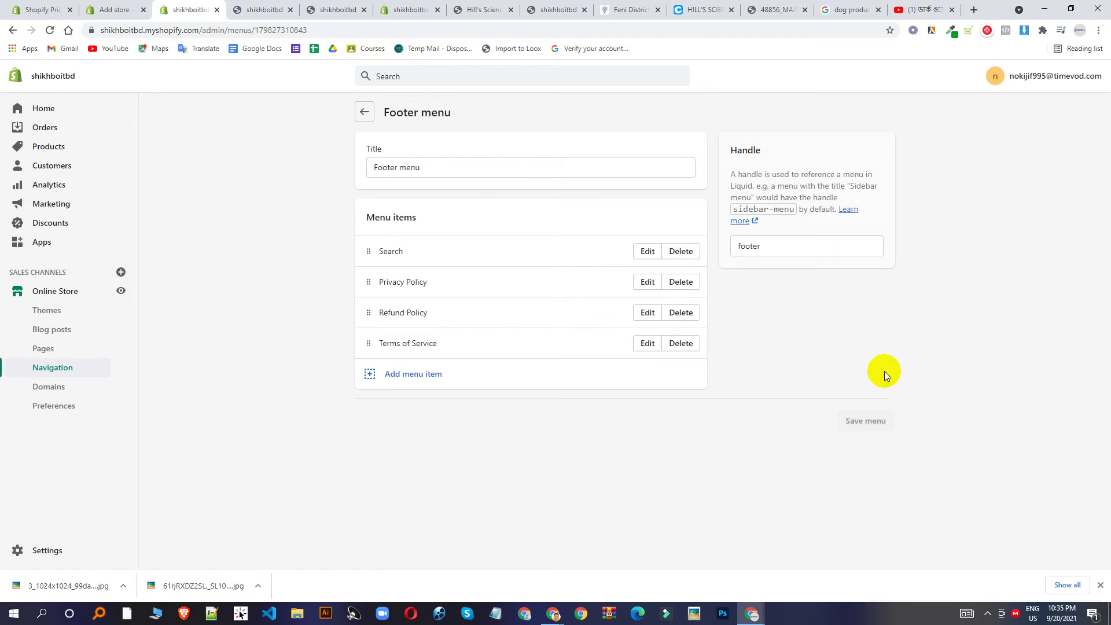
left_click(259, 5)
left_click(49, 32)
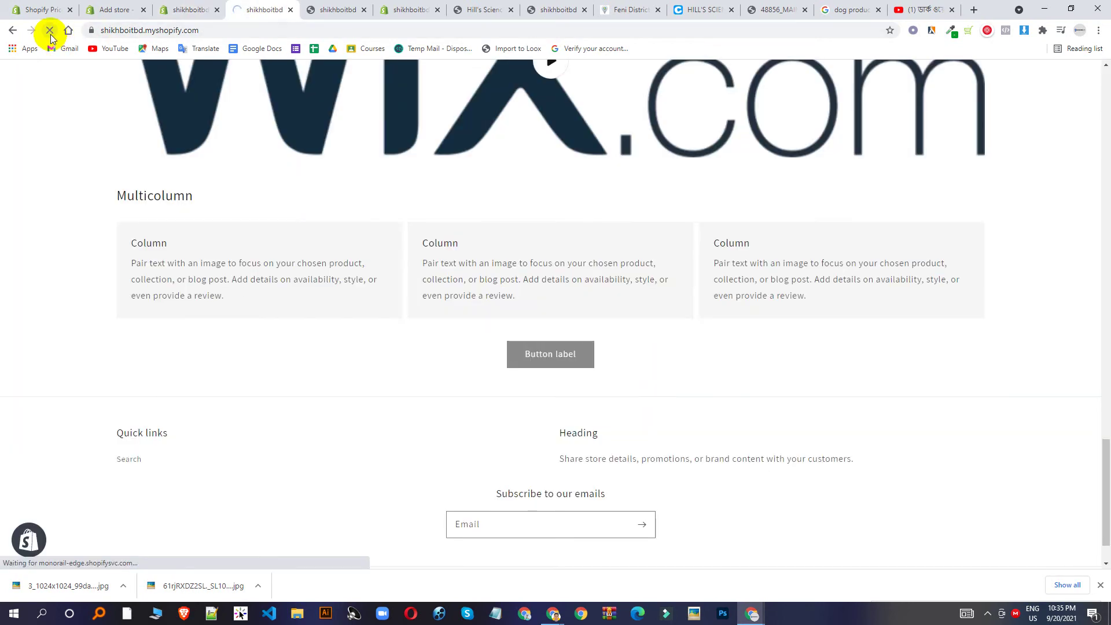
Check that Quick links lists Privacy, Refund and Terms of Service, then return to admin.
scroll(147, 451, "down", 1)
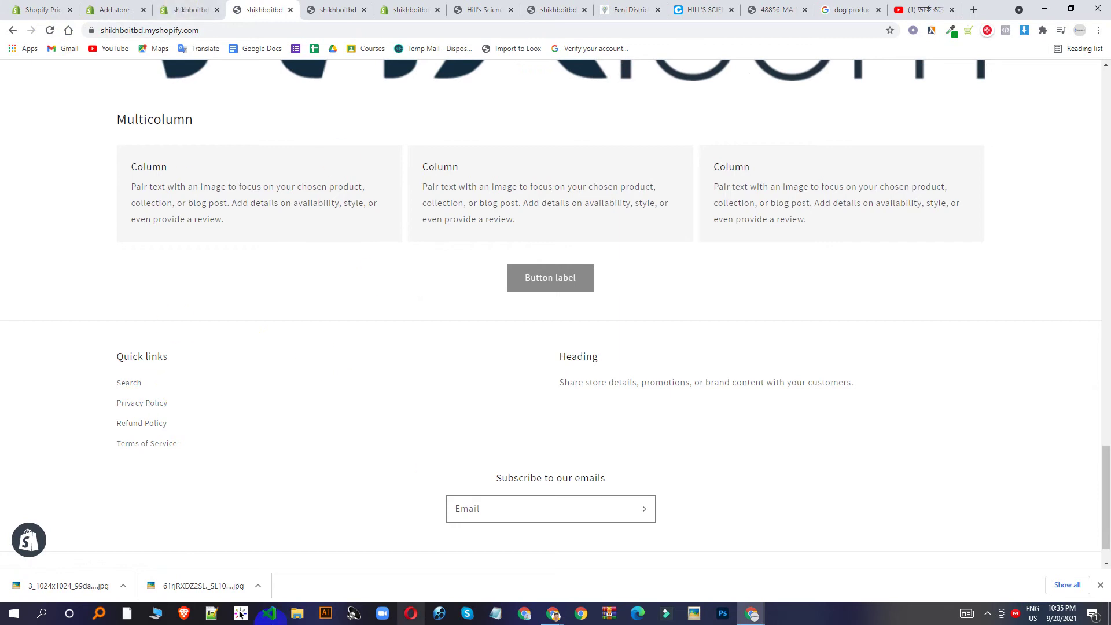
scroll(210, 355, "up", 3)
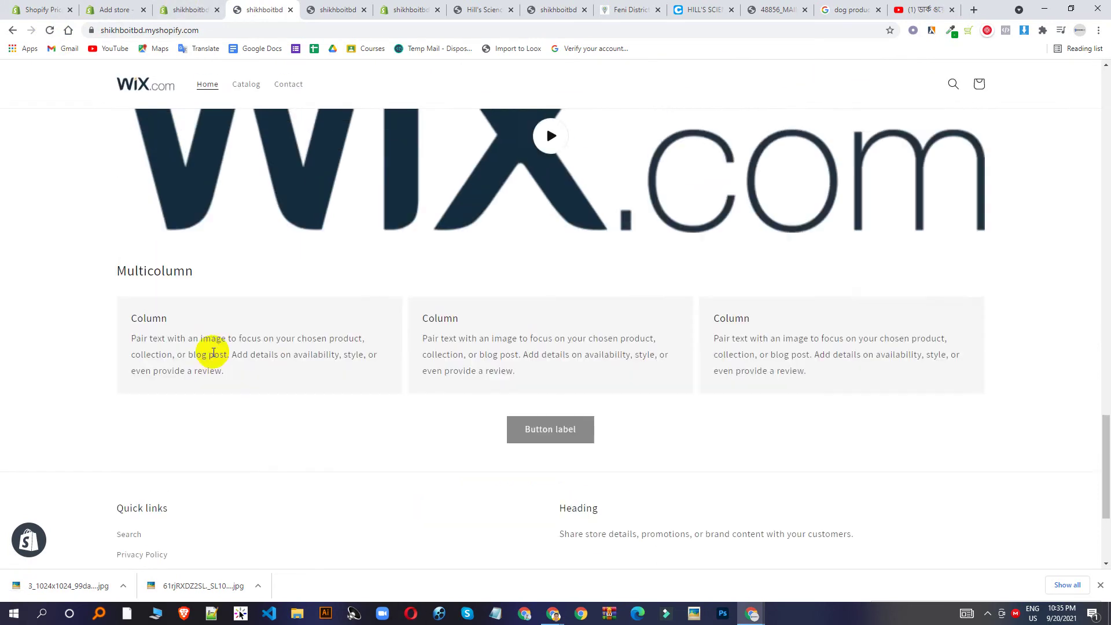
scroll(128, 419, "down", 4)
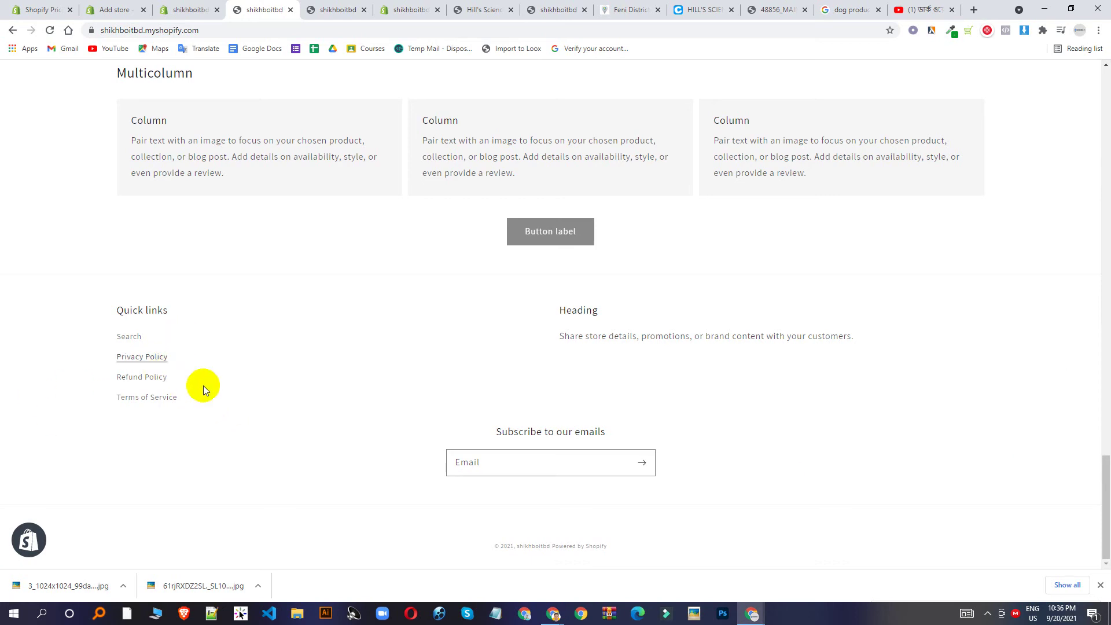
left_click(191, 9)
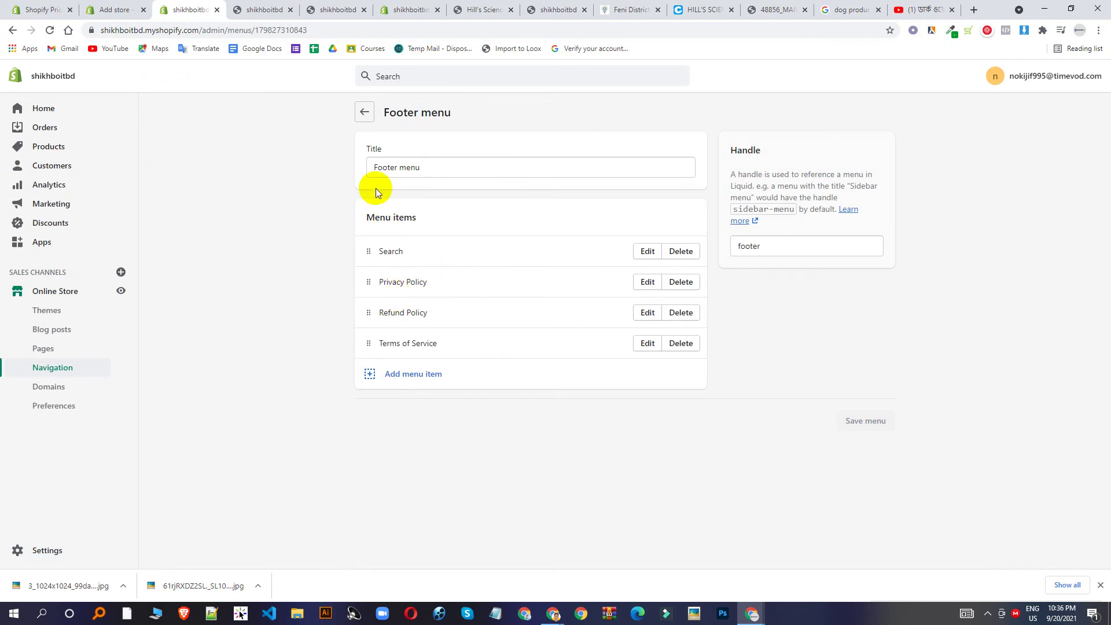
Reopen the Footer menu from Navigation to review its four items.
left_click(59, 367)
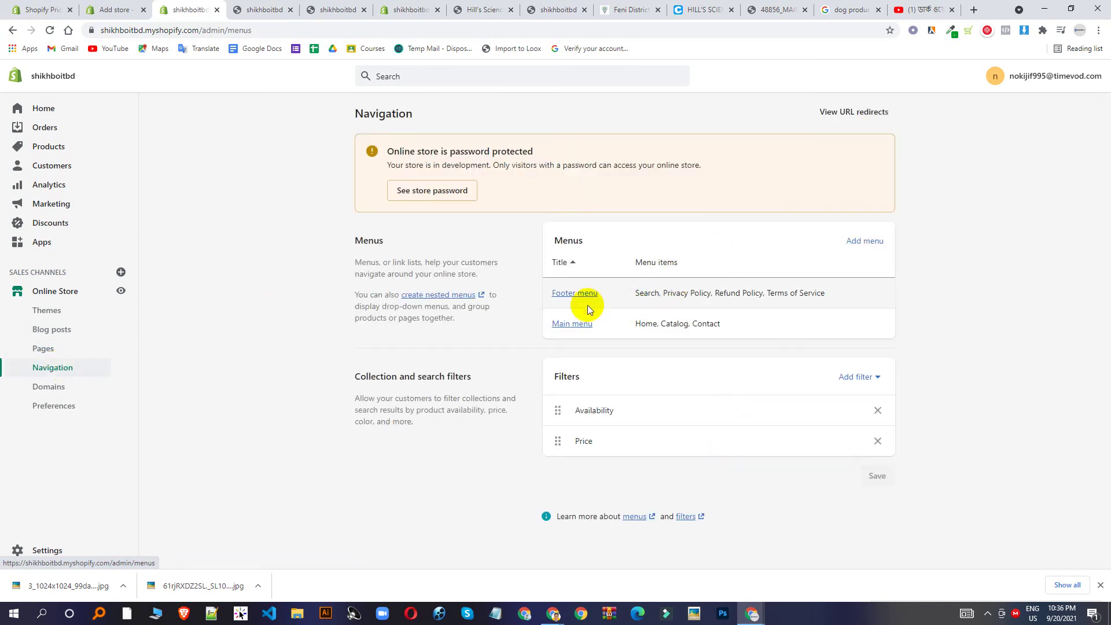
left_click(586, 293)
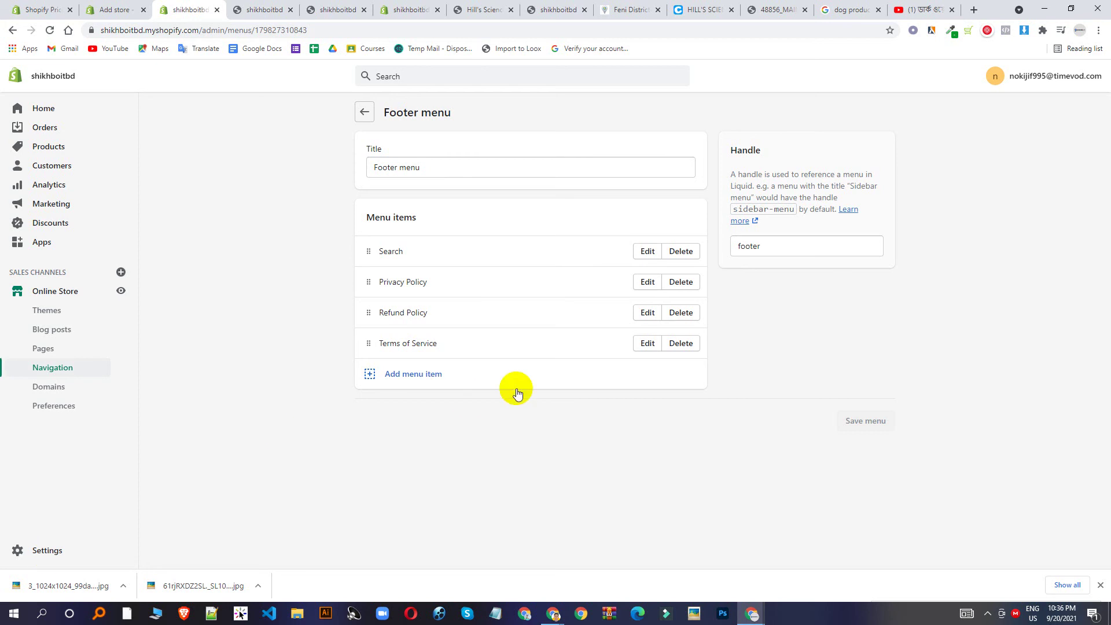
left_click(364, 111)
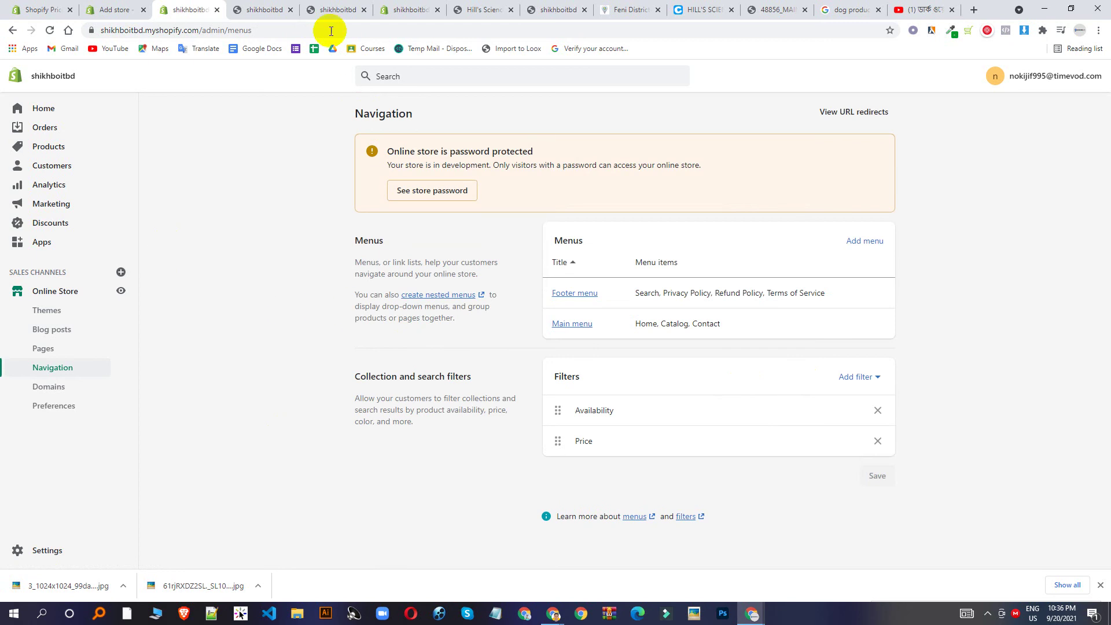
Try the storefront Contact form's Name and Comment fields, then open admin Pages.
left_click(274, 7)
scroll(478, 287, "up", 15)
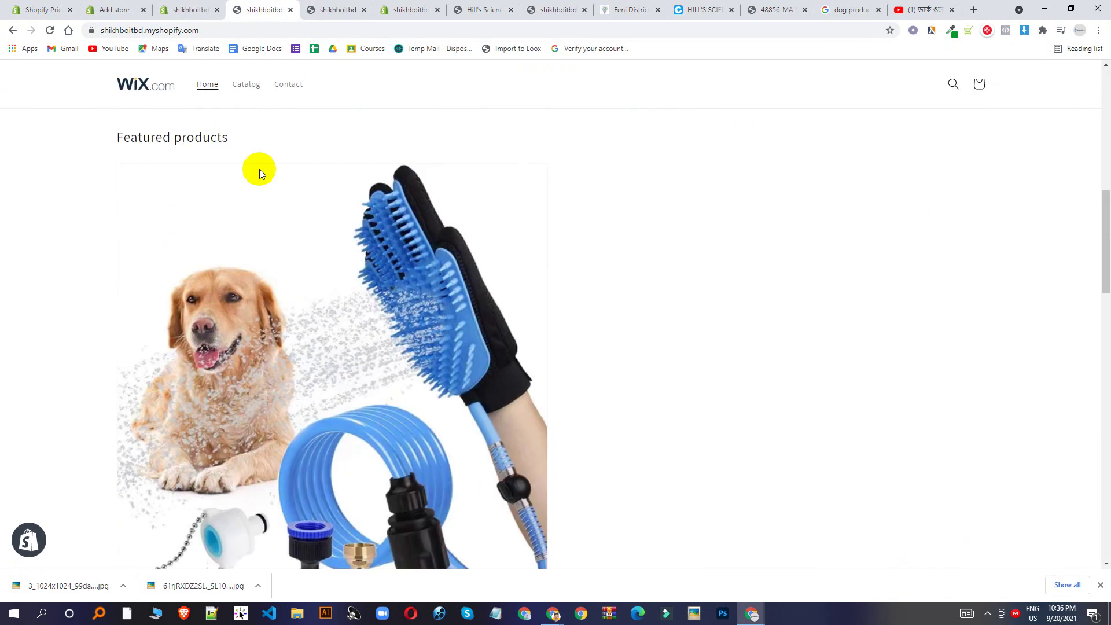
left_click(293, 83)
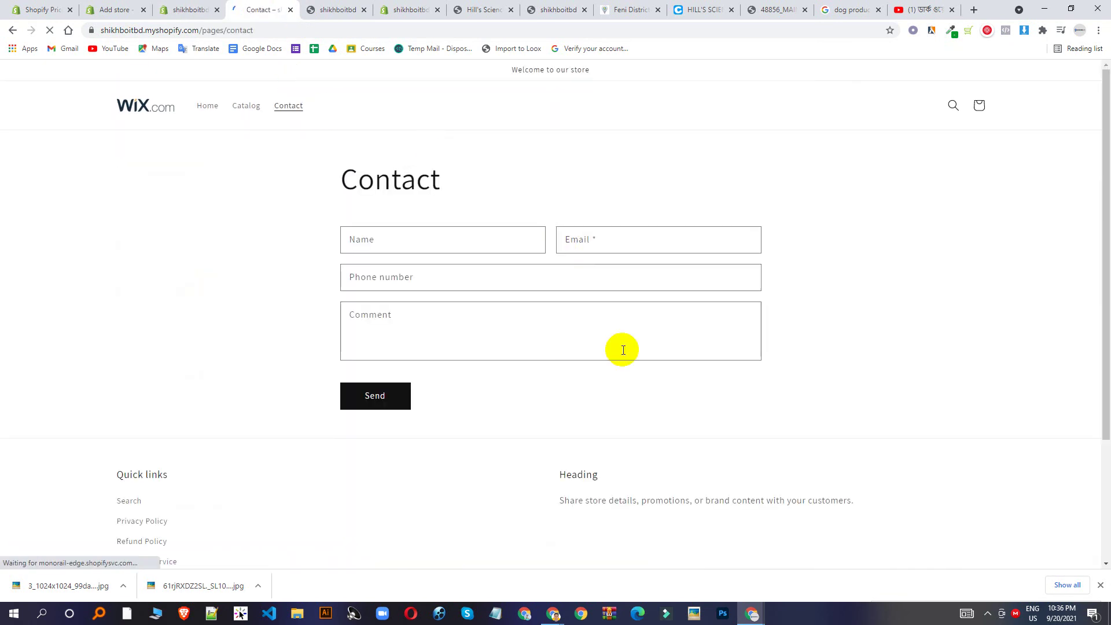
left_click(407, 245)
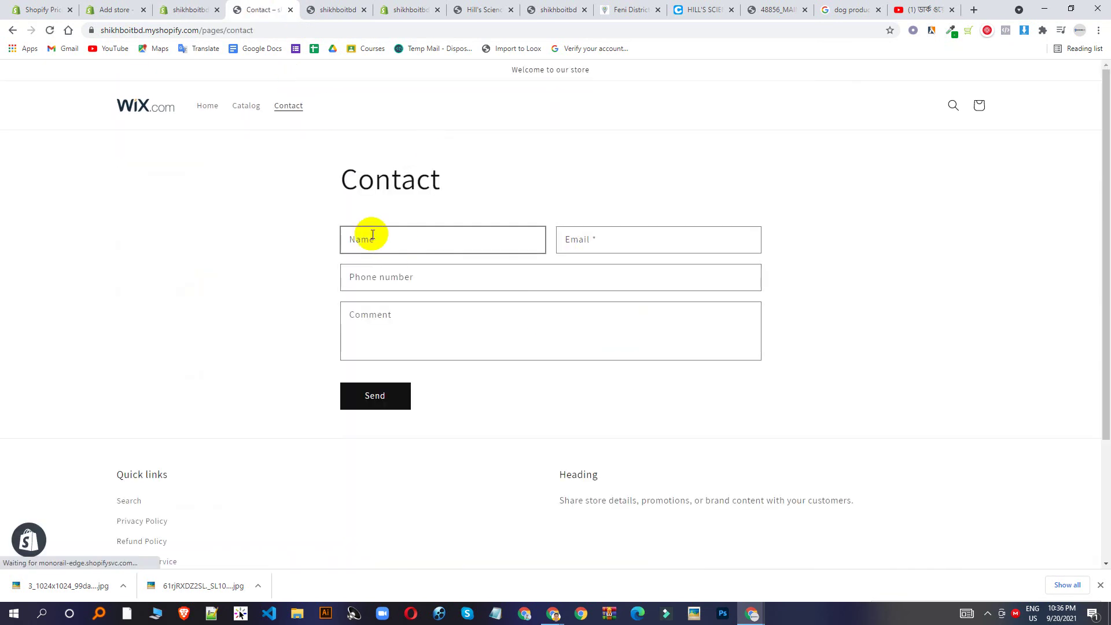
left_click(573, 318)
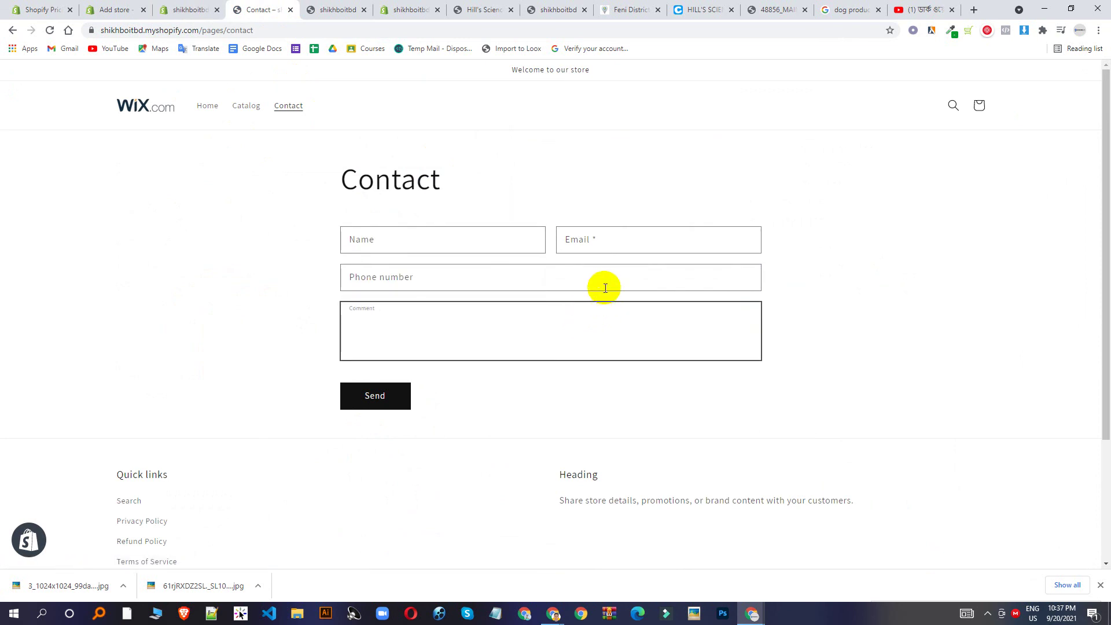
left_click(206, 6)
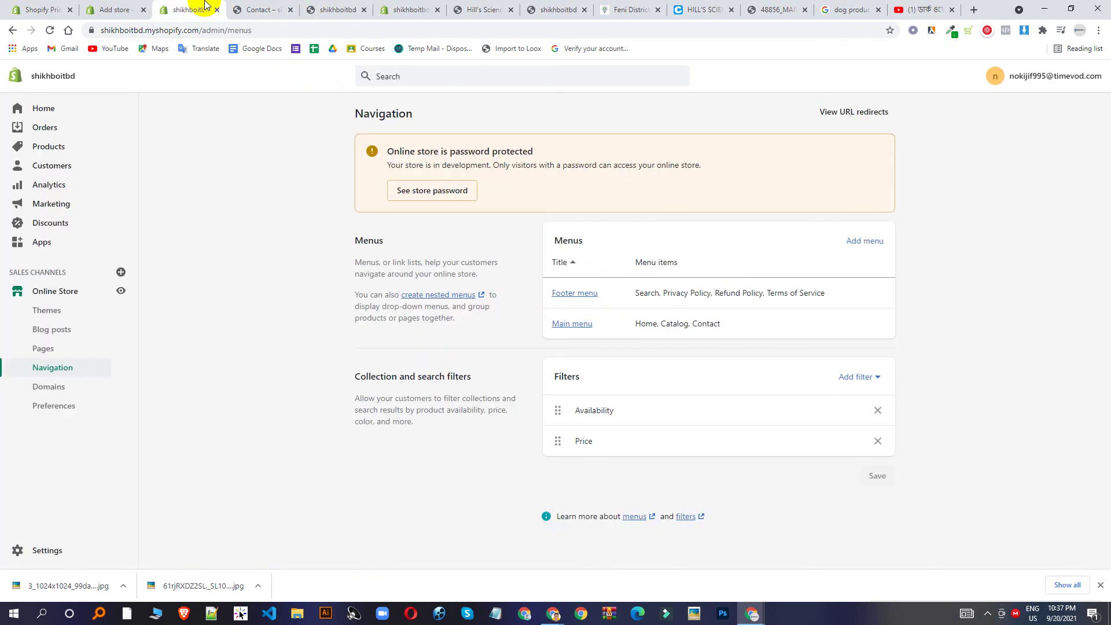
left_click(43, 353)
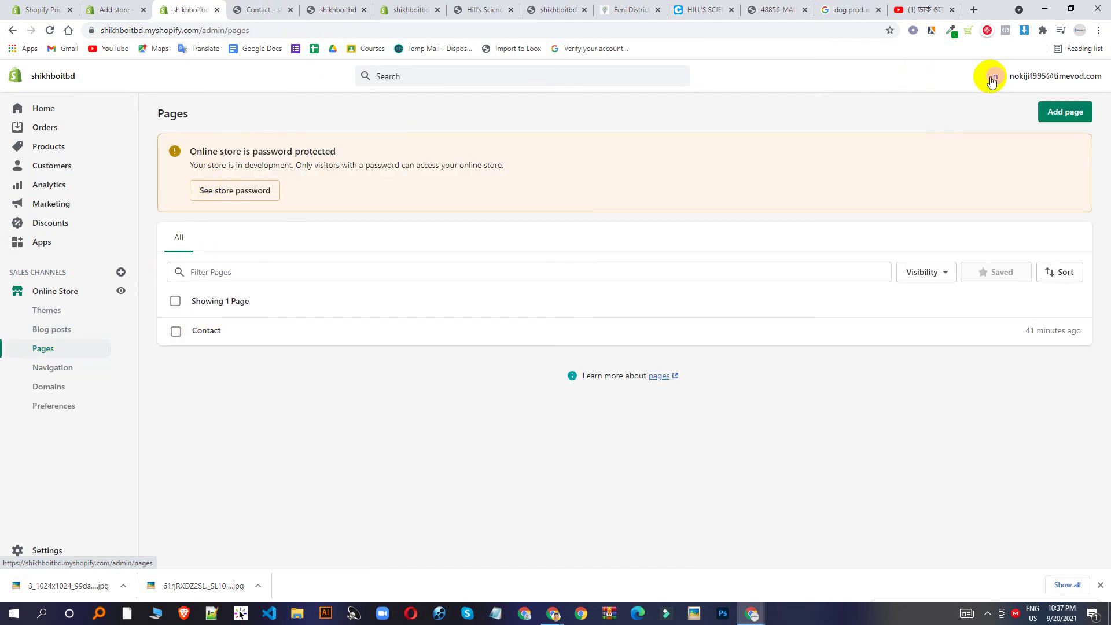
Create a page titled 'Contact Us' using the contact theme template and save it.
left_click(1075, 116)
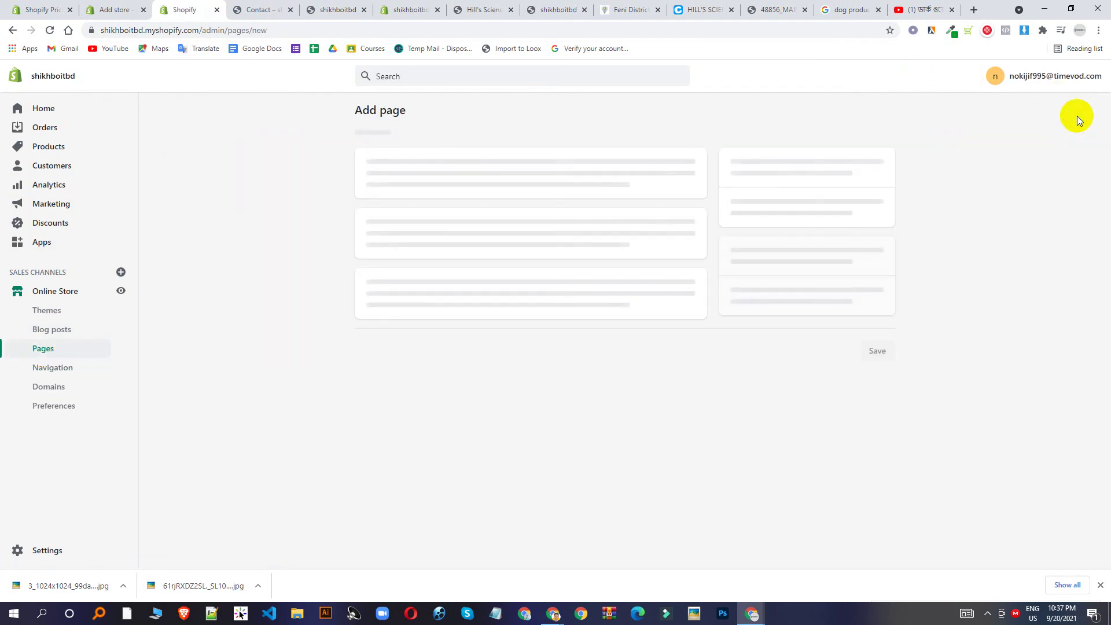
left_click(411, 165)
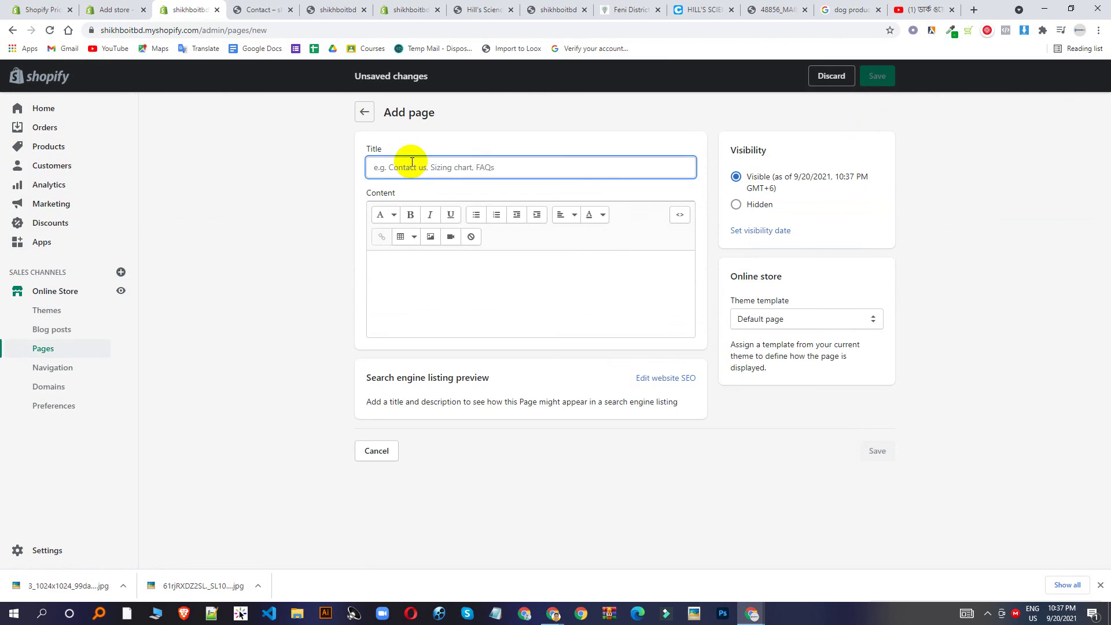
type("C")
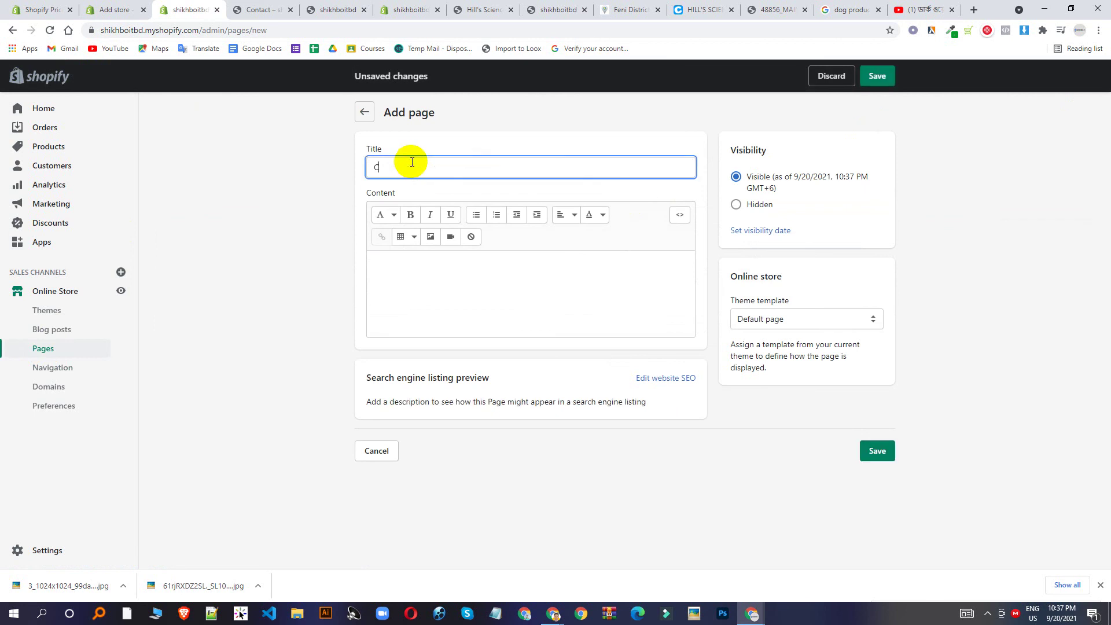
type("ontact Us")
left_click(804, 318)
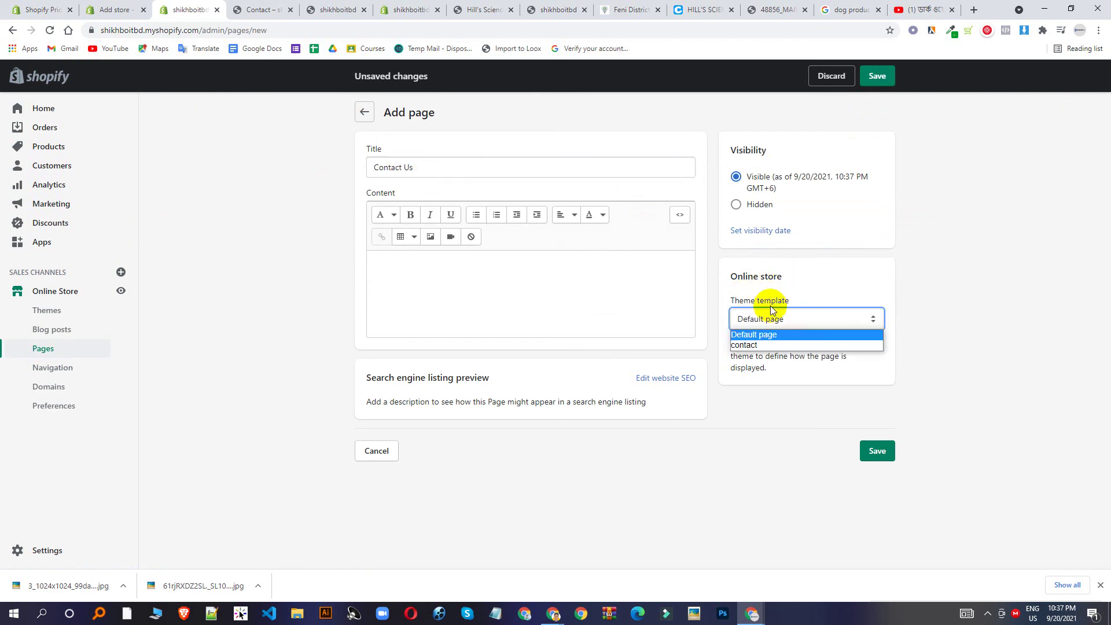
left_click(751, 345)
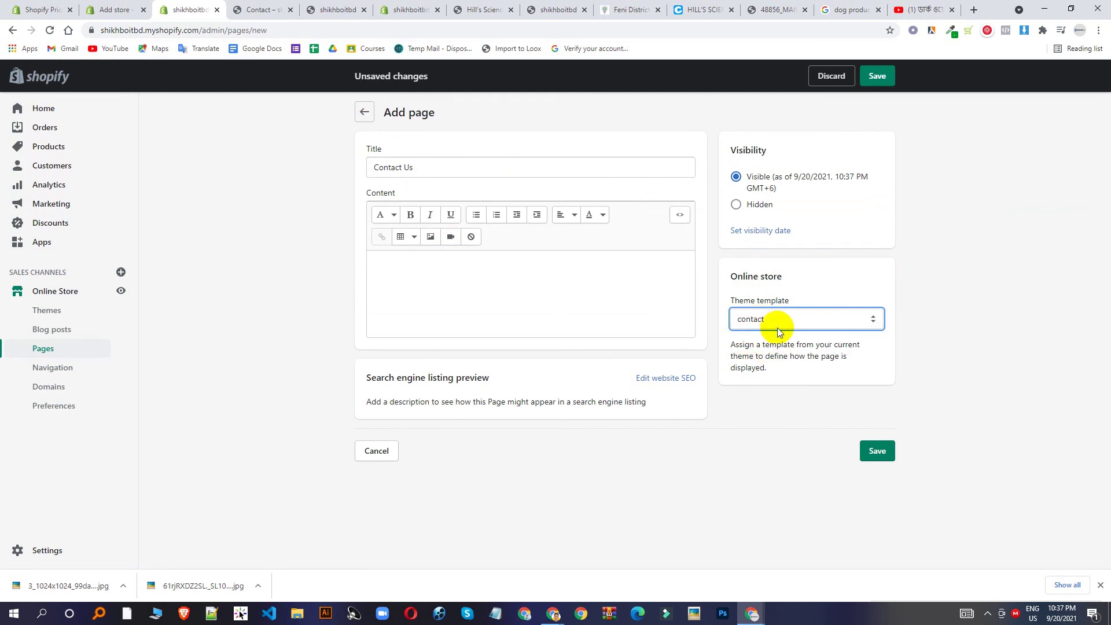
left_click(261, 9)
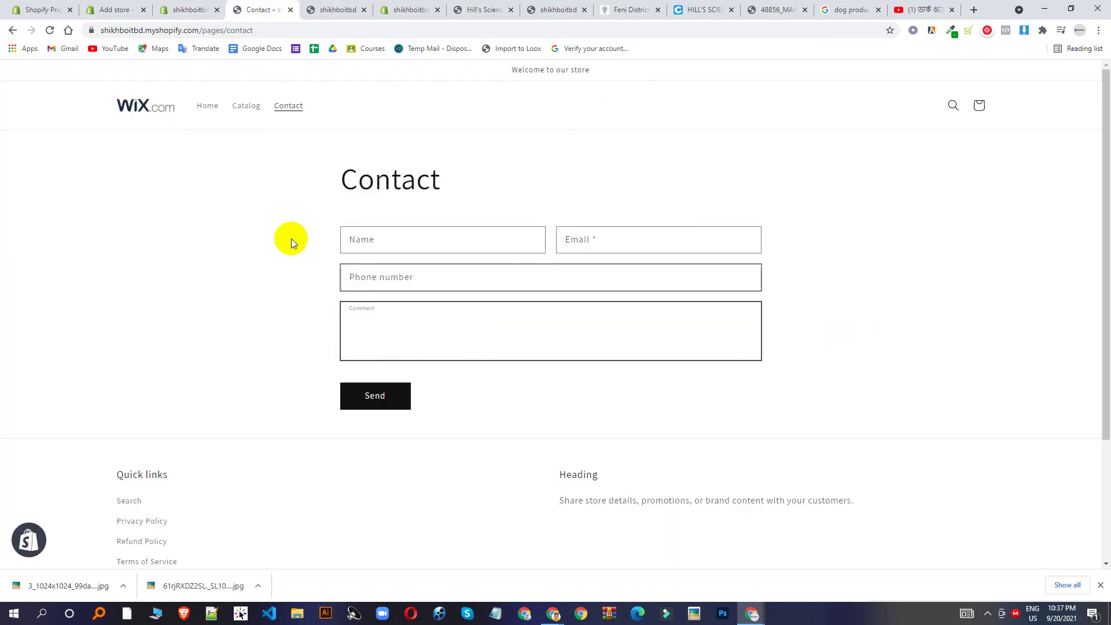
left_click(182, 10)
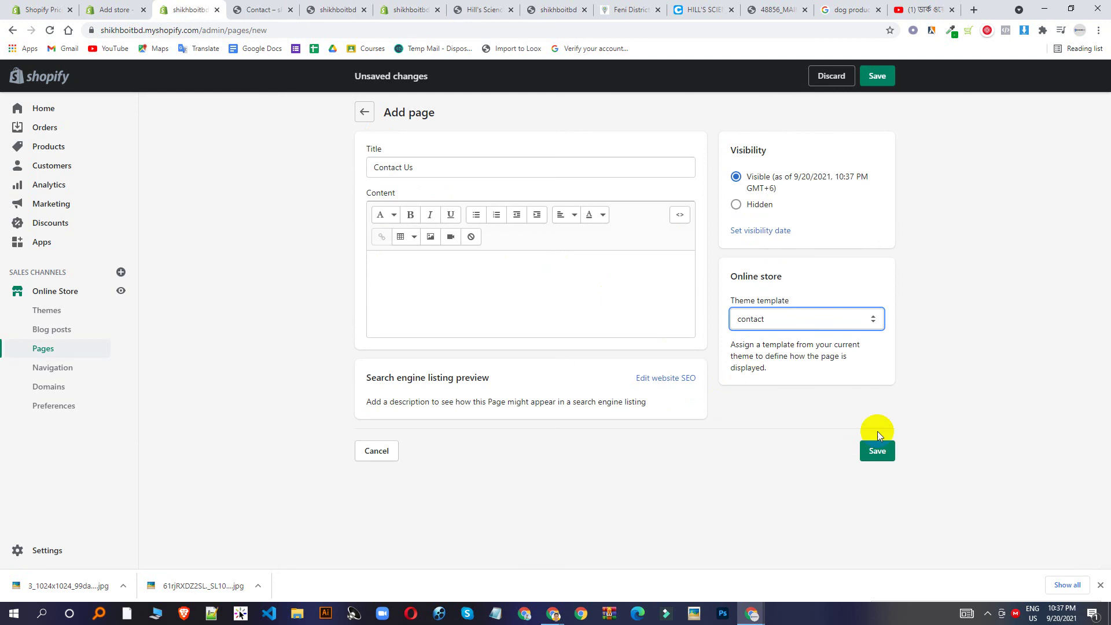
left_click(880, 449)
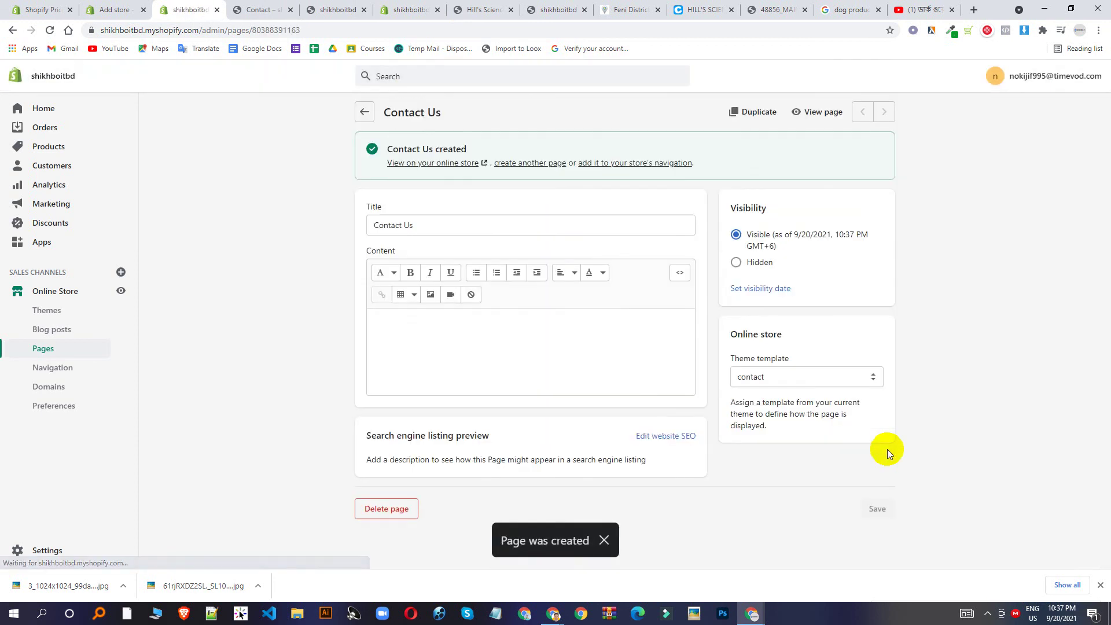
Browse the Home, Apps, Online Store themes and Settings sections, ending back on the Home dashboard.
left_click(35, 114)
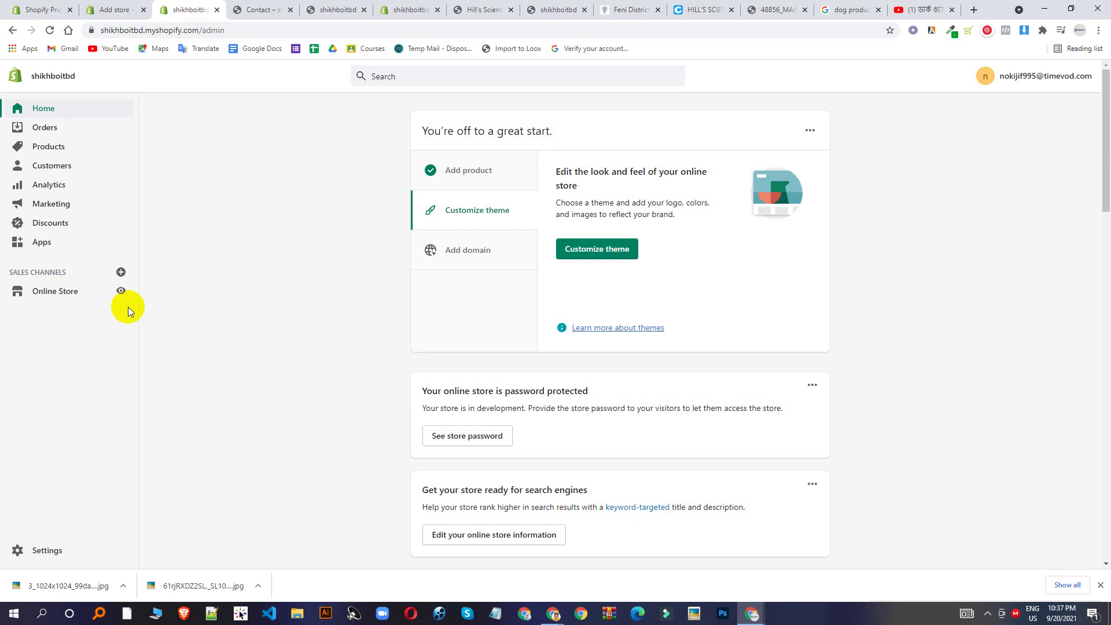
left_click(61, 243)
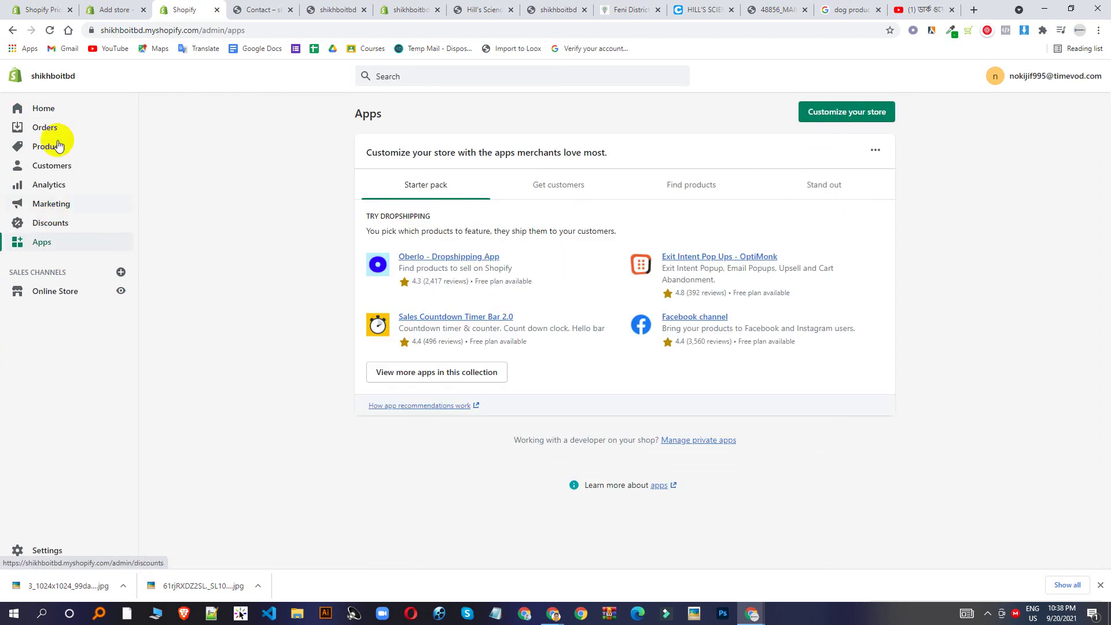
left_click(47, 292)
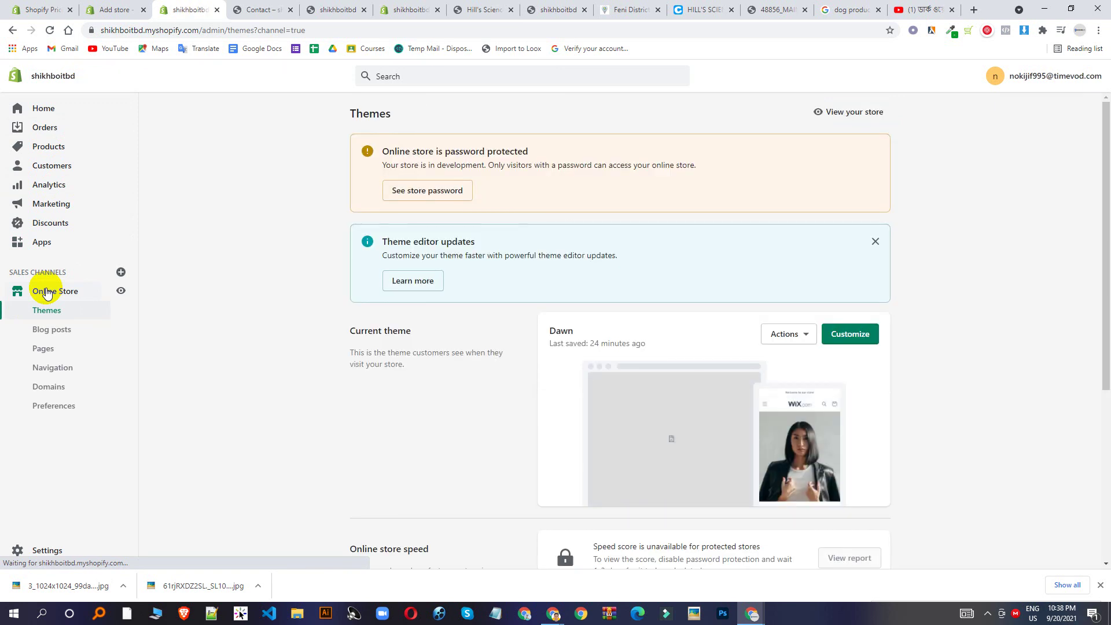
scroll(233, 379, "down", 5)
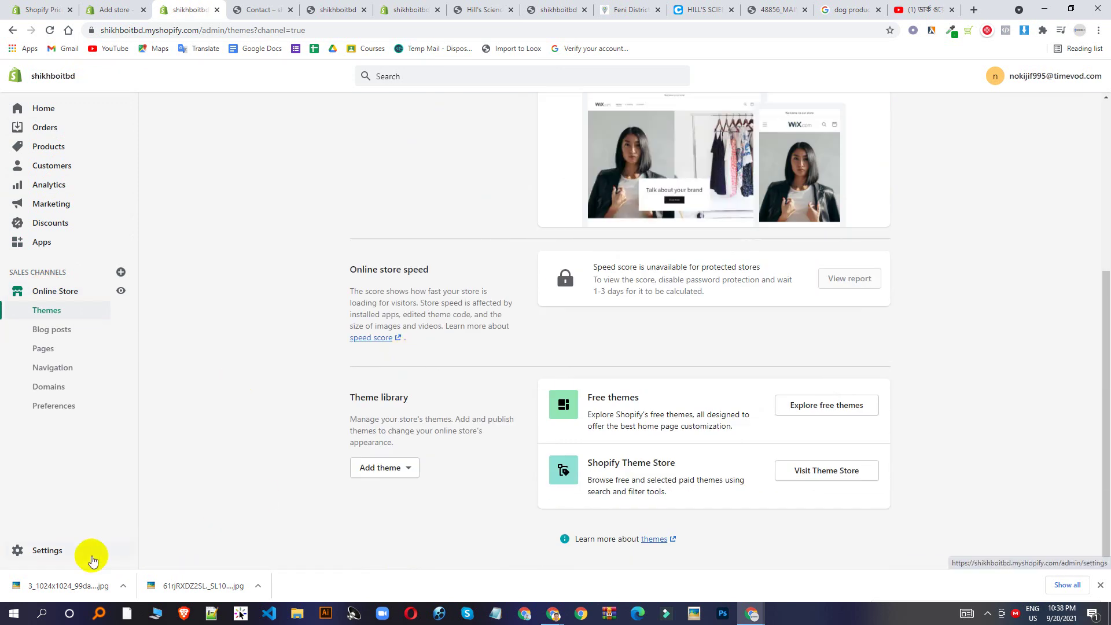
left_click(72, 553)
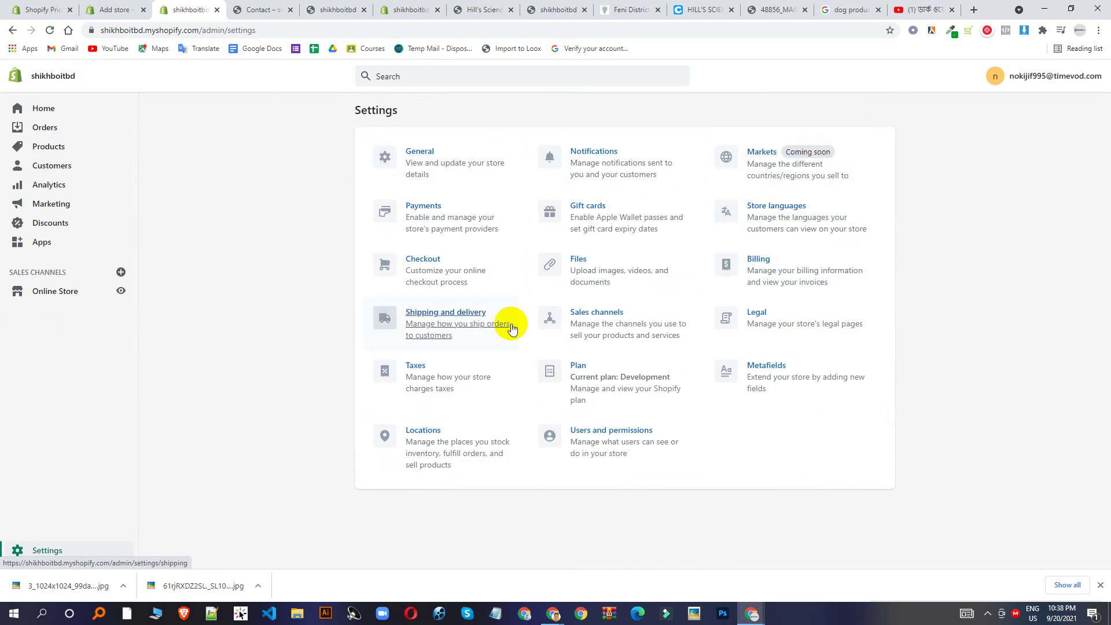
left_click(59, 111)
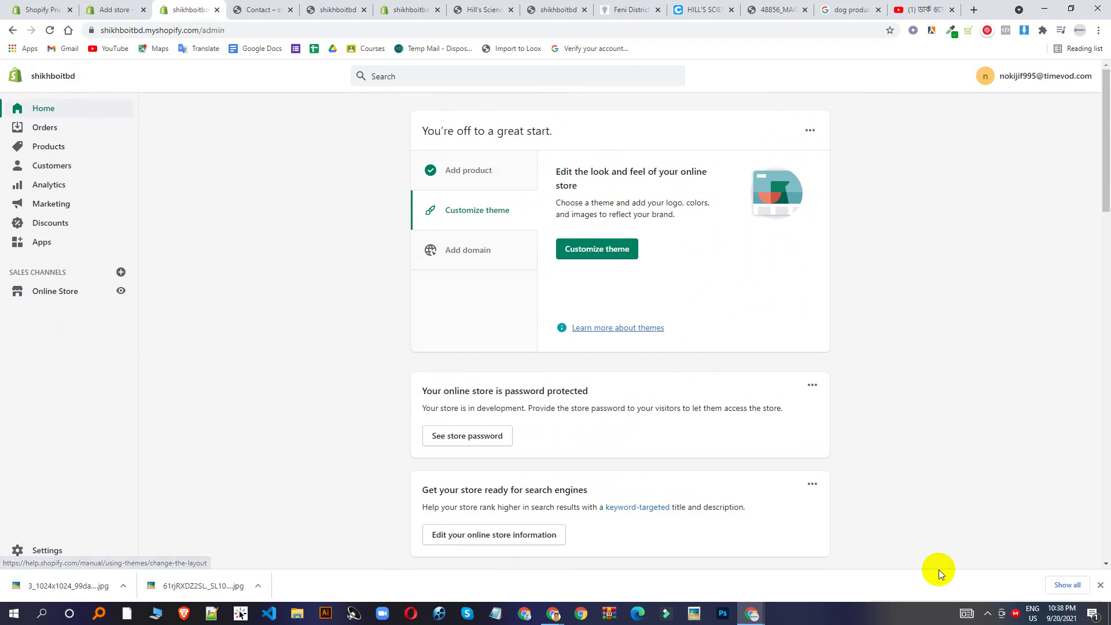
left_click(987, 613)
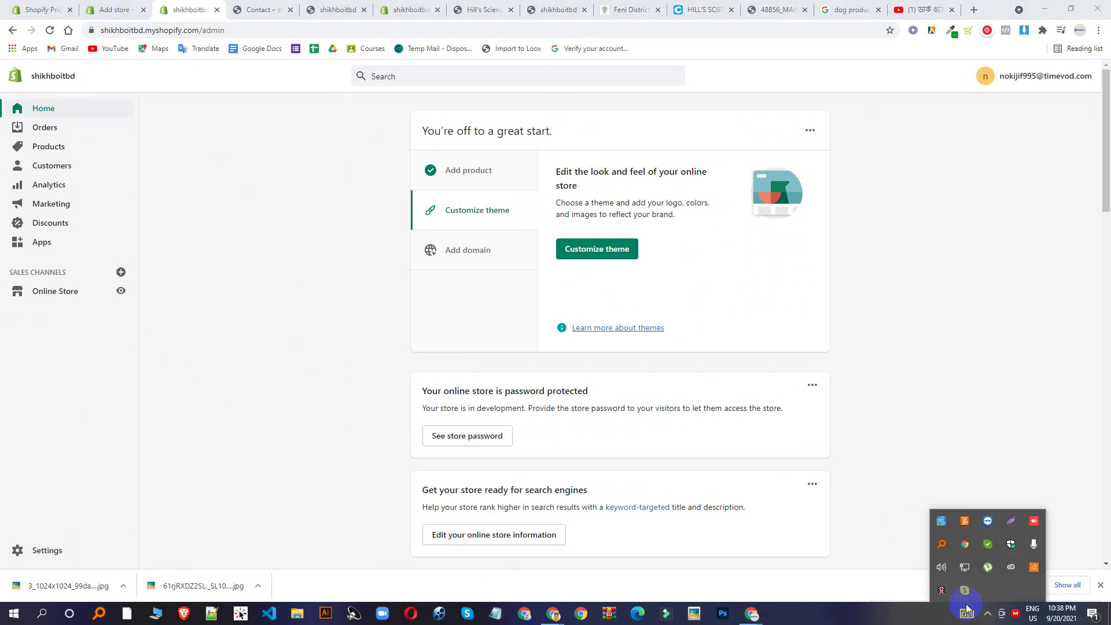